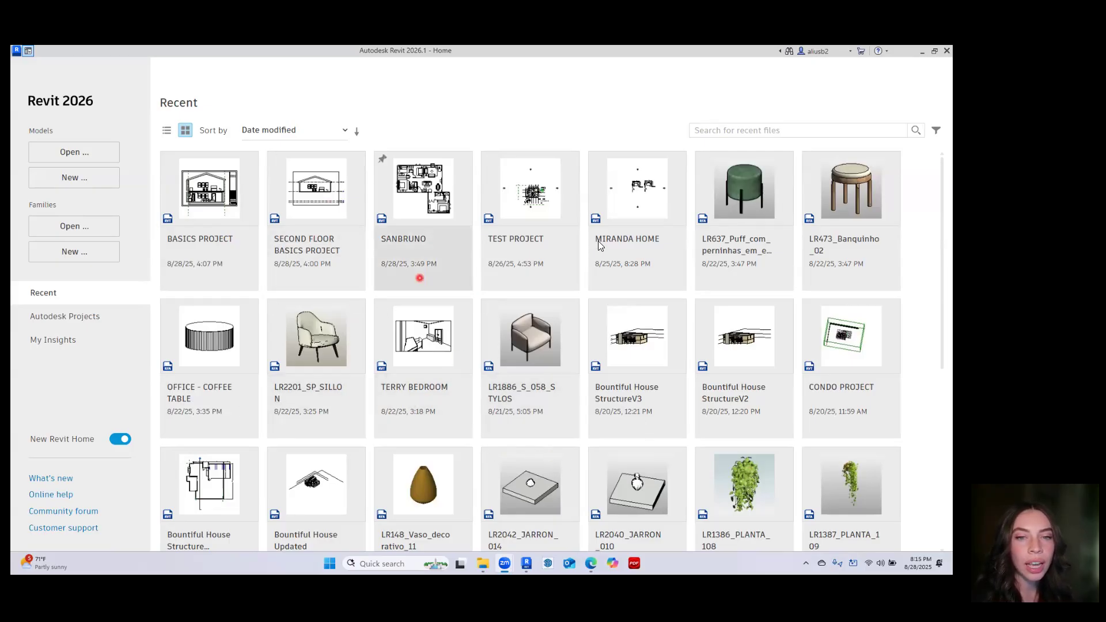
scroll(605, 259, "down", 5)
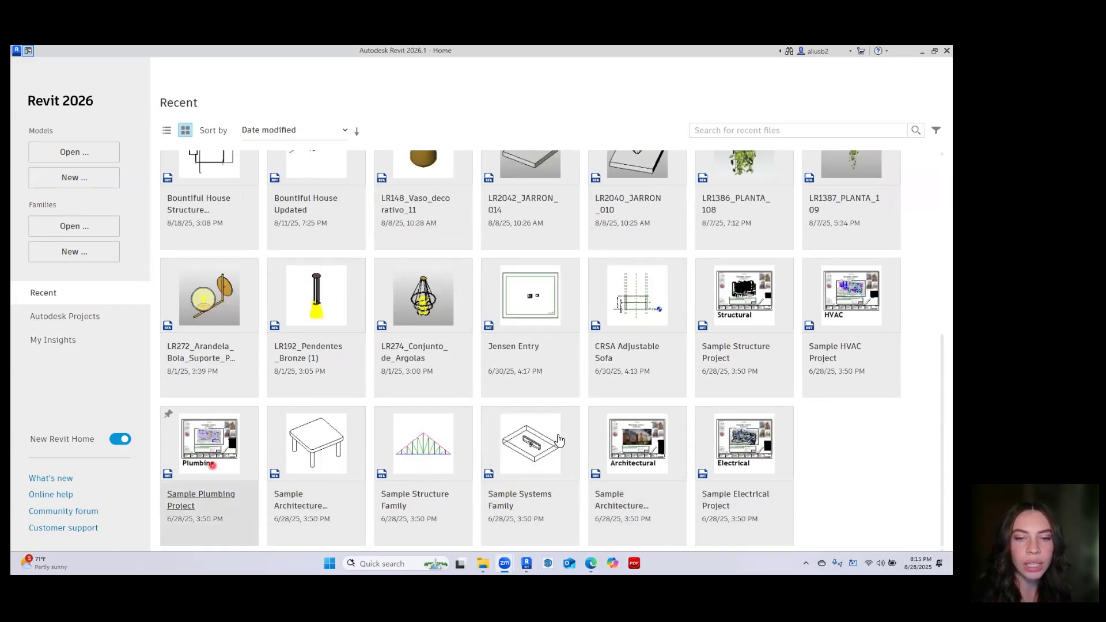
scroll(685, 400, "up", 5)
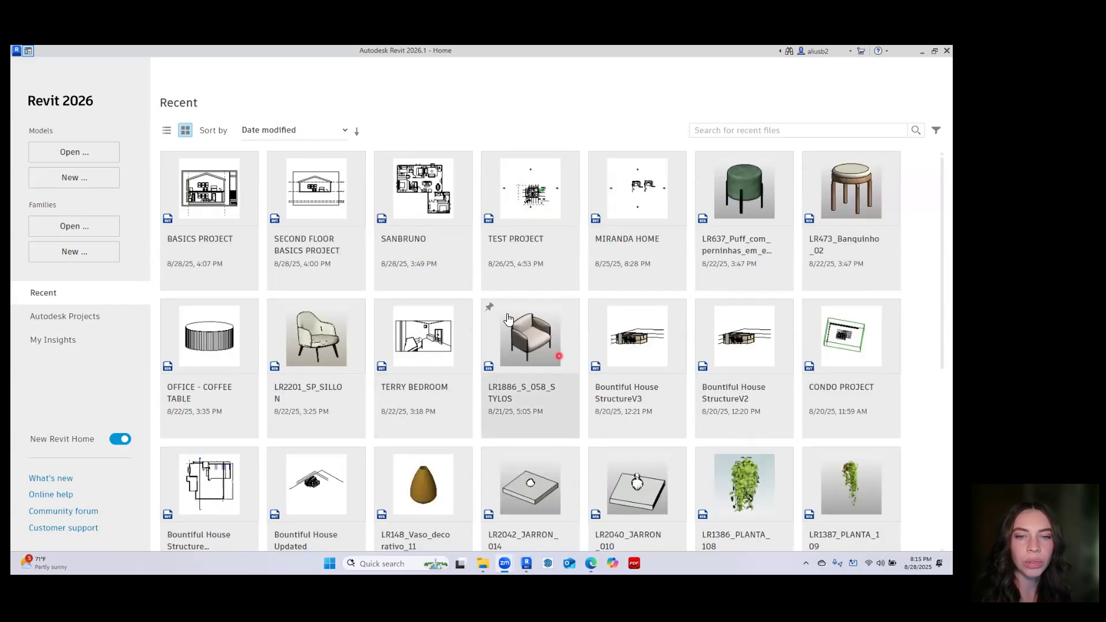
scroll(501, 317, "down", 5)
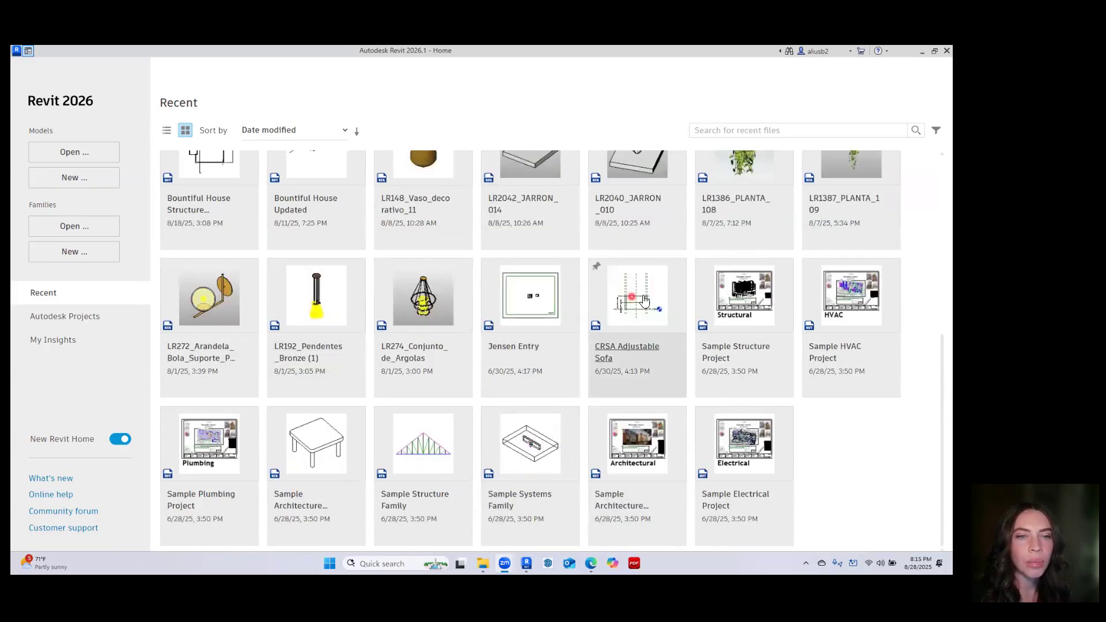
scroll(346, 392, "up", 5)
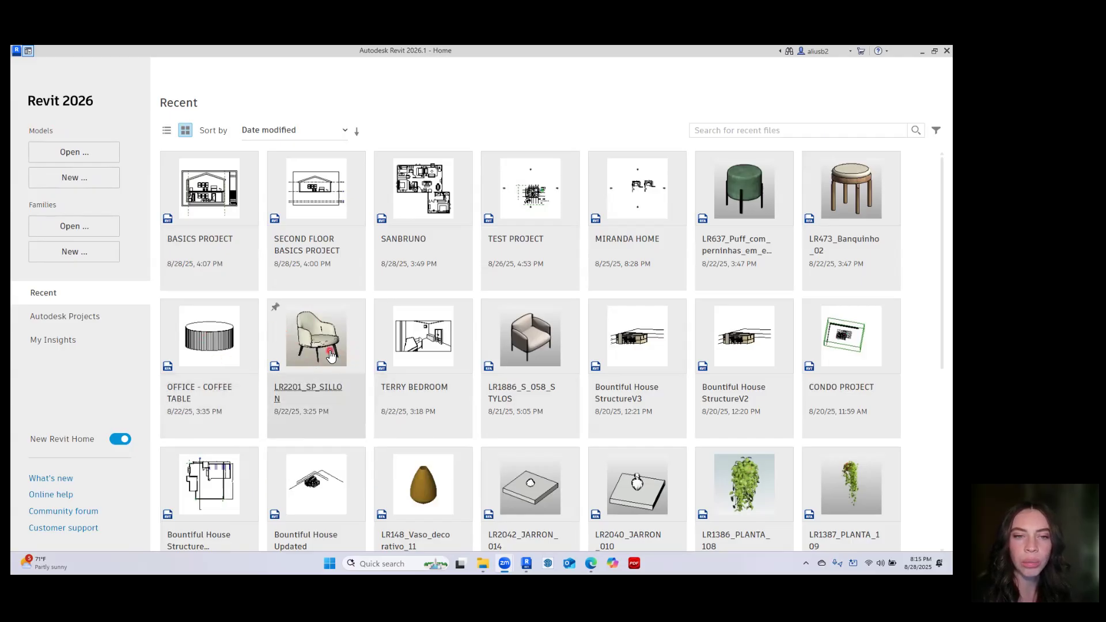
mouse_move(331, 355)
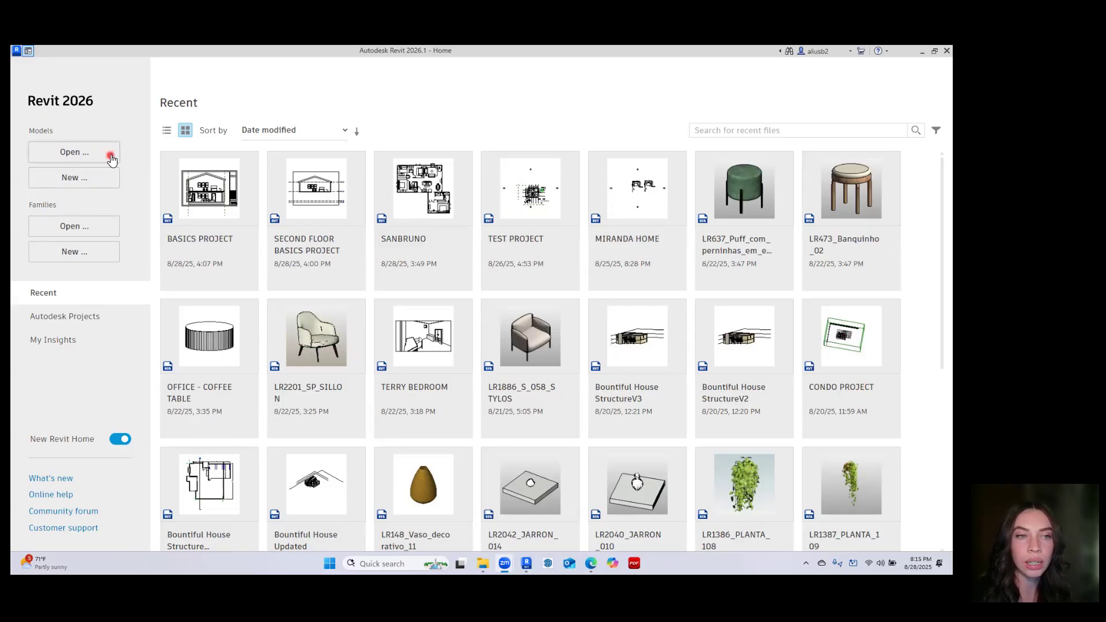
Create a new project based on the Residential-Default.rte template from the English-Imperial folder
left_click(83, 183)
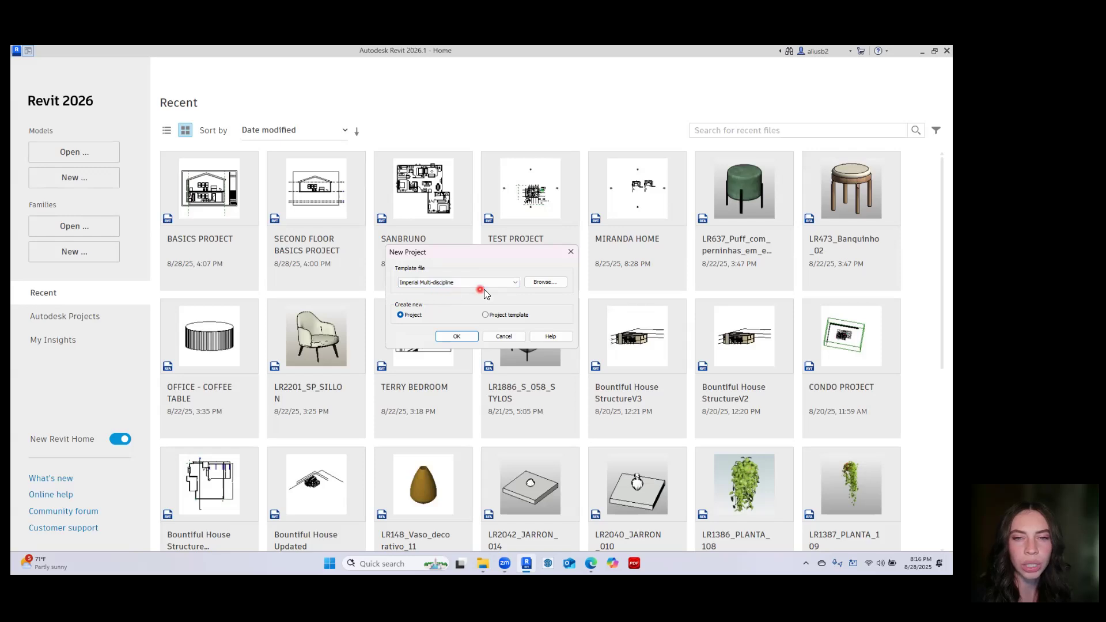
left_click(545, 282)
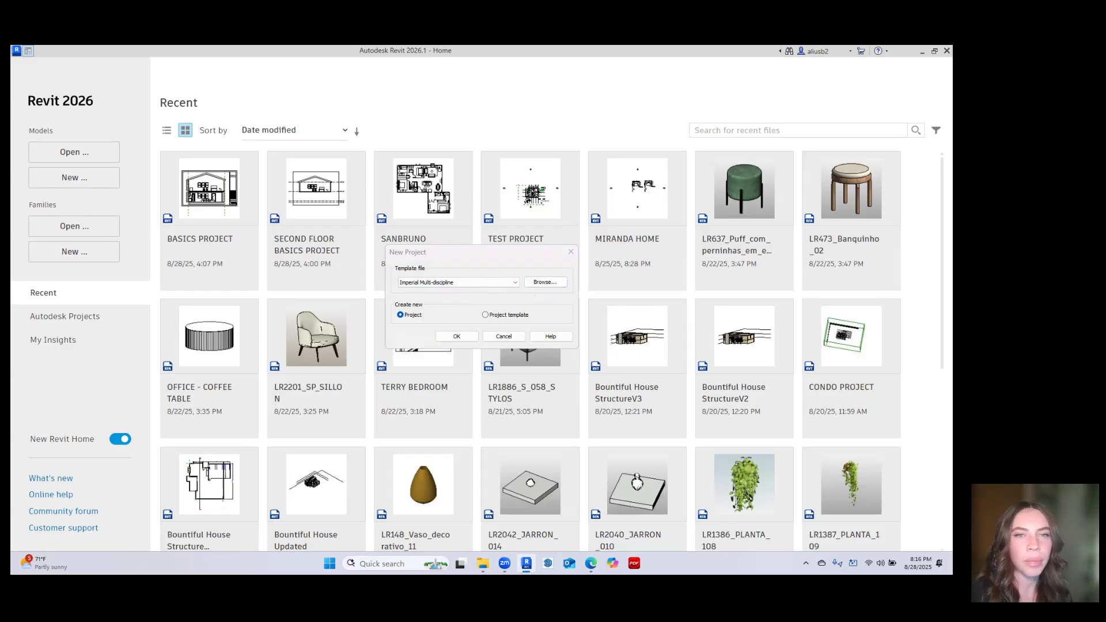
left_click(338, 212)
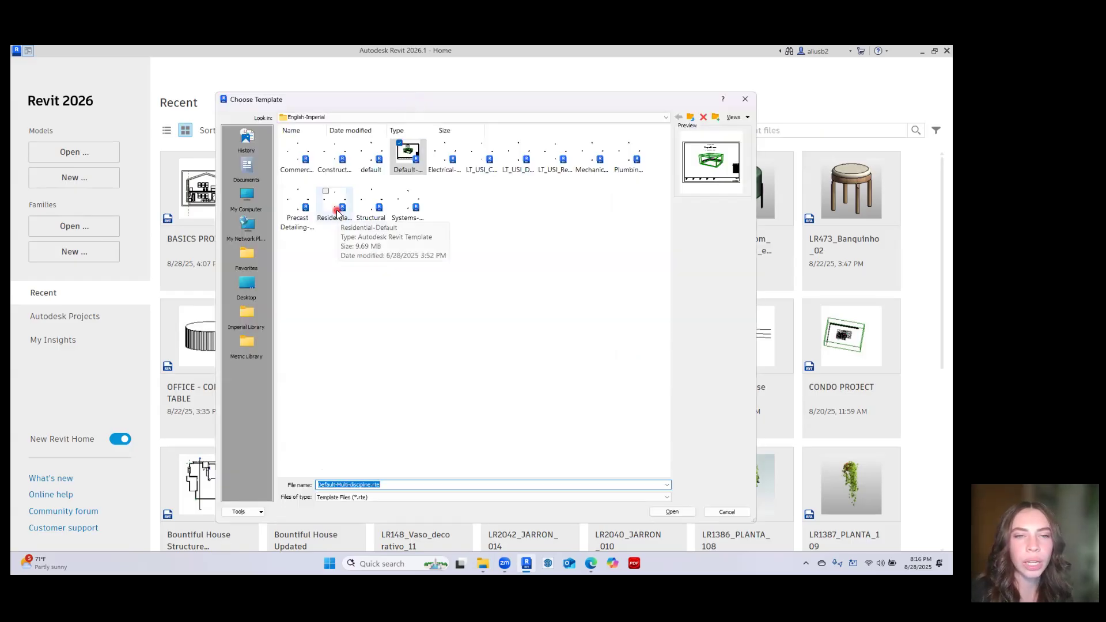
left_click(338, 212)
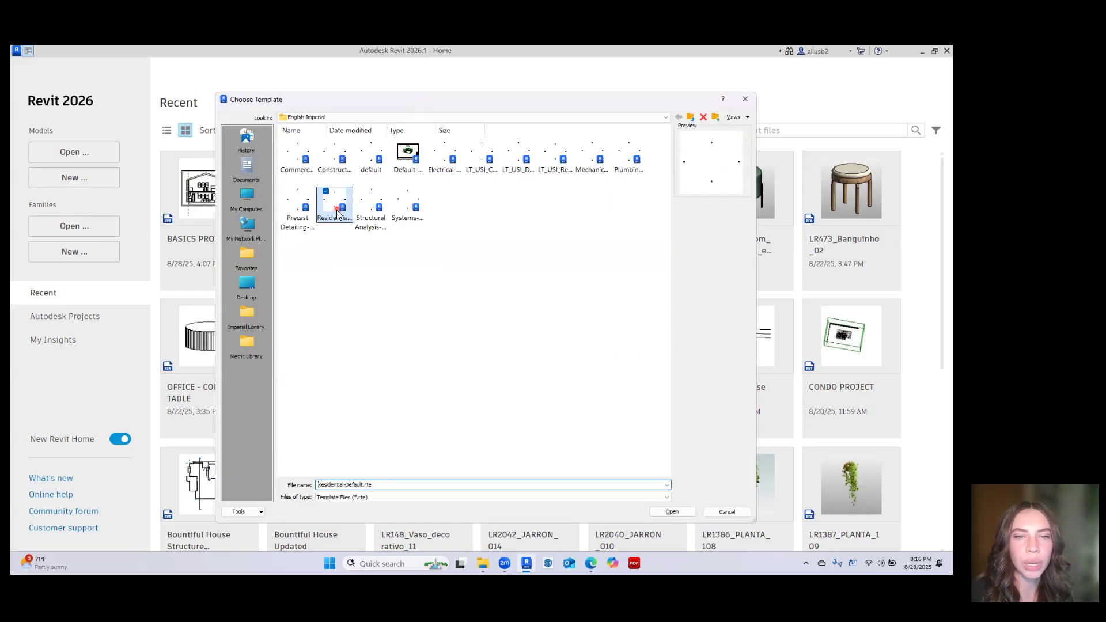
left_click(679, 513)
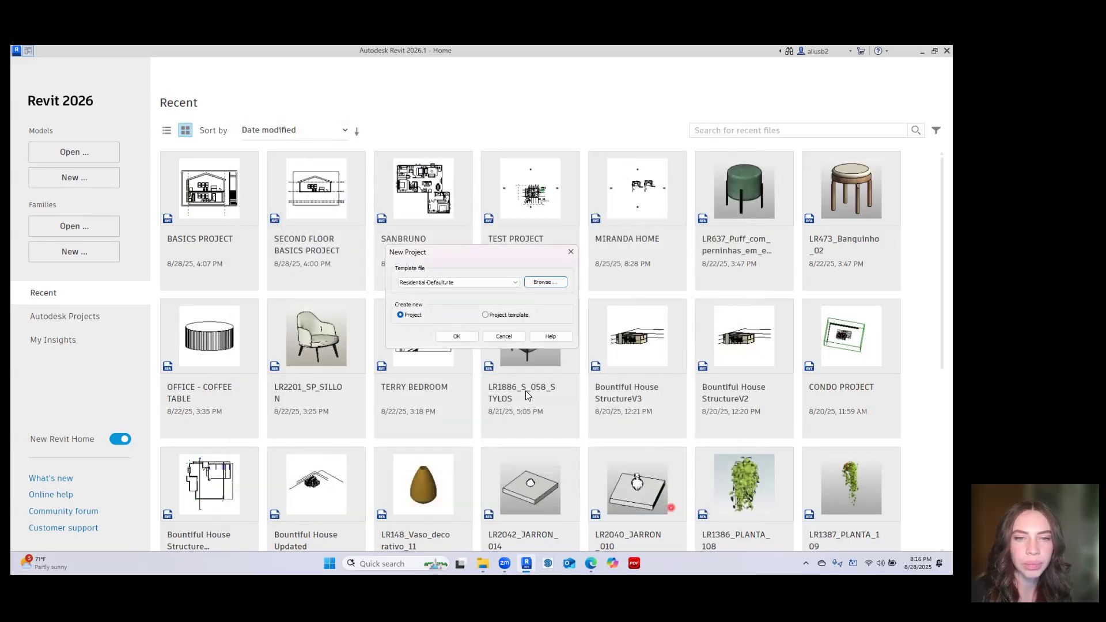
left_click(461, 339)
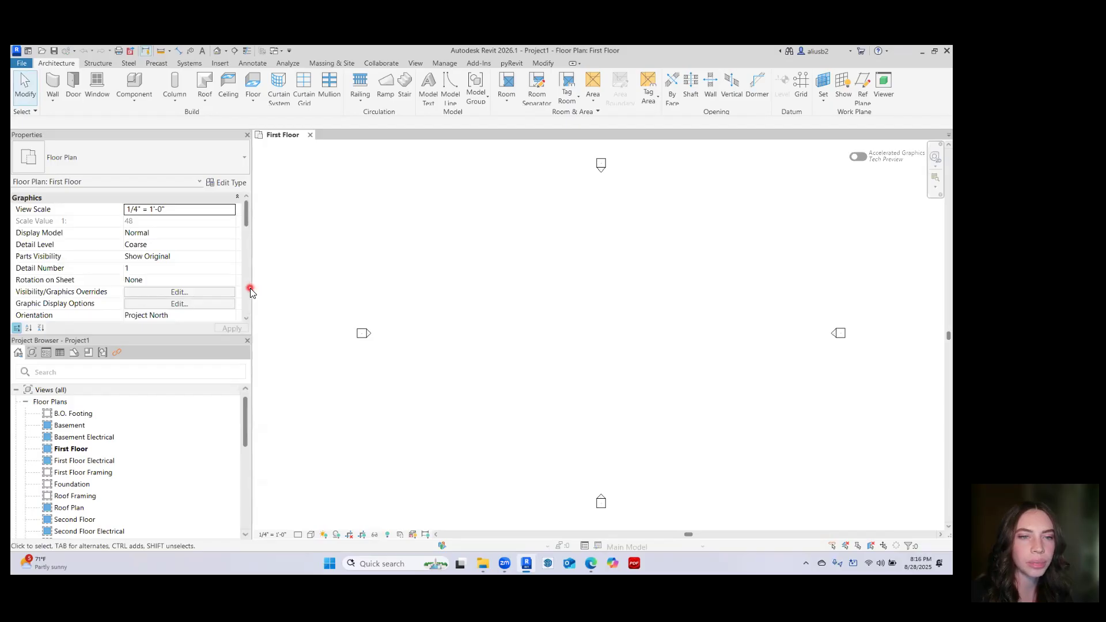
Narrow the Properties and Project Browser palettes to give the drawing area more width
left_click_drag(250, 288, 205, 289)
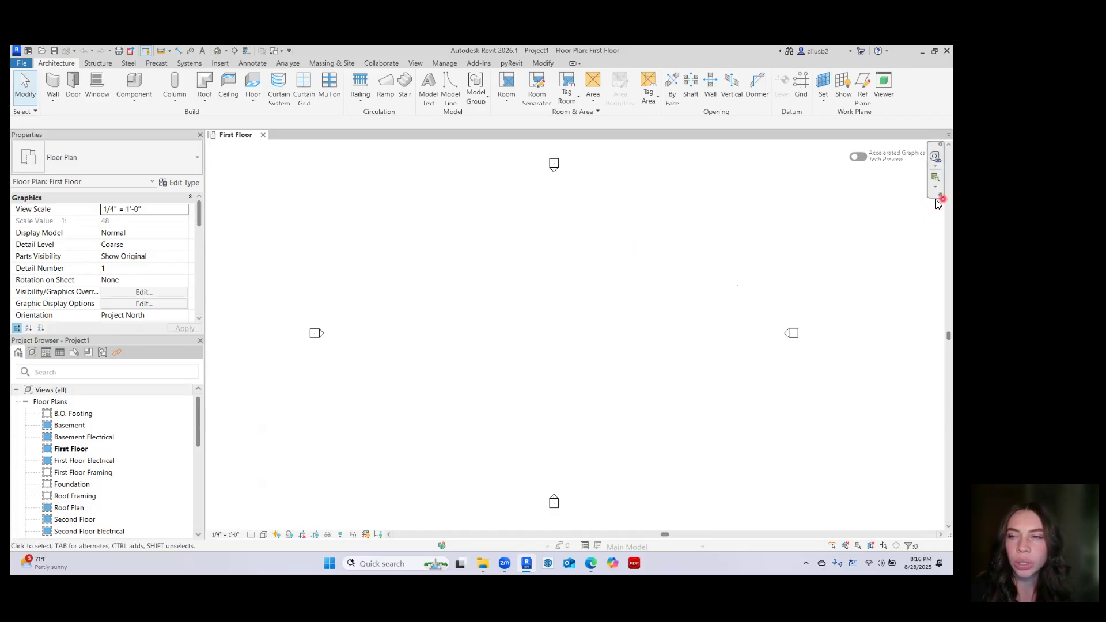
scroll(577, 307, "down", 1)
scroll(577, 307, "up", 1)
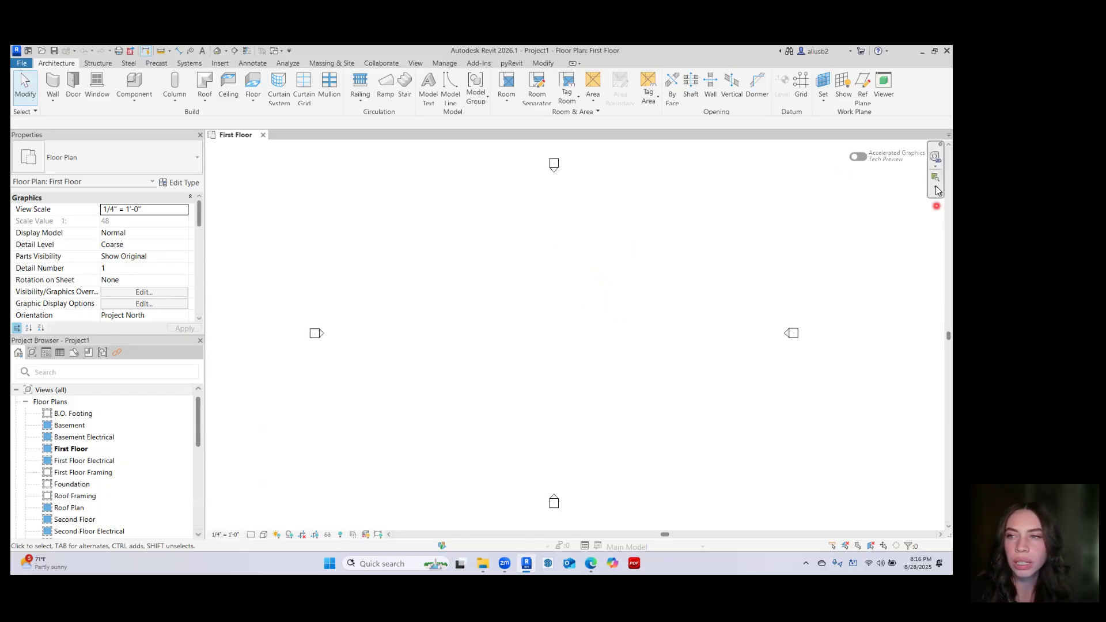
Pan the First Floor plan slightly with the 2D navigation wheel, and close the wheel
left_click(936, 159)
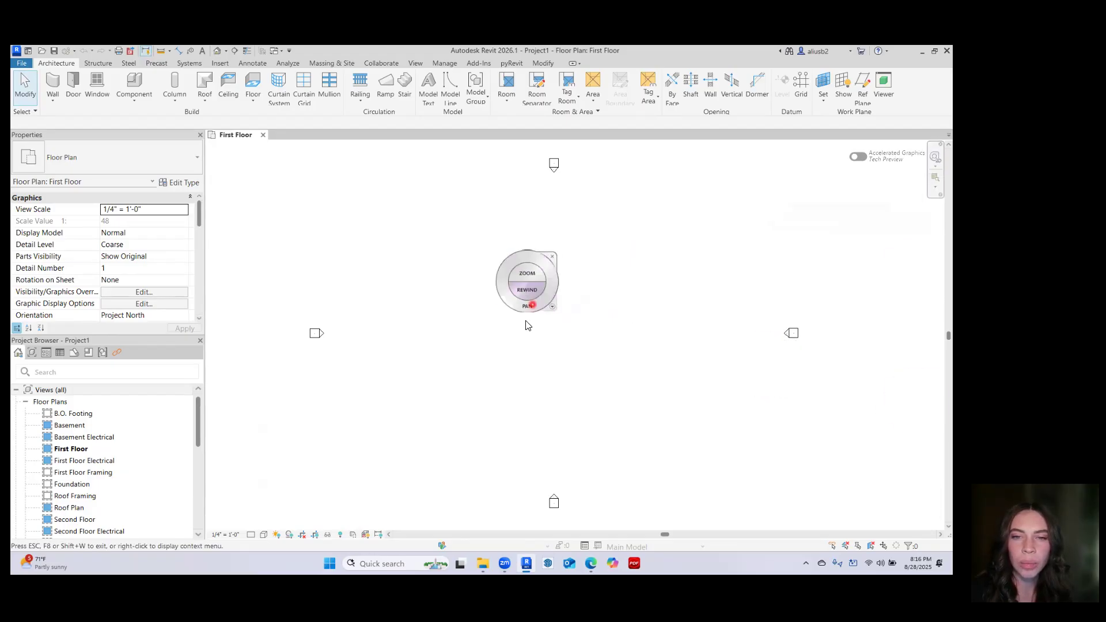
left_click_drag(541, 301, 536, 340)
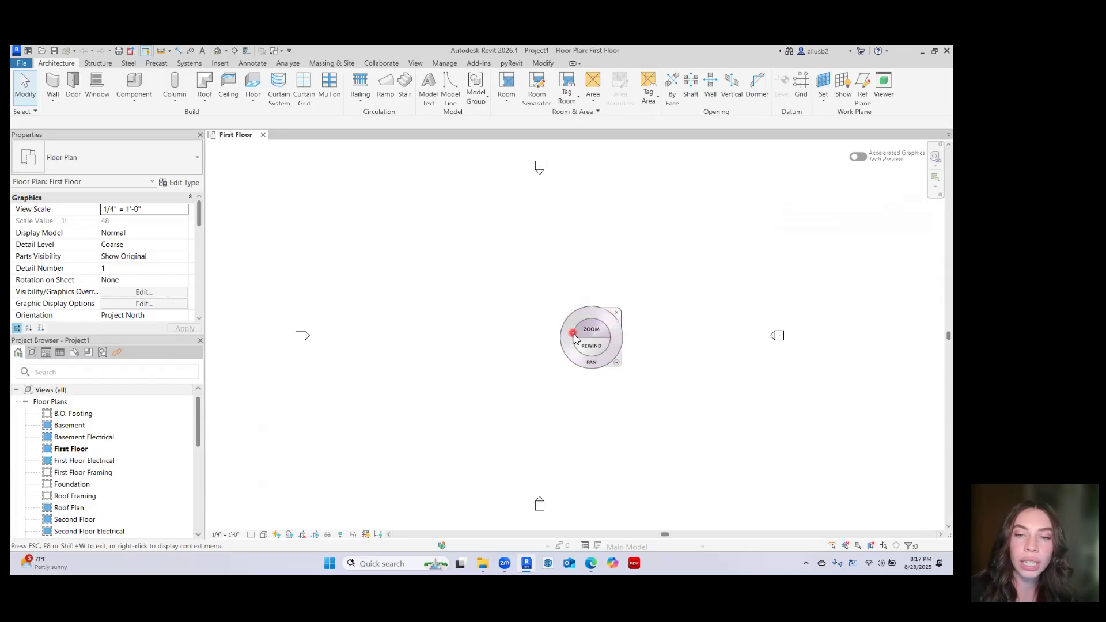
key("Escape")
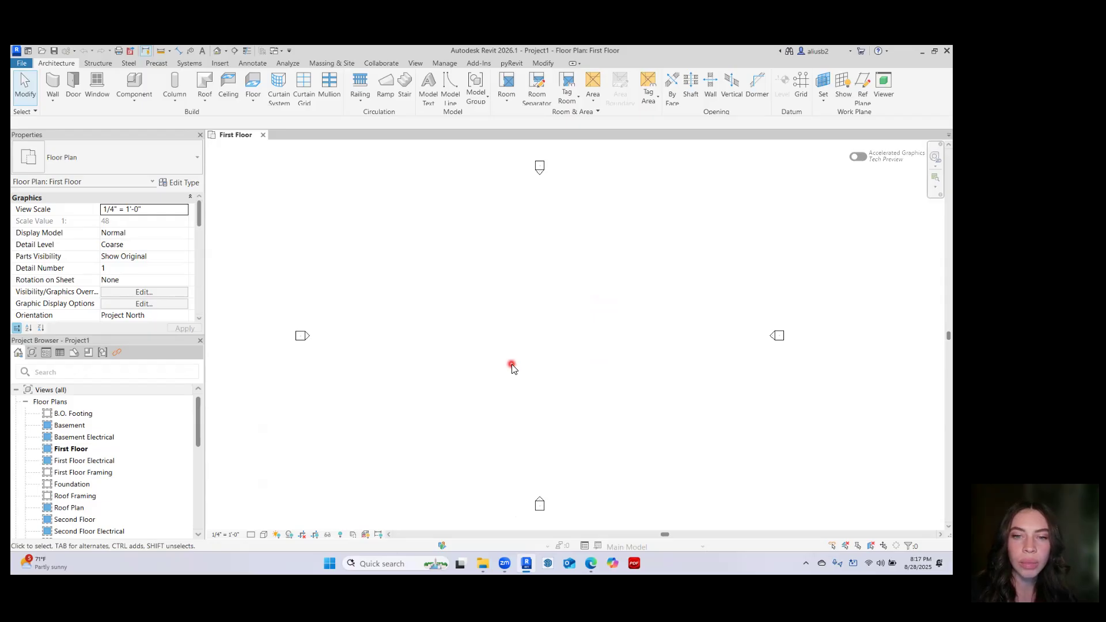
Zoom in and out and pan around the four elevation markers in the First Floor plan
scroll(513, 367, "up", 2)
scroll(513, 367, "down", 5)
scroll(512, 368, "up", 1)
scroll(513, 368, "up", 2)
scroll(512, 368, "down", 3)
scroll(513, 367, "up", 2)
scroll(513, 367, "down", 3)
scroll(513, 367, "up", 2)
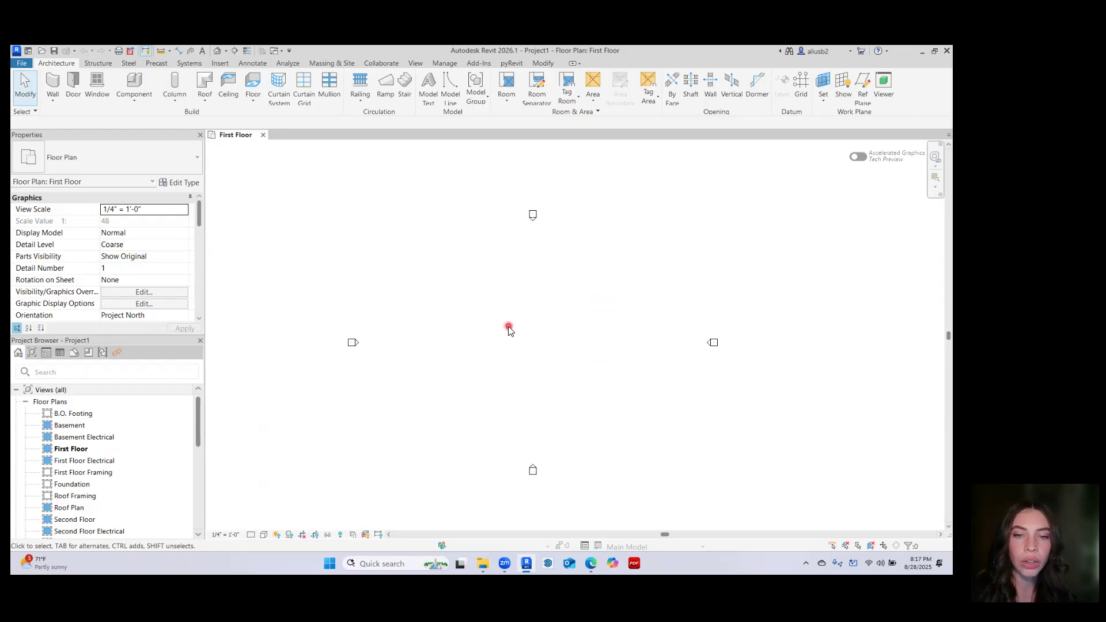
middle_click_drag(509, 336, 565, 318)
middle_click_drag(758, 253, 687, 259)
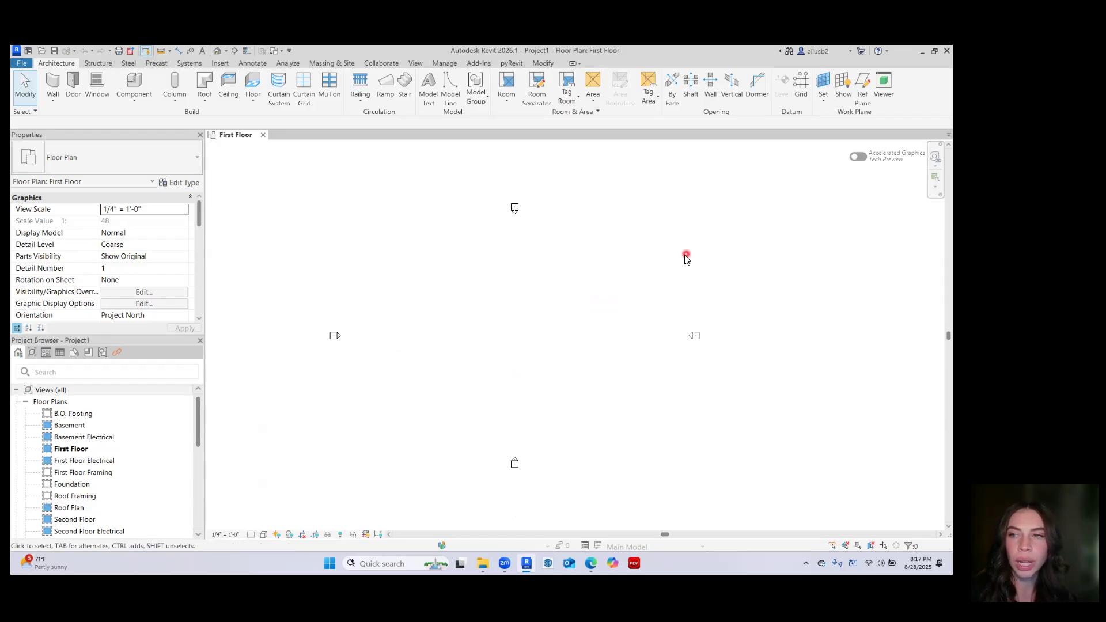
Zoom in on a region around the upper elevation marker, and look at the other available zoom options
left_click(937, 181)
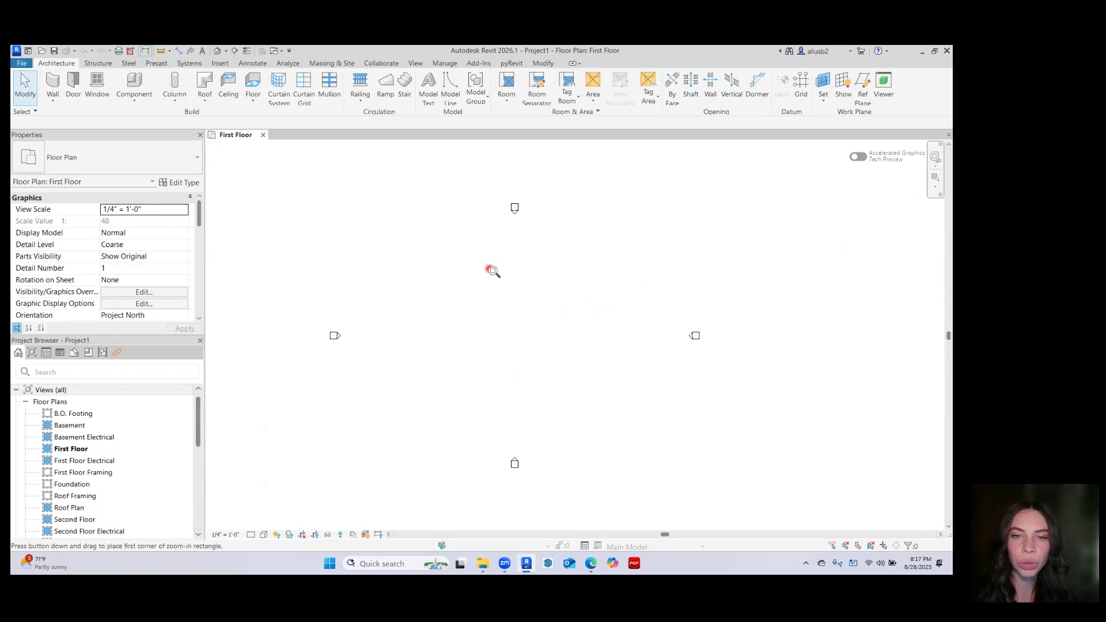
left_click_drag(492, 190, 538, 229)
scroll(513, 333, "down", 6)
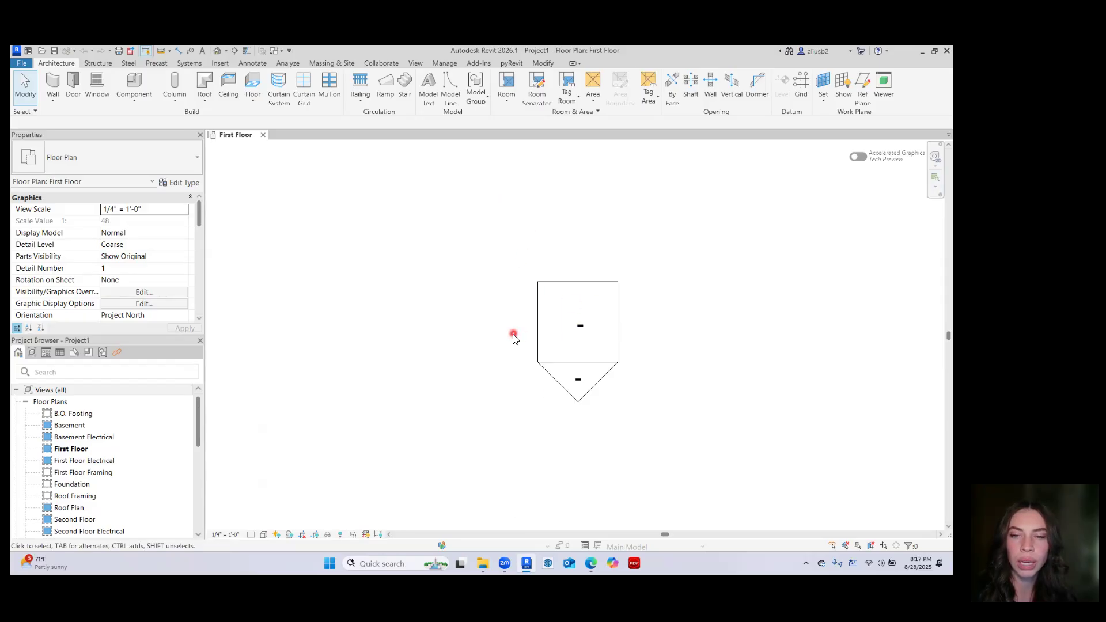
left_click(936, 188)
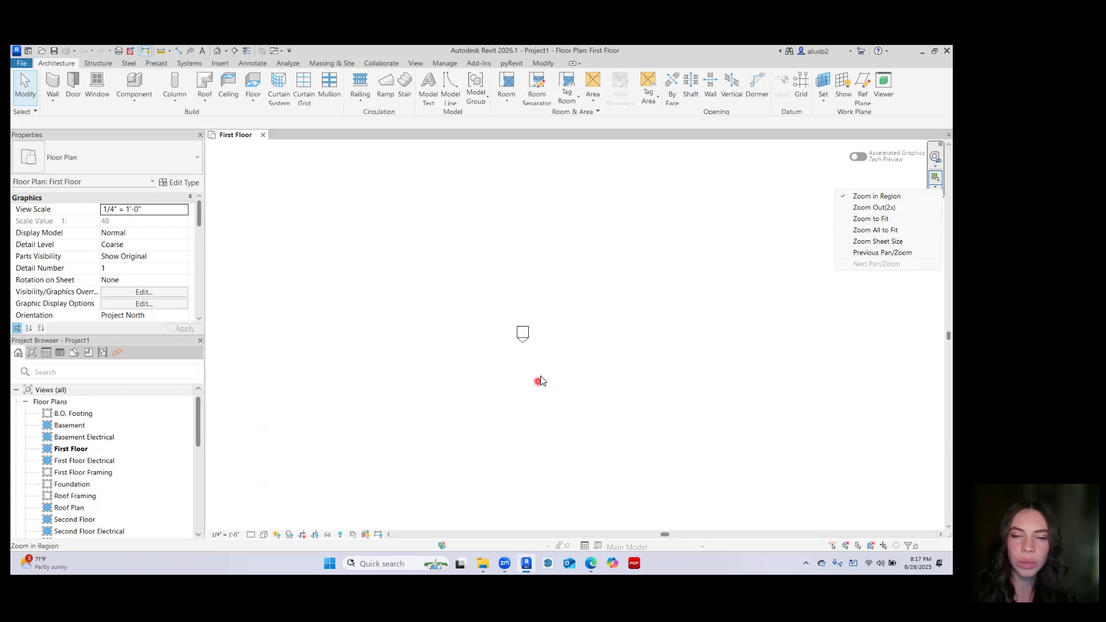
left_click(589, 327)
Bring all four elevation markers back into view, centred in the First Floor plan
scroll(537, 356, "down", 2)
middle_click_drag(537, 357, 496, 264)
scroll(503, 381, "down", 1)
middle_click_drag(503, 381, 536, 322)
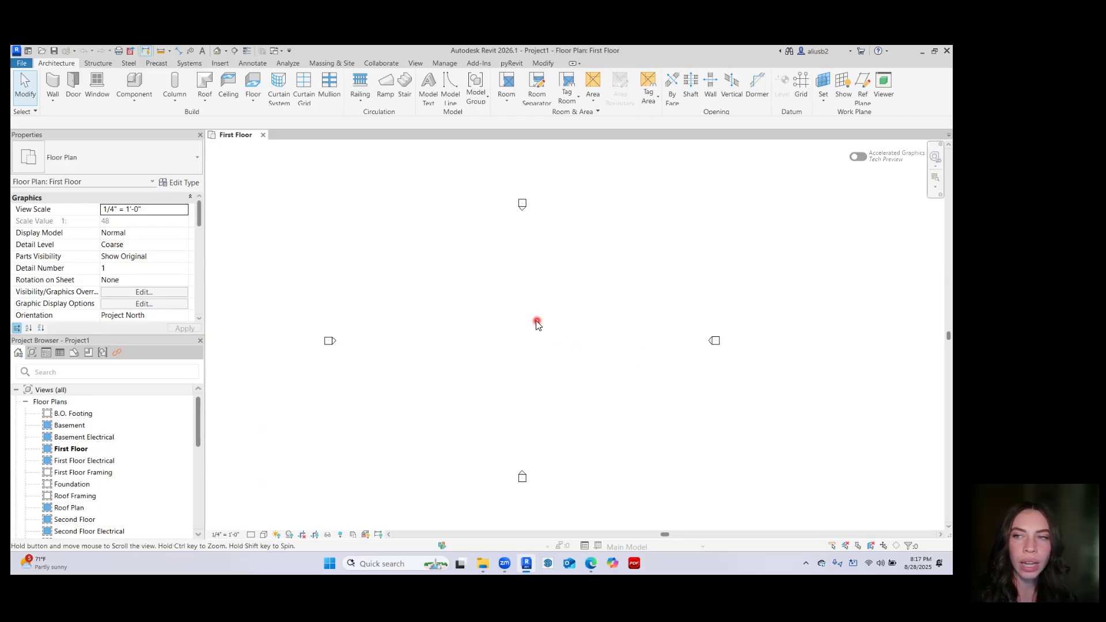
scroll(517, 330, "down", 1)
scroll(516, 333, "down", 1)
scroll(517, 329, "up", 2)
mouse_move(519, 326)
middle_mouse_down()
mouse_move(558, 348)
mouse_move(550, 345)
mouse_move(587, 344)
mouse_move(517, 335)
mouse_move(530, 327)
middle_mouse_up()
scroll(518, 335, "up", 1)
scroll(517, 335, "down", 1)
scroll(530, 327, "down", 1)
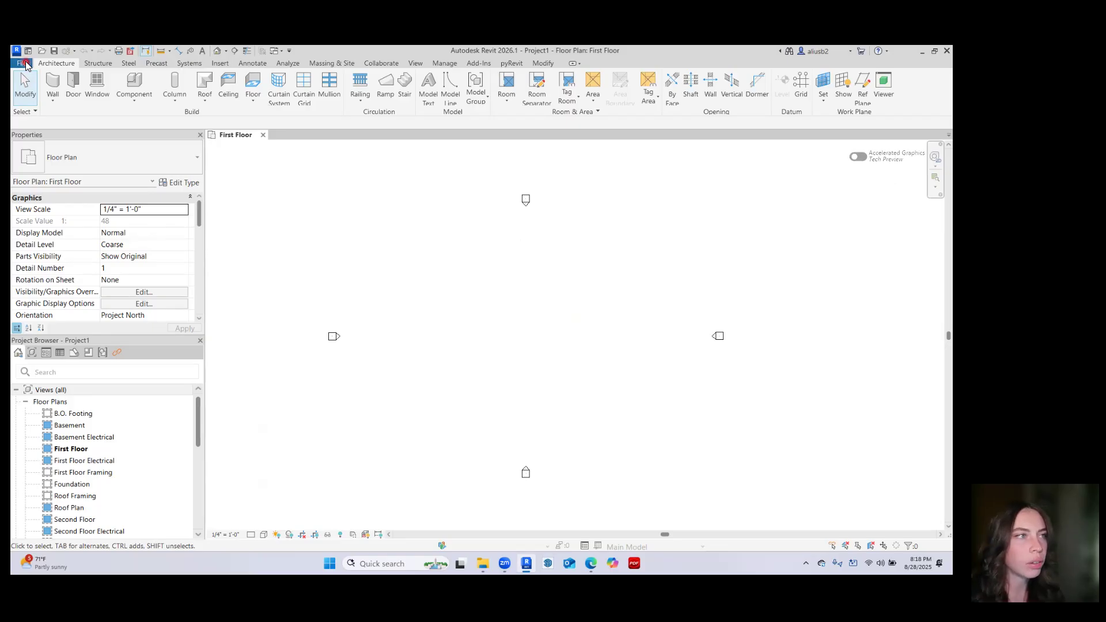
Examine the file commands for creating, opening, exporting and printing, including the CAD export formats
left_click(23, 64)
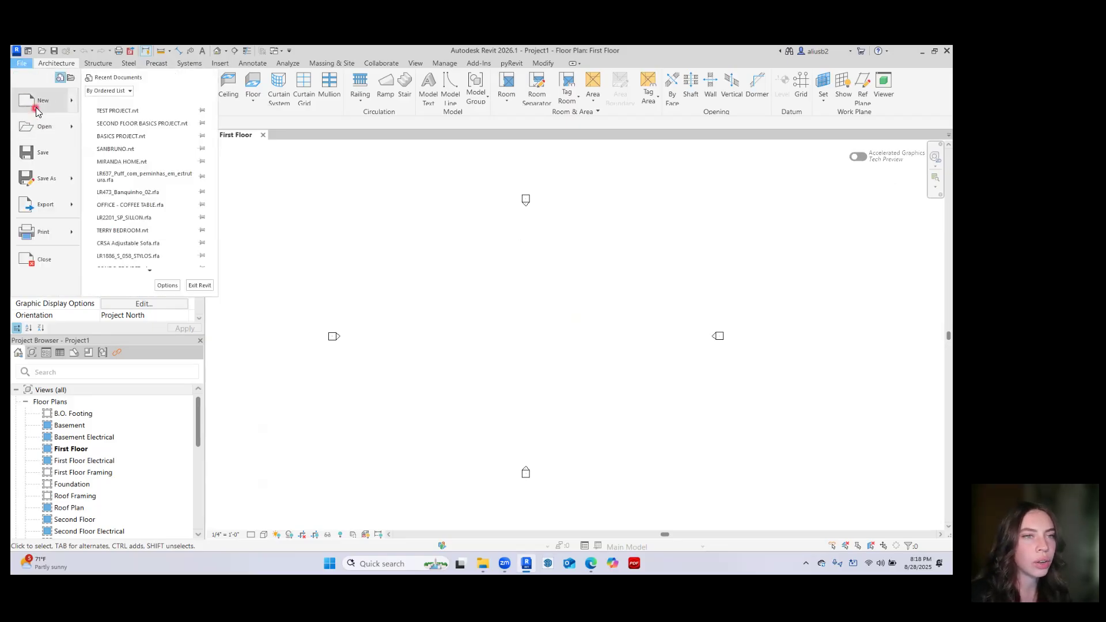
mouse_move(36, 109)
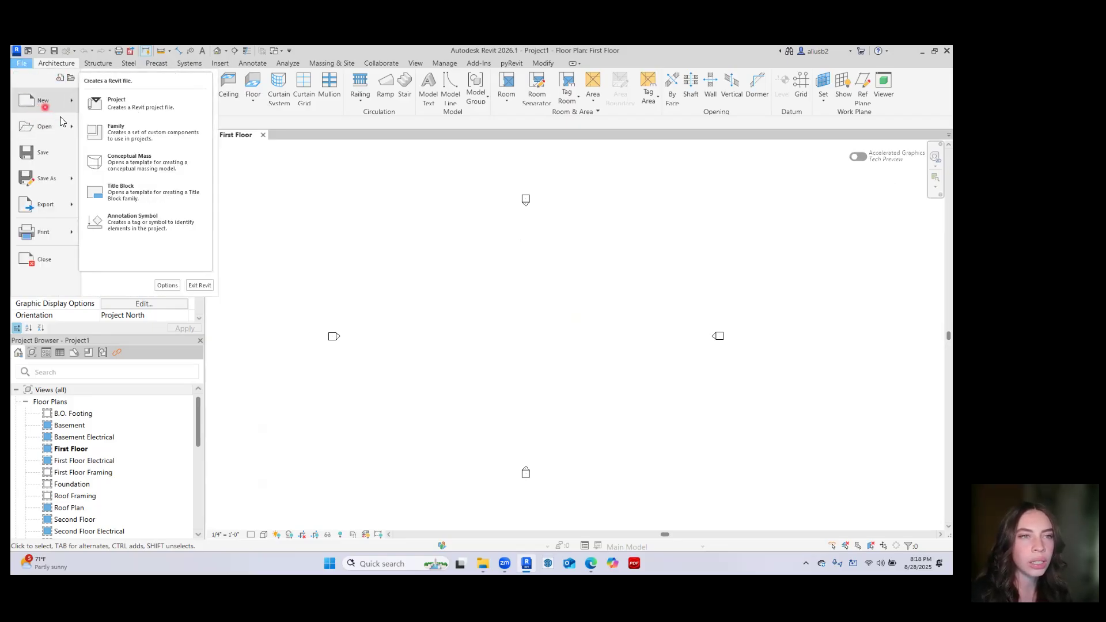
mouse_move(54, 132)
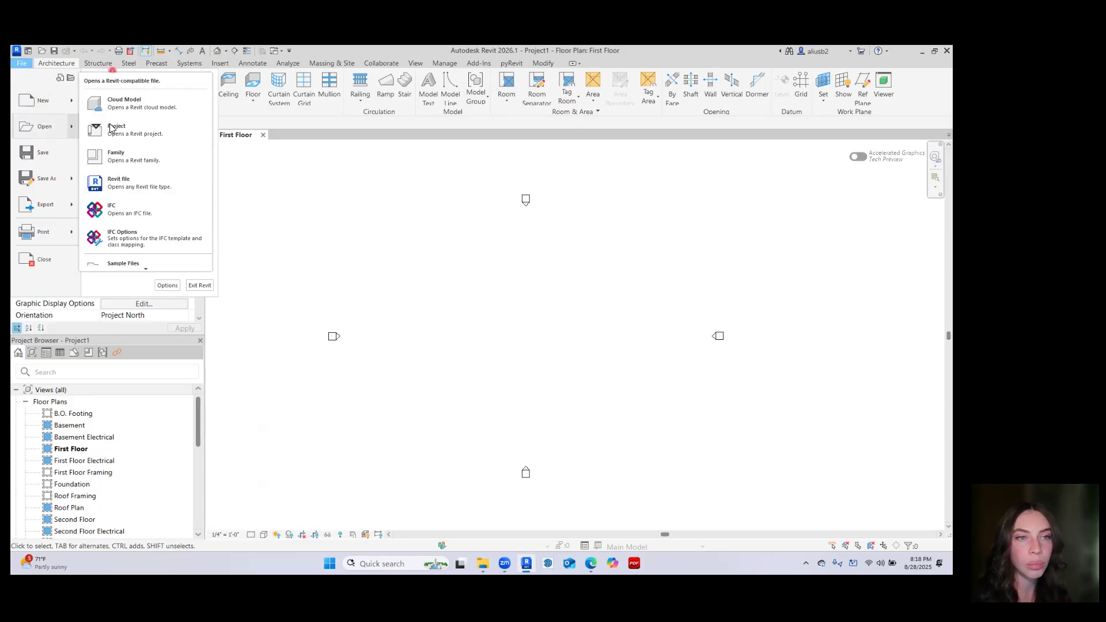
mouse_move(54, 210)
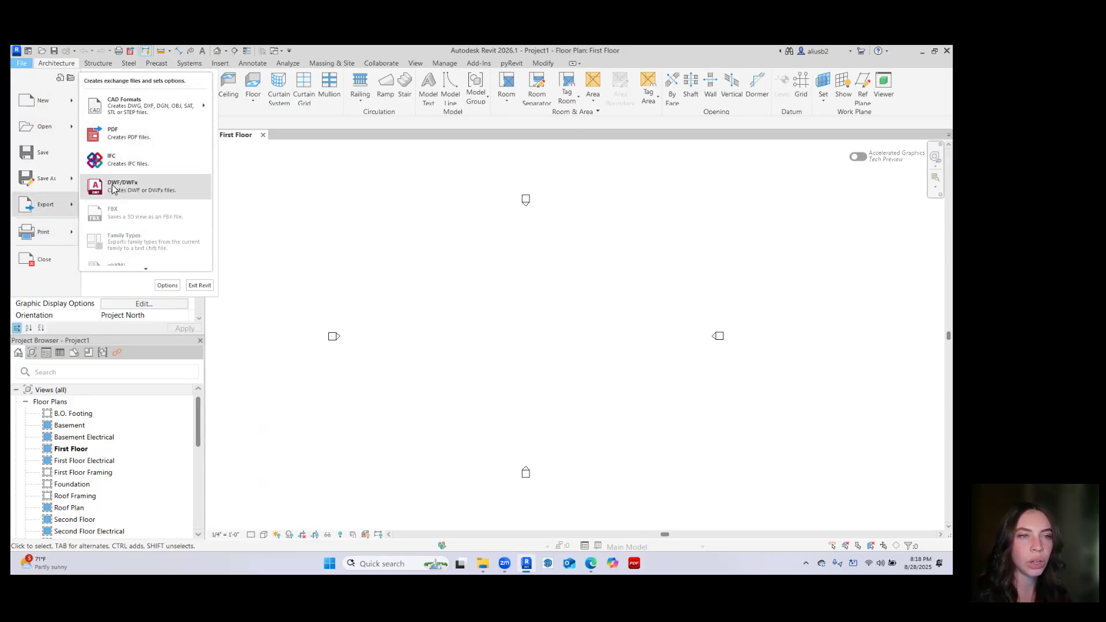
mouse_move(146, 116)
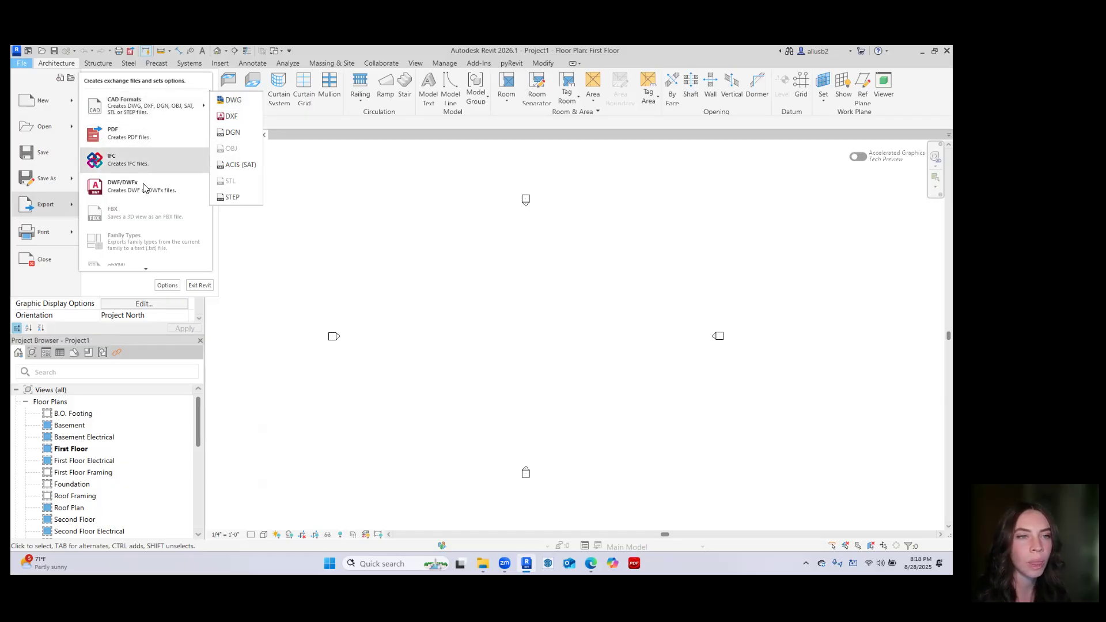
left_click(46, 236)
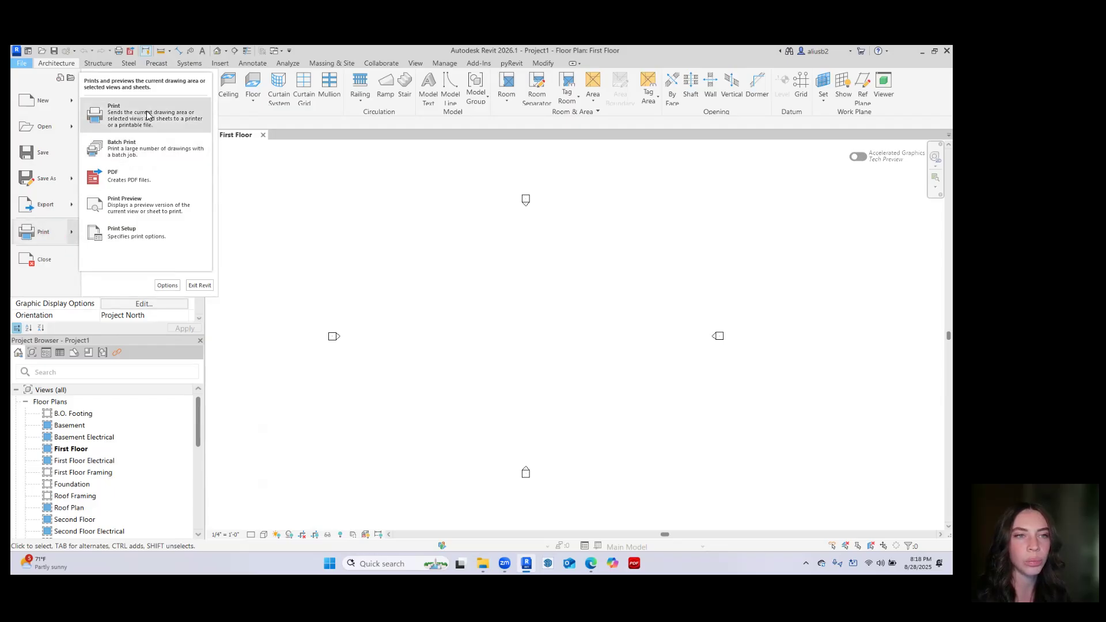
left_click(52, 205)
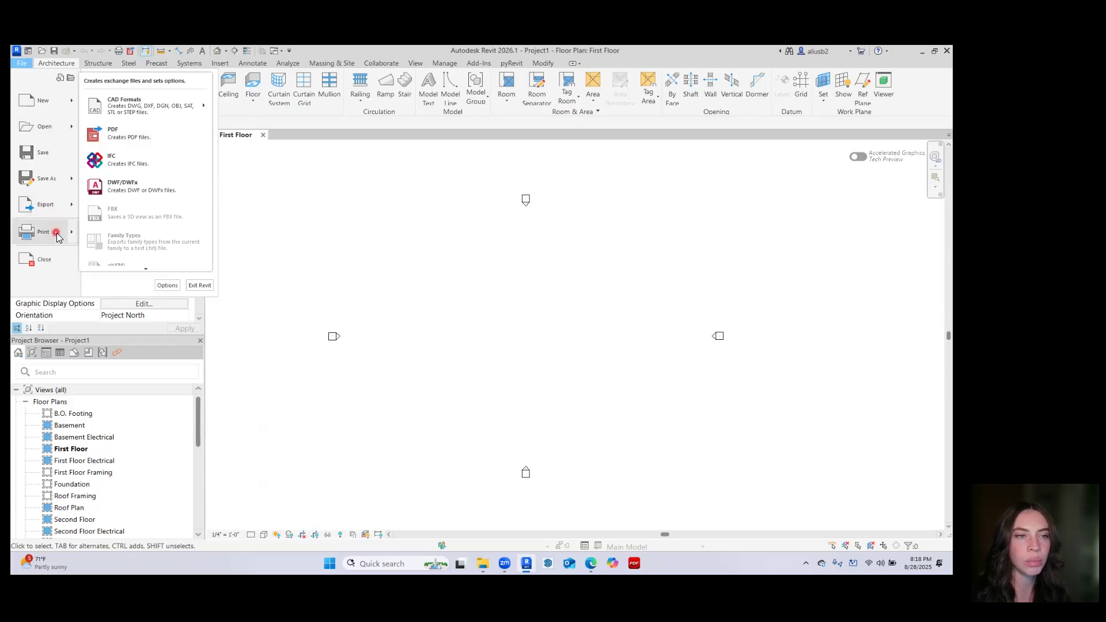
mouse_move(58, 232)
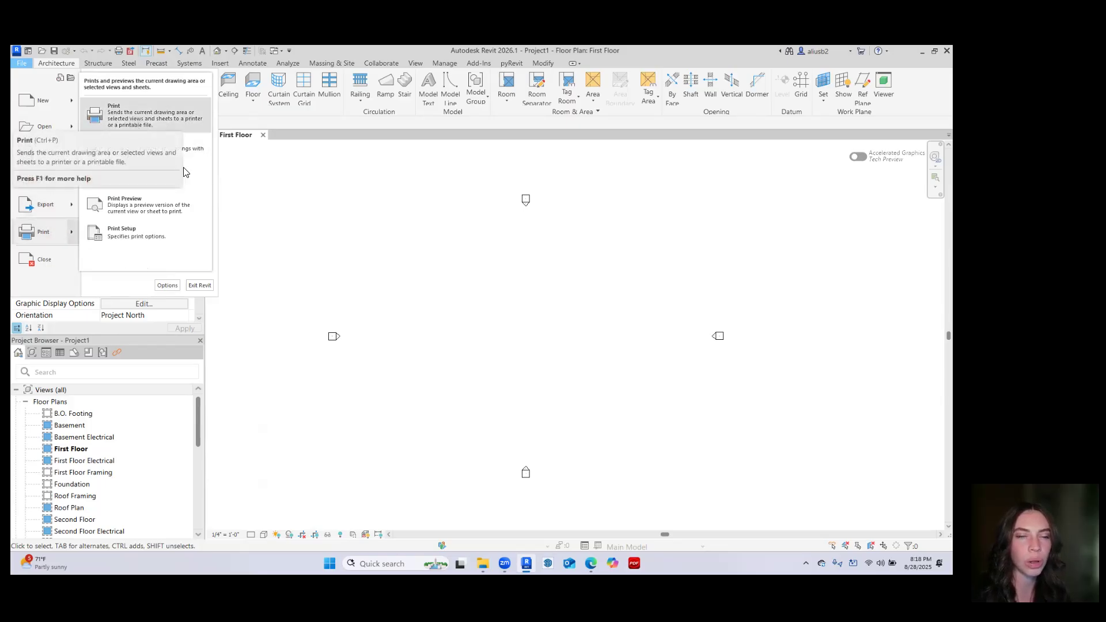
left_click(290, 200)
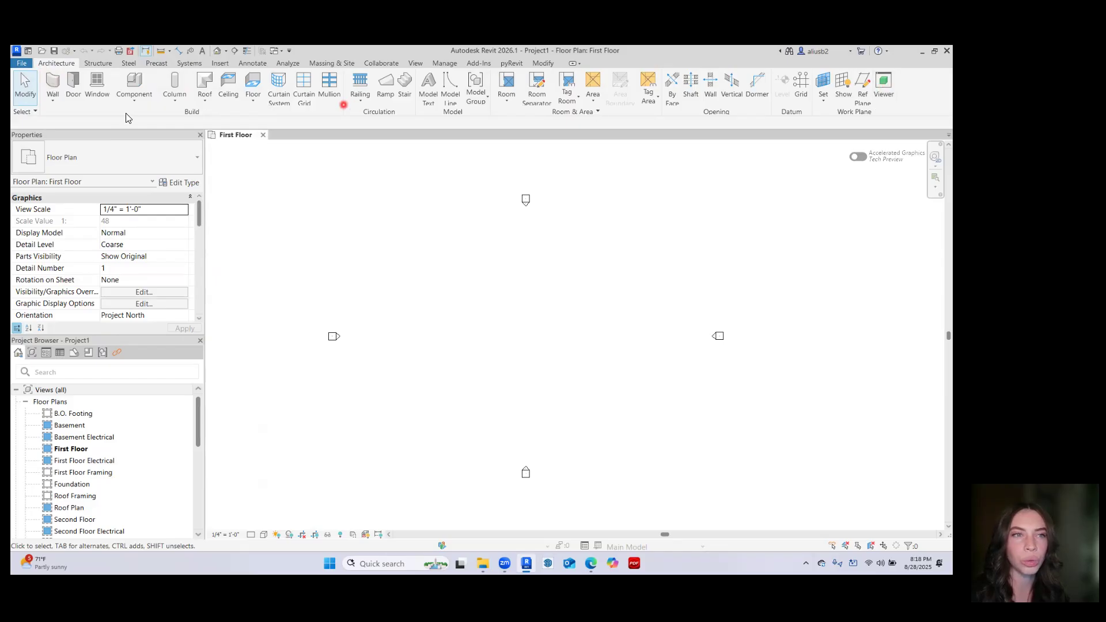
Start an architectural wall, look through the available wall types, and choose Basic Wall Generic - 6"
left_click(56, 84)
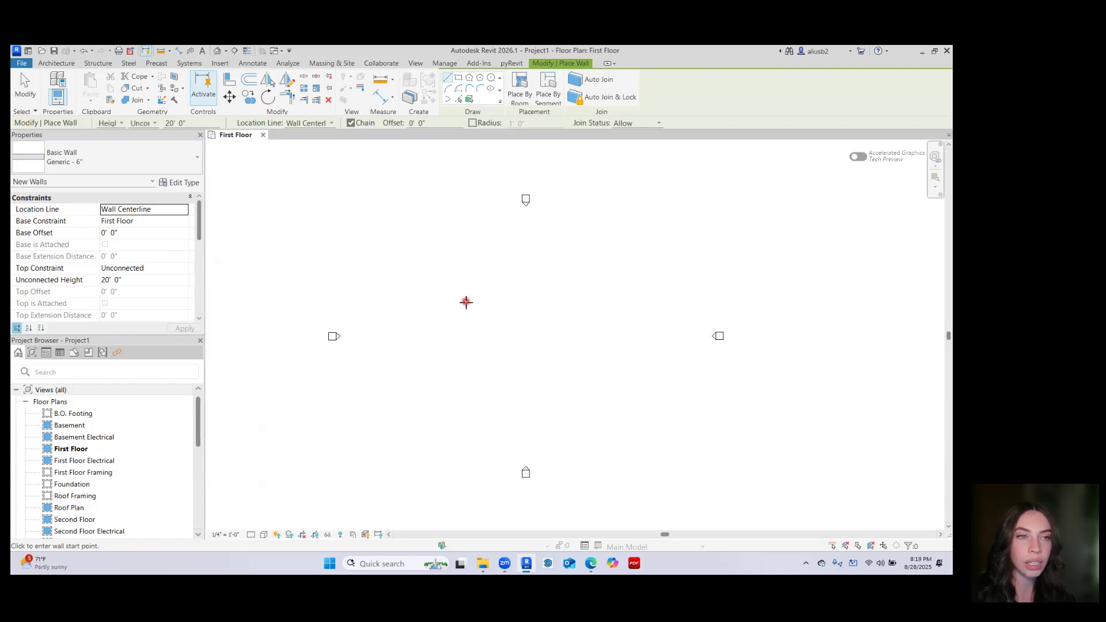
left_click(168, 163)
scroll(131, 299, "up", 3)
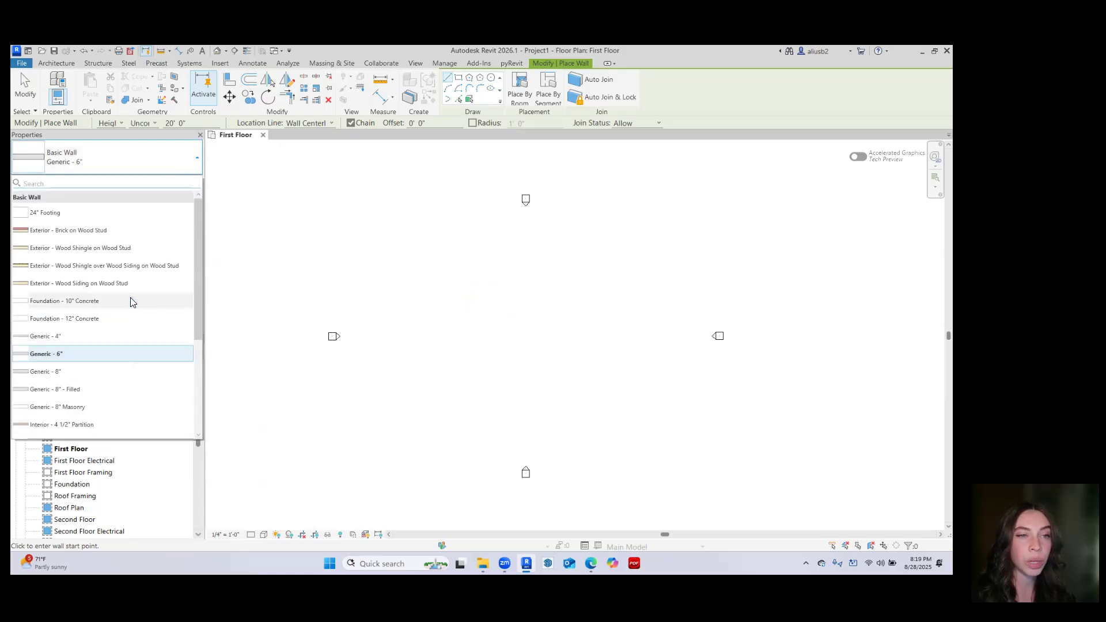
scroll(131, 299, "down", 3)
scroll(130, 299, "up", 2)
scroll(131, 298, "down", 2)
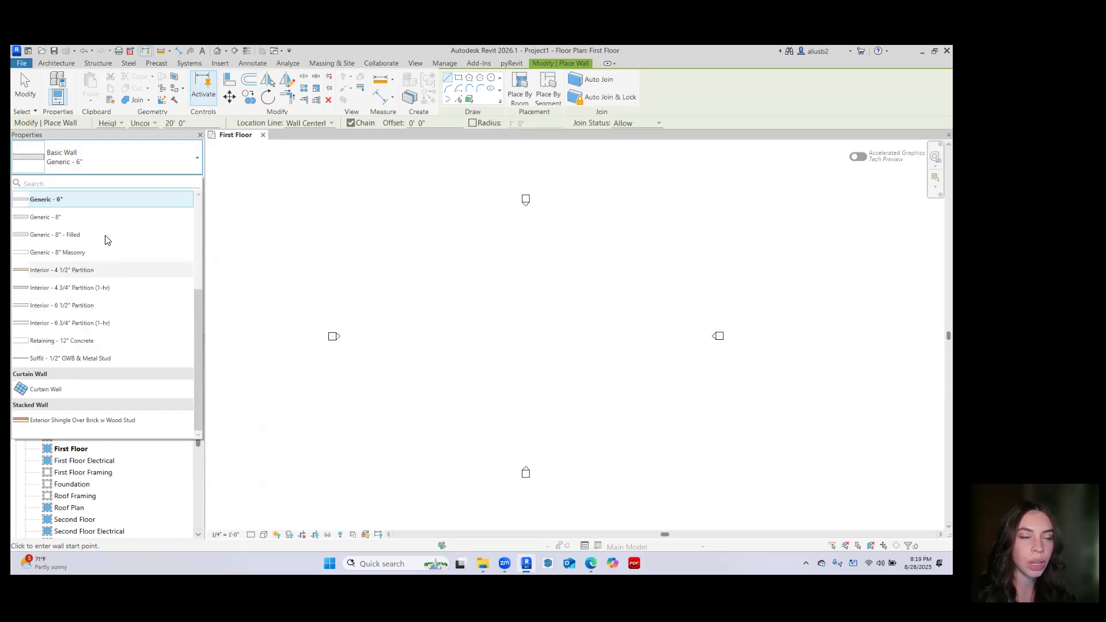
left_click(96, 200)
Draw a closed square room of four 40' walls between the elevation markers in the First Floor plan
left_click(447, 281)
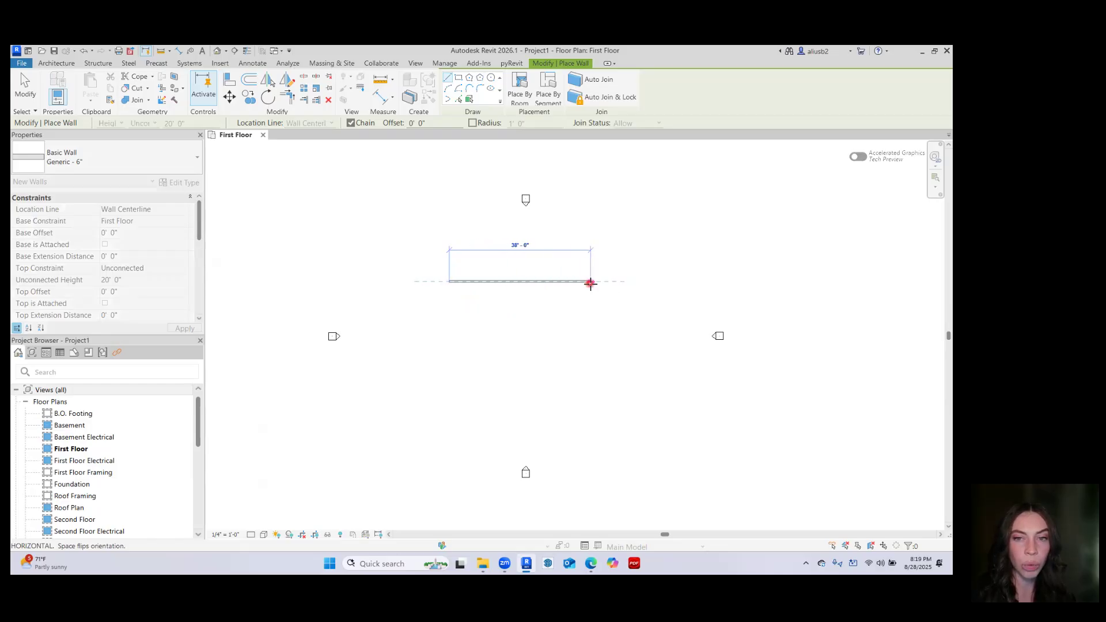
type("40")
key("Return")
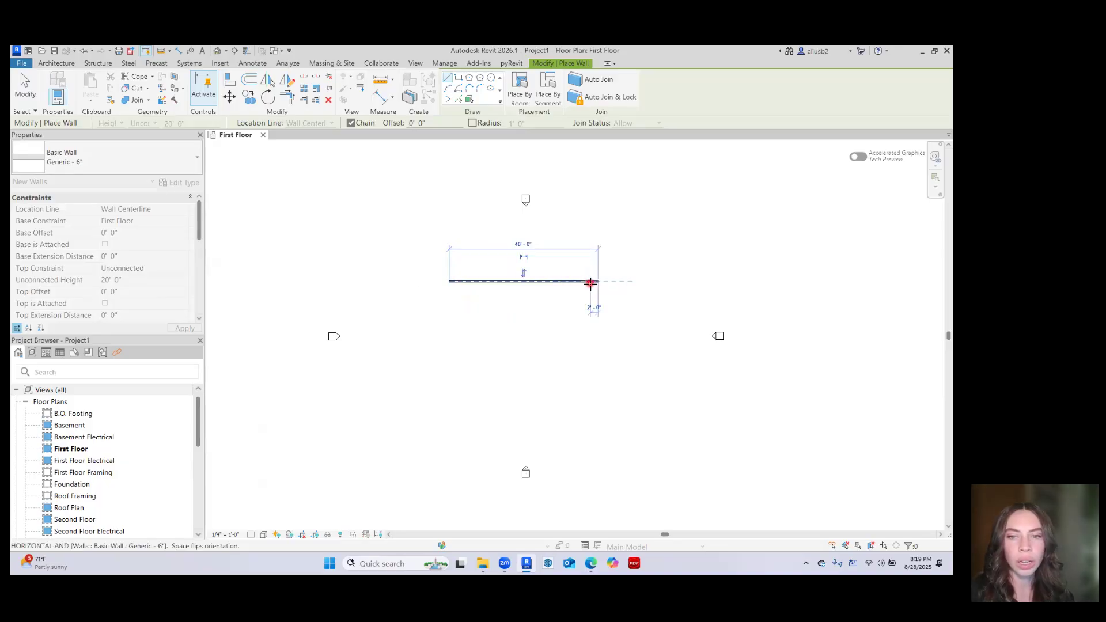
type("40'")
key("Return")
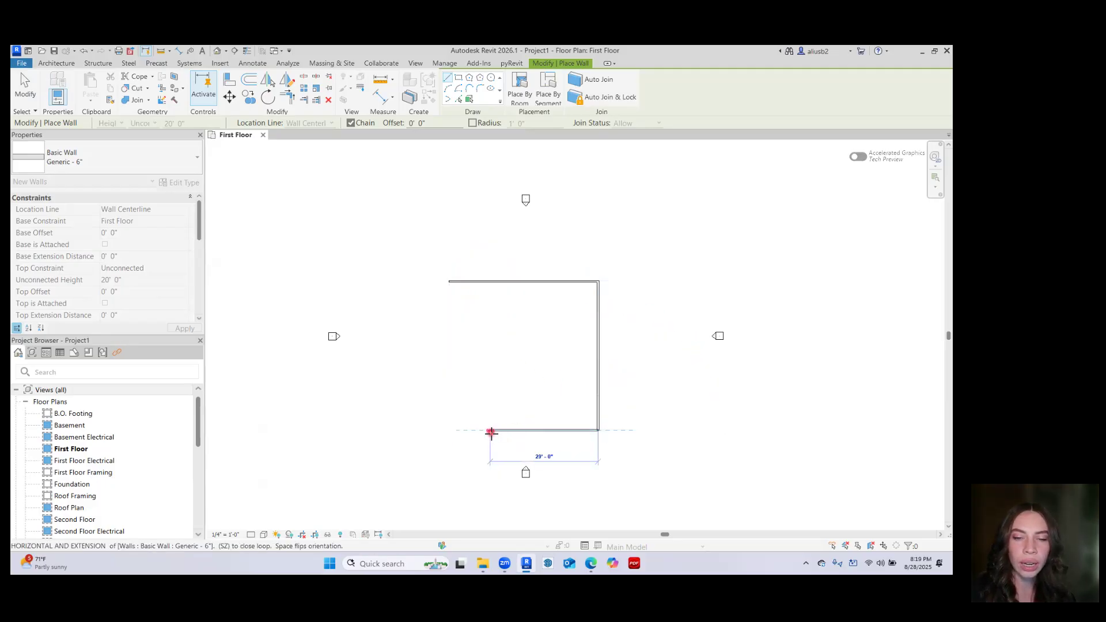
type("40'")
key("Return")
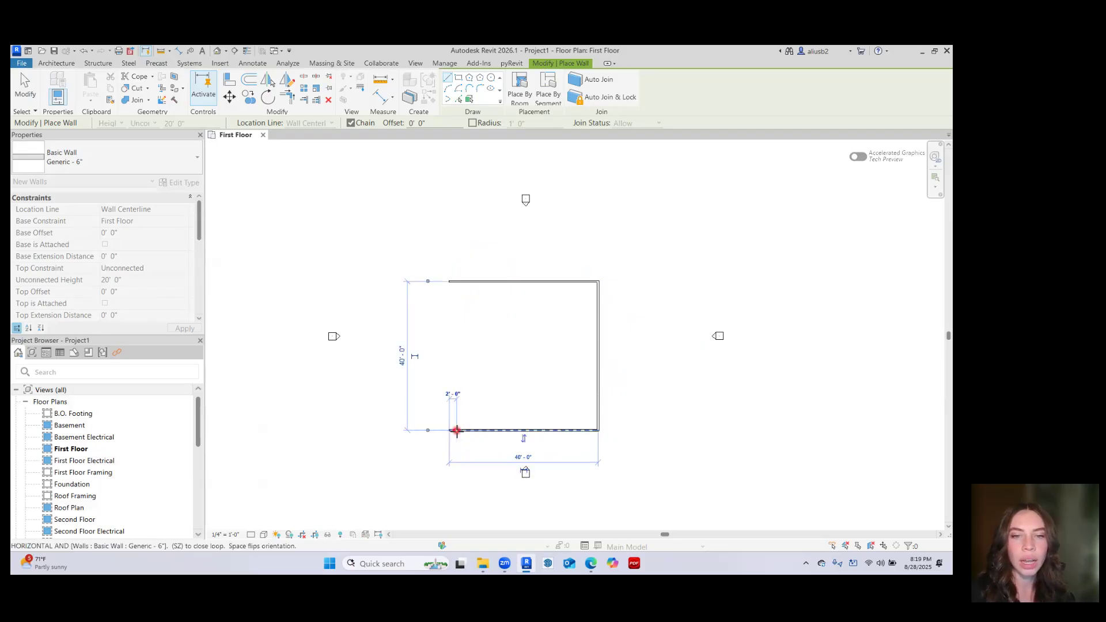
left_click(449, 282)
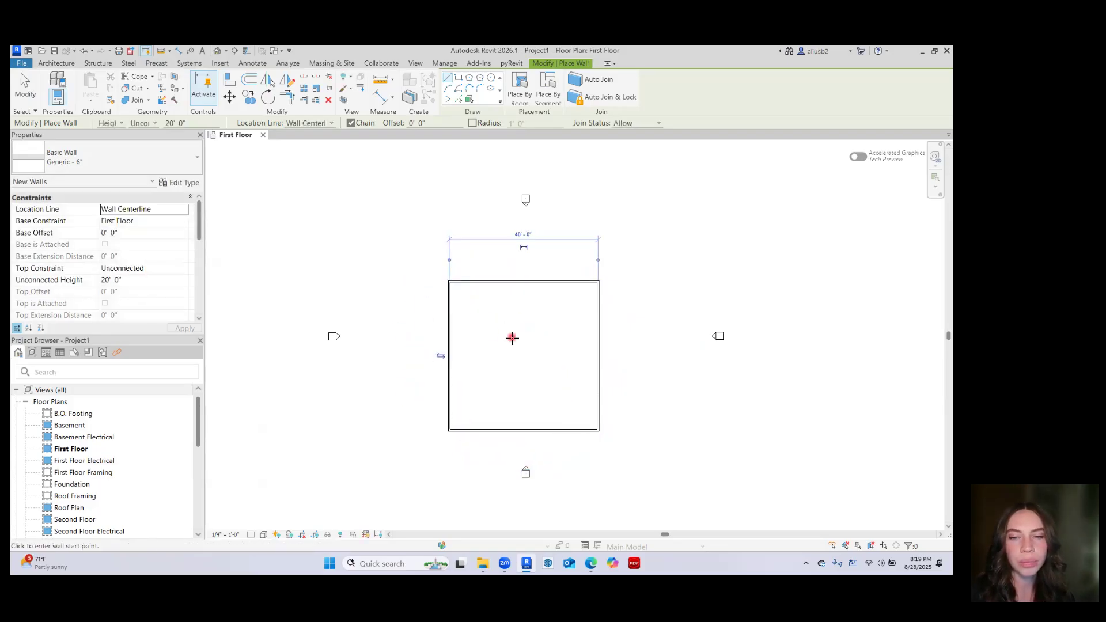
key("Escape")
scroll(507, 335, "up", 3)
middle_click_drag(521, 329, 514, 323)
Place a Single-Flush 36" x 84" door in the lower wall, about 2'-6" from the right wall and swinging into the room
left_click(57, 101)
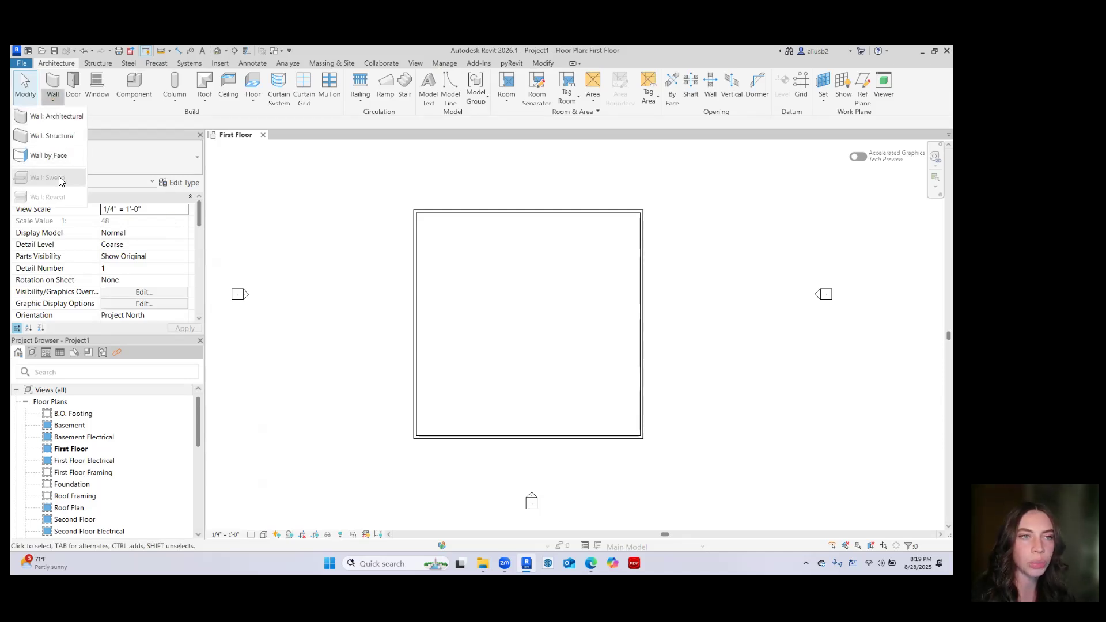
left_click(74, 84)
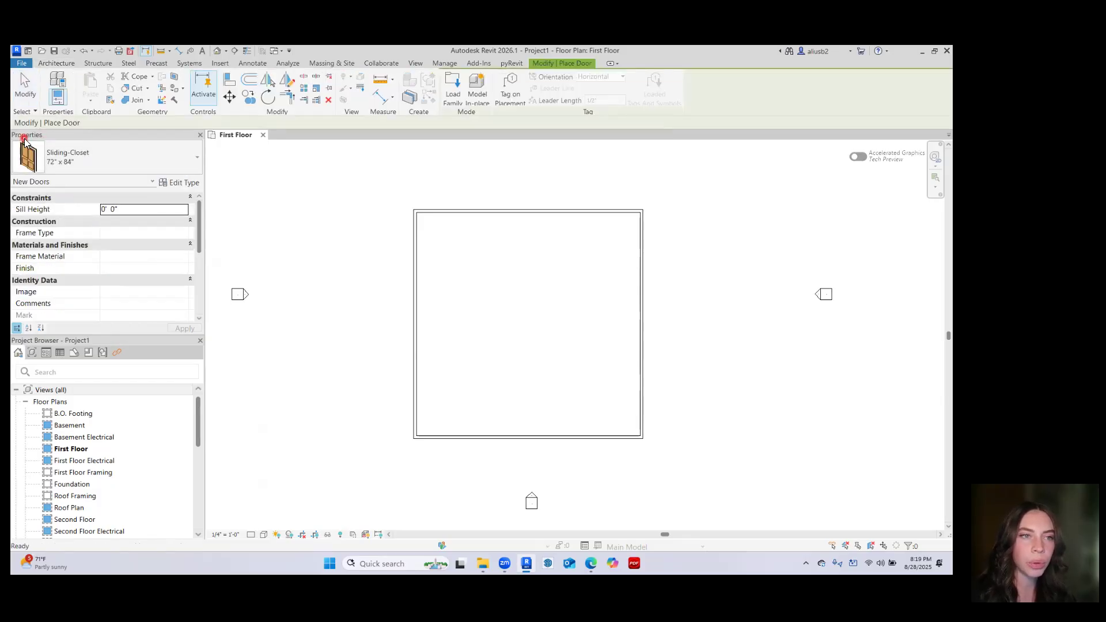
left_click(158, 166)
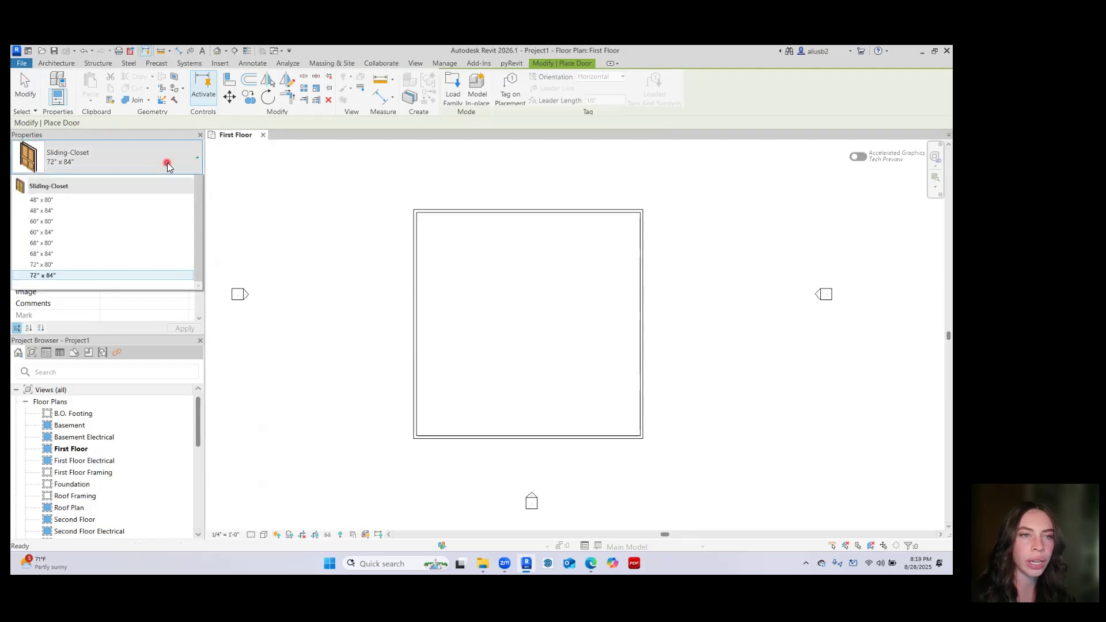
scroll(109, 317, "up", 1)
scroll(109, 317, "up", 2)
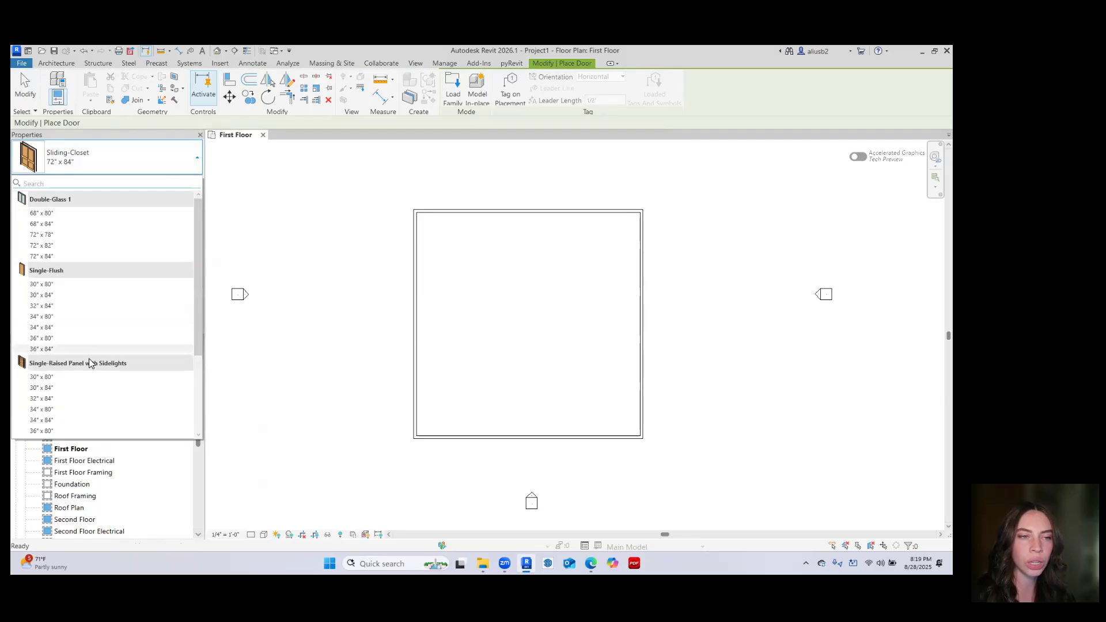
left_click(64, 349)
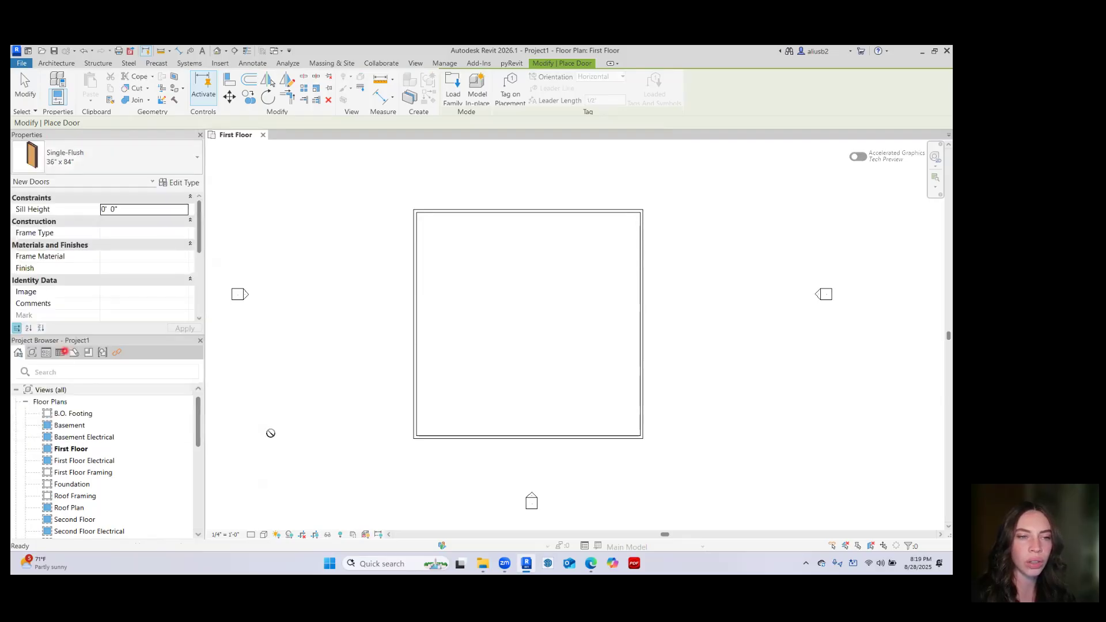
scroll(627, 435, "up", 4)
left_click(627, 440)
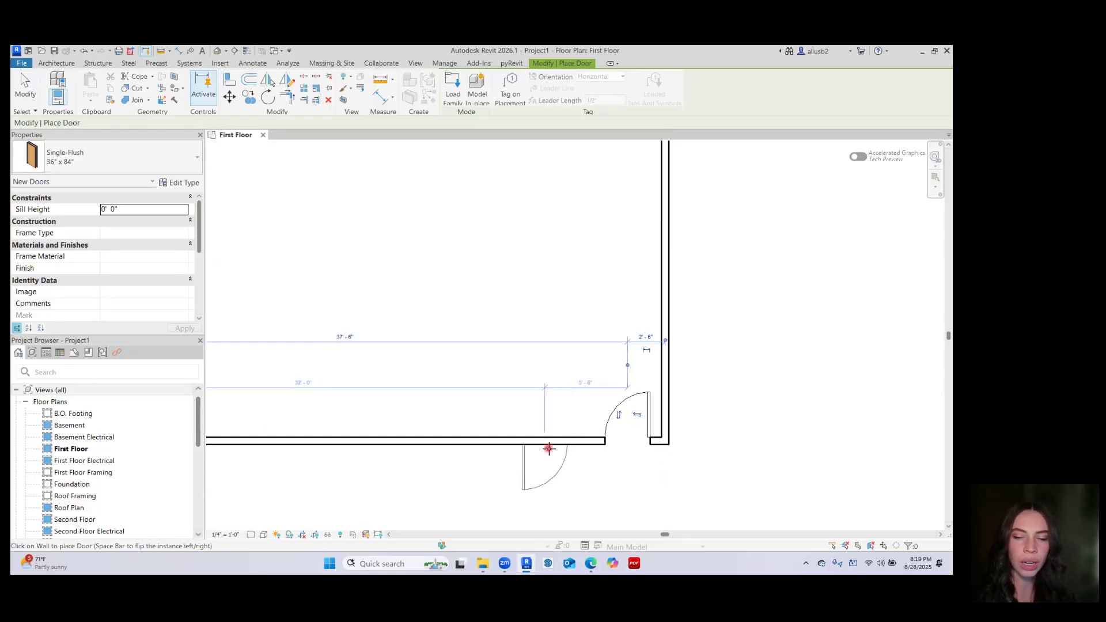
key("Escape")
key("Escape")
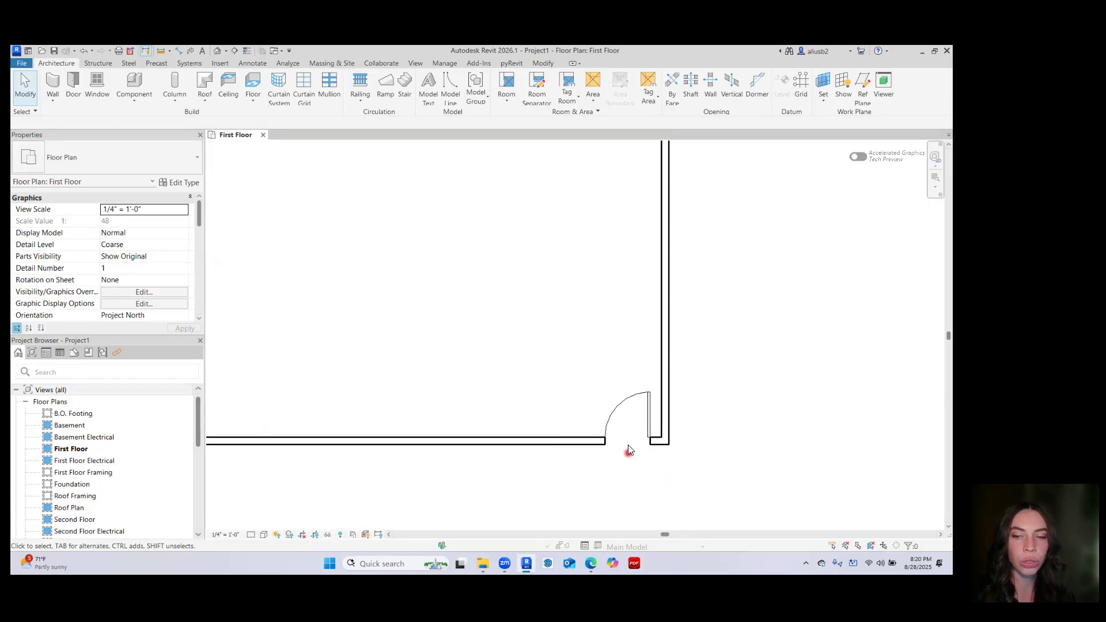
scroll(573, 463, "down", 3)
scroll(425, 313, "up", 1)
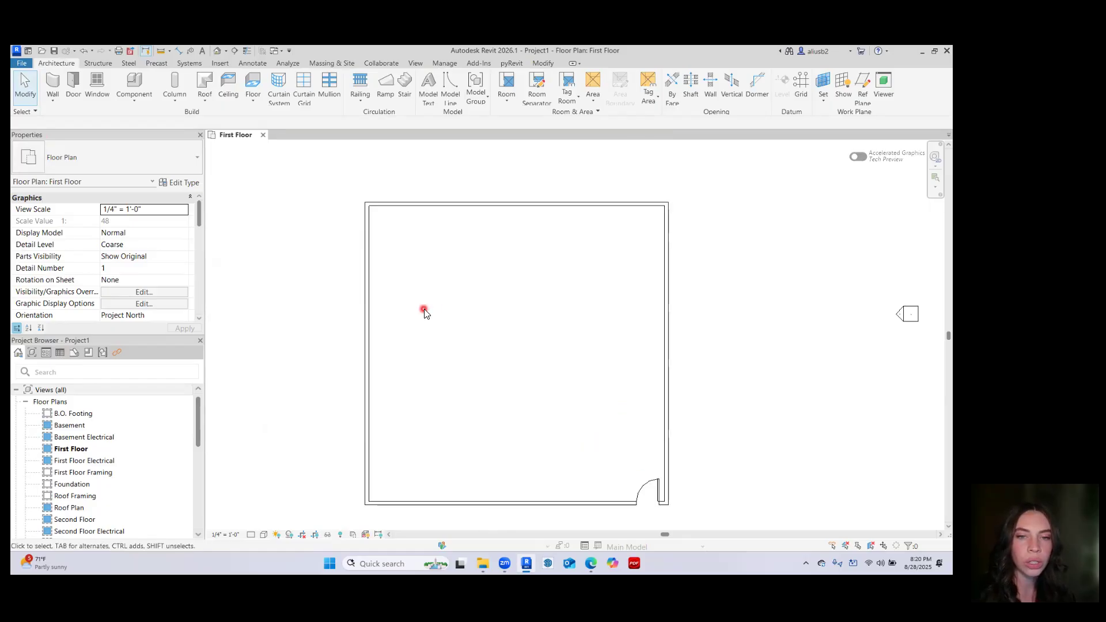
middle_click_drag(448, 295, 433, 284)
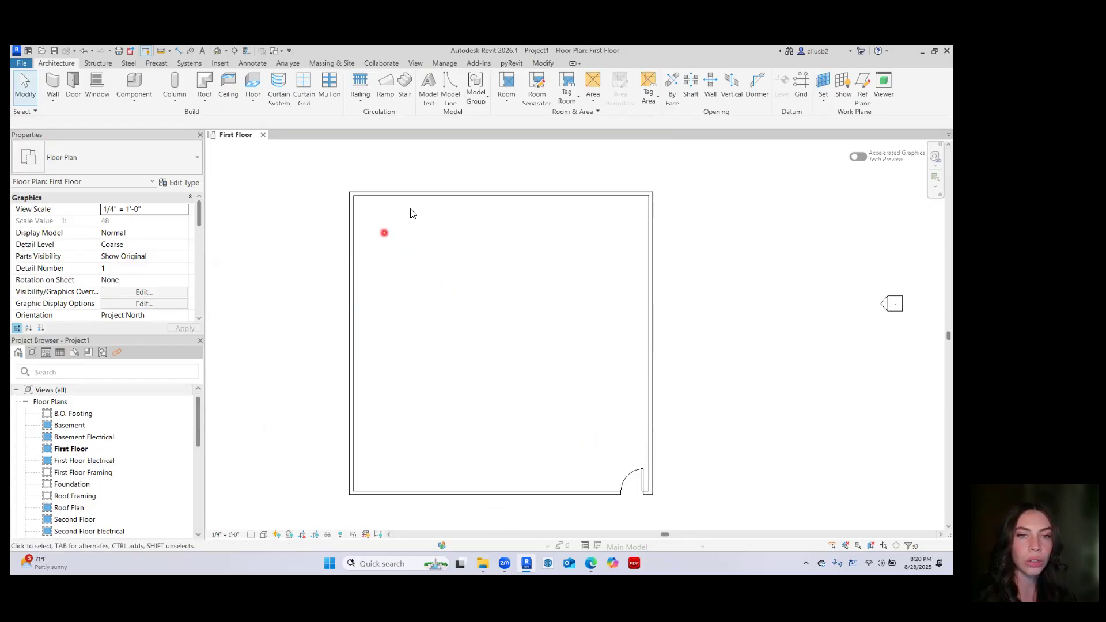
Place a second Single-Flush 36" x 84" door in the left wall, about 2'-0" from the upper wall, hinged on the corner side
key("d")
key("r")
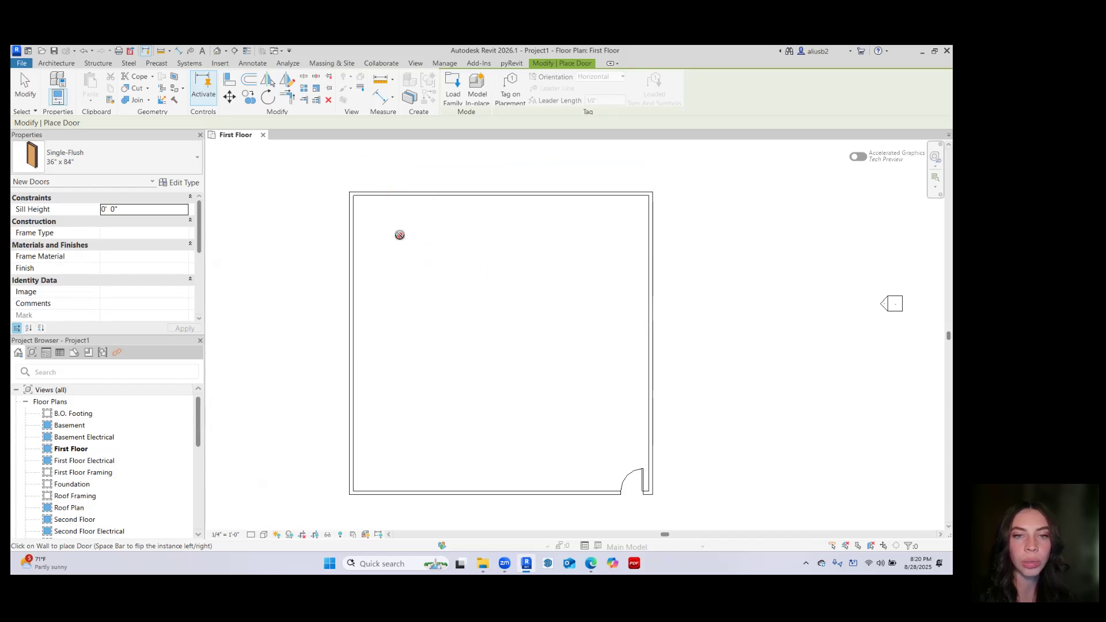
scroll(399, 235, "up", 1)
scroll(375, 230, "down", 2)
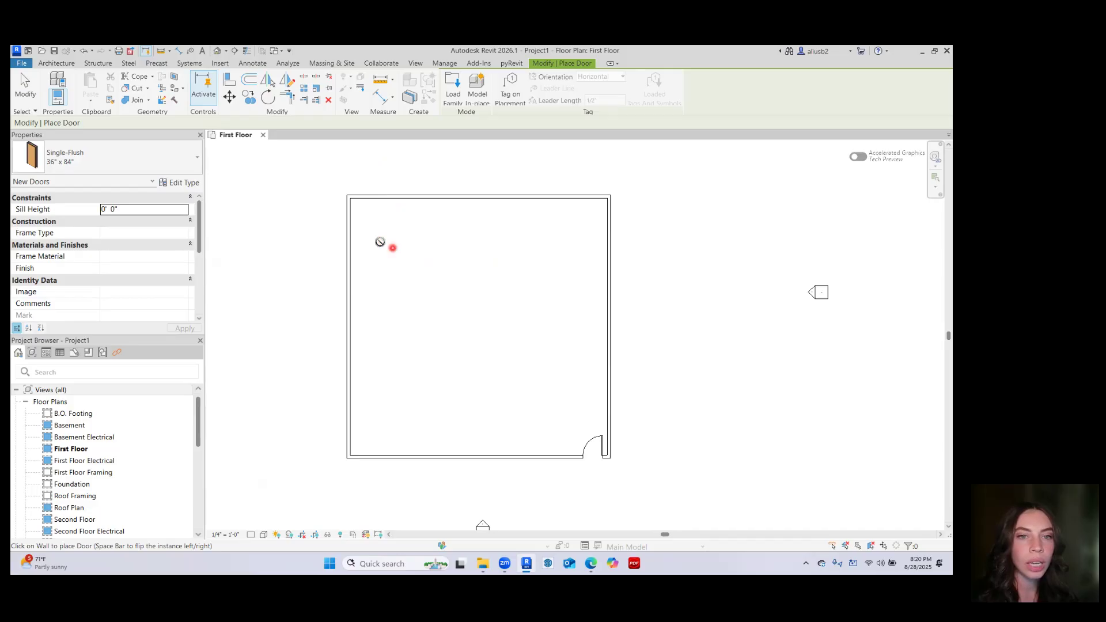
scroll(354, 213, "up", 3)
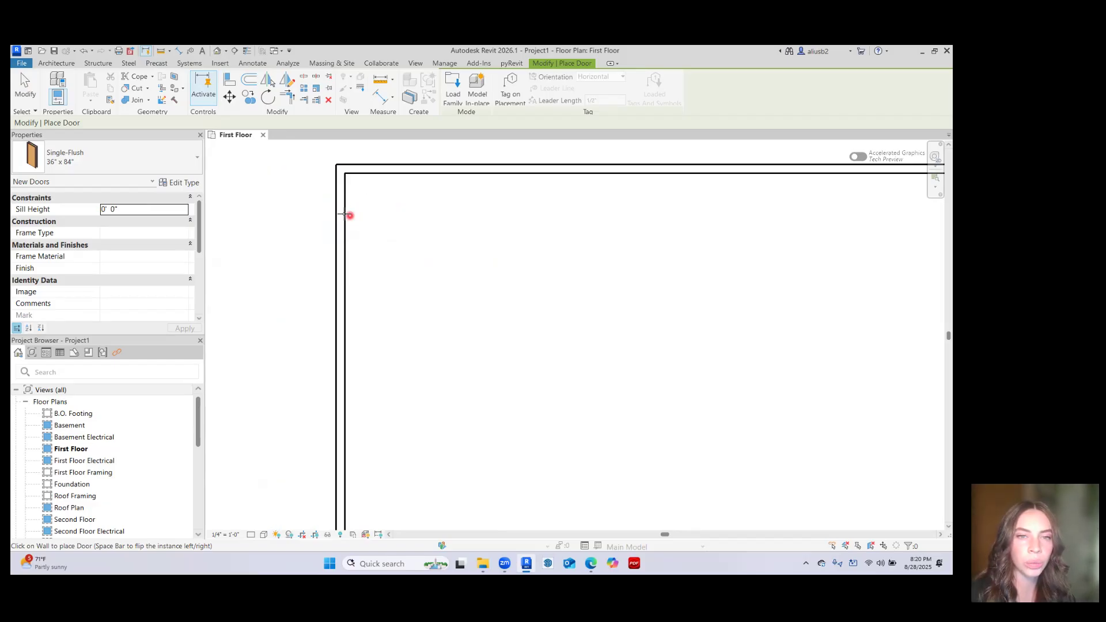
key("space")
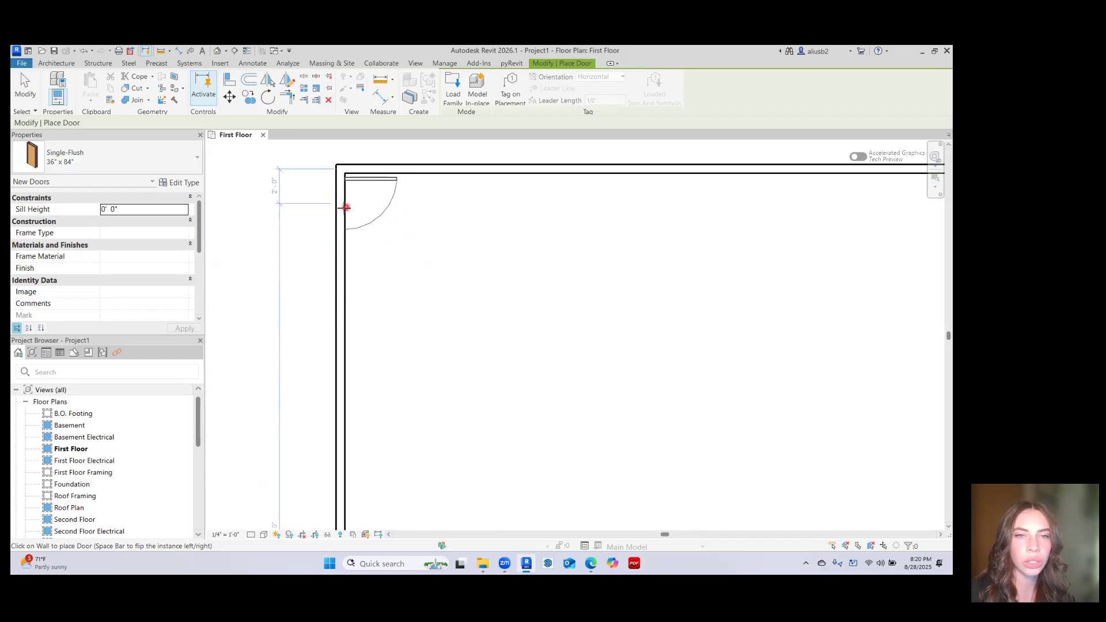
left_click(346, 209)
scroll(346, 209, "down", 3)
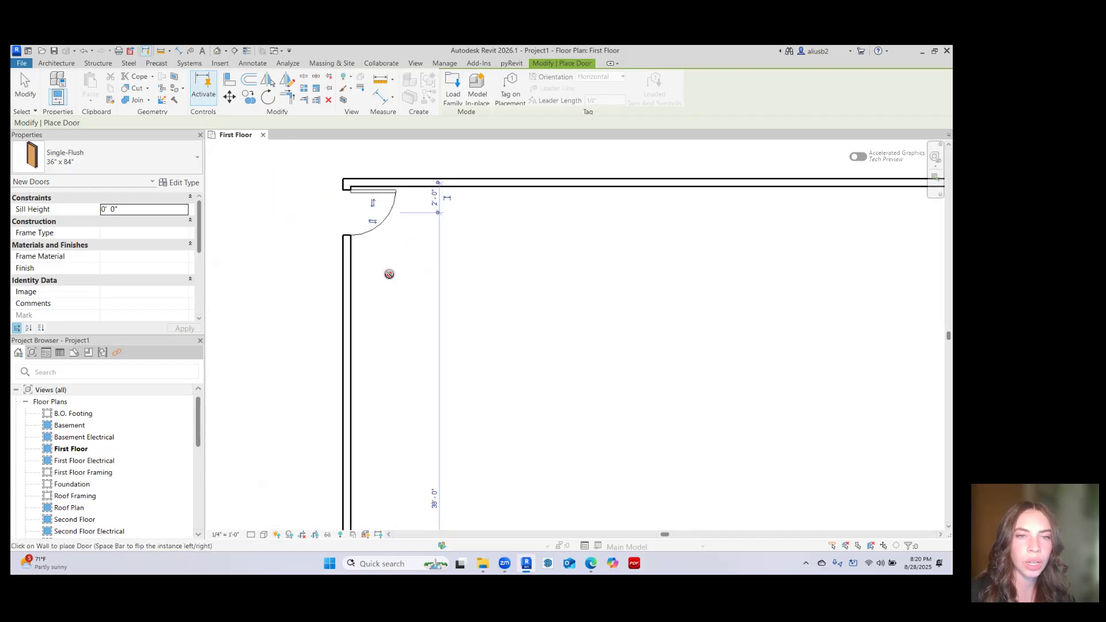
middle_click_drag(394, 276, 383, 264)
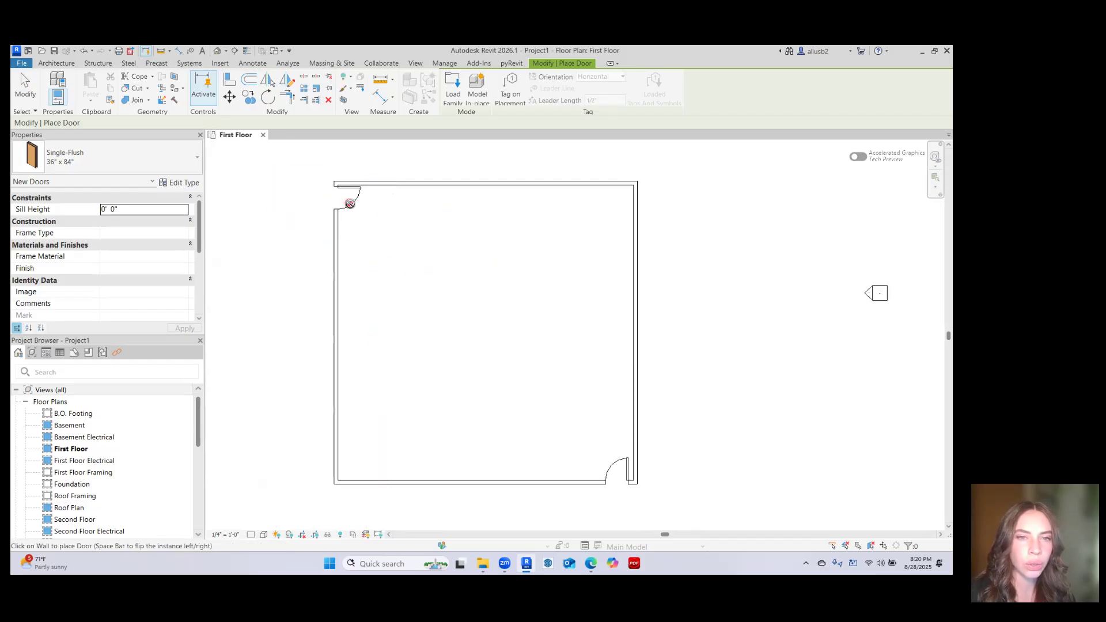
key("Escape")
key("Escape")
left_click(349, 209)
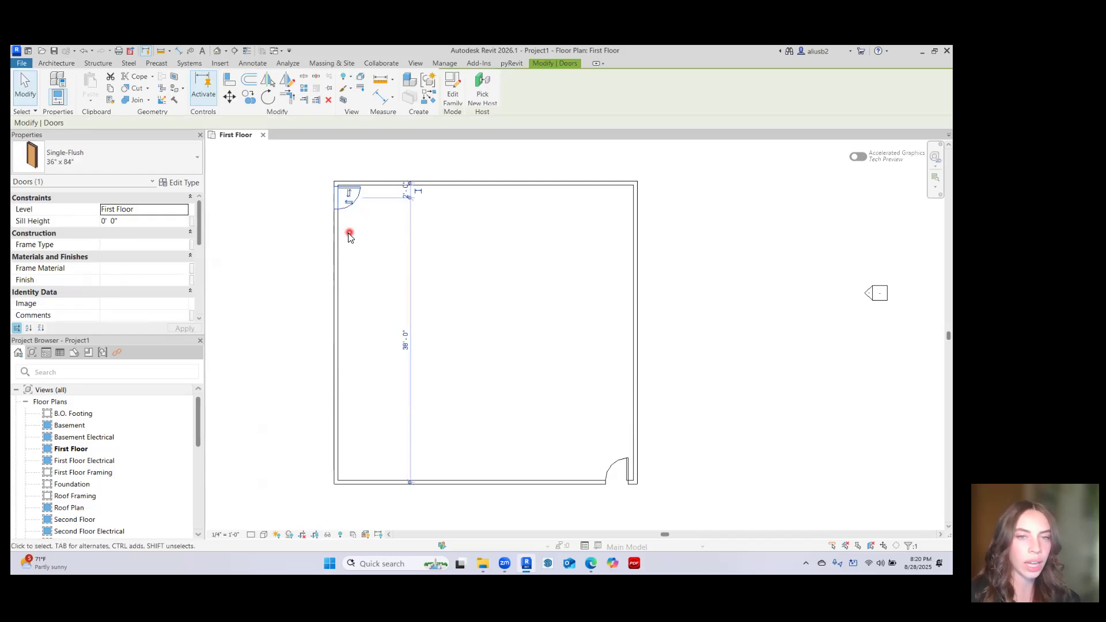
left_click(354, 236)
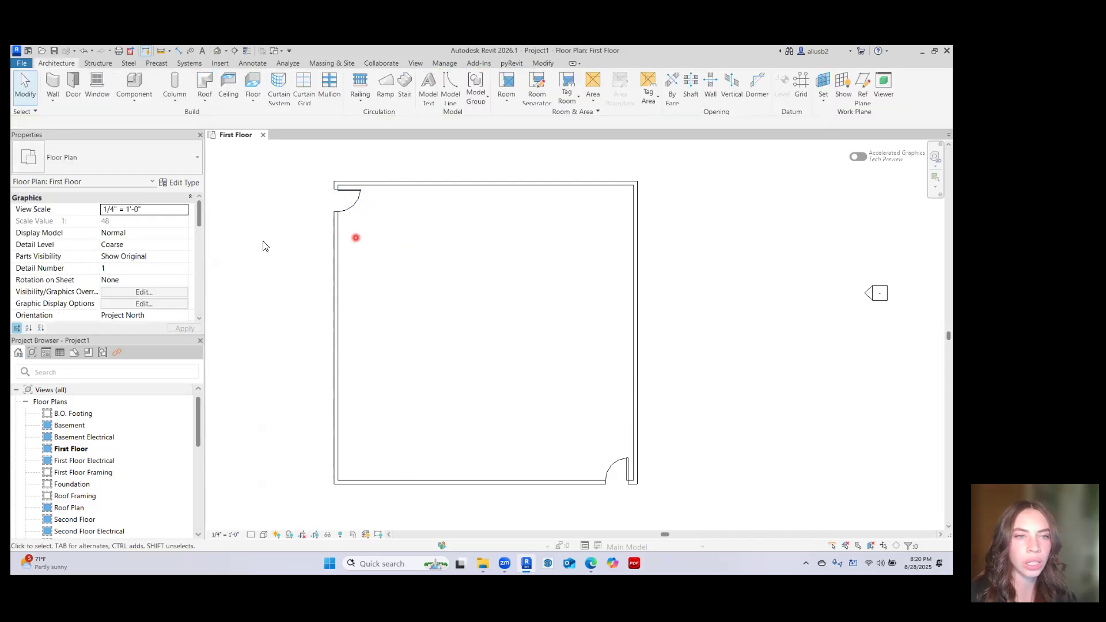
Place a Sliding-Closet 72" x 80" door in the right wall near the upper corner
left_click(82, 96)
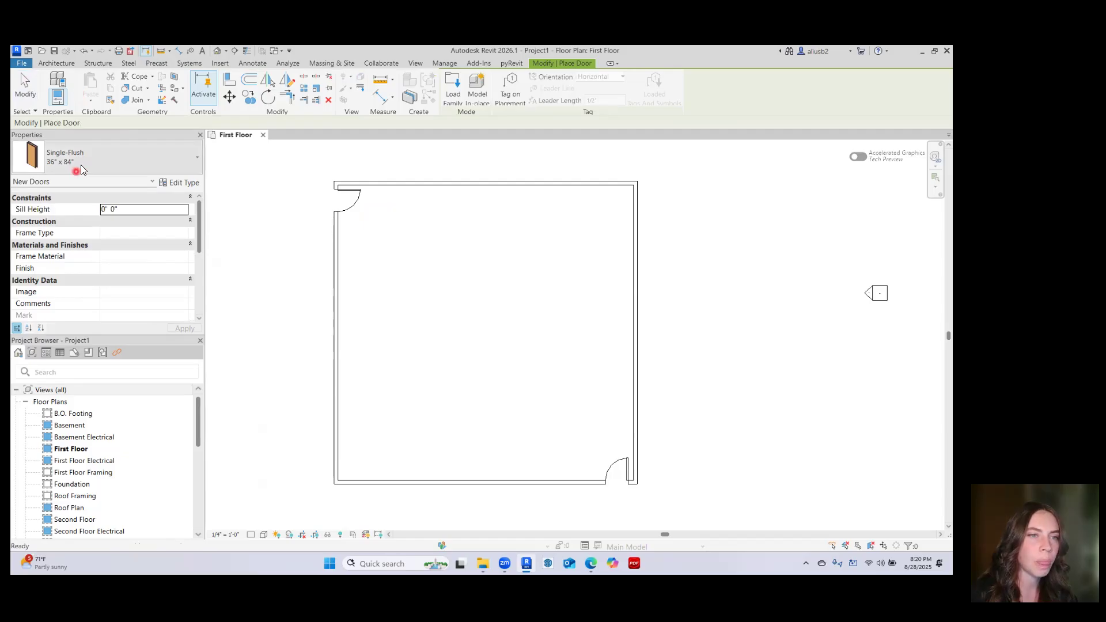
left_click(80, 163)
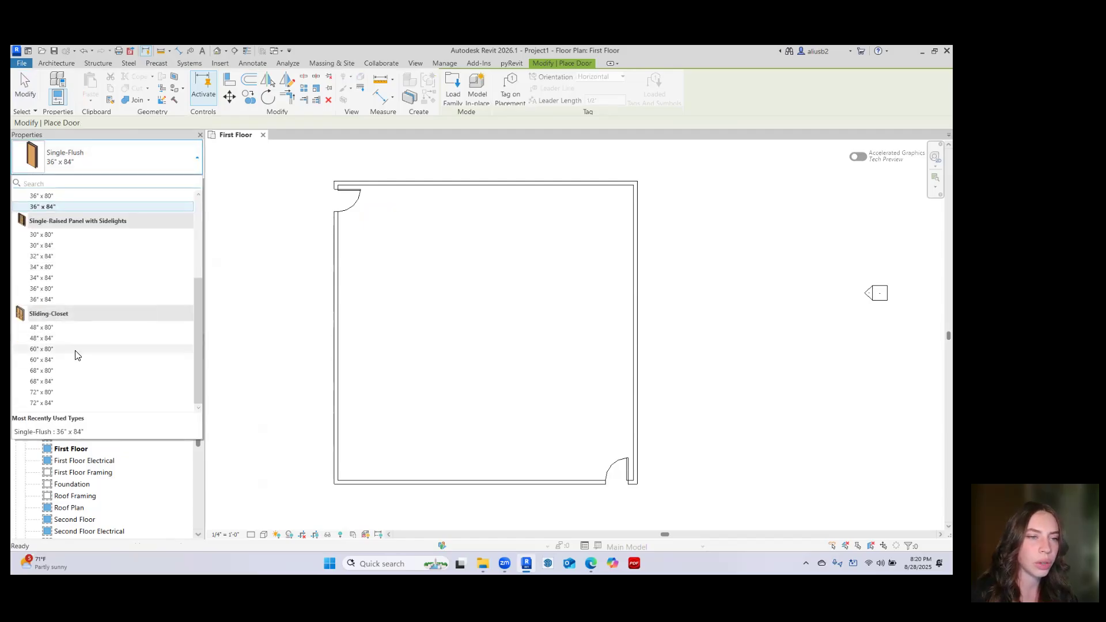
left_click(41, 392)
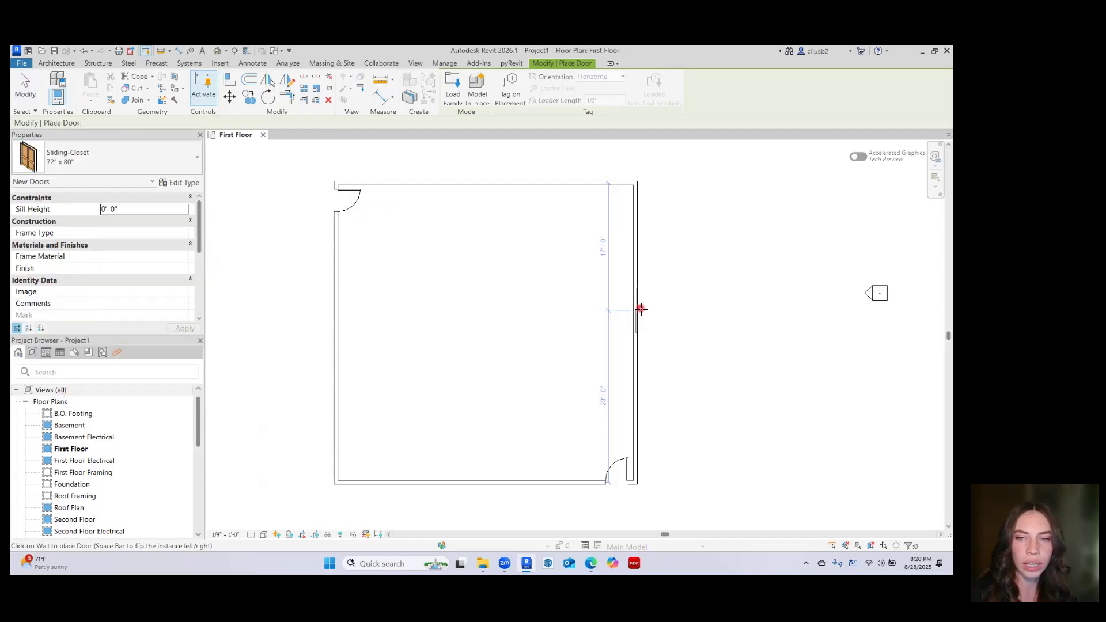
left_click(639, 220)
key("Escape")
key("Escape")
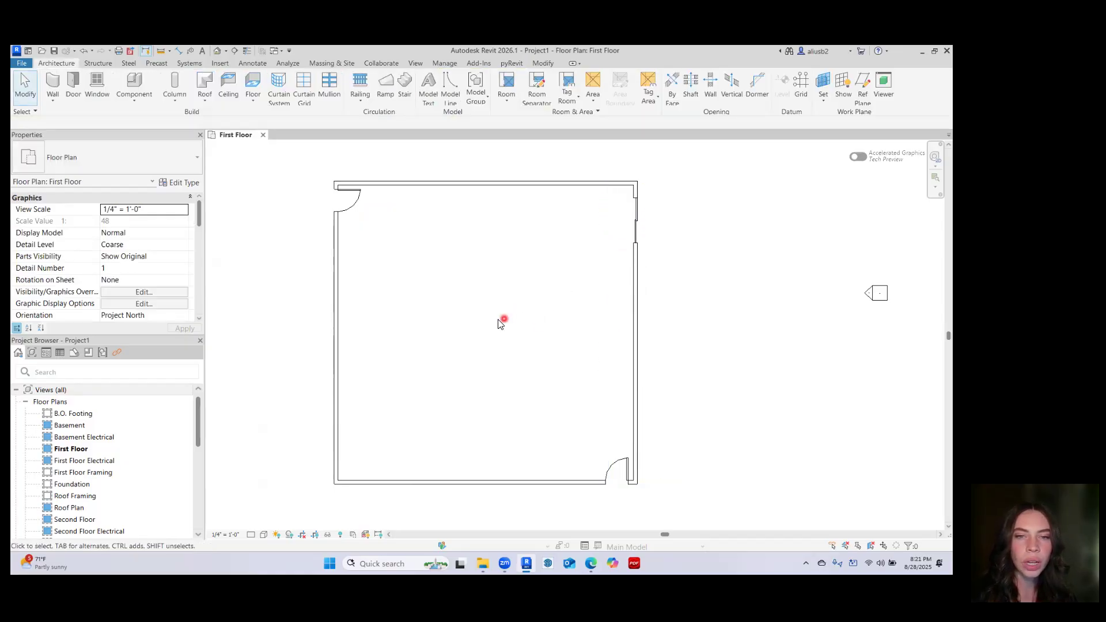
Place five Window-Casement-Double 57" x 72" windows along the left wall below the door, spaced about 6'-6" apart
left_click(99, 83)
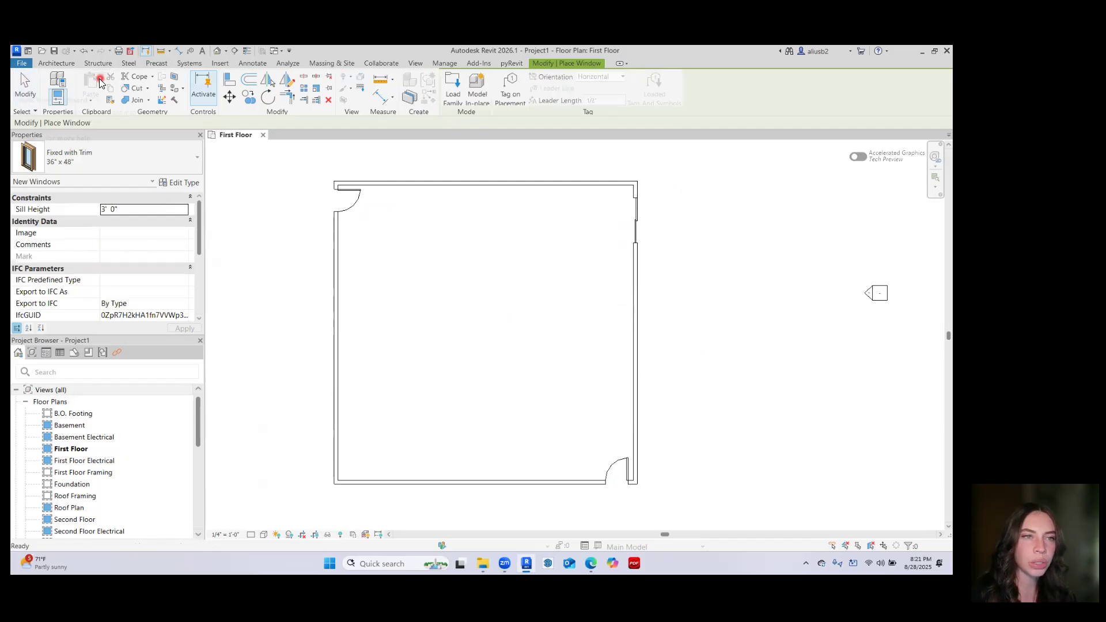
left_click(183, 161)
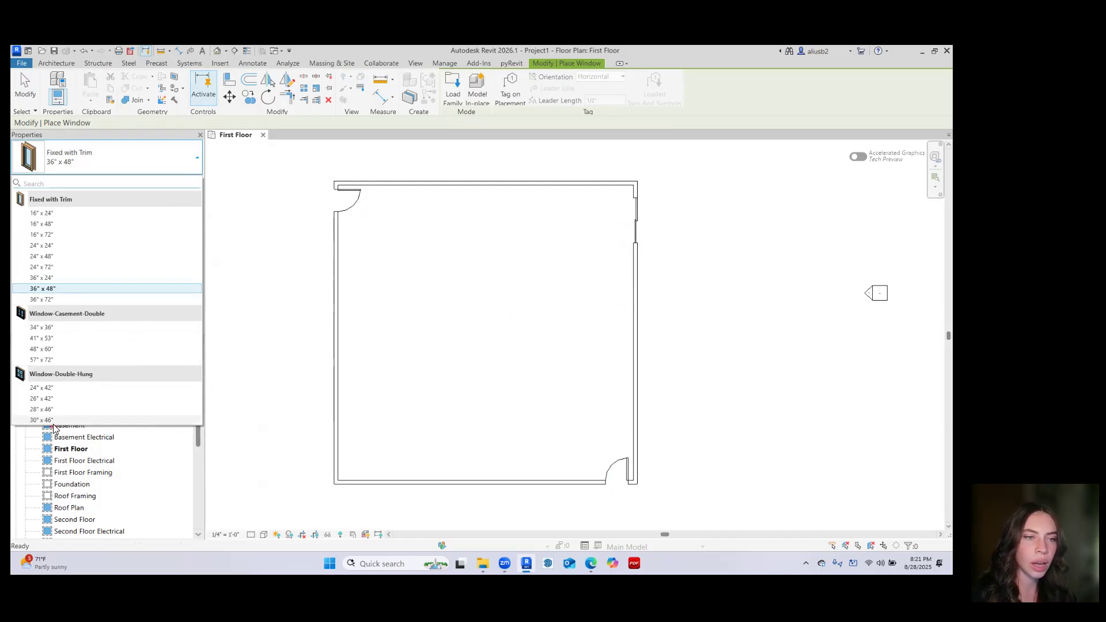
left_click(54, 360)
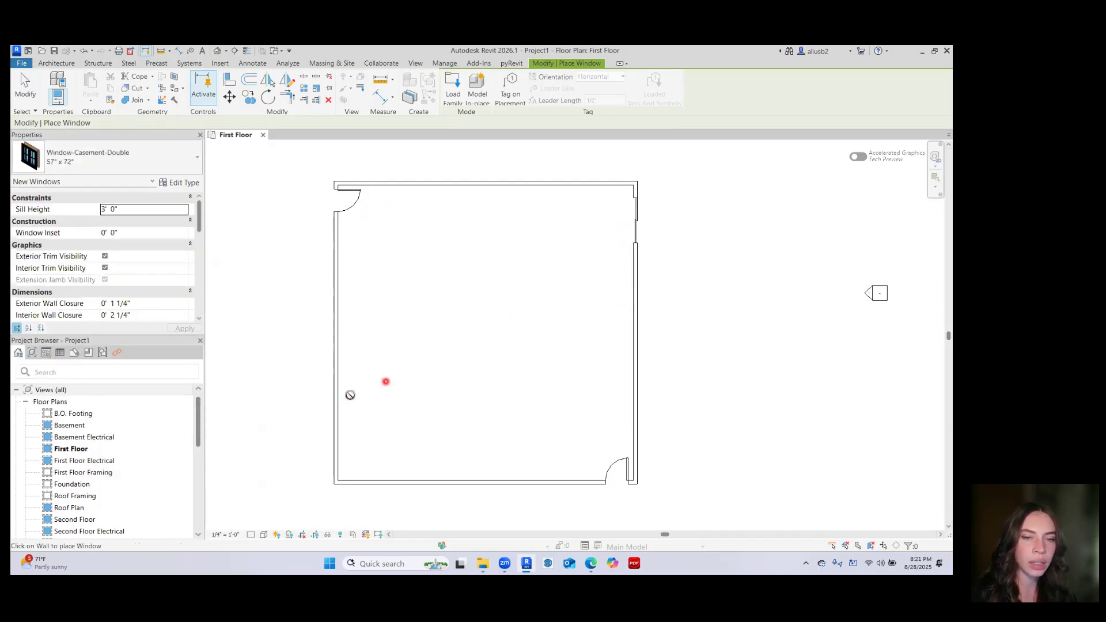
left_click(332, 442)
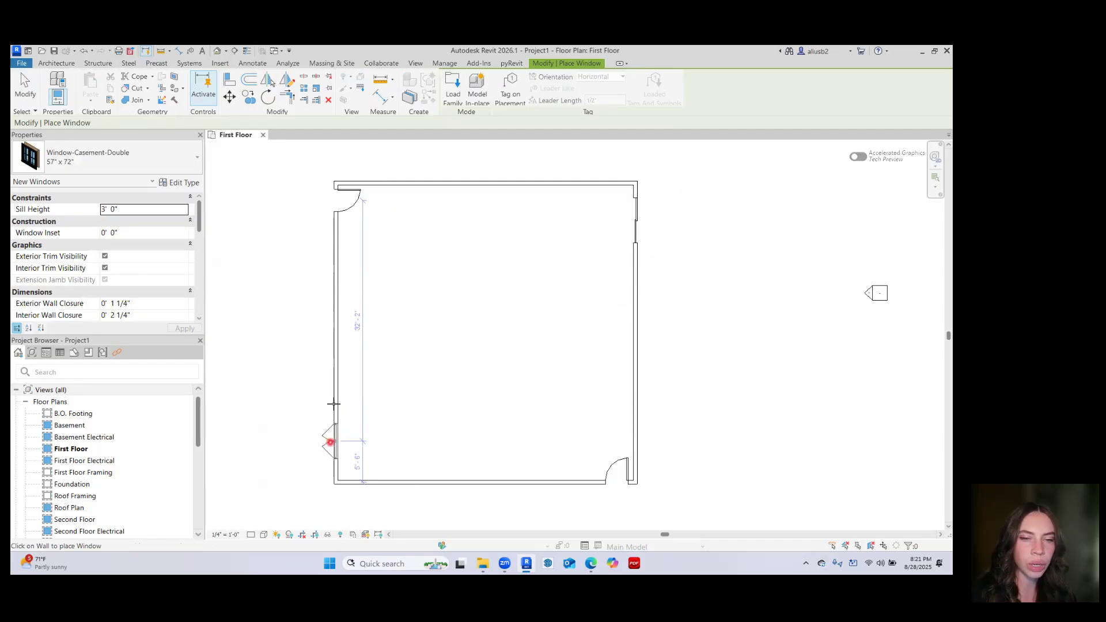
left_click(334, 396)
left_click(335, 347)
left_click(336, 299)
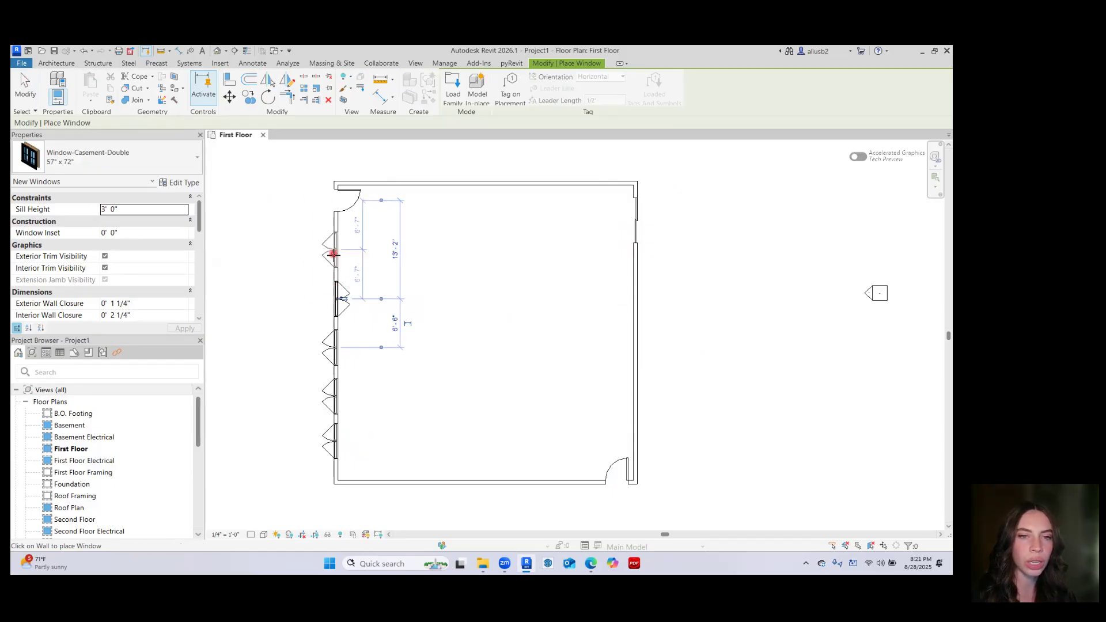
left_click(334, 254)
scroll(346, 306, "up", 4)
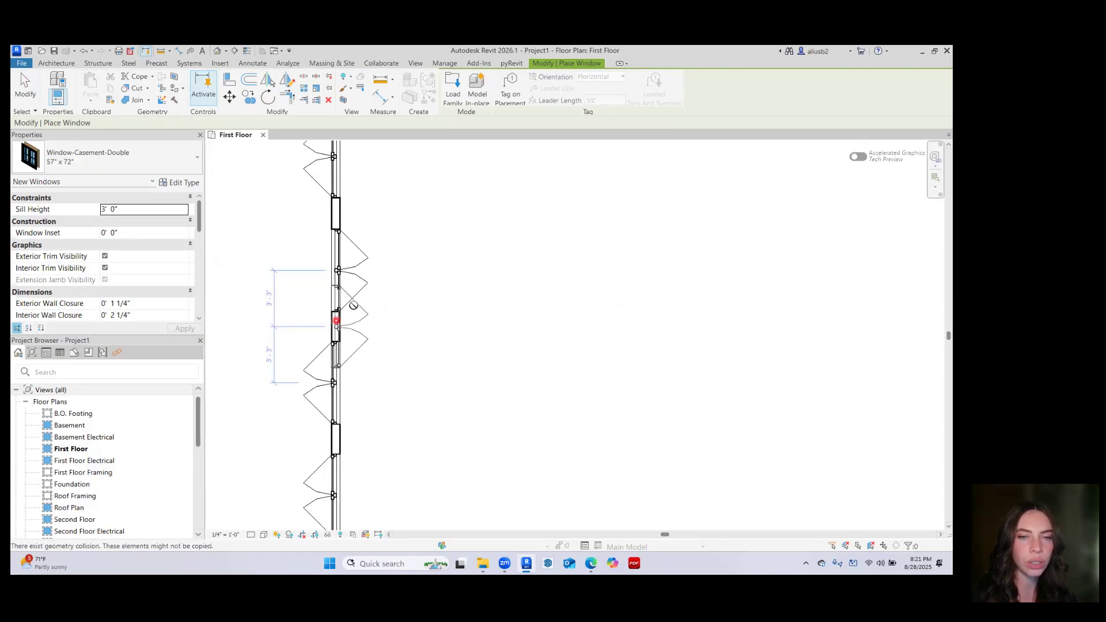
Finish placing windows and flip the second window below the left-wall door so it opens outward like the others
key("Escape")
key("Escape")
scroll(365, 301, "down", 3)
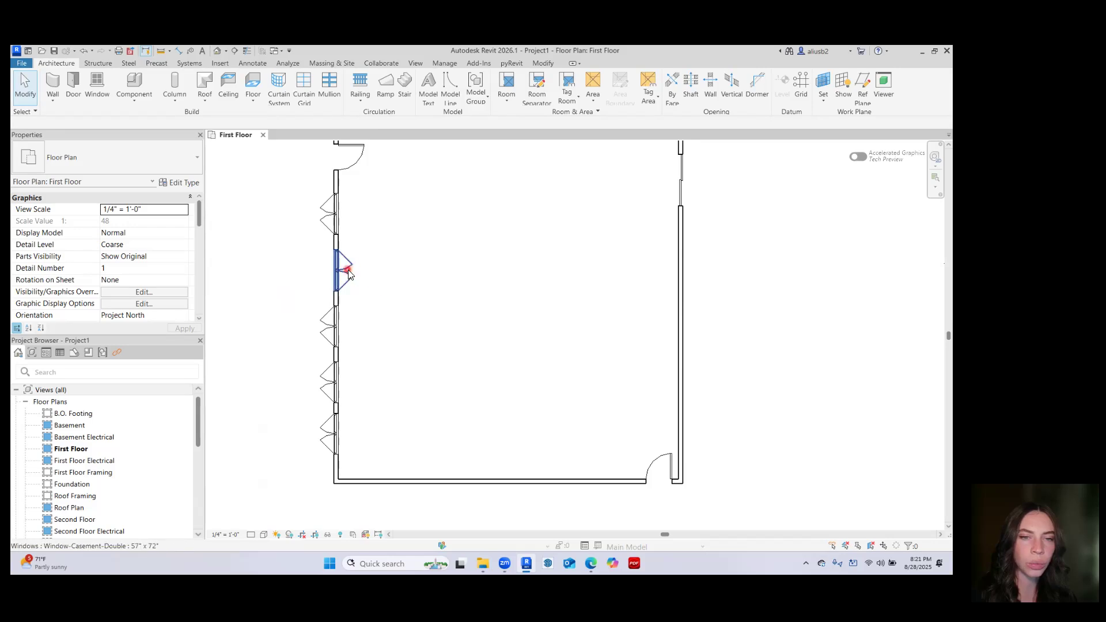
left_click(347, 273)
scroll(347, 272, "up", 4)
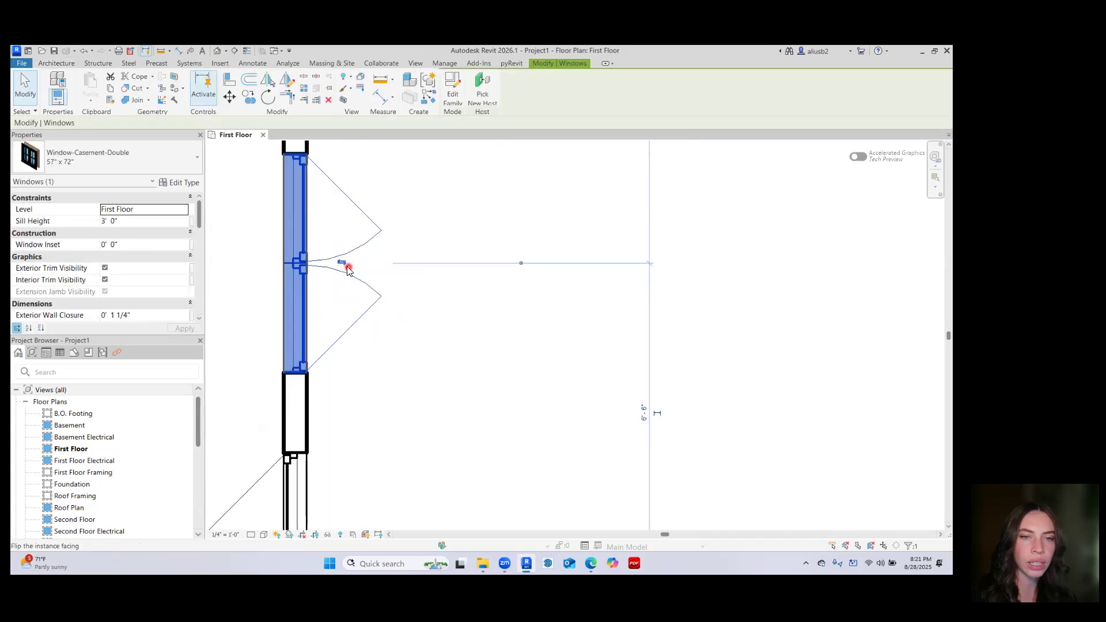
left_click(341, 263)
scroll(368, 303, "down", 3)
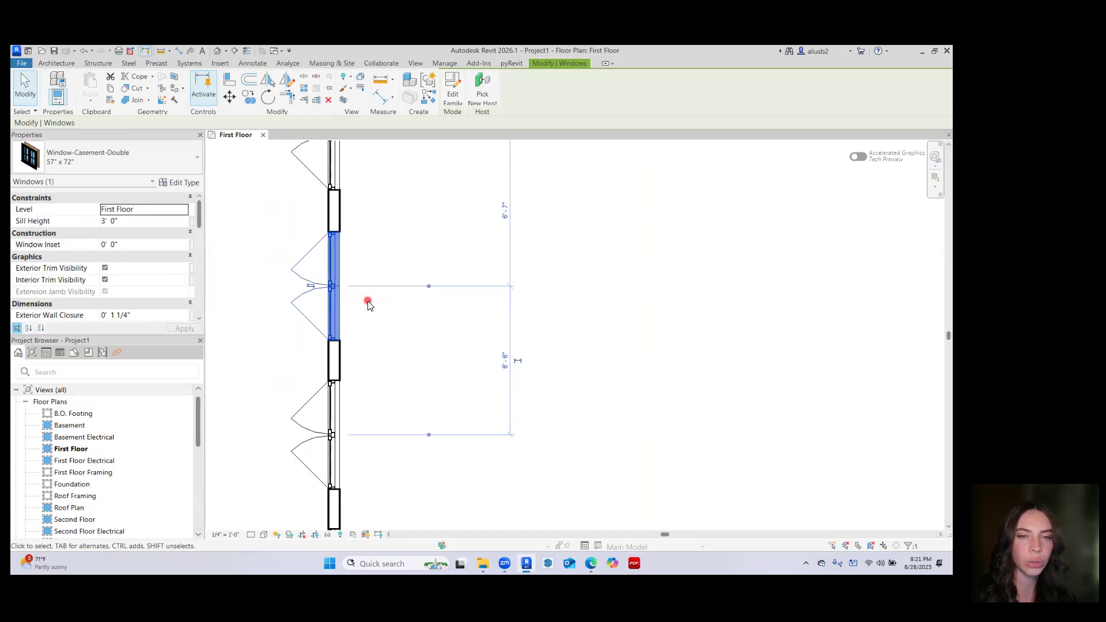
scroll(368, 303, "down", 4)
scroll(346, 298, "up", 6)
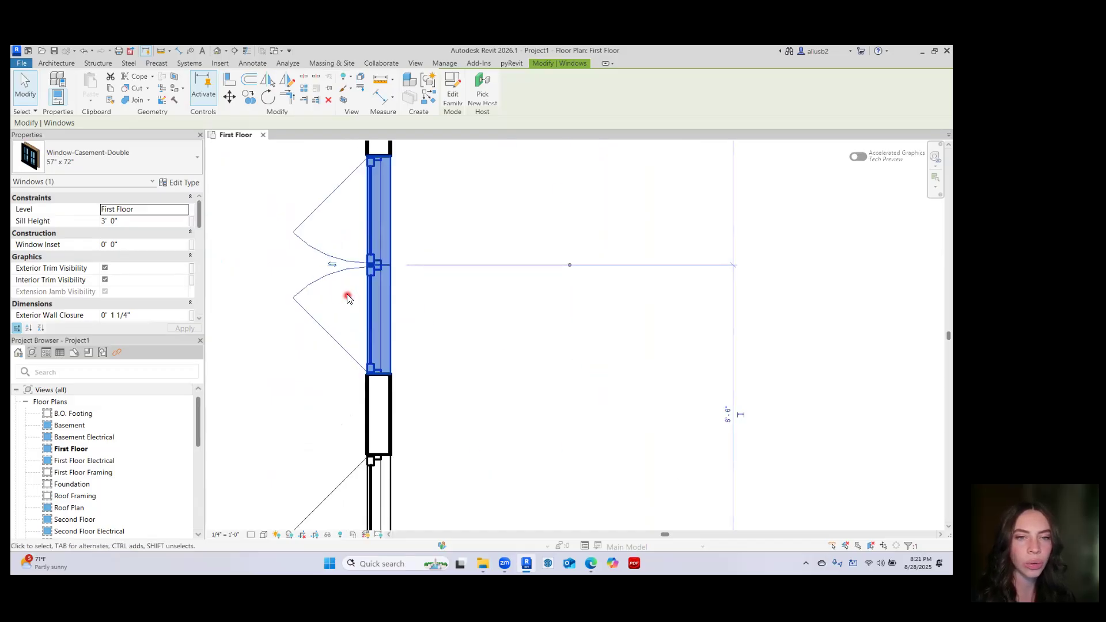
left_click(349, 298)
Try flipping the left-wall door to swing outside with its hinge on the opposite side, and return it to its inward swing
scroll(350, 297, "down", 5)
scroll(424, 323, "up", 3)
scroll(384, 398, "down", 4)
middle_click_drag(377, 265, 376, 409)
scroll(375, 408, "down", 1)
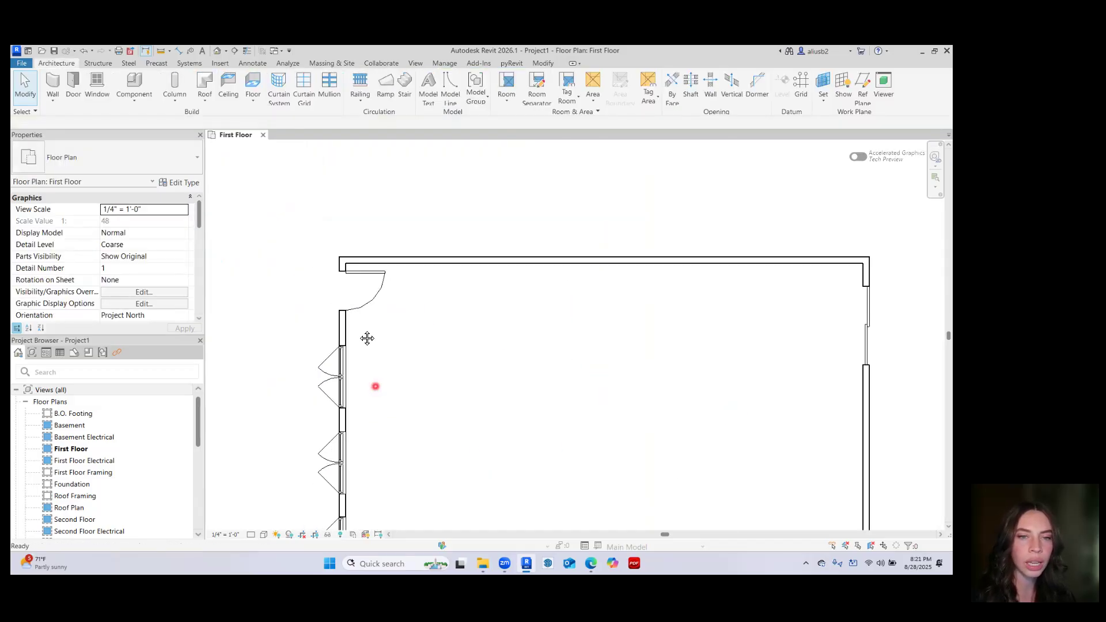
left_click(372, 296)
scroll(368, 297, "up", 5)
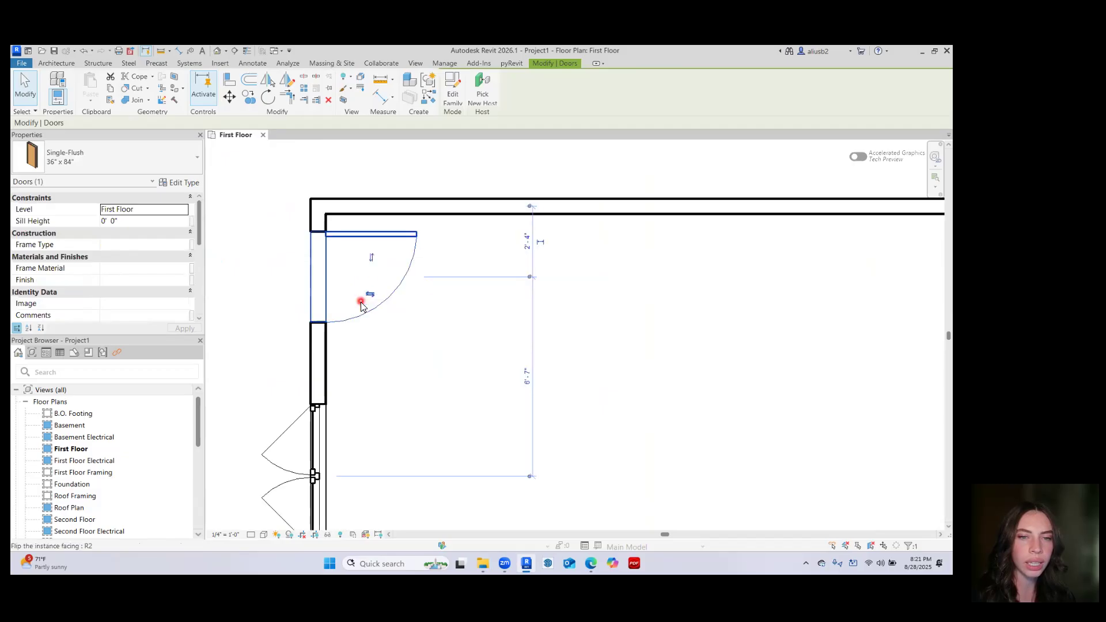
left_click(372, 253)
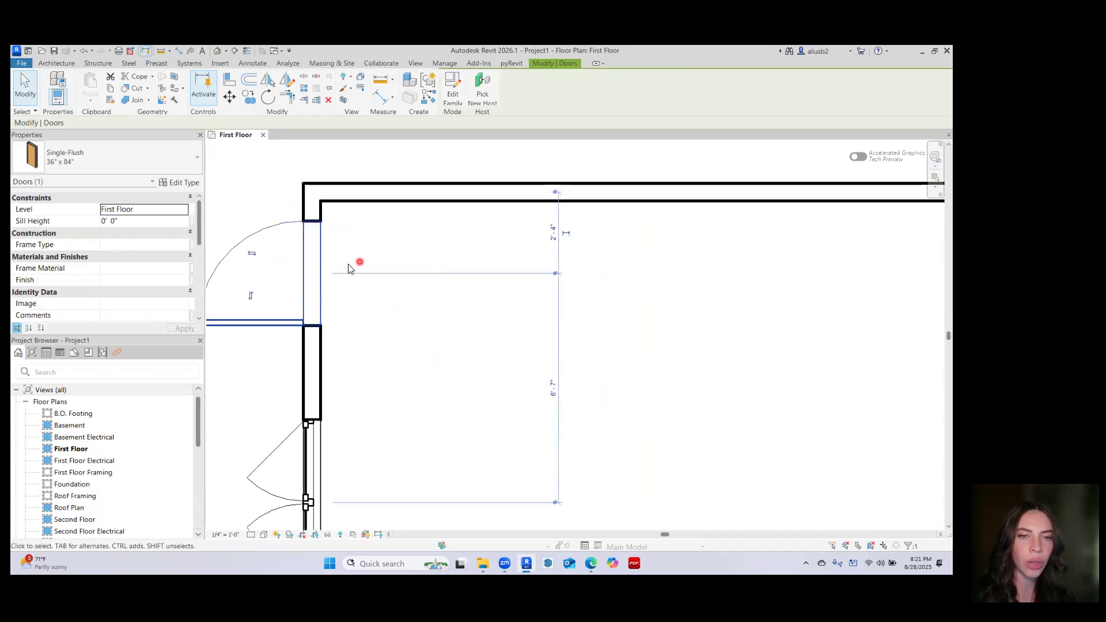
left_click(252, 254)
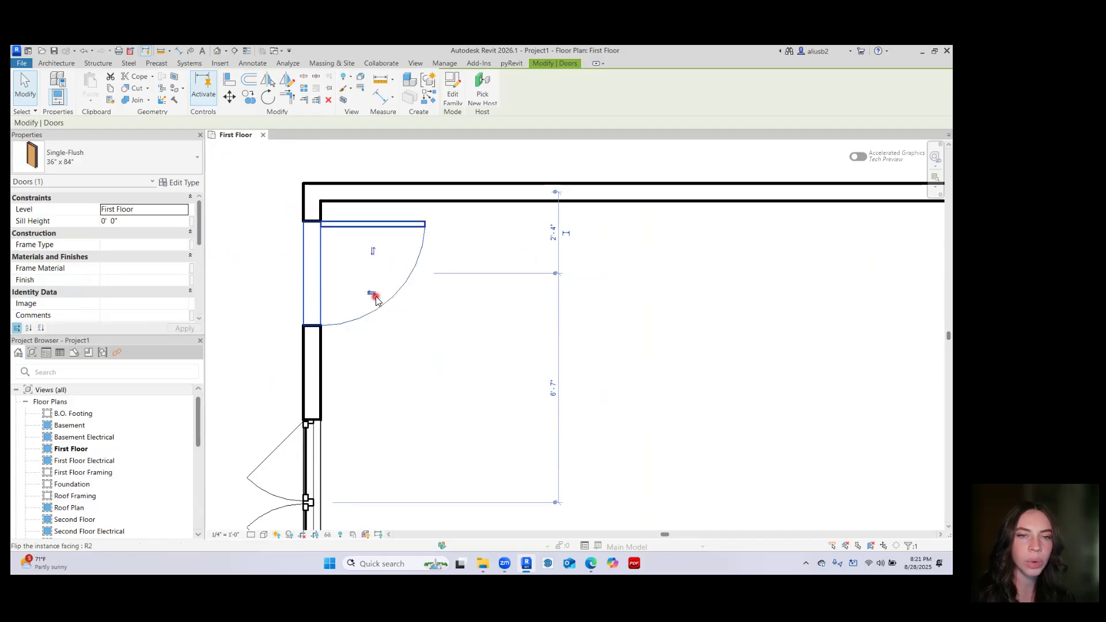
left_click(355, 334)
scroll(355, 334, "down", 4)
scroll(375, 337, "down", 2)
middle_click_drag(383, 305, 371, 277)
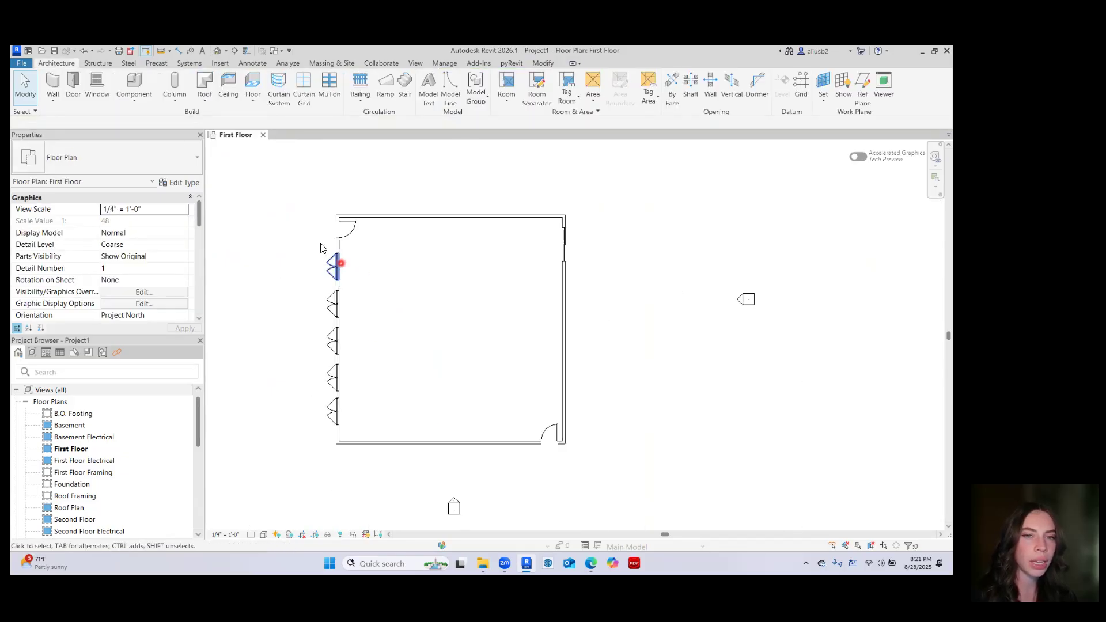
Place a Toilet-Domestic-3D with its back against the right wall, about midway along it, facing into the room
left_click(135, 84)
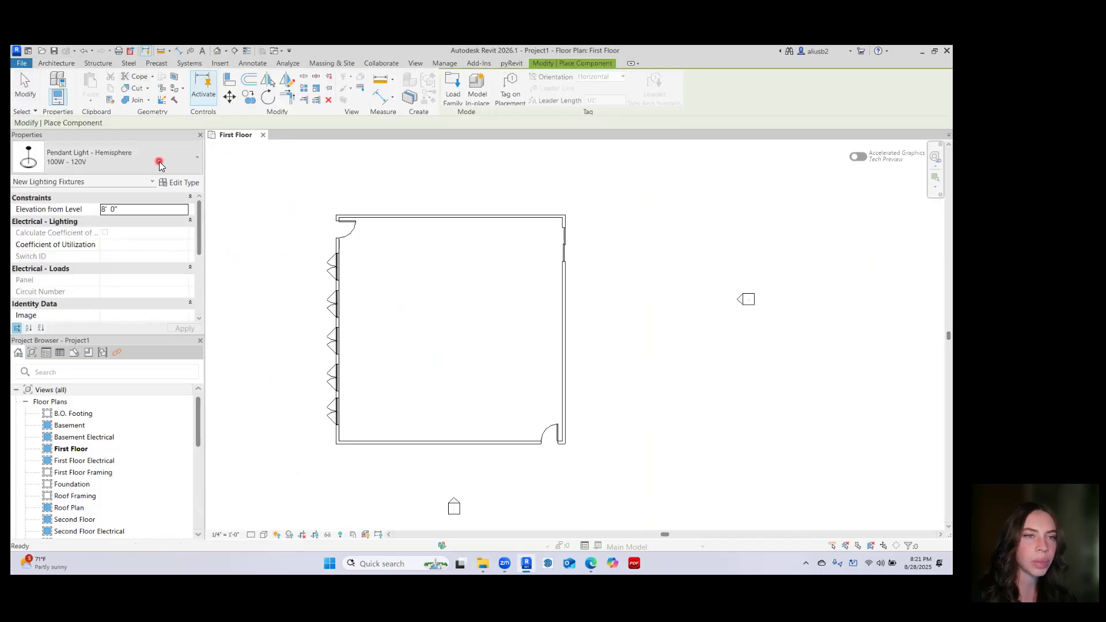
left_click(163, 166)
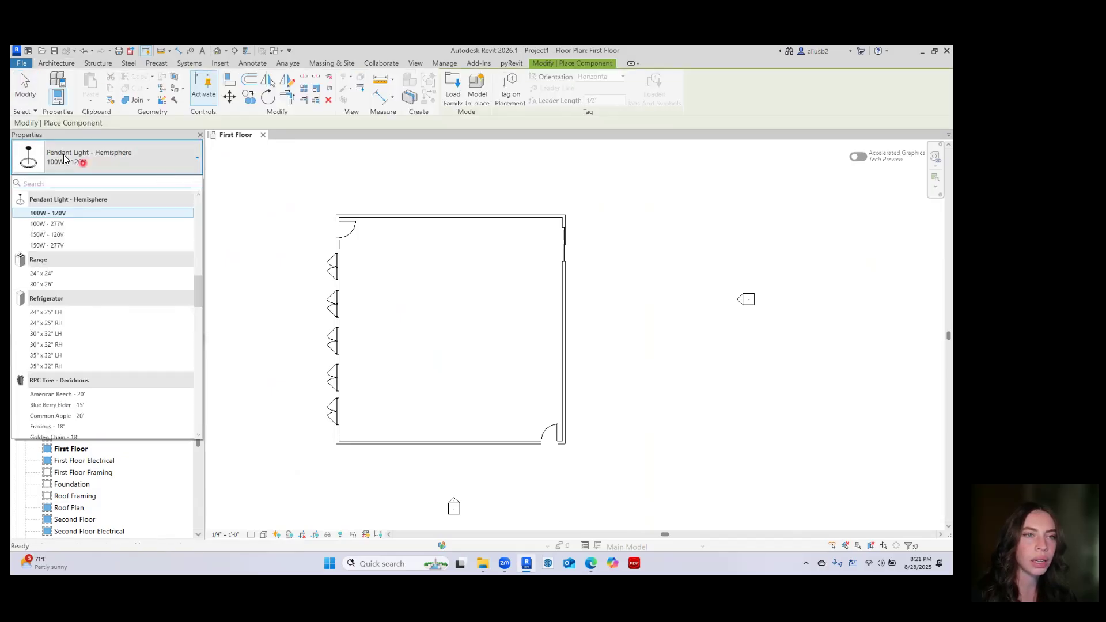
scroll(87, 317, "down", 10)
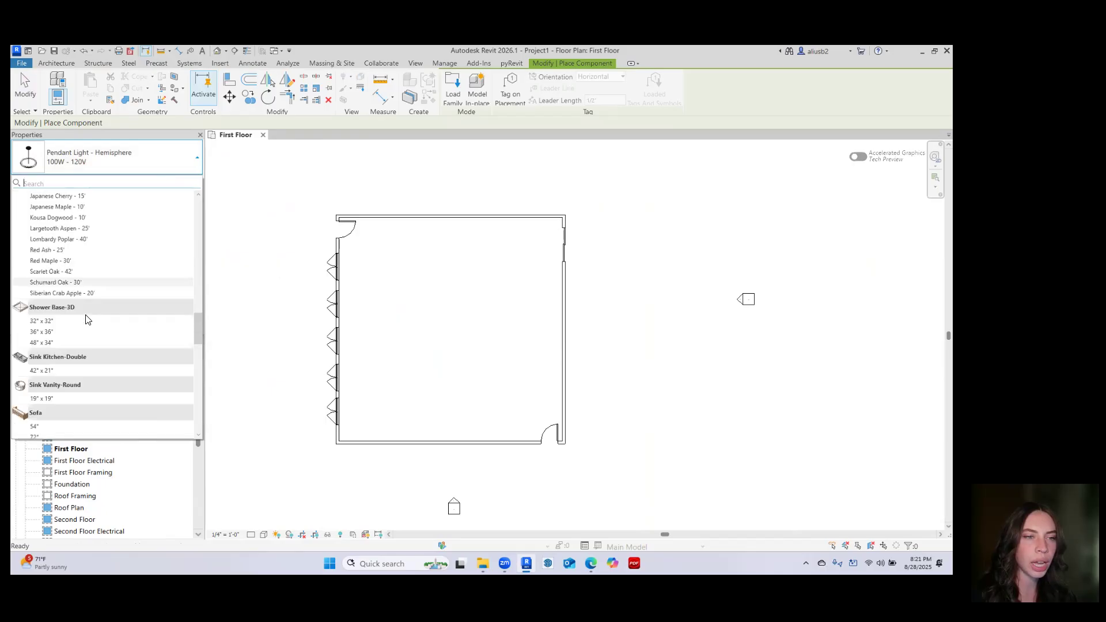
scroll(86, 316, "down", 10)
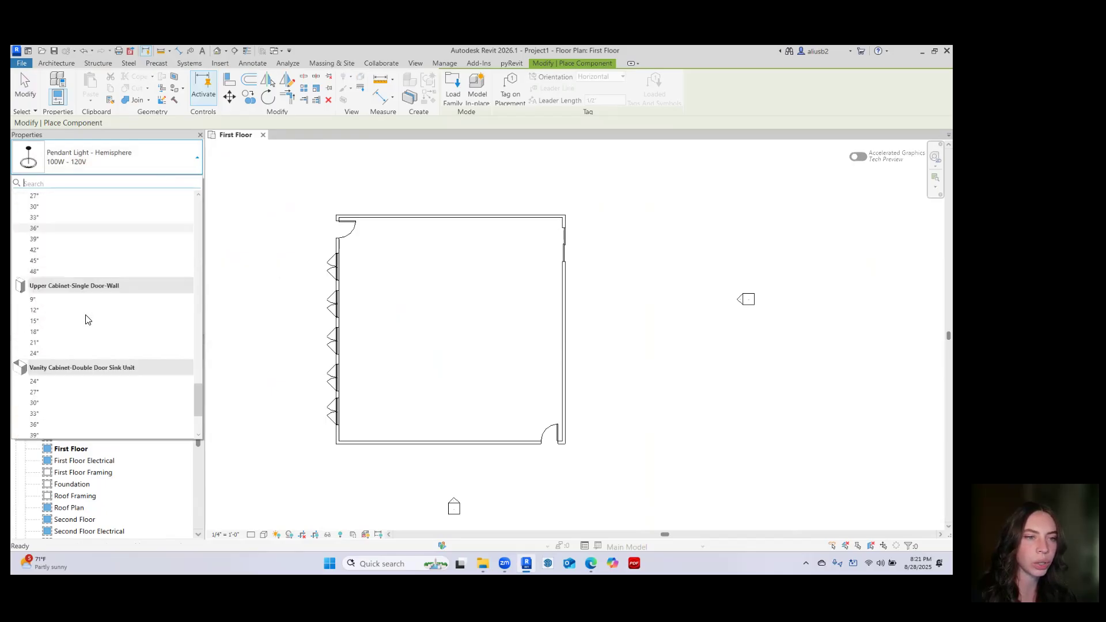
scroll(86, 317, "up", 8)
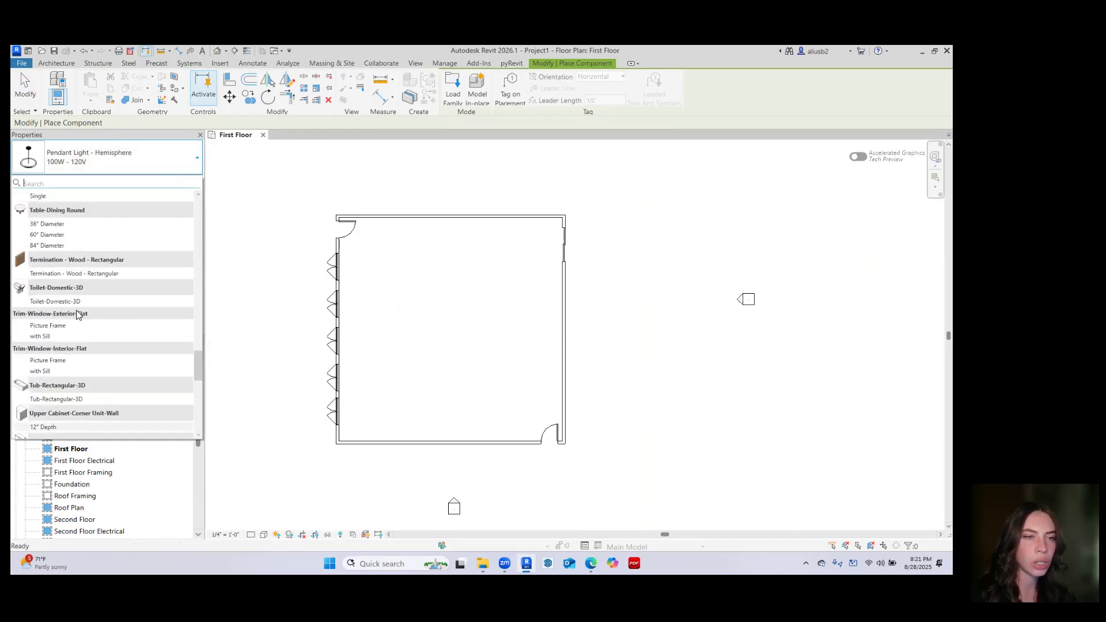
left_click(76, 301)
scroll(530, 293, "up", 3)
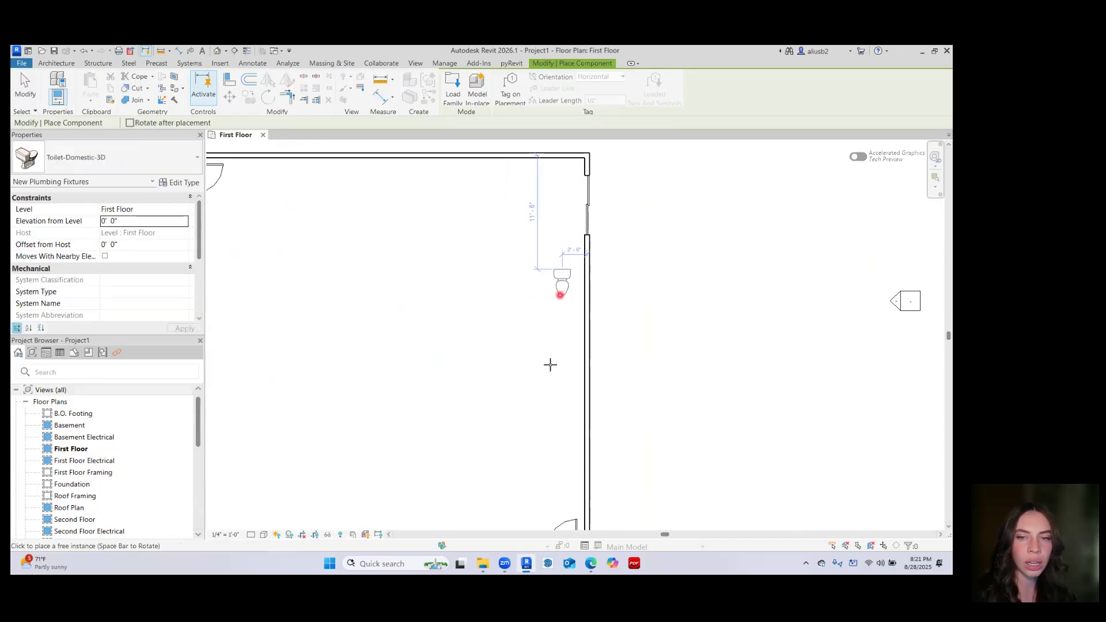
scroll(531, 391, "up", 3)
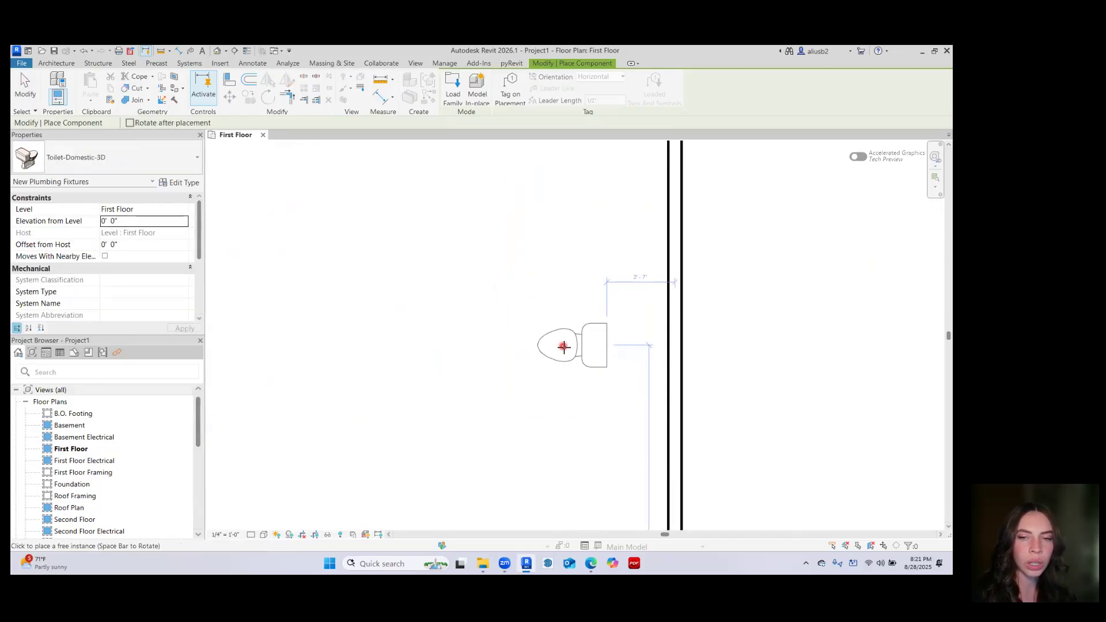
left_click(622, 330)
key("Escape")
key("Escape")
scroll(496, 369, "down", 3)
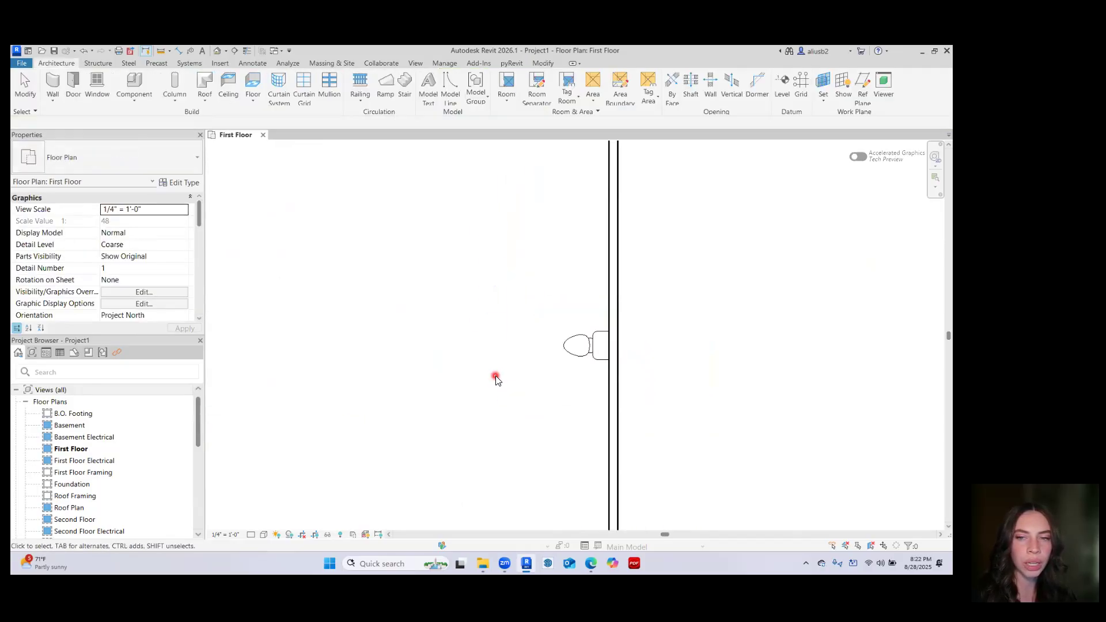
Place a Table-Dining Round of 60" diameter near the room's lower-left corner, about 35'-6" from the upper wall
left_click(126, 85)
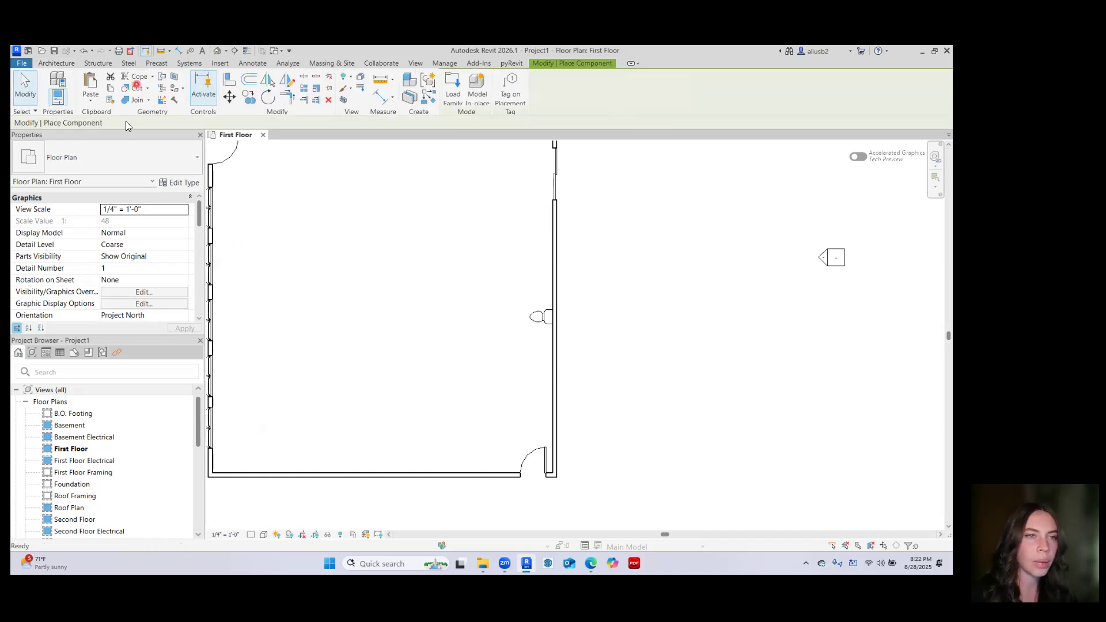
left_click(110, 160)
scroll(84, 280, "up", 3)
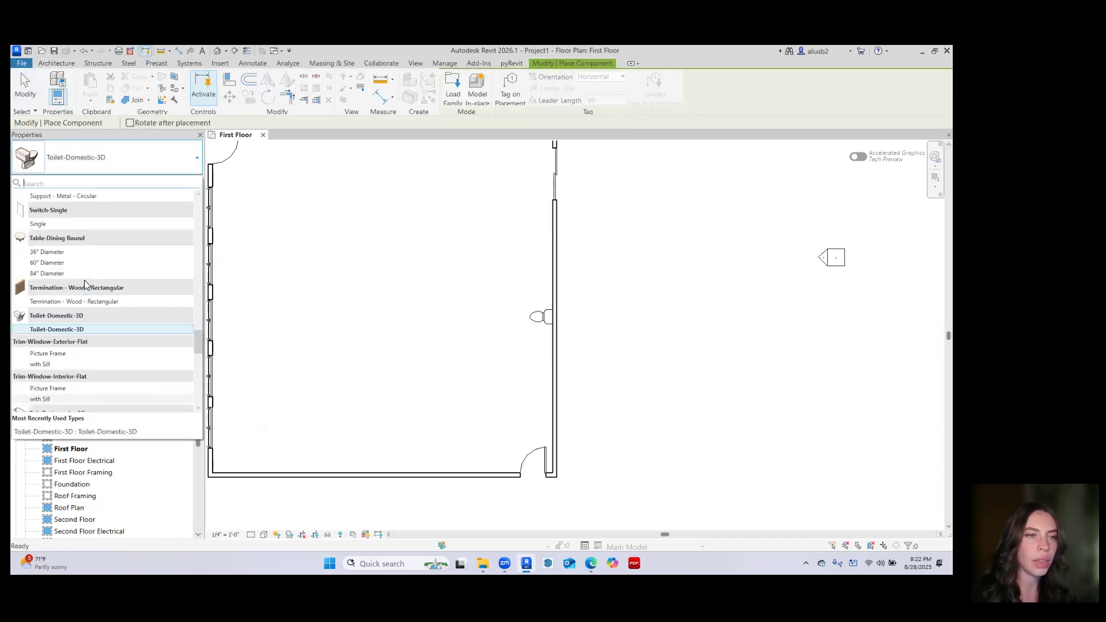
left_click(75, 263)
scroll(477, 326, "down", 2)
middle_click_drag(513, 335, 527, 309)
left_click(315, 382)
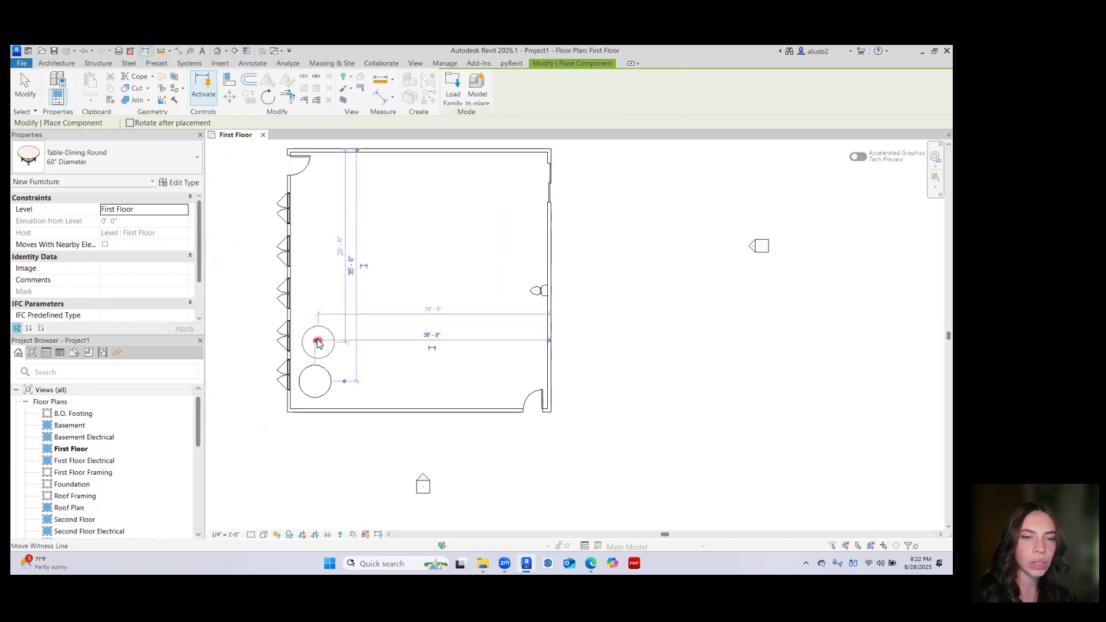
Place two more 60" round dining tables above the first, vertically aligned with it beside the windows
scroll(315, 341, "up", 4)
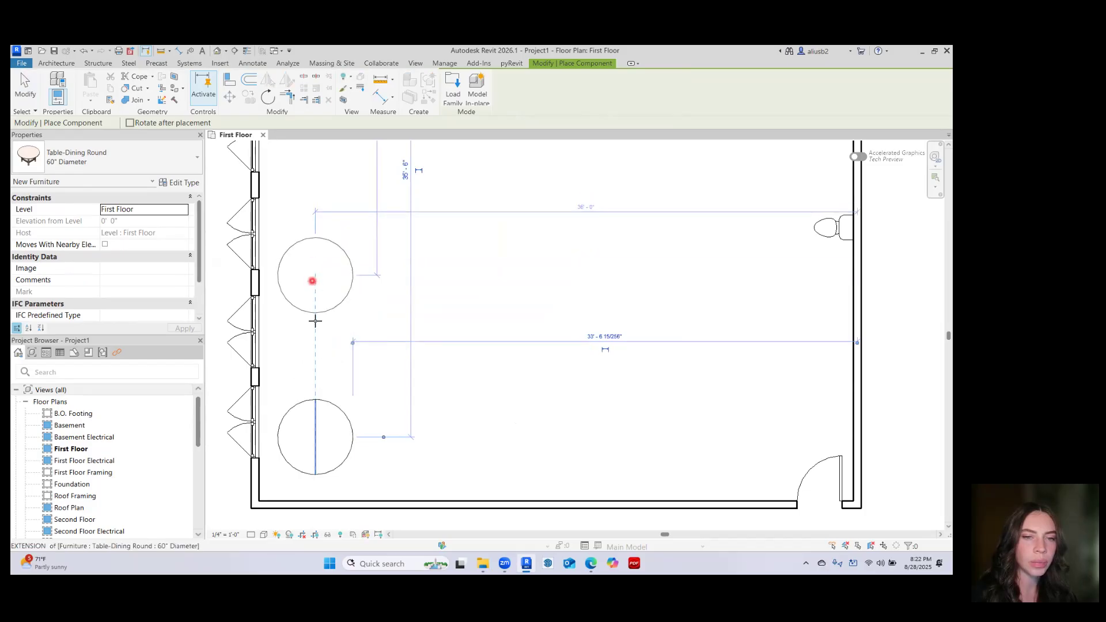
left_click(313, 336)
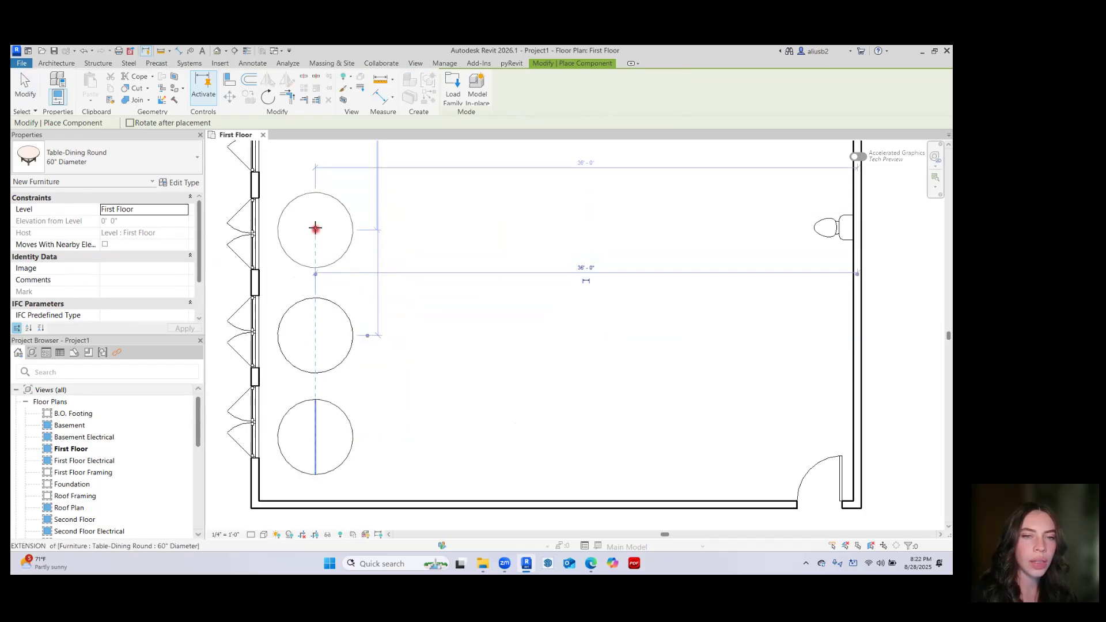
left_click(315, 228)
key("Escape")
scroll(356, 276, "down", 4)
scroll(365, 283, "down", 1)
middle_click_drag(379, 296, 369, 279)
scroll(366, 279, "up", 2)
middle_click_drag(365, 319, 344, 339)
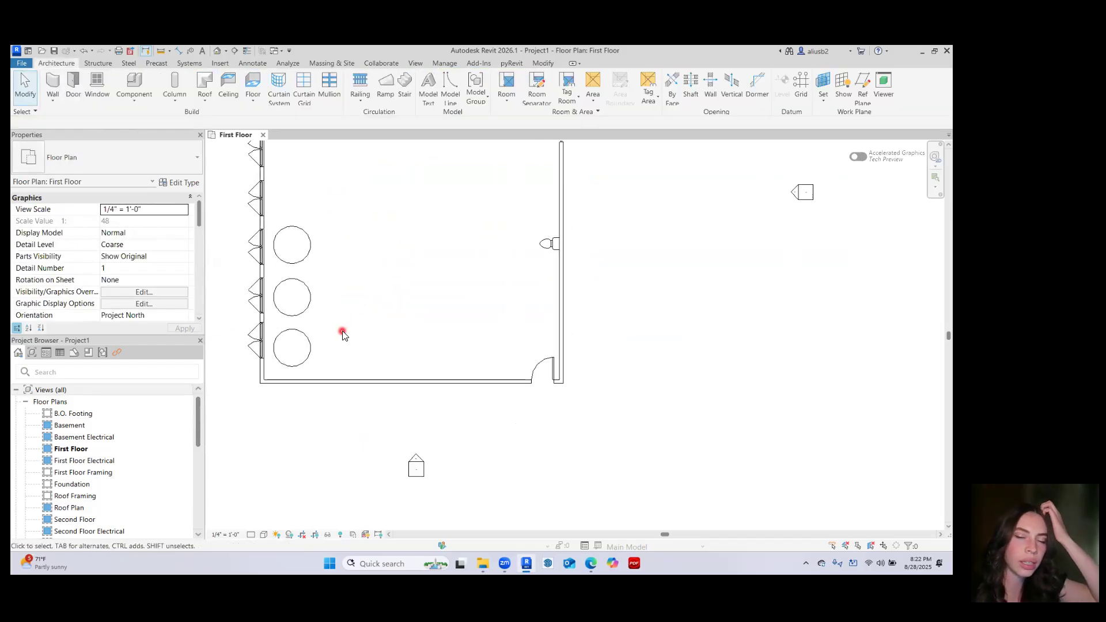
left_click(135, 86)
left_click(126, 171)
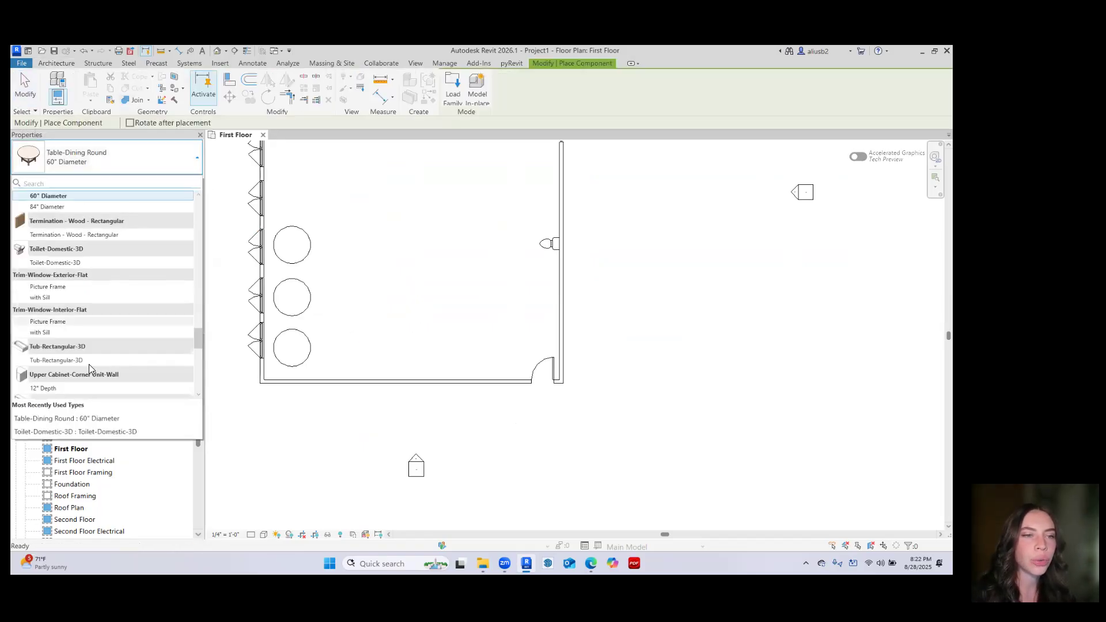
scroll(112, 248, "down", 10)
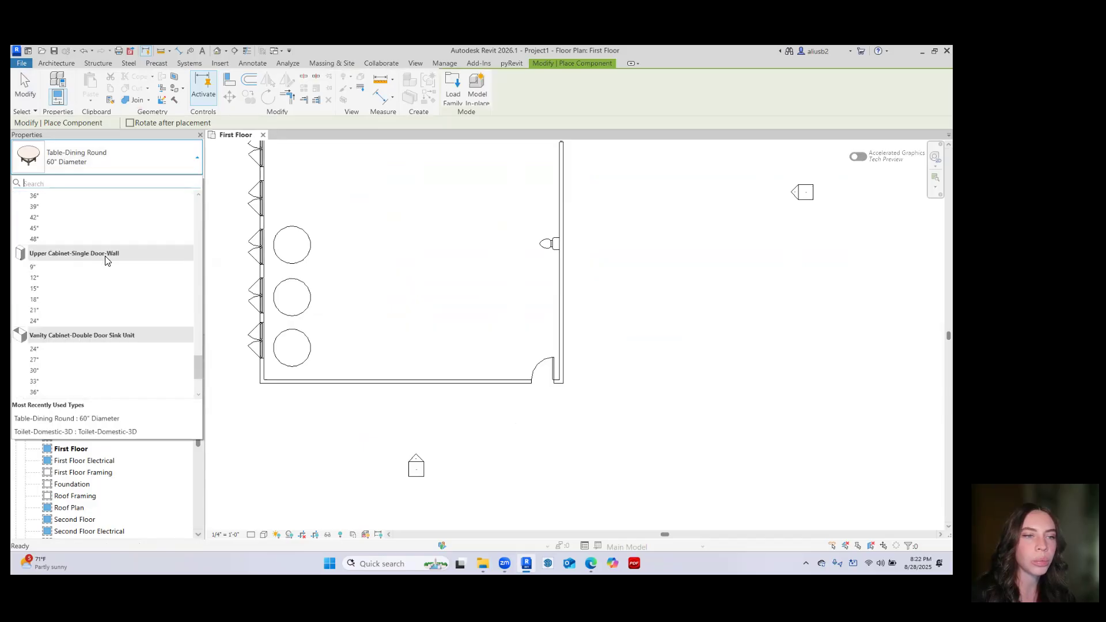
scroll(65, 297, "up", 10)
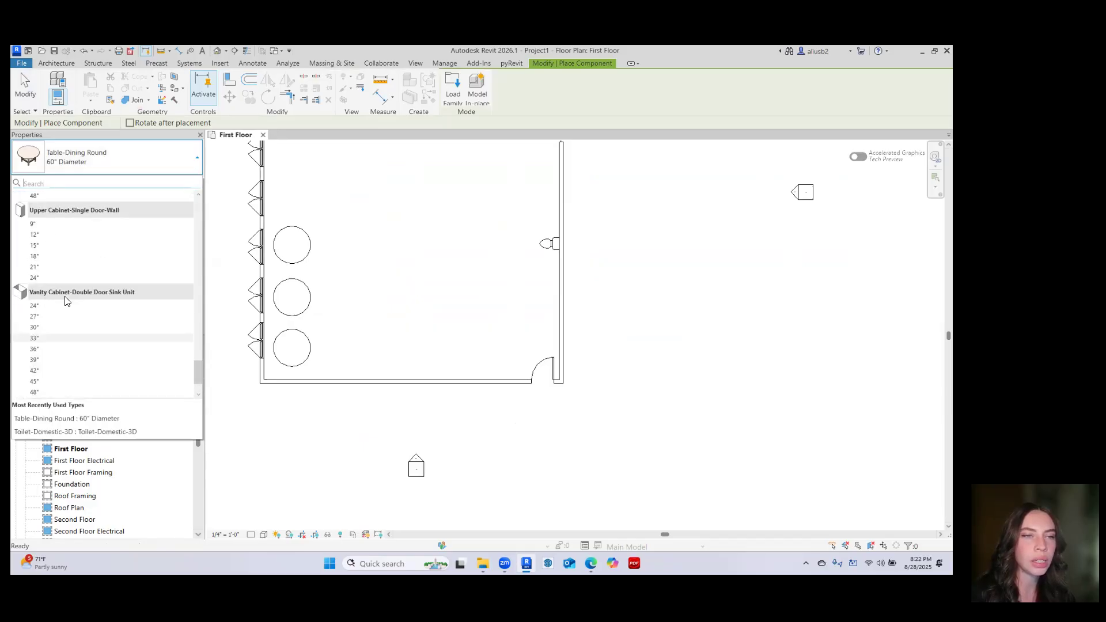
left_click(348, 217)
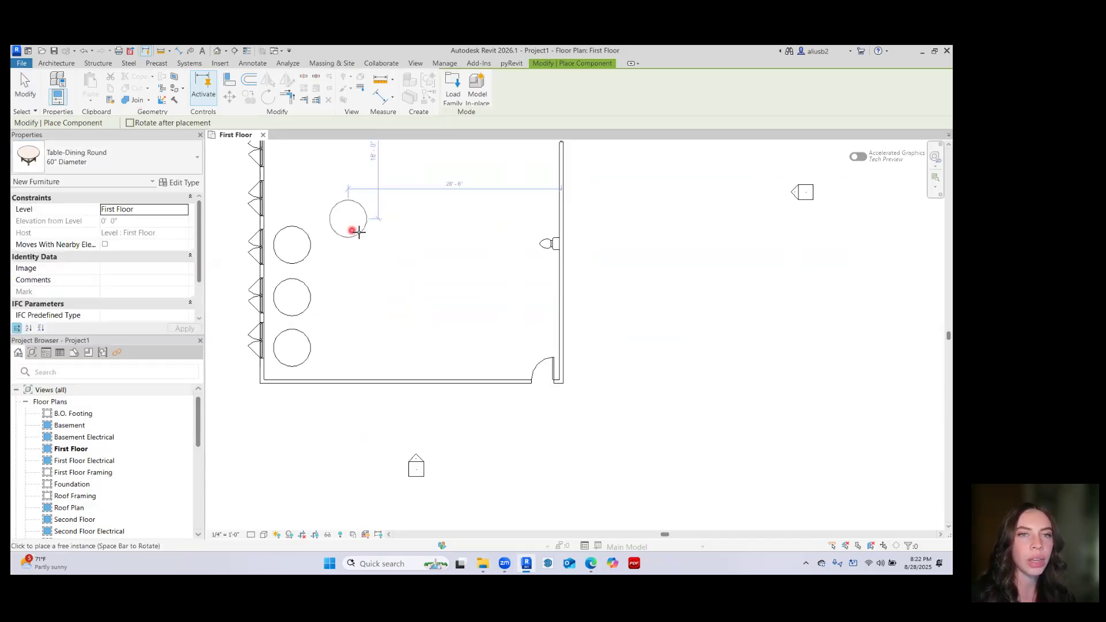
key("Escape")
Place three architectural Wood Timber Column 6 x 8 columns in a vertical row in the upper middle of the room
middle_click_drag(397, 267, 443, 367)
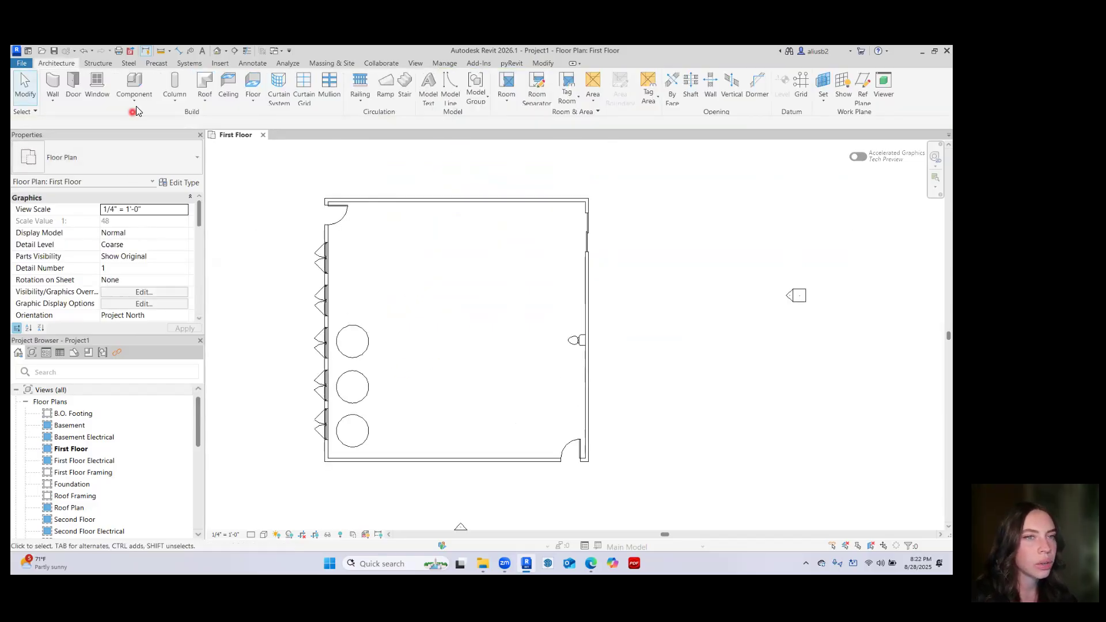
left_click(176, 98)
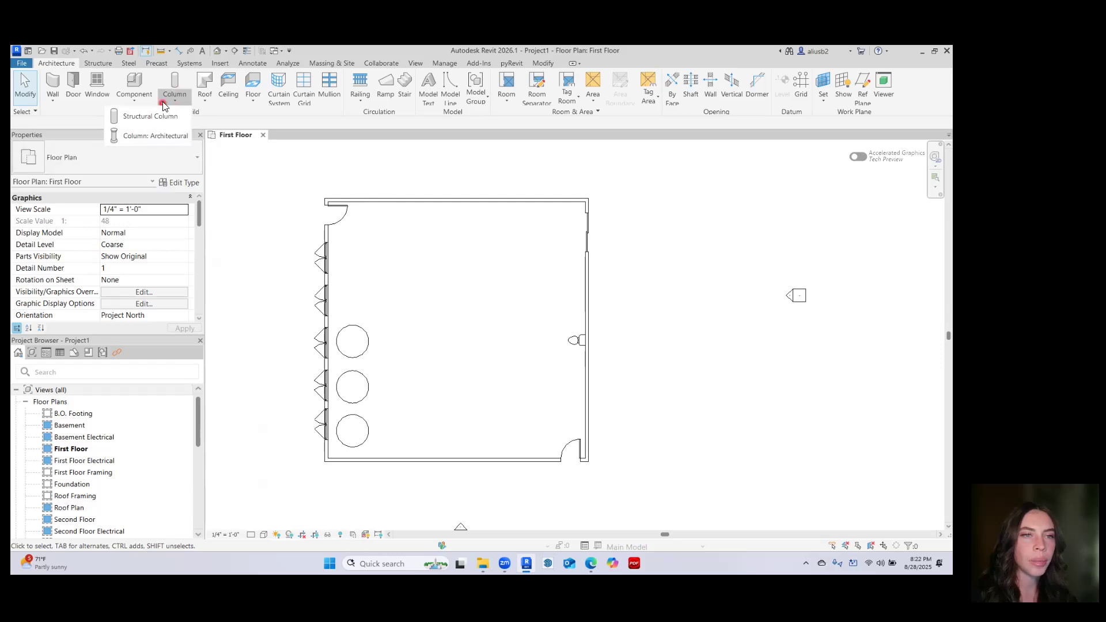
left_click(168, 135)
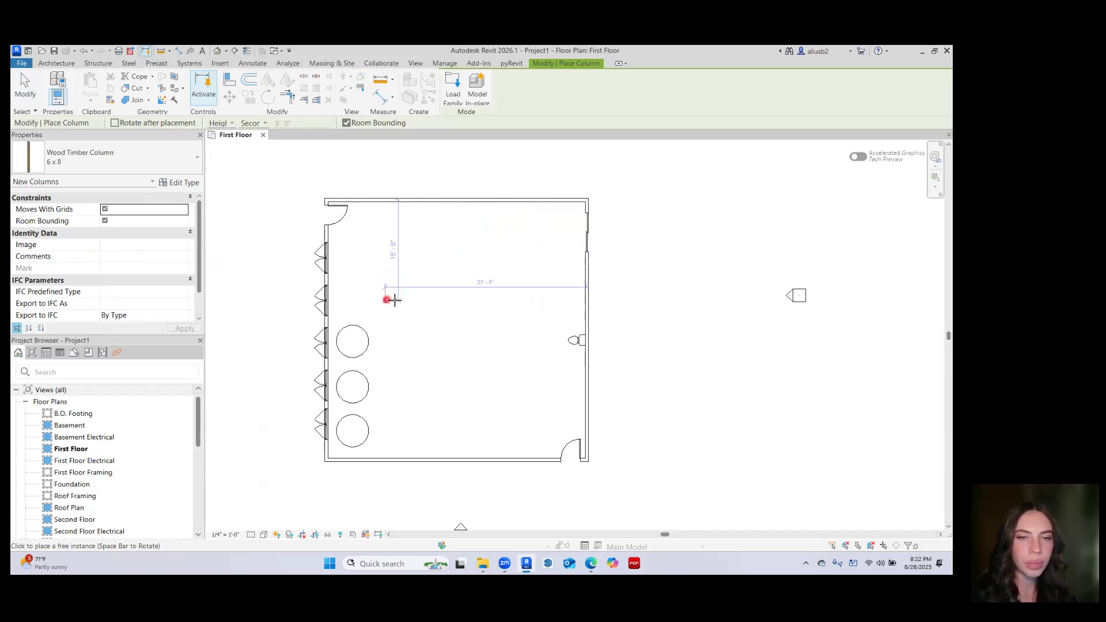
left_click(454, 238)
left_click(453, 271)
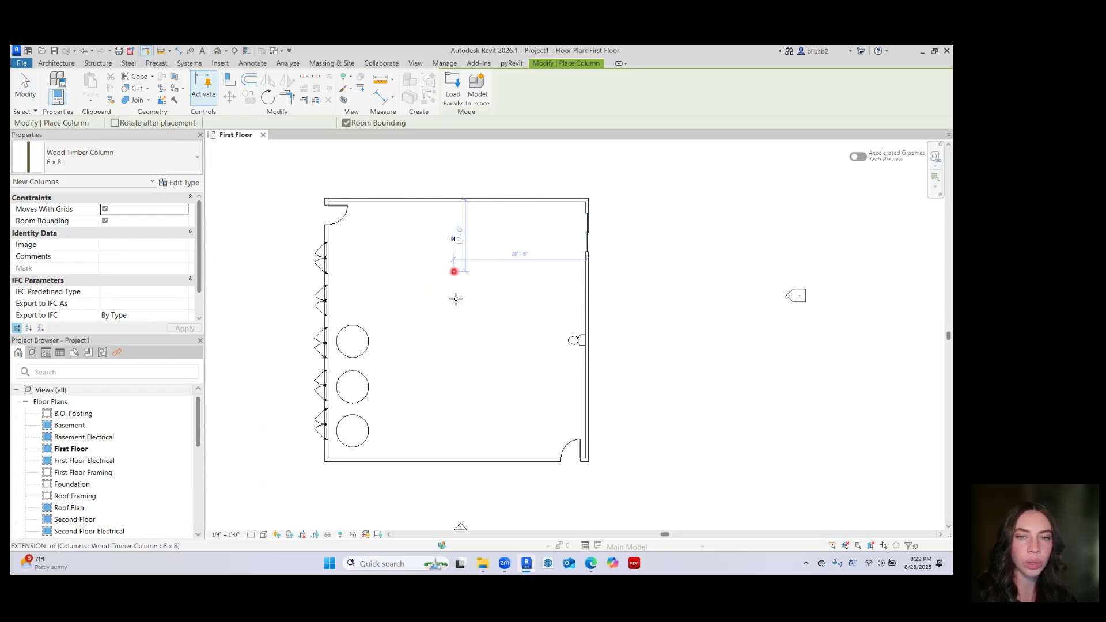
left_click(454, 313)
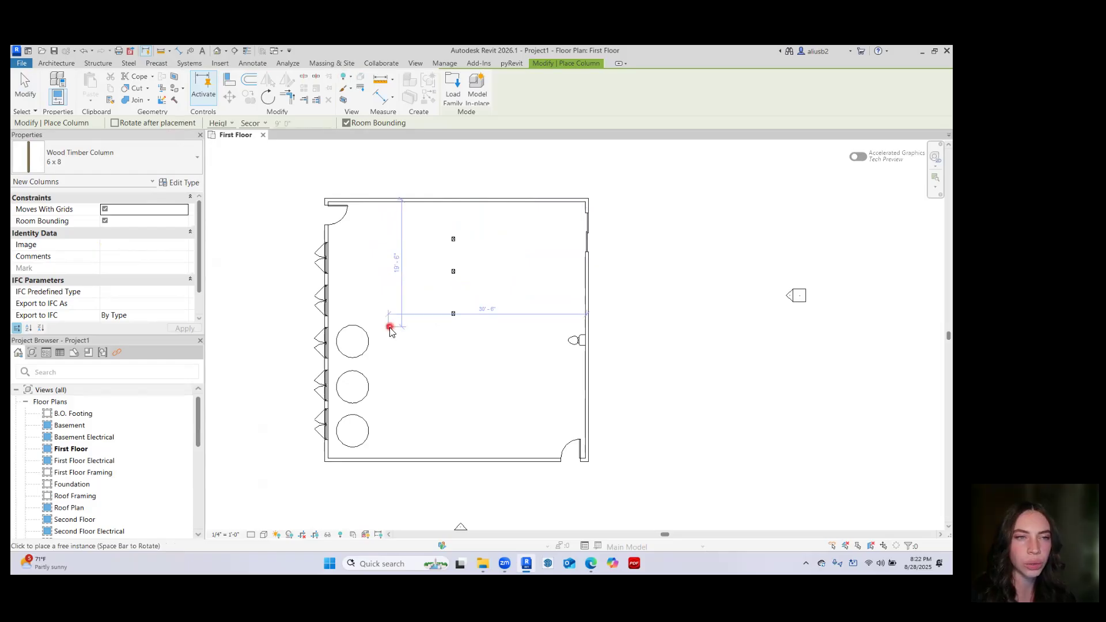
key("Escape")
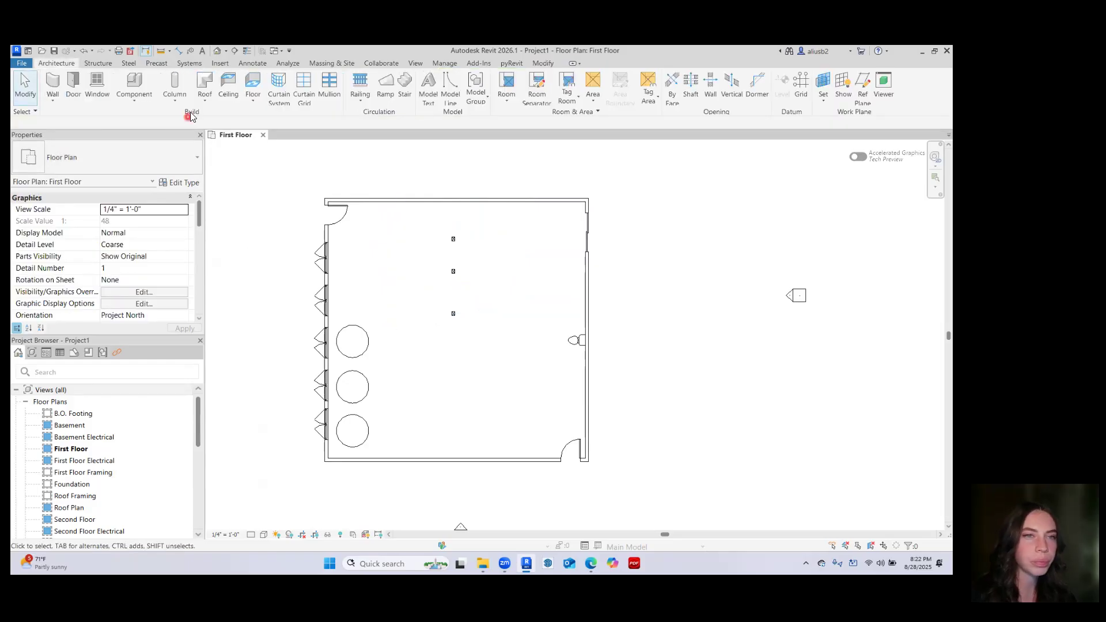
Create an automatic GWB on Furring ceiling inside the room's walls at an 8'-0" offset from First Floor
left_click(229, 90)
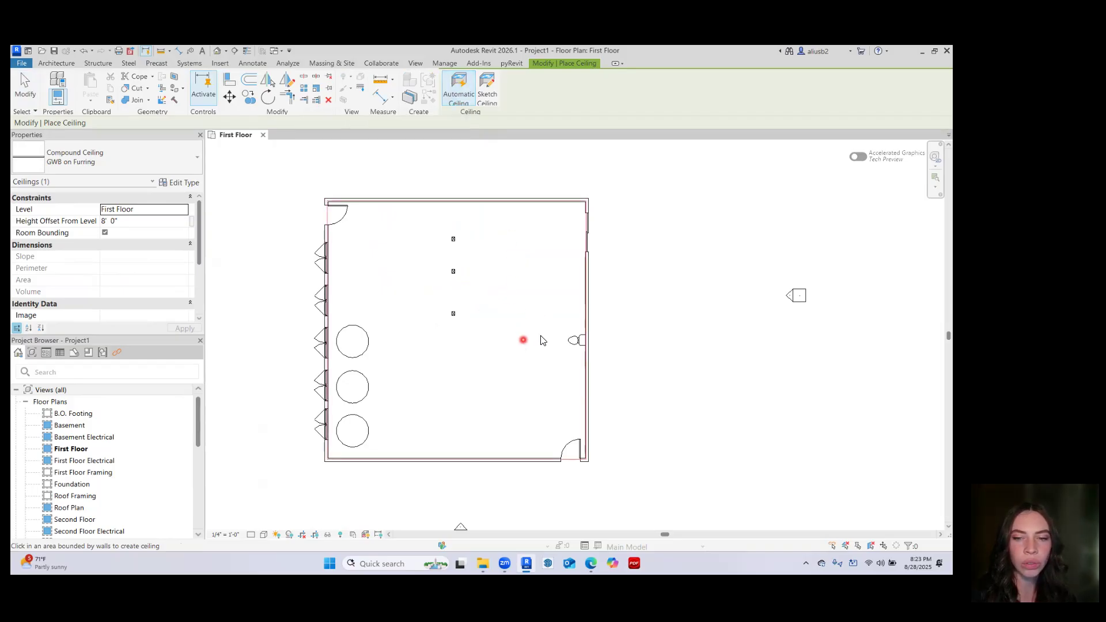
left_click(519, 297)
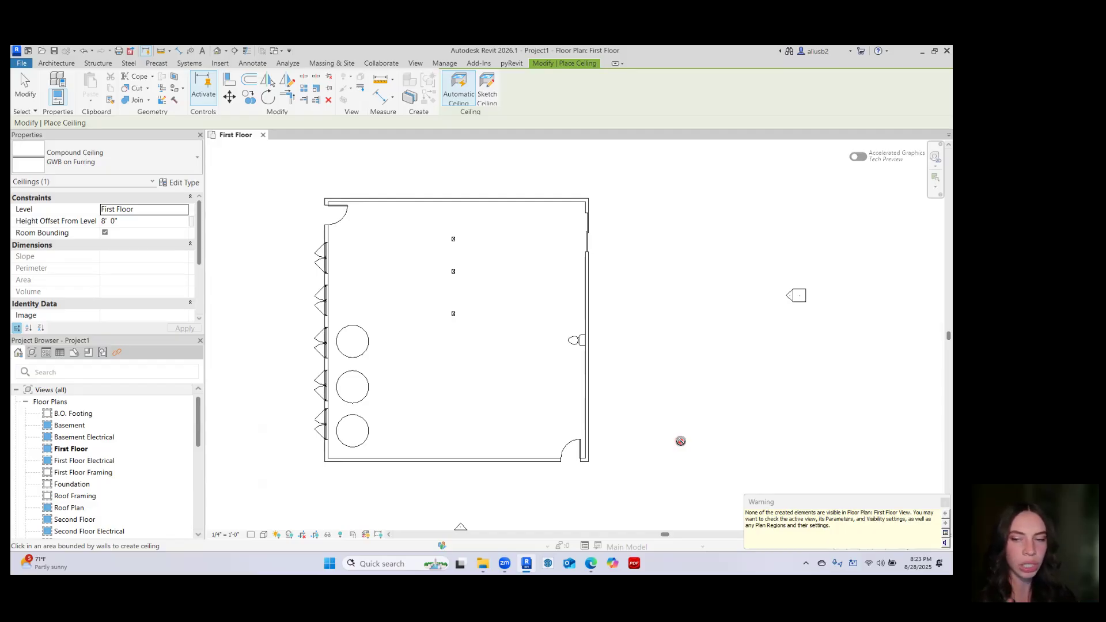
Create a Generic - 12" floor on First Floor from a rectangular boundary spanning the outer corners of the room's walls
key("Escape")
key("Escape")
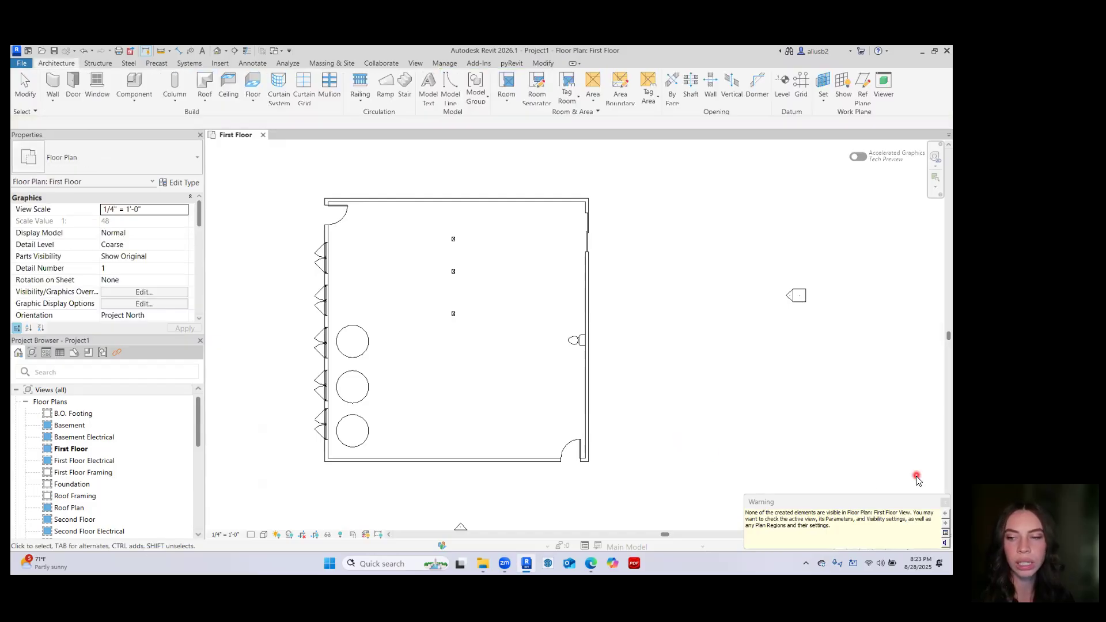
left_click(945, 502)
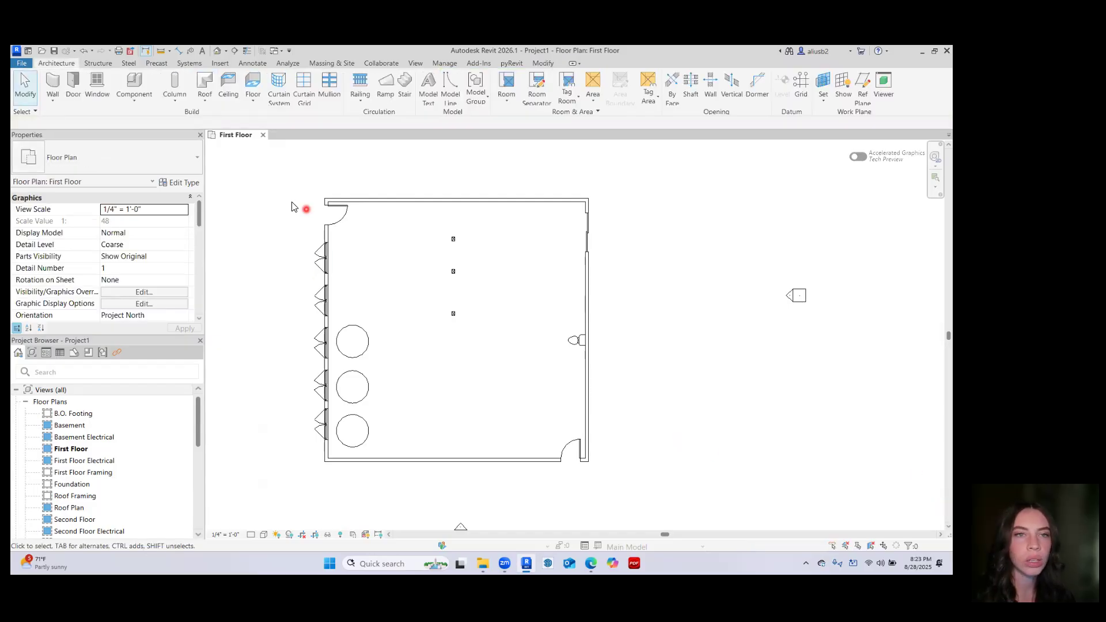
left_click(256, 87)
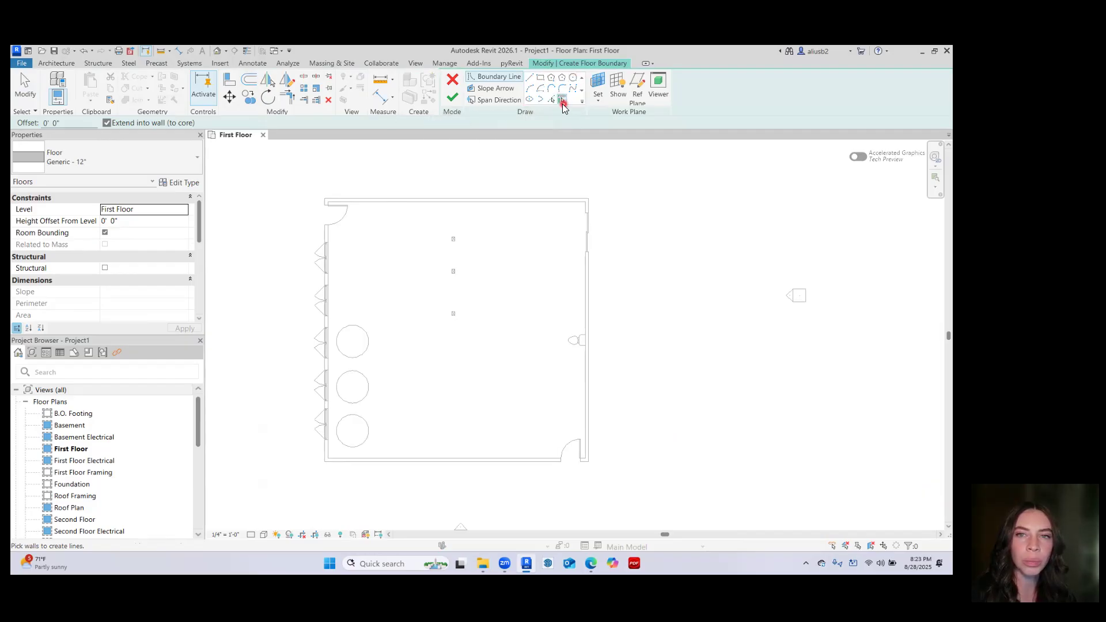
left_click(543, 81)
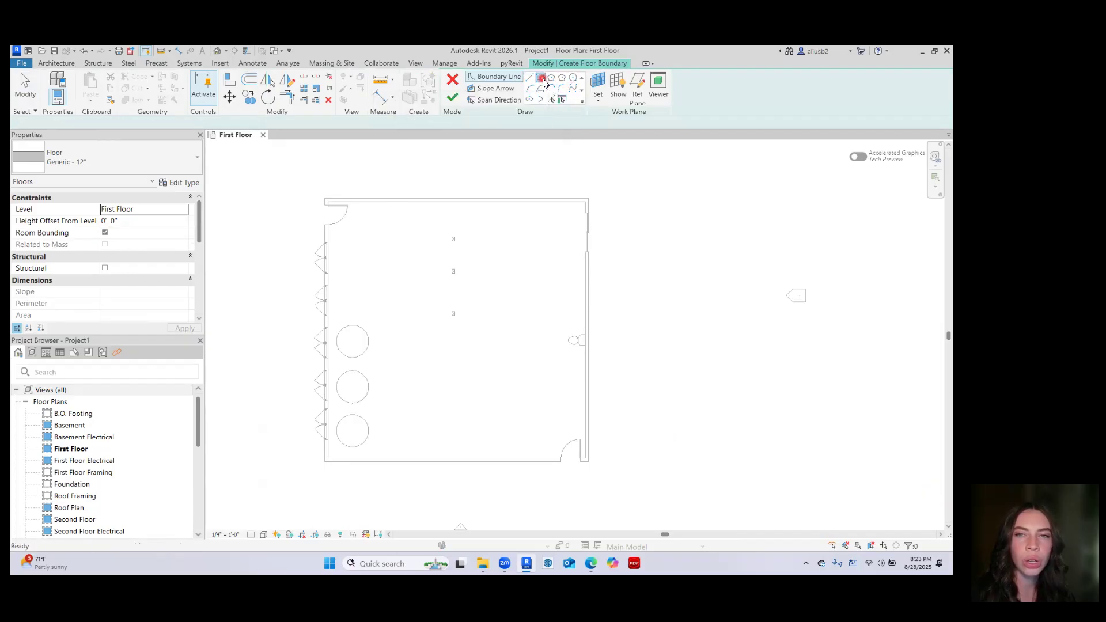
left_click(588, 199)
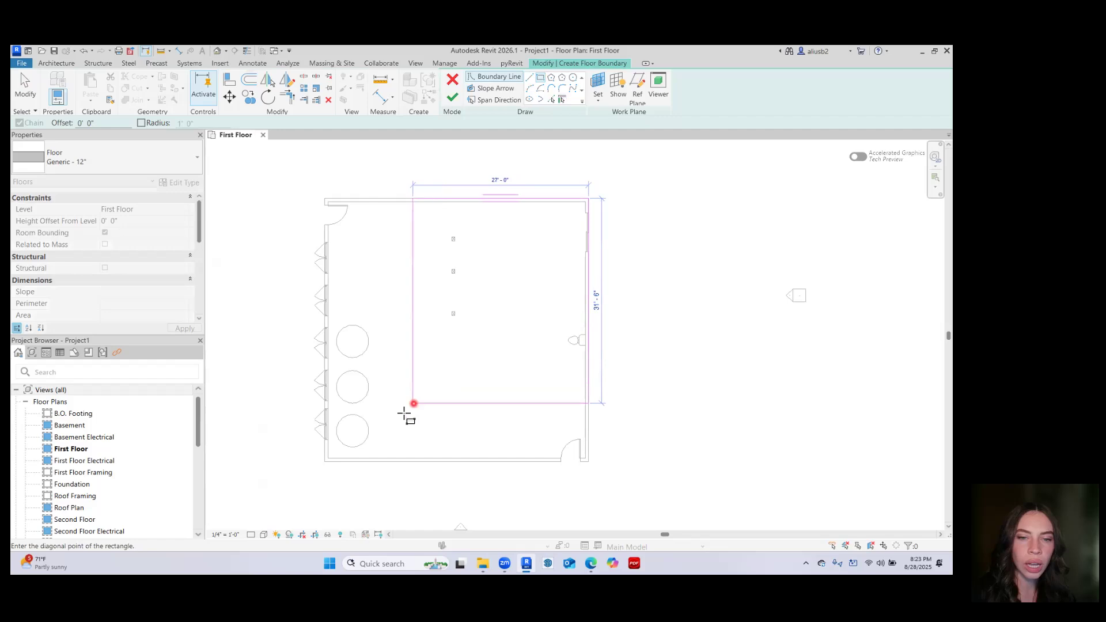
left_click(326, 460)
left_click(453, 98)
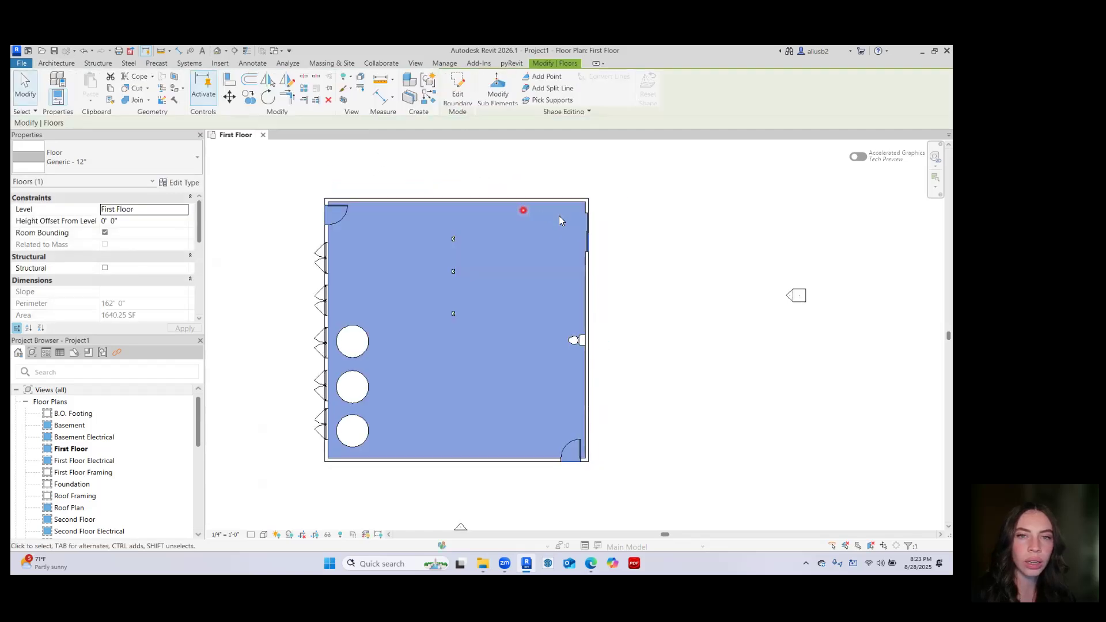
left_click(632, 253)
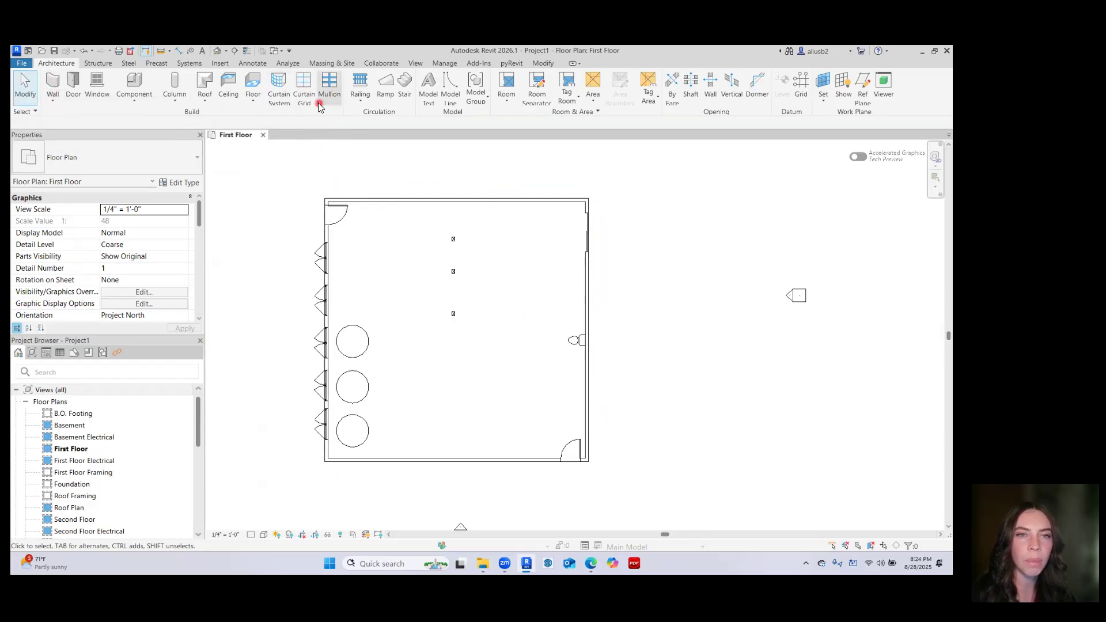
Begin a Handrail - Rectangular railing path with a horizontal segment about 11' long, running outward from the room's upper-left corner
left_click(360, 84)
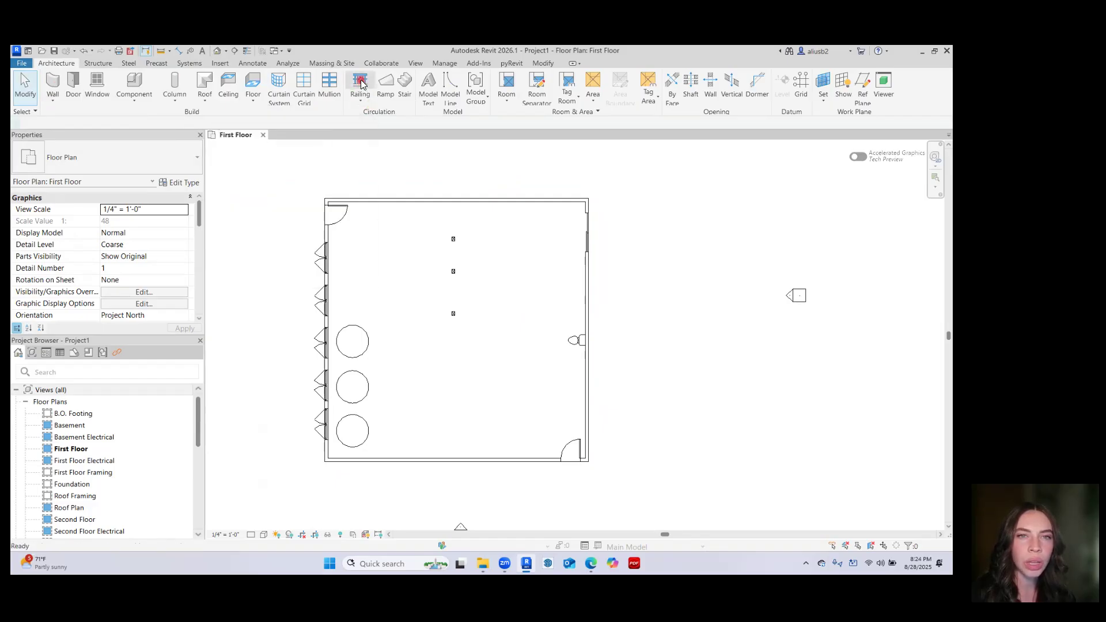
middle_click_drag(294, 218, 398, 200)
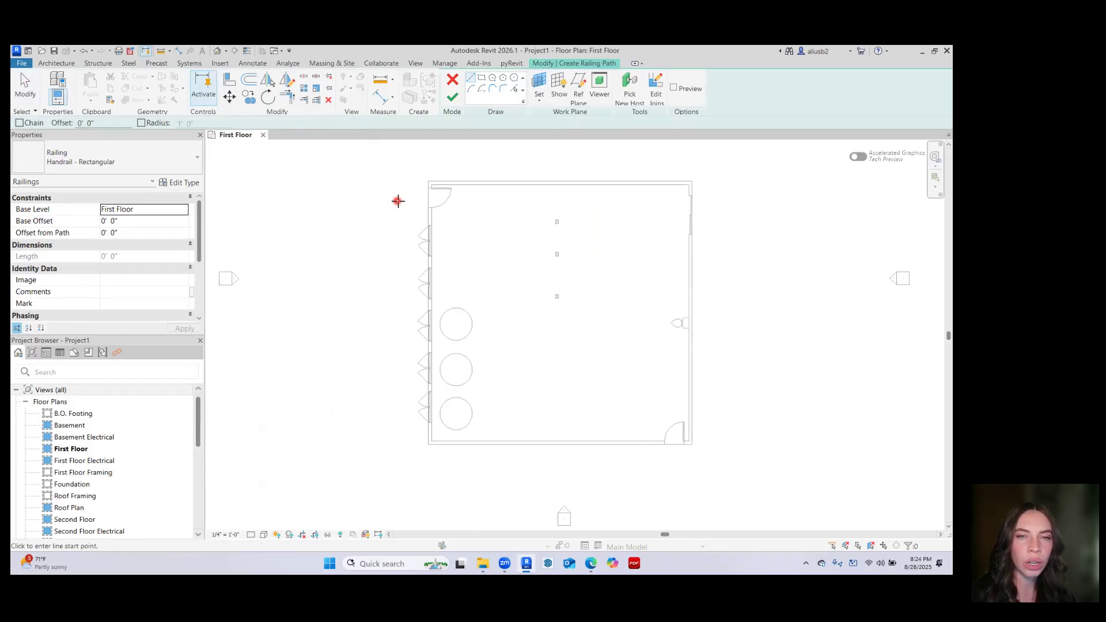
scroll(398, 201, "up", 3)
left_click(442, 180)
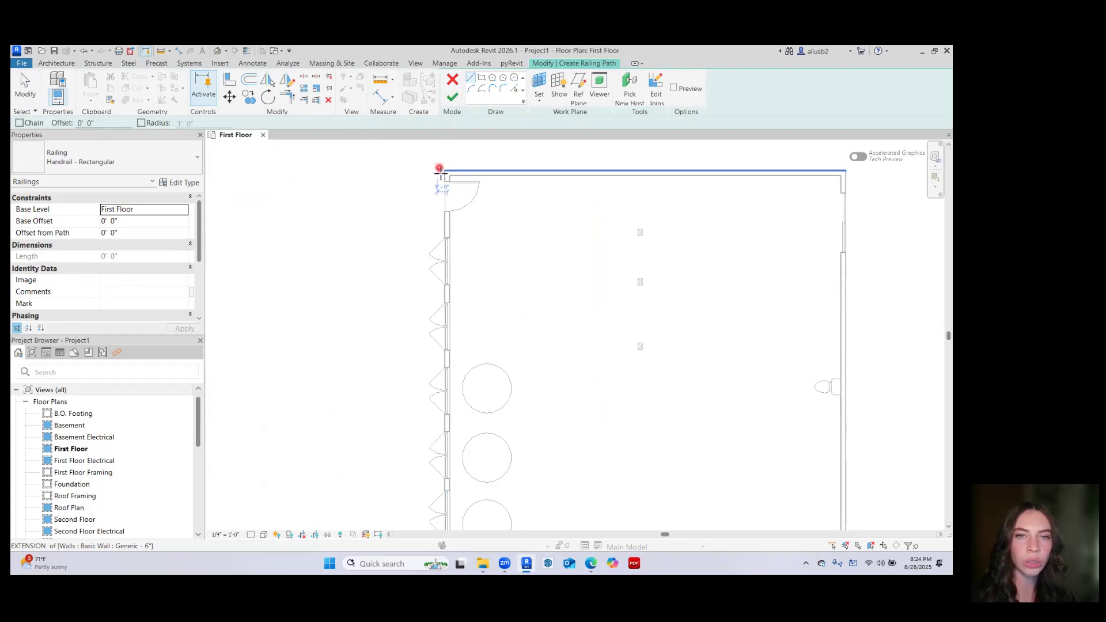
scroll(444, 176, "up", 2)
scroll(346, 185, "down", 3)
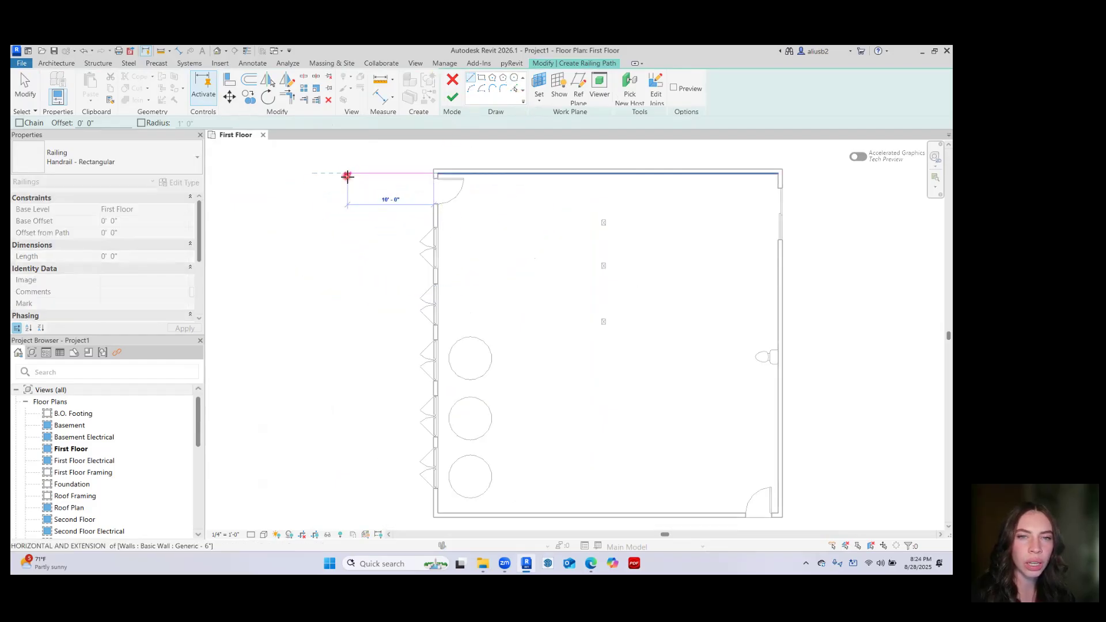
left_click(340, 176)
Extend the railing path about 39'-6" down and back to the room's lower-left corner, and finish the railing
mouse_move(343, 385)
middle_mouse_down()
mouse_move(348, 331)
mouse_move(343, 369)
middle_mouse_up()
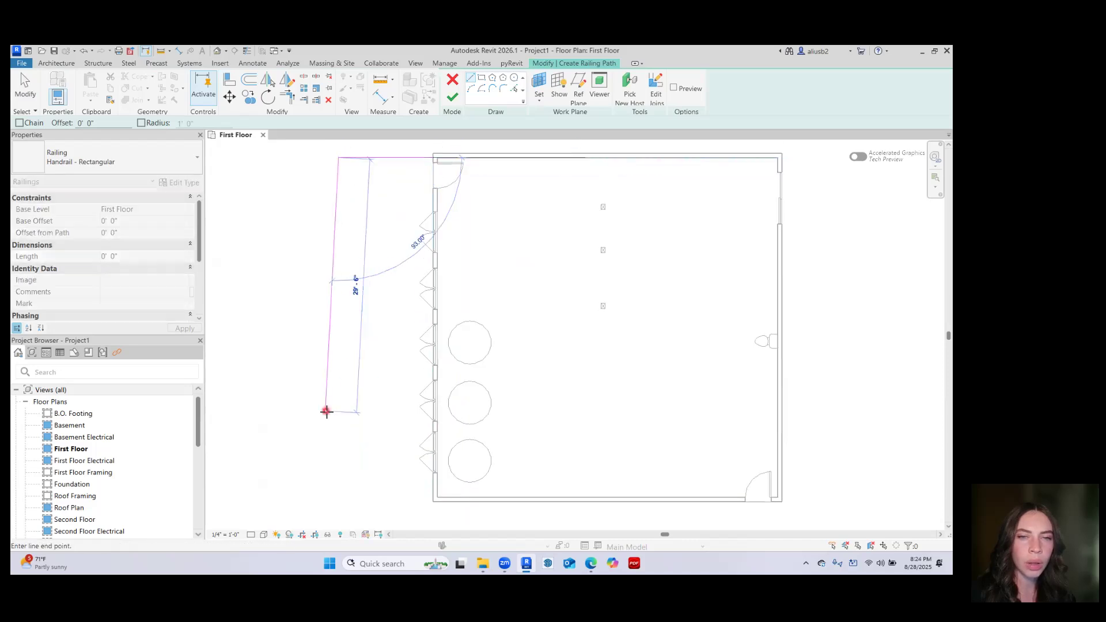
middle_click_drag(326, 410, 334, 328)
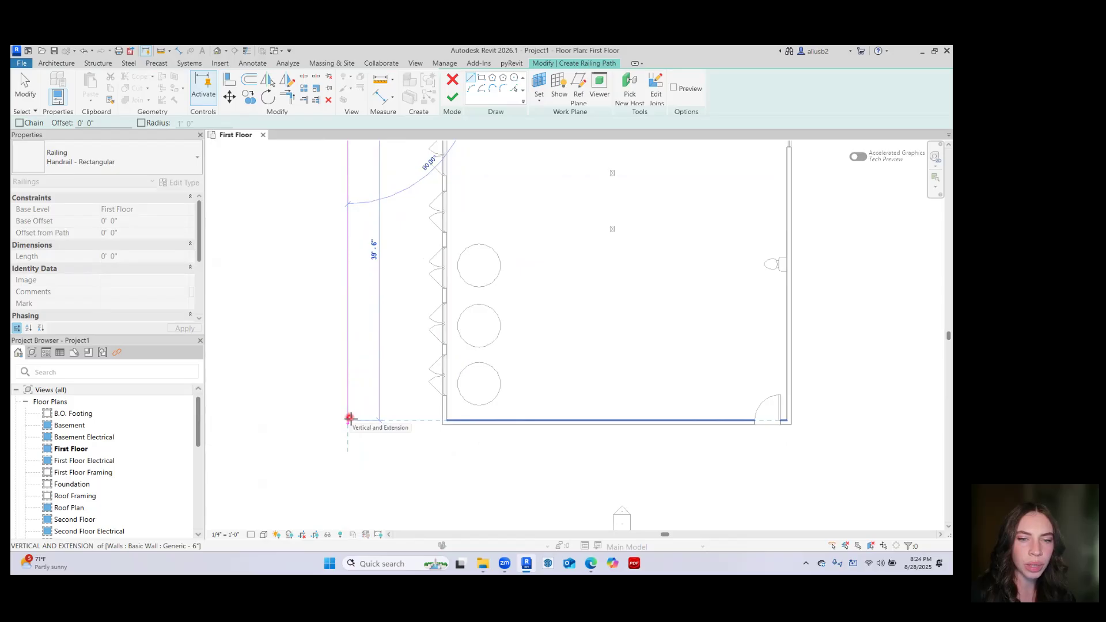
left_click(349, 420)
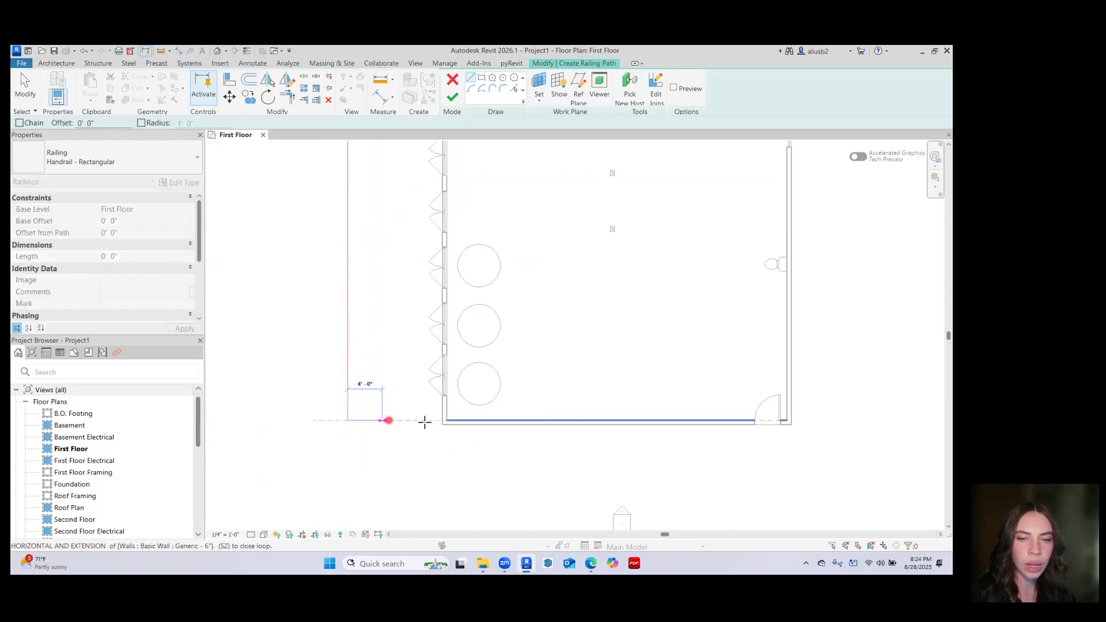
left_click(443, 421)
scroll(386, 468, "down", 3)
key("Escape")
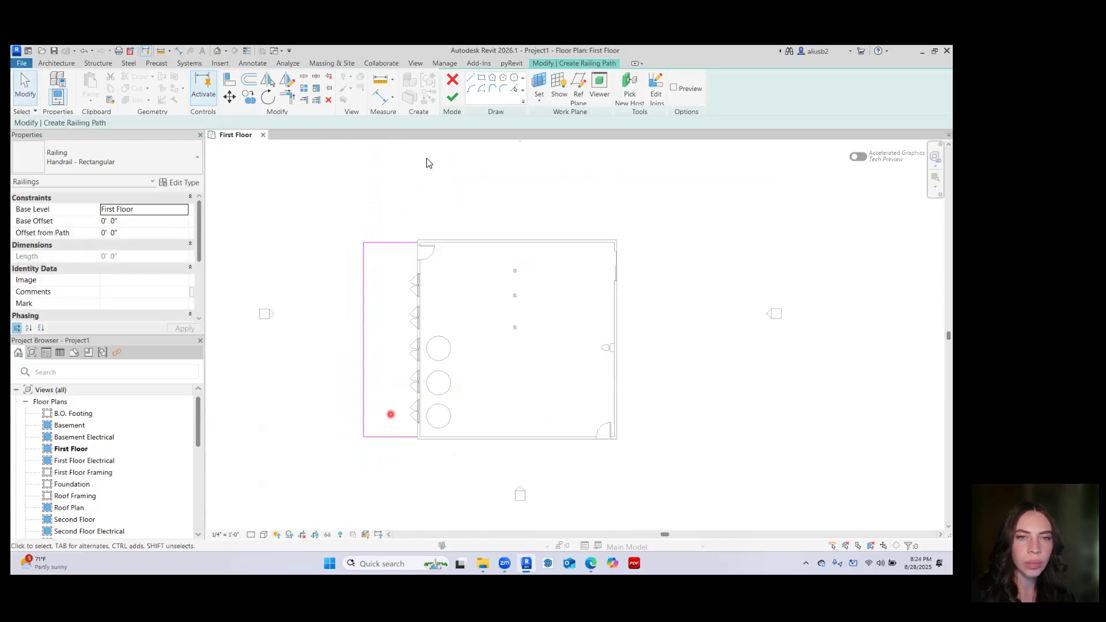
left_click(454, 98)
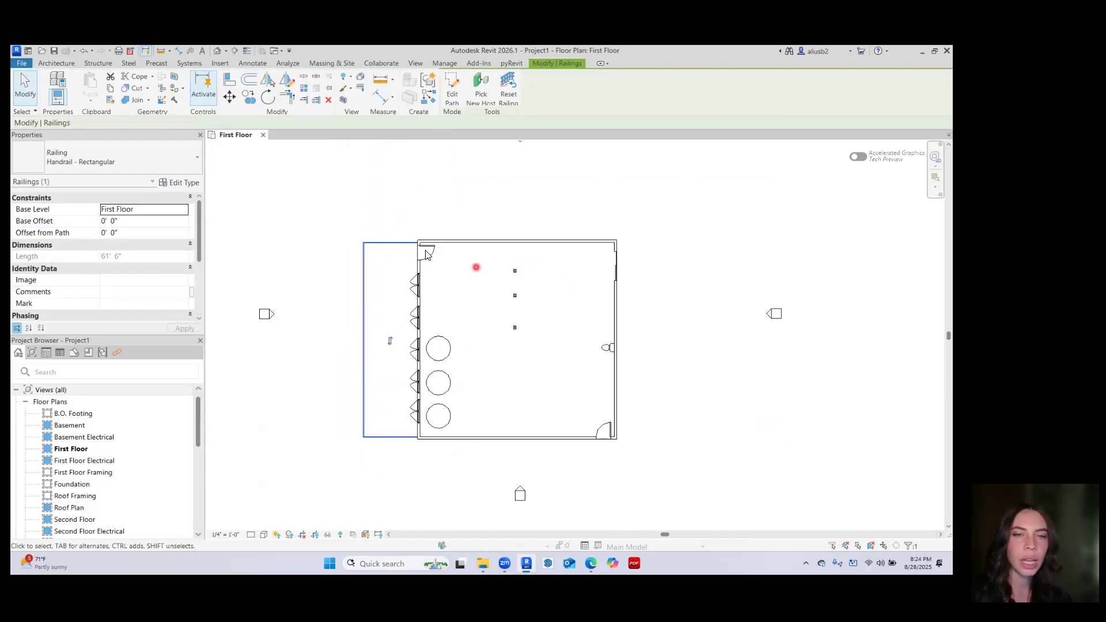
scroll(375, 292, "up", 4)
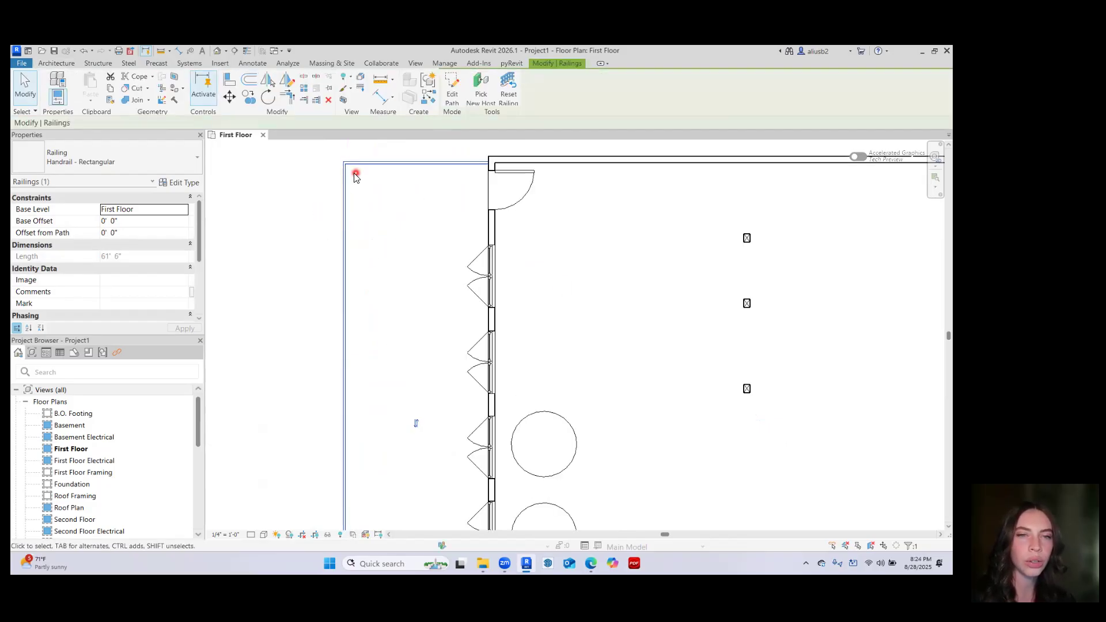
scroll(356, 176, "down", 4)
left_click(362, 241)
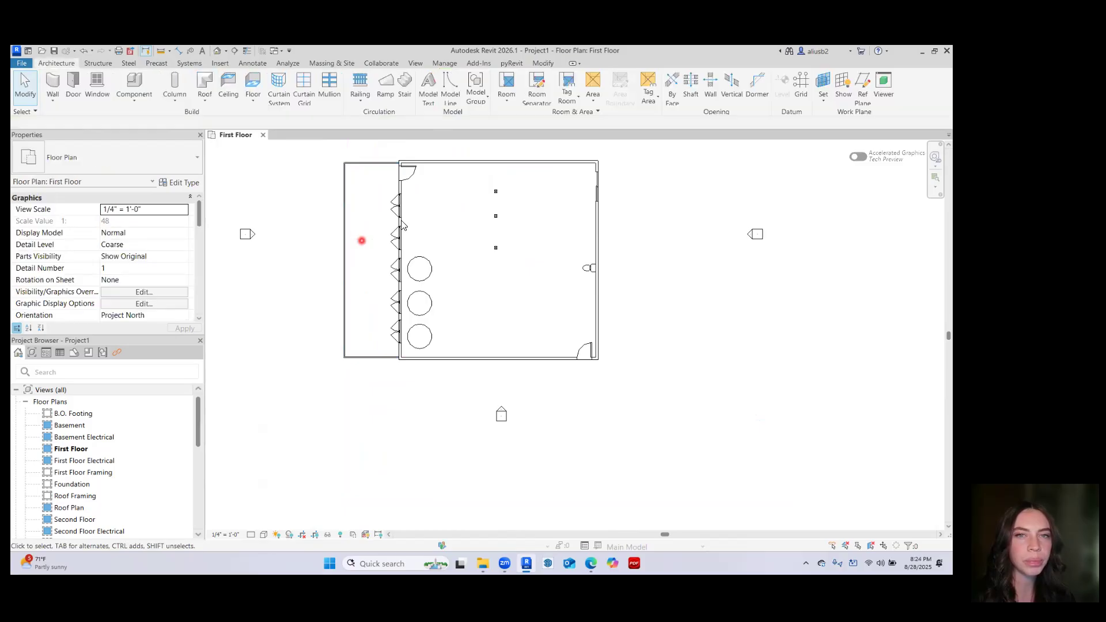
Create a straight Ramp 1 run about 30' long from left to right along the outside of the room's lower wall
left_click(388, 88)
scroll(637, 240, "up", 2)
middle_click_drag(638, 240, 531, 256)
left_click(493, 159)
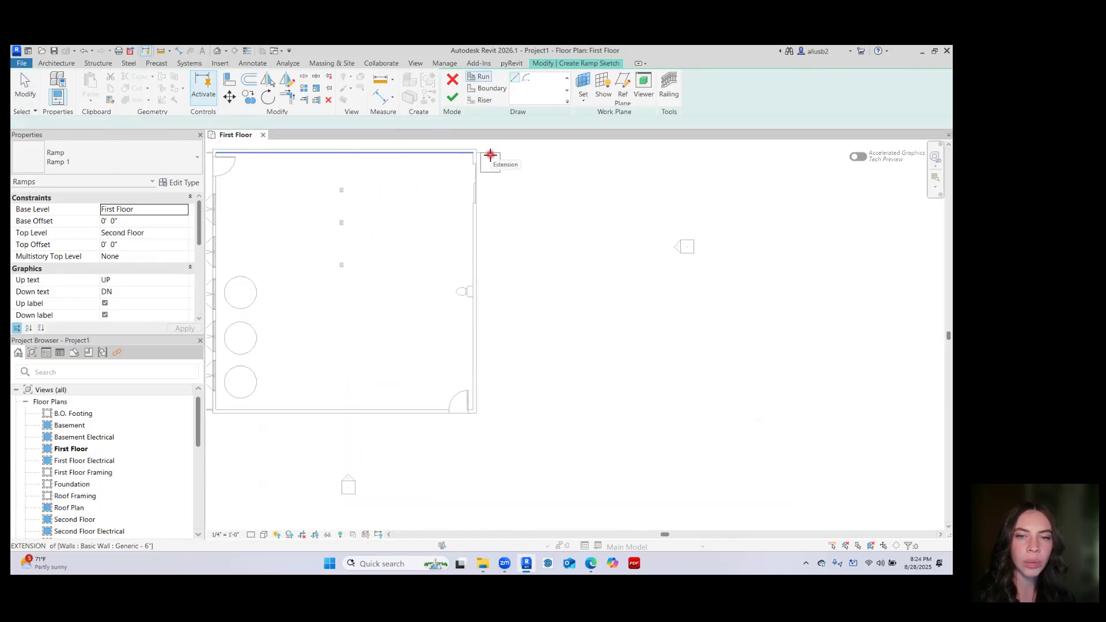
middle_click_drag(368, 496, 407, 447)
scroll(407, 447, "up", 2)
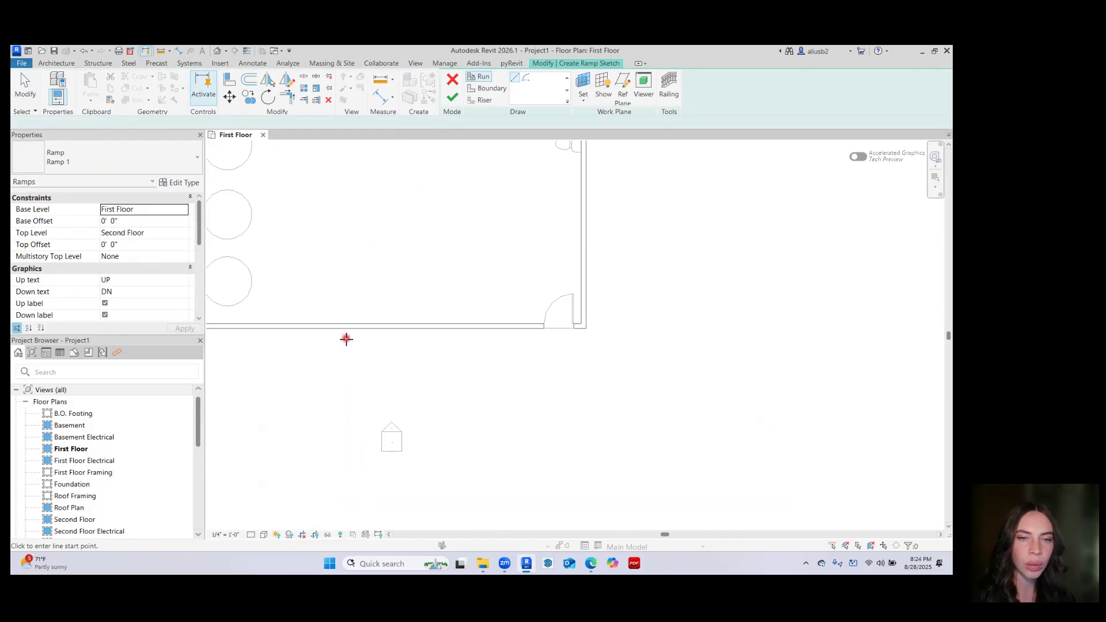
left_click(337, 345)
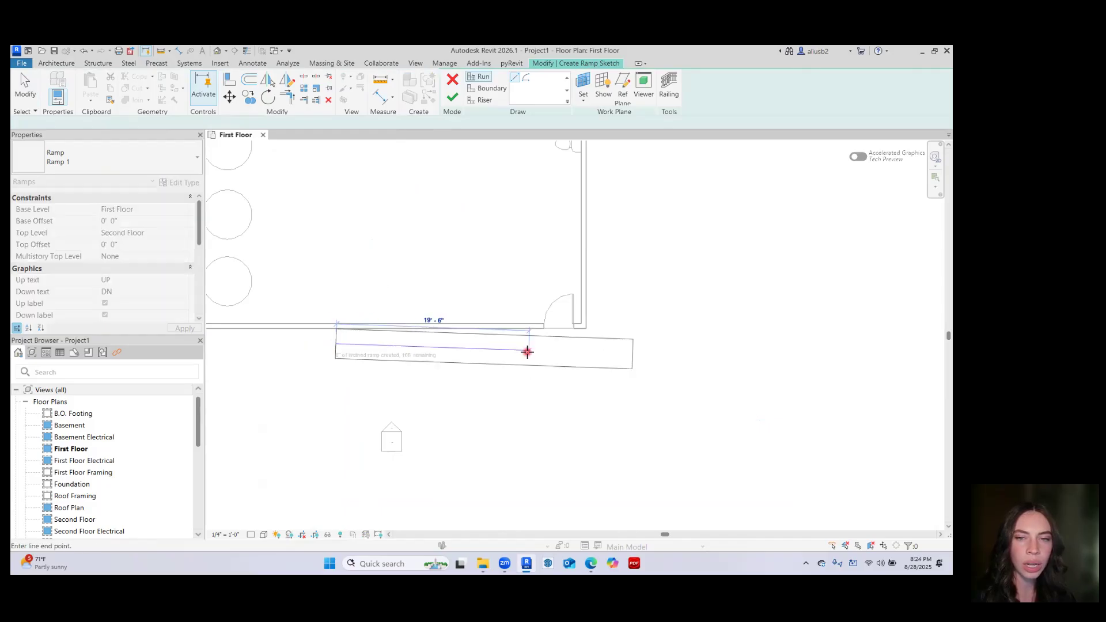
left_click(634, 345)
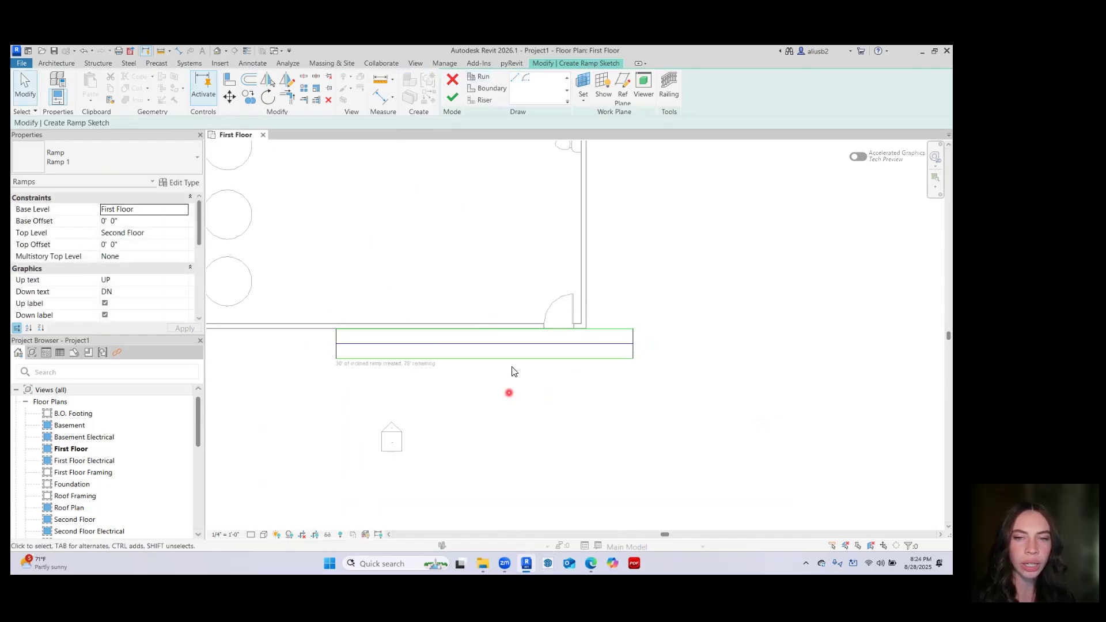
left_click(452, 98)
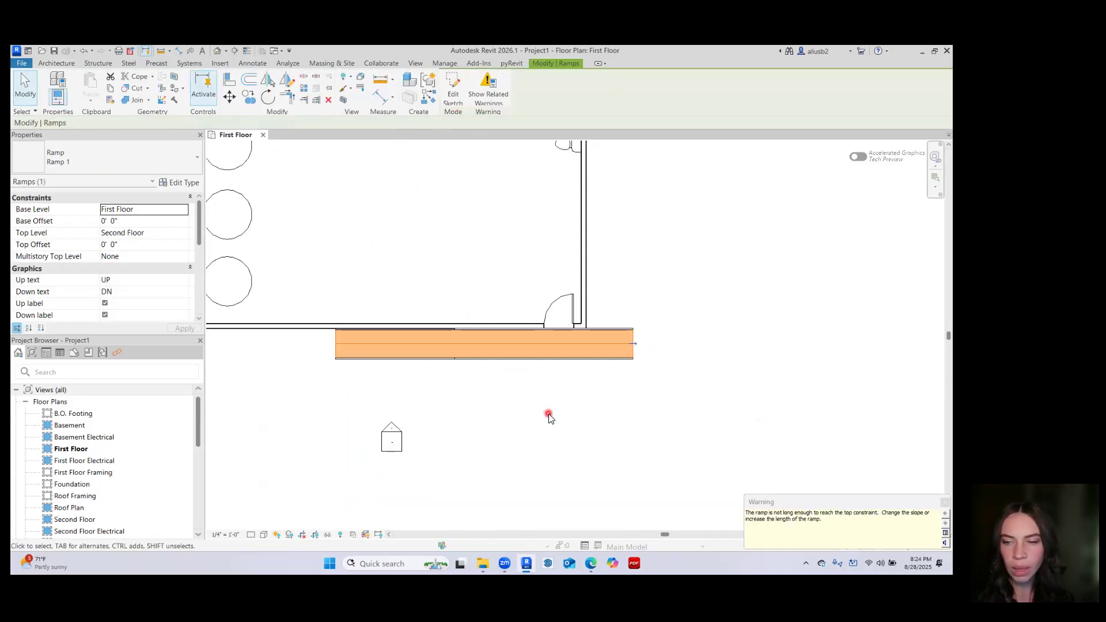
Move the ramp with its railings left along the lower wall so its right end meets the left side of the door
left_click(595, 424)
left_click_drag(648, 394, 629, 342)
left_click_drag(607, 350, 539, 343)
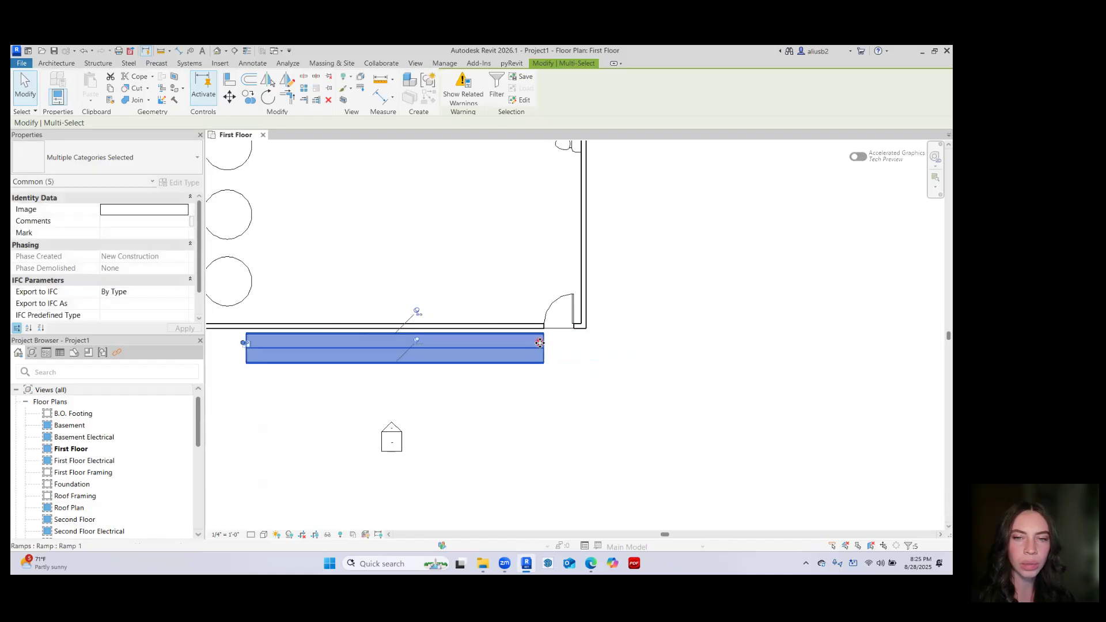
left_click(536, 409)
scroll(536, 407, "down", 4)
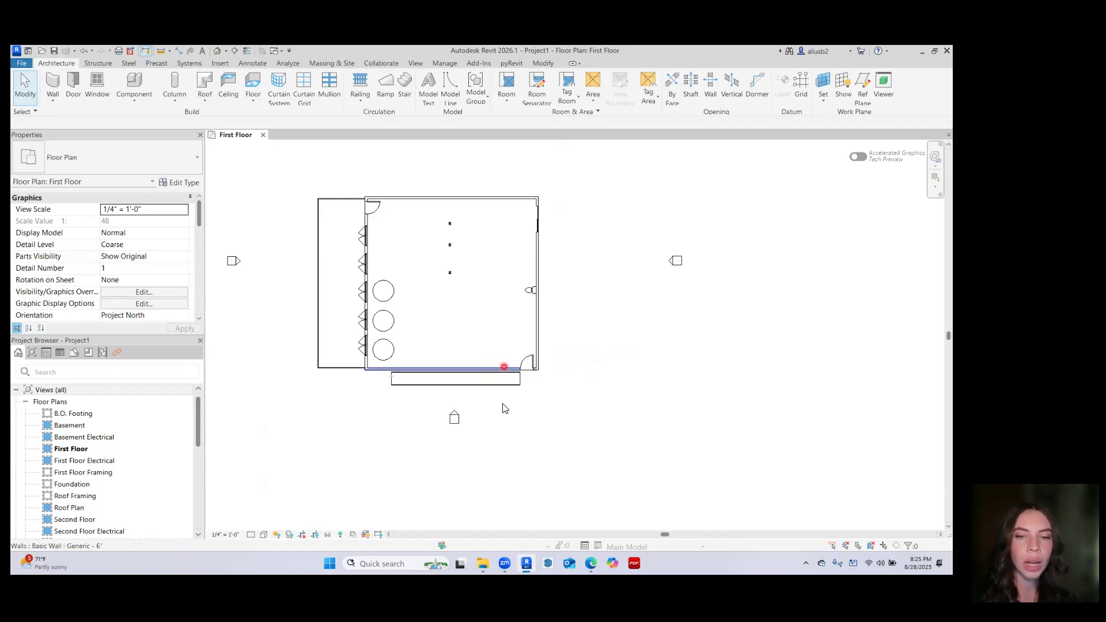
Create a full-step spiral Residential - Closed 2 Sides stair with a 3'-0" run width, right of the columns in the room
left_click(413, 85)
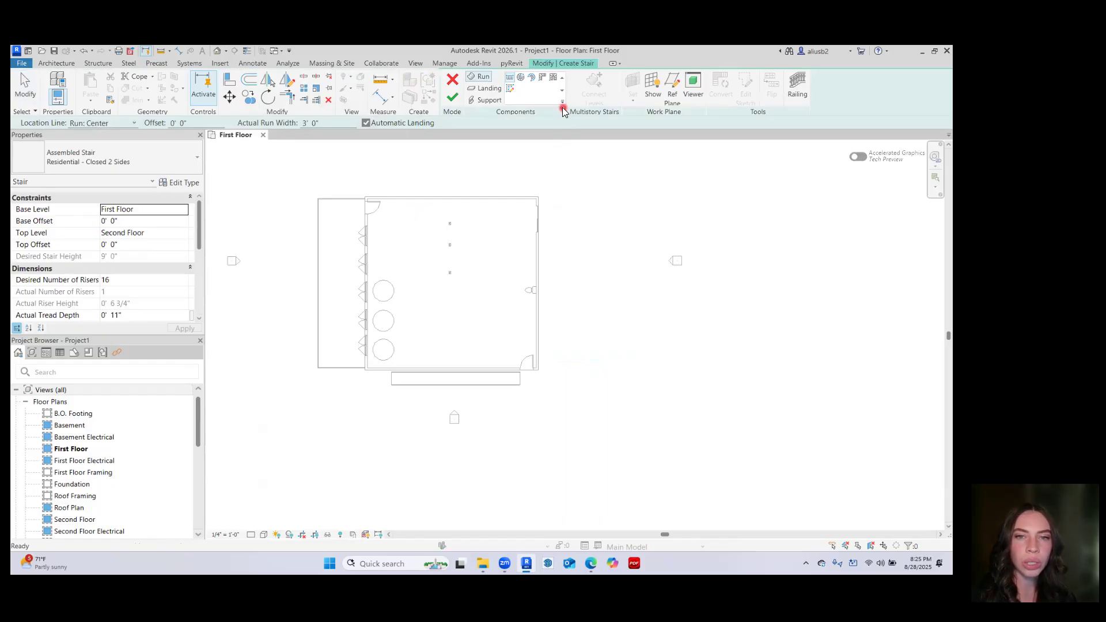
left_click(521, 78)
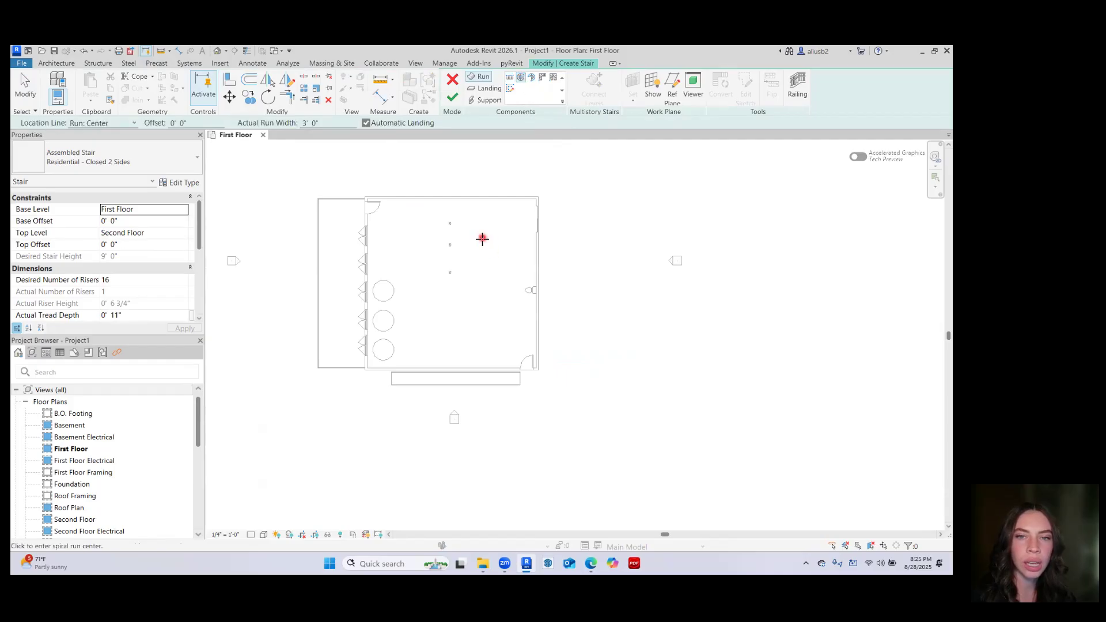
scroll(483, 242, "up", 3)
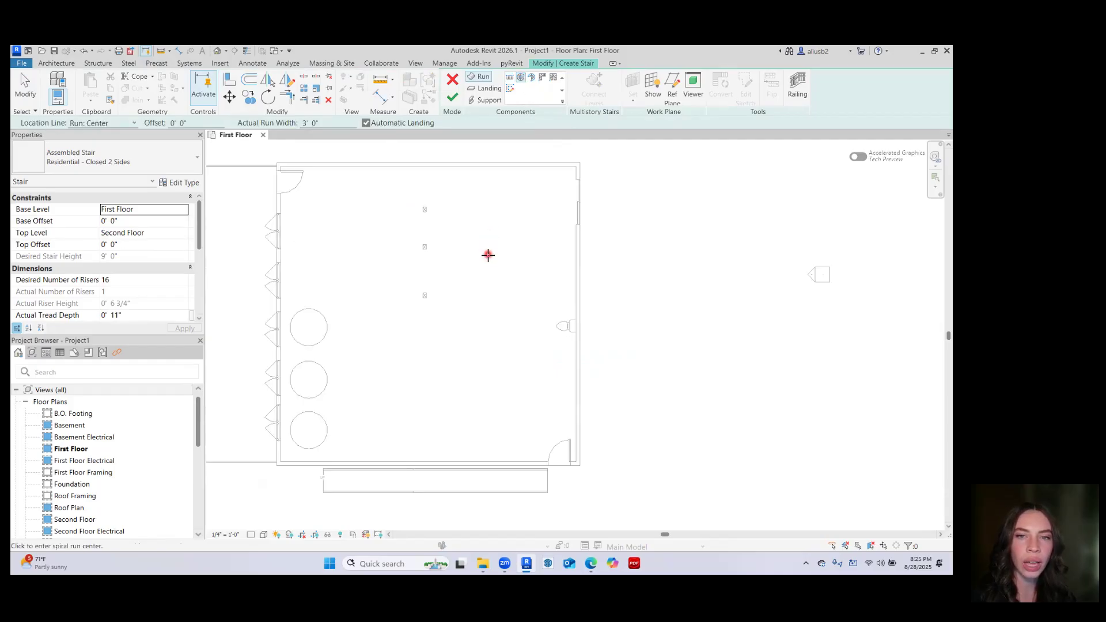
left_click(489, 264)
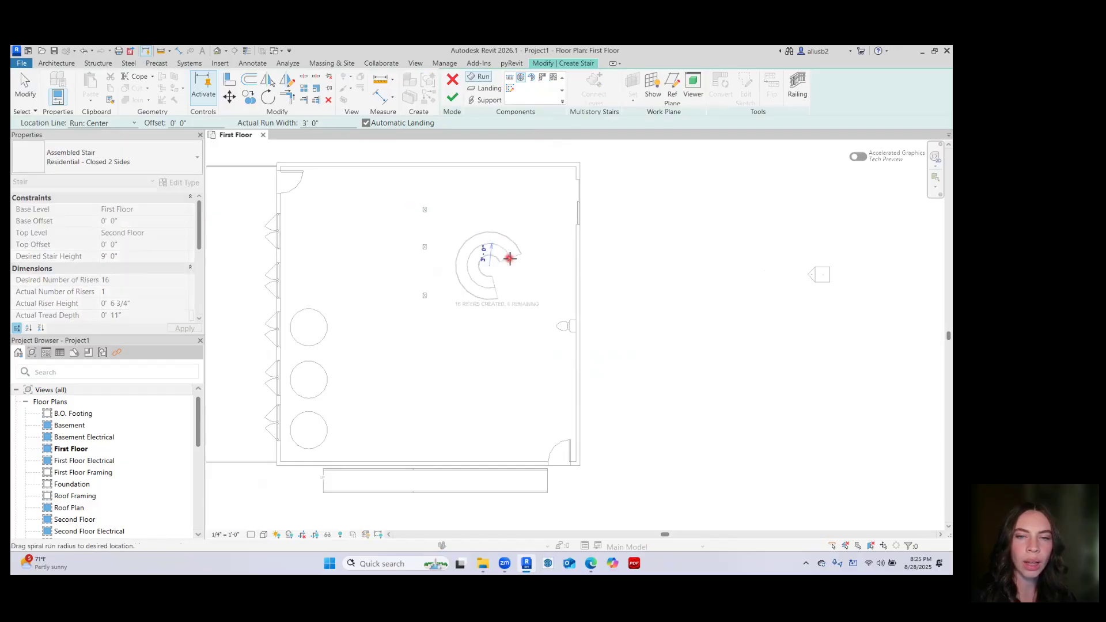
left_click(508, 258)
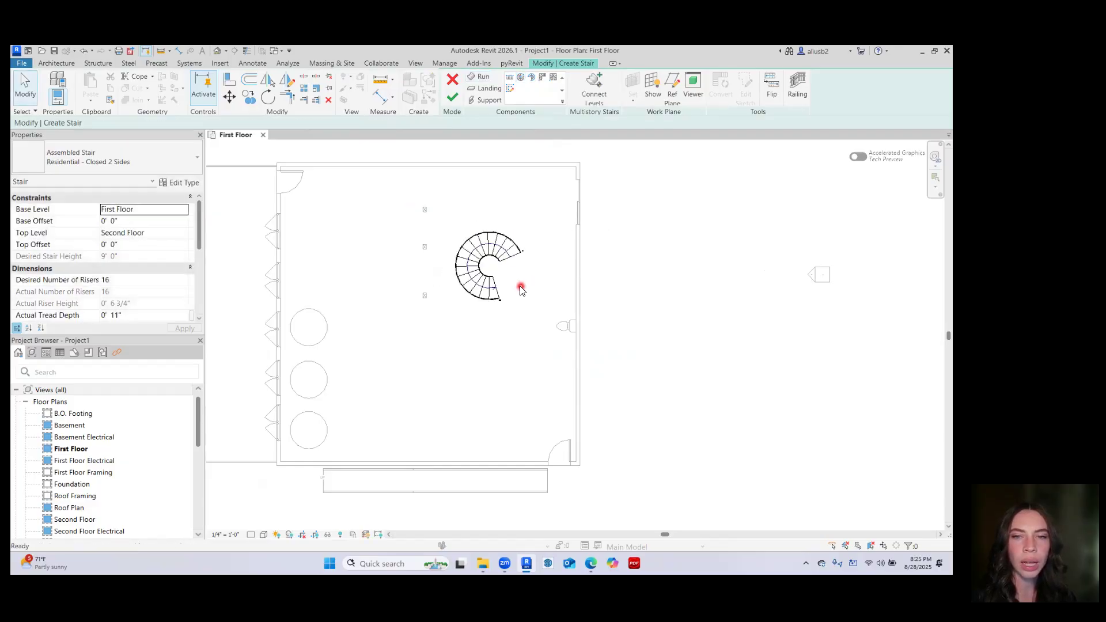
scroll(520, 285, "down", 3)
left_click(455, 98)
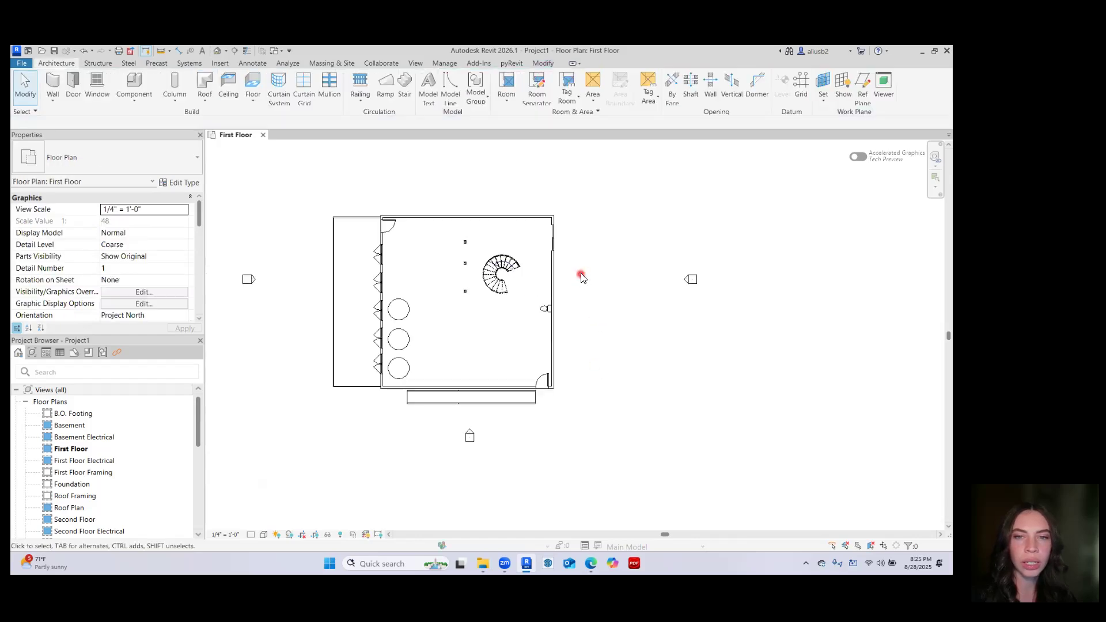
Move the spiral stair with its railings up and right into the room's upper-right corner area
scroll(486, 291, "up", 2)
left_click(514, 270)
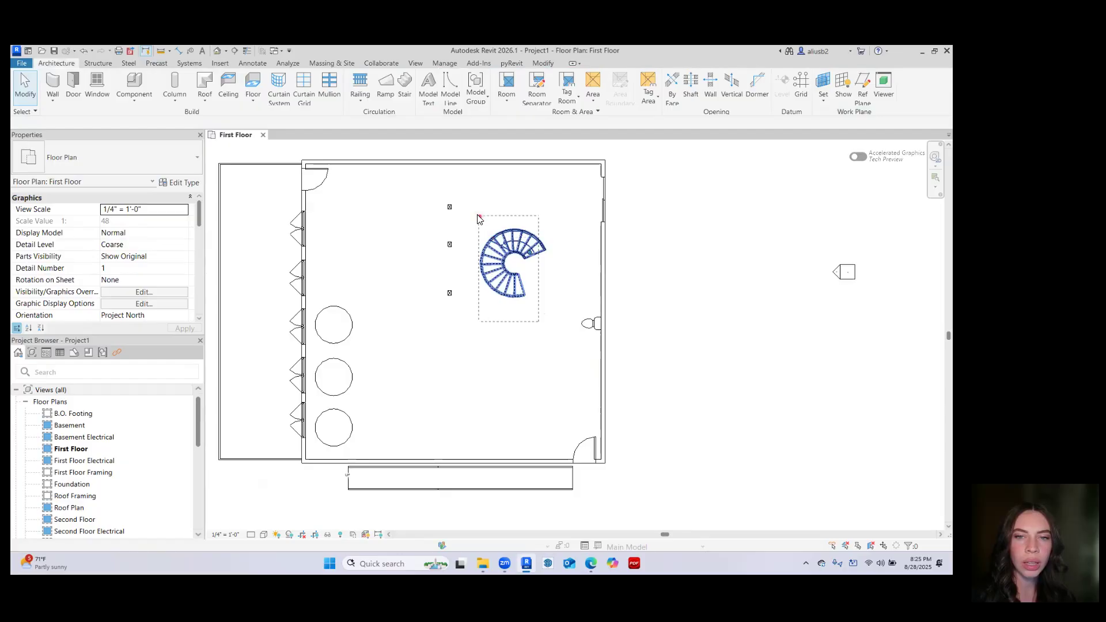
left_click_drag(527, 233, 549, 209)
left_click(680, 266)
scroll(663, 271, "down", 2)
middle_click_drag(594, 278, 565, 277)
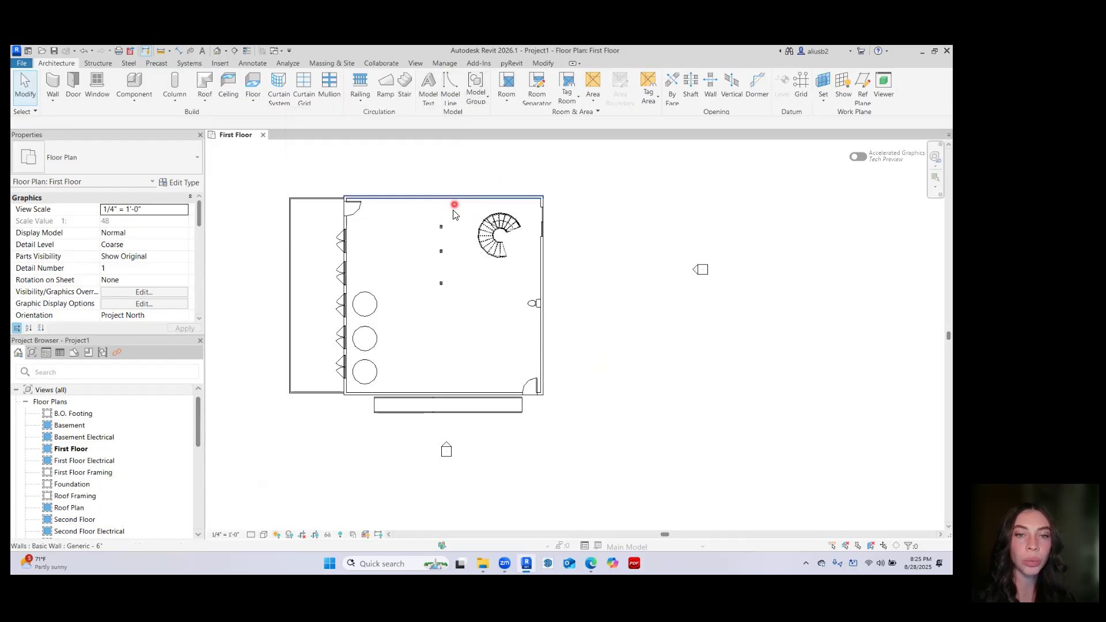
Draw a closed rectangle of model lines outside the room below the lower-right door, about 7'-10" from the lower wall
left_click(452, 96)
middle_click_drag(509, 415, 543, 400)
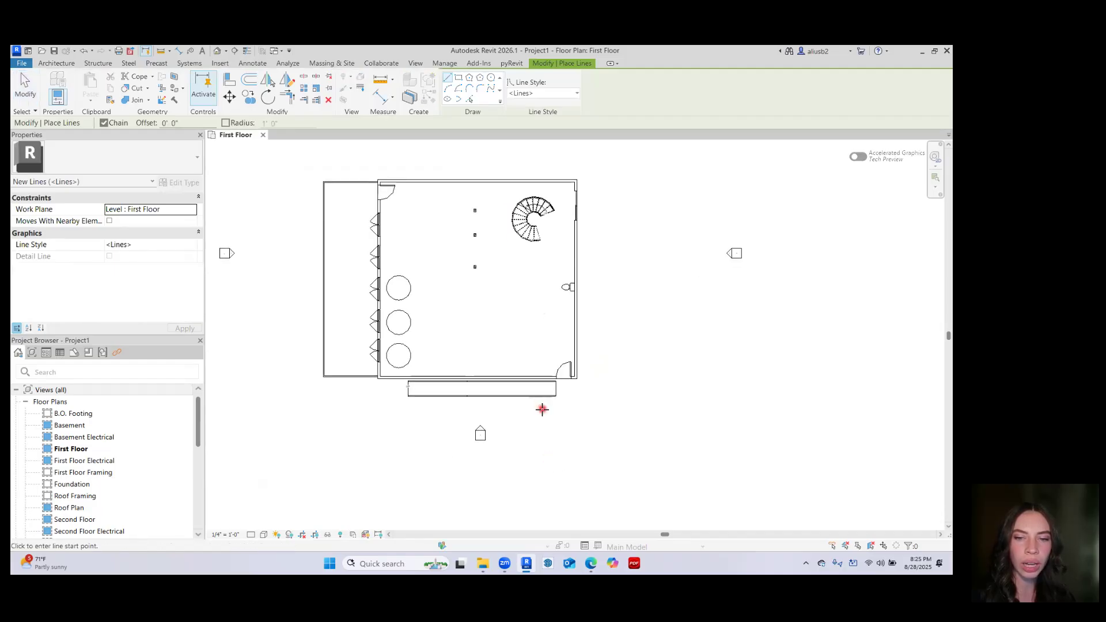
left_click(542, 417)
left_click(574, 416)
left_click(574, 439)
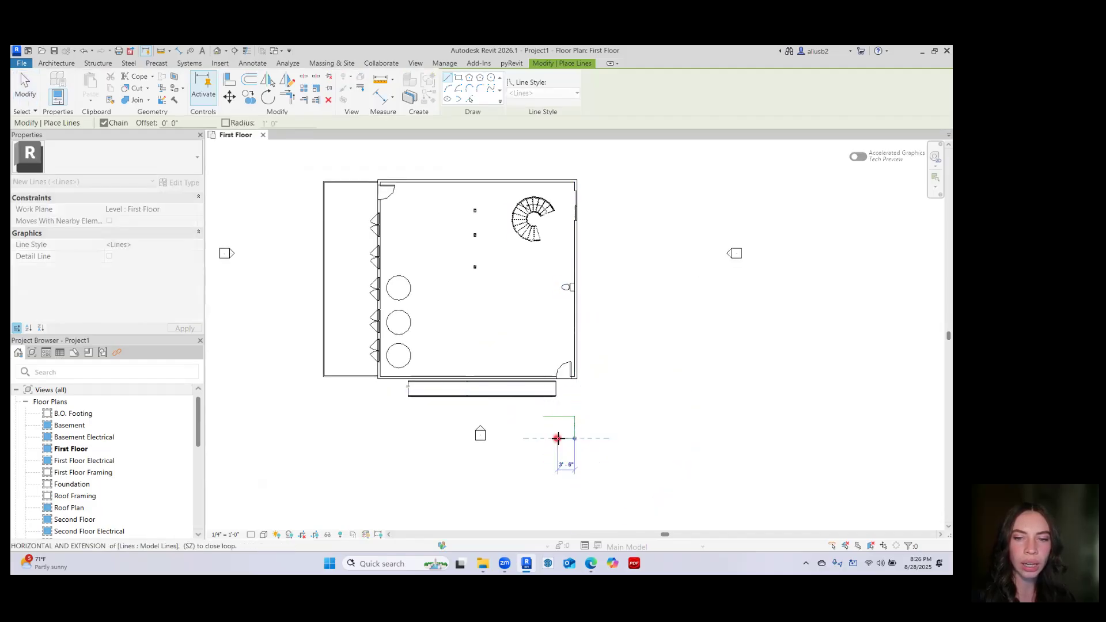
left_click(543, 439)
left_click(543, 417)
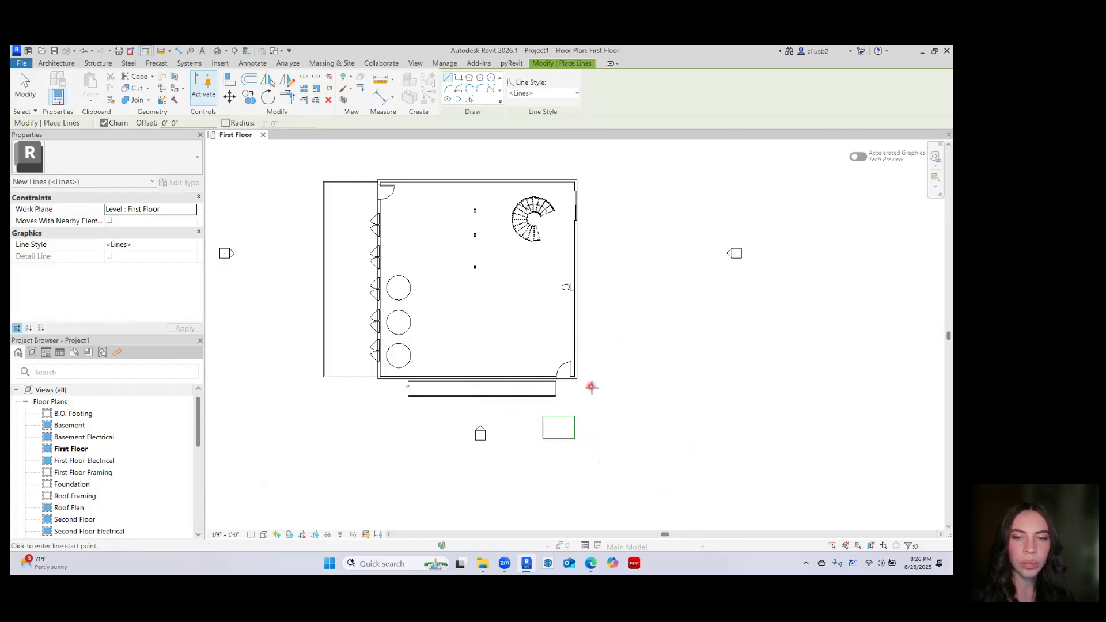
key("Escape")
key("Escape")
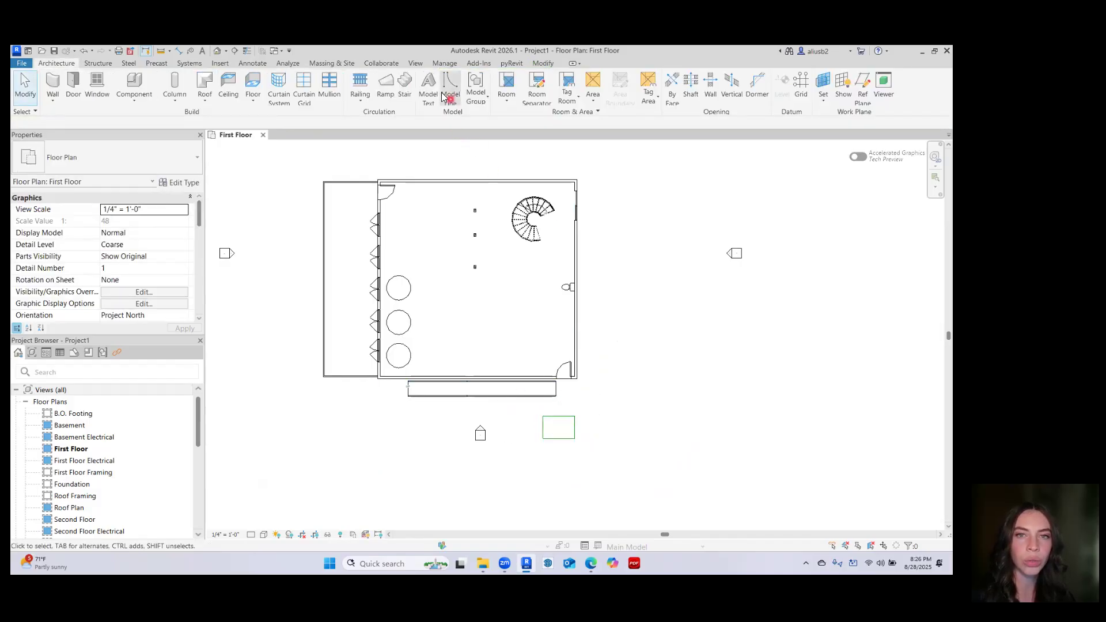
Open the default 3D view and hide the room's GWB on Furring ceiling element in that view
left_click(218, 52)
middle_click_drag(480, 433, 616, 213, "shift")
scroll(645, 415, "up", 1)
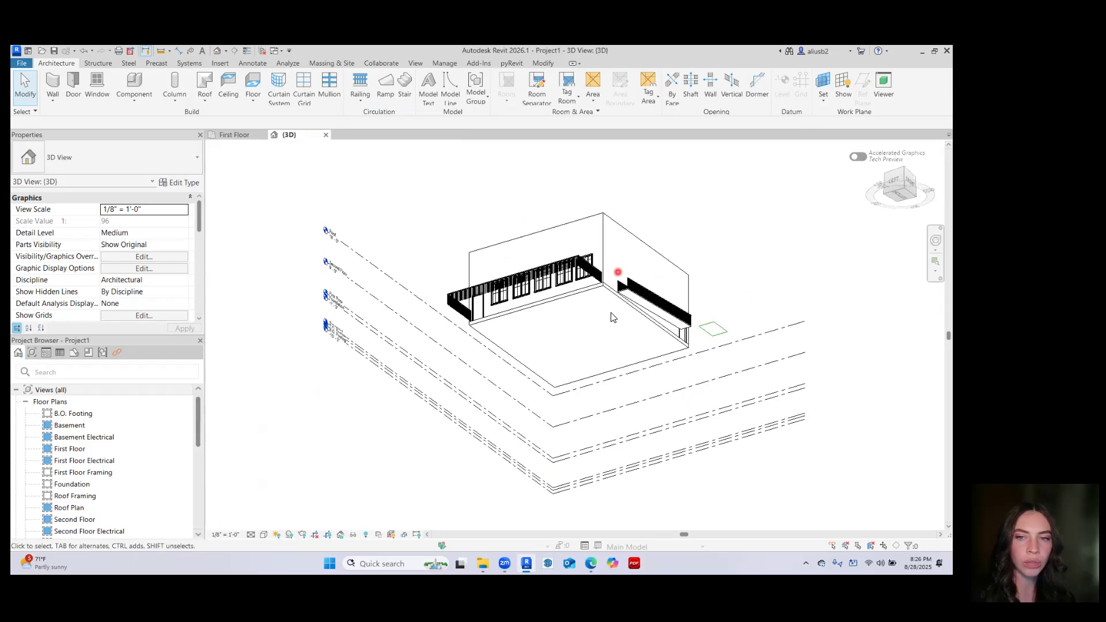
middle_click_drag(620, 376, 558, 452, "shift")
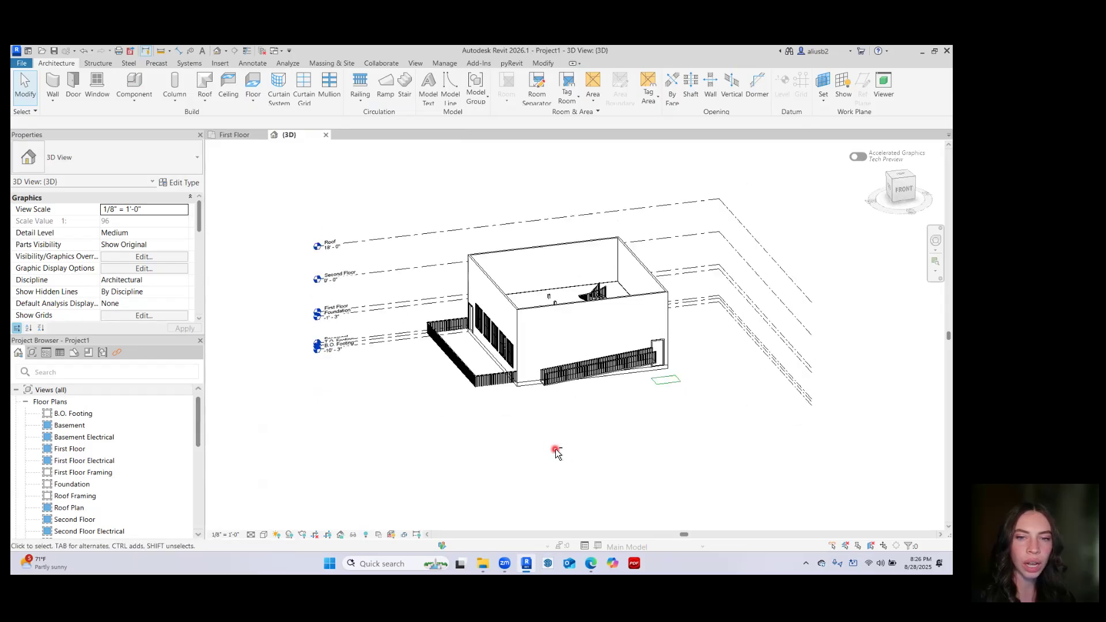
middle_click_drag(632, 376, 588, 367, "shift")
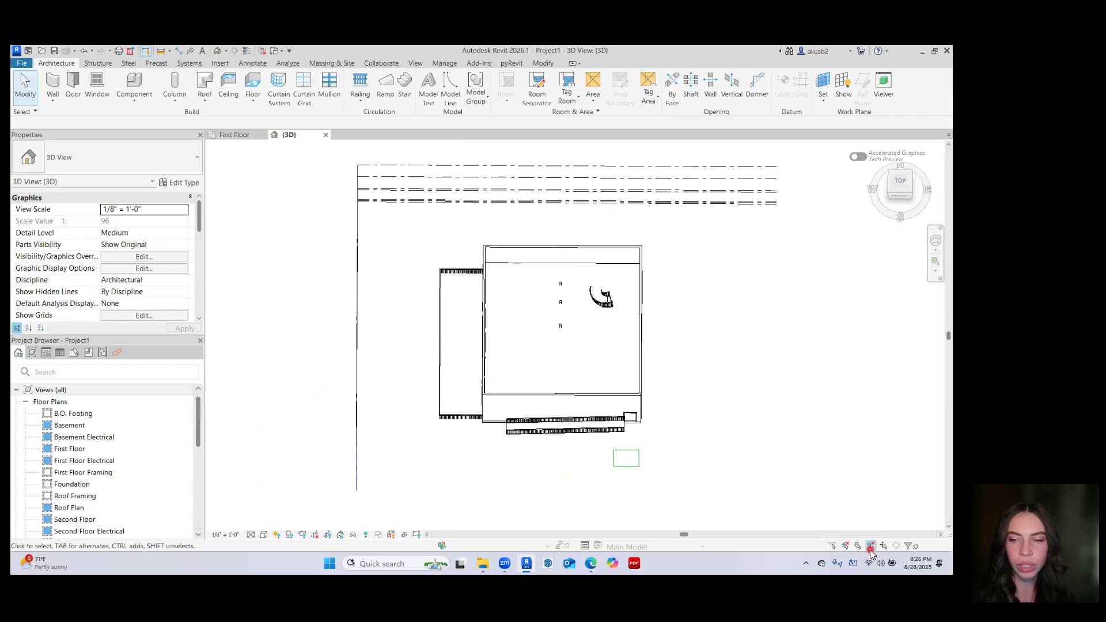
left_click(613, 378)
right_click(613, 377)
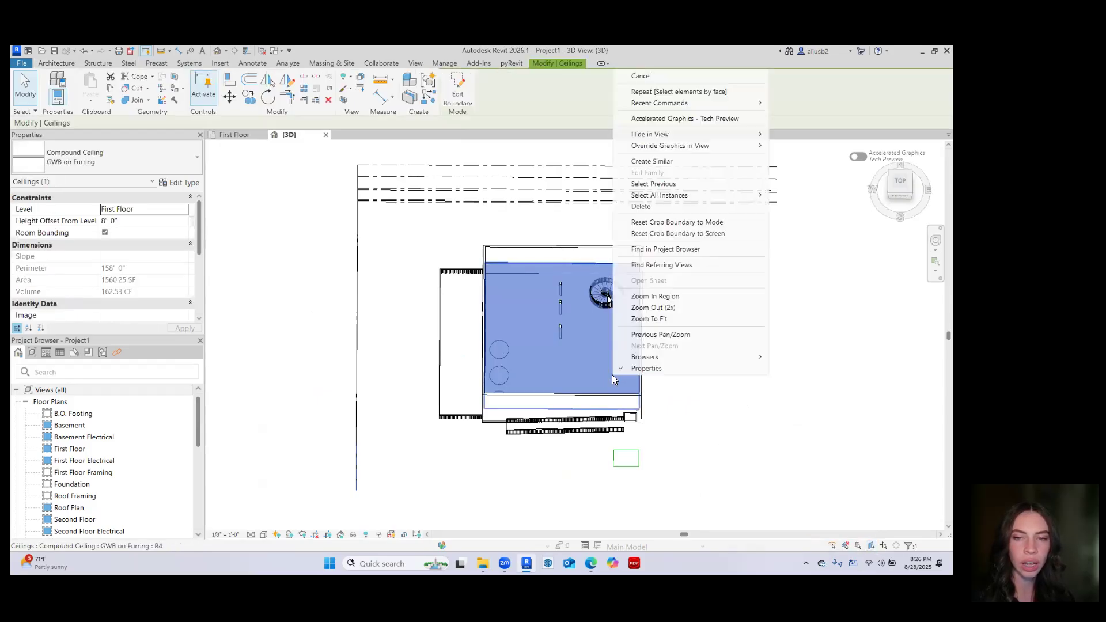
mouse_move(695, 134)
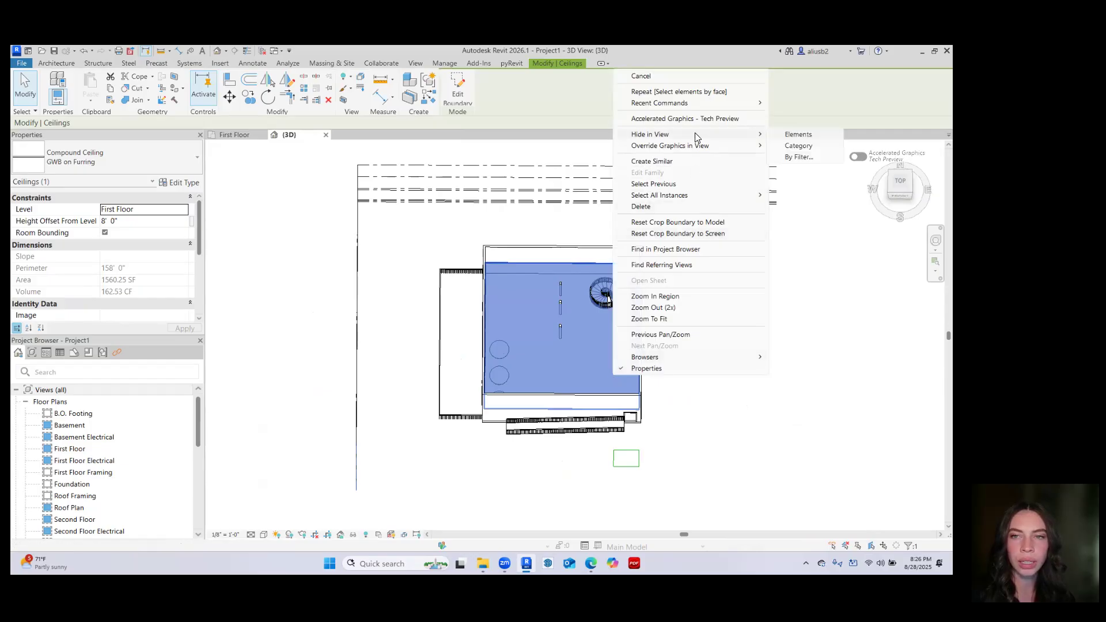
left_click(789, 135)
Examine the room's interior and exterior in 3D with the ceiling hidden, from above and from the ramp side
middle_click_drag(608, 330, 690, 231, "shift")
scroll(578, 320, "up", 5)
scroll(577, 321, "down", 5)
scroll(610, 276, "up", 5)
middle_click_drag(614, 292, 679, 247, "shift")
scroll(653, 323, "down", 6)
middle_click_drag(682, 304, 576, 390, "shift")
scroll(576, 339, "up", 2)
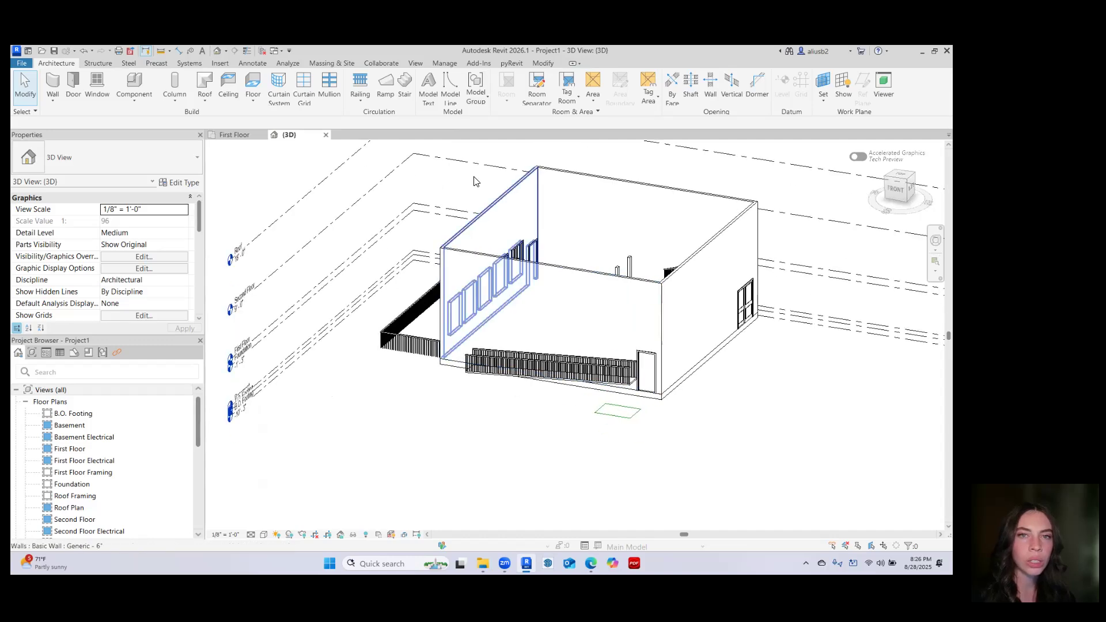
Create 24" Arial model text reading HOTEL and place it flat in front of the ramp
left_click(428, 87)
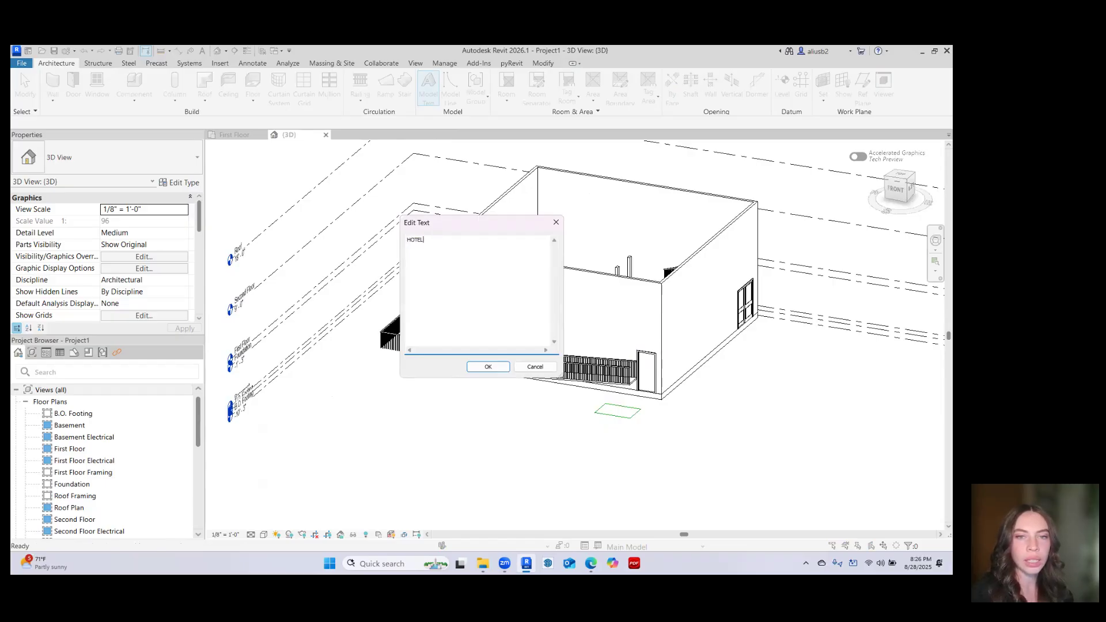
left_click(488, 367)
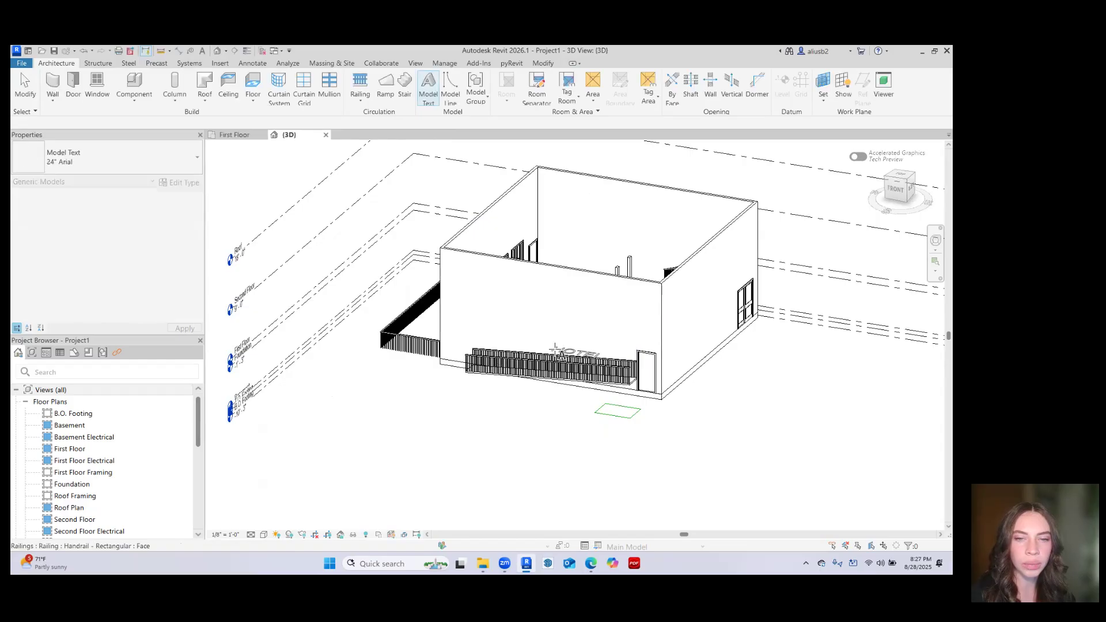
left_click(528, 411)
Rehost the HOTEL model text onto the outer face of the front wall, above the door and ramp
middle_click_drag(586, 410, 517, 442, "shift")
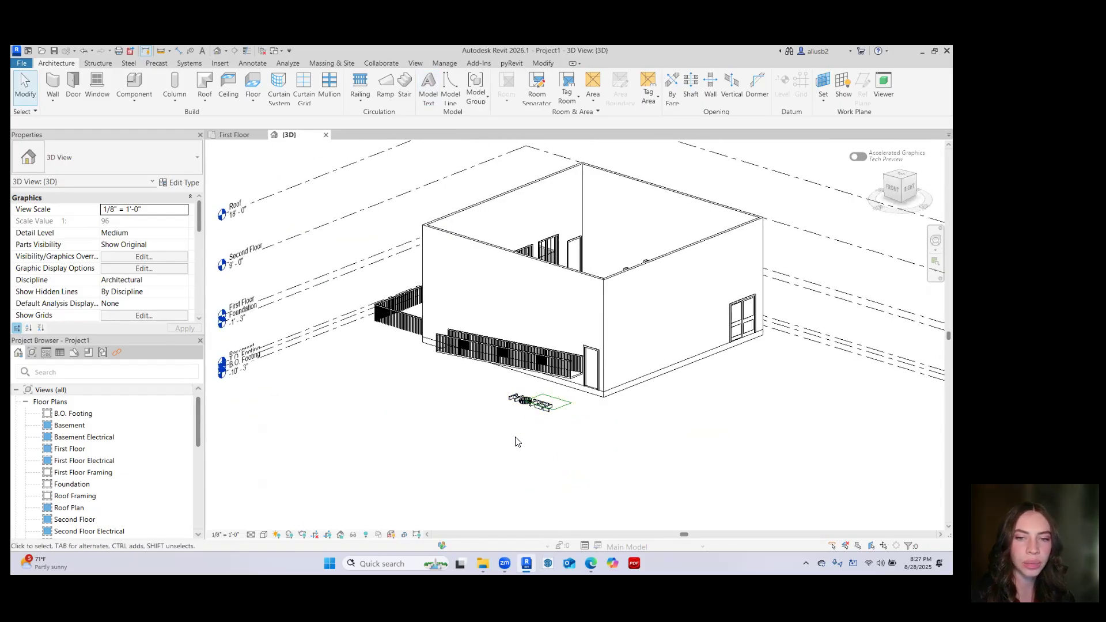
left_click(529, 403)
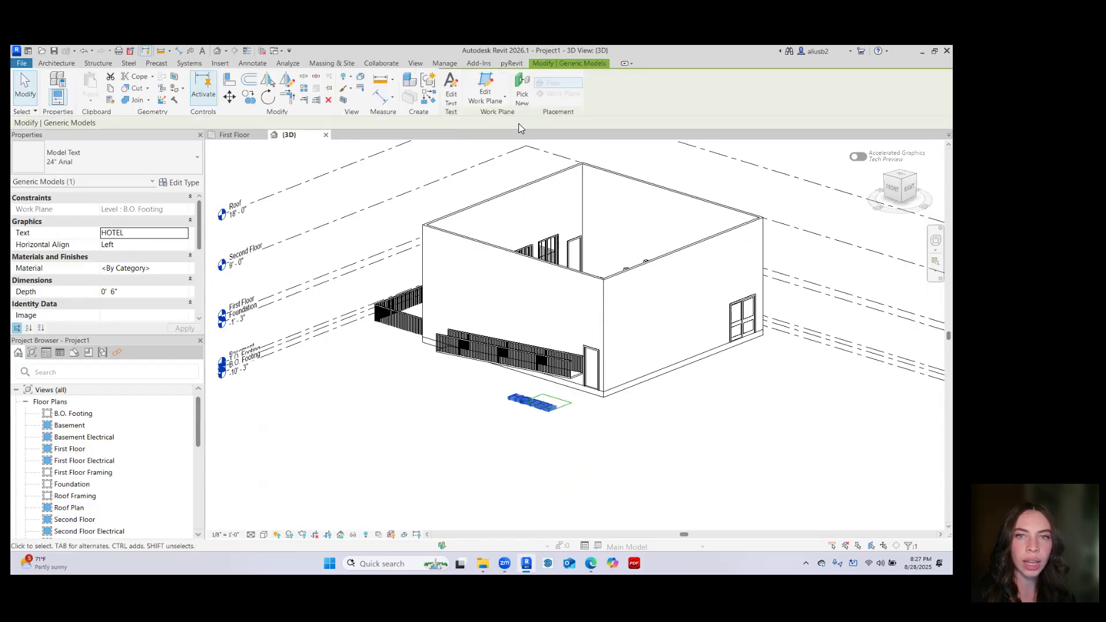
left_click(521, 92)
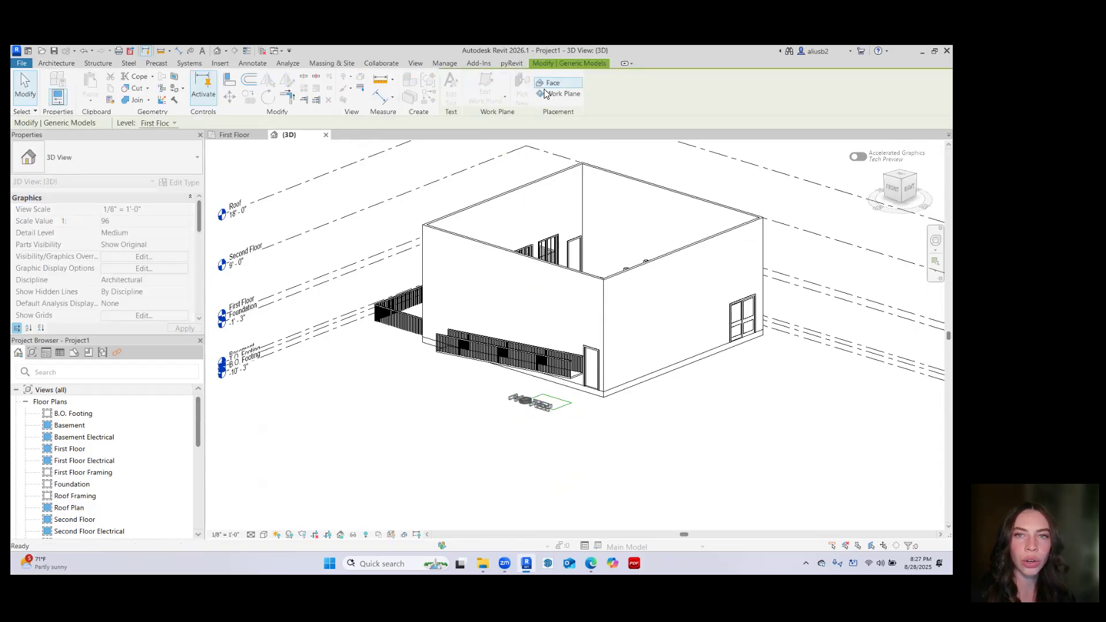
left_click(553, 84)
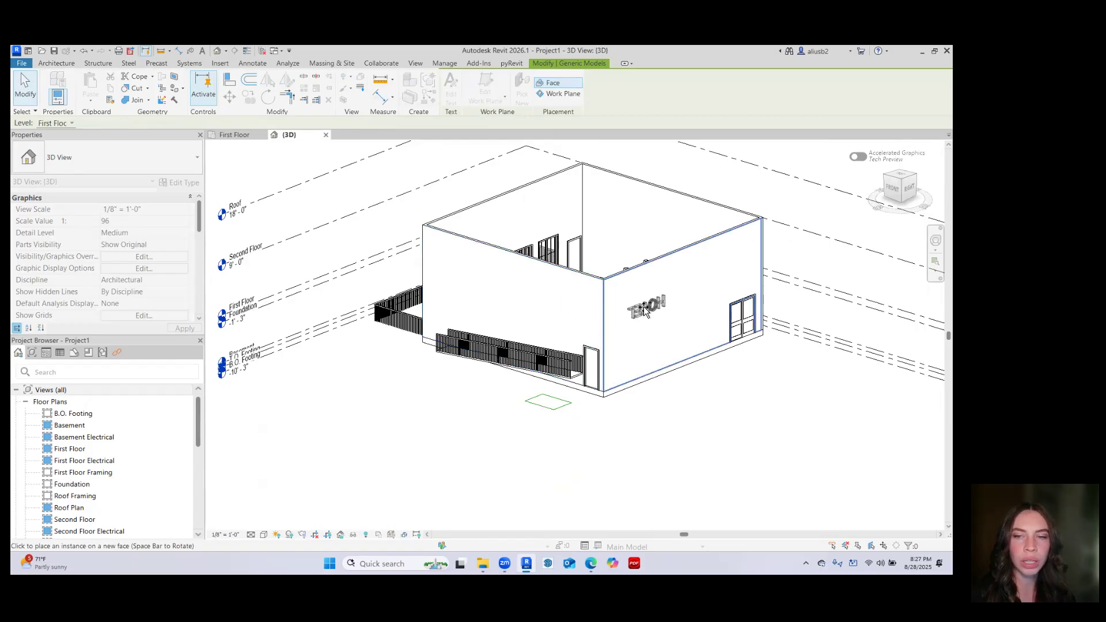
left_click(564, 306)
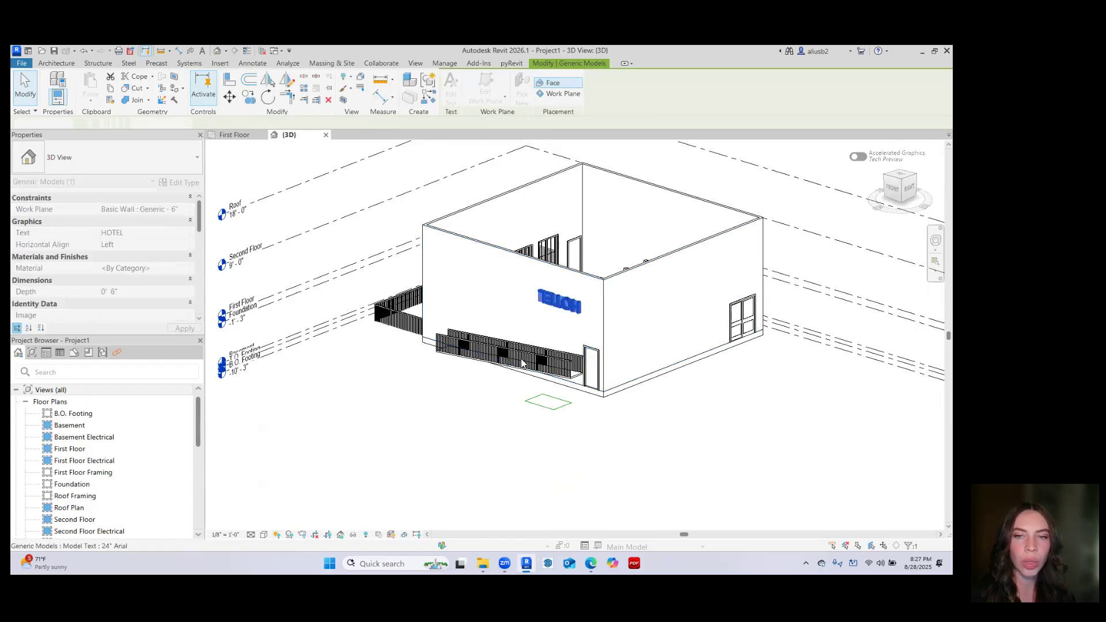
key("Escape")
Rotate the HOTEL model text half a turn on the front wall so it reads upright
middle_click_drag(546, 396, 718, 340, "shift")
middle_click_drag(645, 341, 544, 307)
scroll(545, 307, "up", 3)
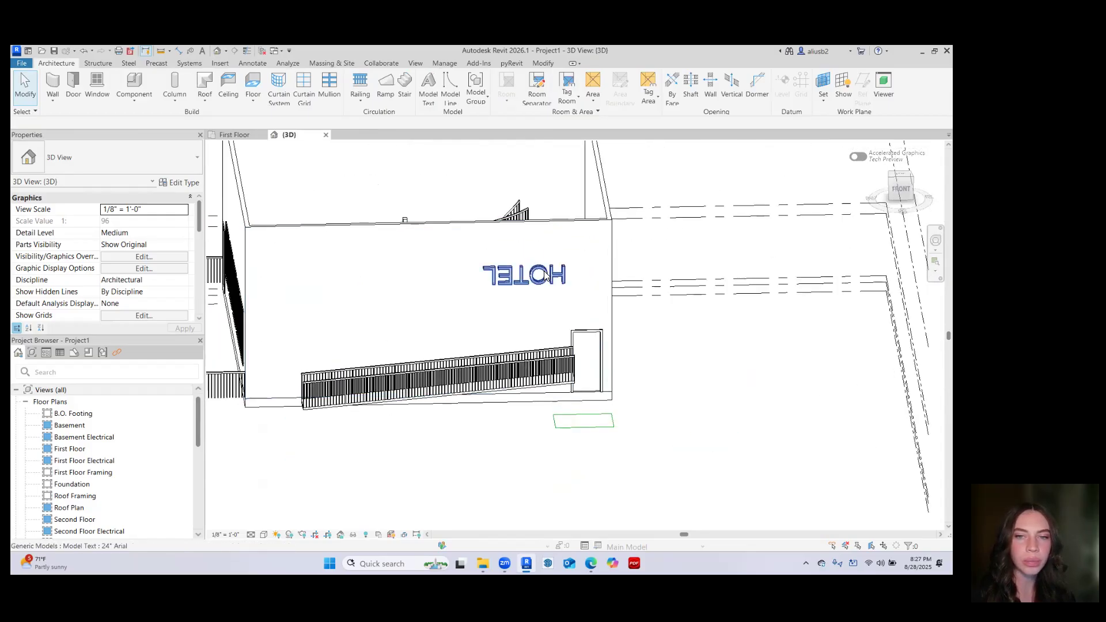
left_click(545, 276)
left_click(268, 99)
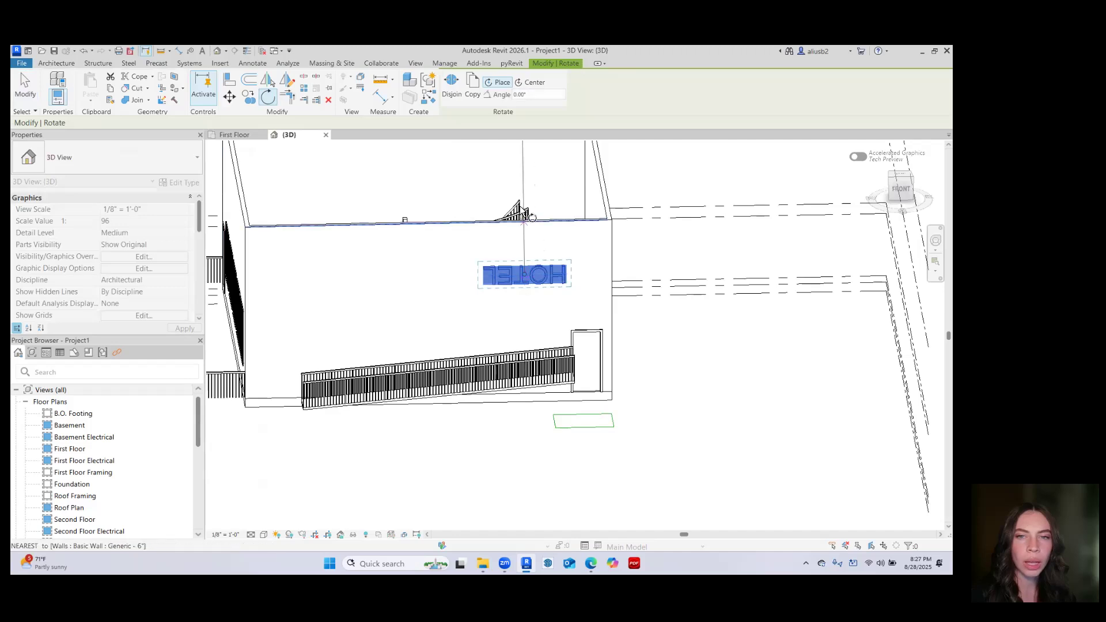
left_click(524, 185)
left_click(520, 484)
left_click(685, 391)
Examine the HOTEL sign on the front wall from several angles and distances
middle_click_drag(674, 329, 583, 313, "shift")
scroll(582, 313, "down", 3)
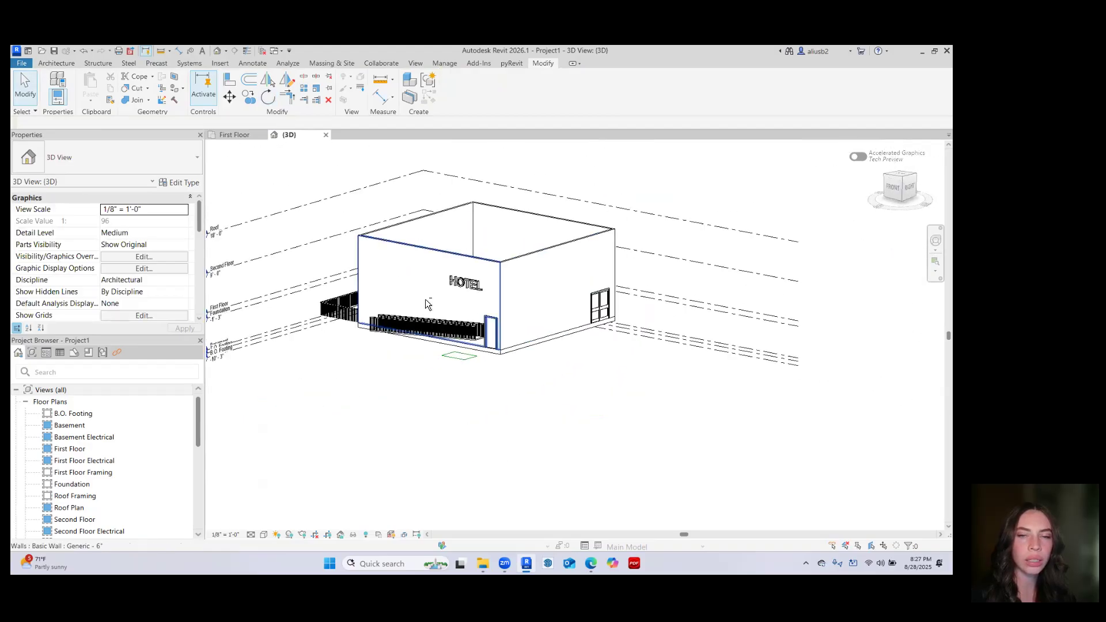
scroll(449, 291, "up", 5)
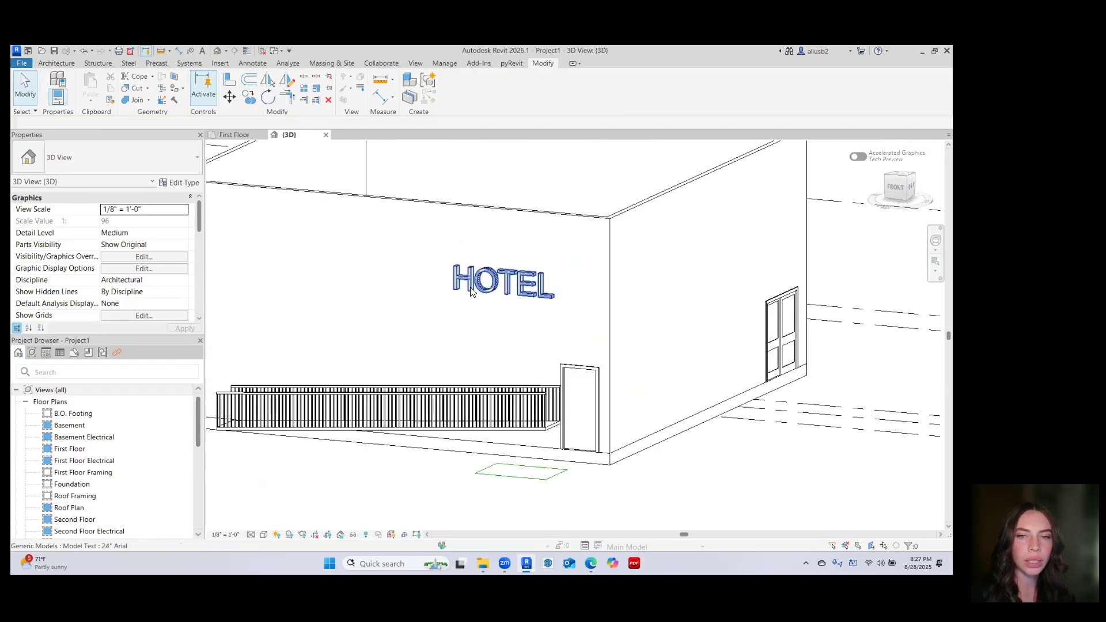
scroll(471, 291, "down", 5)
middle_click_drag(471, 291, 481, 355, "shift")
scroll(536, 300, "up", 4)
scroll(502, 323, "down", 3)
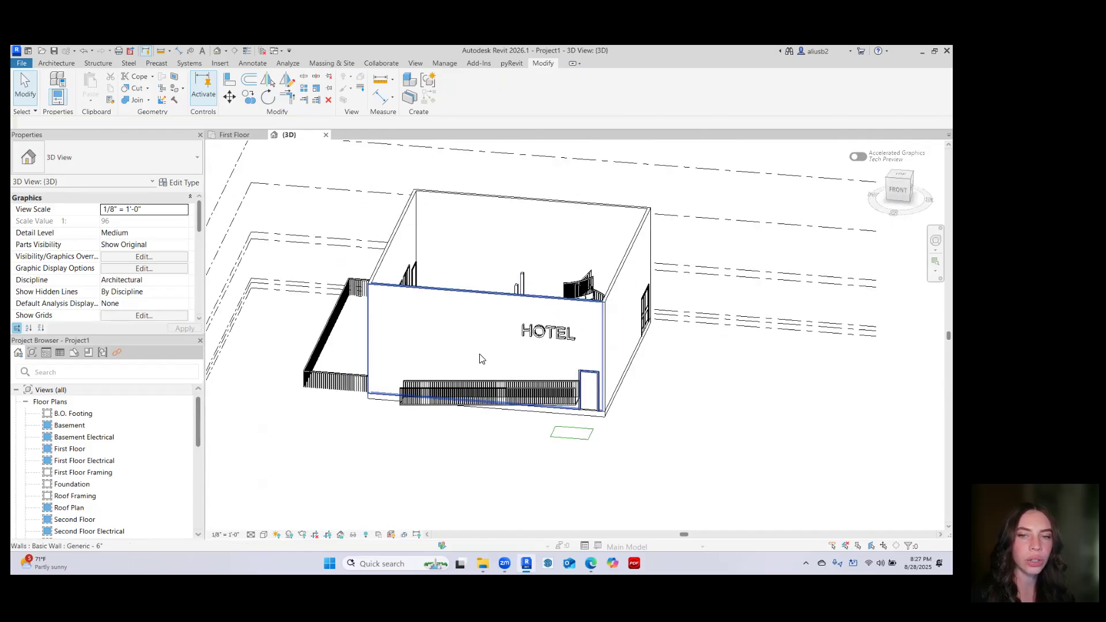
In the First Floor plan, combine the rectangle's four model lines into a model group named BOX
left_click(234, 135)
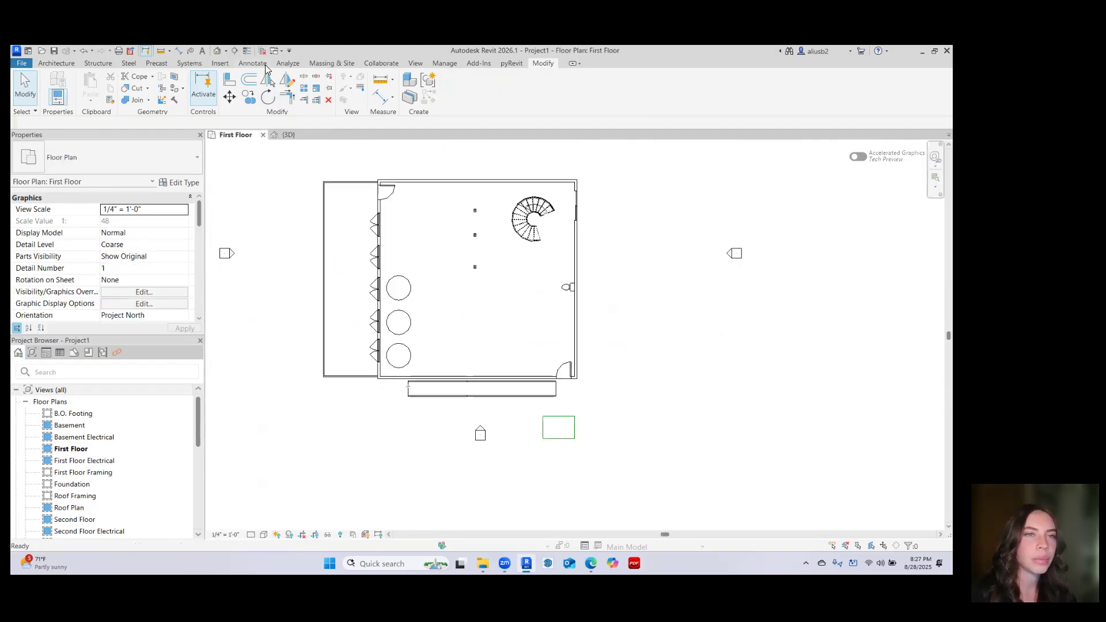
left_click(57, 64)
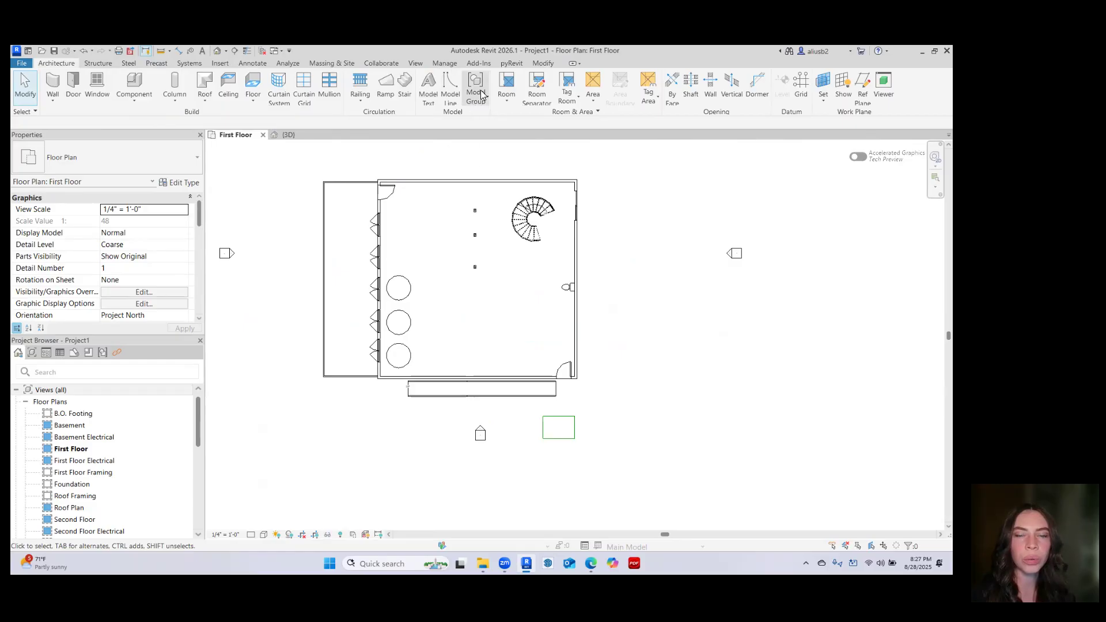
key("Tab")
left_click(576, 440)
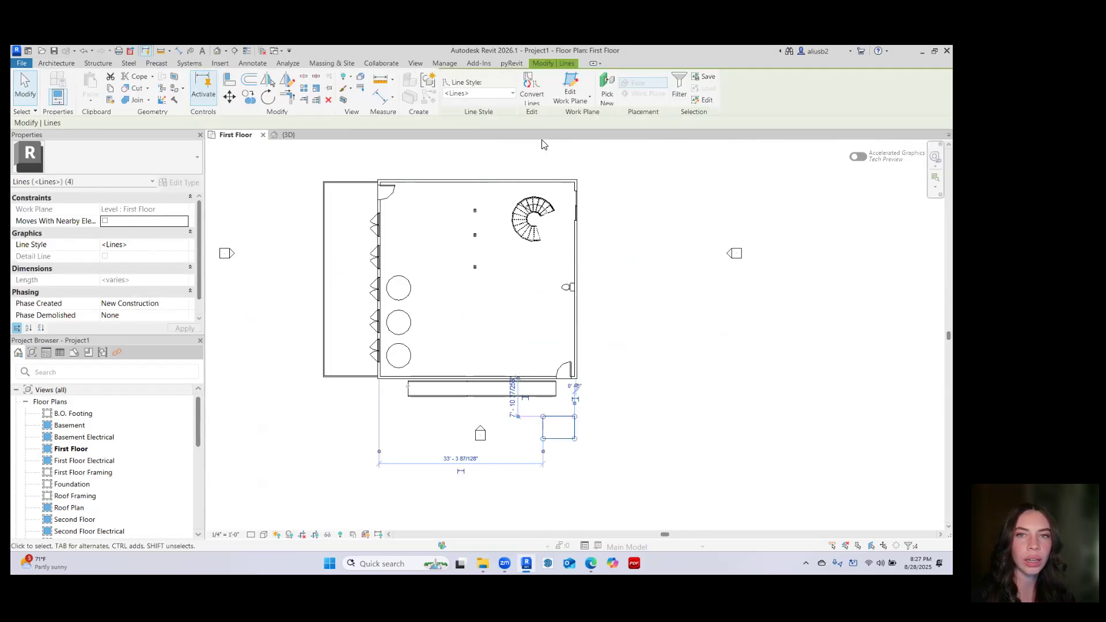
right_click(573, 139)
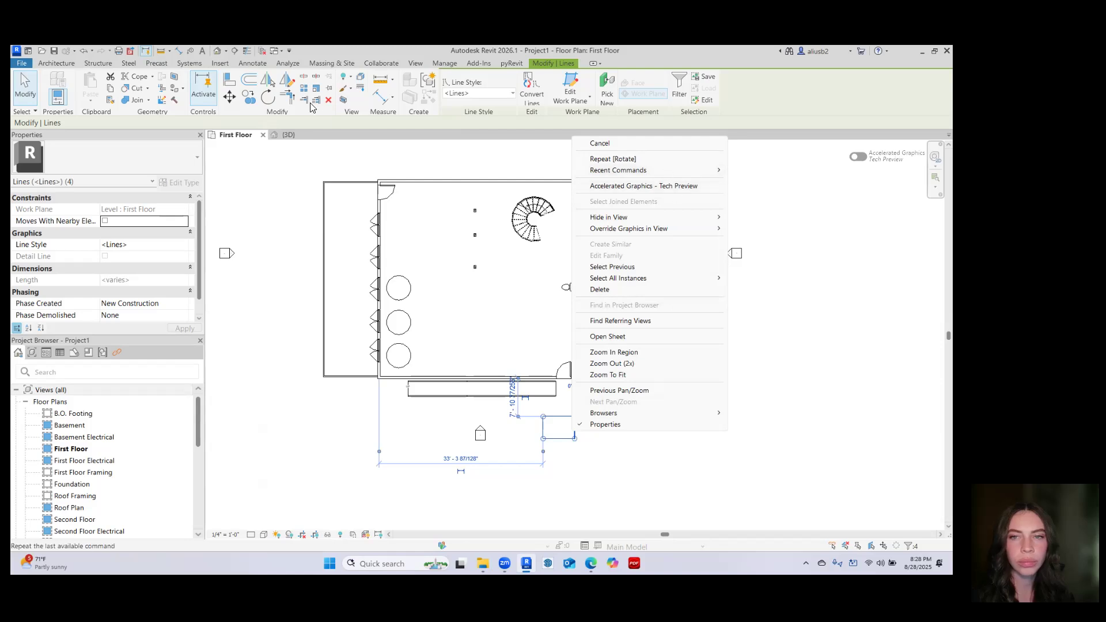
left_click(68, 64)
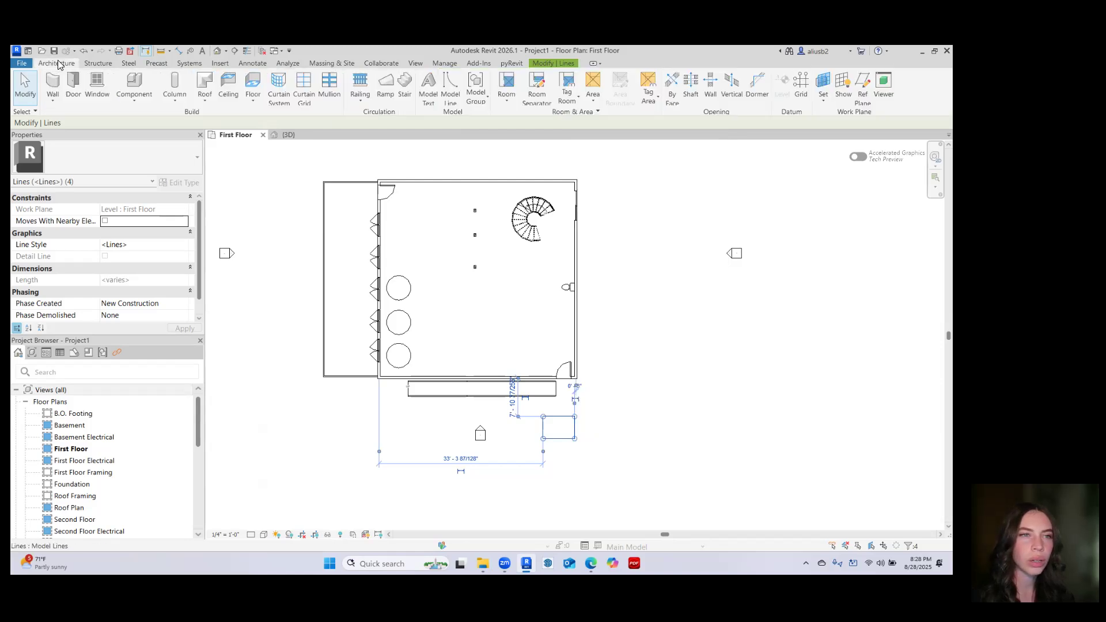
left_click(479, 91)
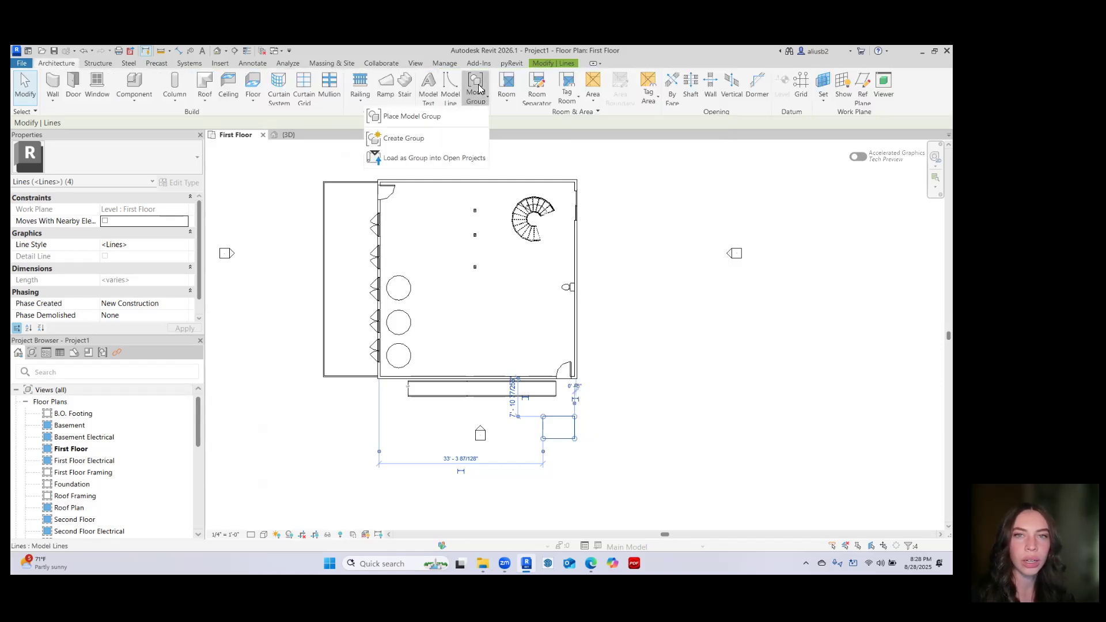
left_click(436, 140)
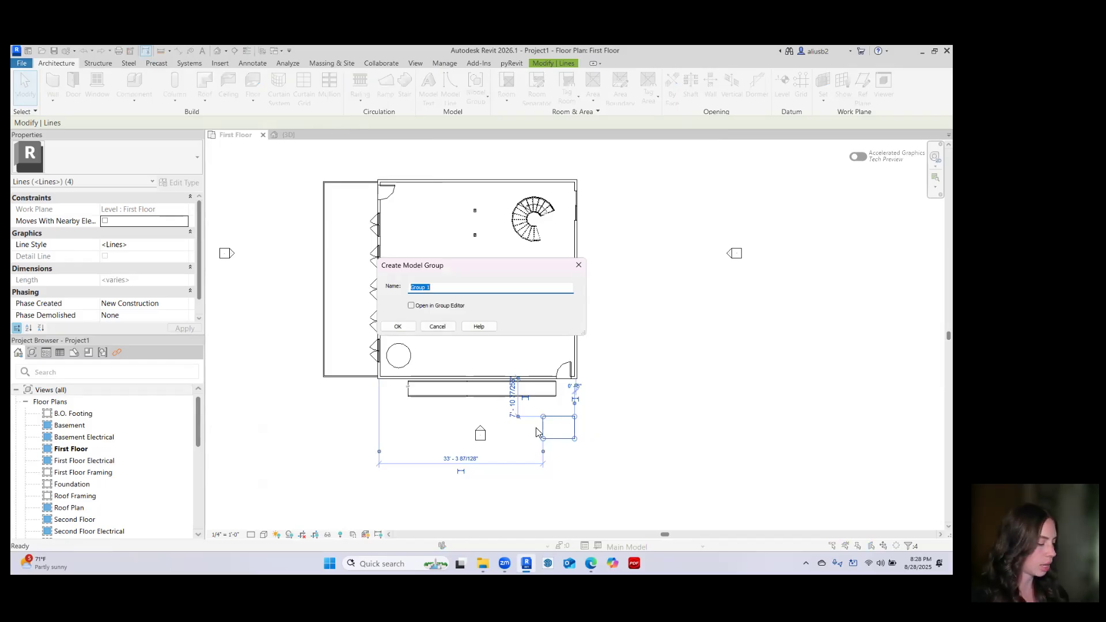
type("BOX")
key("Return")
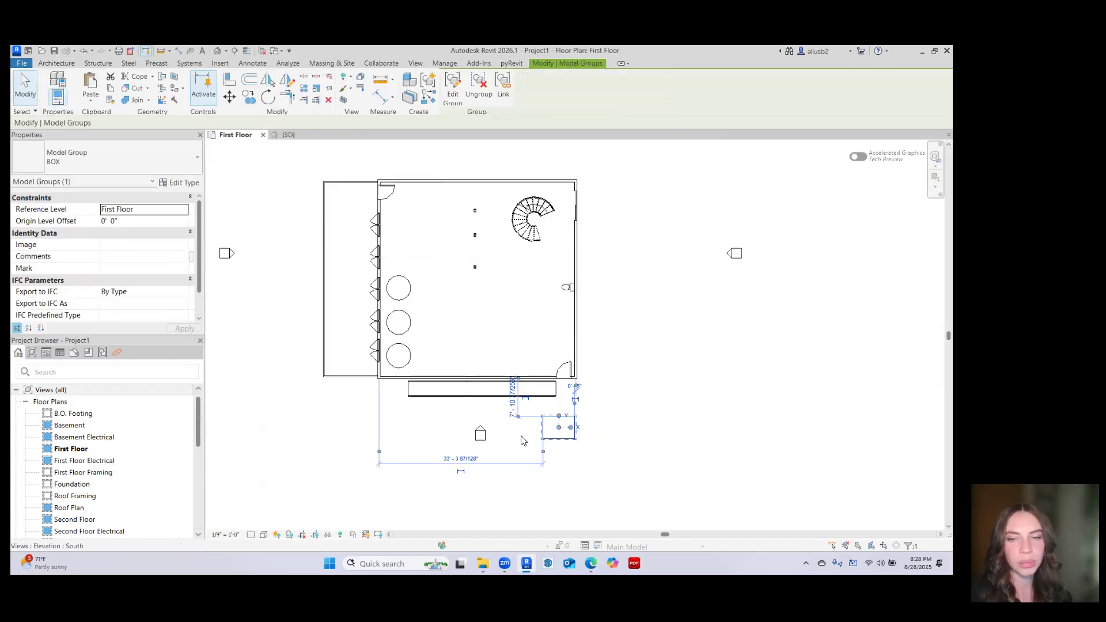
left_click(637, 446)
Try moving the BOX group as one unit to the right, and undo the move
left_click(565, 446)
scroll(568, 444, "up", 3)
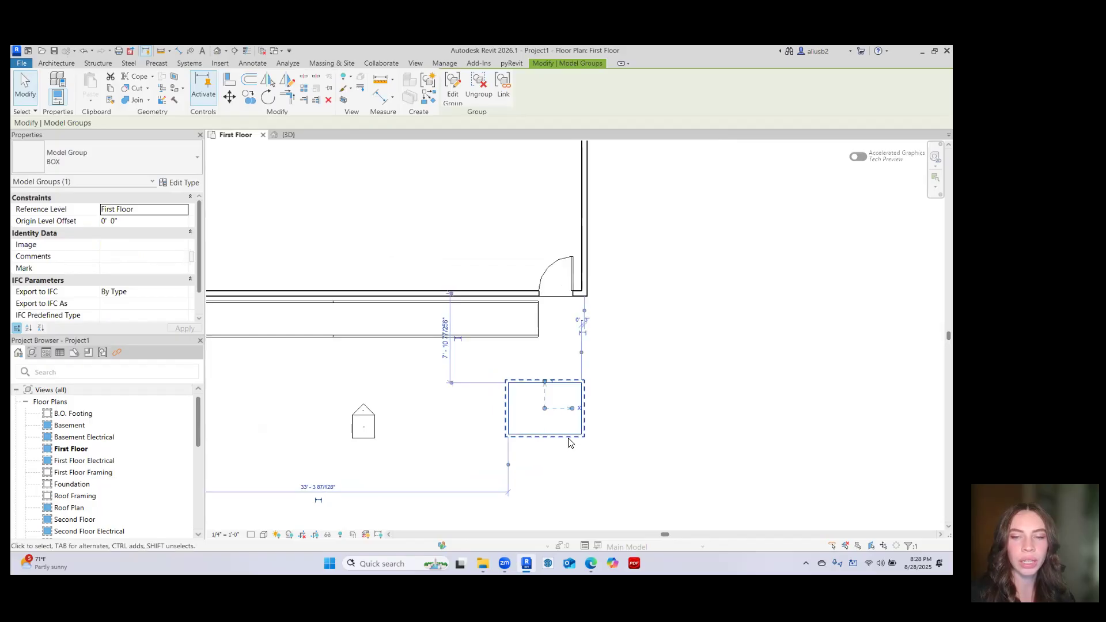
left_click_drag(568, 438, 663, 447)
key("ctrl+z")
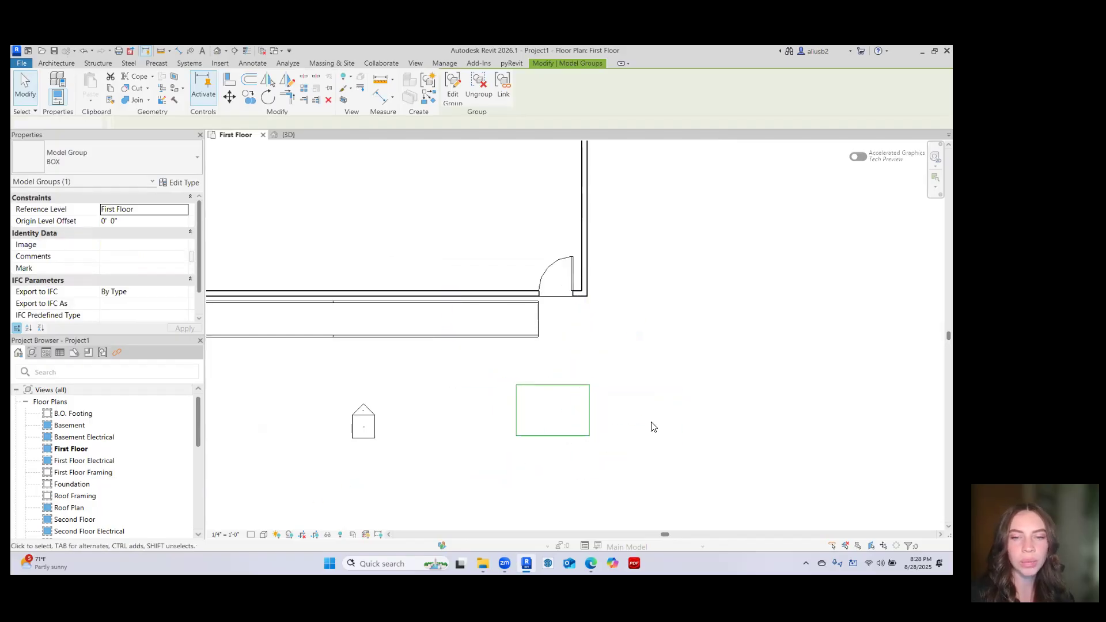
Place a tagged room inside the building's four walls on the First Floor plan
scroll(633, 421, "down", 2)
scroll(579, 414, "down", 1)
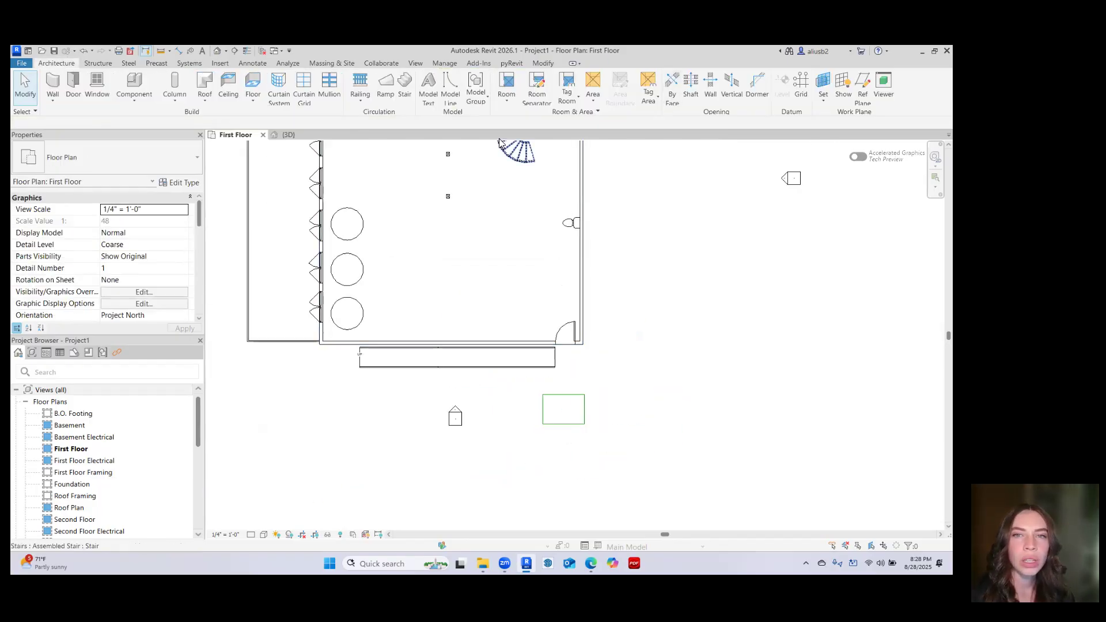
middle_click_drag(679, 314, 684, 375)
scroll(670, 404, "down", 1)
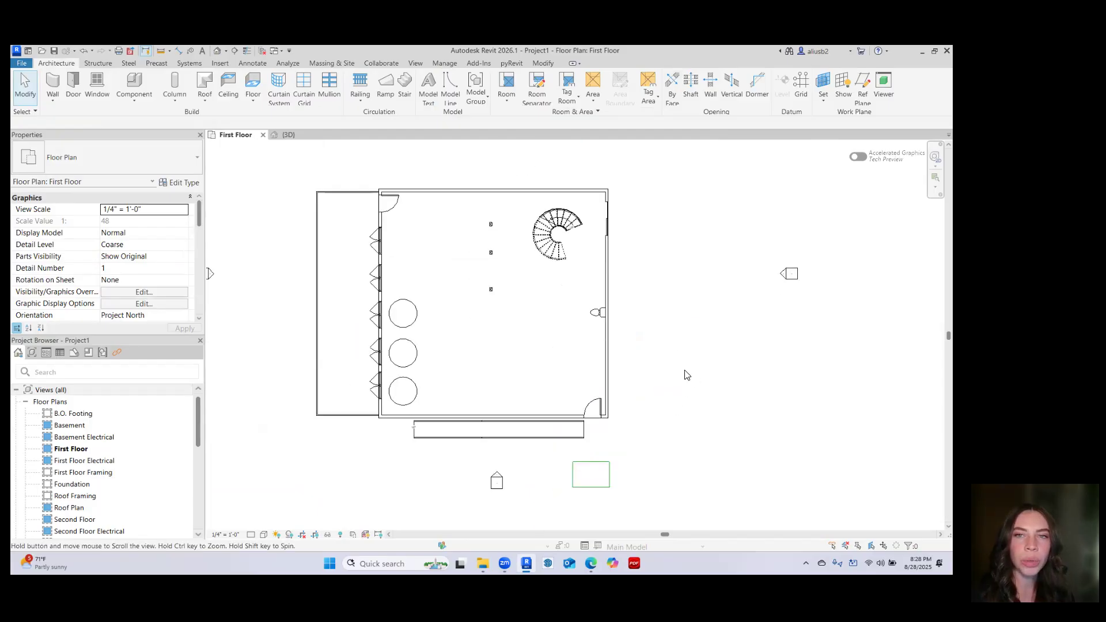
left_click(507, 86)
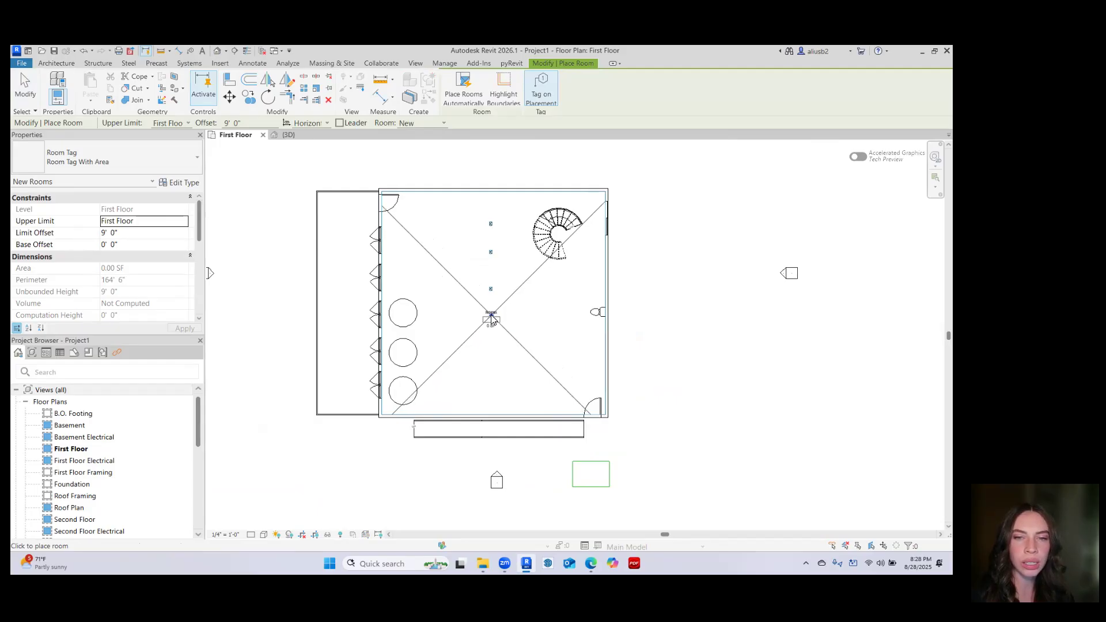
left_click(491, 320)
key("Escape")
key("Escape")
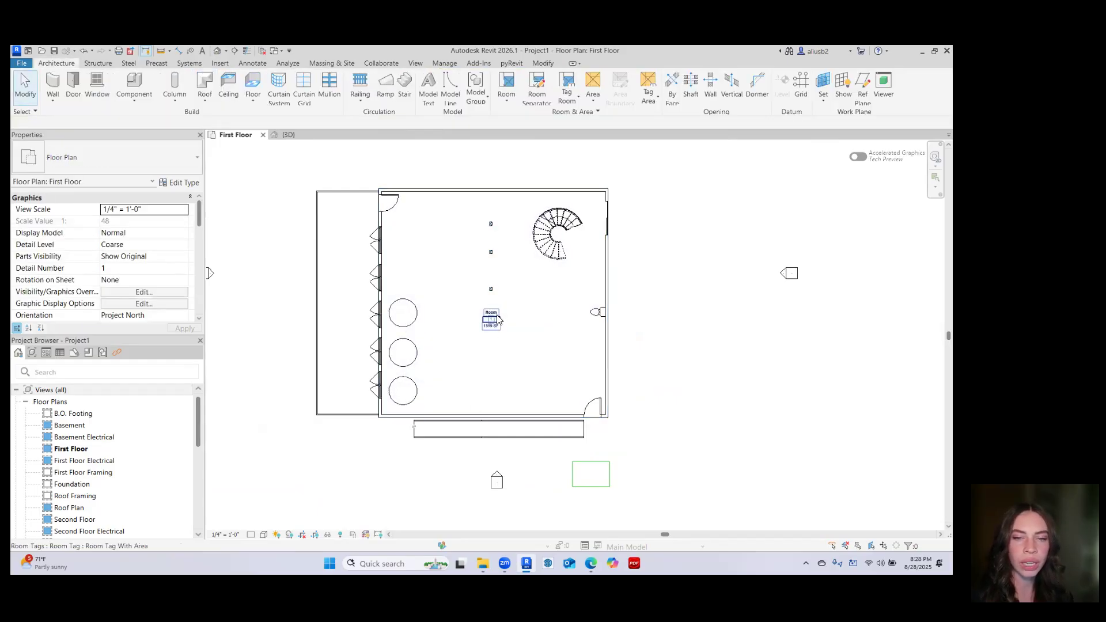
scroll(484, 318, "up", 3)
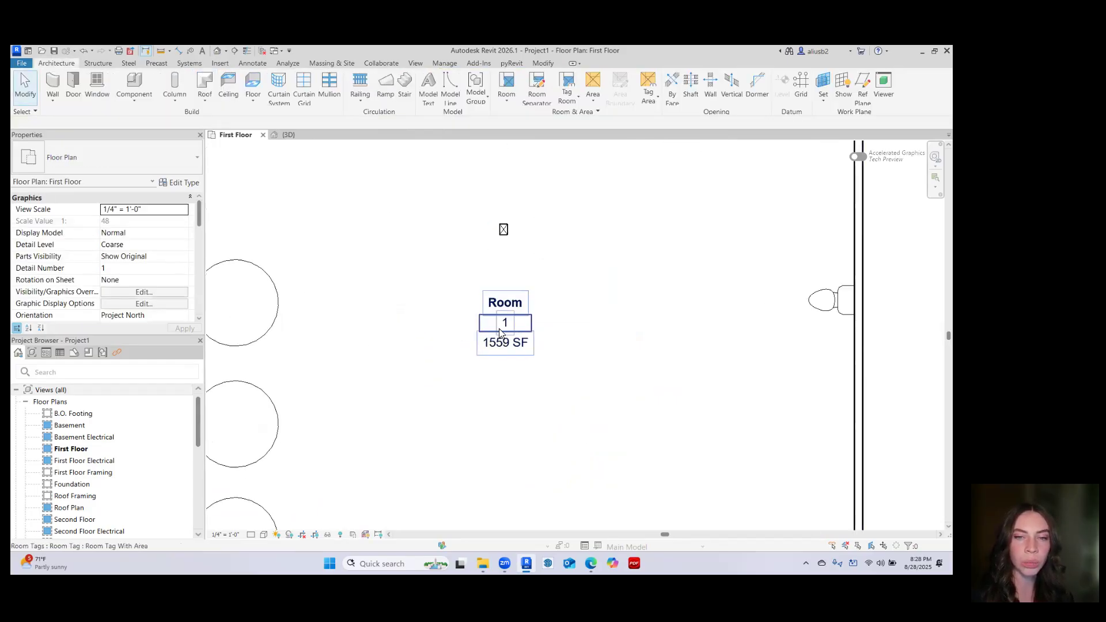
scroll(501, 327, "down", 3)
scroll(501, 330, "up", 3)
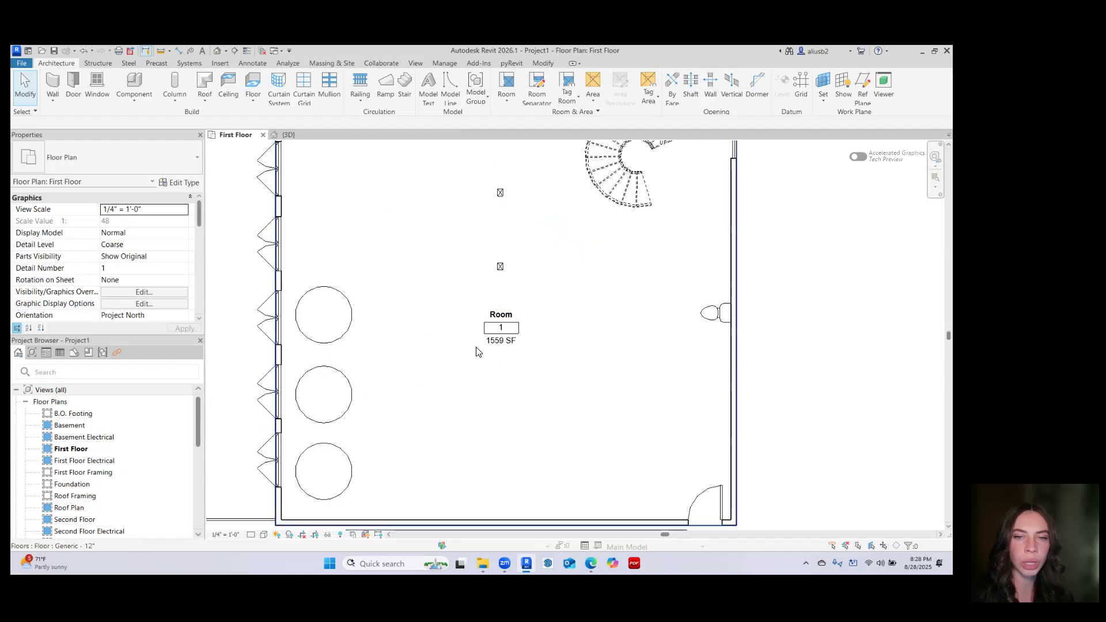
Divide the room with a horizontal room separation line from the west wall to the east wall, just below the room tag
scroll(493, 338, "down", 3)
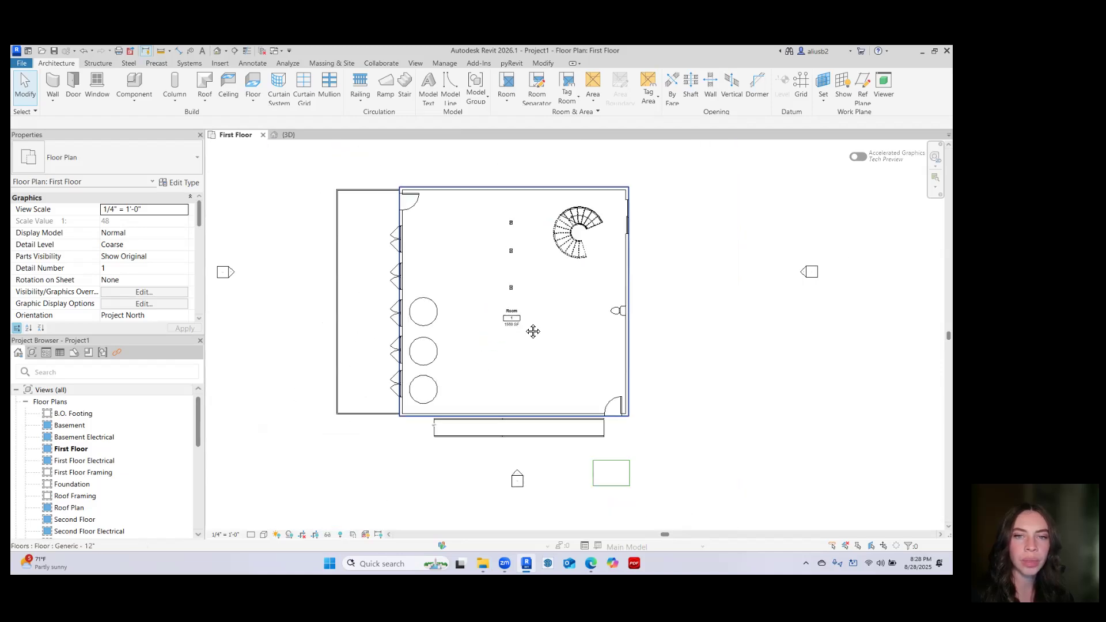
left_click(536, 91)
left_click(377, 355)
left_click(602, 356)
key("Escape")
key("Escape")
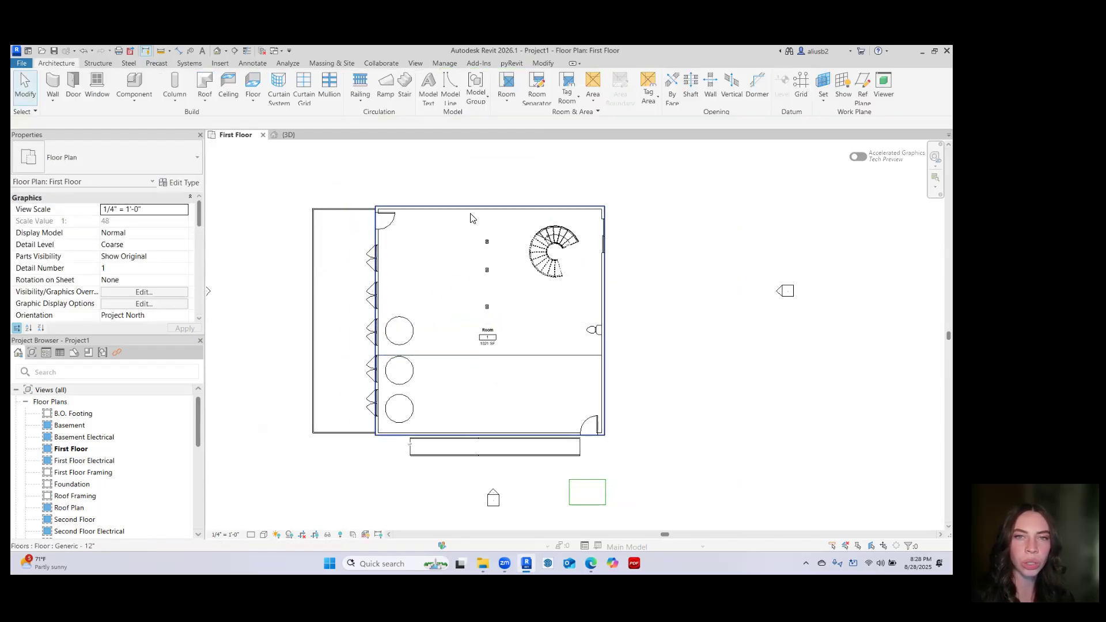
Place a second tagged room in the empty area south of the separation line
left_click(512, 85)
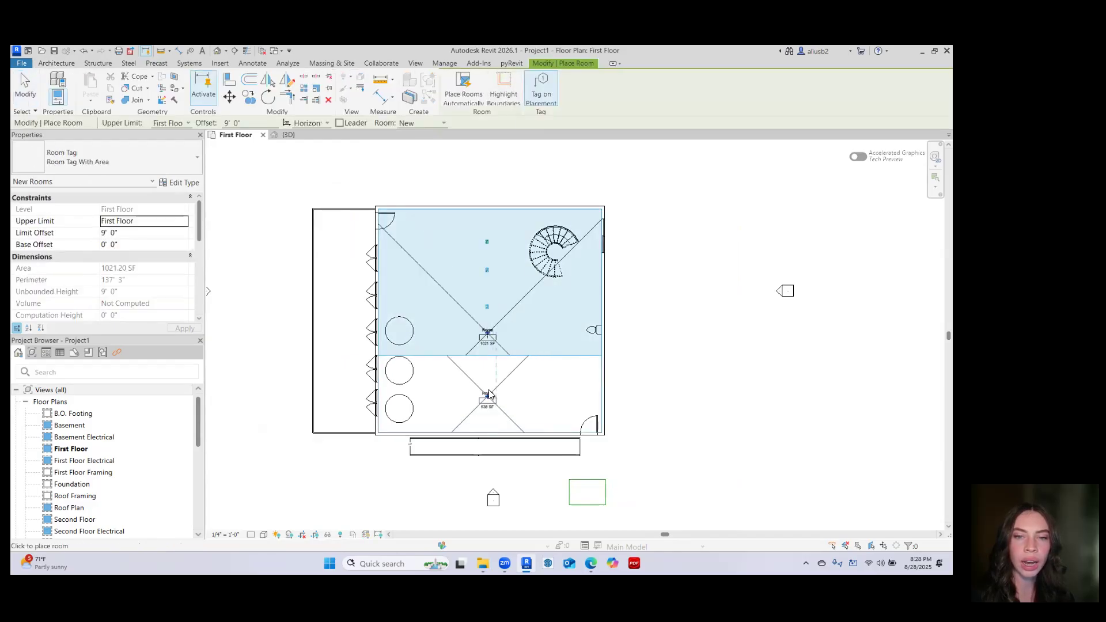
left_click(490, 400)
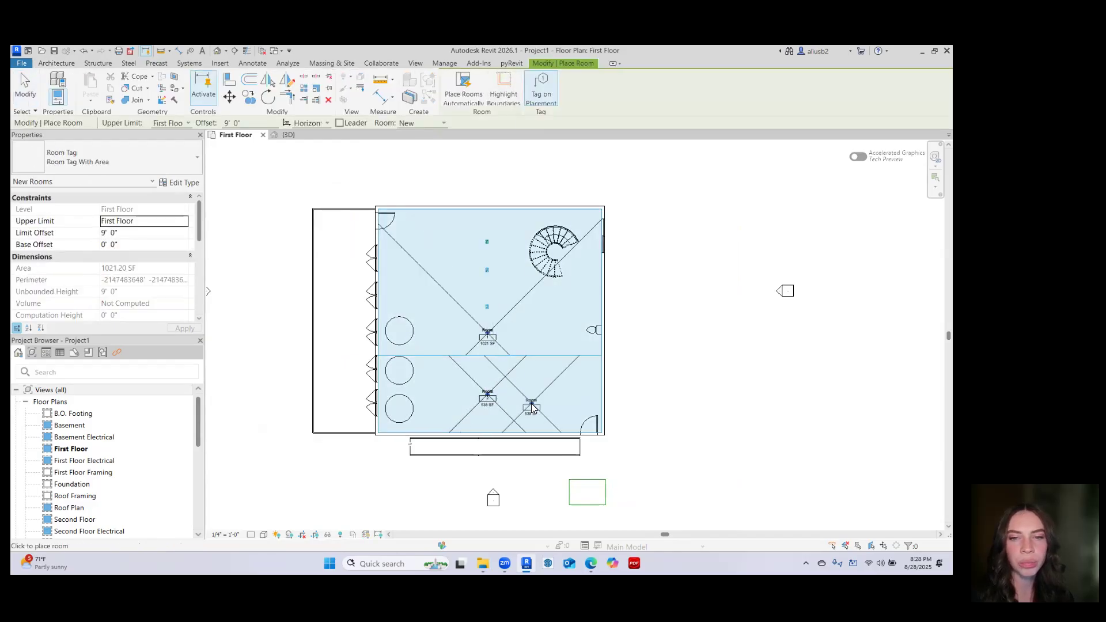
key("Escape")
key("Escape")
Rename the room north of the separation line as LIVING ROOM
scroll(495, 340, "up", 3)
left_click(482, 324)
left_click(478, 323)
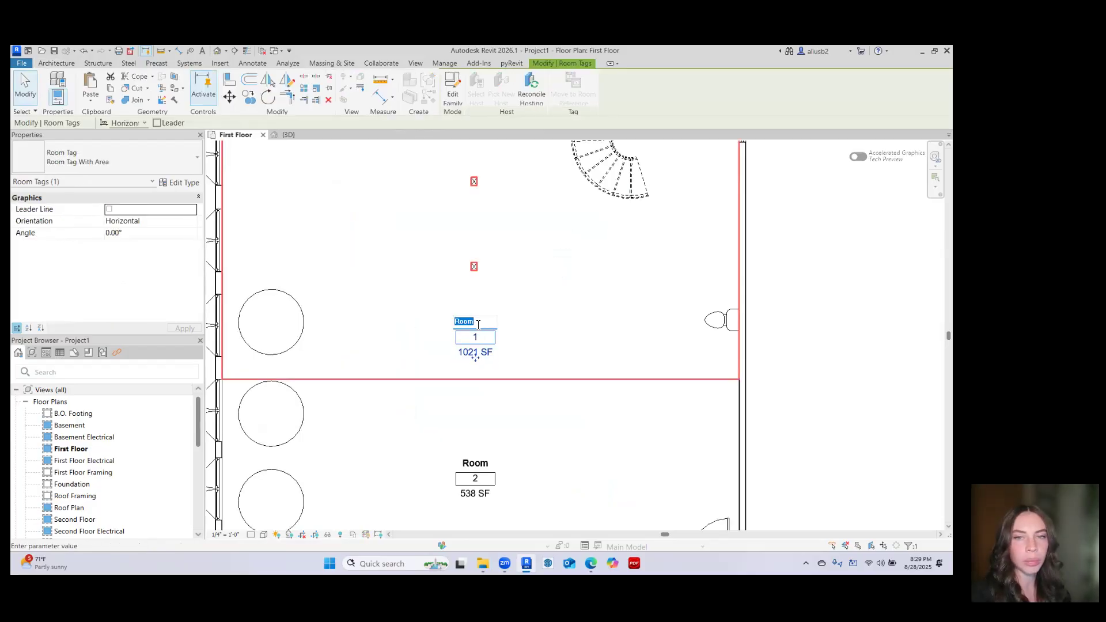
type("LIVING")
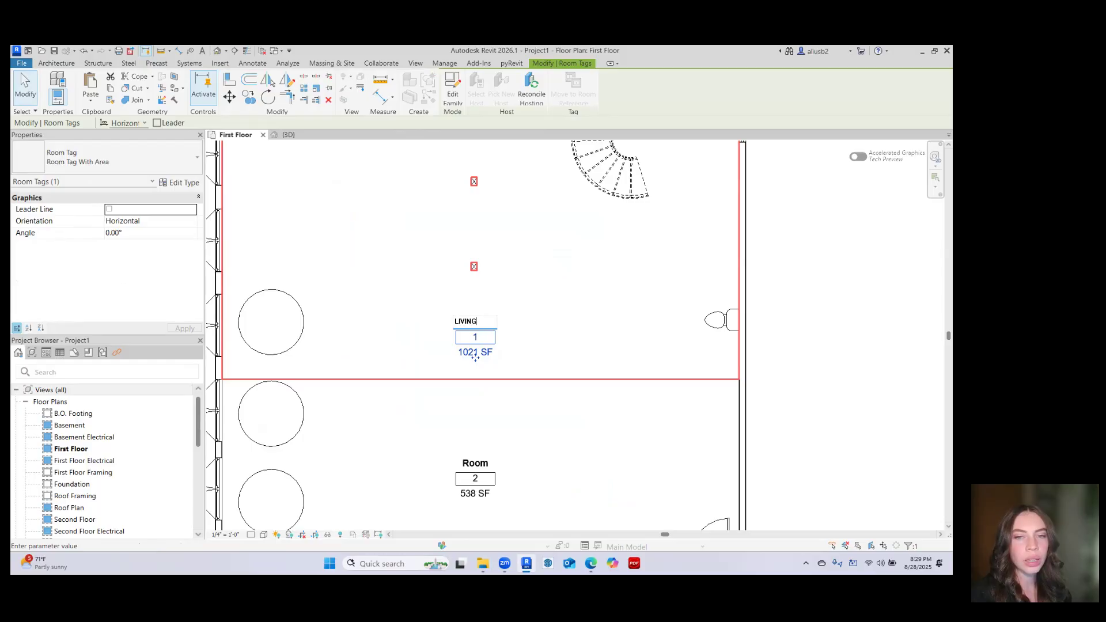
type(" ROOM")
left_click(575, 324)
Rename the room south of the separation line as BEDROOM
middle_click_drag(514, 386, 514, 340)
left_click(473, 416)
left_click(472, 415)
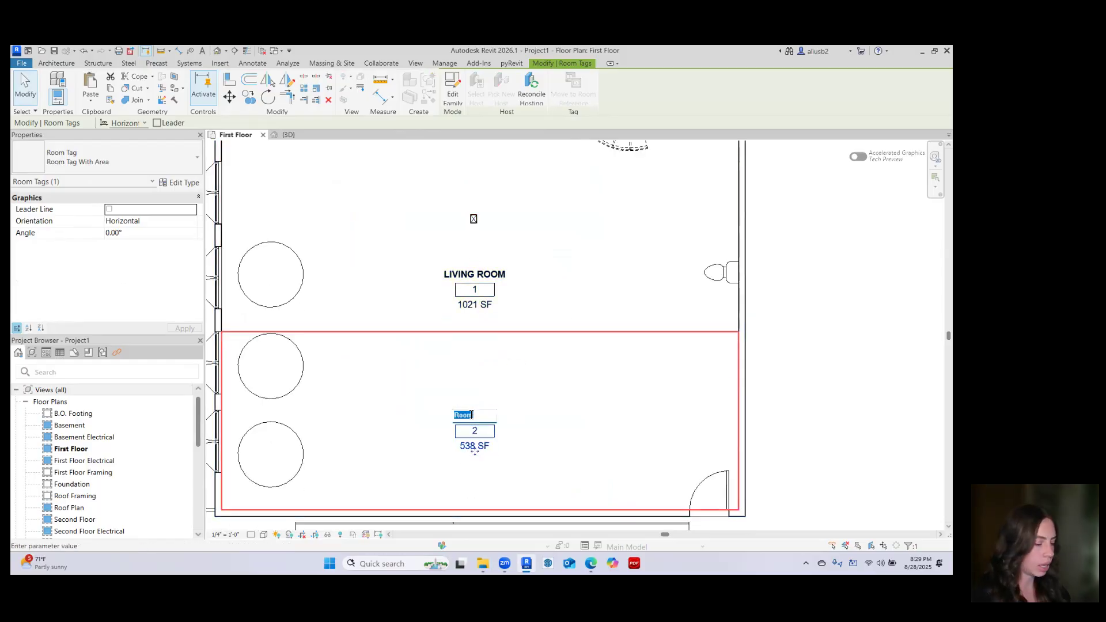
type("BEDROOM")
left_click(561, 404)
Change the name of the BEDROOM room to KITCHEN
scroll(558, 403, "down", 3)
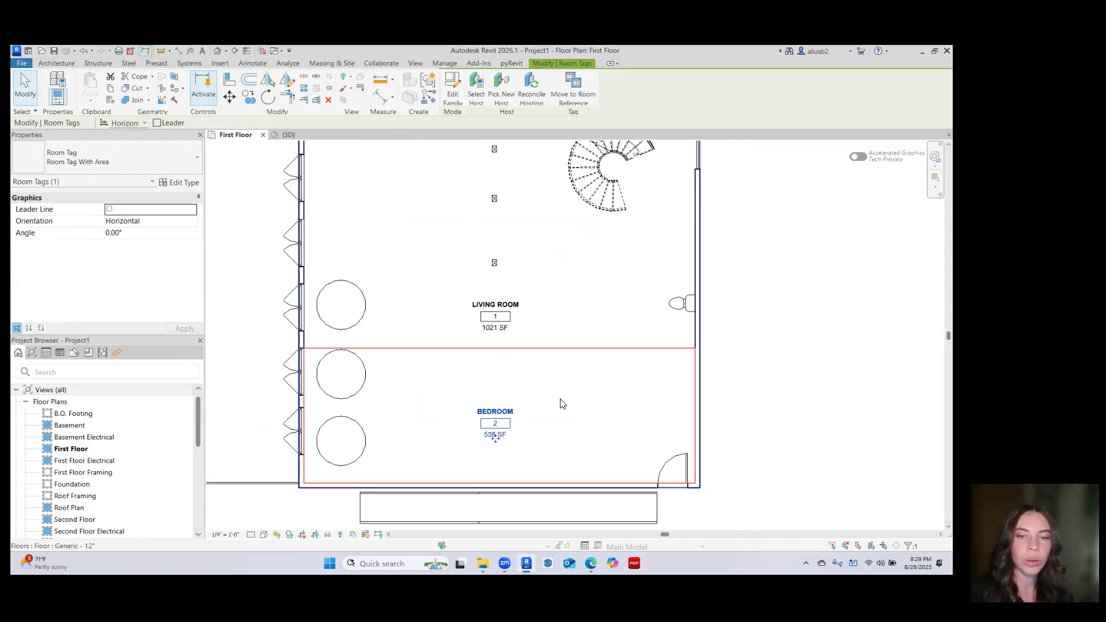
middle_click_drag(515, 378, 488, 345)
left_click(478, 377)
type("KITCHEN")
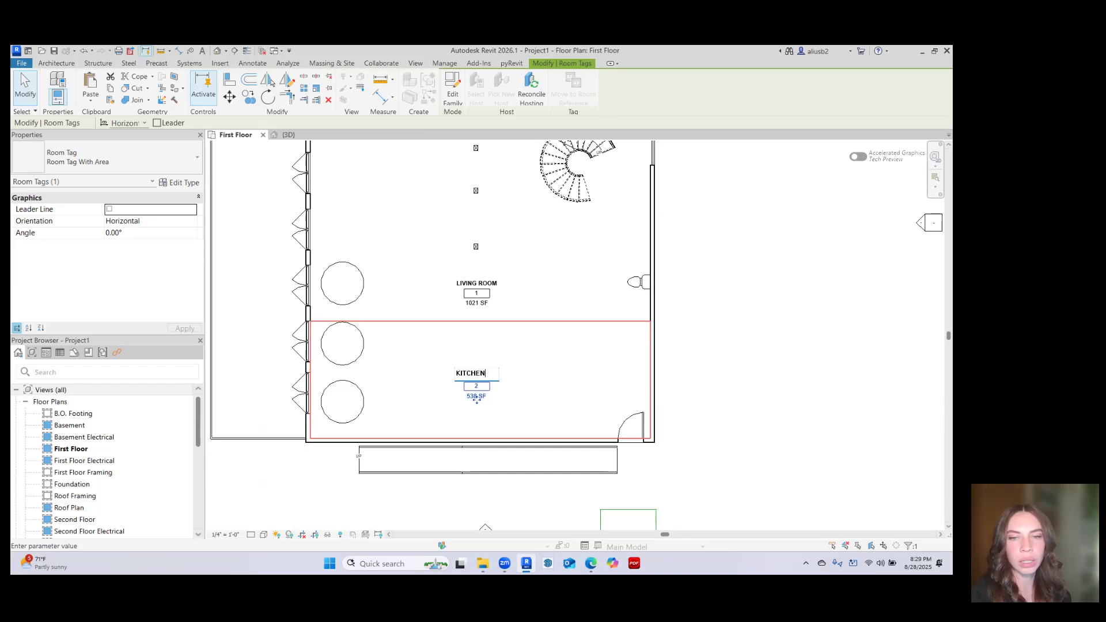
left_click(757, 351)
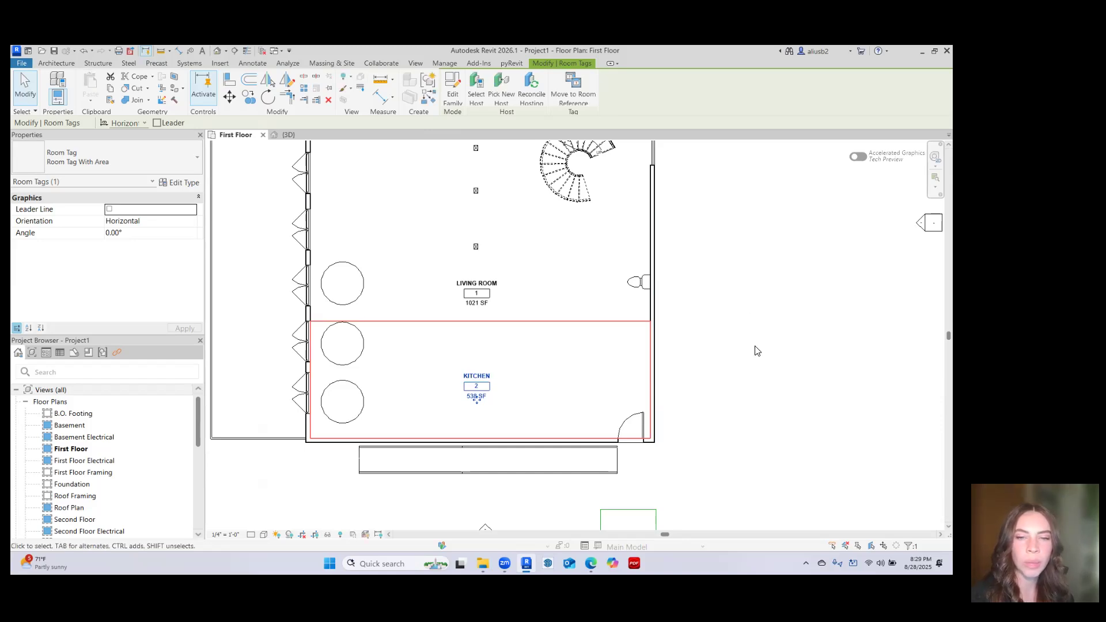
Switch the LIVING ROOM and KITCHEN tags to the plain Room Tag type without the area
left_click(486, 299)
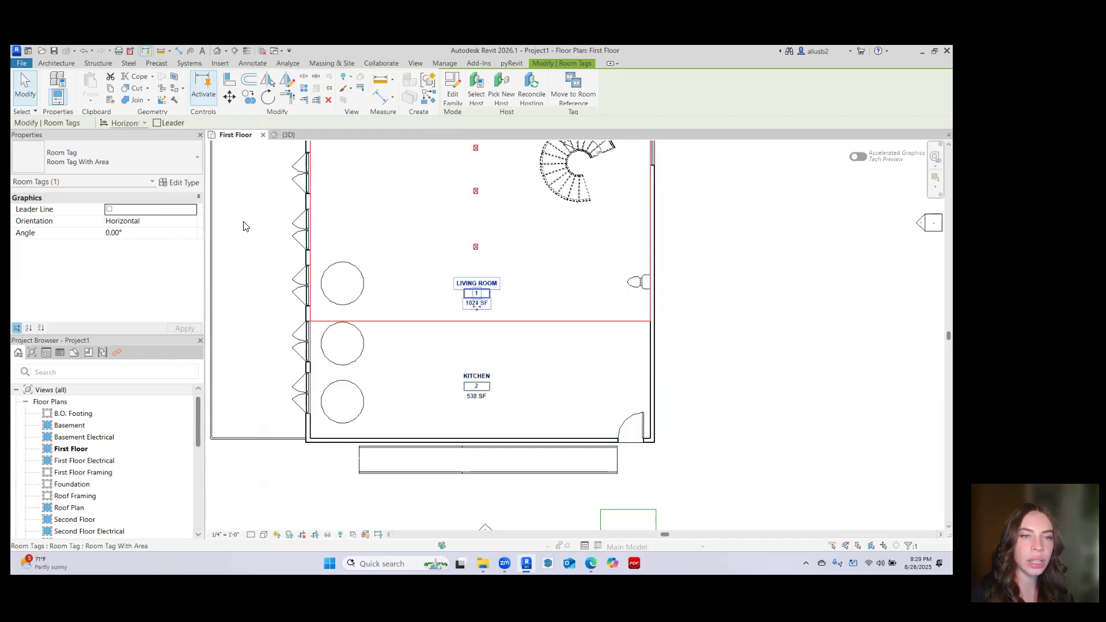
left_click(169, 166)
left_click(101, 212)
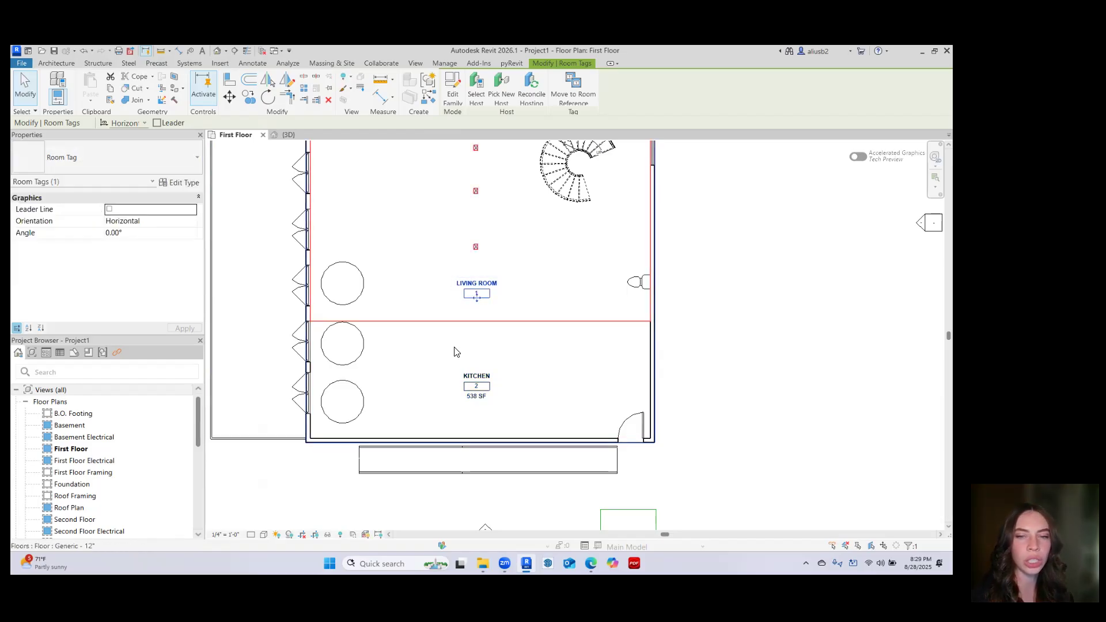
left_click(474, 384)
left_click(154, 167)
left_click(90, 210)
left_click(681, 336)
scroll(630, 362, "down", 4)
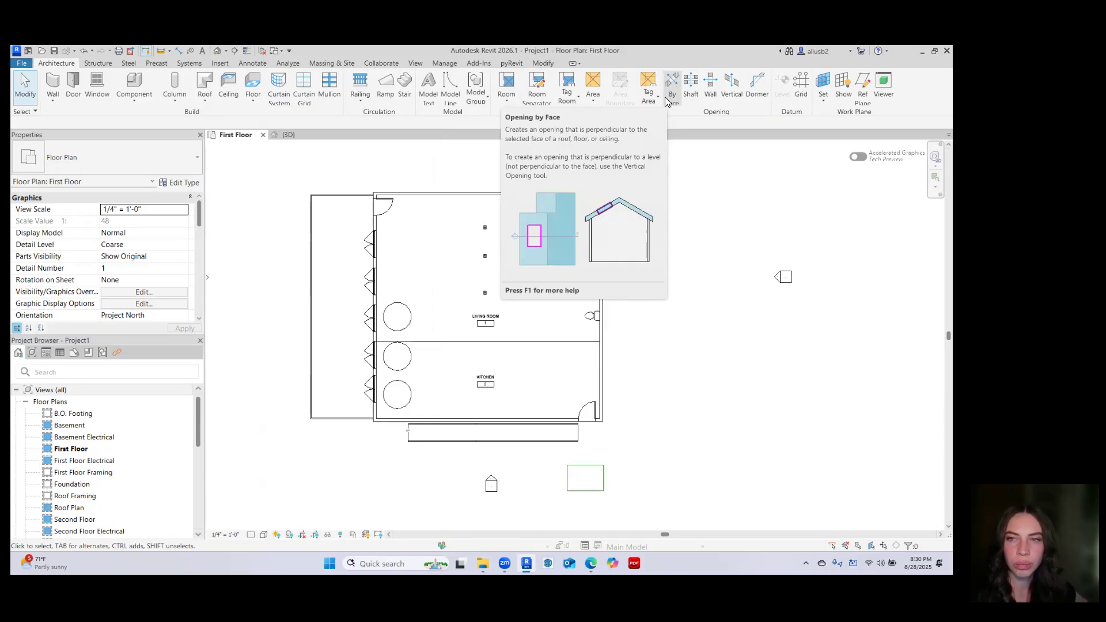
Draw four parallel vertical grid lines through the western part of the building, extending past the north and south walls with aligned ends
left_click(801, 87)
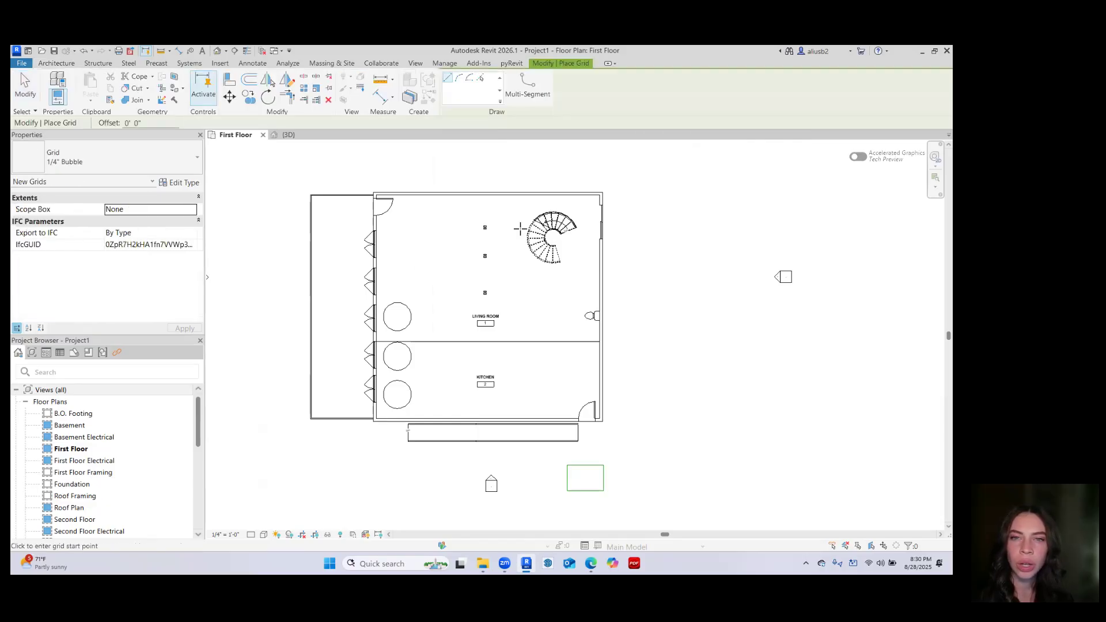
scroll(409, 265, "down", 2)
left_click(401, 447)
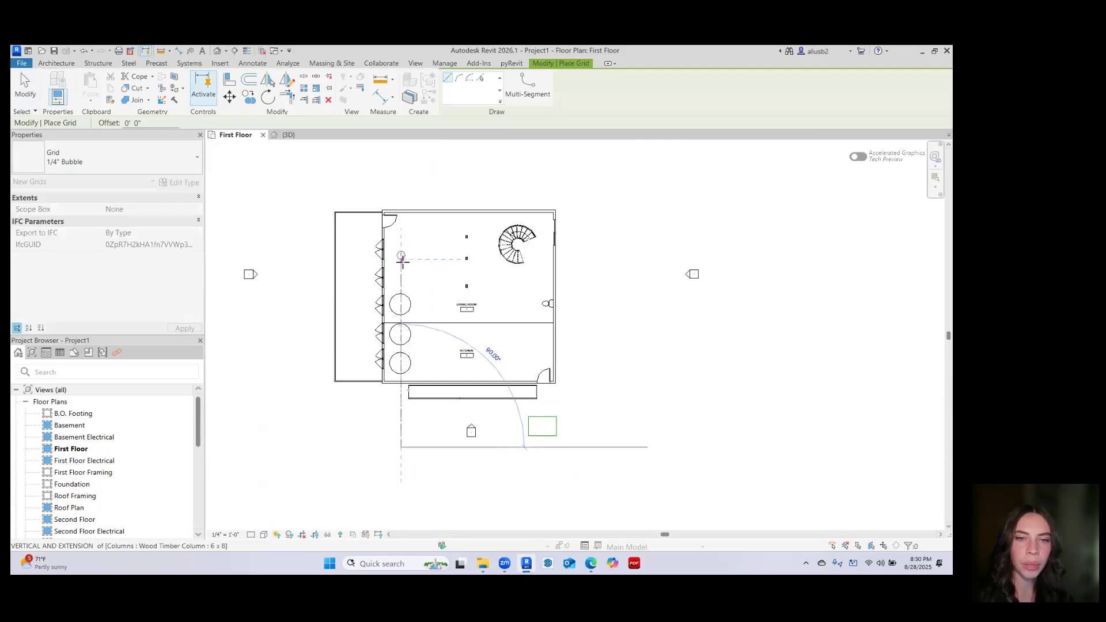
left_click(401, 167)
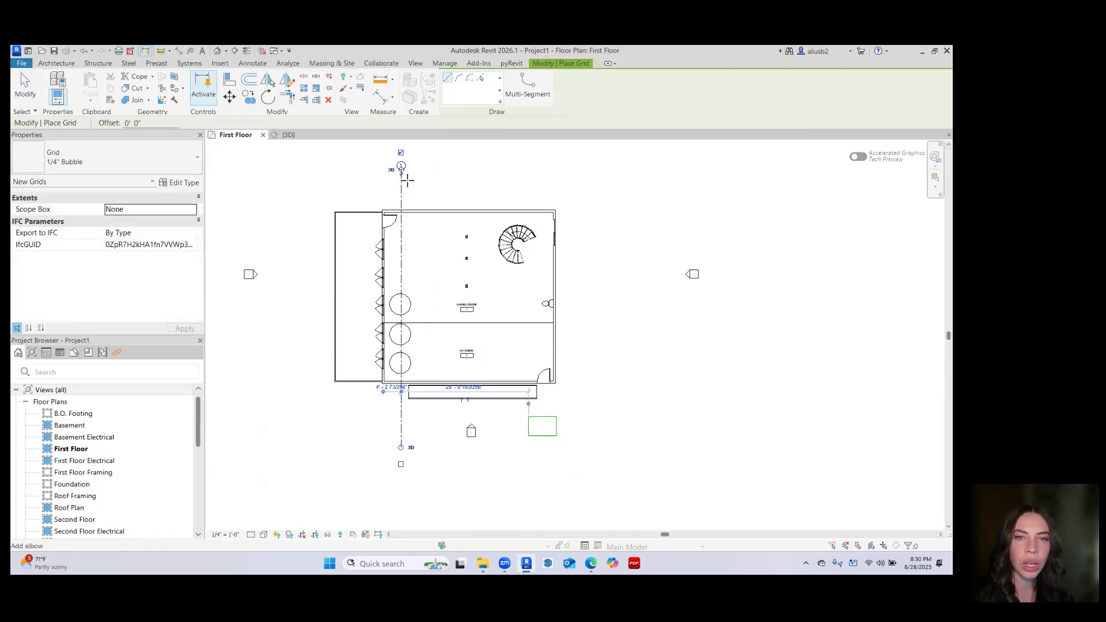
left_click(424, 447)
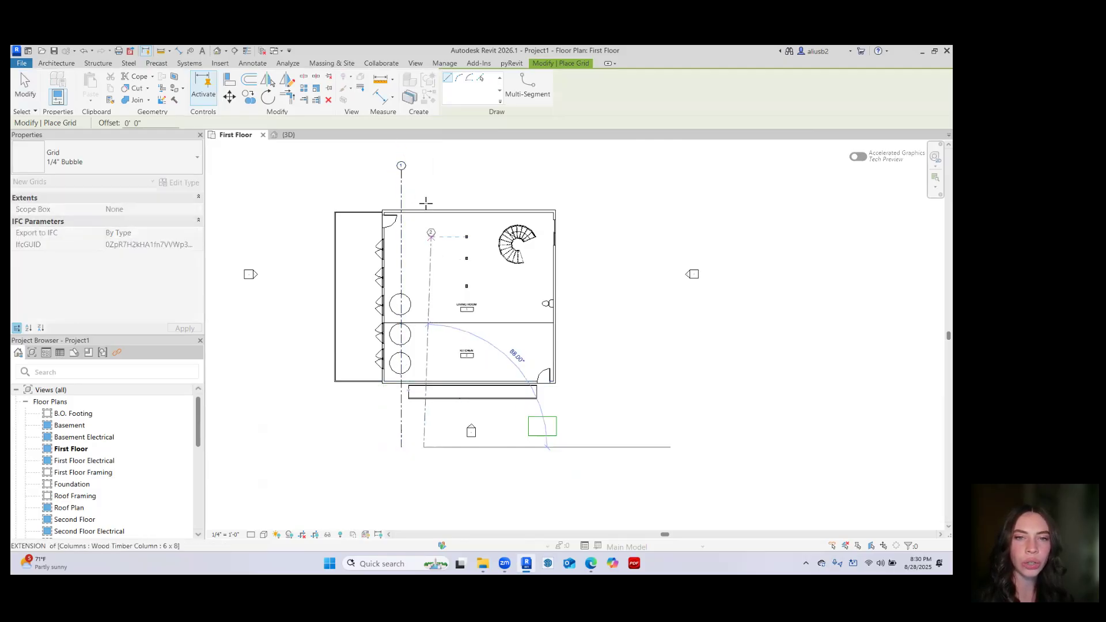
left_click(424, 167)
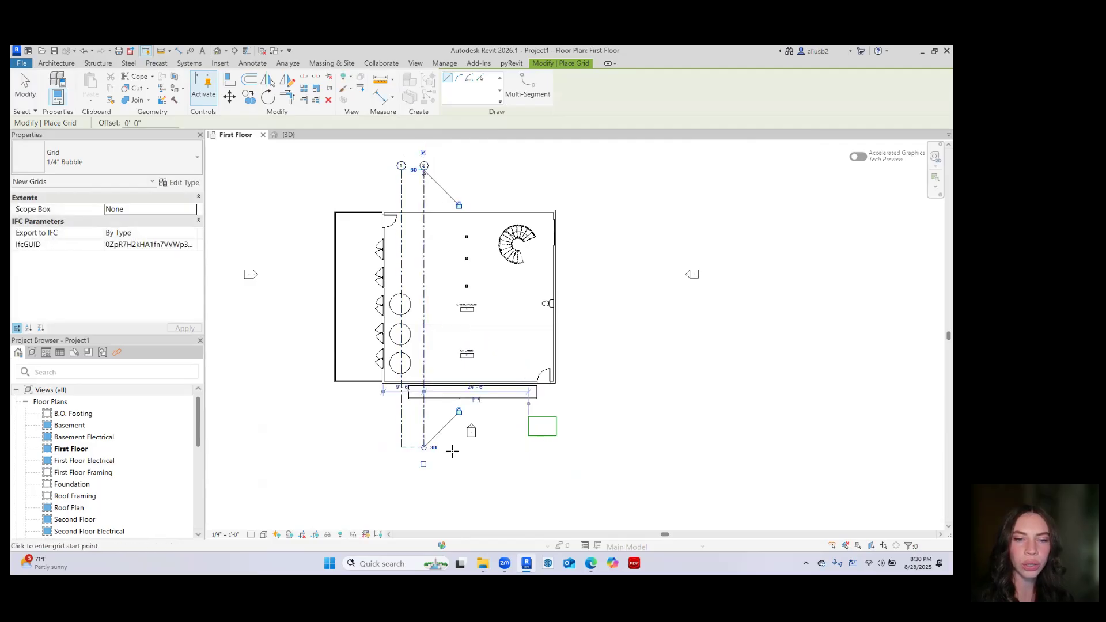
left_click(452, 447)
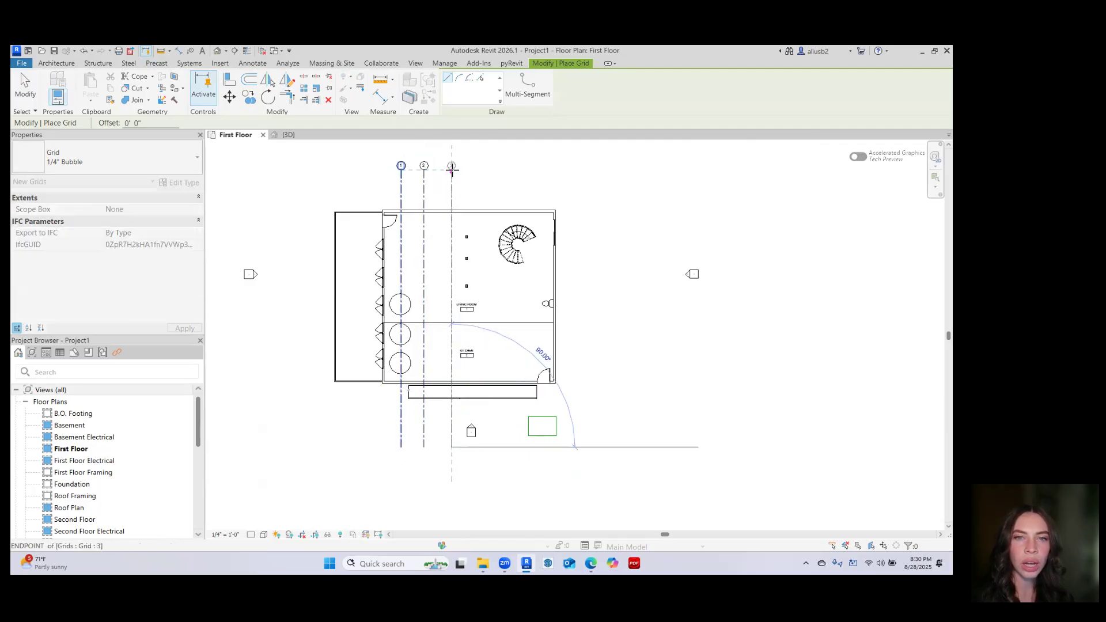
left_click(452, 167)
left_click(477, 447)
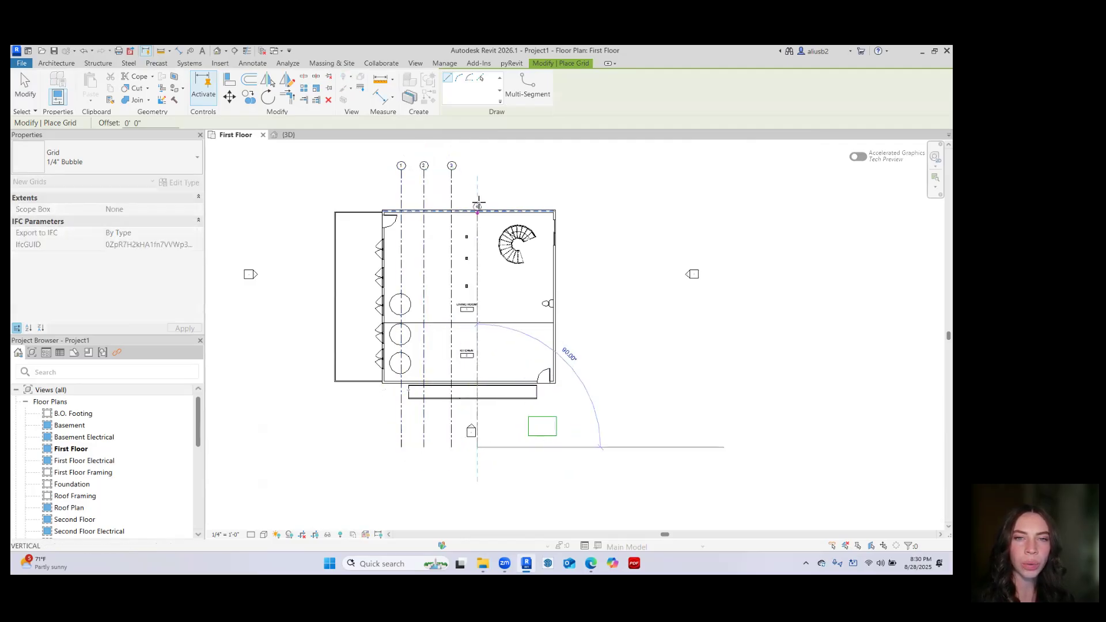
left_click(477, 168)
key("Escape")
key("Escape")
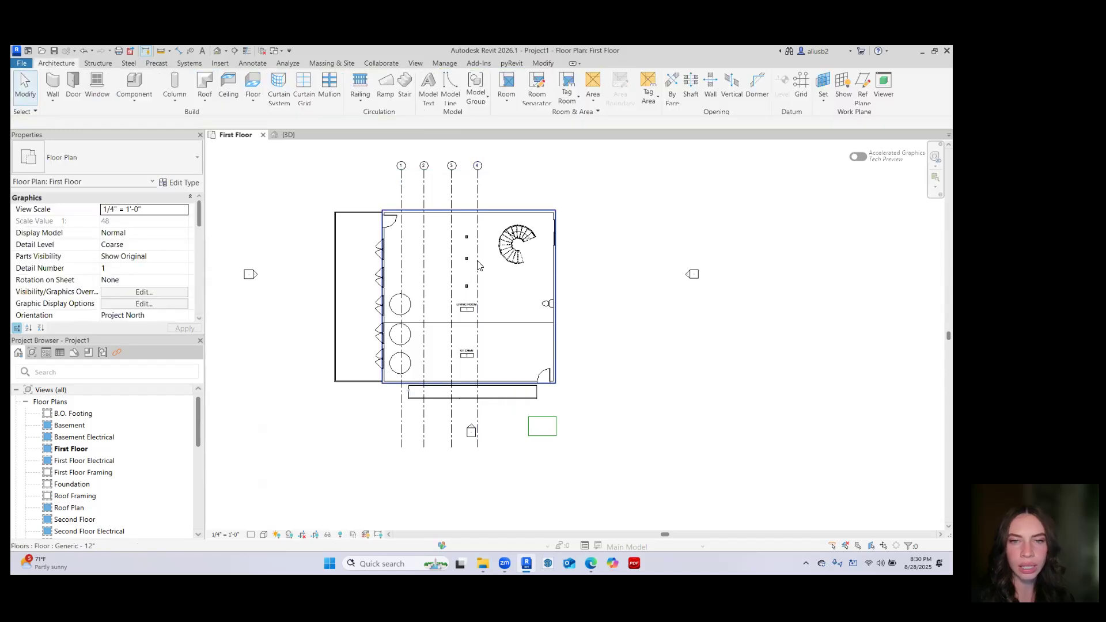
Delete all four vertical grid lines from the plan
scroll(412, 202, "up", 4)
scroll(461, 230, "down", 3)
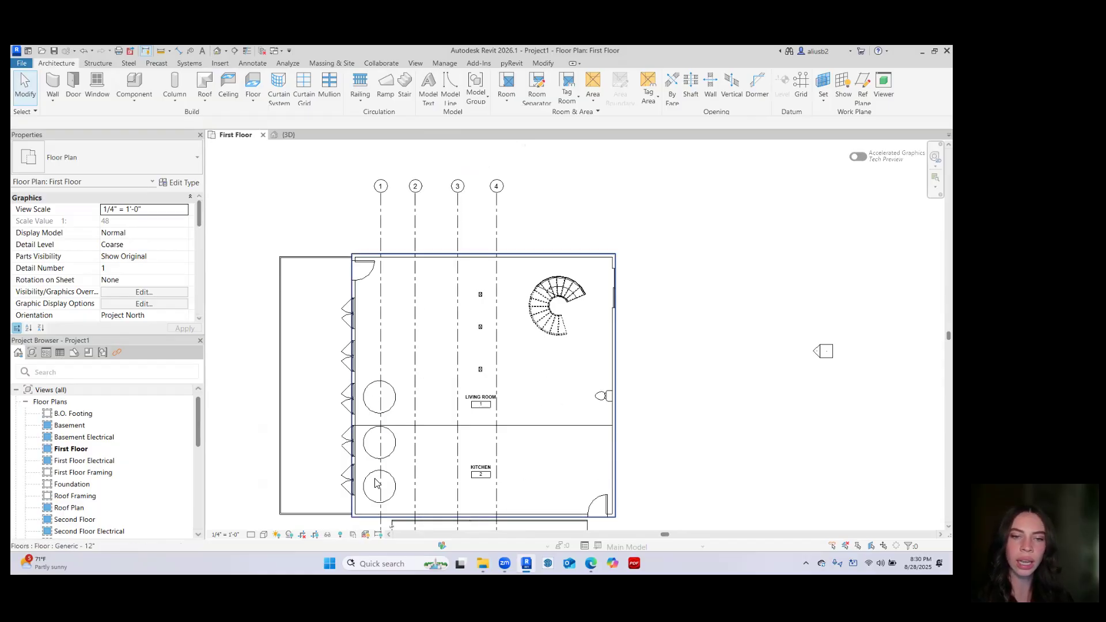
left_click_drag(527, 215, 381, 219)
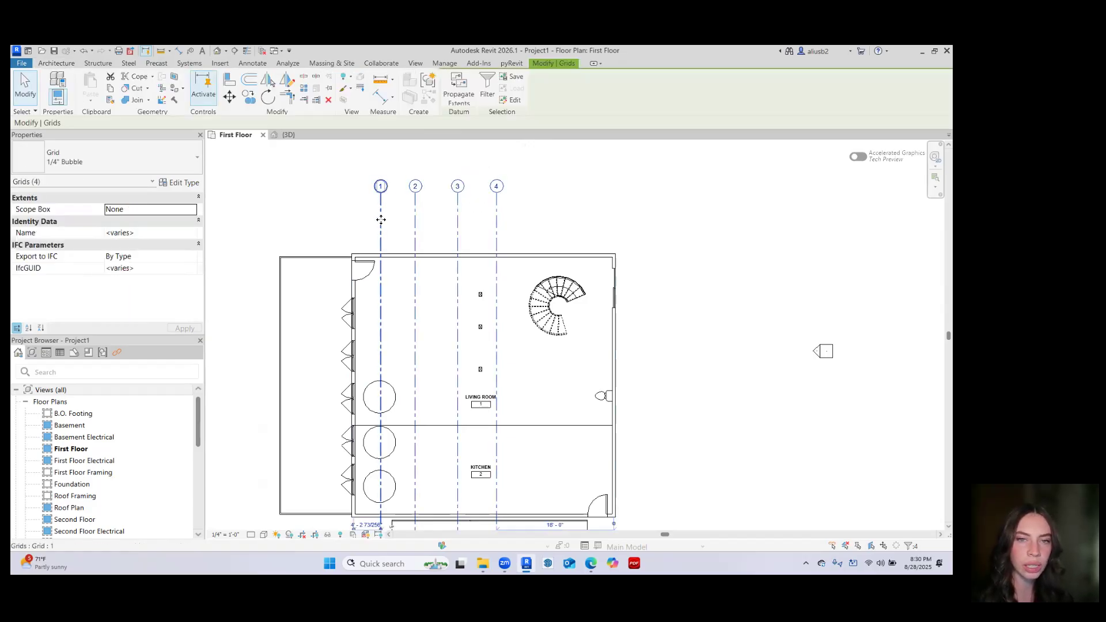
key("Delete")
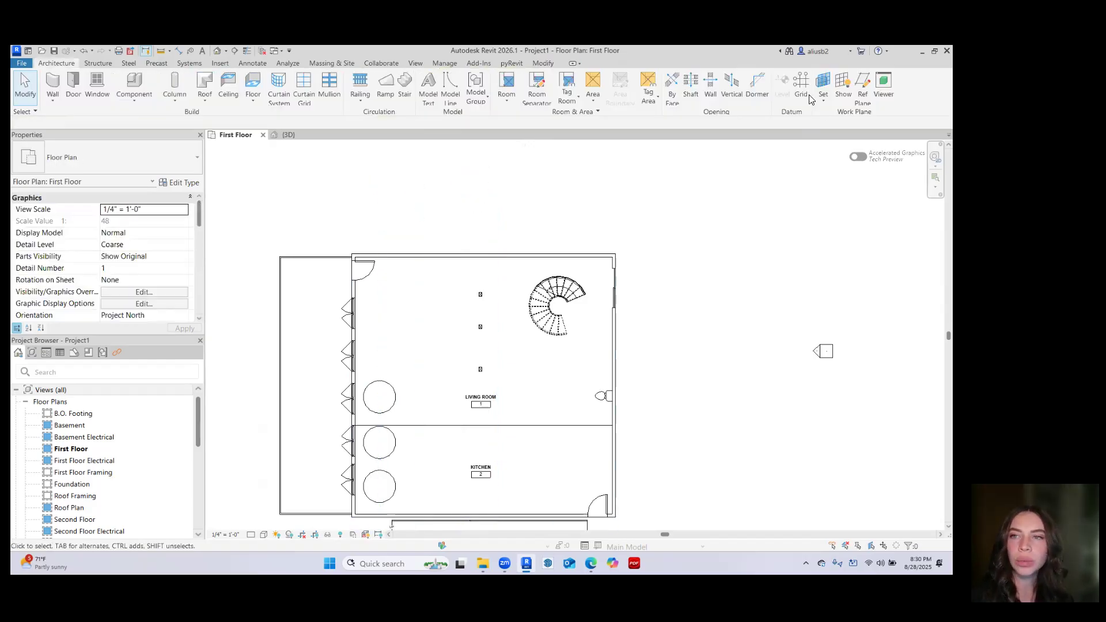
Draw a horizontal reference plane south of the ramp, running past both sides of the building and through the BOX group
left_click(827, 99)
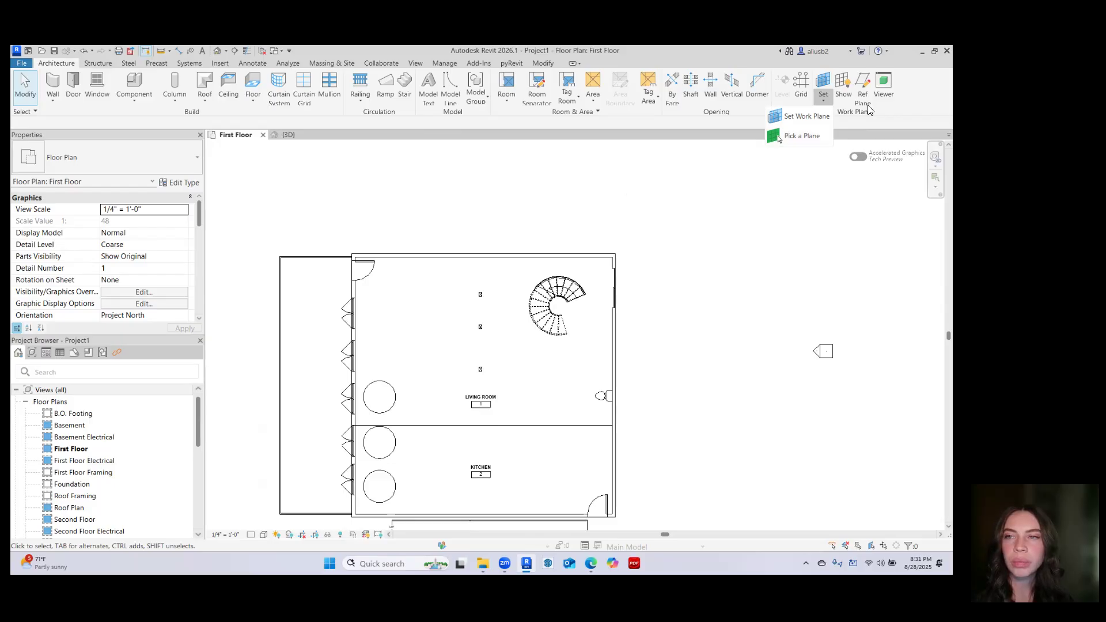
left_click(883, 92)
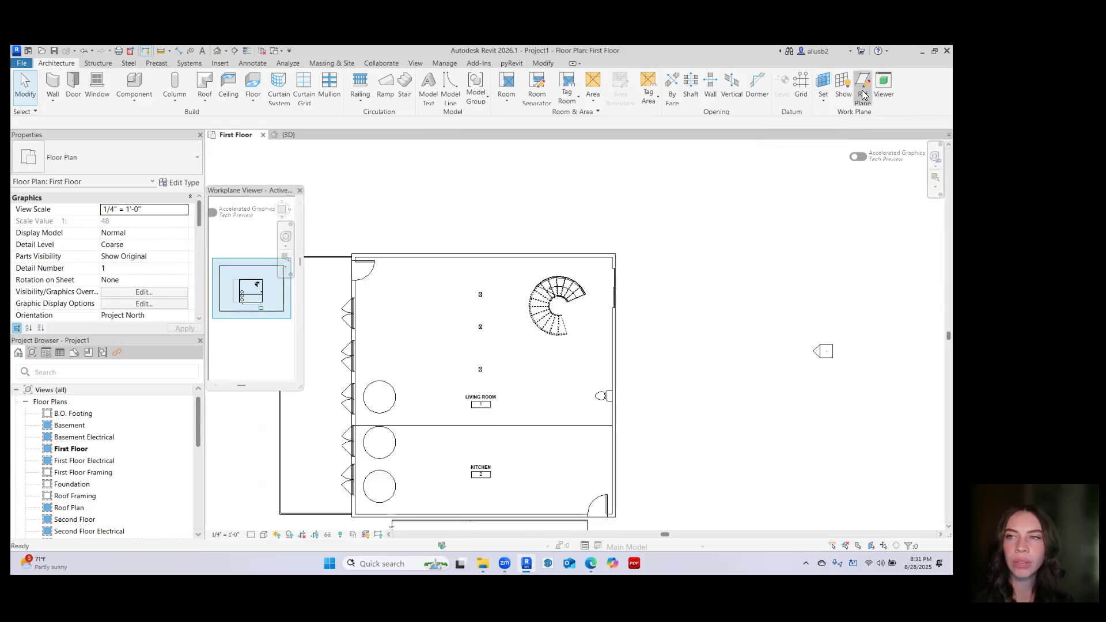
left_click(863, 87)
left_click(299, 191)
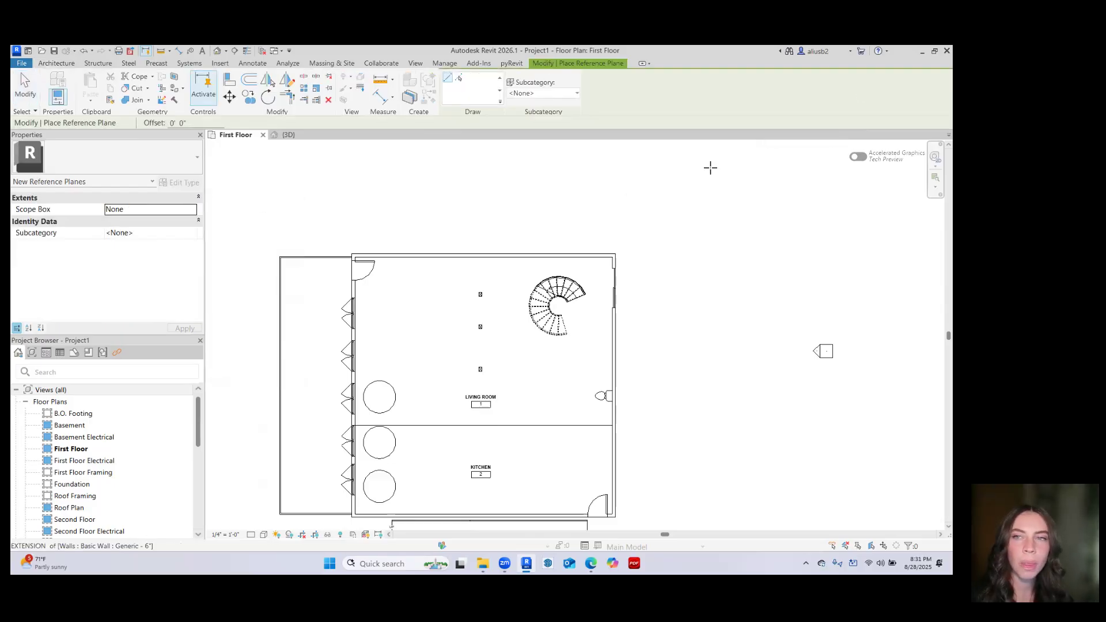
scroll(441, 234, "down", 3)
middle_click_drag(441, 234, 453, 220)
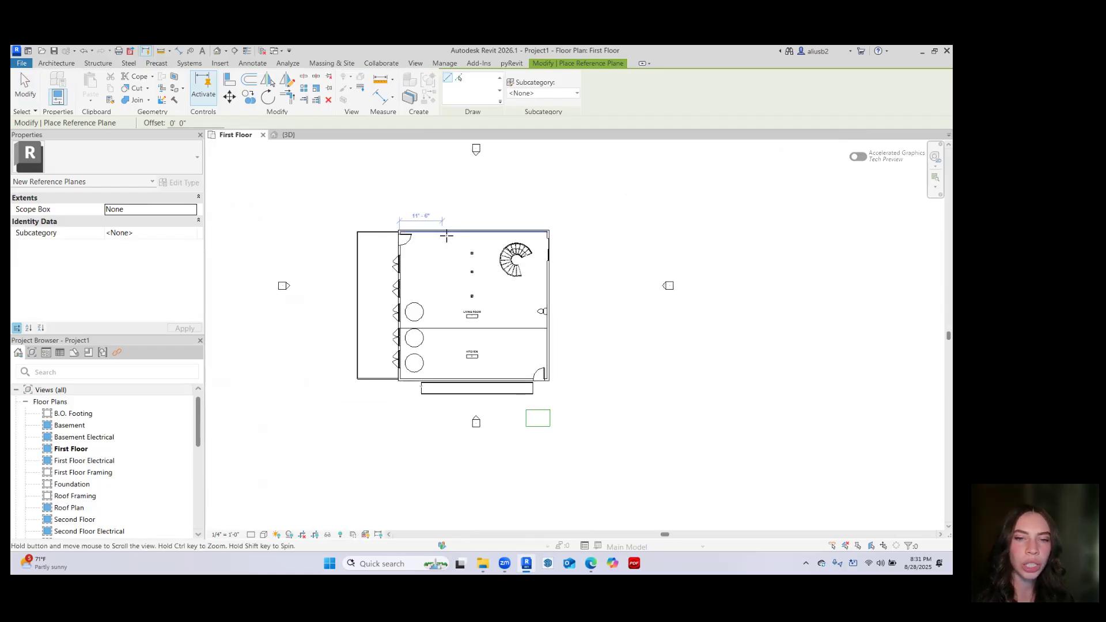
left_click(351, 409)
left_click(618, 409)
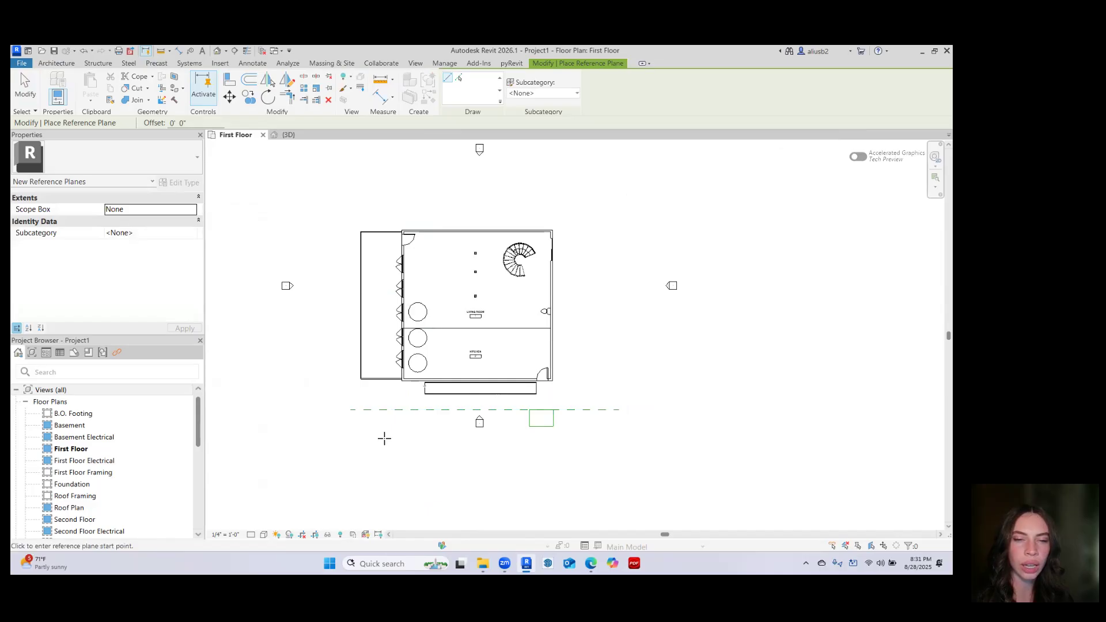
Draw two short vertical reference planes crossing the area at the west and east ends of the horizontal reference plane
scroll(384, 435, "up", 6)
scroll(384, 435, "down", 6)
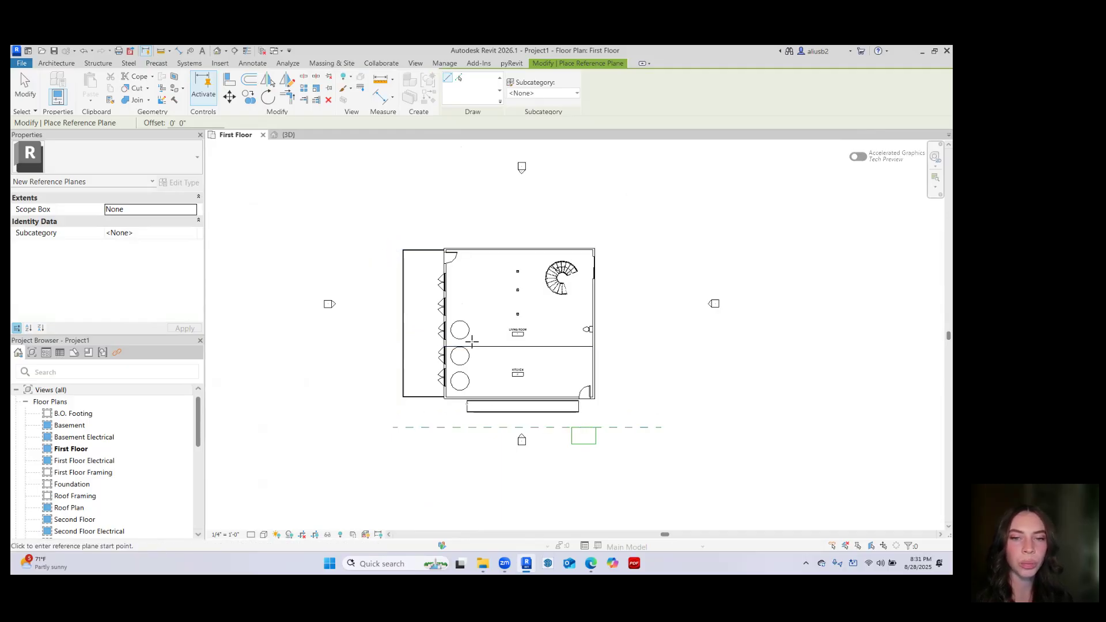
left_click(390, 419)
left_click(390, 461)
left_click(648, 417)
left_click(647, 470)
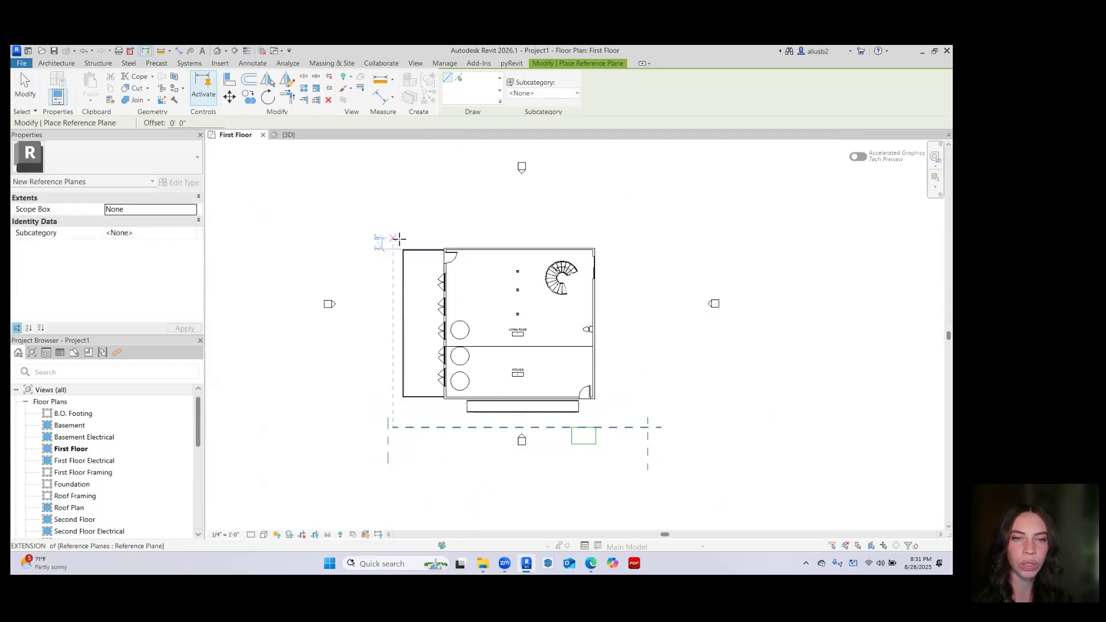
Draw two short diagonal reference planes that cross each other northwest of the building
left_click(330, 191)
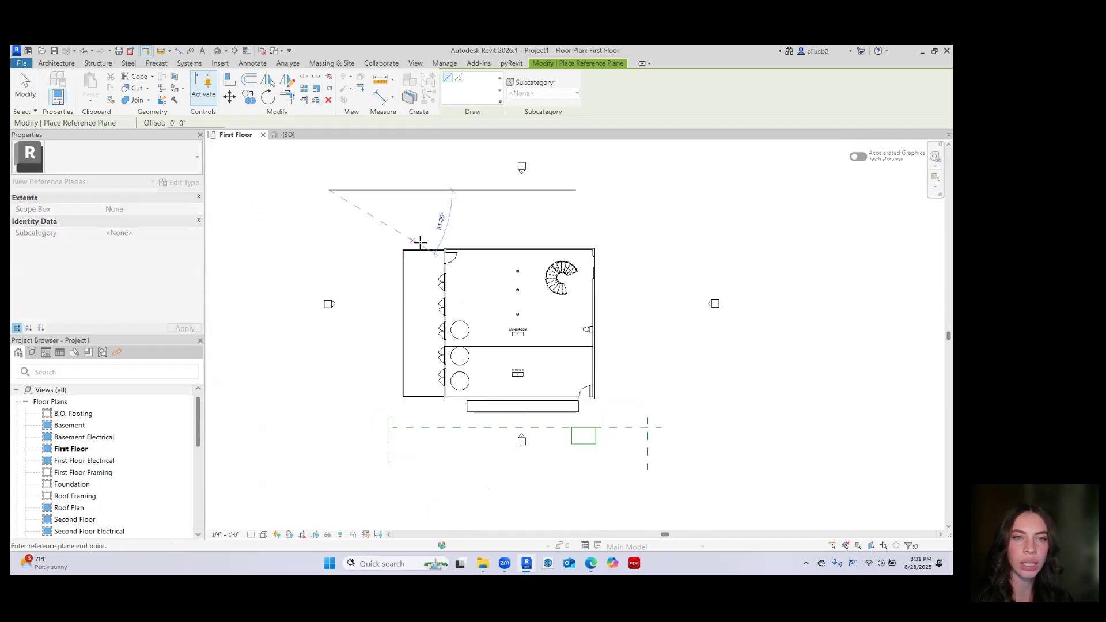
left_click(339, 233)
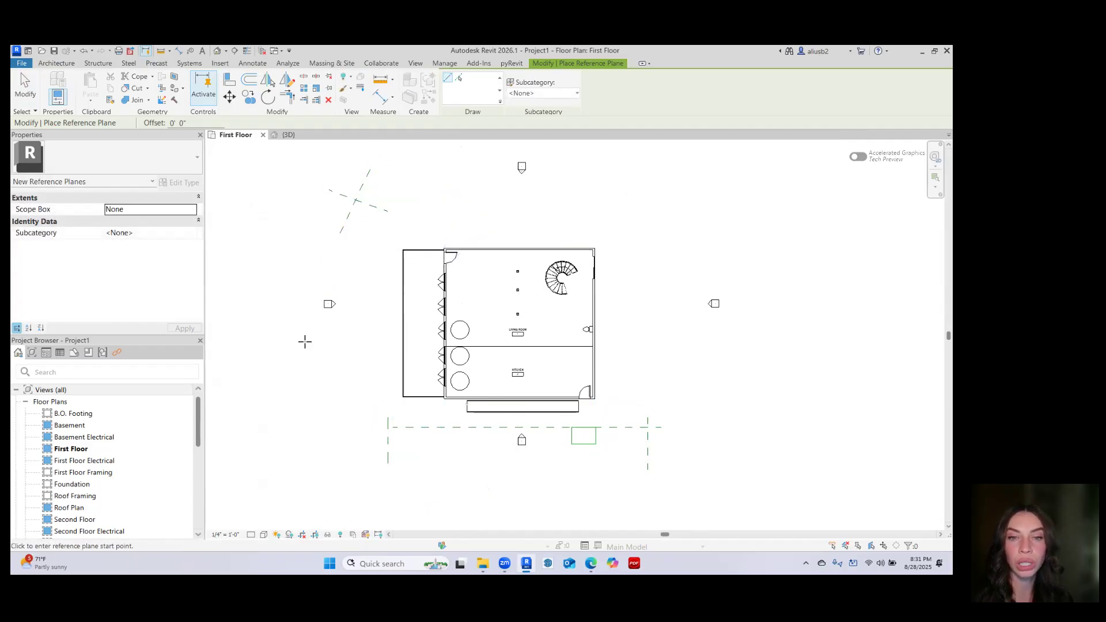
key("Escape")
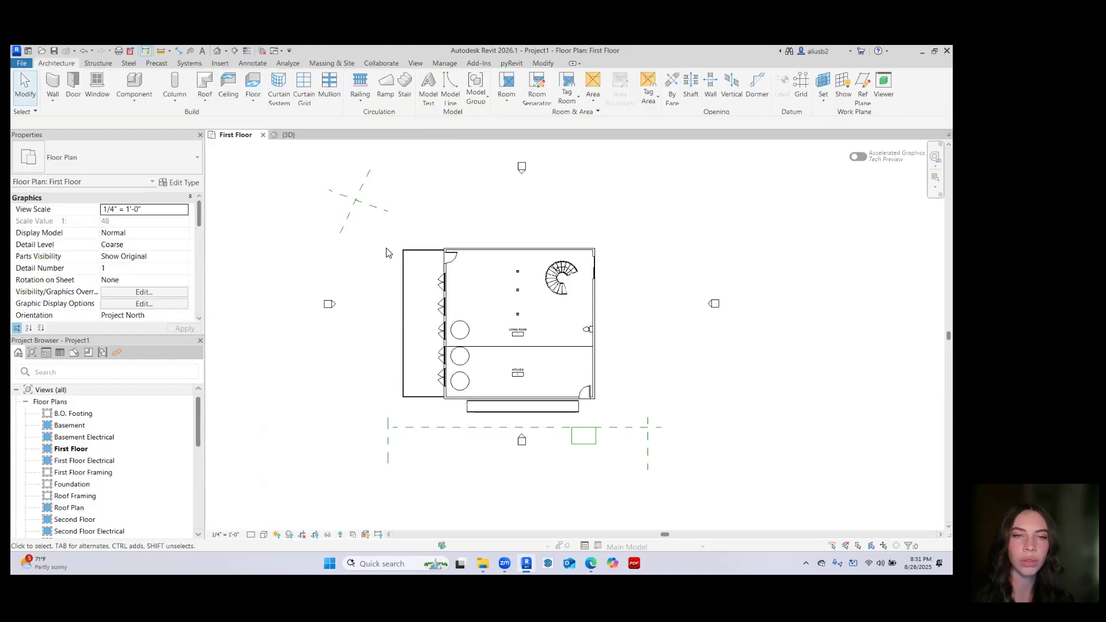
Delete all reference planes from the plan: the crossing diagonal pair, the two short vertical ones and the long horizontal one
left_click_drag(371, 220, 344, 179)
key("Delete")
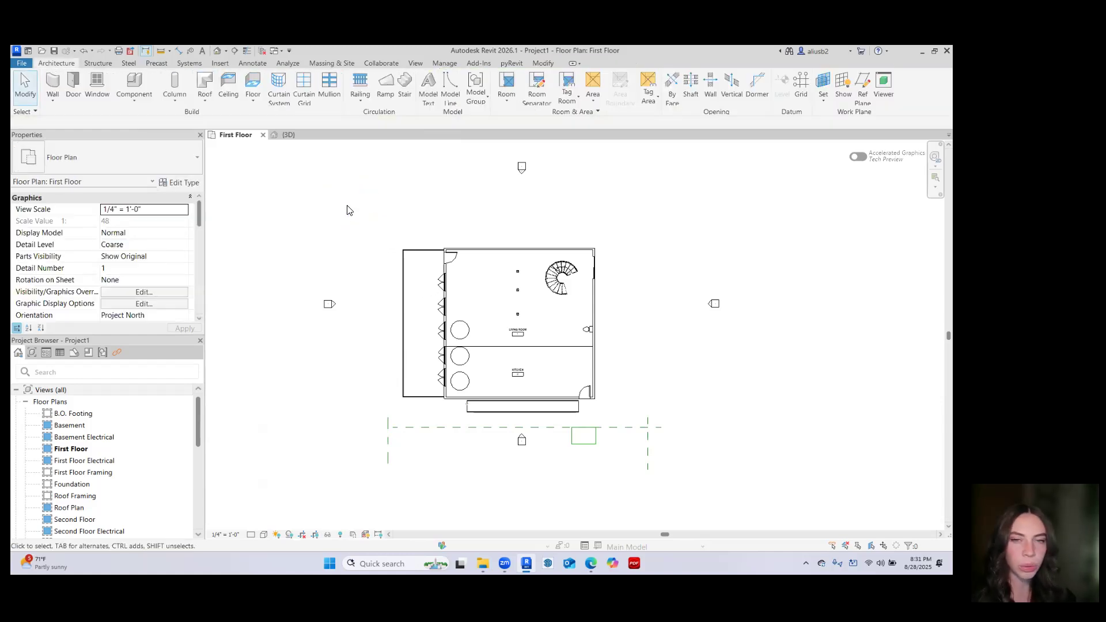
left_click_drag(443, 461, 354, 422)
key("Delete")
left_click_drag(684, 459, 639, 435)
key("Delete")
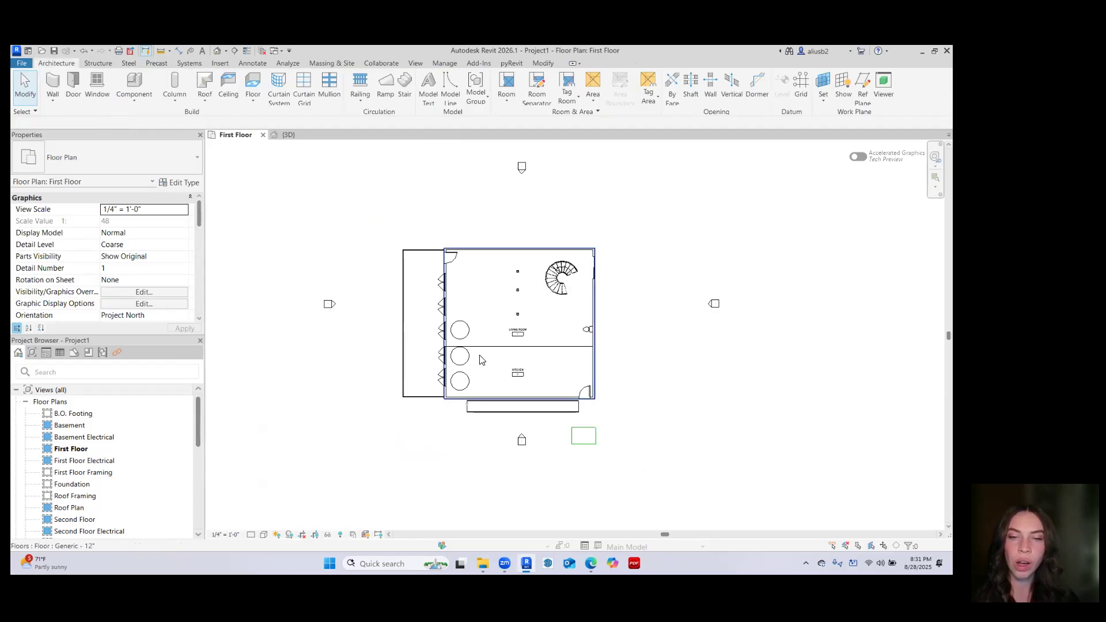
left_click(591, 439)
left_click(658, 433)
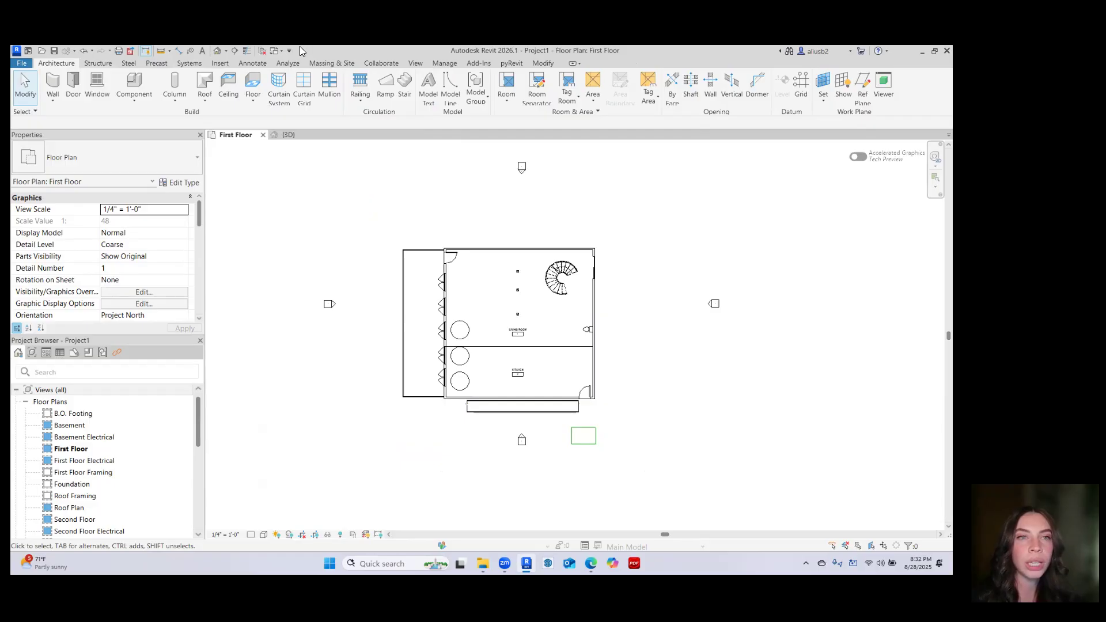
left_click(96, 63)
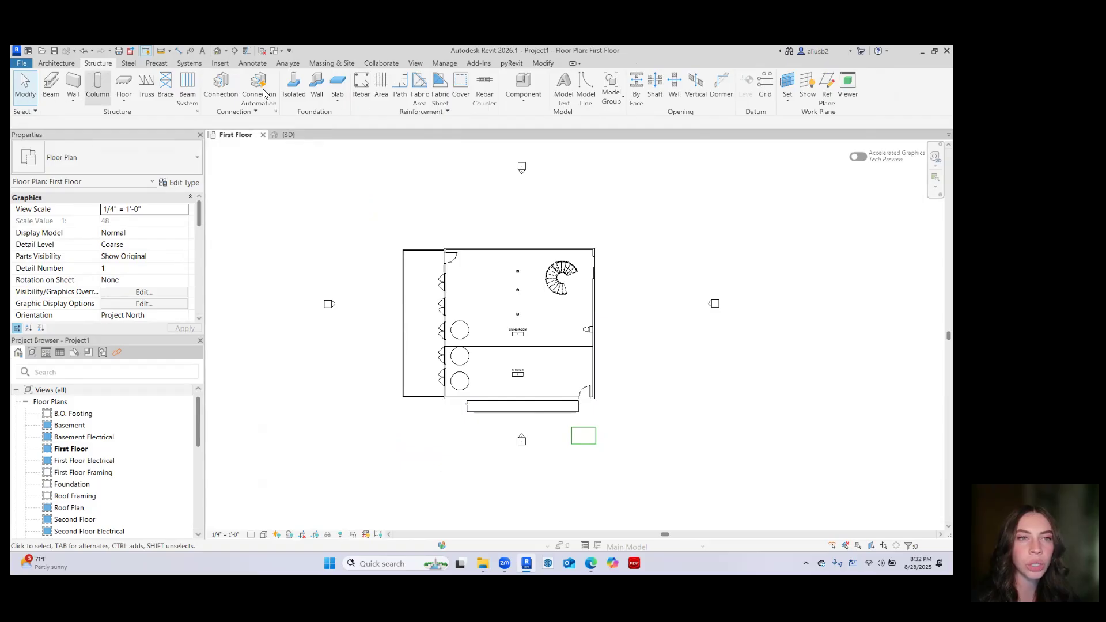
left_click(125, 64)
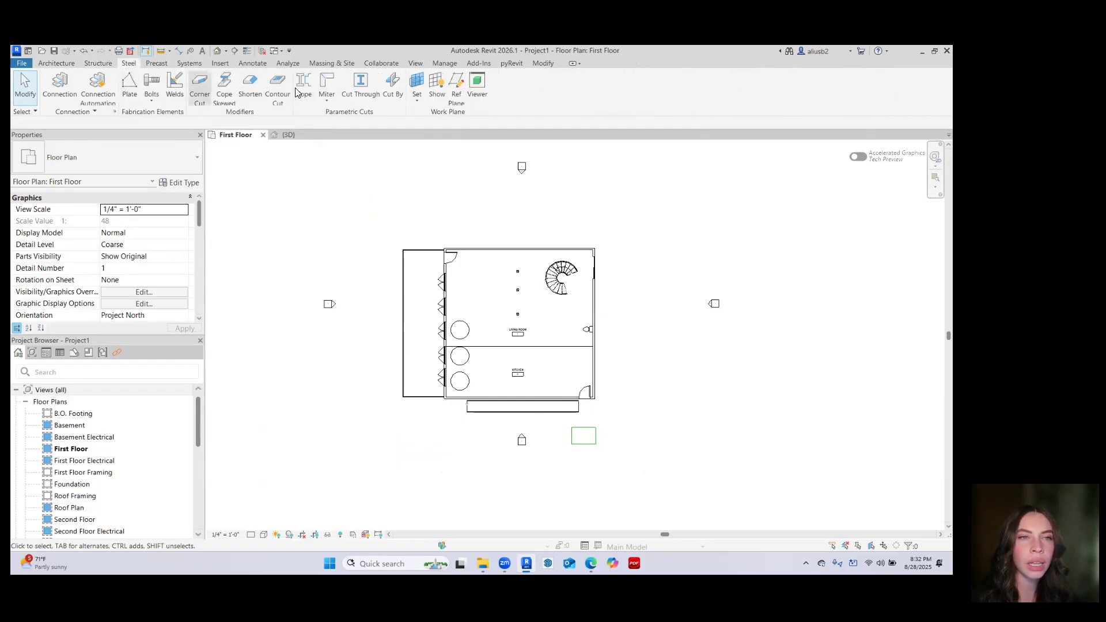
left_click(156, 64)
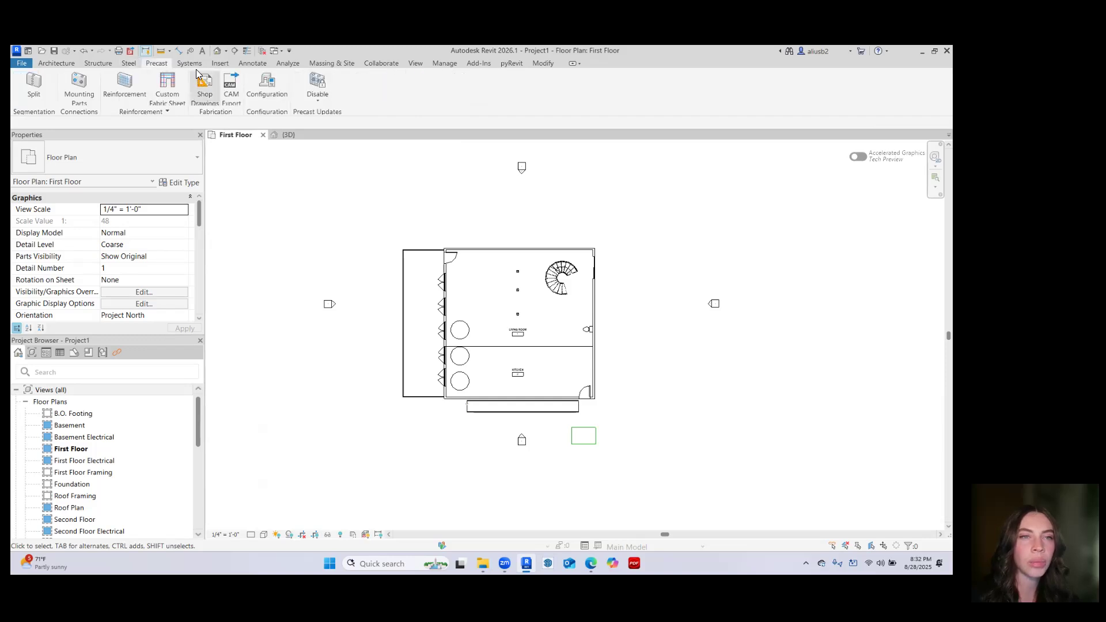
left_click(190, 64)
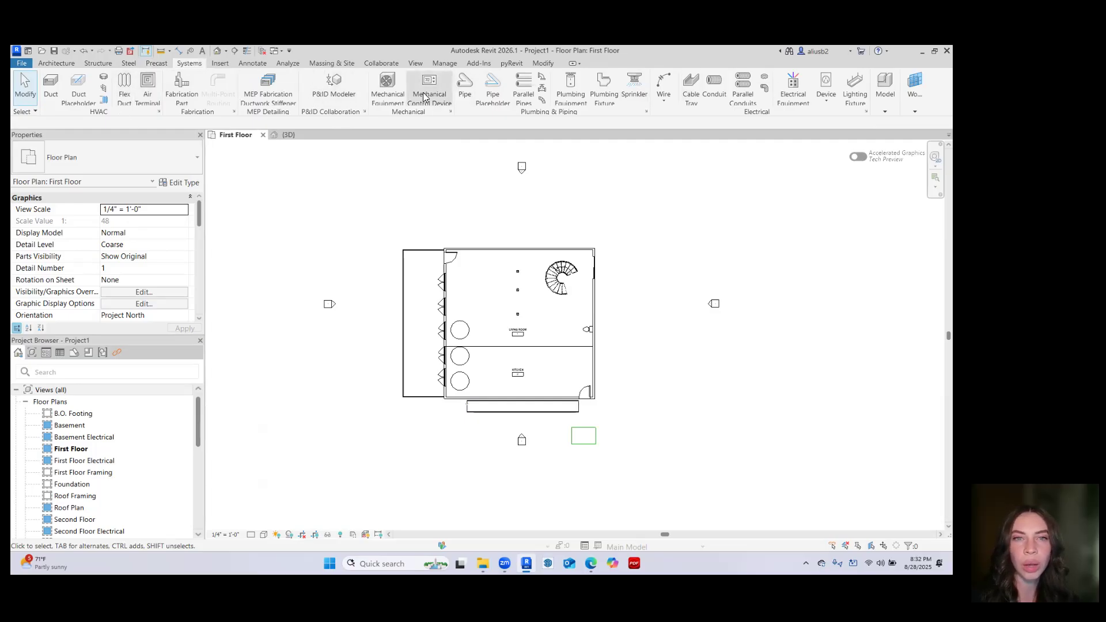
Switch from the First Floor plan to the 3D view showing the building's HOTEL facade
left_click(221, 63)
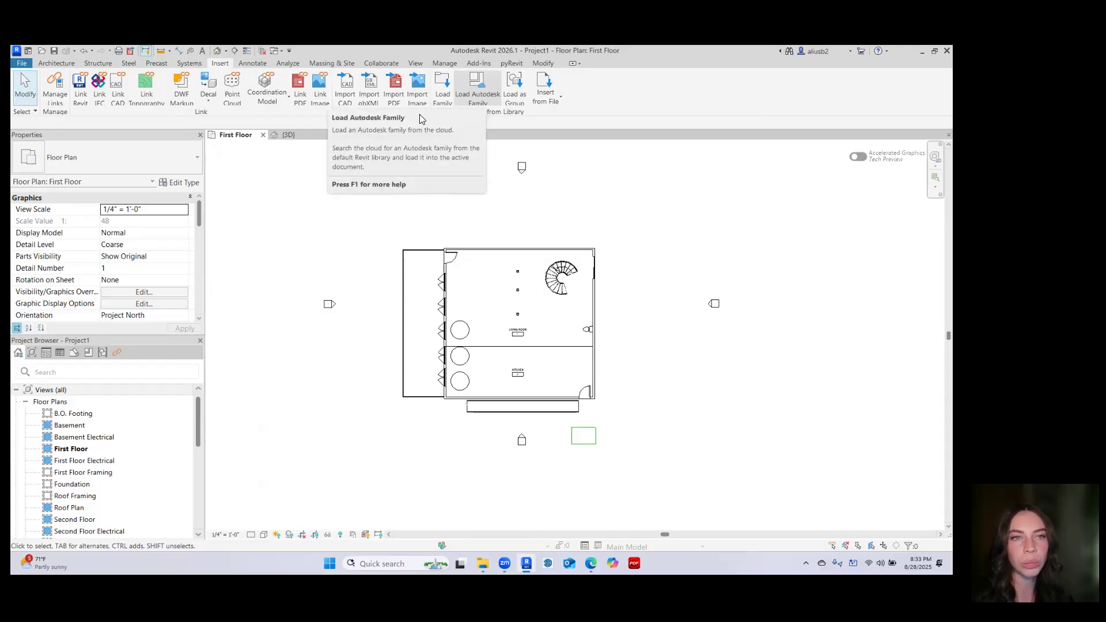
left_click(289, 135)
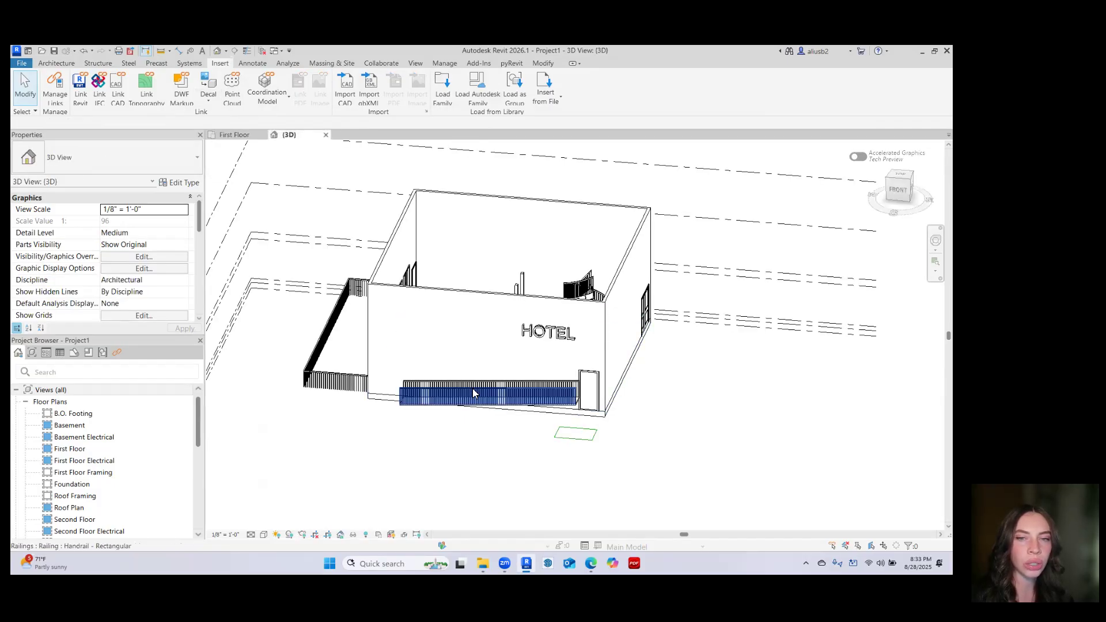
scroll(470, 389, "up", 2)
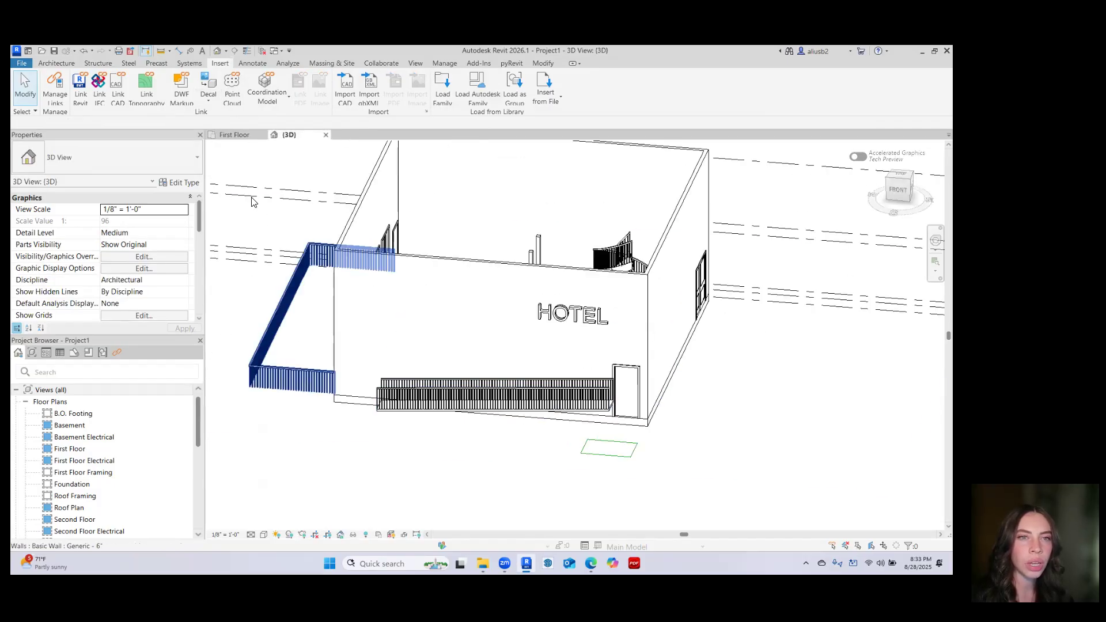
Try to create a new decal type in the project
left_click(209, 81)
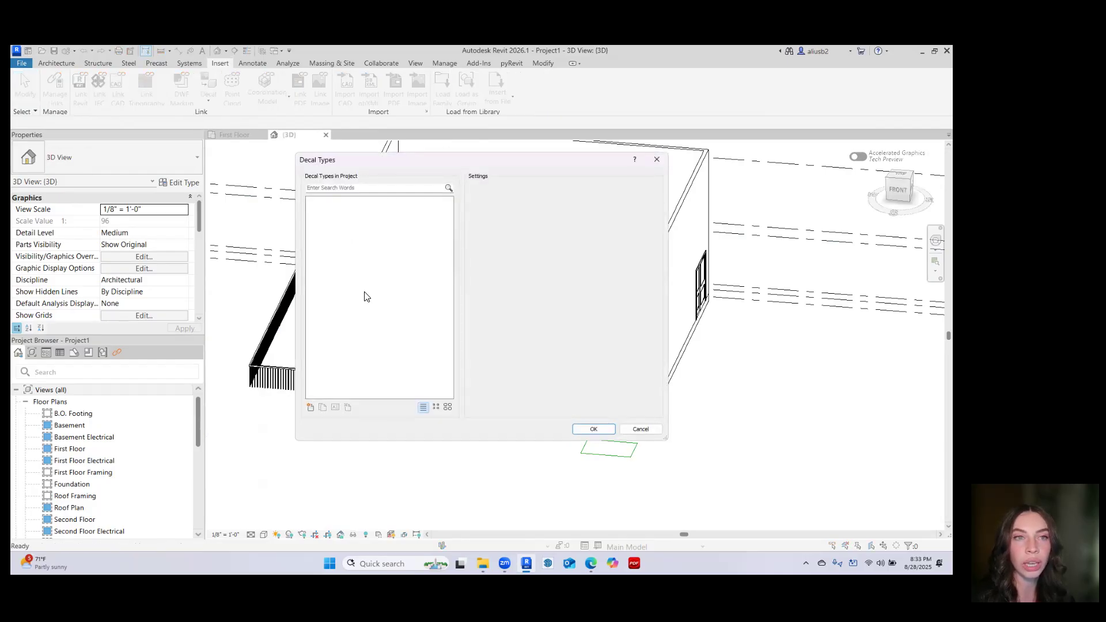
left_click(312, 408)
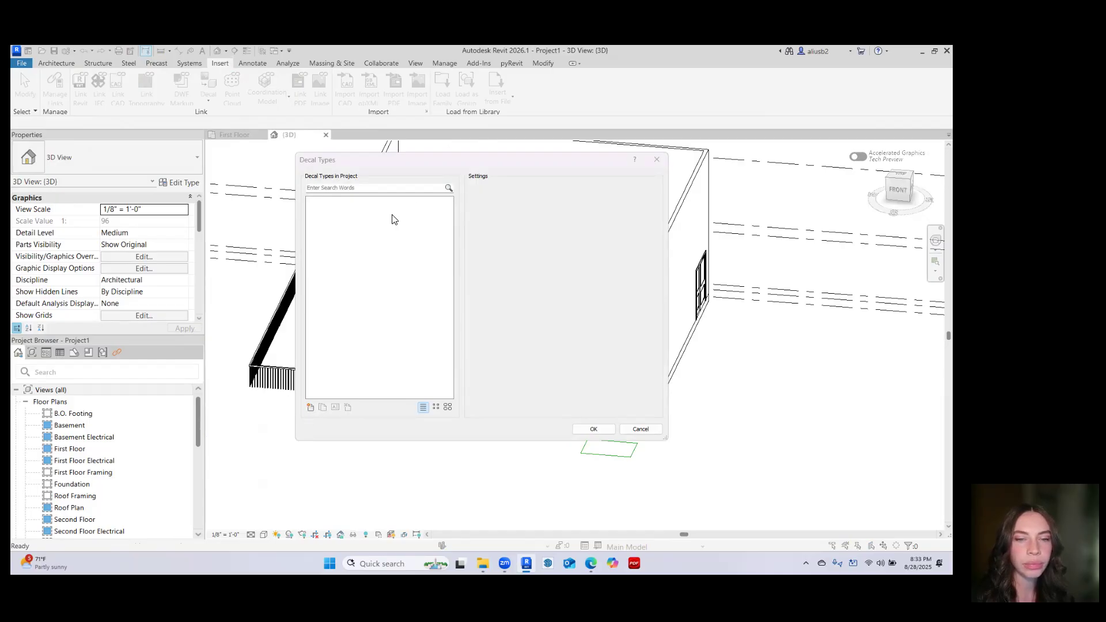
left_click(484, 365)
key("Escape")
key("Escape")
Reopen the decal type settings and retry adding a new decal type
left_click(208, 95)
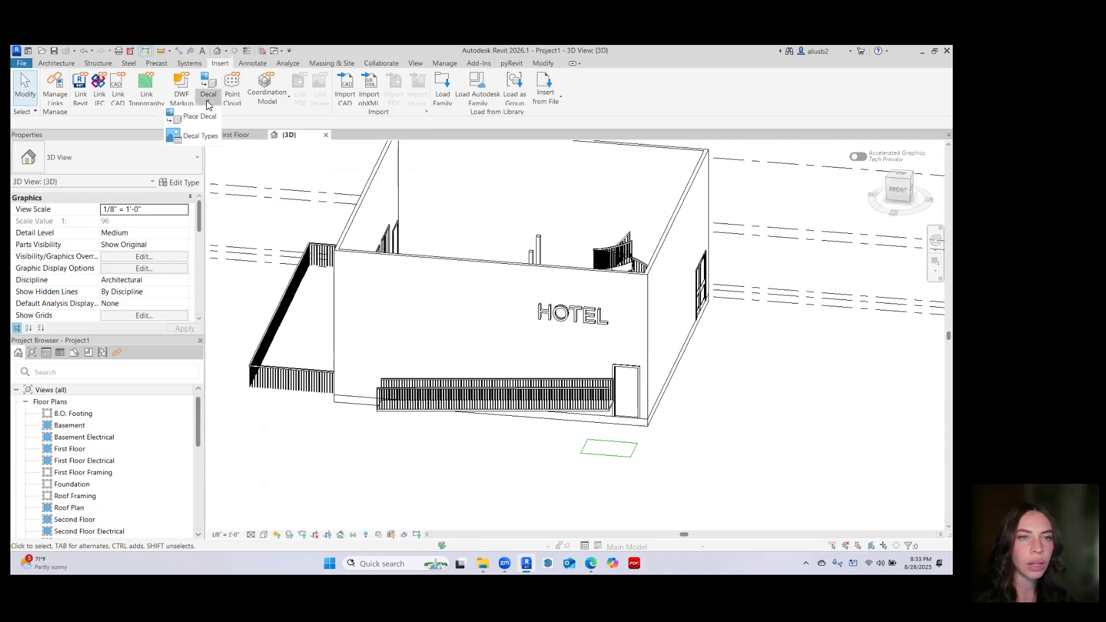
left_click(199, 136)
left_click(311, 408)
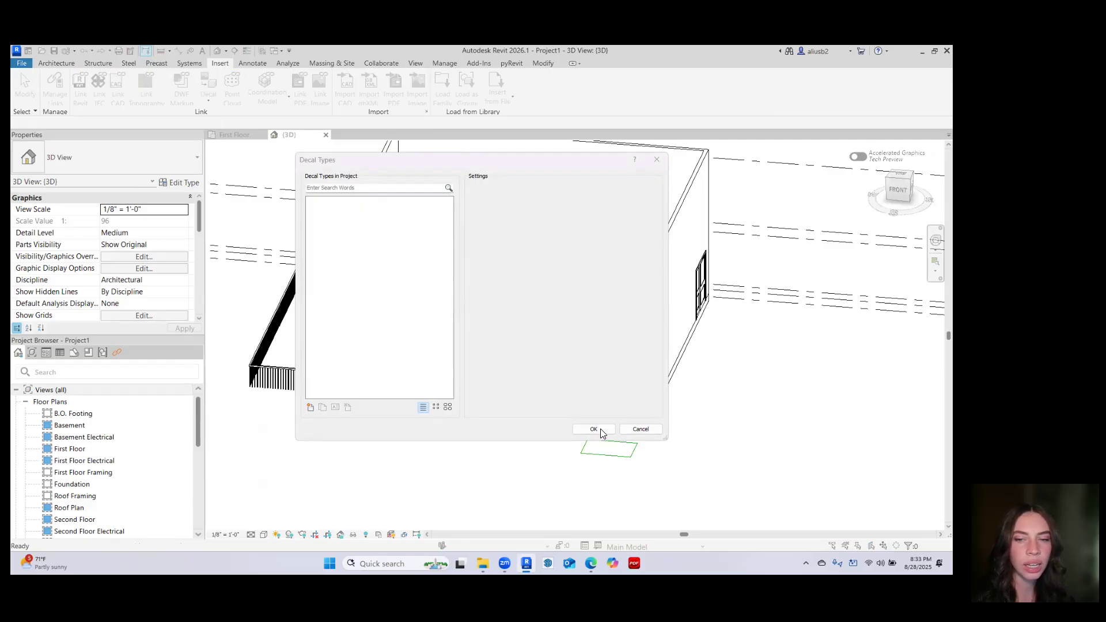
left_click(656, 159)
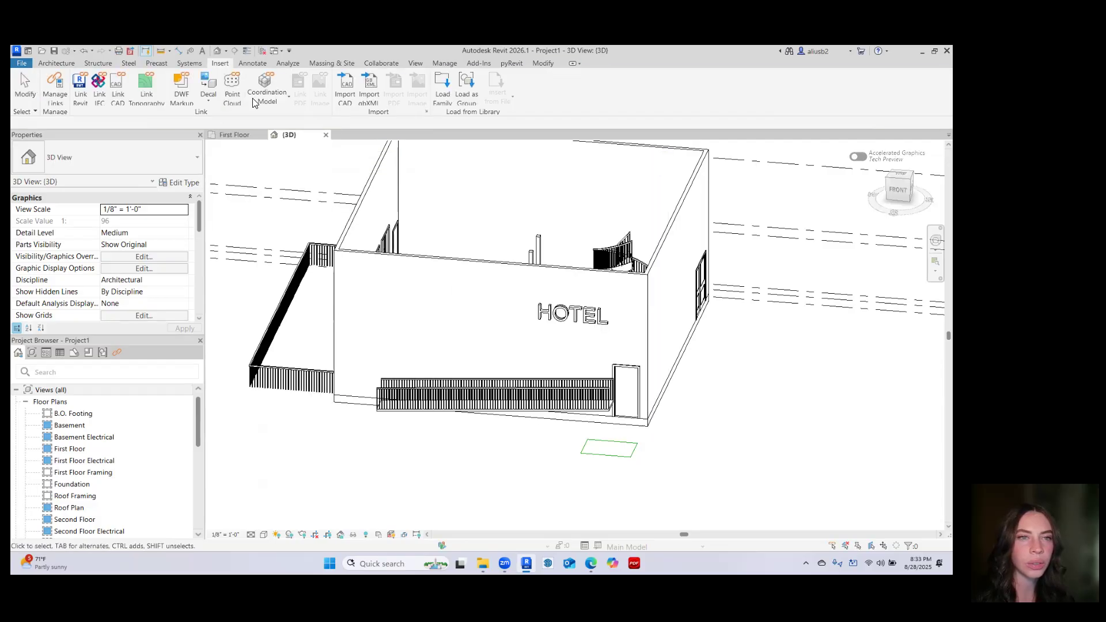
Change the decal type list to a thumbnail display and try to create a decal type from it
left_click(209, 81)
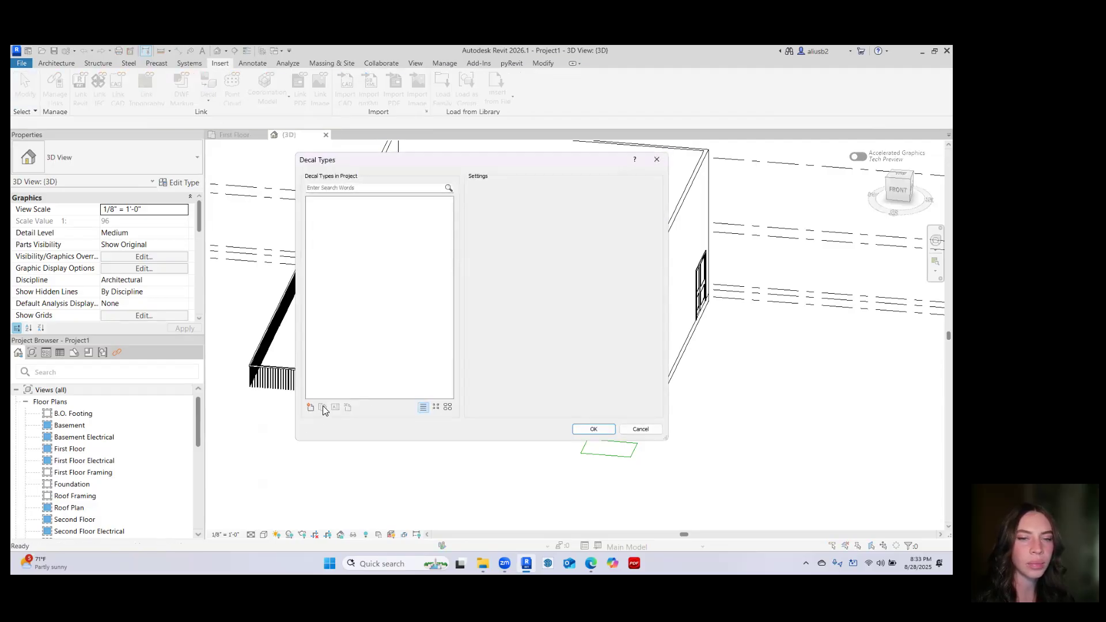
left_click(436, 408)
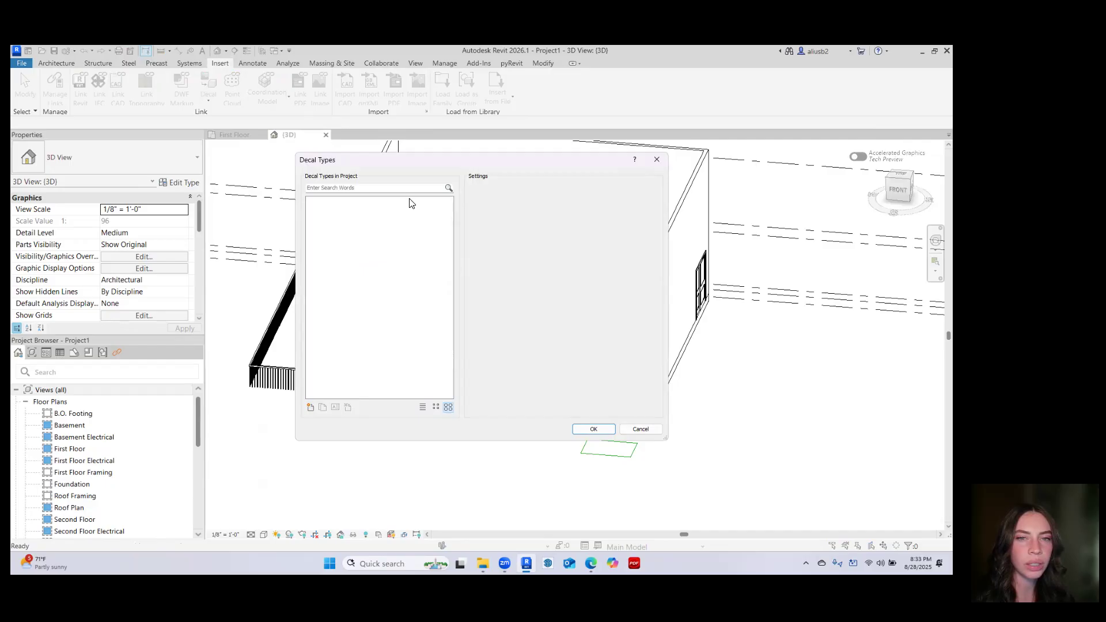
left_click(310, 408)
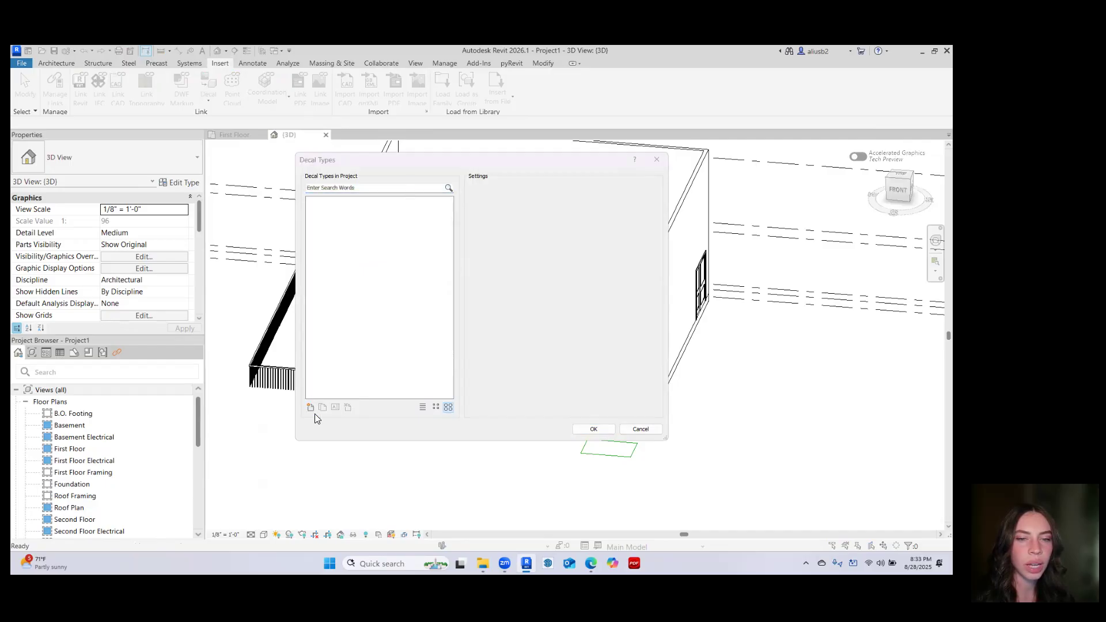
left_click(660, 161)
left_click(641, 429)
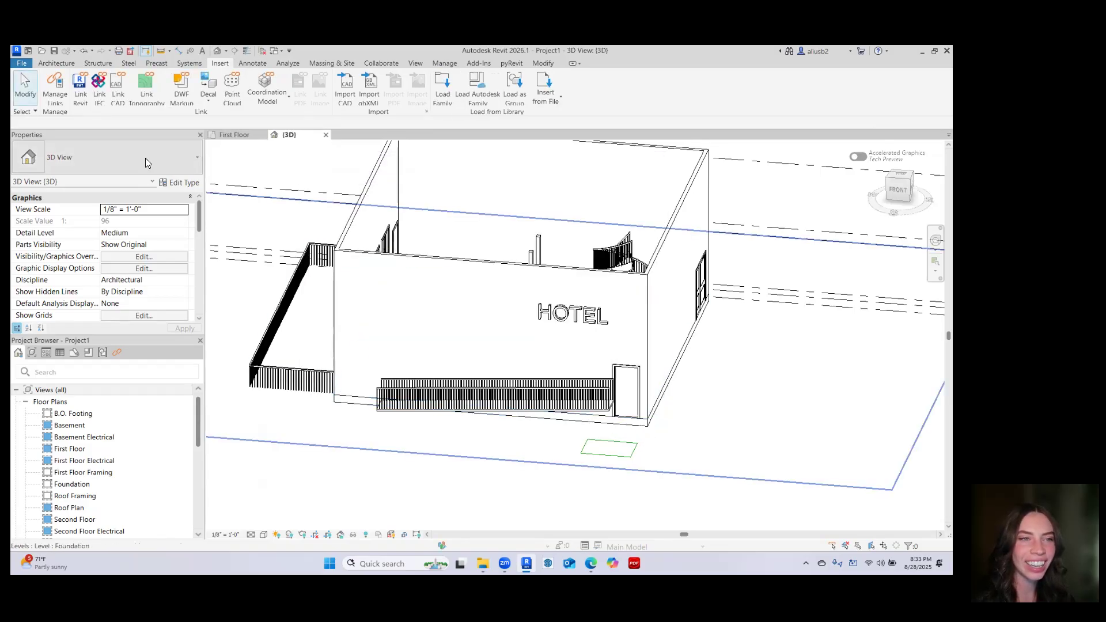
Make another attempt at a new decal type and close the Decal Types dialog
left_click(209, 98)
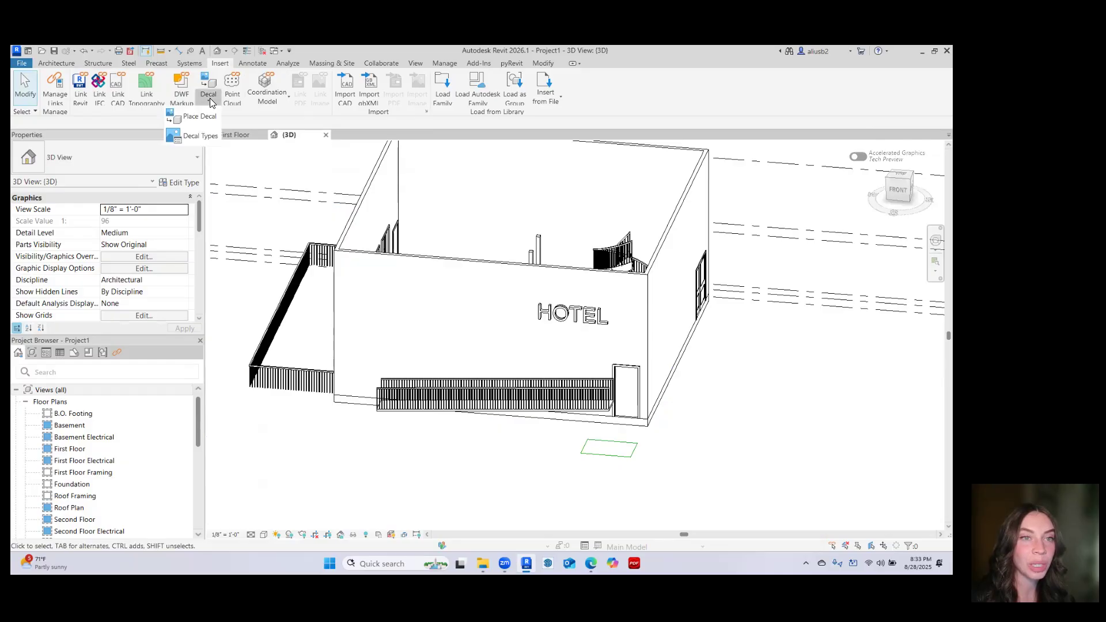
left_click(201, 136)
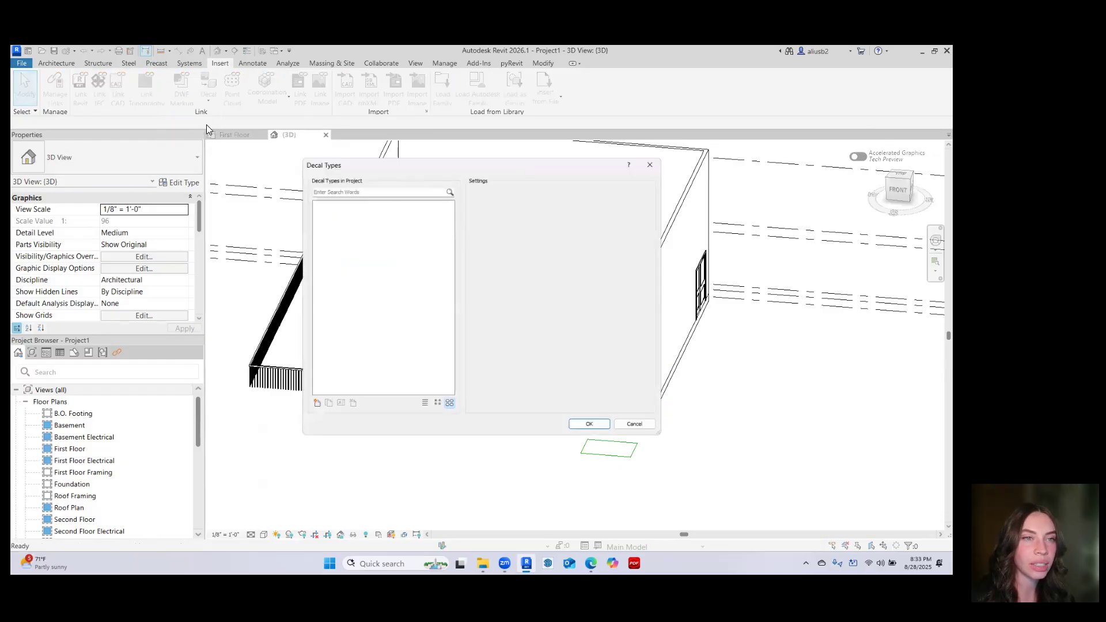
left_click(309, 408)
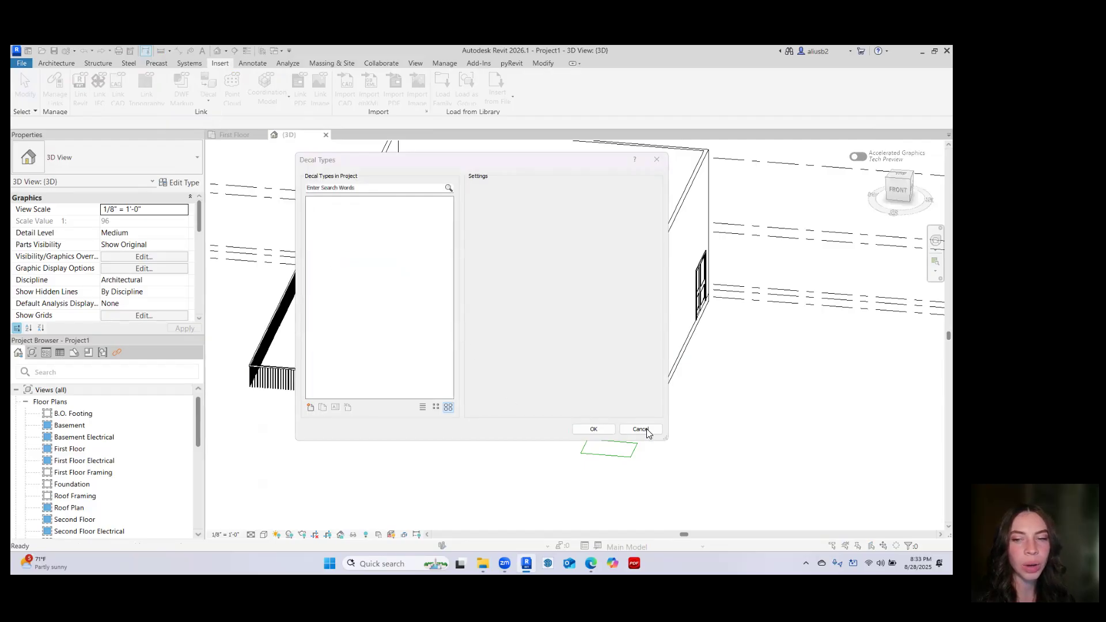
left_click(594, 429)
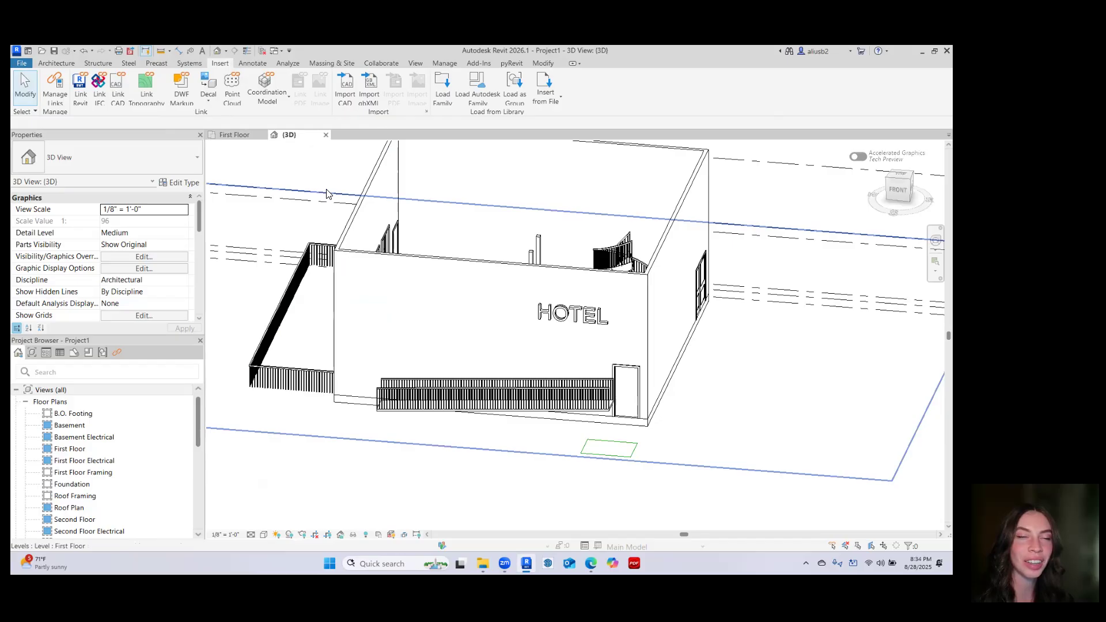
Open the cloud library for loading Autodesk families and resize its window to fit on the screen
left_click(474, 91)
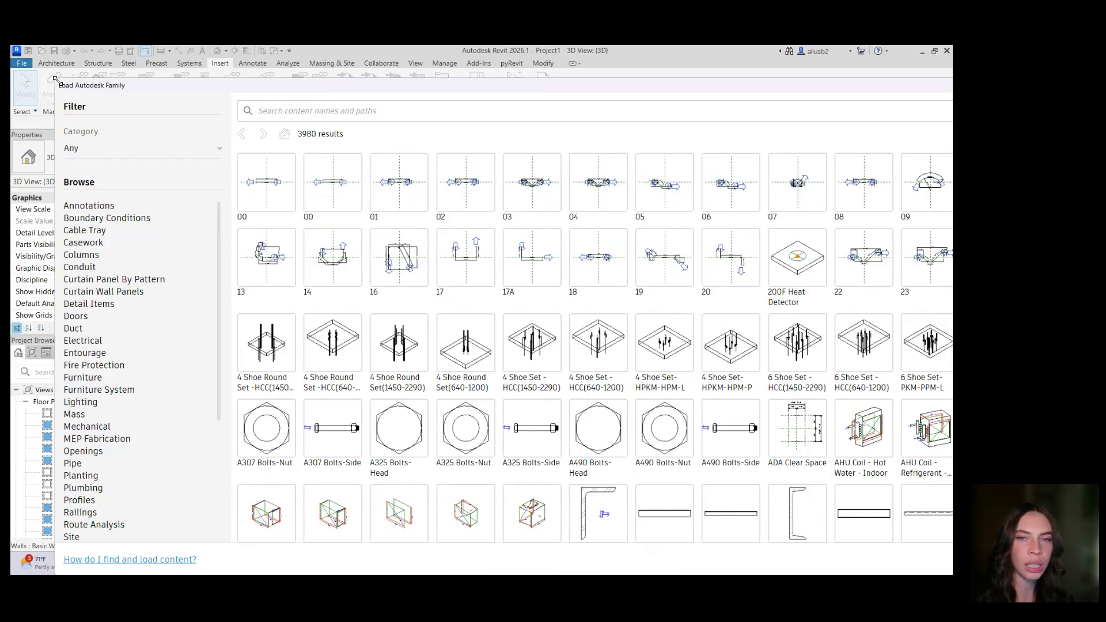
left_click_drag(54, 78, 147, 106)
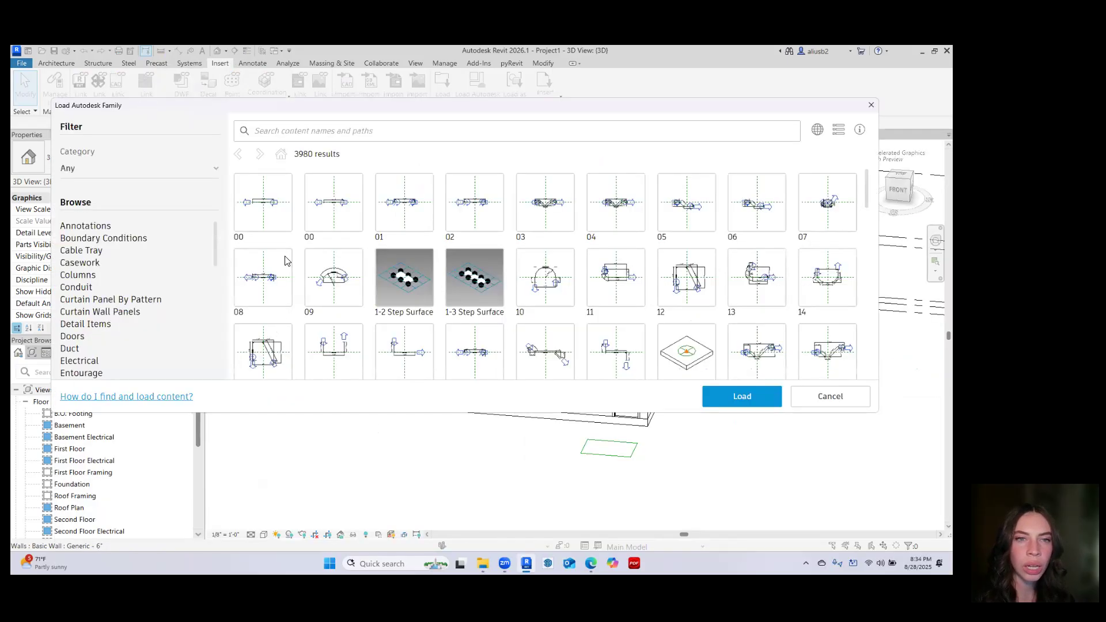
left_click_drag(445, 111, 470, 118)
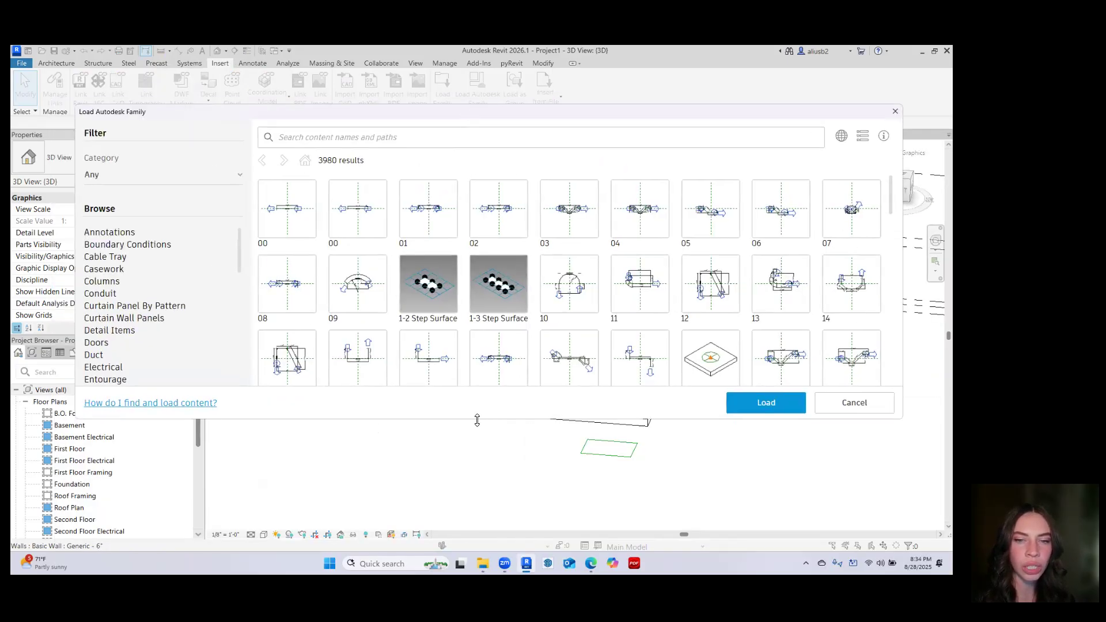
left_click_drag(477, 420, 476, 509)
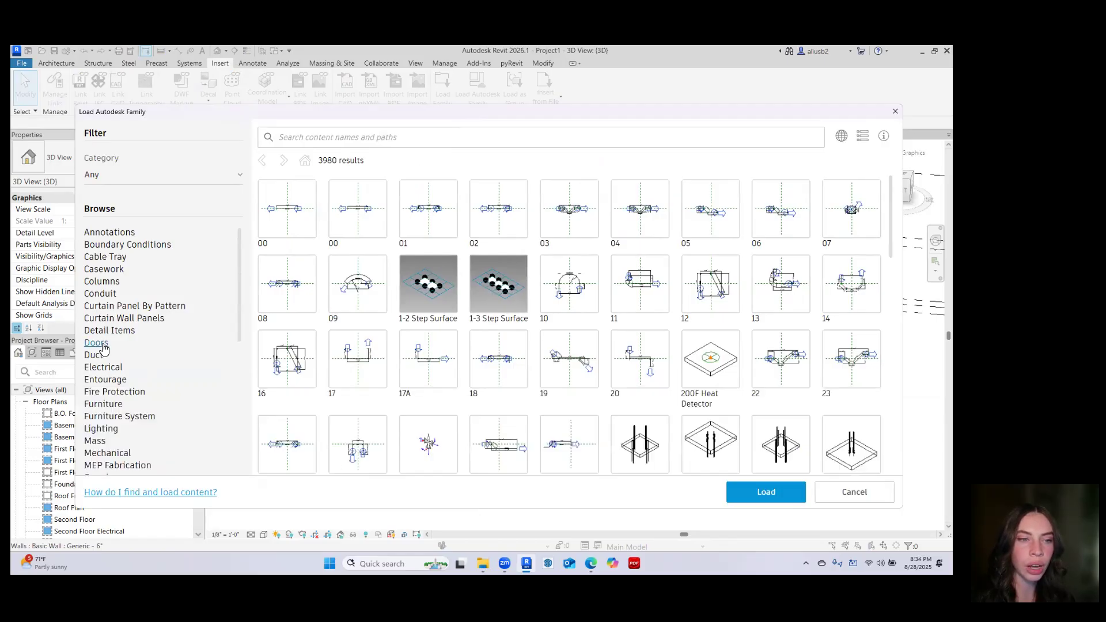
Load the Sofa family from the Furniture category of the Autodesk library, overwriting the existing version in the project
left_click(110, 405)
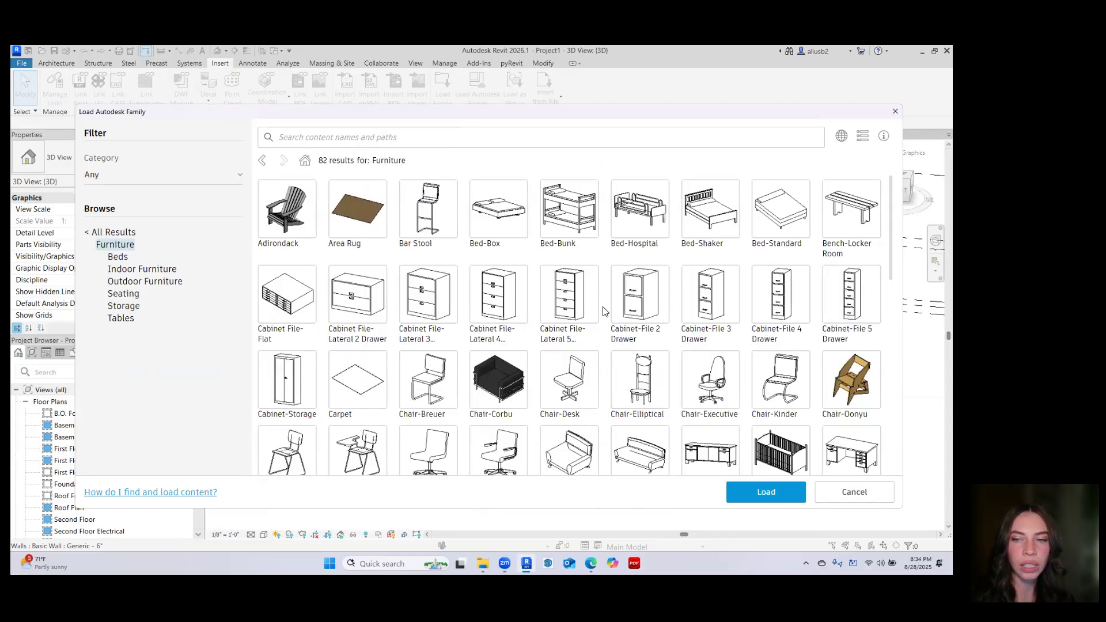
scroll(606, 263, "down", 1)
scroll(607, 288, "down", 3)
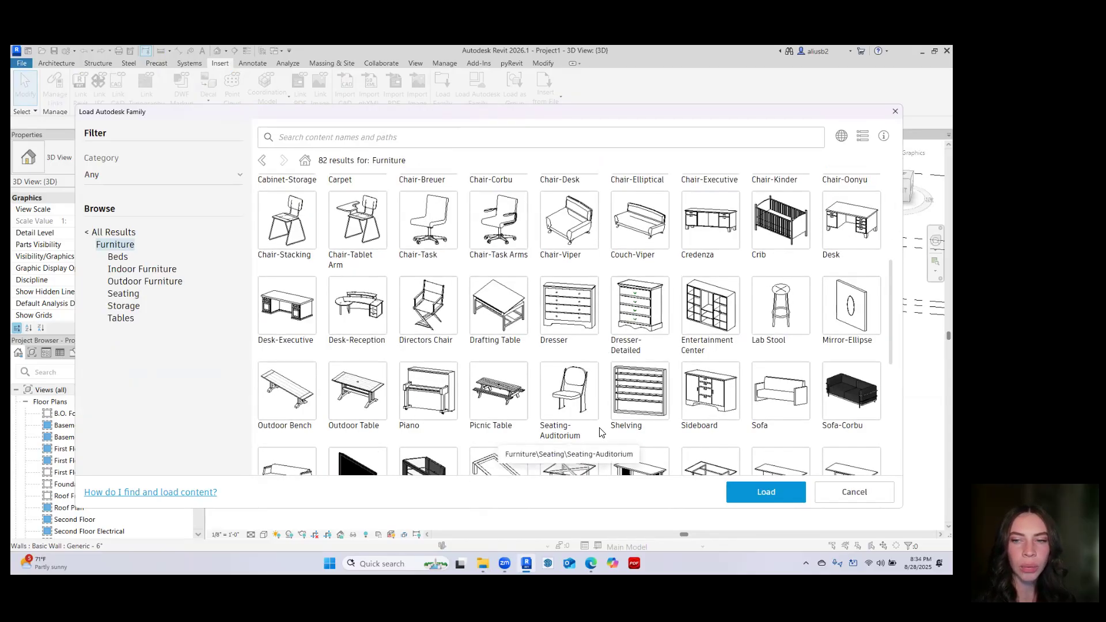
scroll(600, 433, "down", 4)
scroll(597, 432, "up", 2)
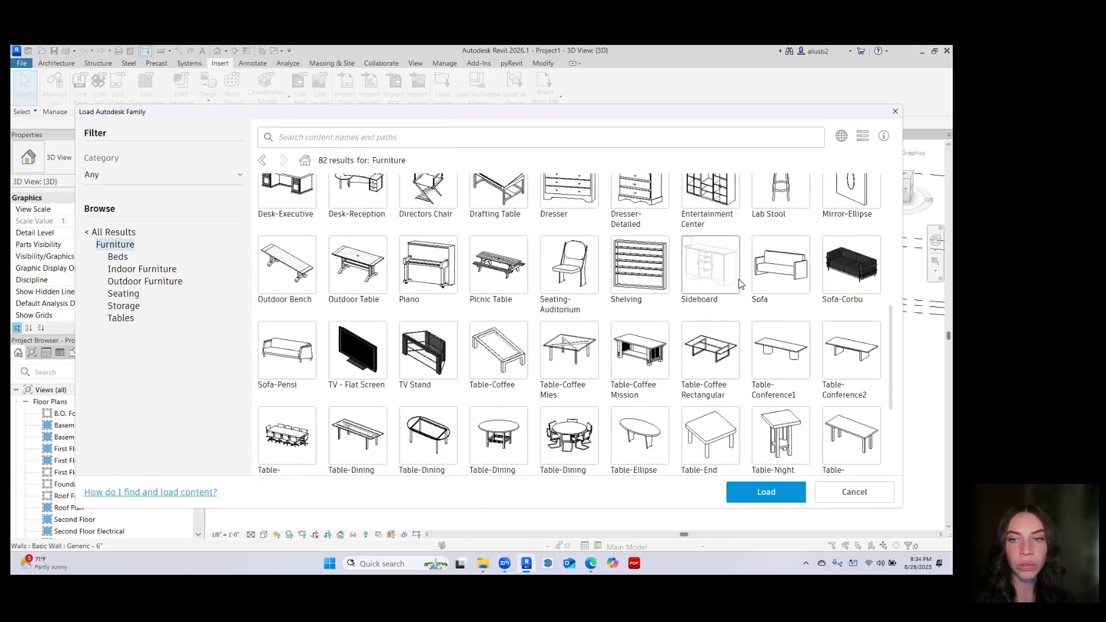
scroll(741, 284, "down", 1)
left_click(780, 206)
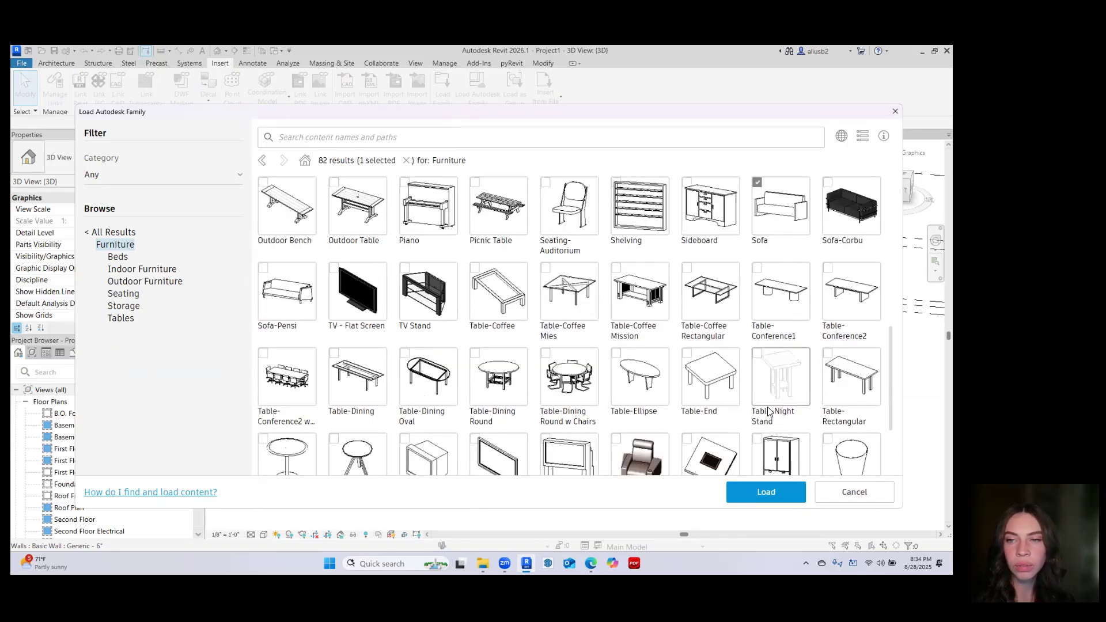
left_click(764, 493)
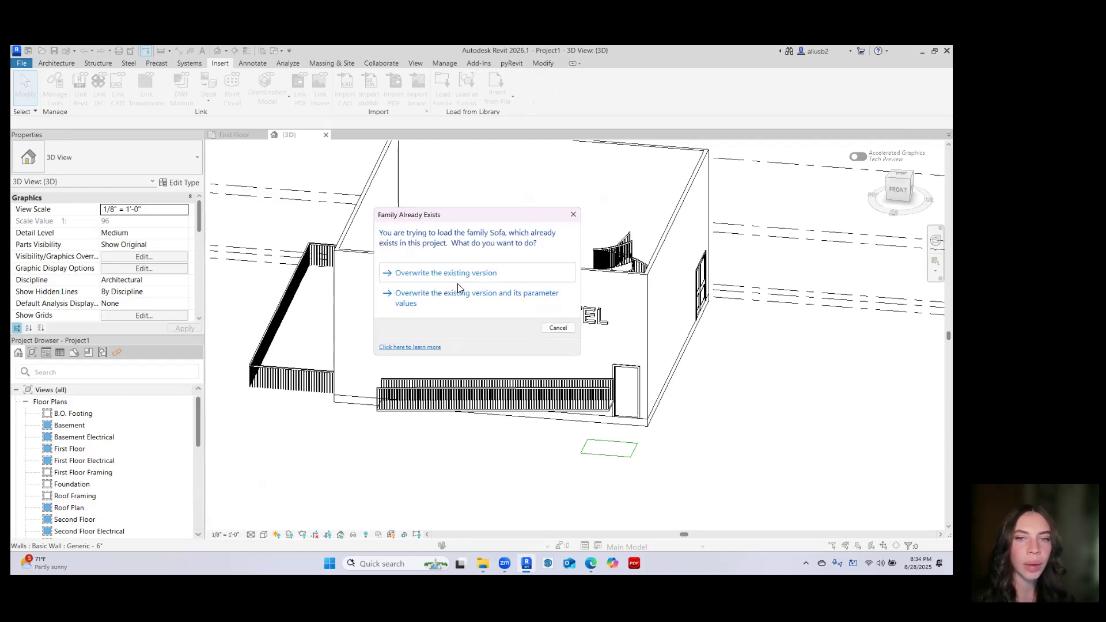
left_click(472, 280)
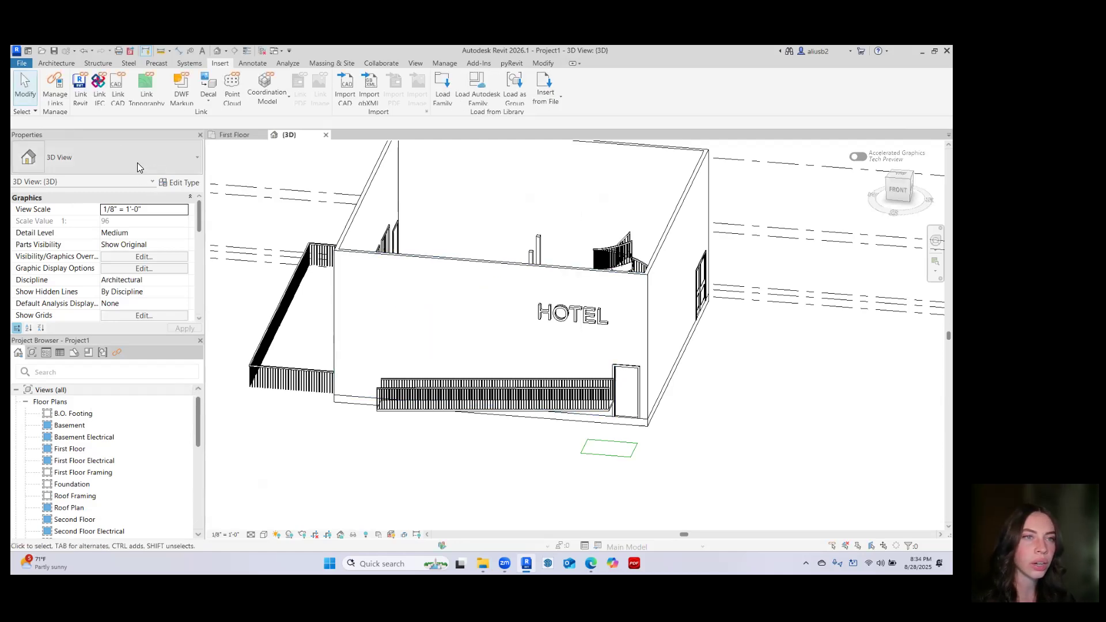
In the First Floor plan, place a 72" Sofa component parallel to the living room's west wall, with its back to the windows
left_click(234, 134)
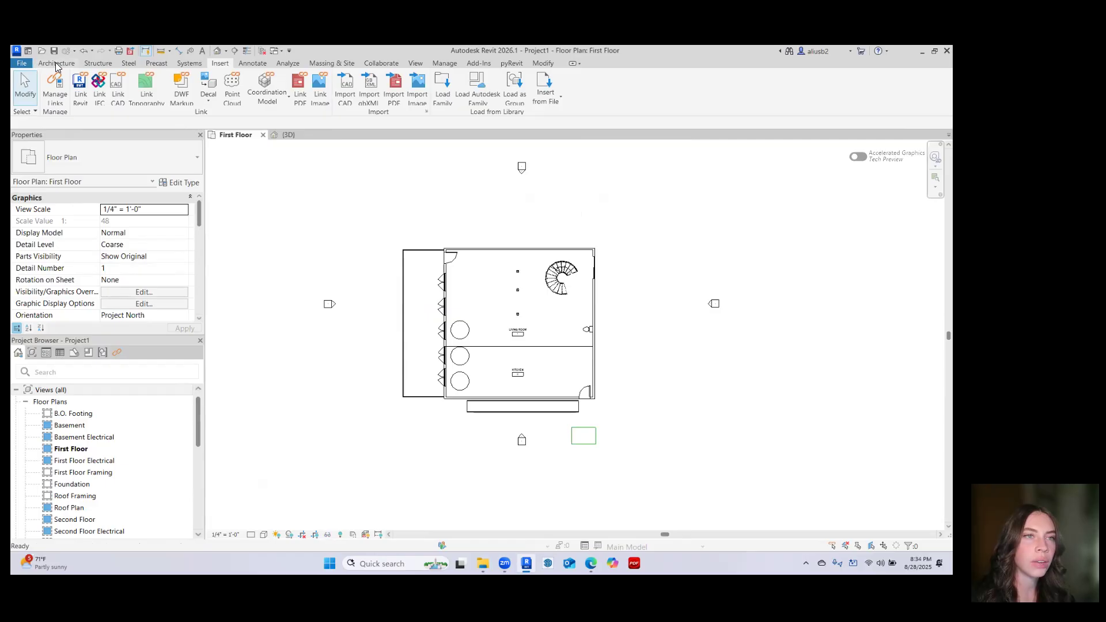
left_click(47, 64)
left_click(135, 84)
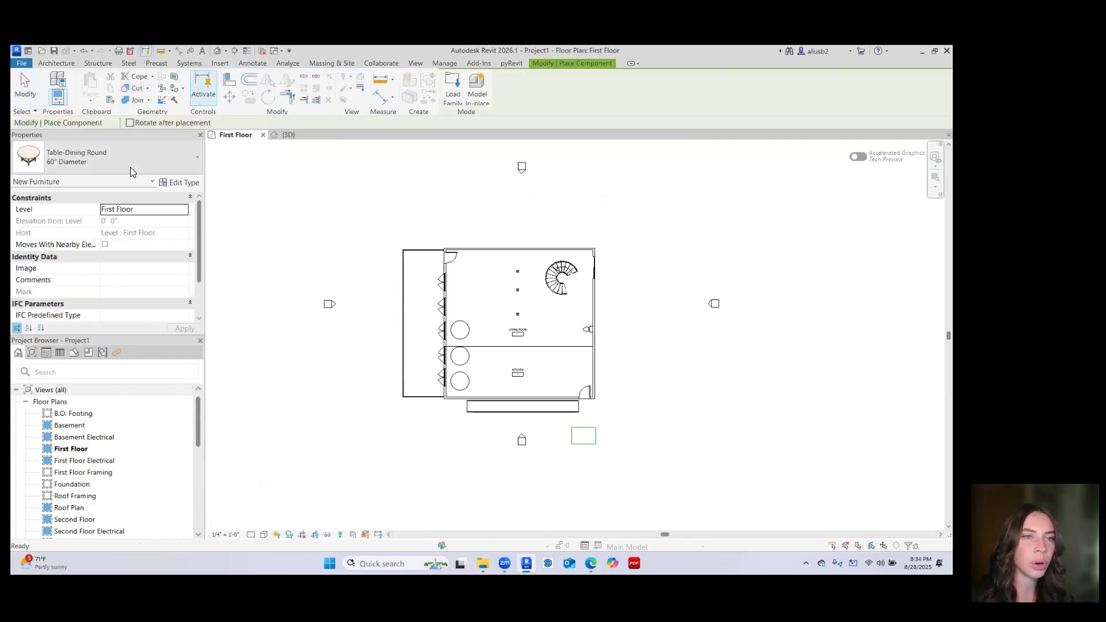
left_click(131, 169)
type("sof")
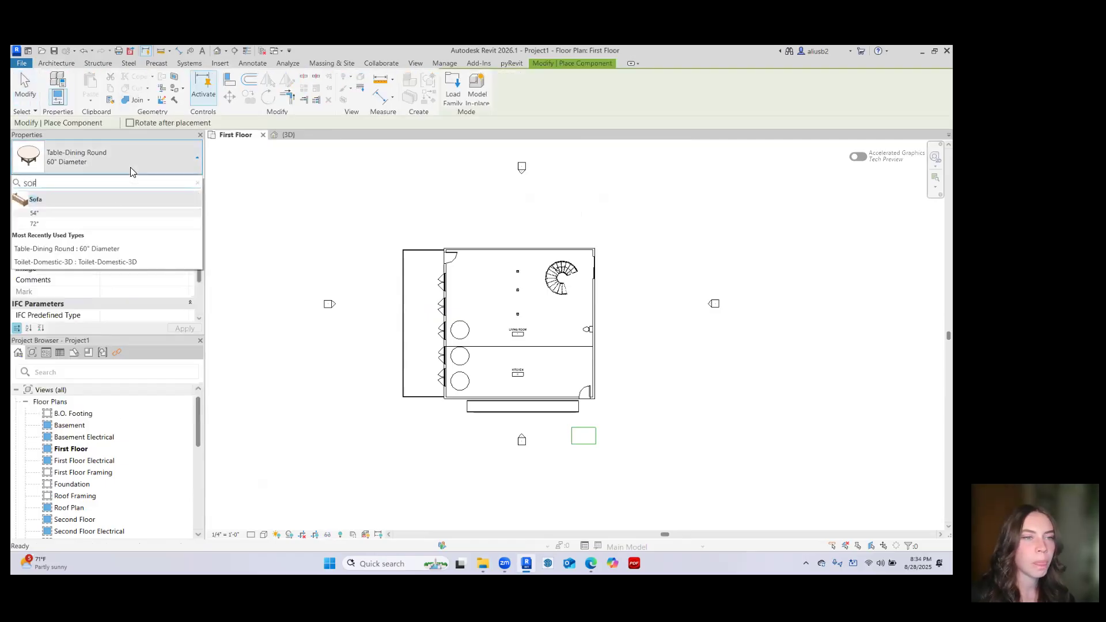
left_click(99, 224)
scroll(499, 279, "up", 3)
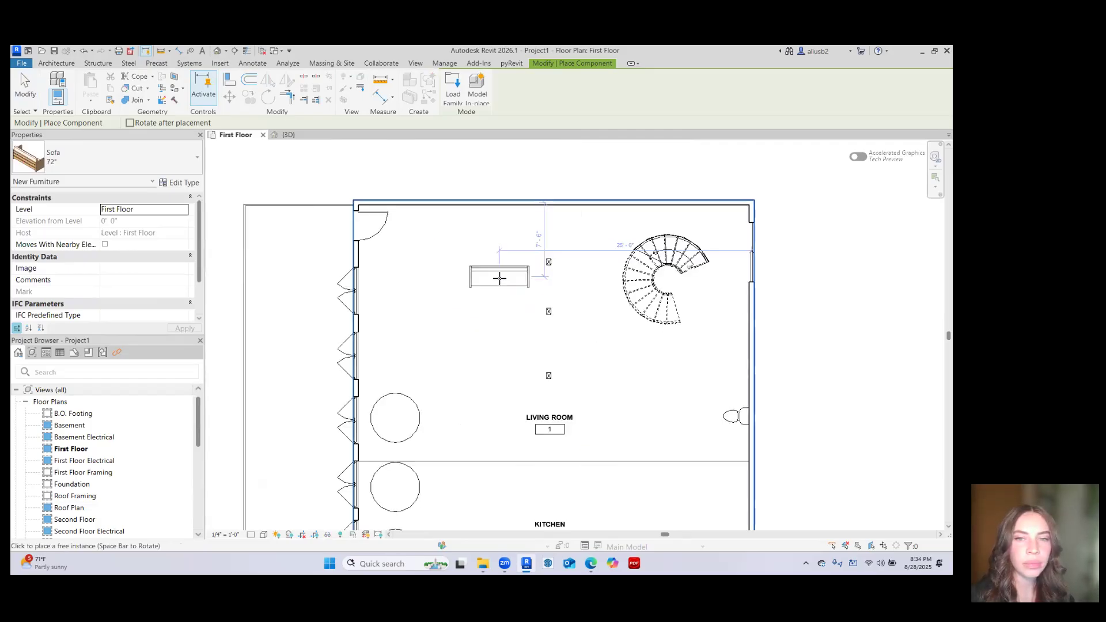
scroll(499, 278, "up", 2)
key("space")
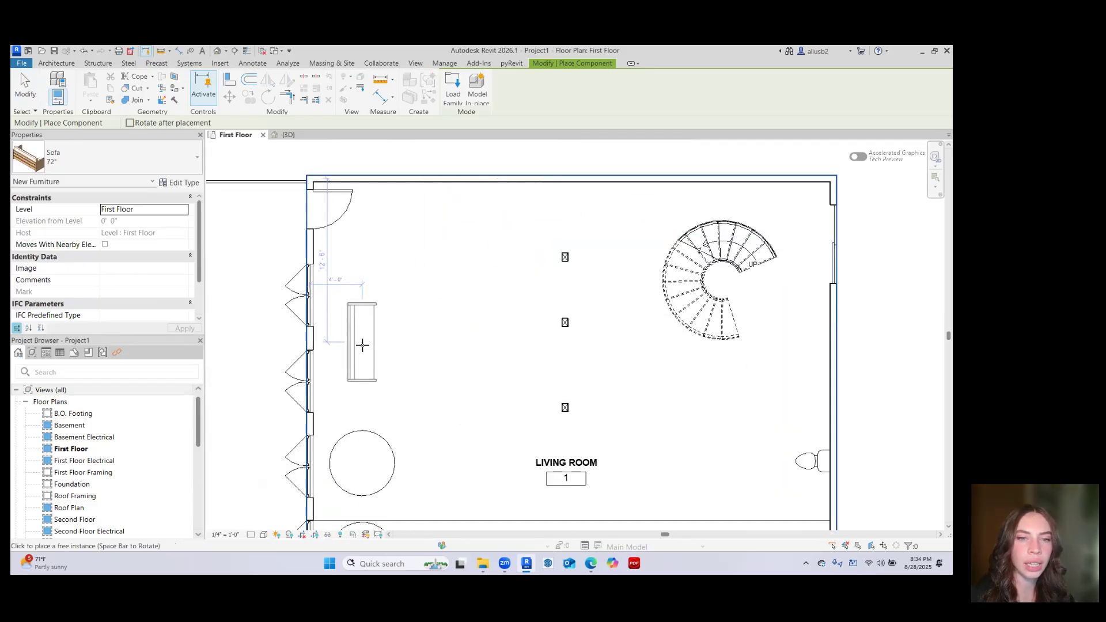
key("space")
key("space")
left_click(355, 335)
Place a second 72" sofa in the living room, rotated to face the first one
key("space")
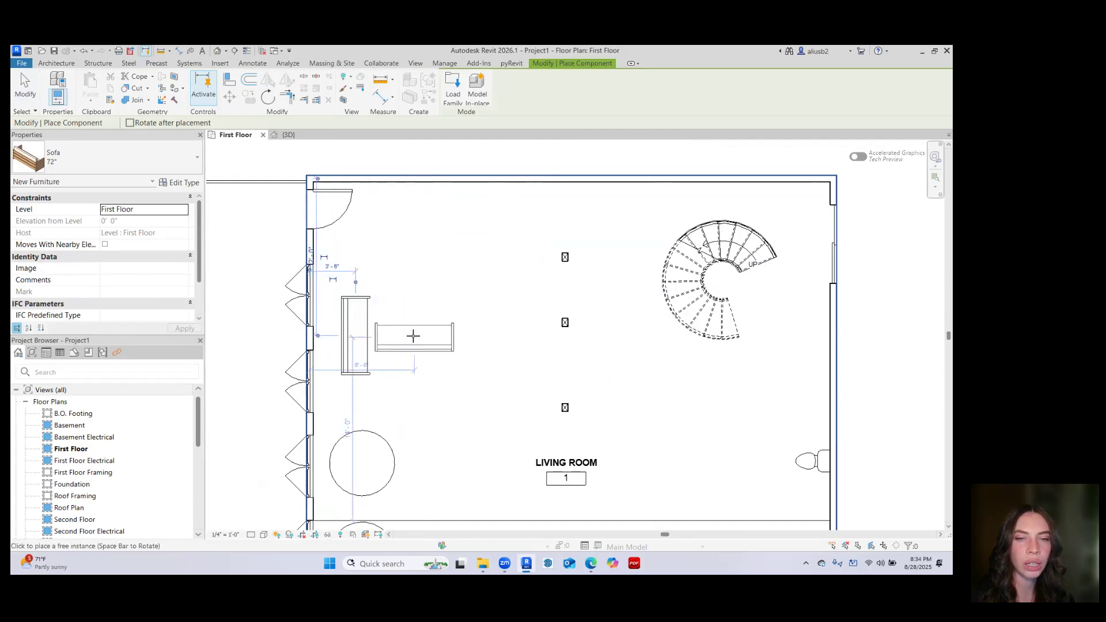
key("space")
left_click(447, 335)
Place three 72" sofas in a row along the kitchen's south wall and finish placing components
scroll(437, 343, "down", 2)
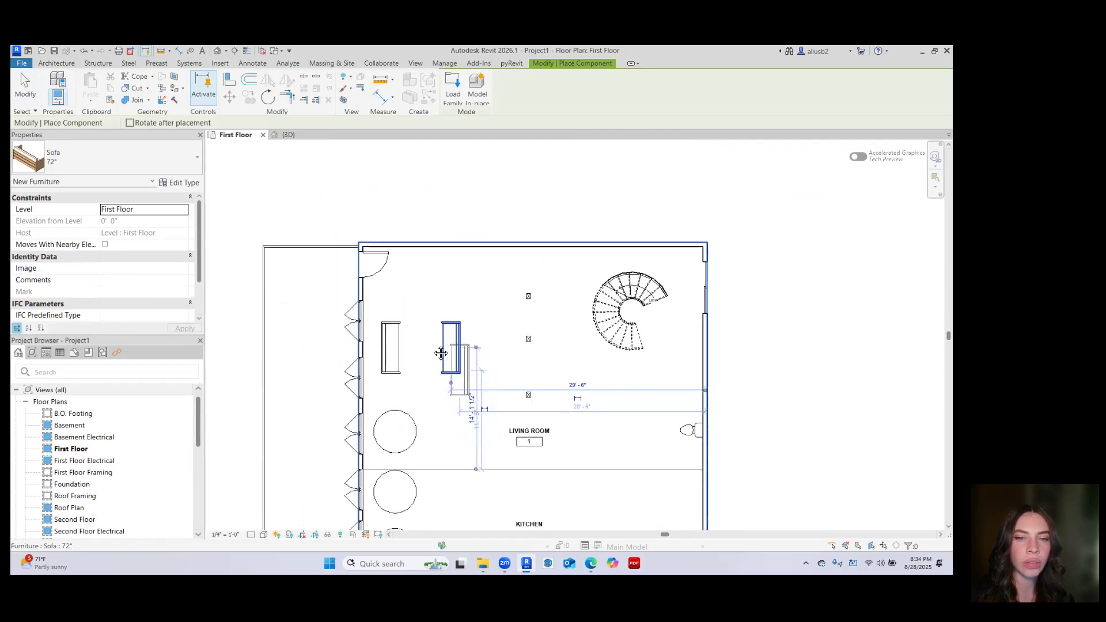
middle_click_drag(441, 353, 380, 249)
key("space")
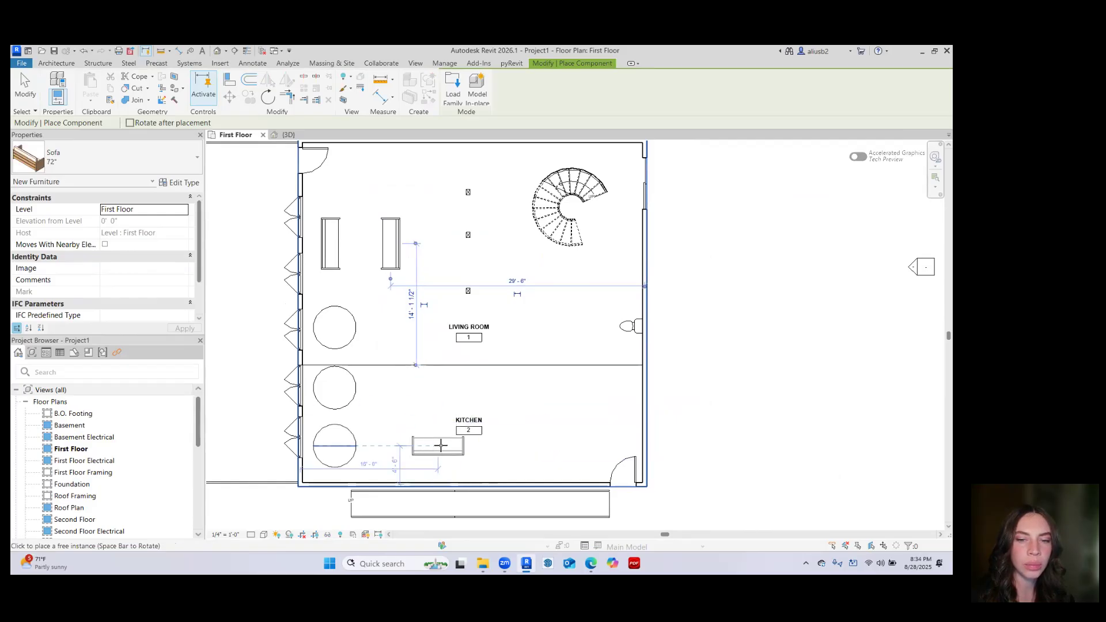
left_click(416, 459)
left_click(480, 460)
left_click(549, 460)
key("Escape")
key("Escape")
scroll(489, 405, "down", 2)
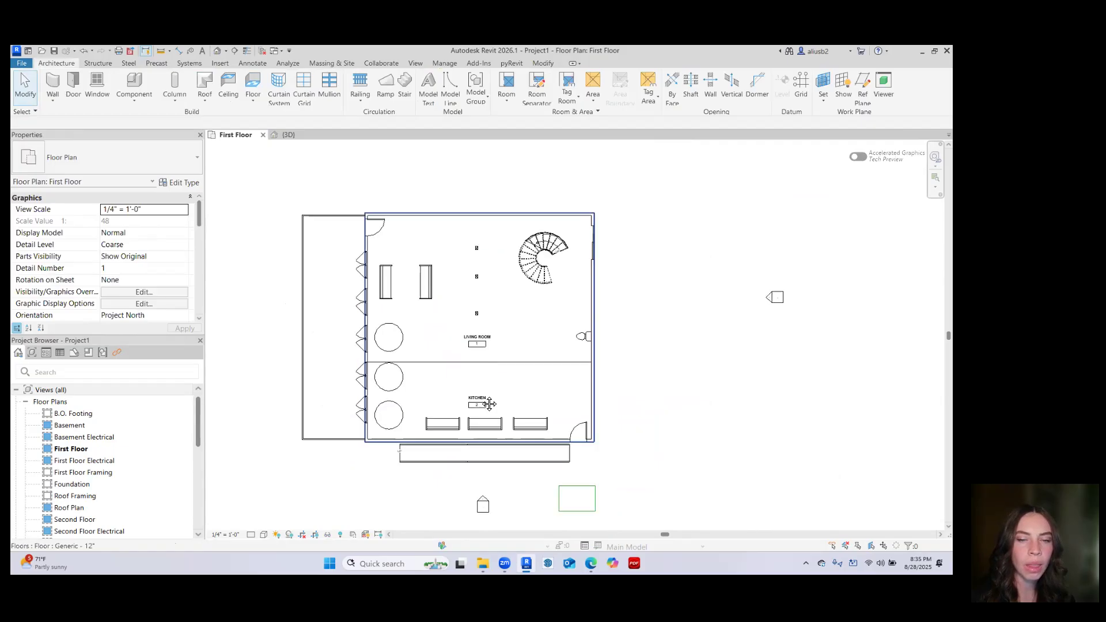
middle_click_drag(489, 405, 479, 442)
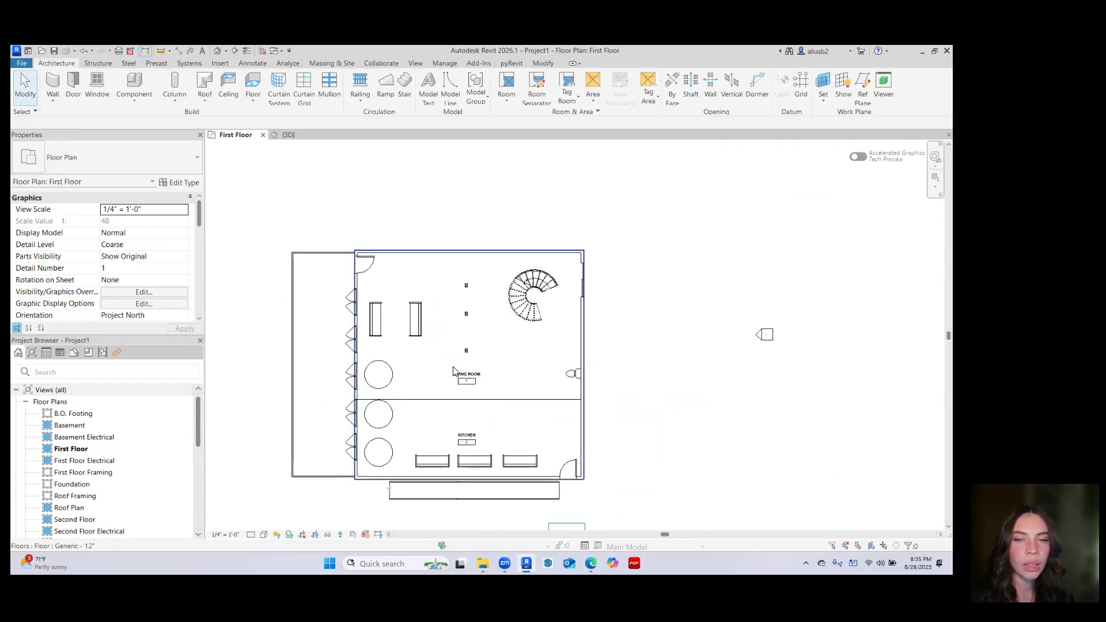
left_click(218, 63)
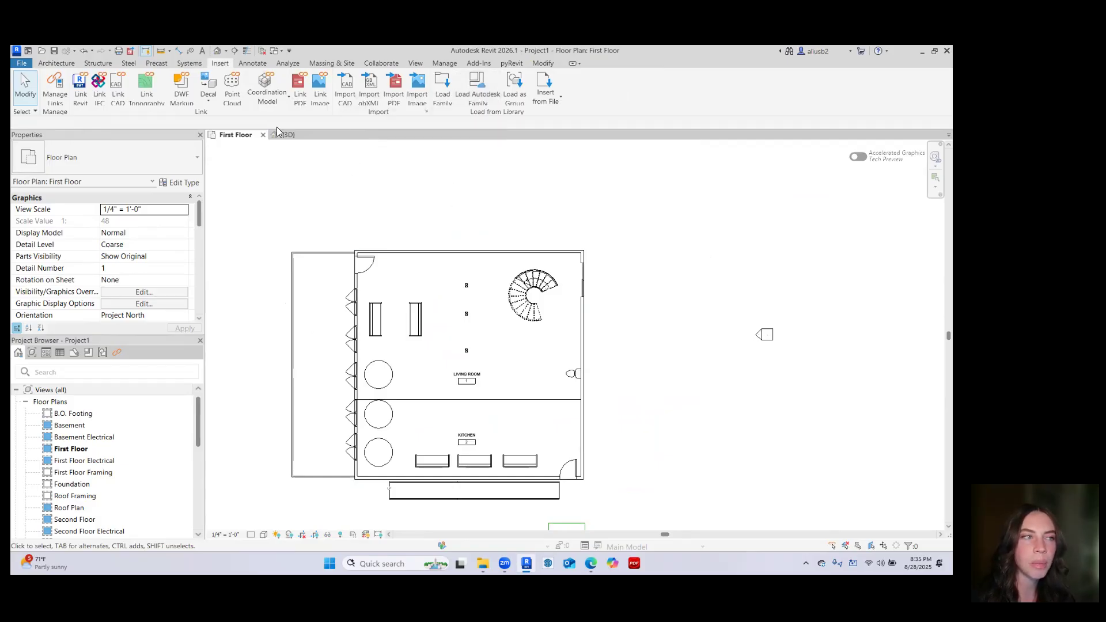
left_click(256, 64)
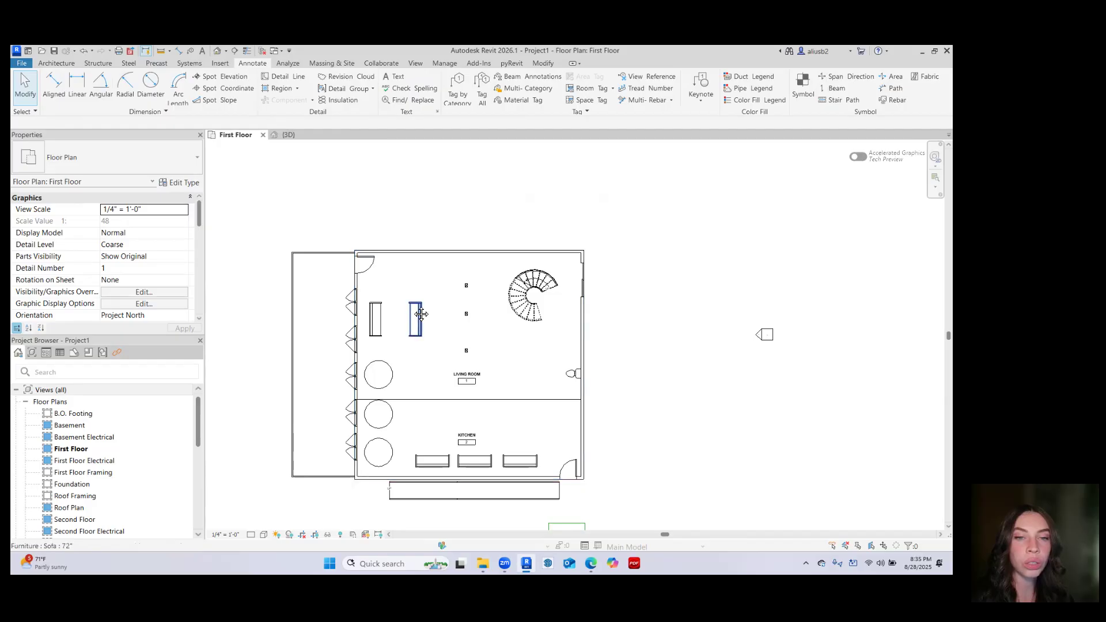
middle_click_drag(417, 316, 410, 278)
middle_click_drag(467, 366, 454, 301)
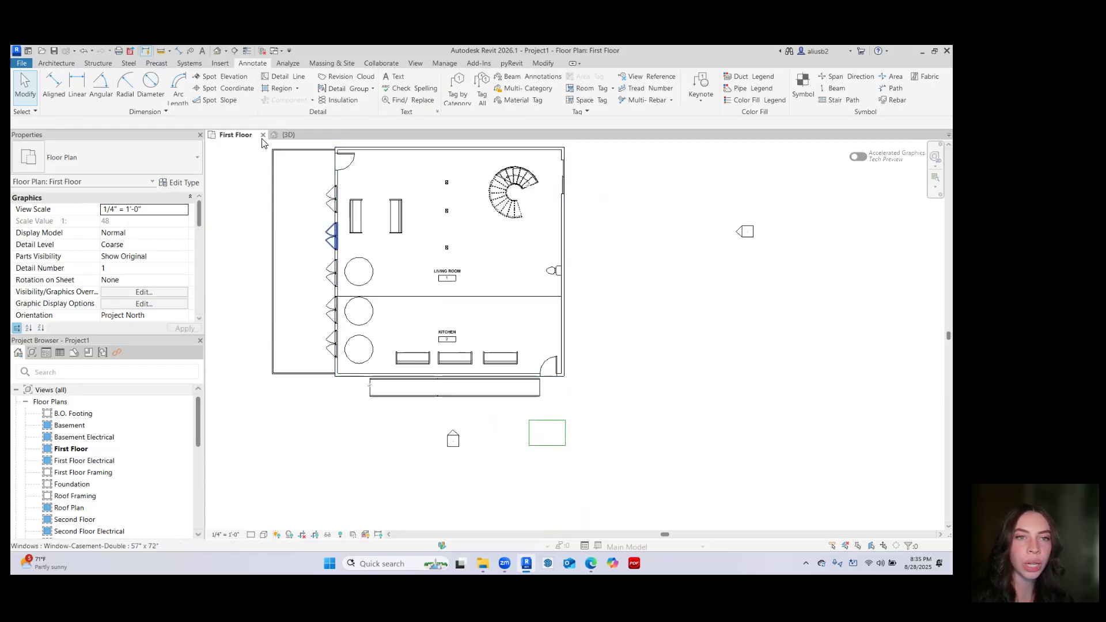
left_click(288, 135)
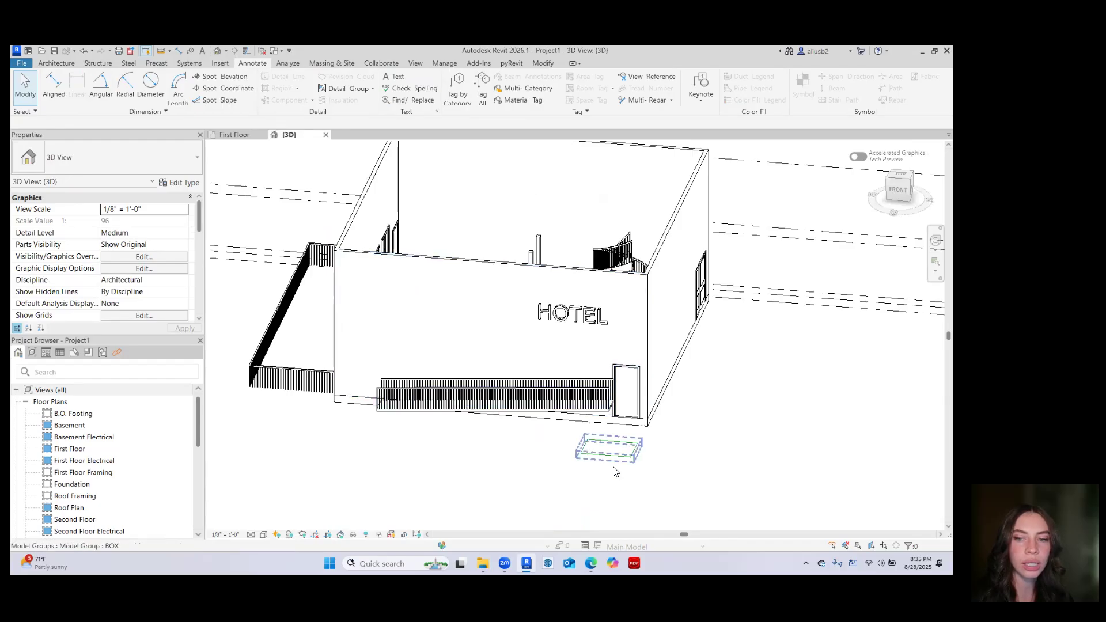
left_click(240, 136)
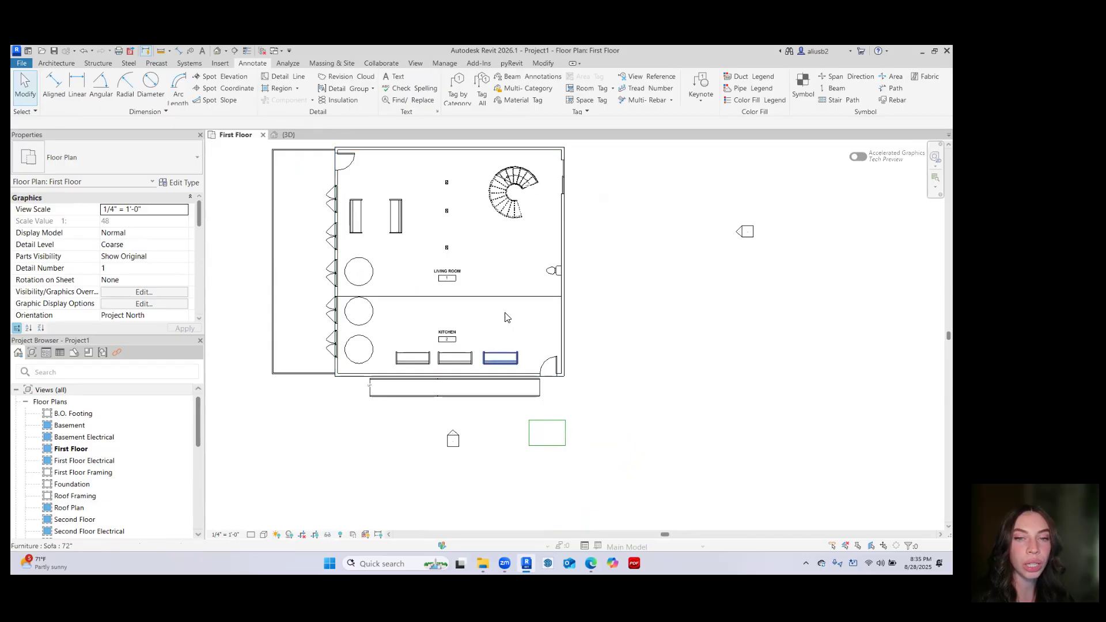
Add an aligned dimension between the west and east exterior walls, placed above the building's north wall
middle_click_drag(504, 293, 522, 320)
left_click(54, 86)
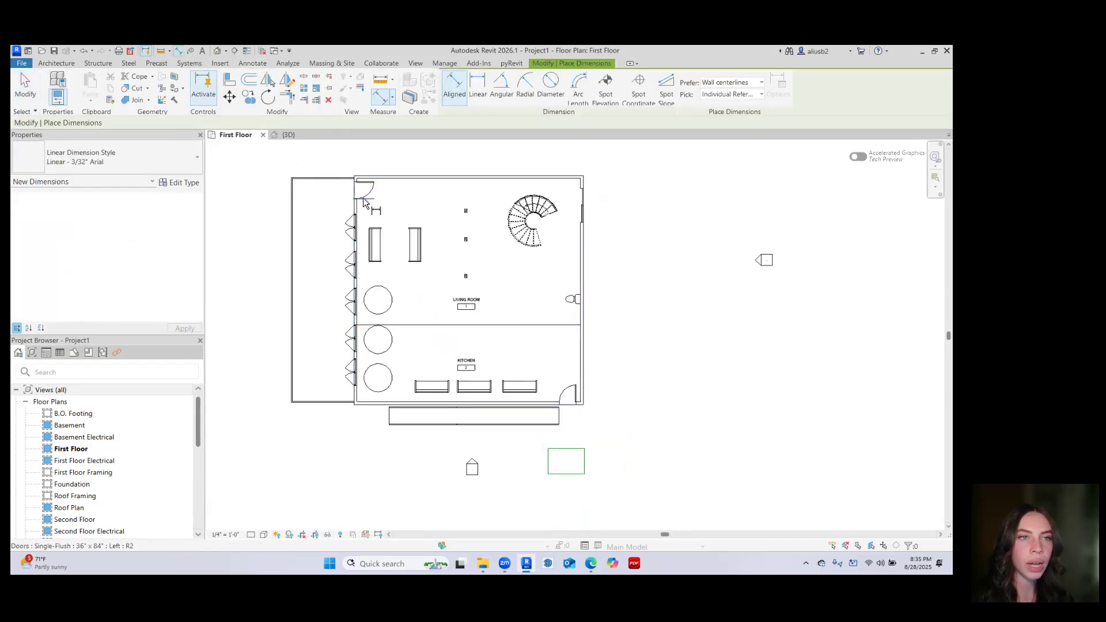
left_click(253, 64)
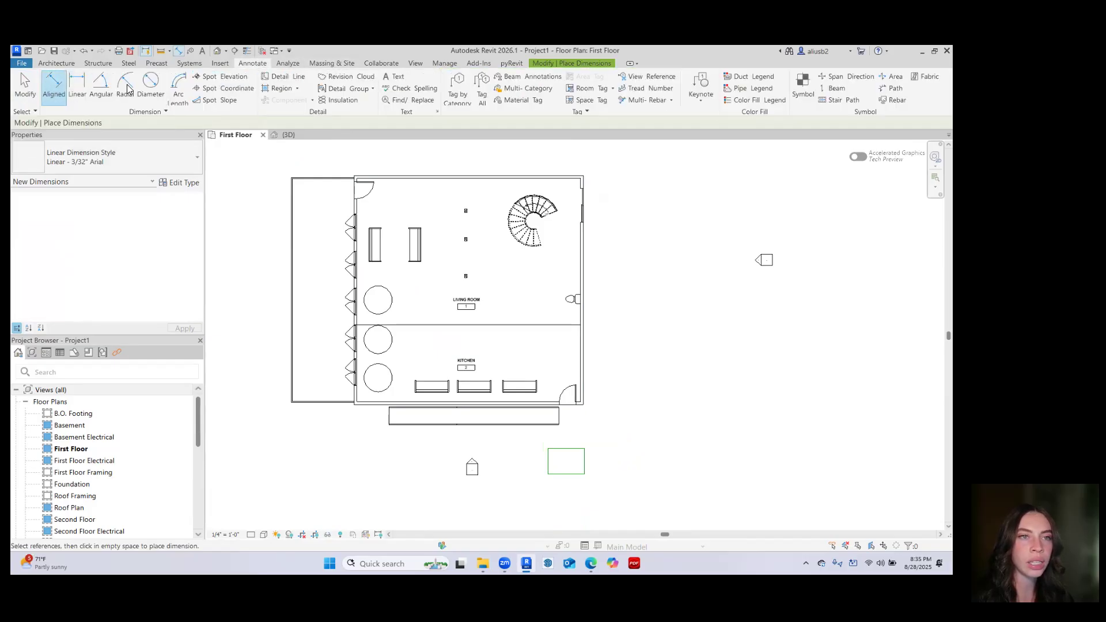
left_click(55, 87)
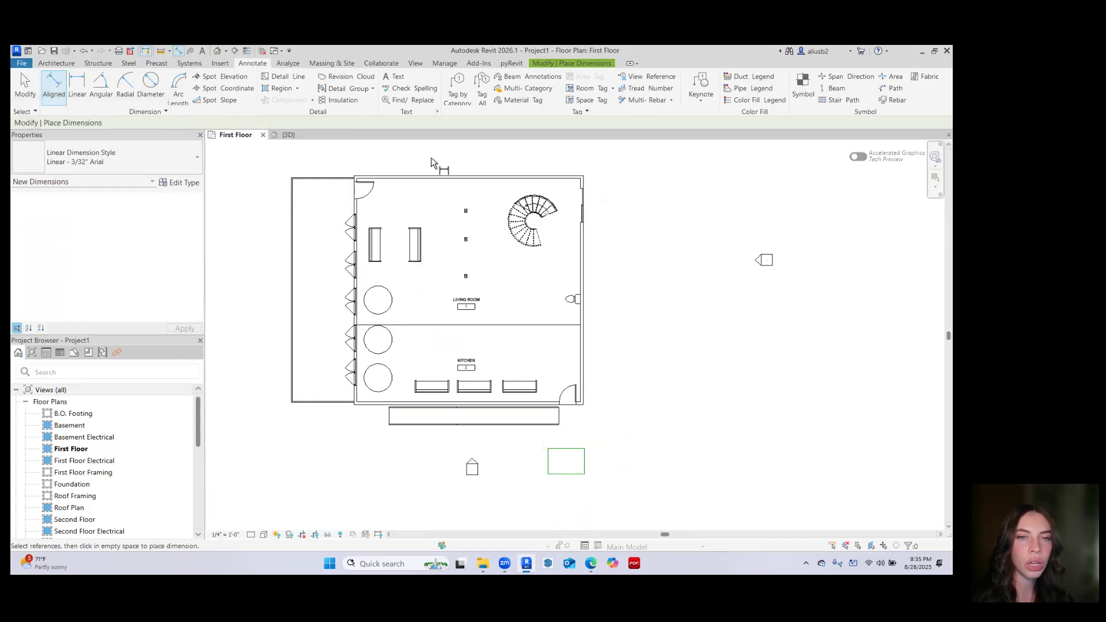
left_click(356, 211)
left_click(580, 202)
scroll(490, 168, "up", 3)
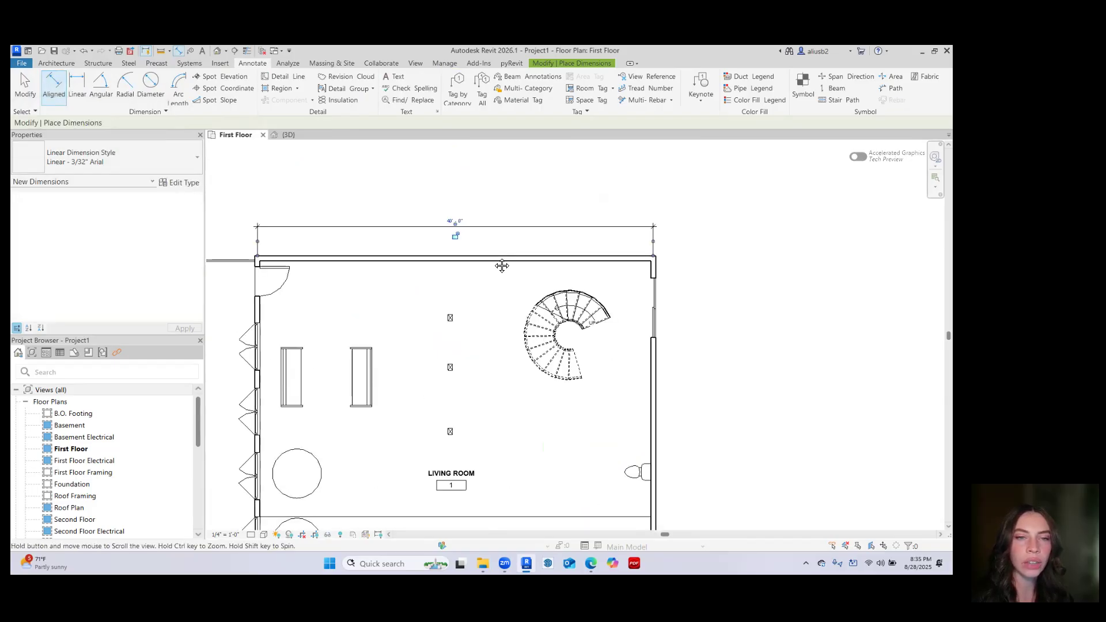
scroll(473, 241, "up", 5)
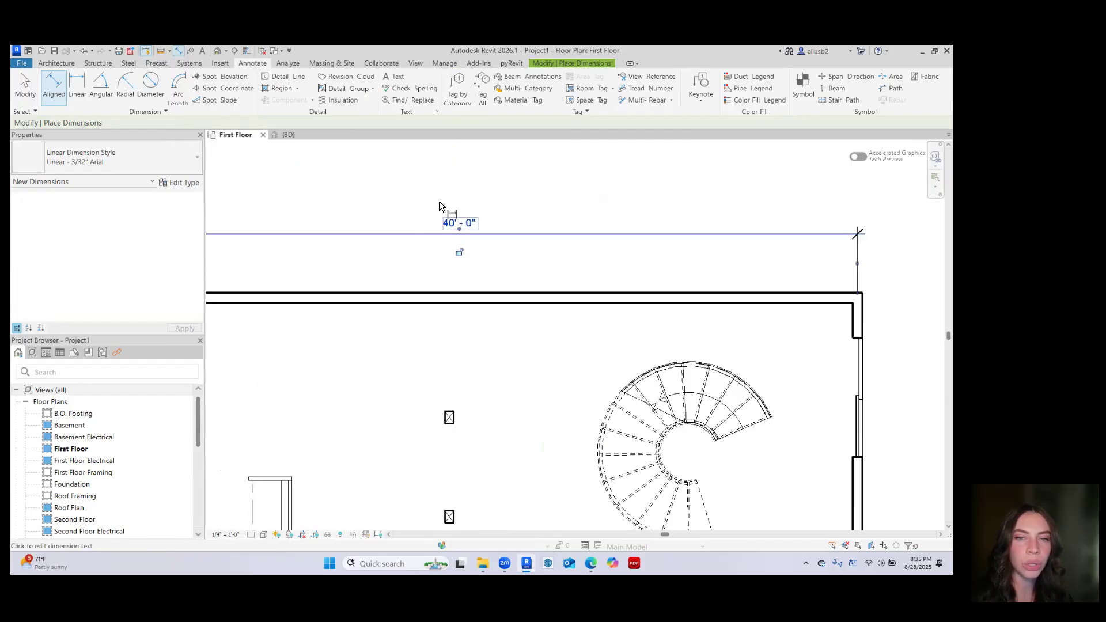
key("Escape")
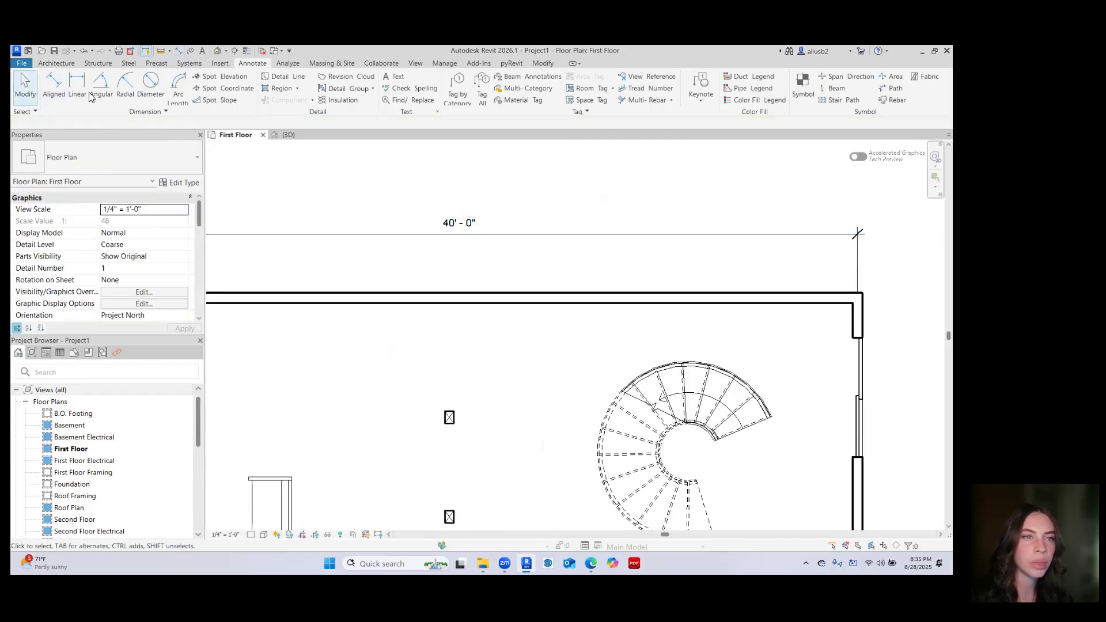
Add a linear dimension between the end of the spiral stair and the east wall
left_click(77, 86)
scroll(373, 227, "down", 5)
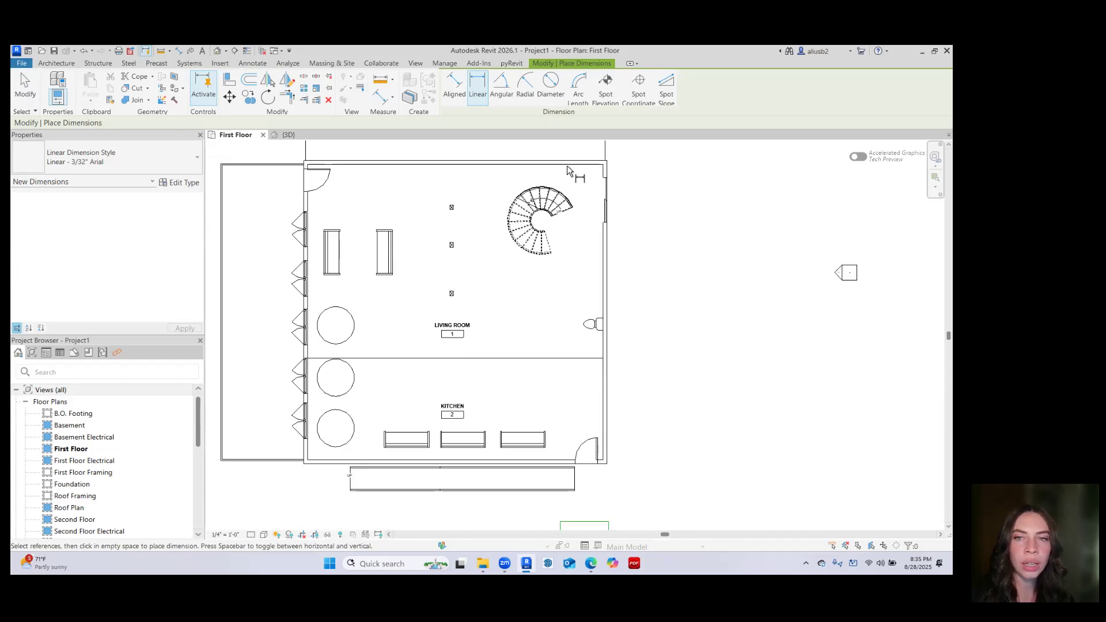
middle_click_drag(575, 169, 507, 185)
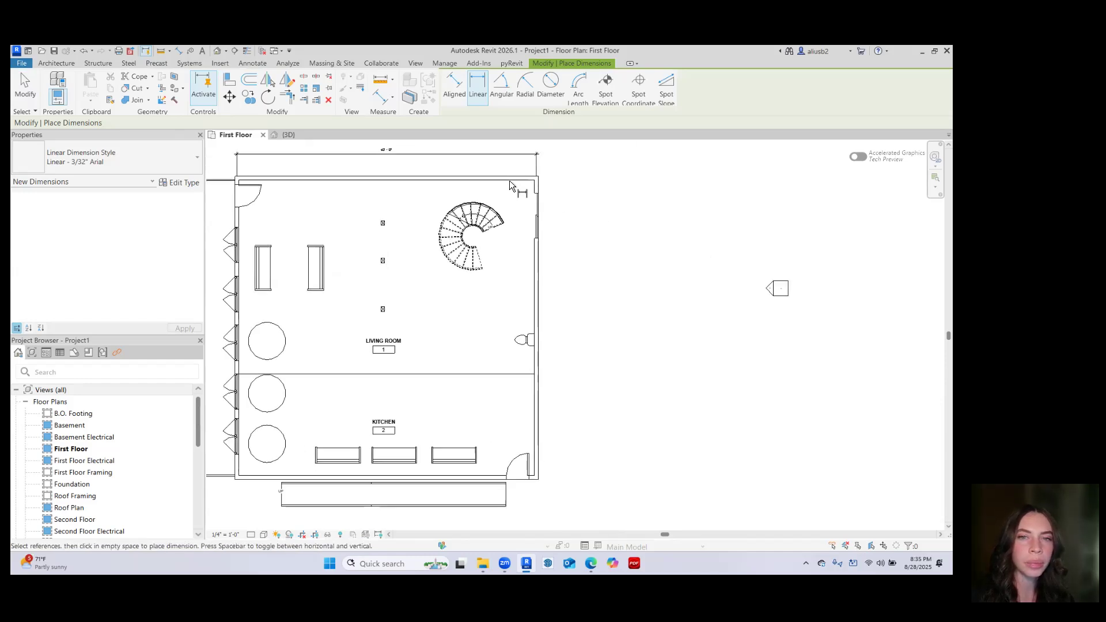
left_click(536, 215)
left_click(518, 221)
key("Escape")
key("Escape")
scroll(519, 208, "up", 5)
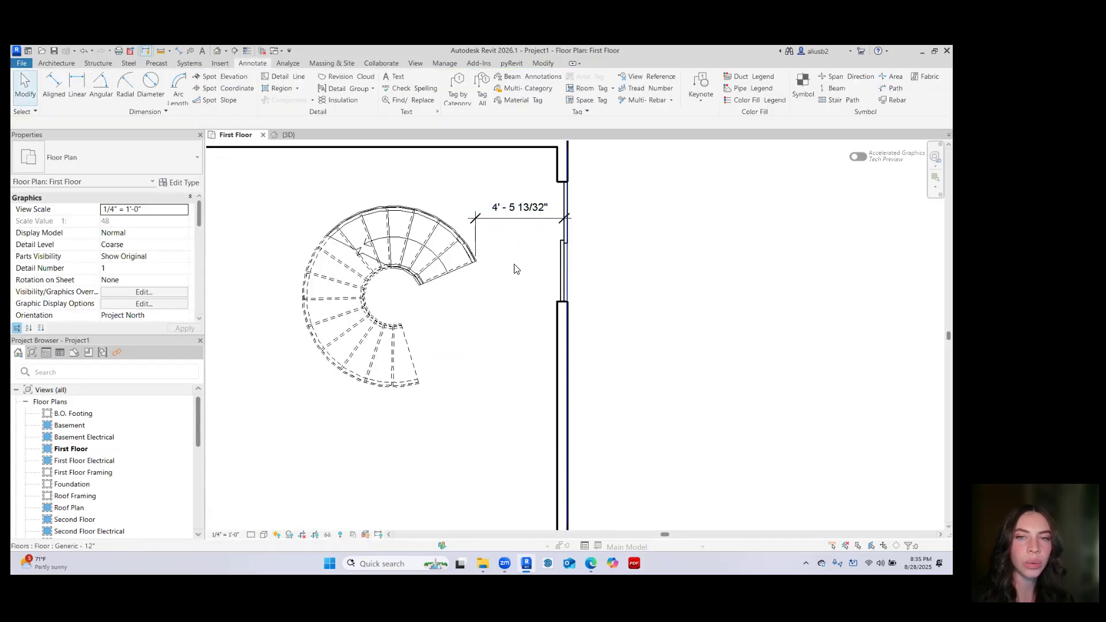
scroll(514, 272, "down", 4)
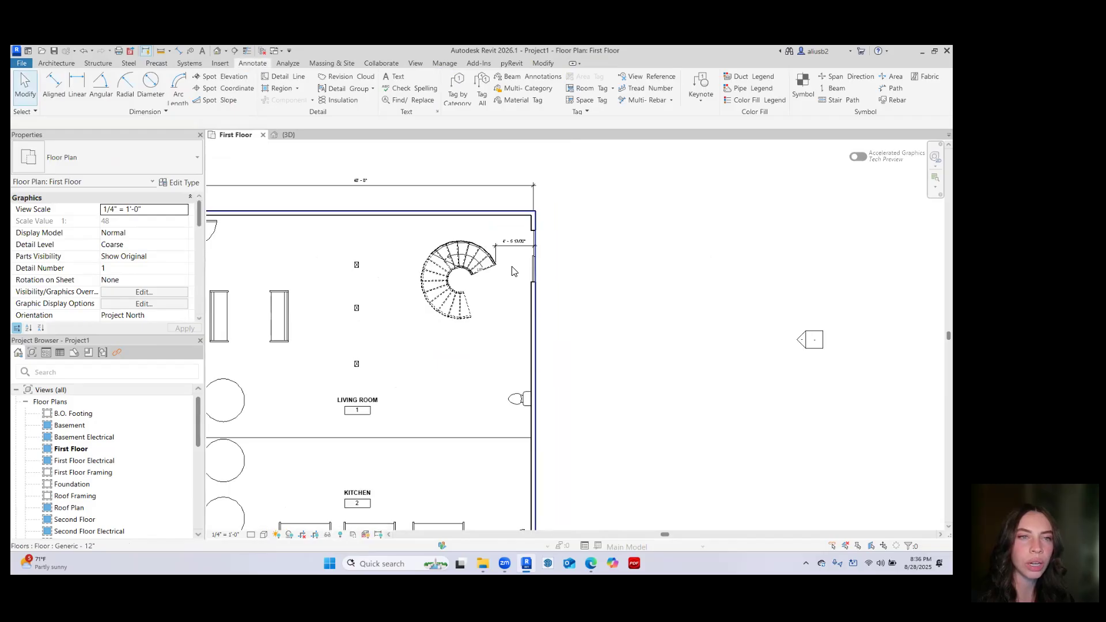
Add an angular dimension between the south and west walls at the kitchen's southwest corner, referencing wall faces
left_click(108, 91)
scroll(373, 328, "down", 4)
scroll(279, 406, "up", 4)
scroll(270, 401, "up", 1)
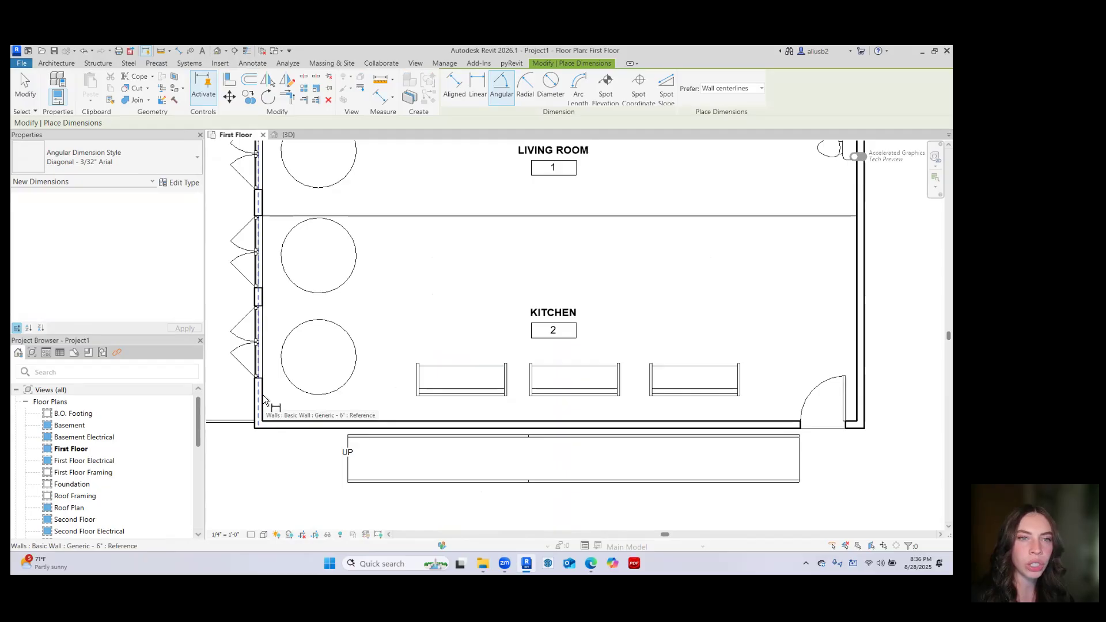
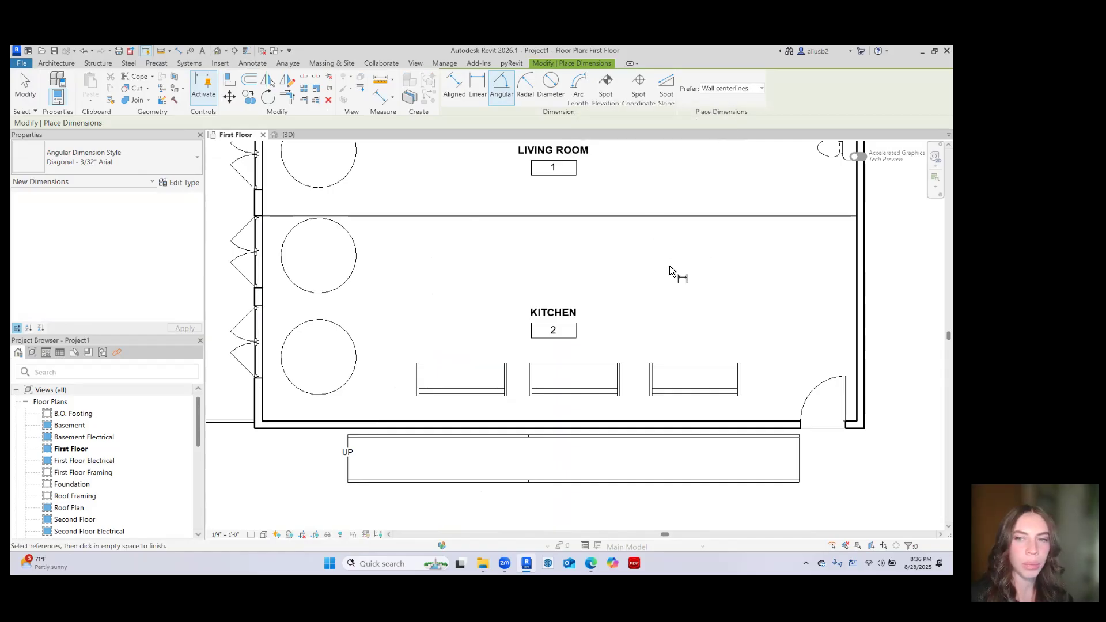
left_click(742, 90)
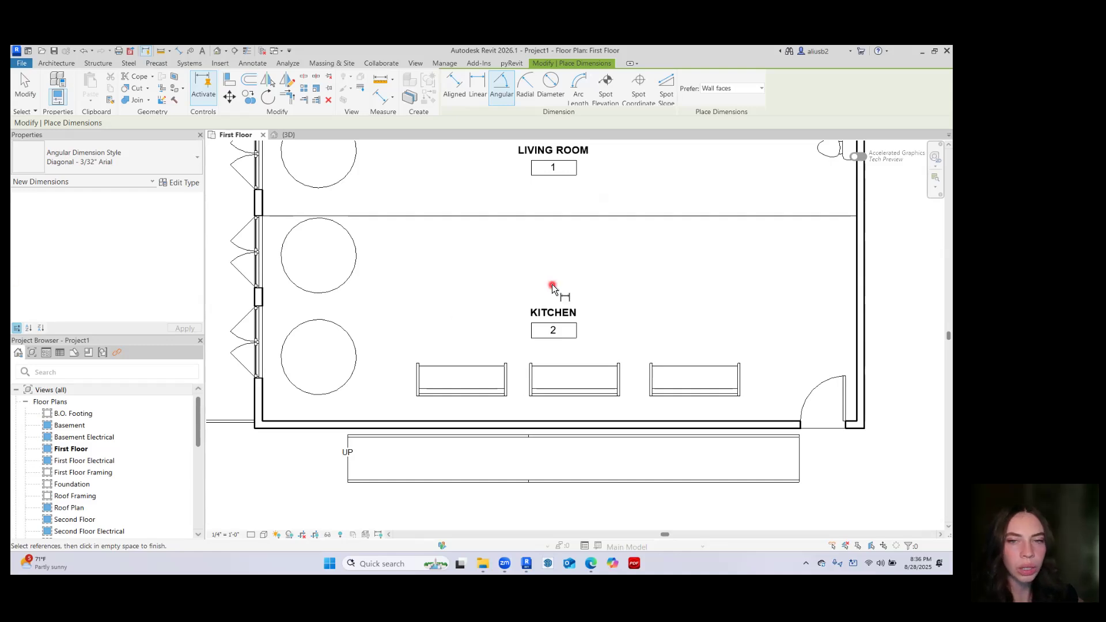
left_click(310, 420)
left_click(262, 389)
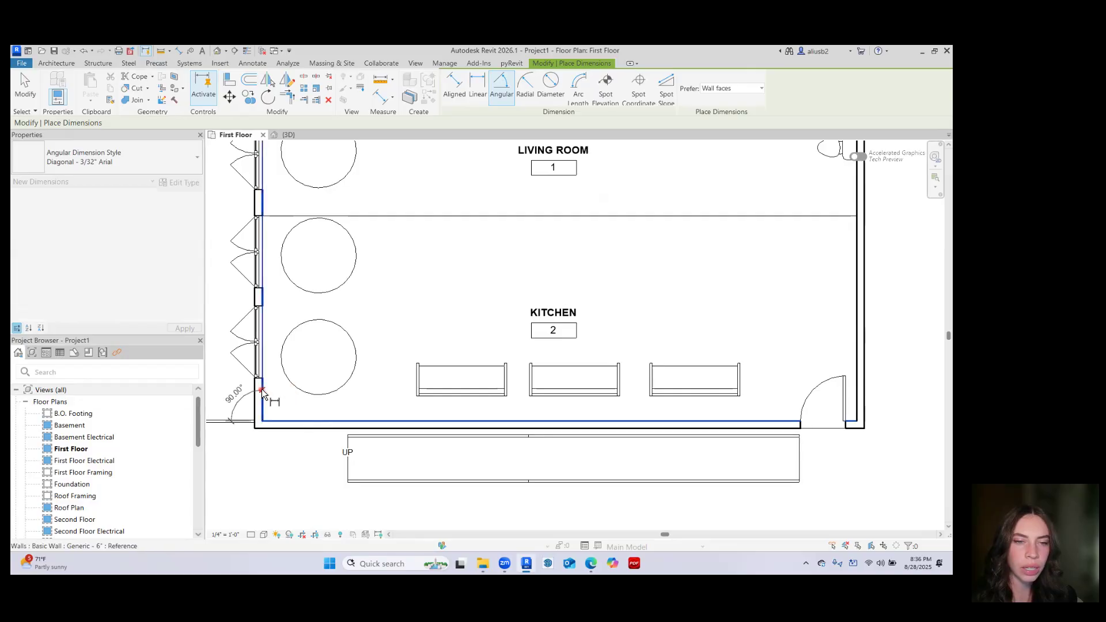
left_click(293, 396)
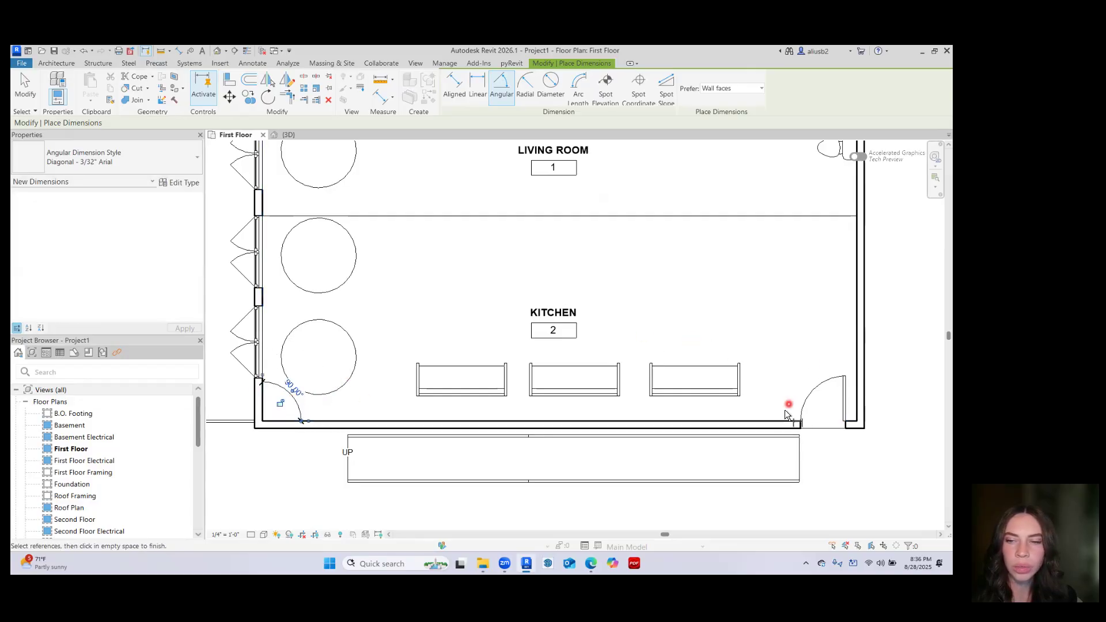
Add an angular dimension between the south and east walls at the kitchen's southeast corner, spanning around the door
middle_click_drag(775, 315, 667, 496)
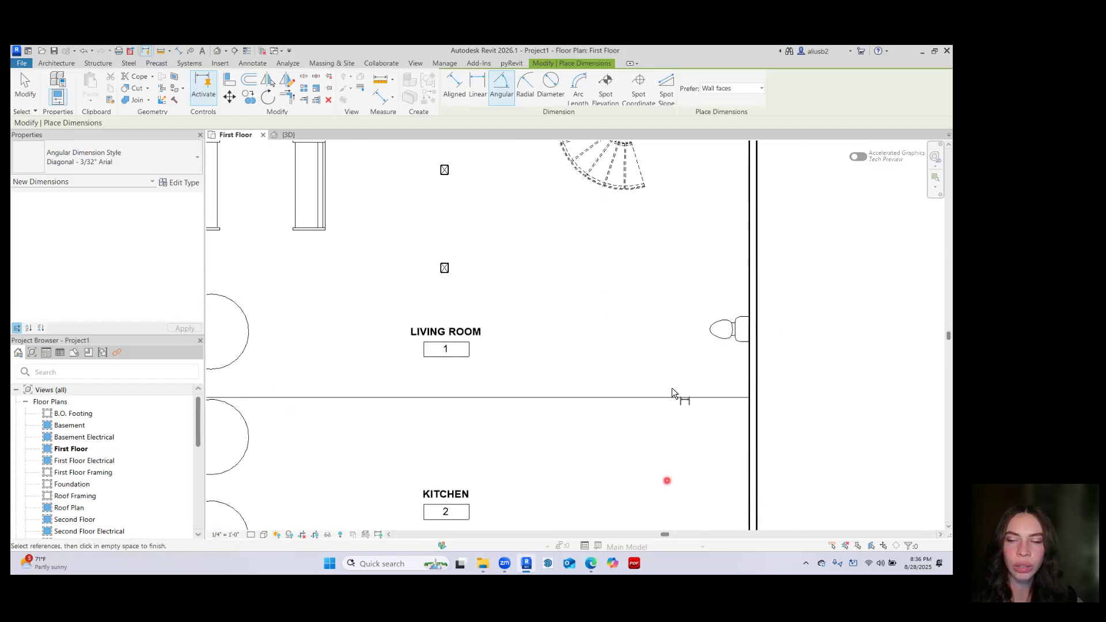
middle_click_drag(642, 423, 636, 286)
left_click(652, 465)
left_click(741, 406)
left_click(693, 382)
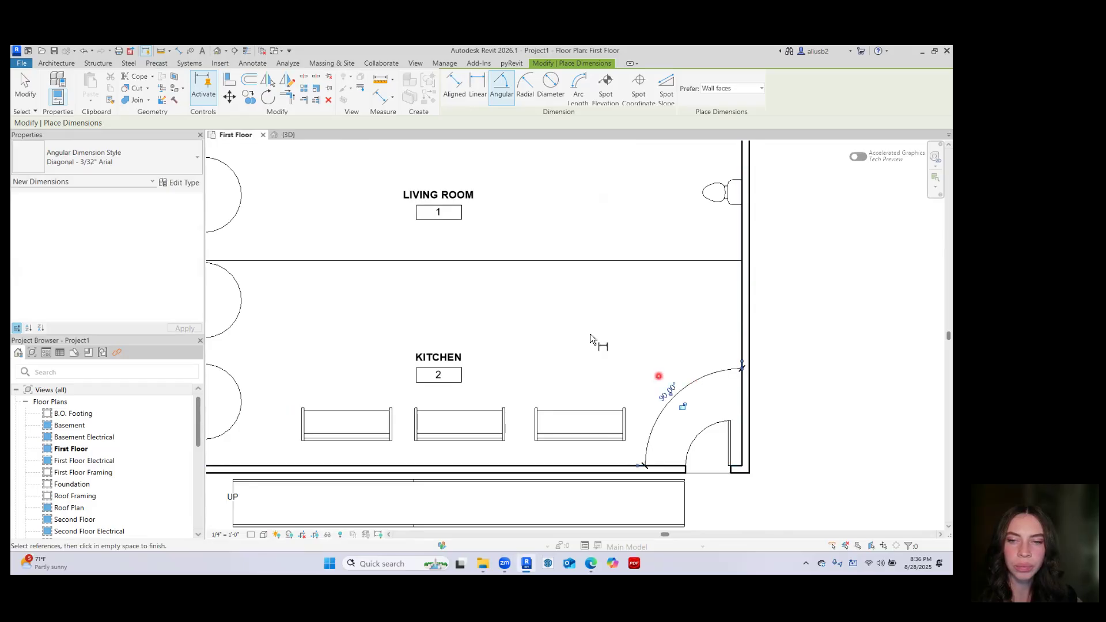
scroll(590, 335, "down", 2)
middle_click_drag(599, 350, 626, 370)
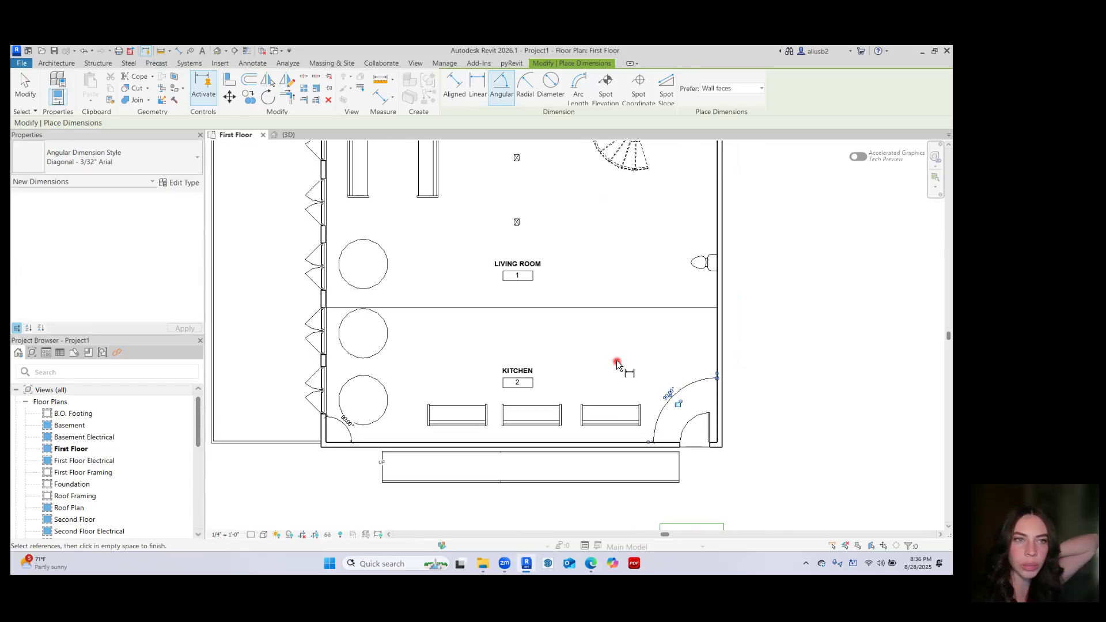
left_click(525, 86)
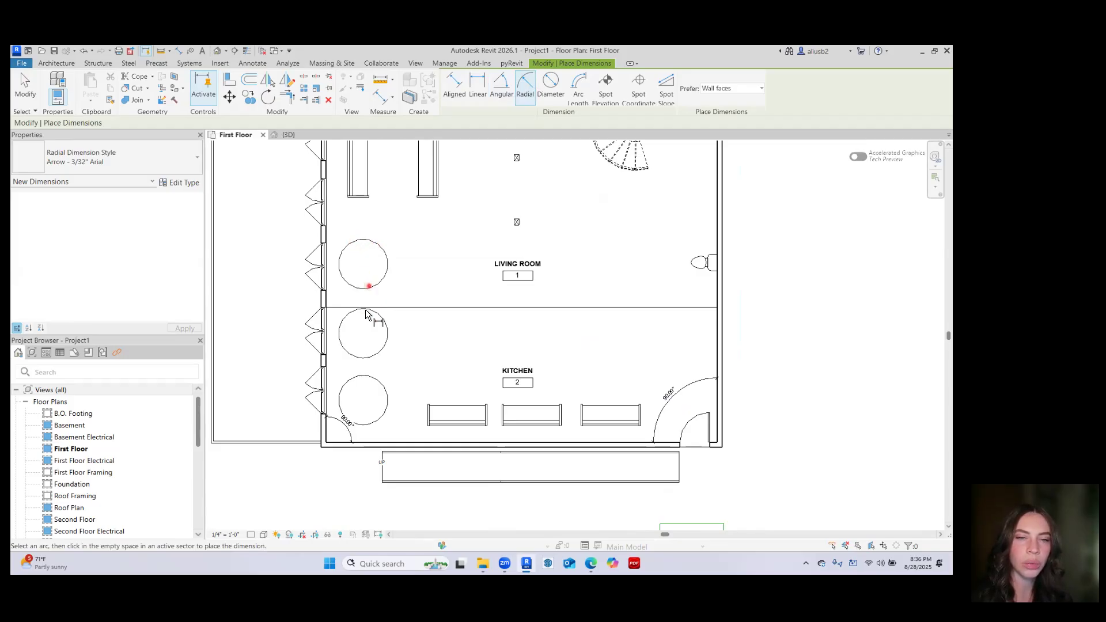
scroll(393, 357, "up", 3)
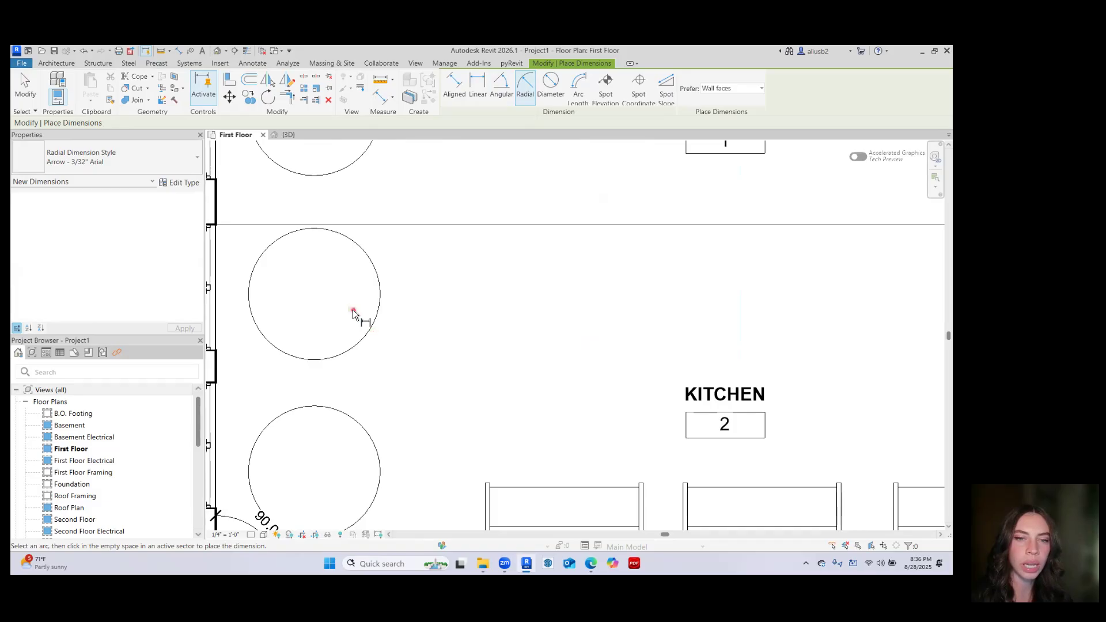
scroll(529, 159, "down", 2)
left_click(551, 86)
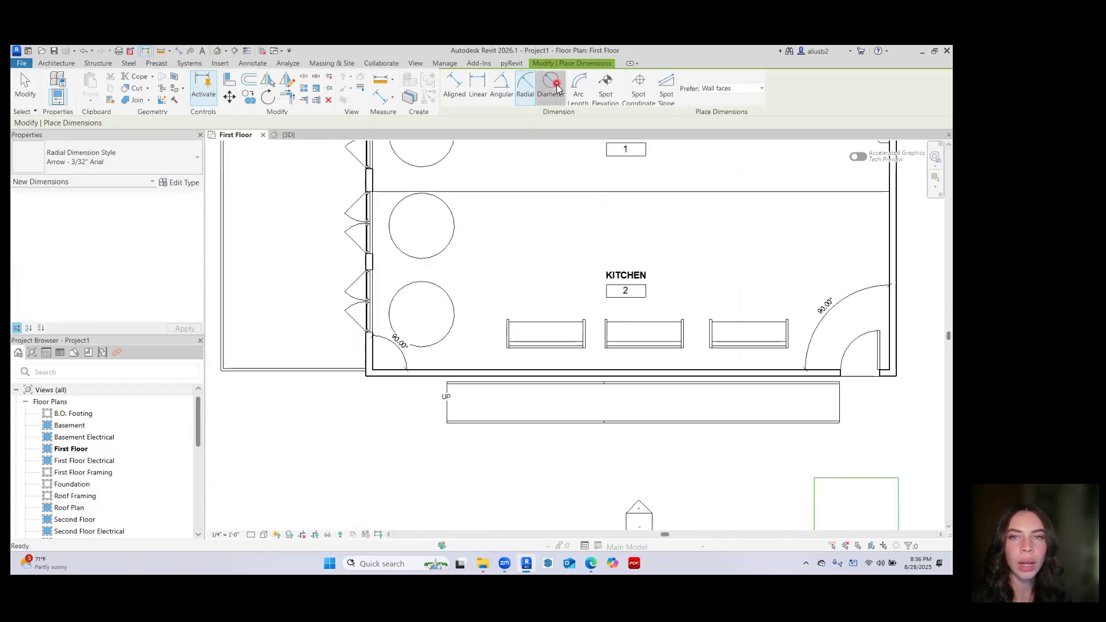
key("Escape")
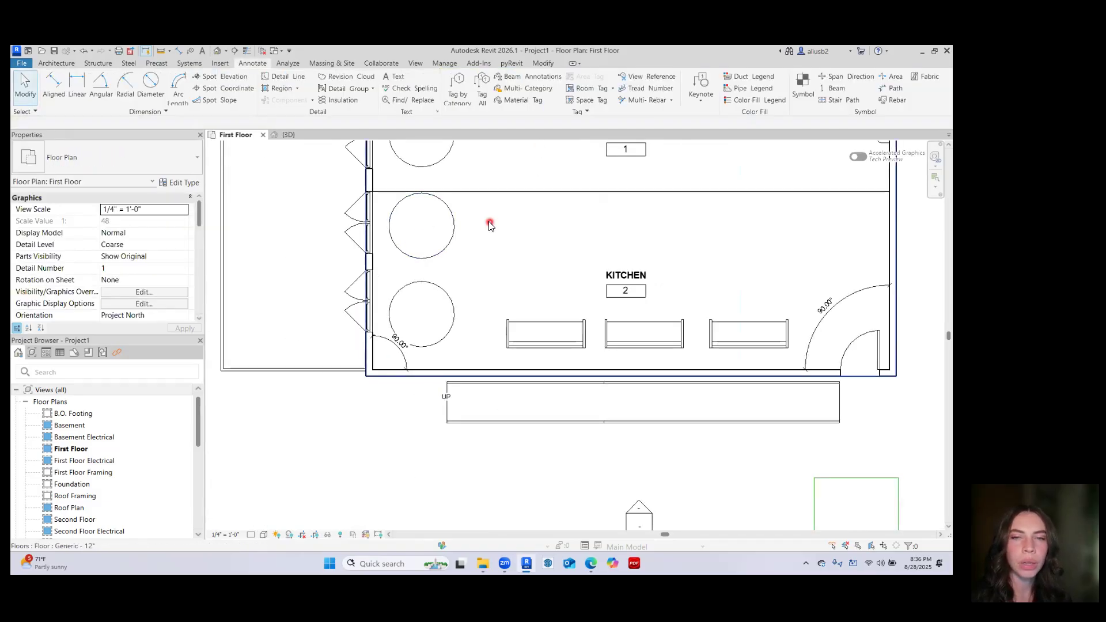
left_click(151, 86)
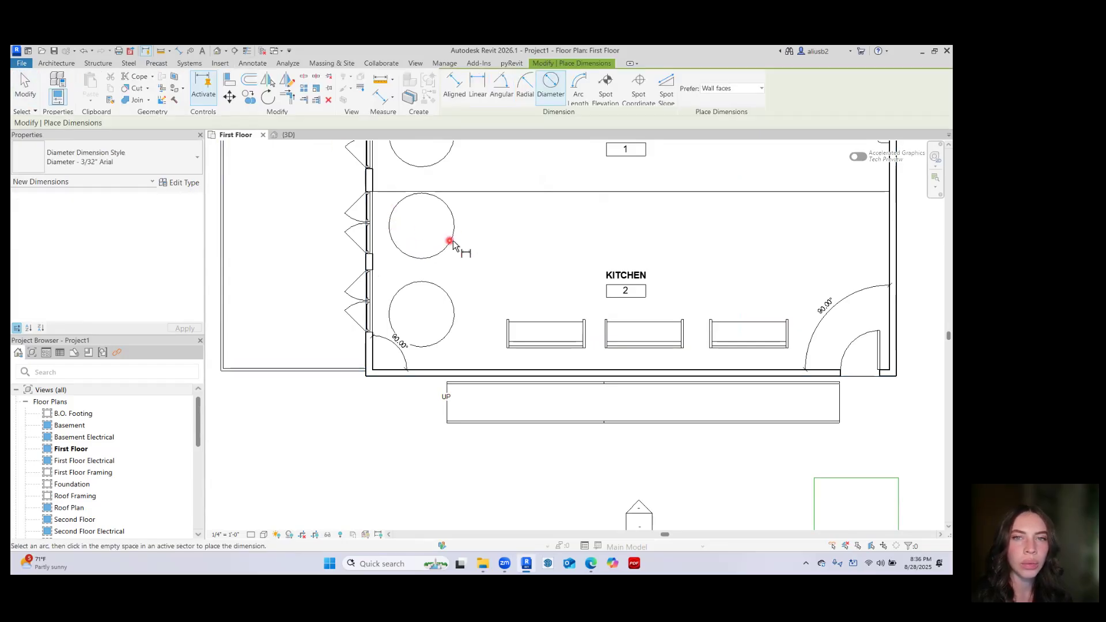
key("Escape")
scroll(554, 188, "down", 2)
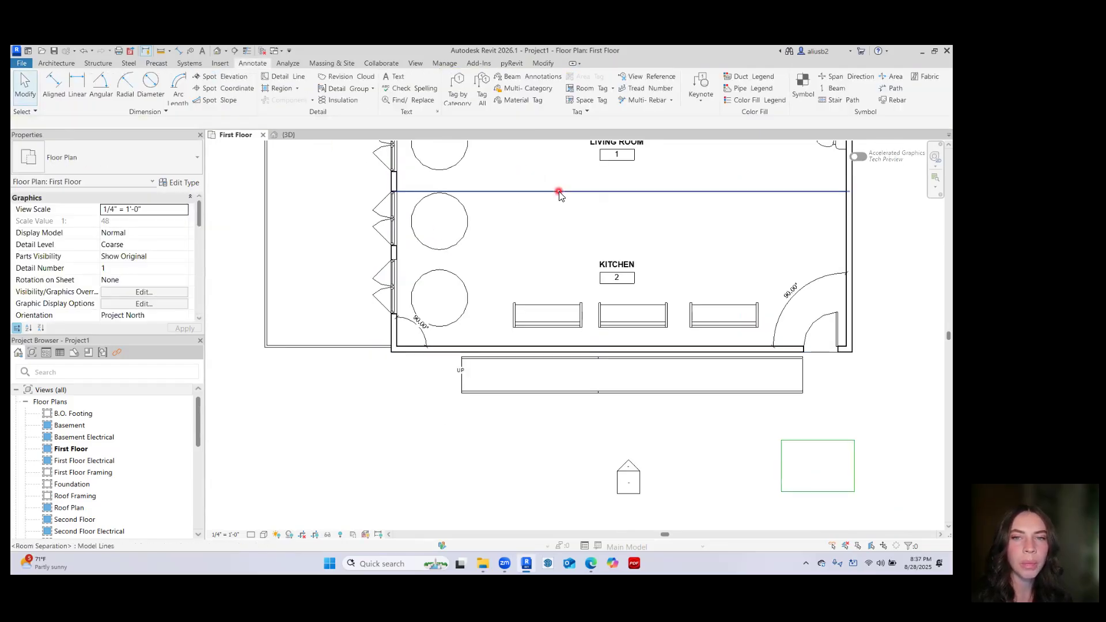
Add an arc length dimension across one tread of the spiral stair, placed outside its northwest curve, and finish dimensioning
middle_click_drag(581, 226, 373, 350)
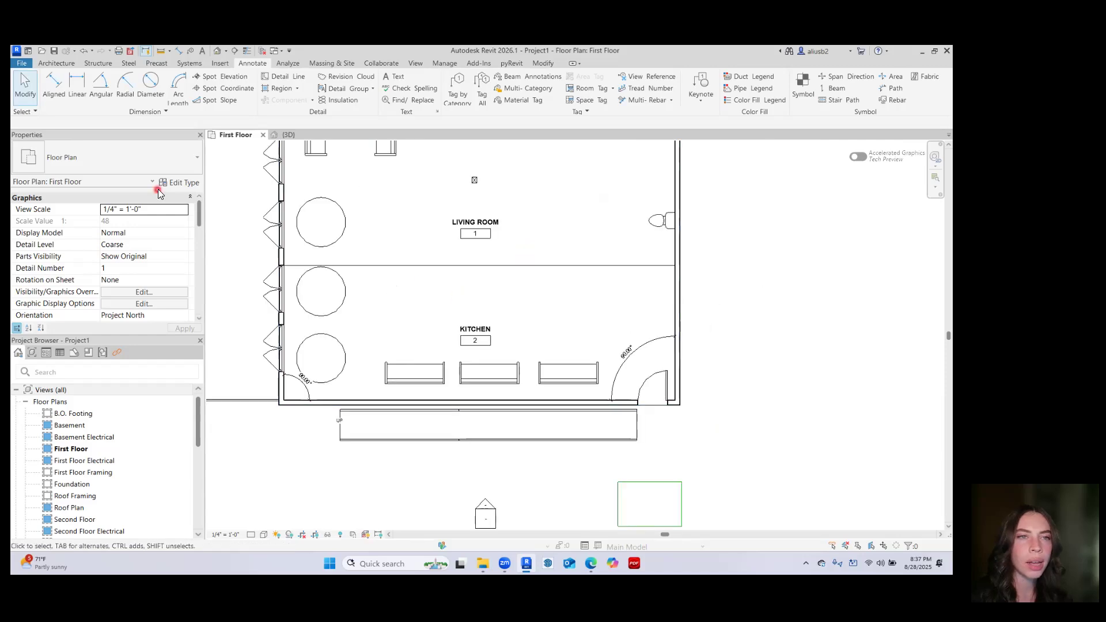
left_click(178, 89)
middle_click_drag(619, 270, 557, 539)
scroll(512, 356, "up", 6)
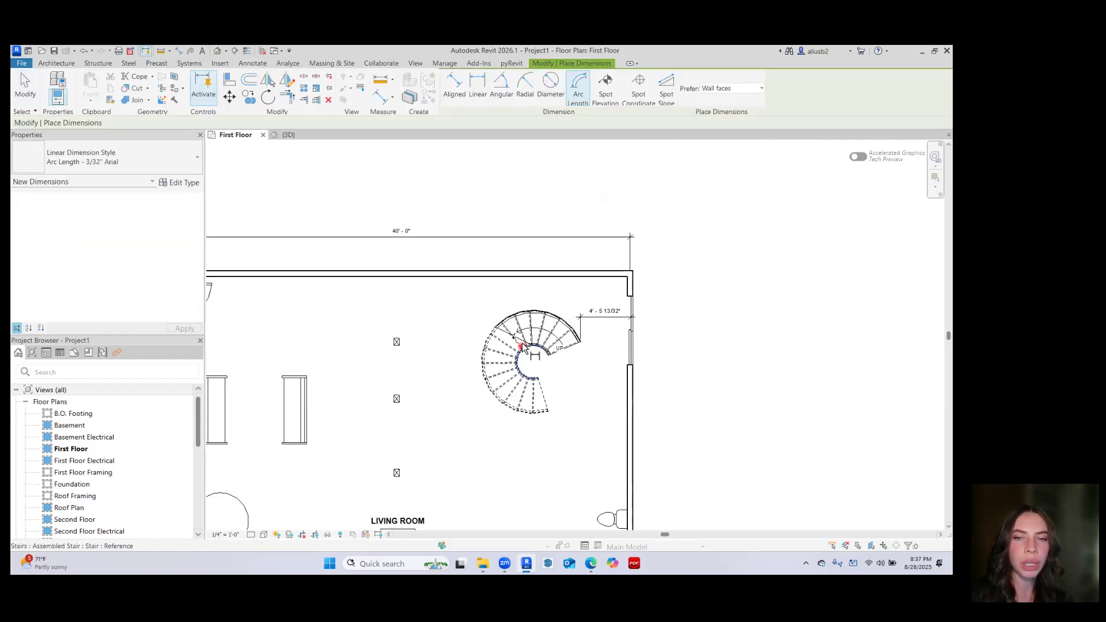
left_click(479, 343)
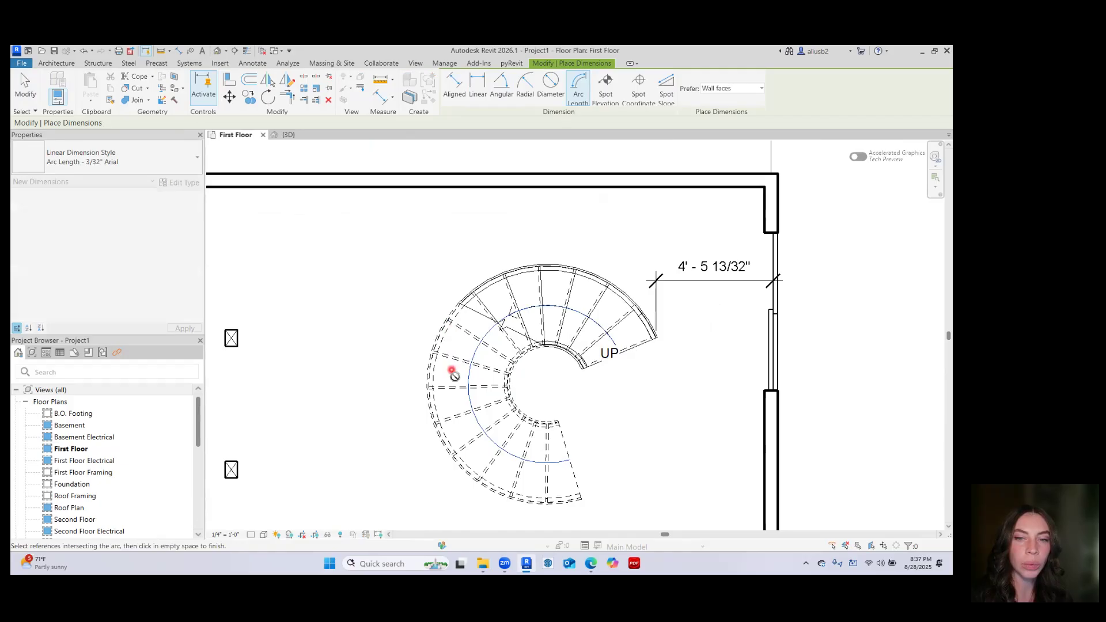
left_click(463, 330)
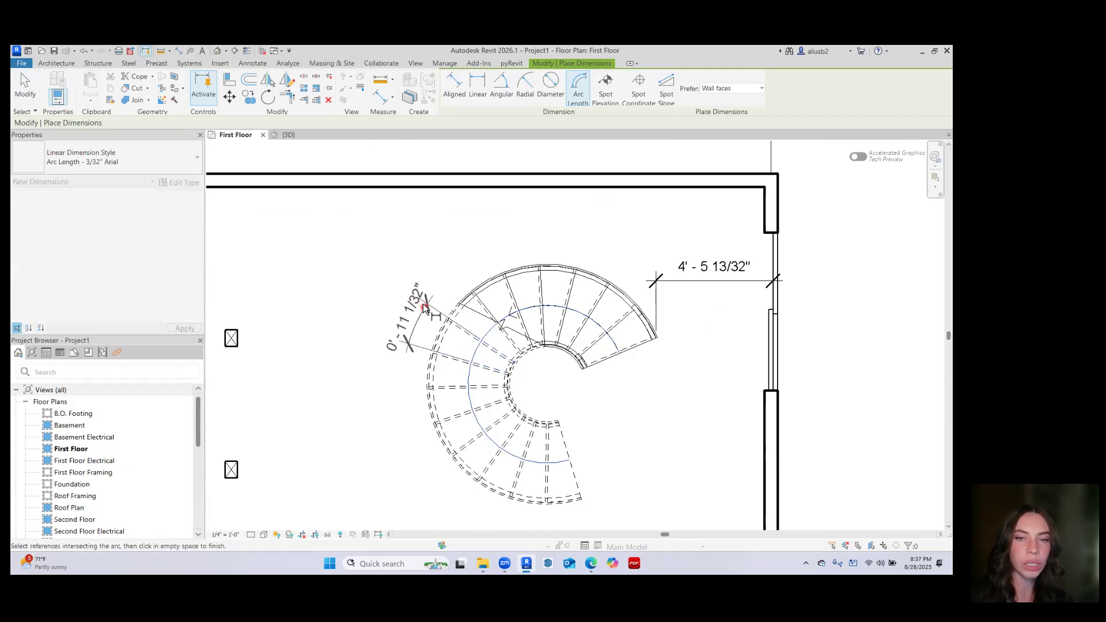
left_click(424, 307)
key("Escape")
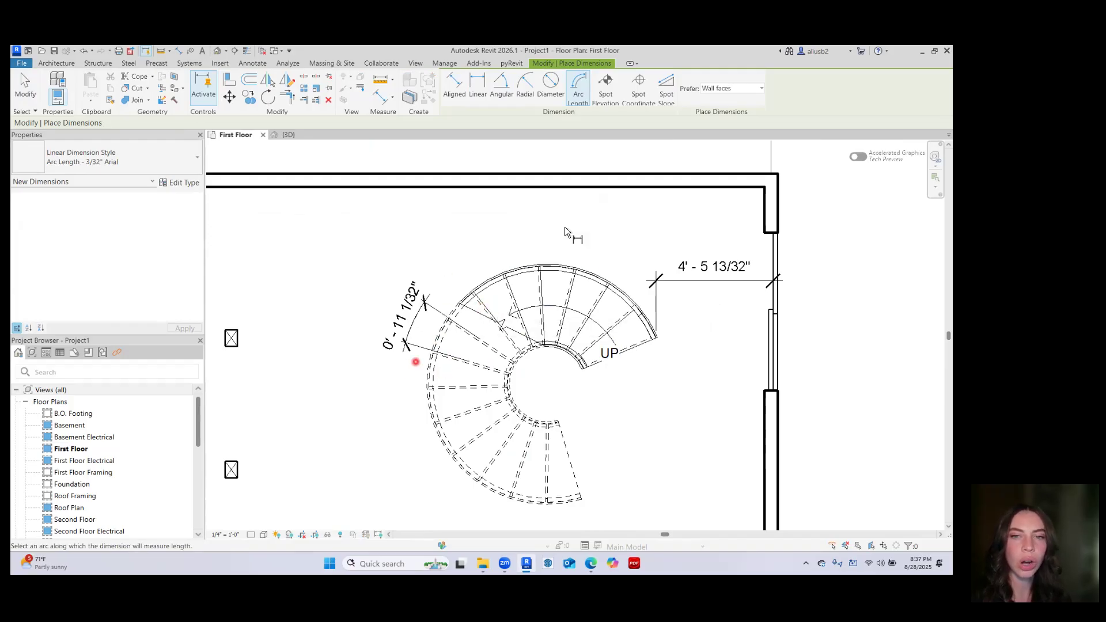
scroll(326, 421, "down", 6)
mouse_move(330, 425)
middle_mouse_down()
mouse_move(412, 361)
mouse_move(519, 308)
middle_mouse_up()
scroll(520, 309, "down", 1)
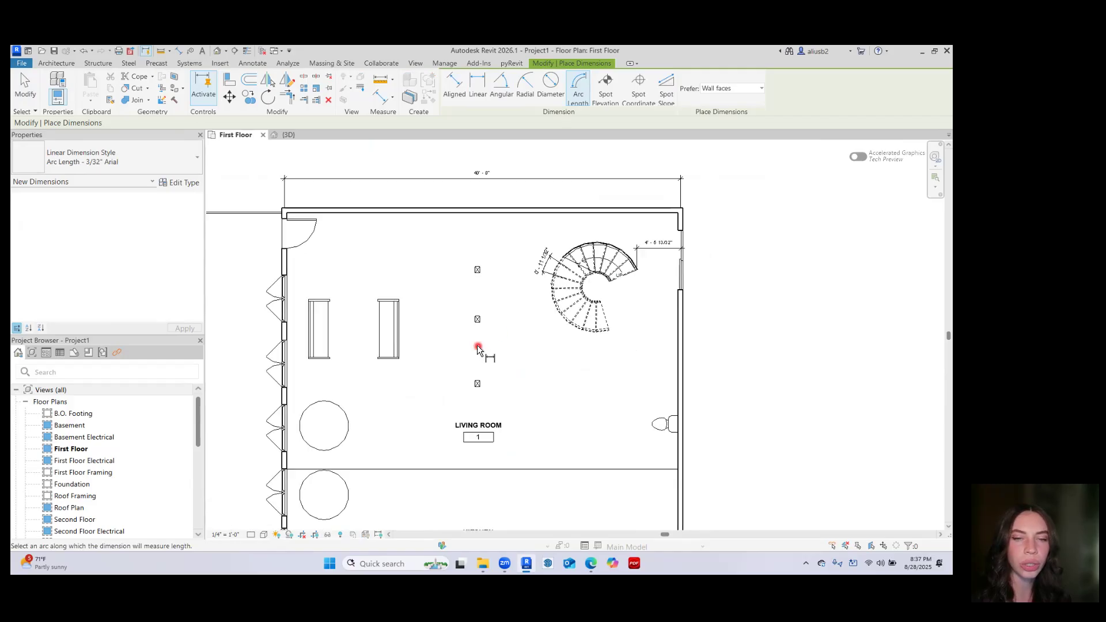
key("Escape")
Draw a closed rectangle of thin detail lines just east of the green rectangle, matching its size
middle_click_drag(426, 410, 427, 323)
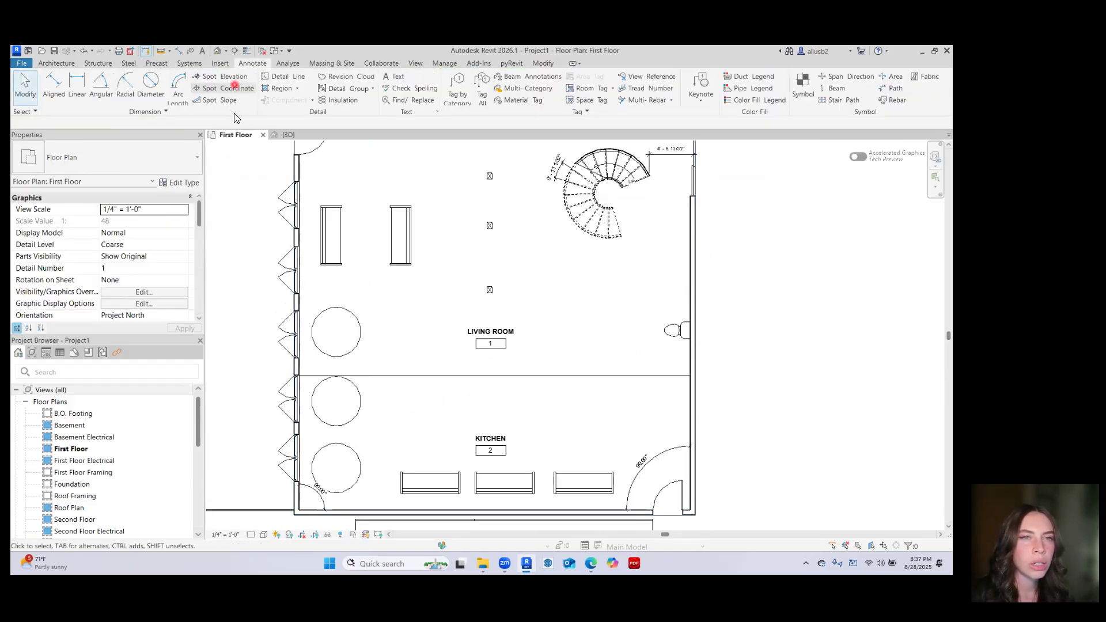
left_click(288, 76)
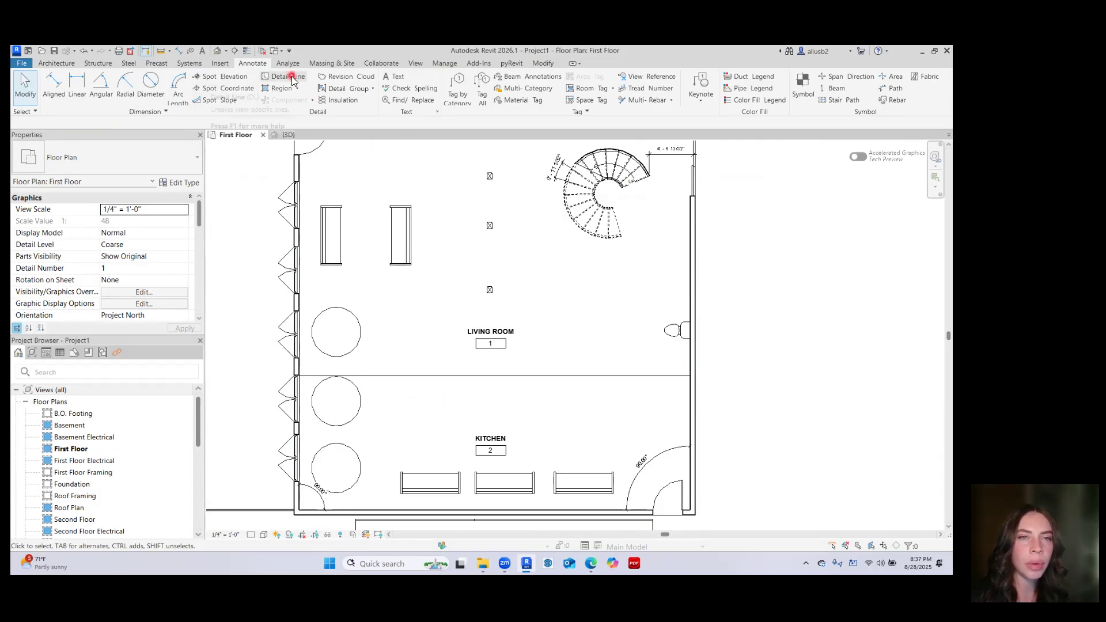
scroll(431, 287, "down", 2)
middle_click_drag(454, 349, 368, 208)
middle_click_drag(562, 387, 474, 340)
scroll(473, 340, "up", 1)
left_click(472, 327)
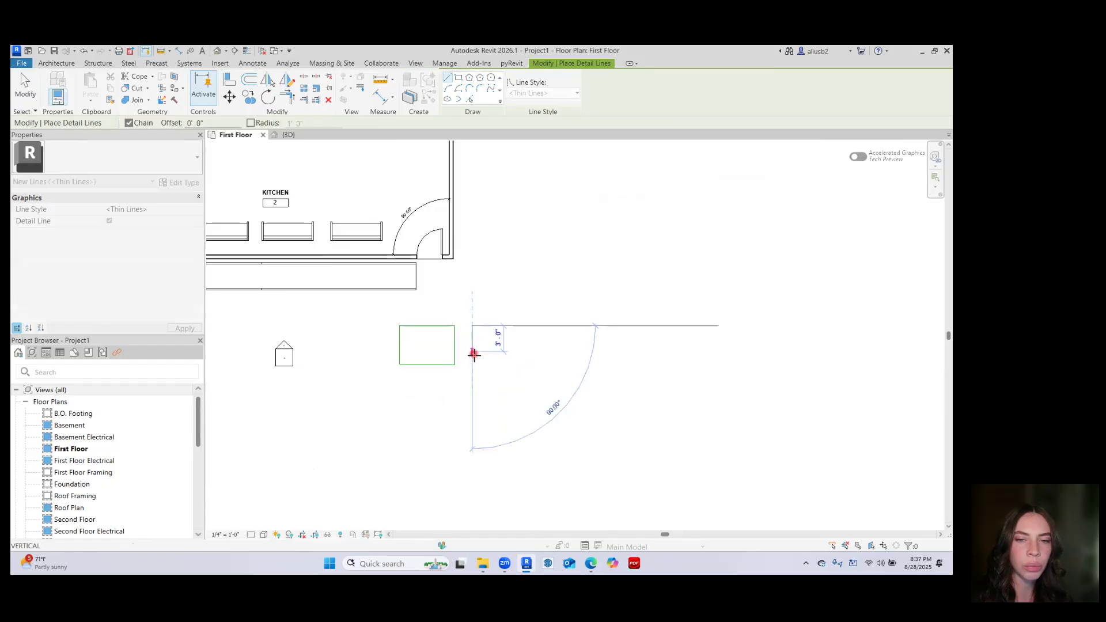
left_click(472, 364)
left_click(529, 365)
left_click(527, 326)
left_click(471, 327)
key("Escape")
key("Escape")
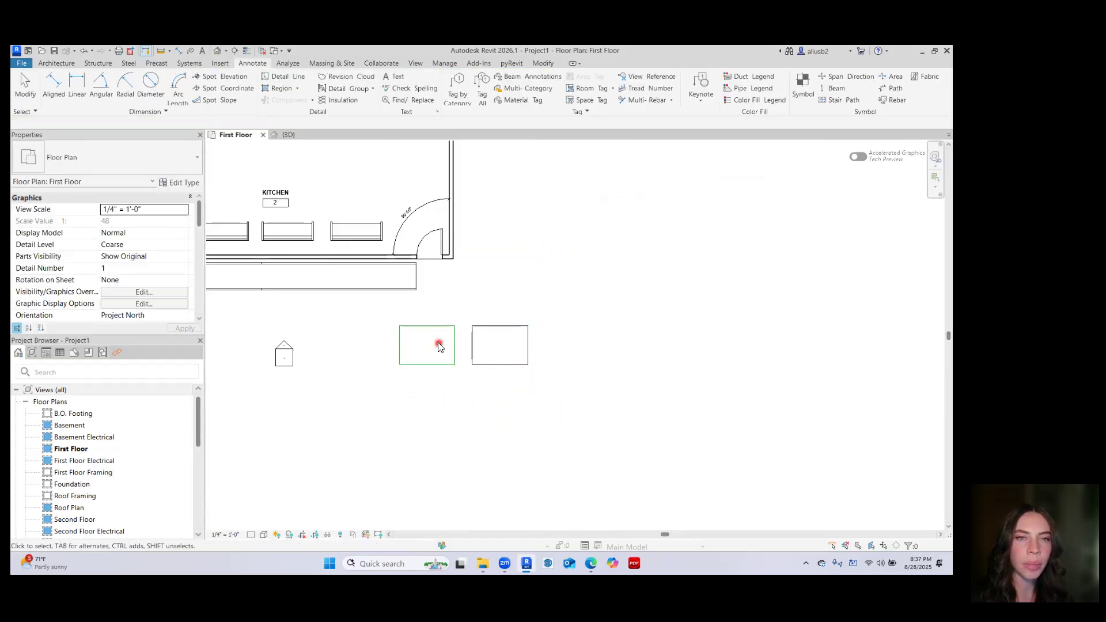
Compare the 3D view with the First Floor plan to see which of the two rectangles appears in each
left_click(287, 135)
middle_click_drag(691, 498, 571, 459)
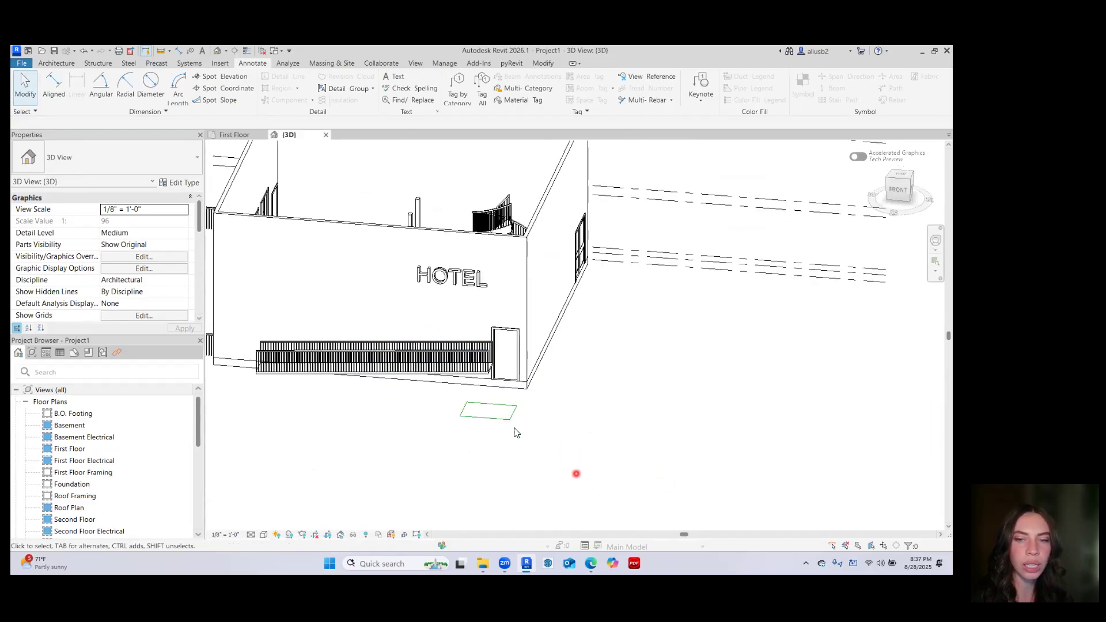
left_click(233, 136)
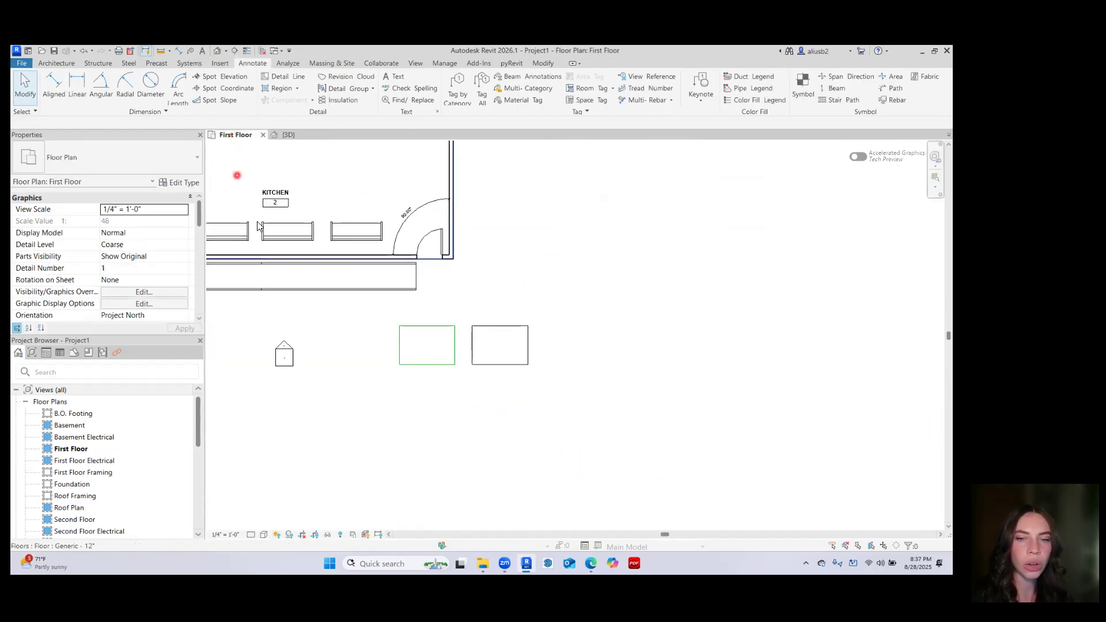
scroll(516, 393, "down", 3)
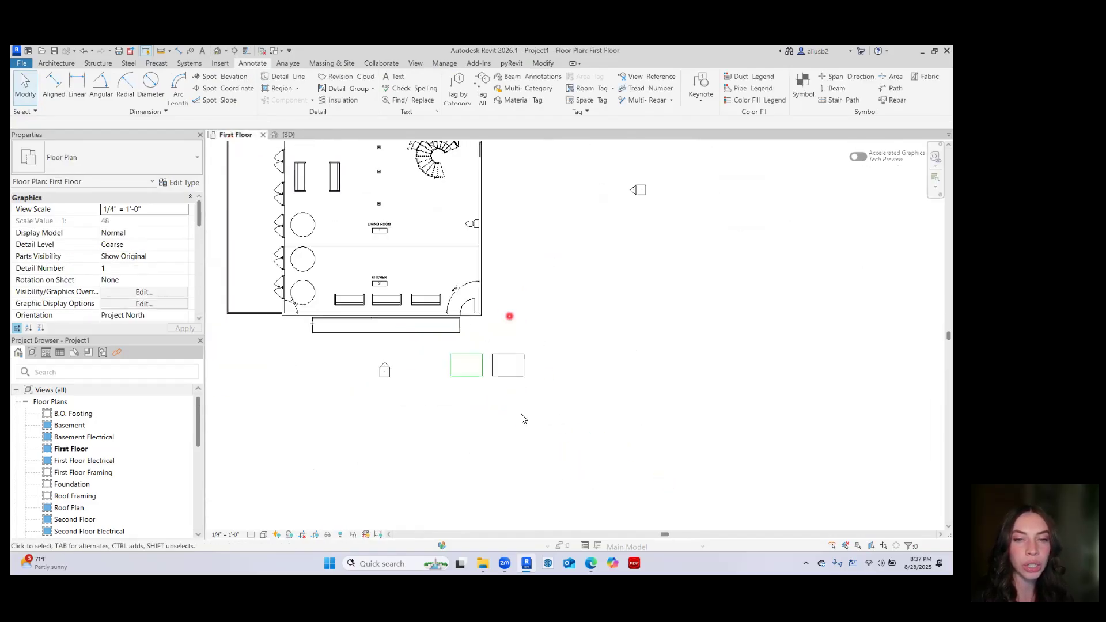
left_click(290, 135)
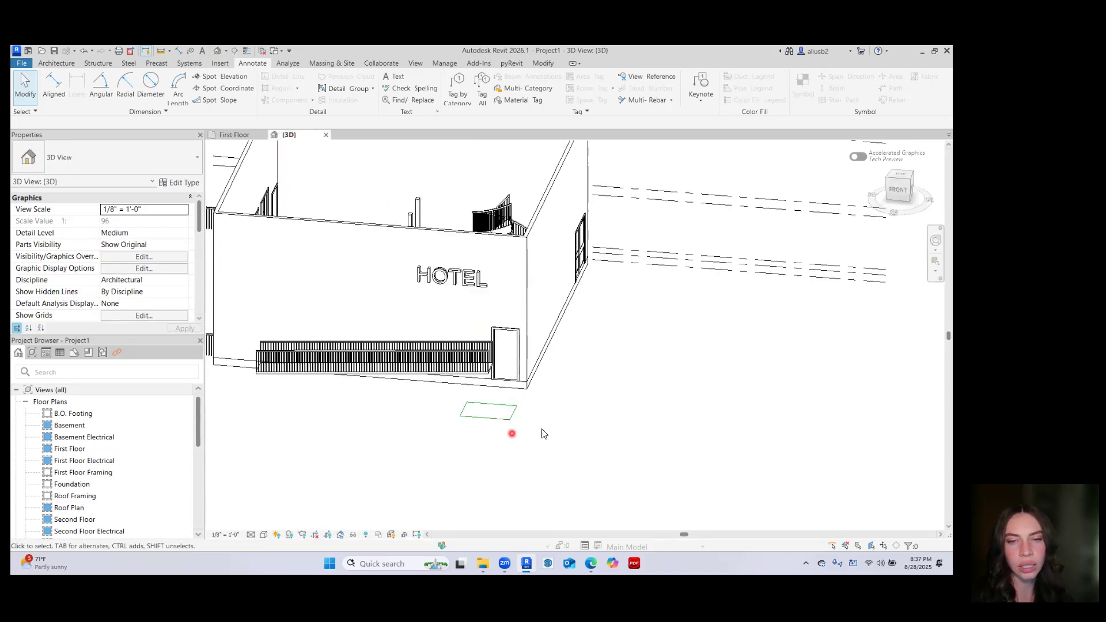
left_click(232, 135)
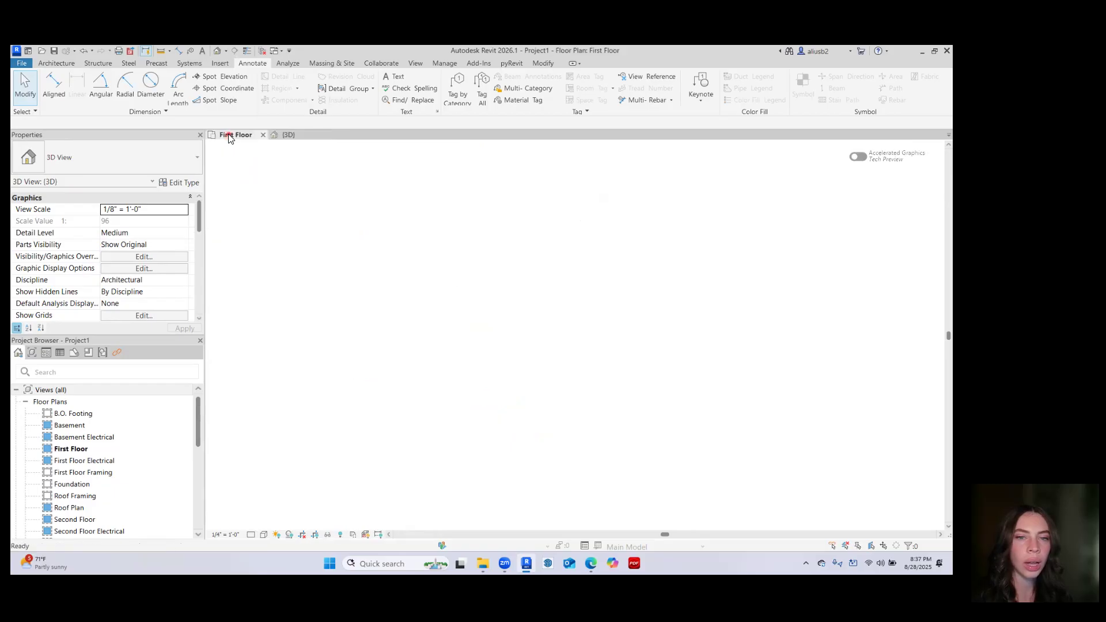
Start a filled region on the First Floor plan and sketch its rectangular boundary along the building's outer wall faces
middle_click_drag(514, 331, 561, 378)
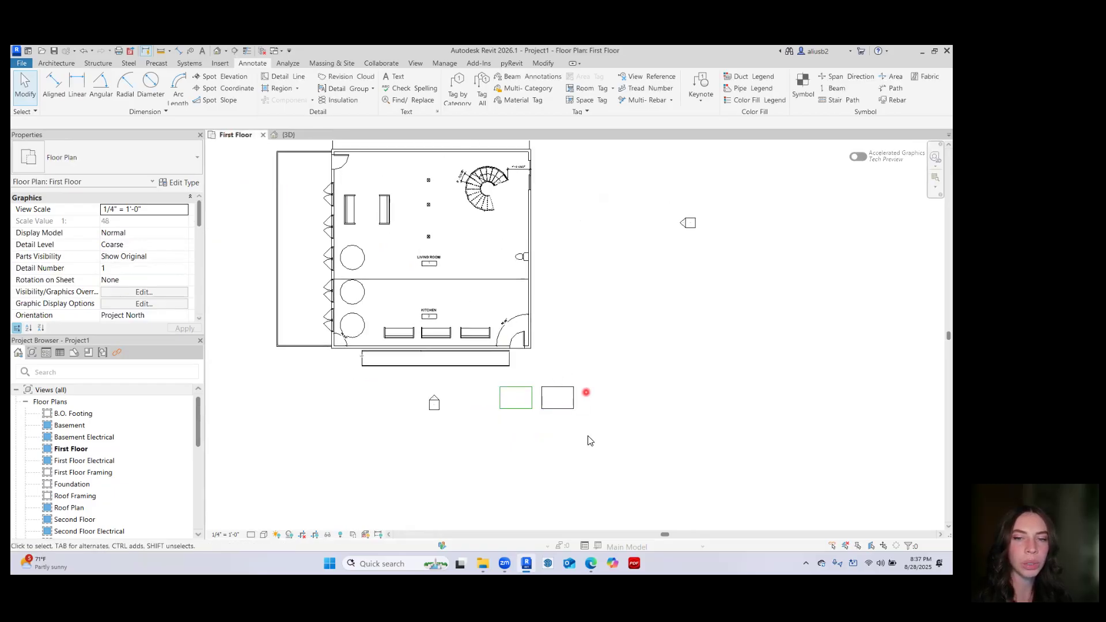
scroll(403, 251, "up", 2)
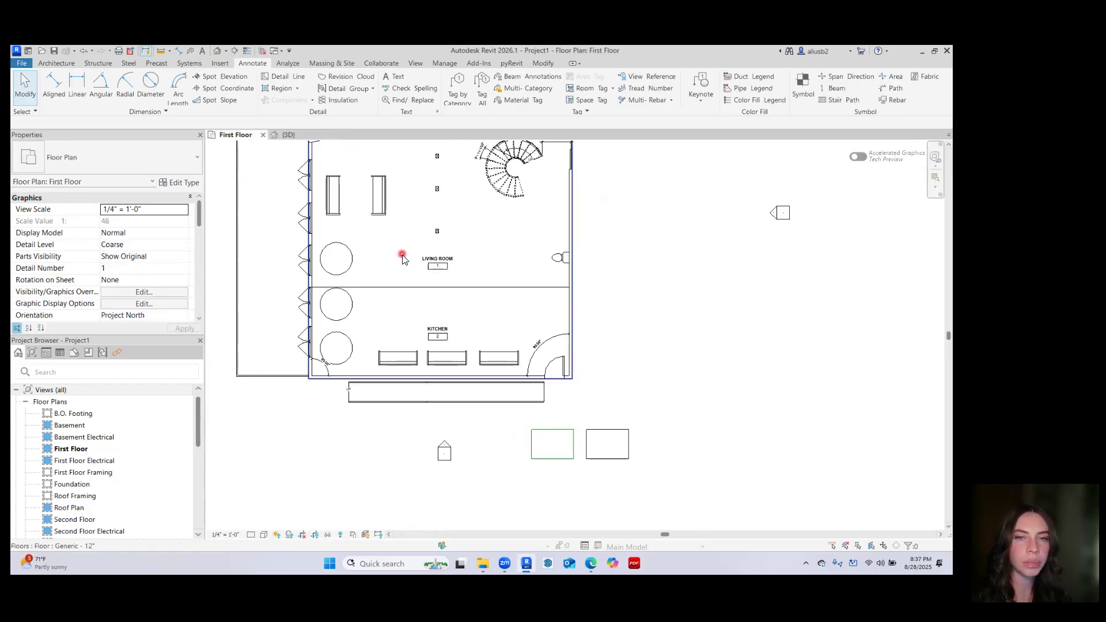
left_click(280, 90)
mouse_move(511, 346)
middle_mouse_down()
mouse_move(506, 379)
mouse_move(505, 361)
middle_mouse_up()
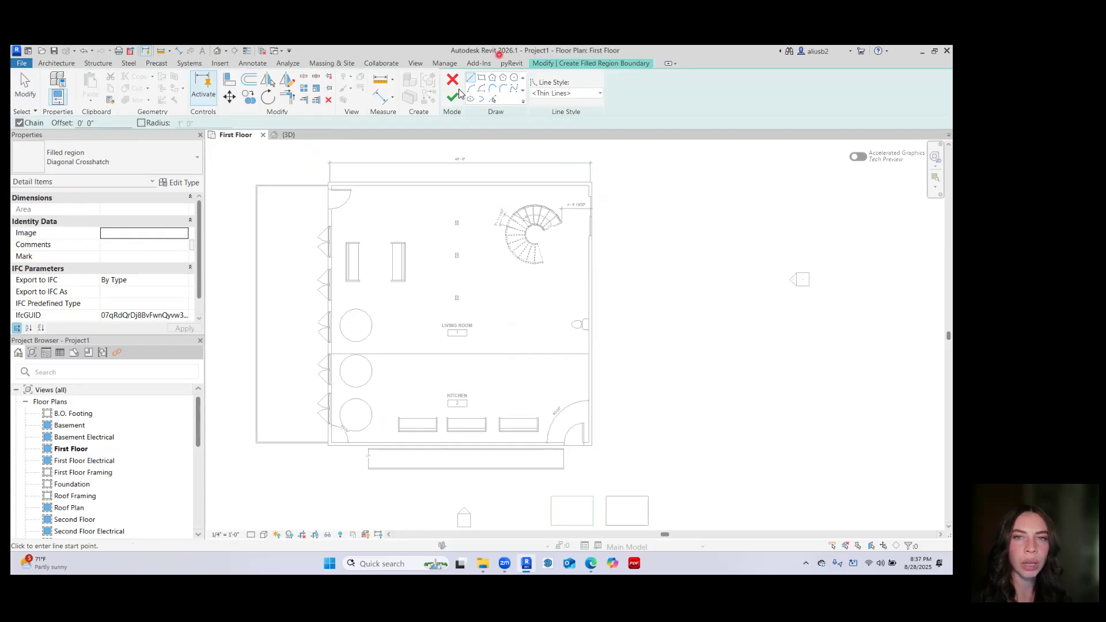
left_click(483, 80)
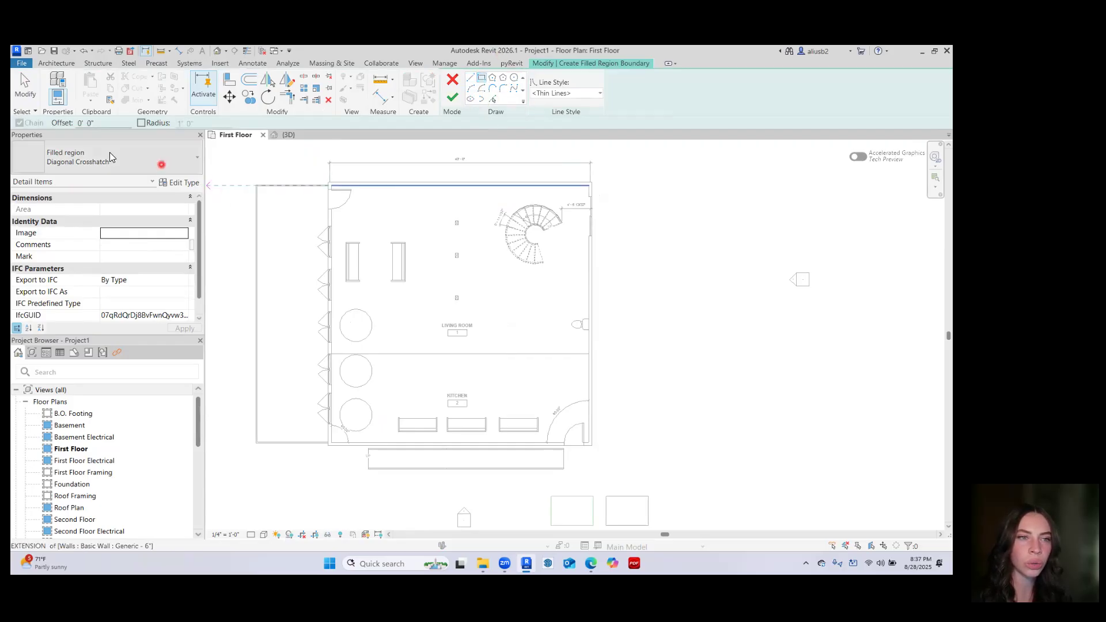
left_click(329, 183)
left_click(549, 430)
left_click(592, 446)
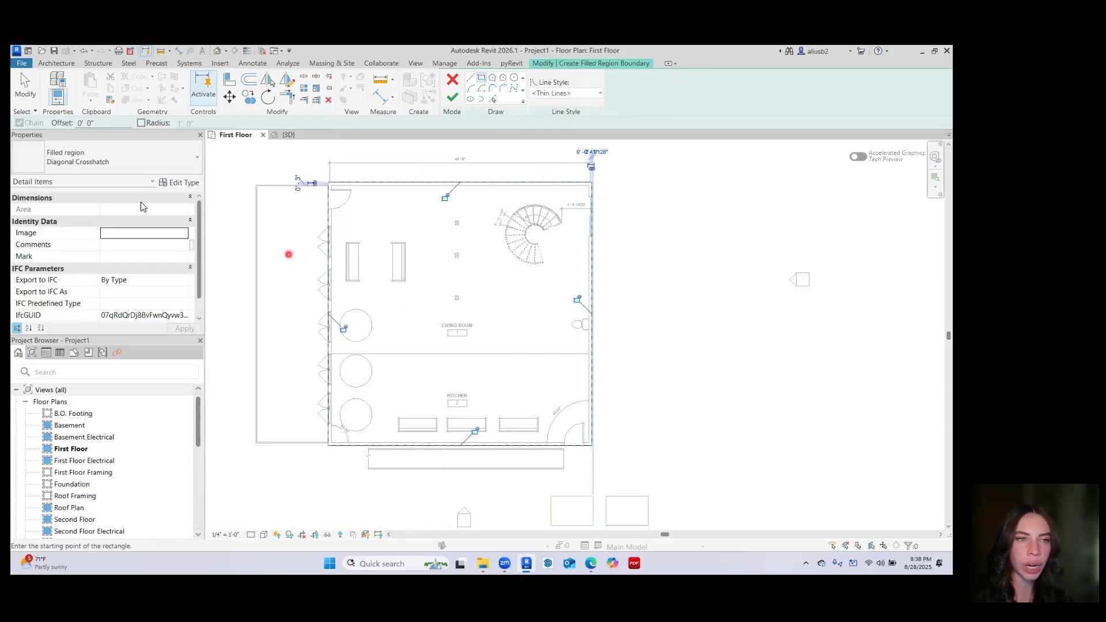
Choose the Diagonal Crosshatch type for the filled region and finish its sketch
left_click(78, 163)
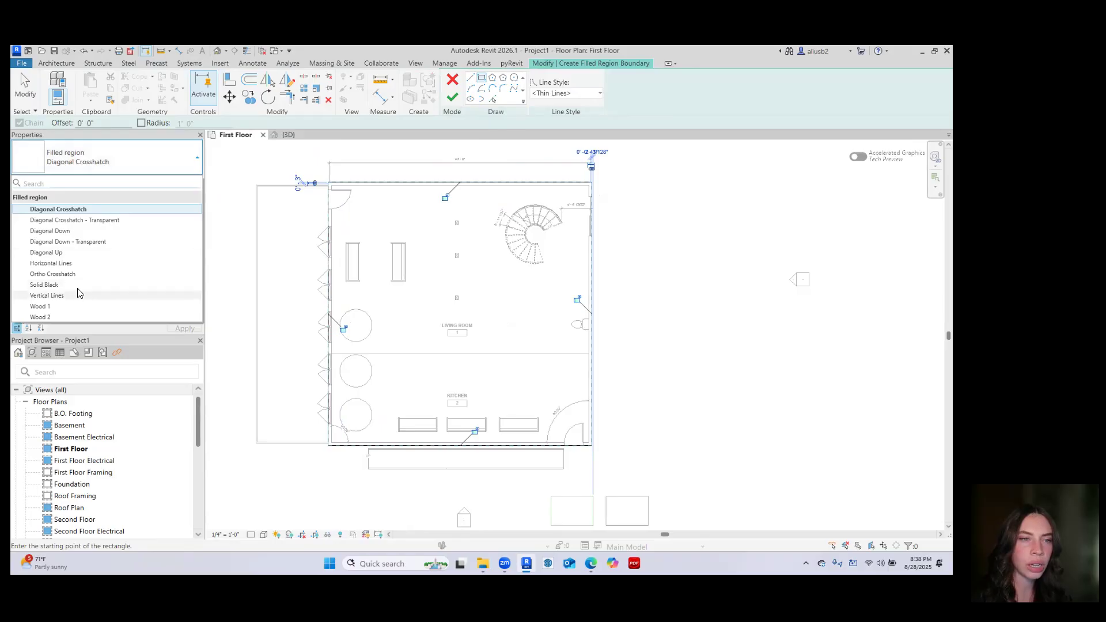
left_click(59, 209)
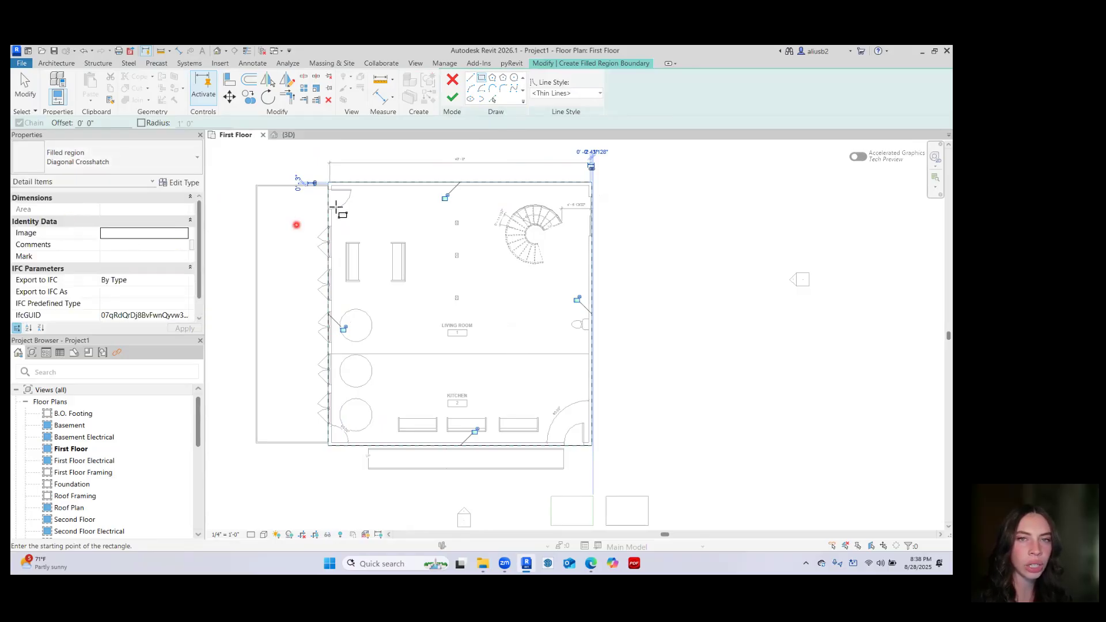
left_click(453, 98)
left_click(681, 314)
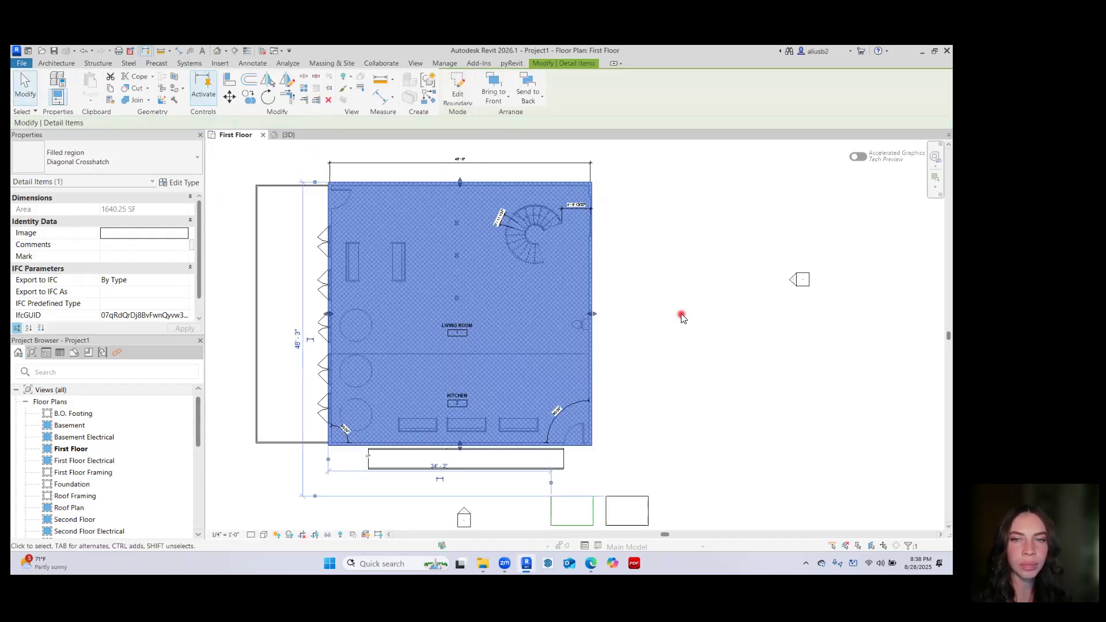
Edit the type properties of the Diagonal Crosshatch filled region so the floor plan shows through the hatch
left_click(557, 312)
left_click(180, 183)
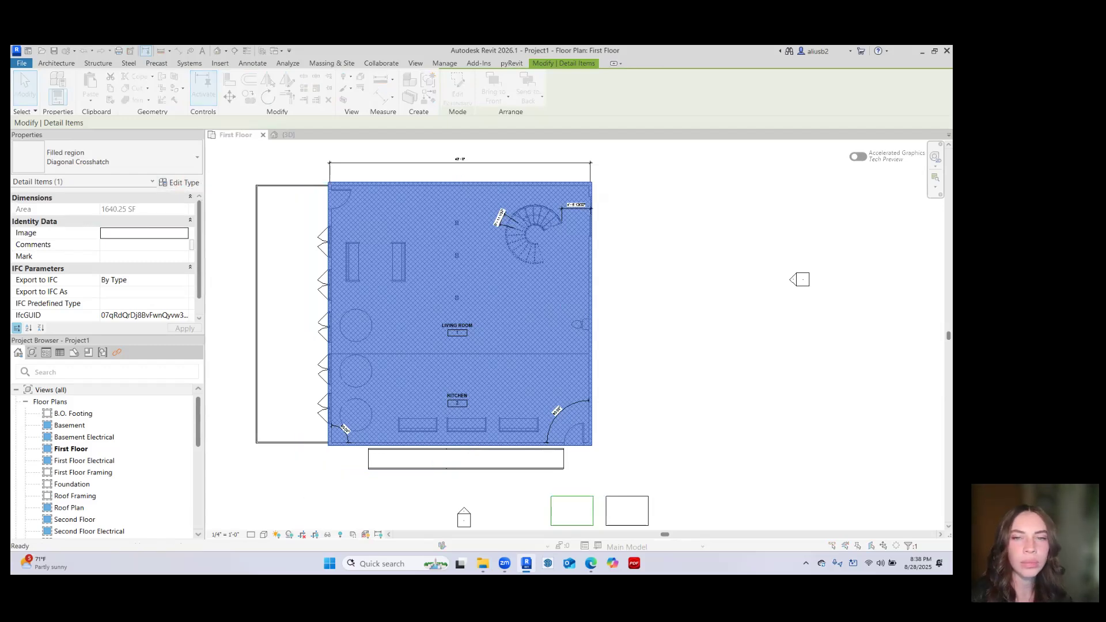
left_click(507, 302)
left_click(540, 436)
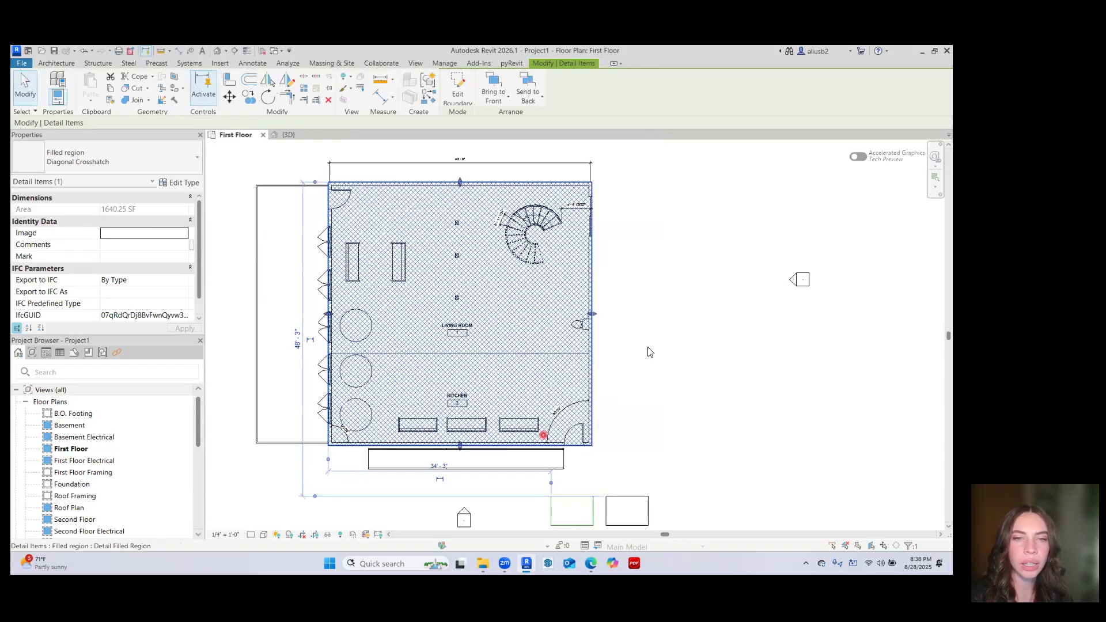
left_click(373, 241)
left_click(424, 286)
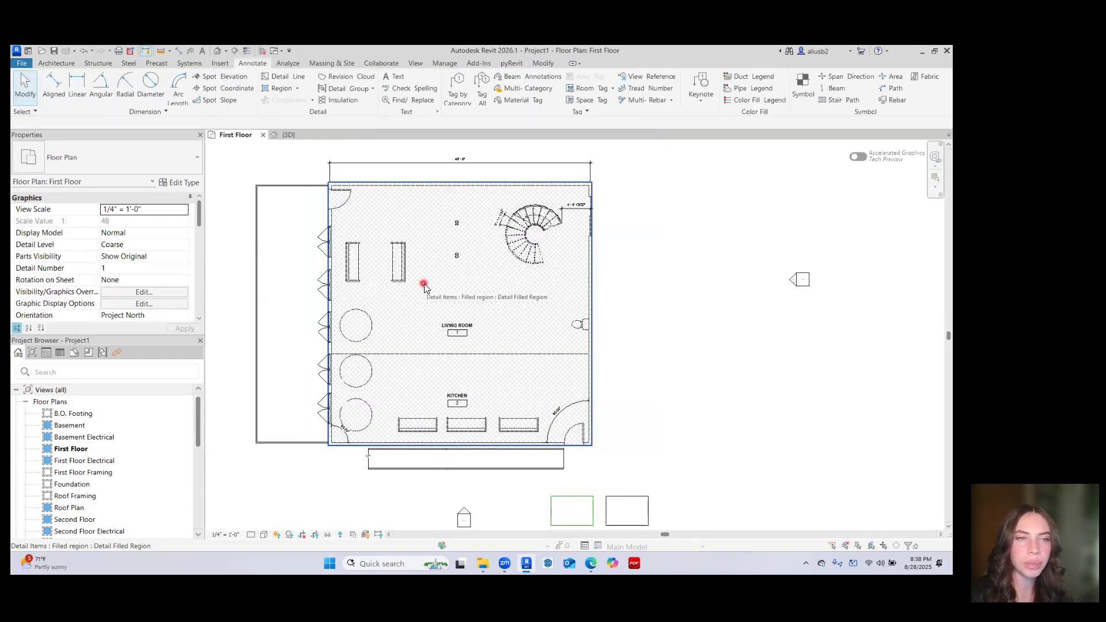
Delete the crosshatched filled region covering the building
left_click(429, 226)
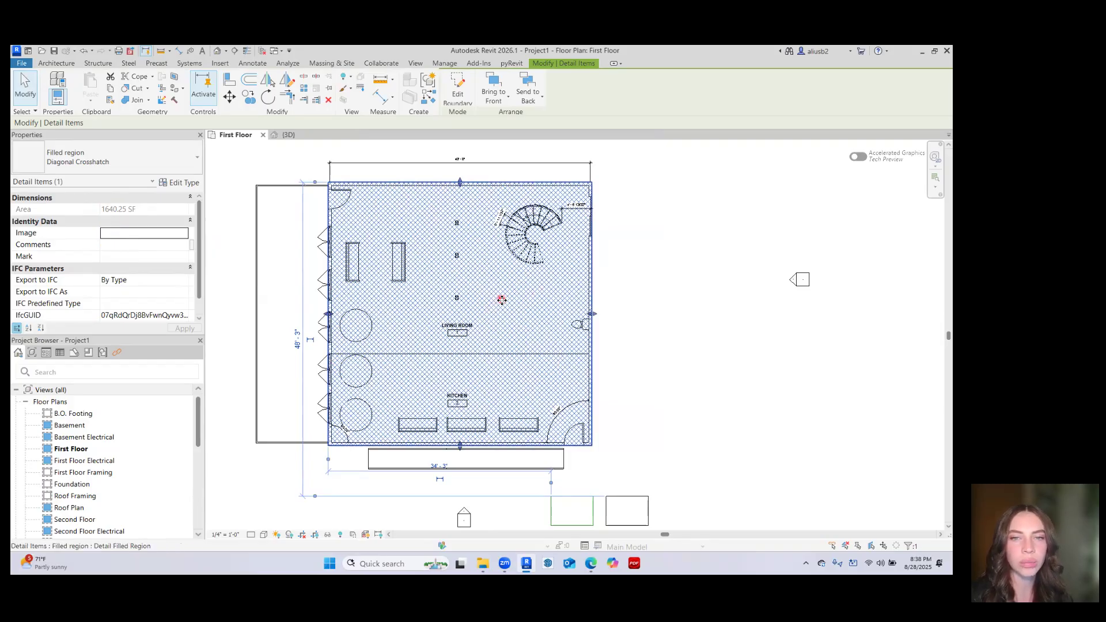
key("Escape")
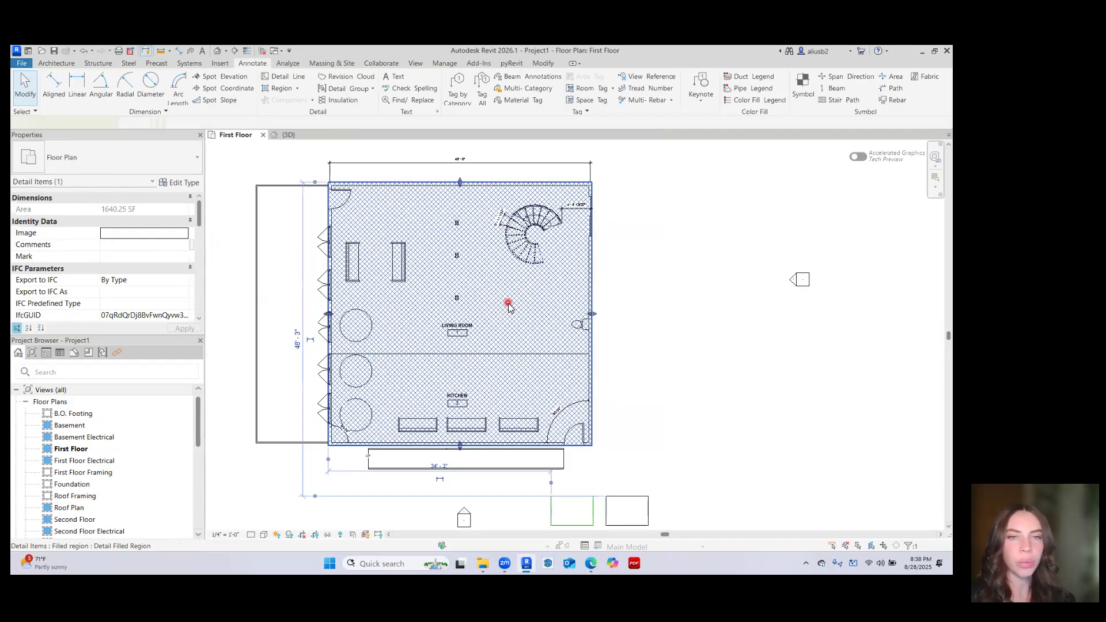
key("Delete")
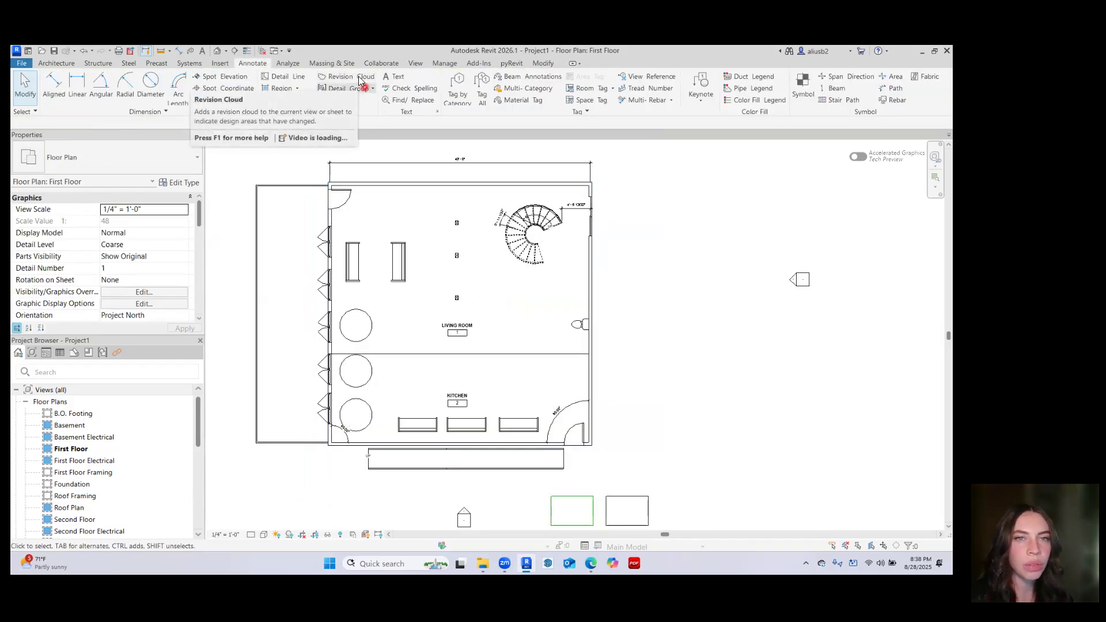
Draw a rectangular revision cloud for Seq. 1 - Revision 1 around the toilet at the living room's east wall, and delete it
middle_click_drag(490, 269, 513, 285)
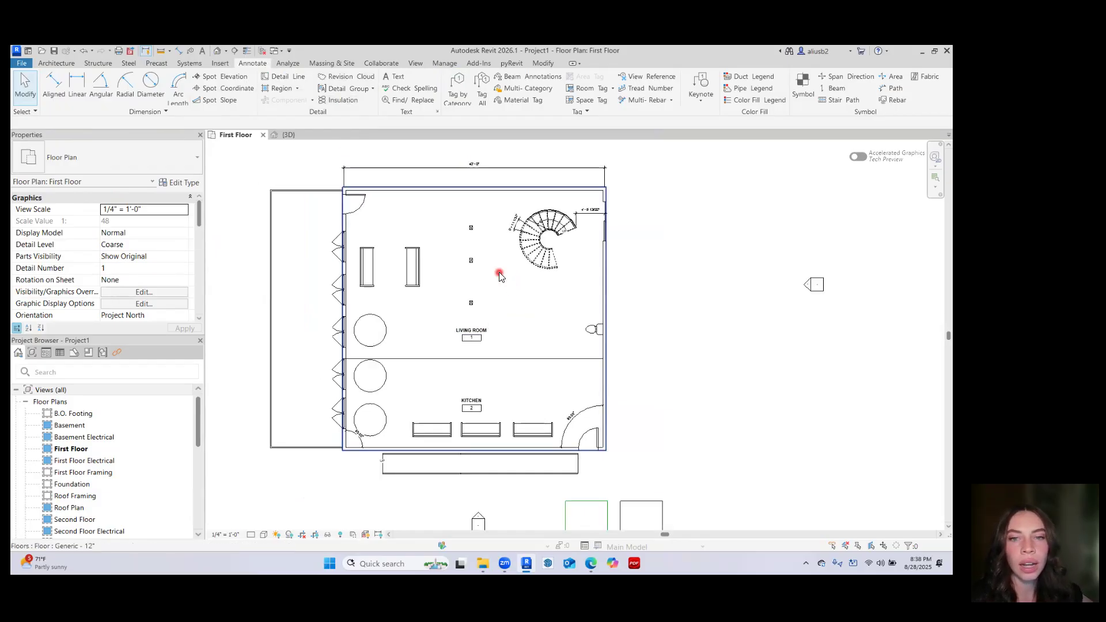
left_click(348, 79)
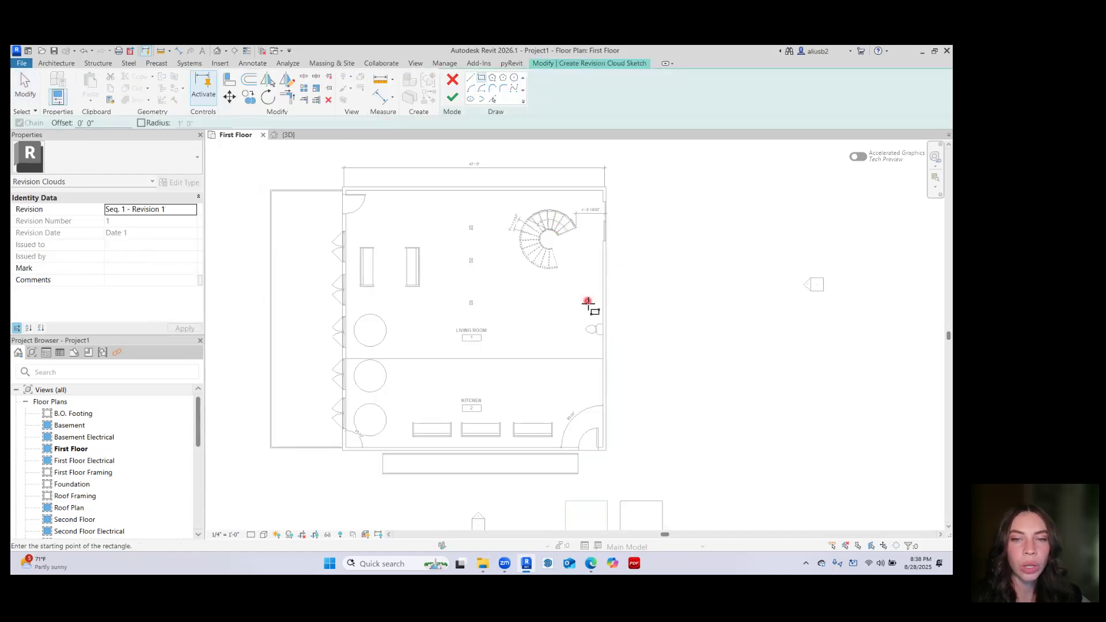
left_click(575, 318)
left_click(615, 344)
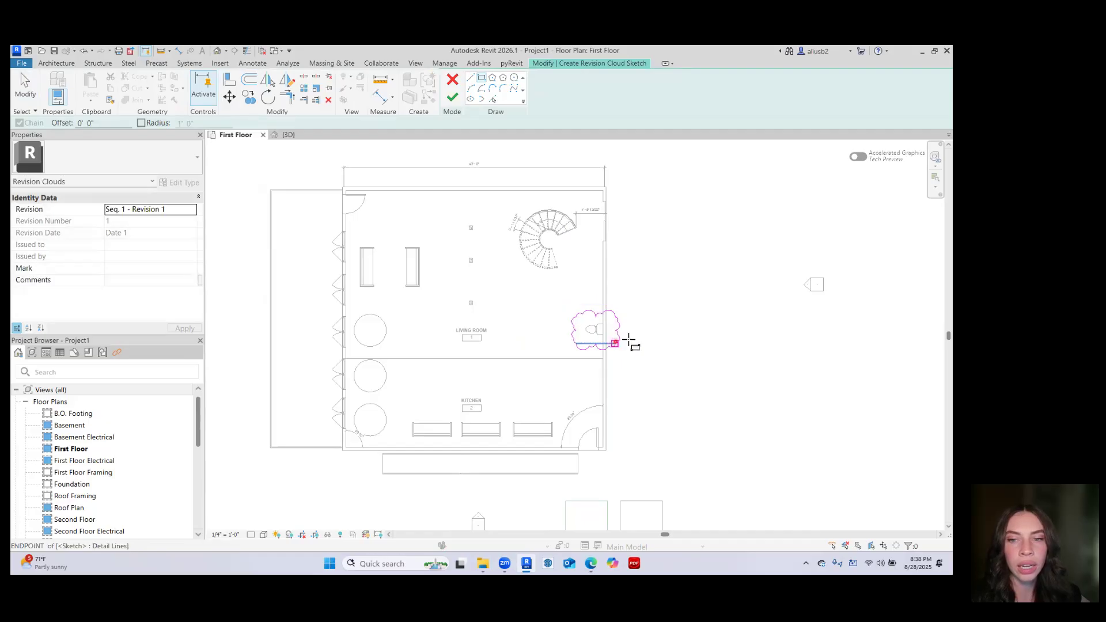
left_click(452, 97)
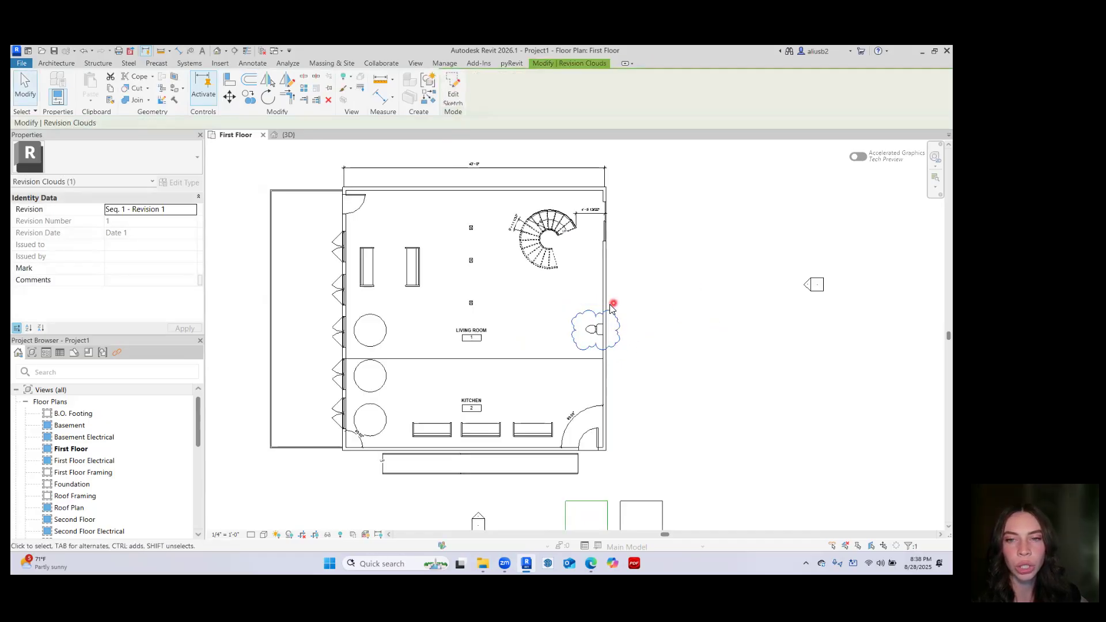
left_click(638, 354)
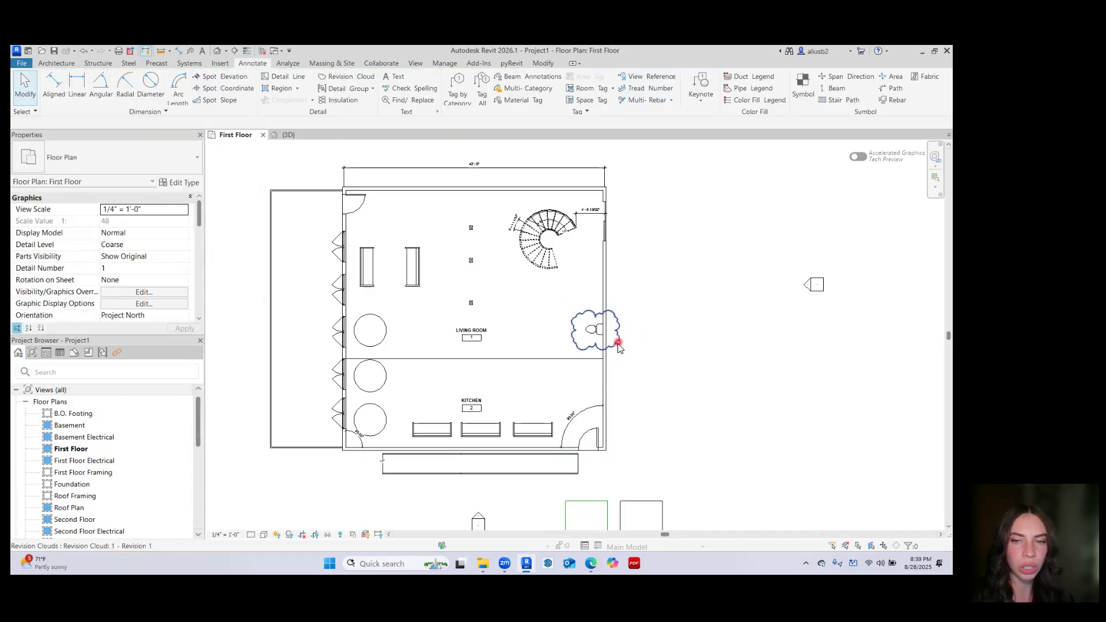
left_click(618, 346)
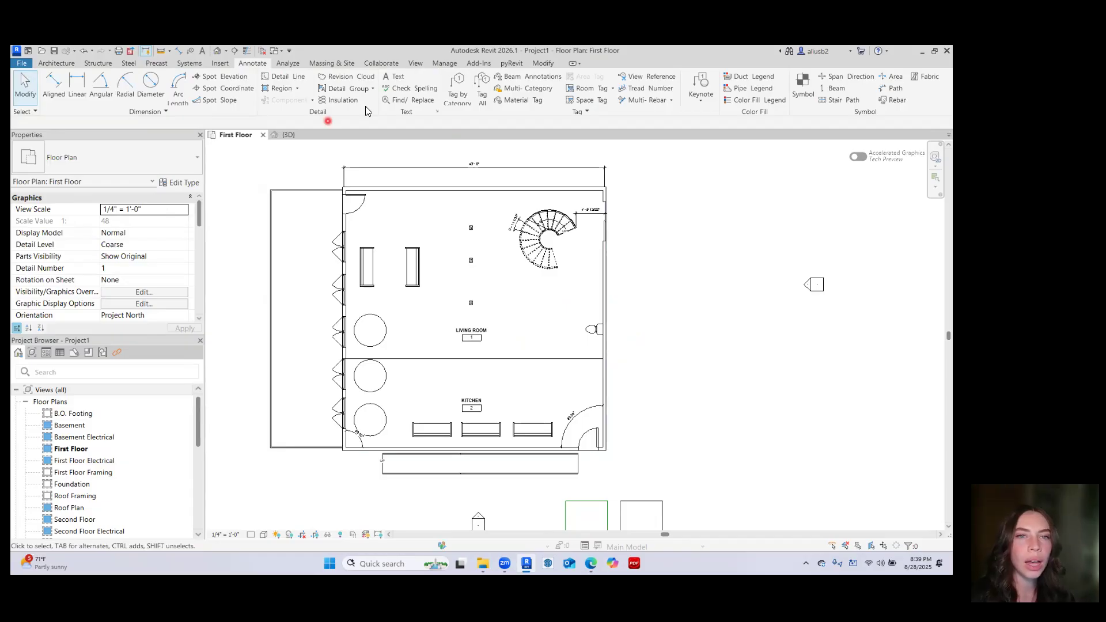
Place a 3/32" Arial text note reading HELLO outside the building, above the two small rectangles
left_click(405, 79)
middle_click_drag(553, 395, 472, 324)
middle_click_drag(549, 397, 528, 362)
left_click(545, 349)
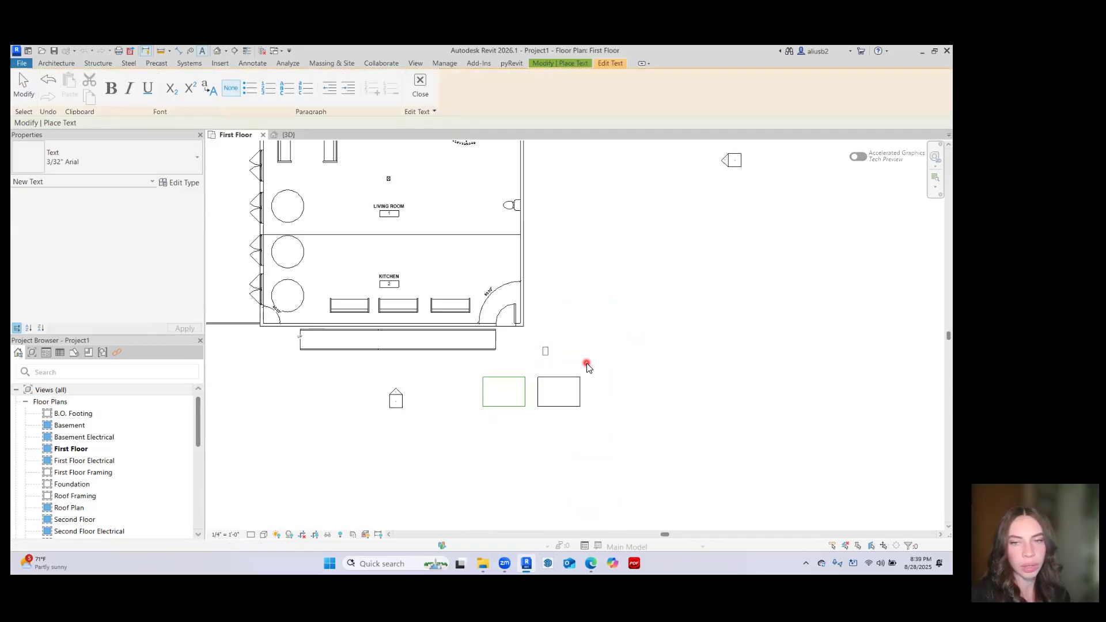
type("HELLO")
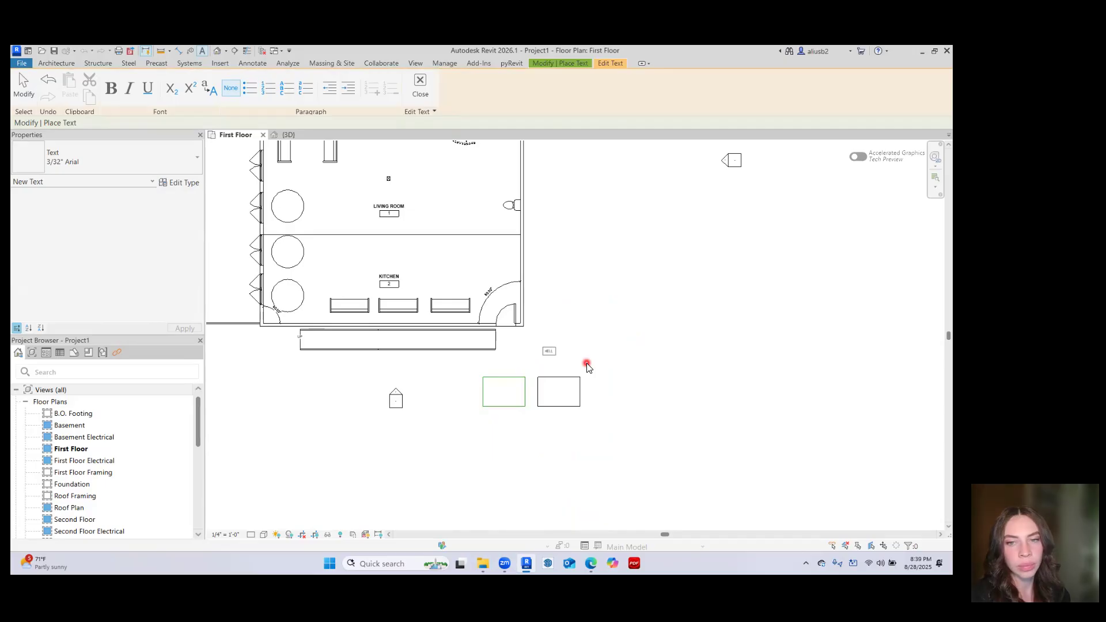
left_click(613, 361)
key("Escape")
Change the HELLO text note to the 1/4" Arial type
scroll(528, 364, "up", 2)
scroll(529, 367, "up", 2)
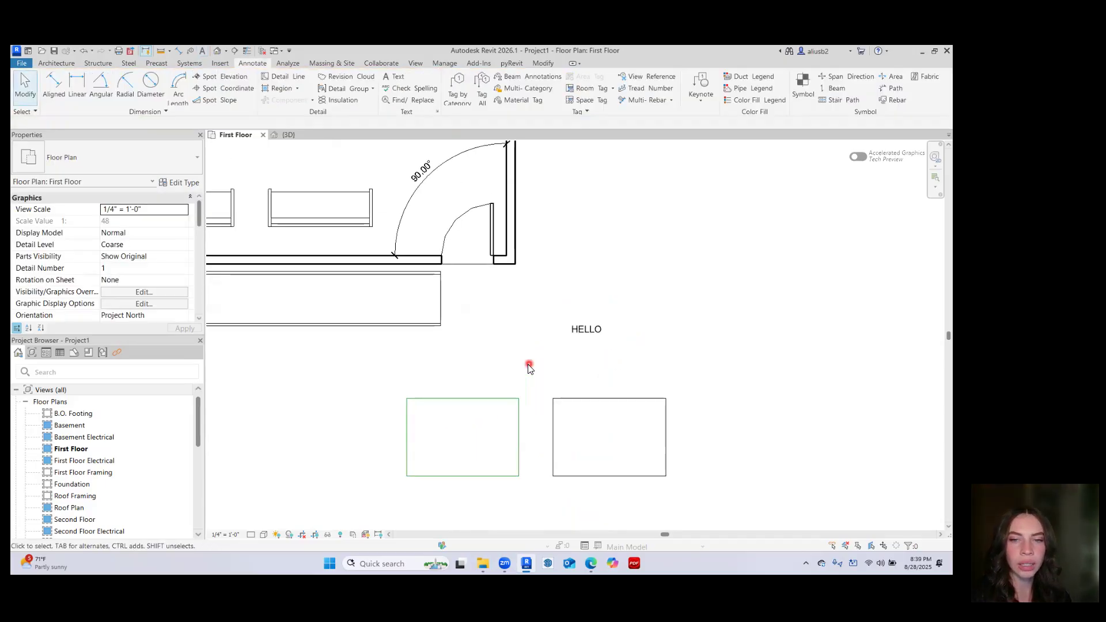
left_click(597, 335)
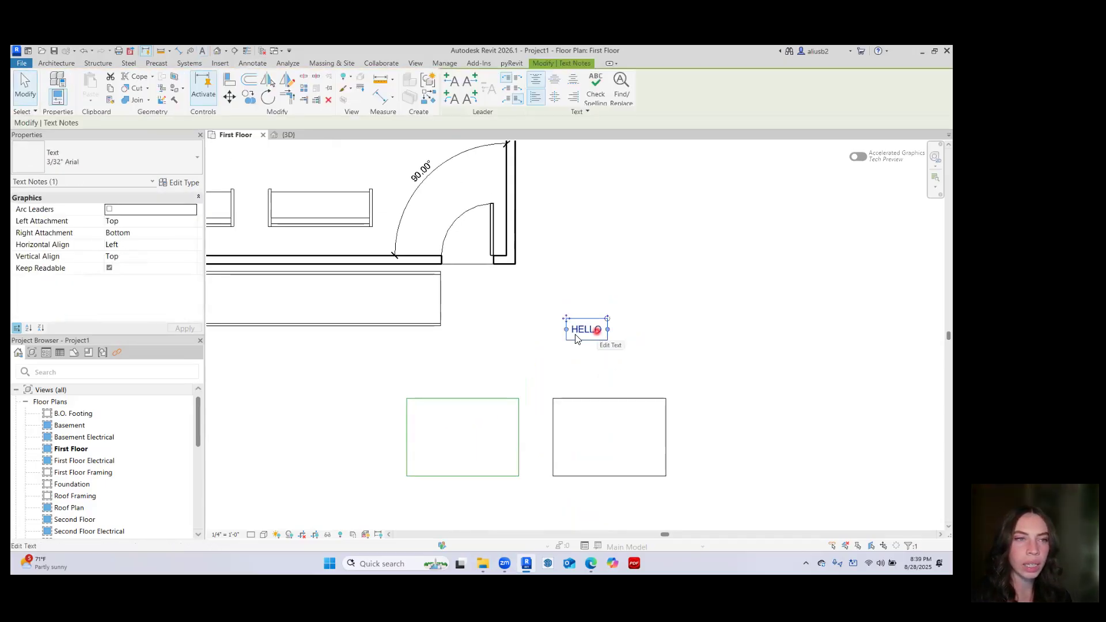
left_click(91, 162)
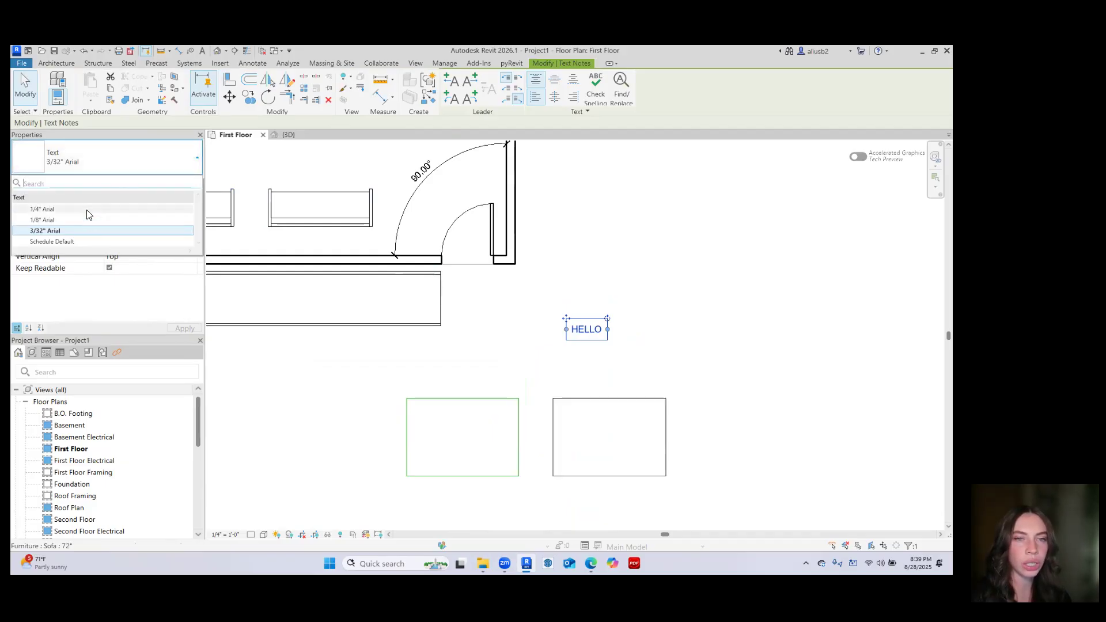
left_click(88, 210)
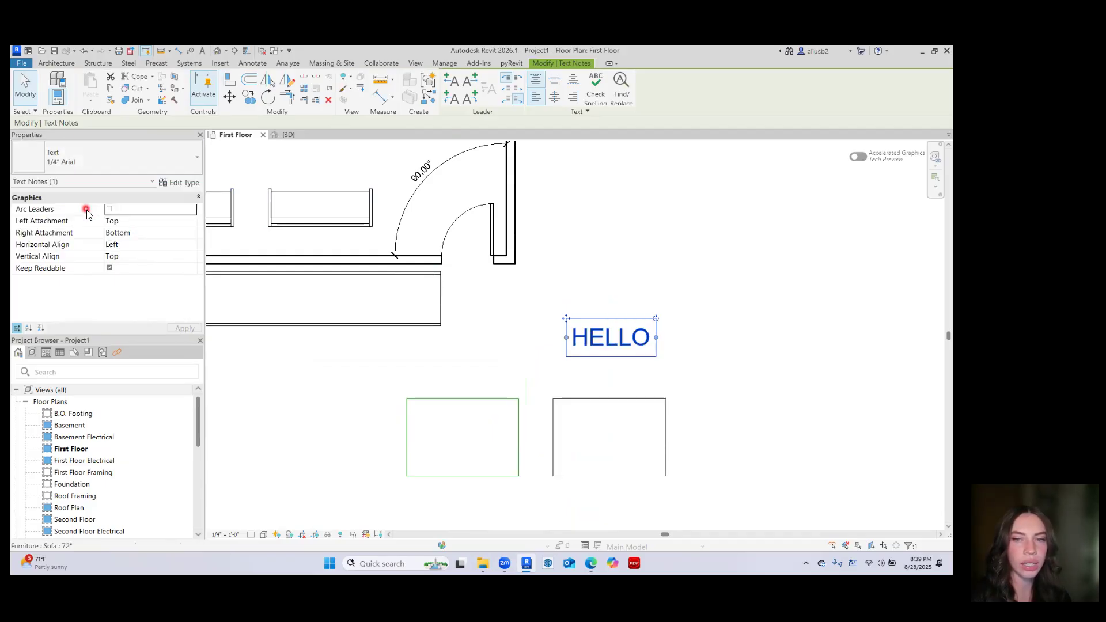
left_click(362, 395)
Check in the 3D view whether the text note is shown there, and return to the First Floor plan
scroll(358, 395, "down", 3)
mouse_move(358, 396)
middle_mouse_down()
mouse_move(455, 414)
mouse_move(474, 430)
mouse_move(469, 439)
middle_mouse_up()
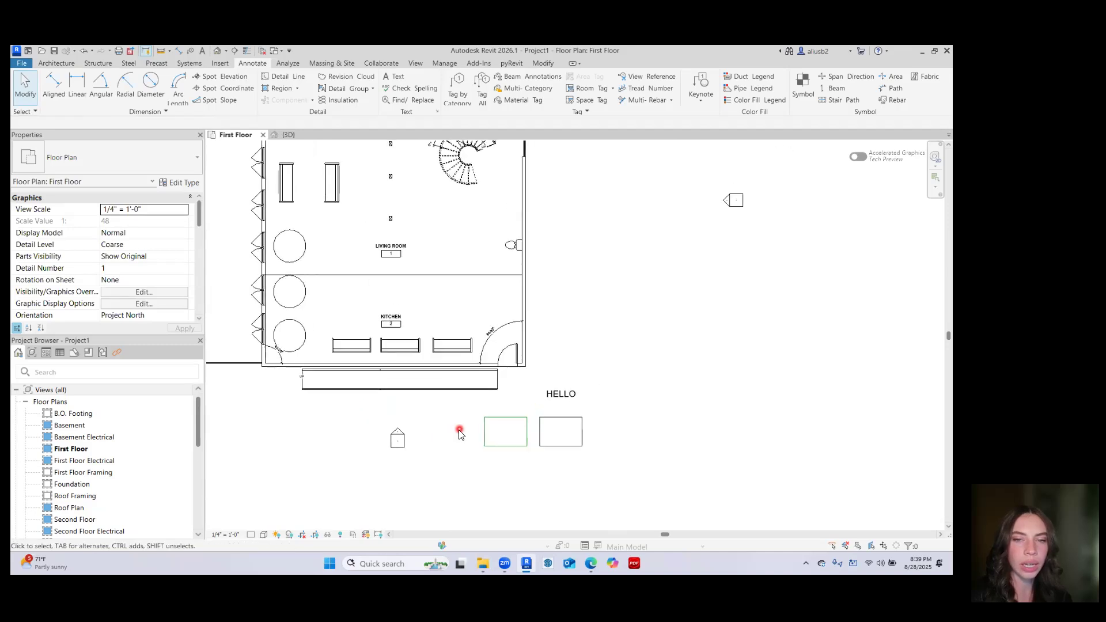
left_click(297, 138)
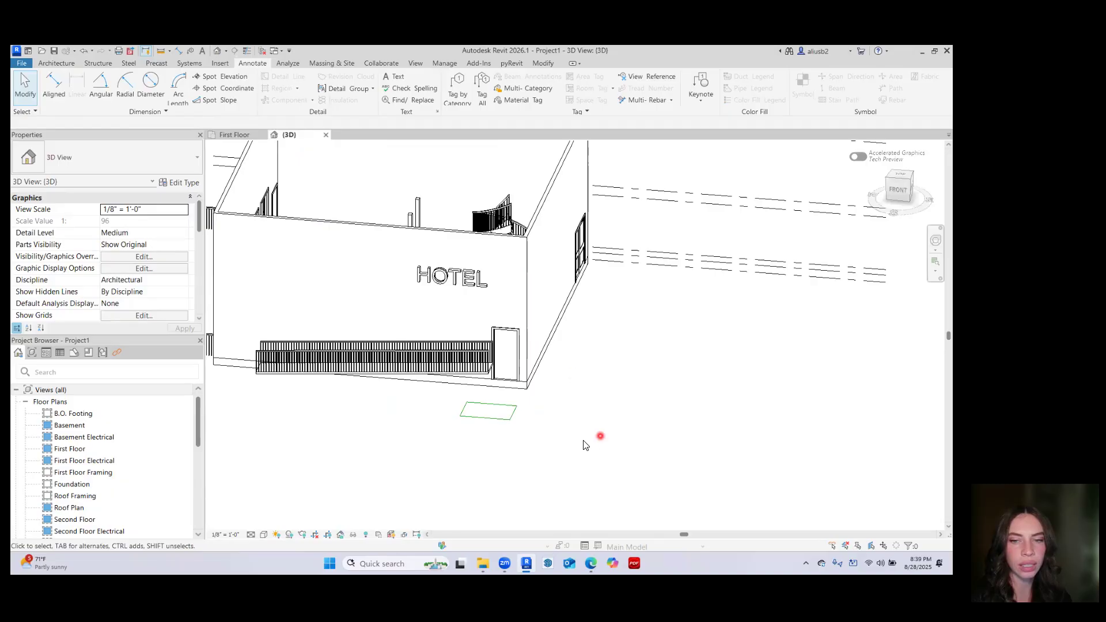
left_click(234, 135)
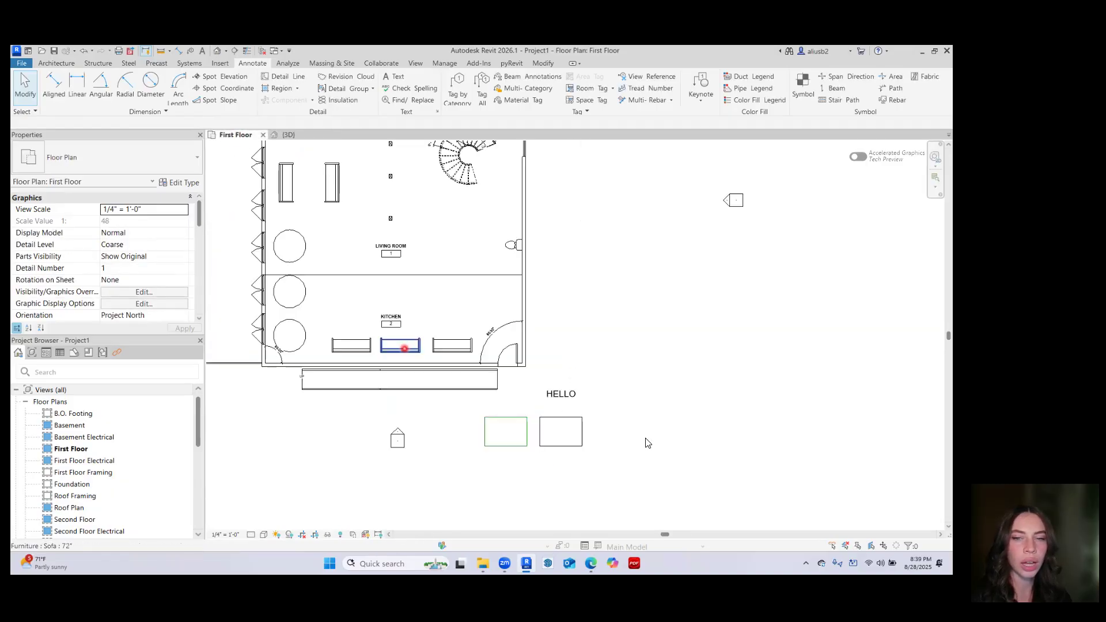
scroll(579, 438, "up", 2)
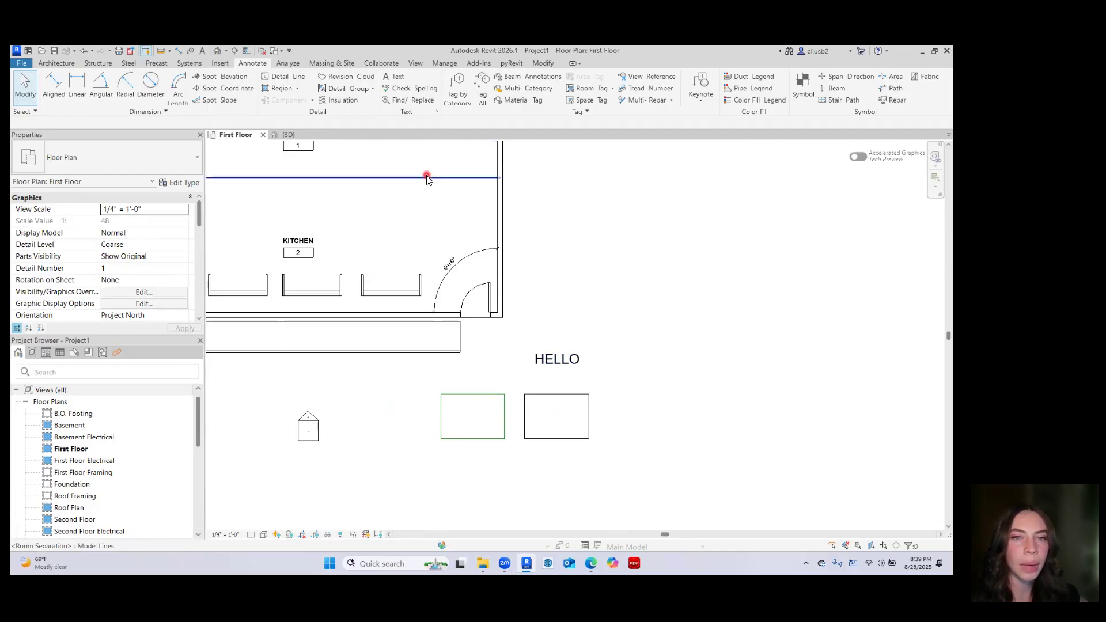
scroll(427, 179, "down", 2)
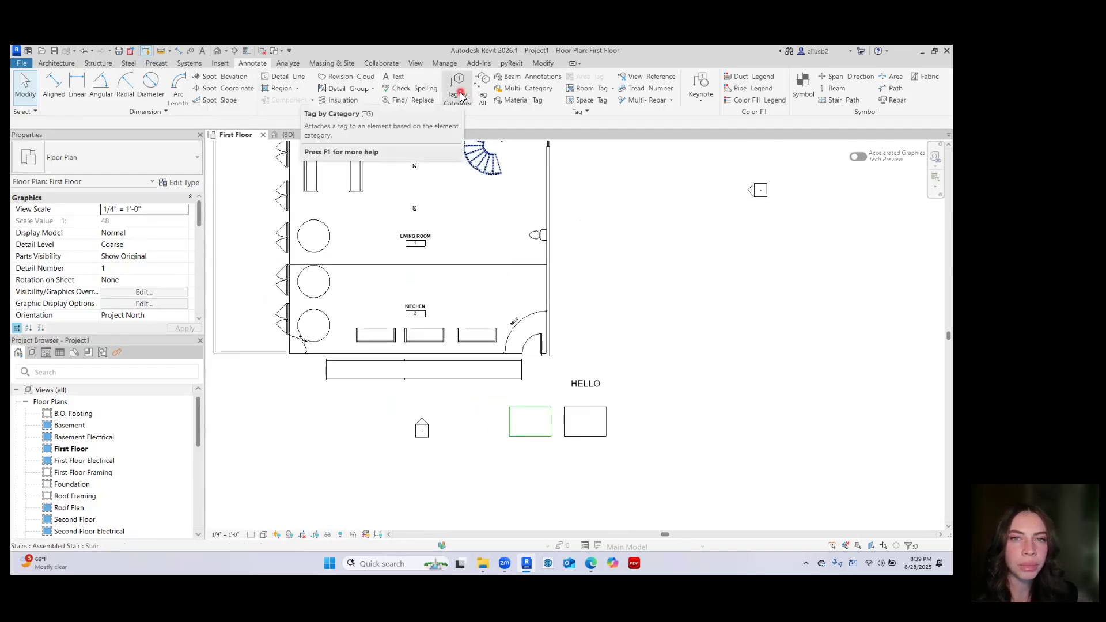
Find HELLO in the current view and replace all matches with WOW using Find/Replace
left_click(419, 104)
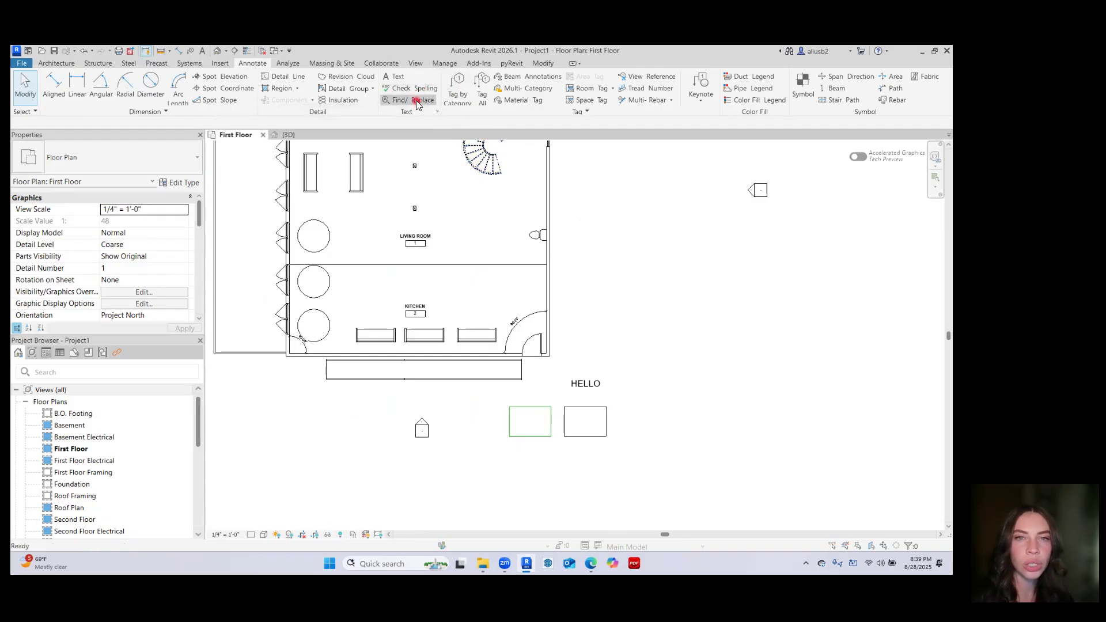
left_click_drag(324, 166, 324, 161)
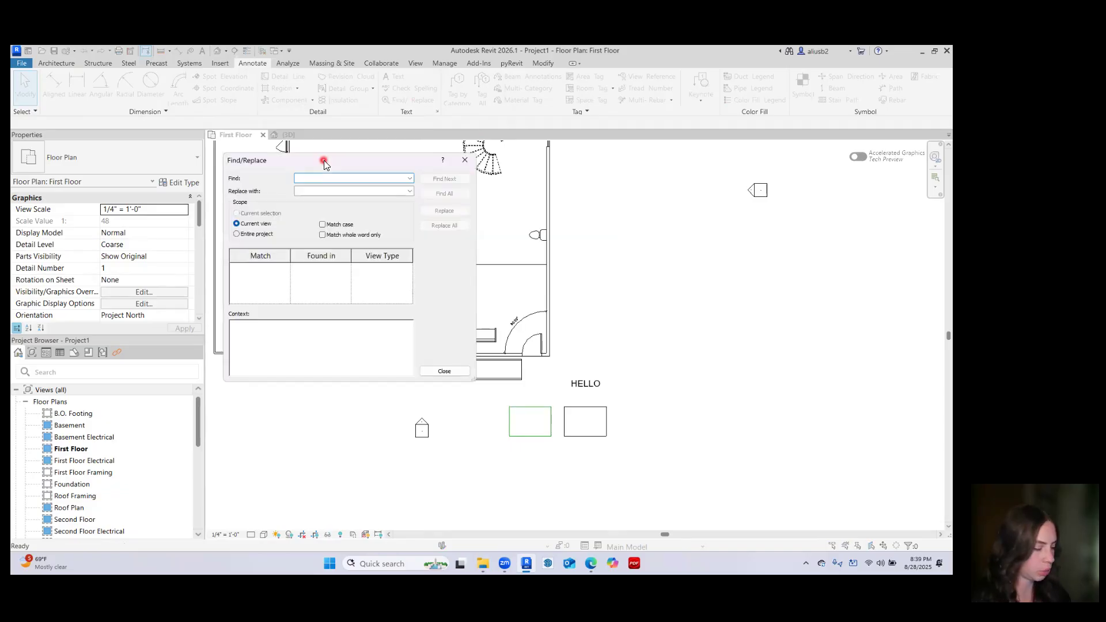
type("HELLO")
left_click(326, 194)
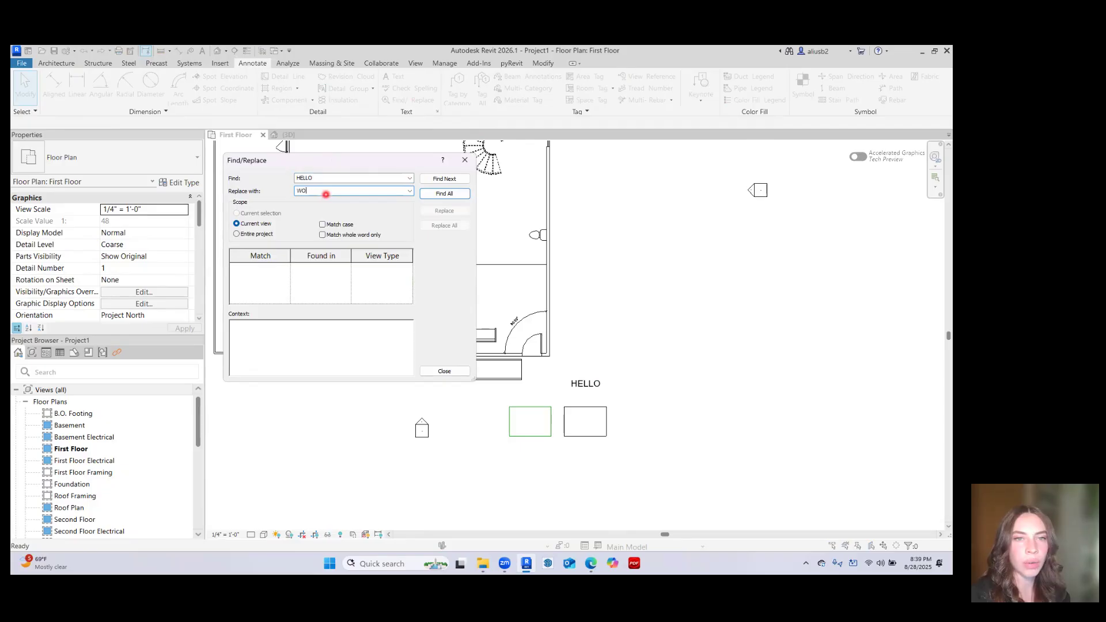
left_click(444, 194)
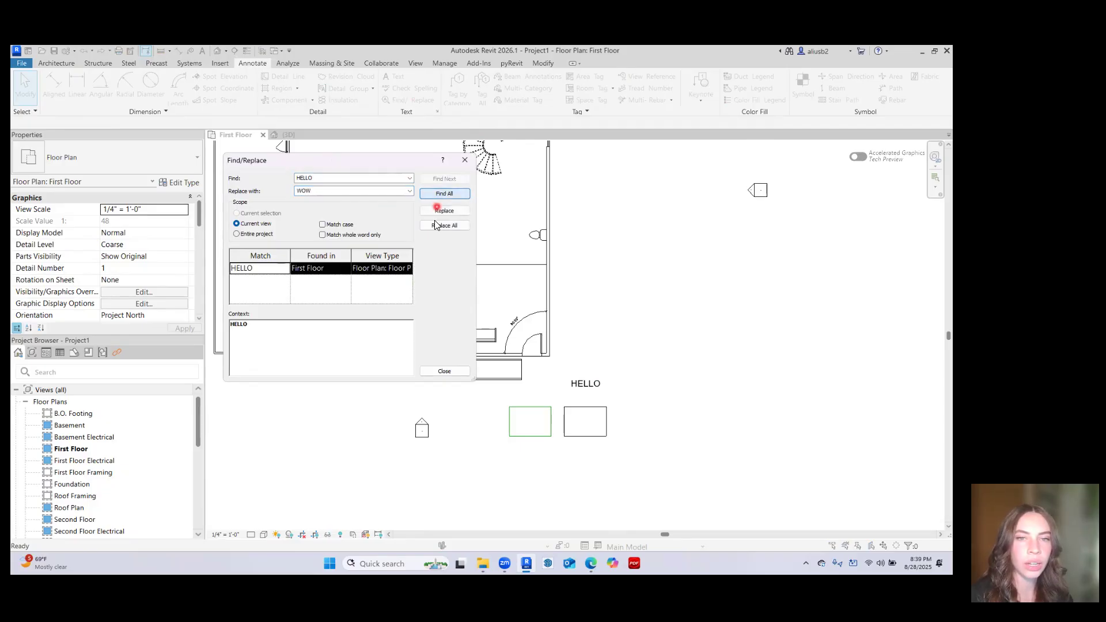
left_click(439, 227)
left_click(541, 304)
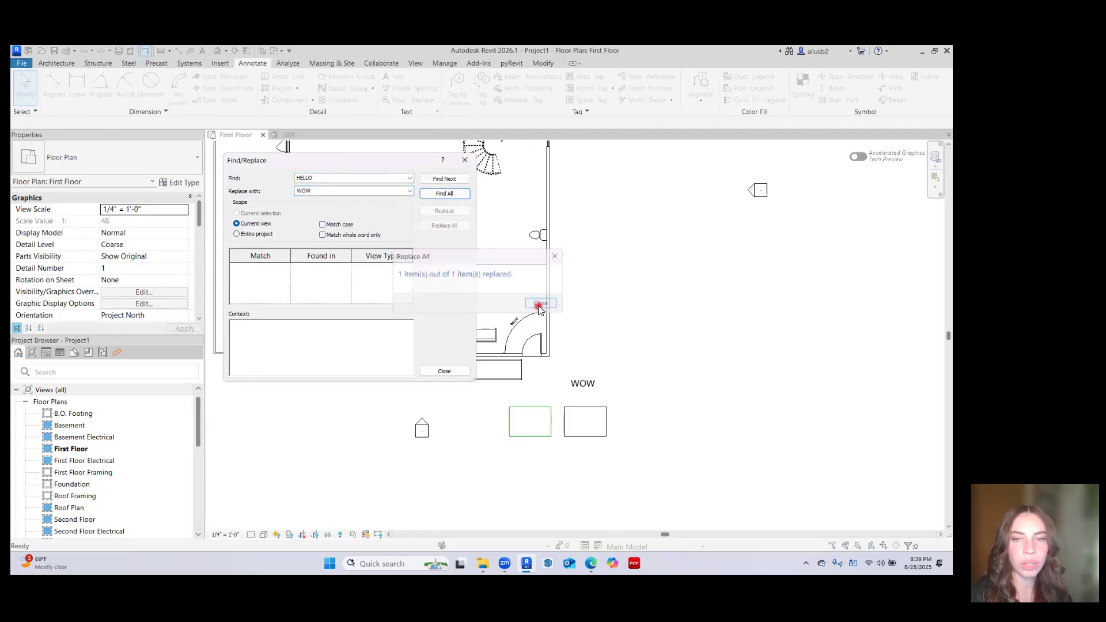
left_click(444, 371)
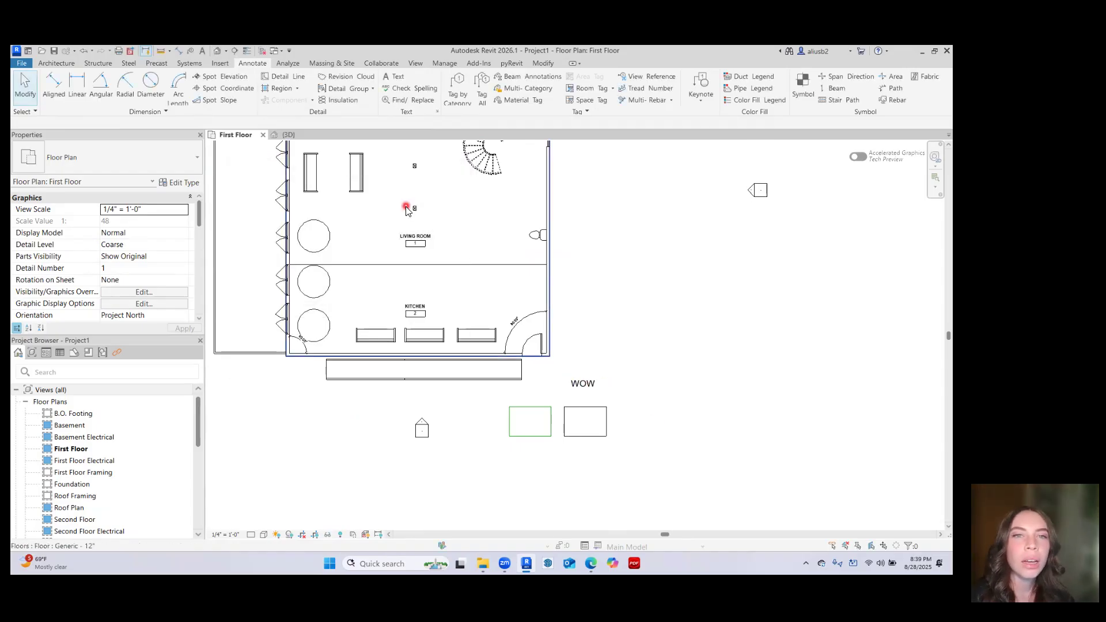
Tag the building's east wall by category, with a leader
left_click(459, 102)
middle_click_drag(457, 230, 477, 286)
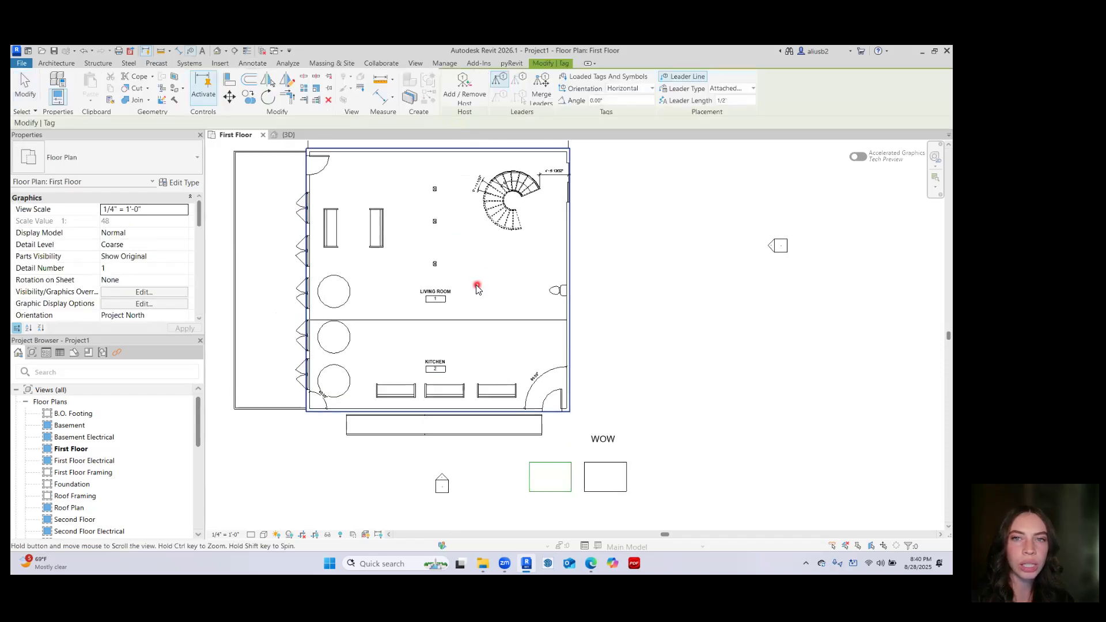
left_click(574, 270)
Tag the five casement windows on the west wall and the door at the south wall's east end, with leaders
left_click(298, 374)
left_click(301, 340)
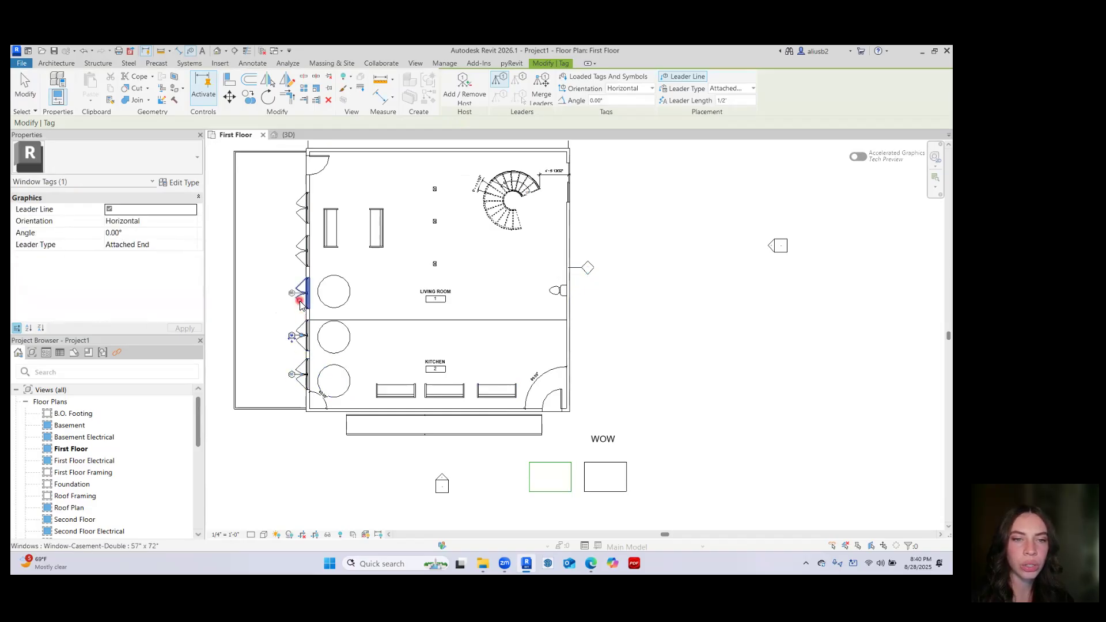
left_click(302, 303)
left_click(300, 255)
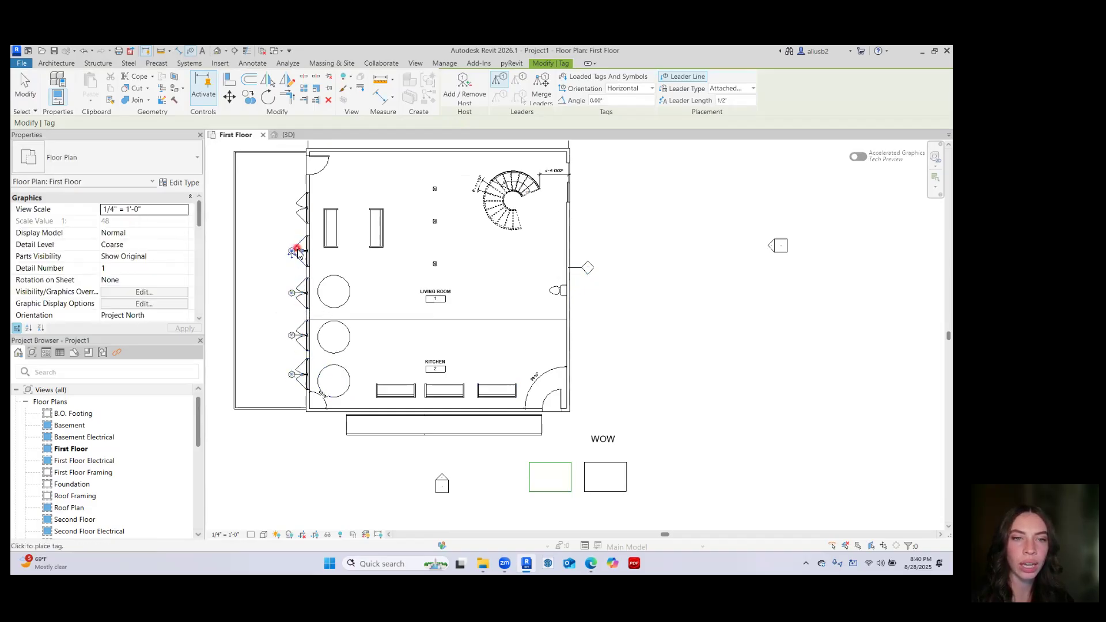
left_click(302, 218)
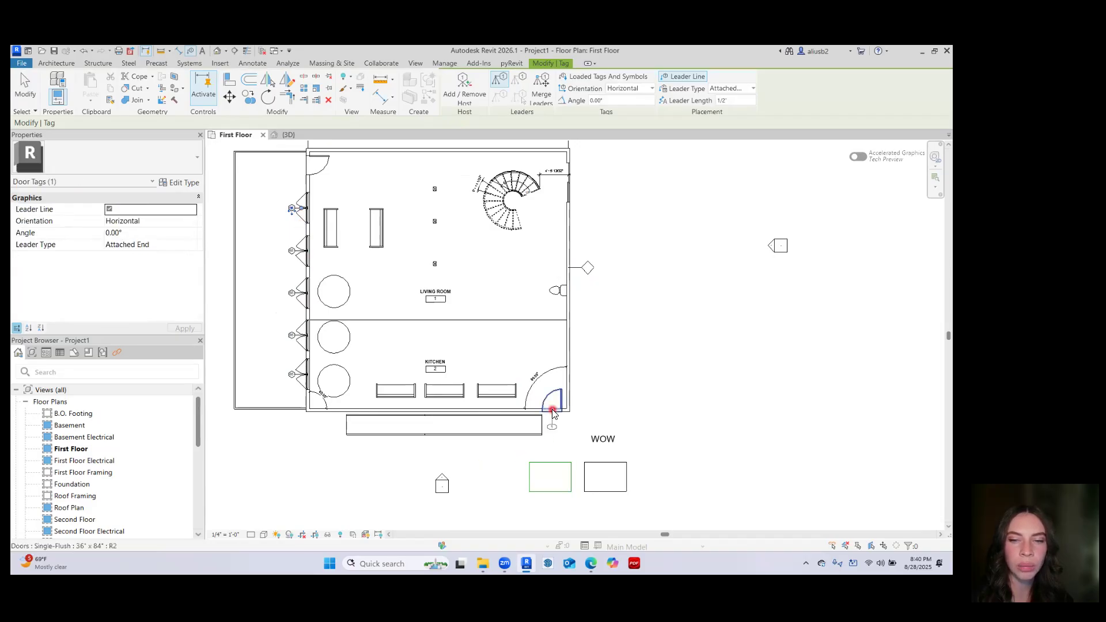
scroll(606, 270, "up", 6)
key("Escape")
Set the east wall tag's value to 1 and accept the type parameter change
scroll(559, 318, "down", 2)
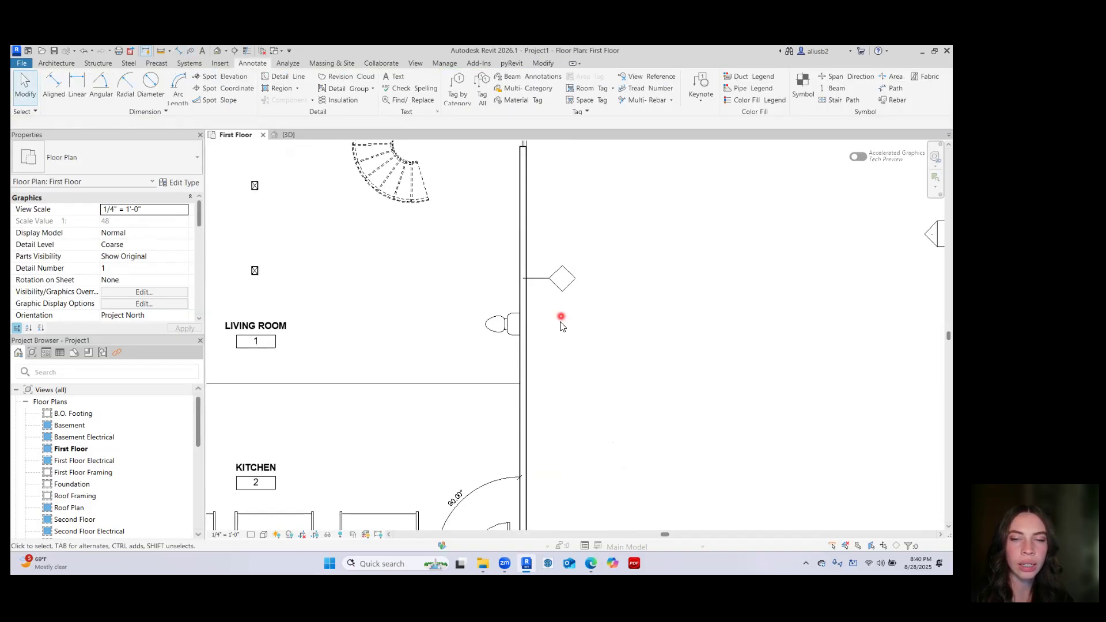
middle_click_drag(558, 317, 582, 269)
left_click(581, 239)
left_click(589, 237)
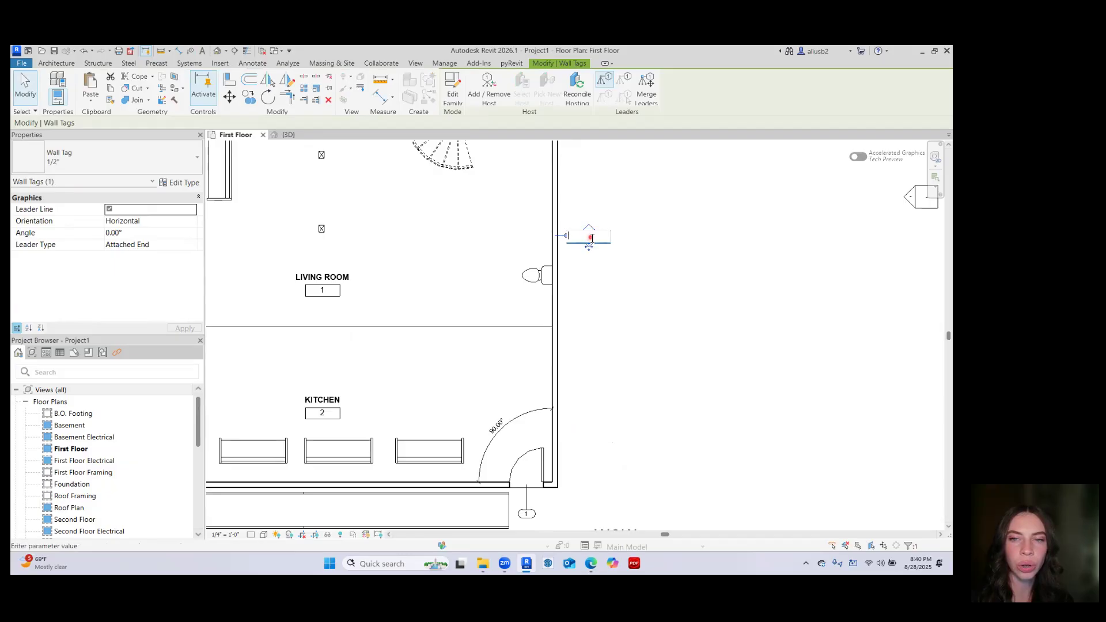
left_click(628, 306)
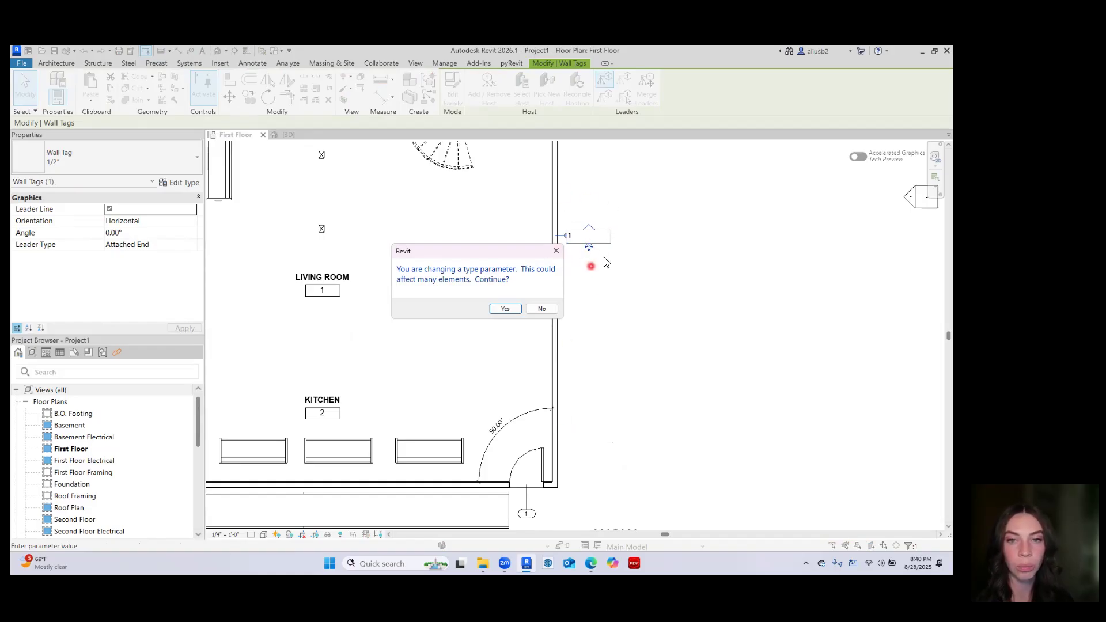
left_click(506, 309)
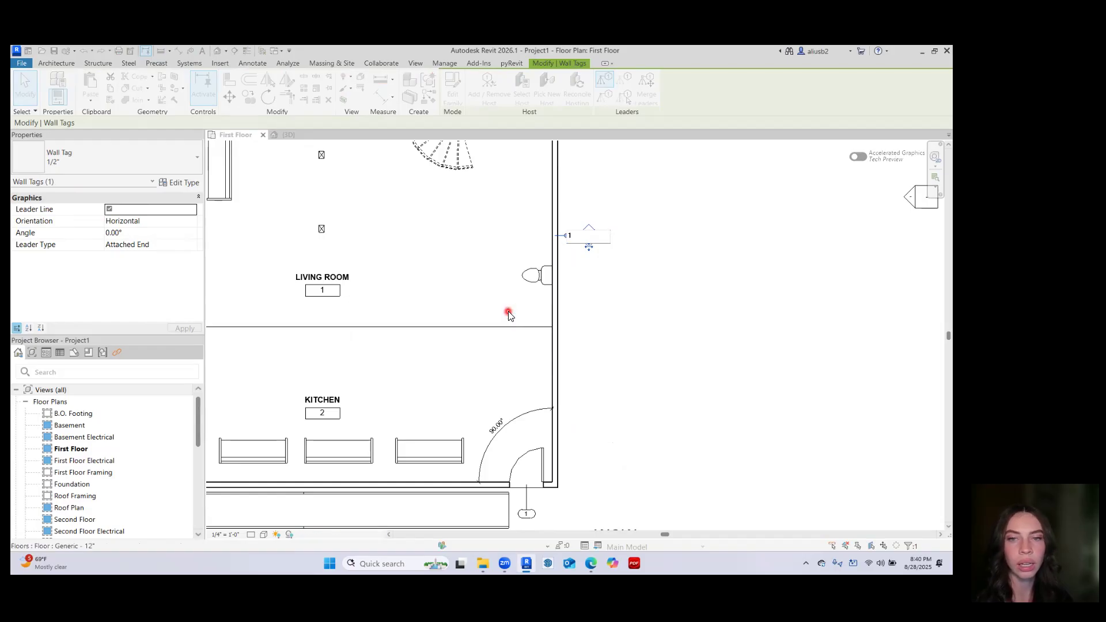
Tag the north, west and south exterior walls by category, with leaders
scroll(610, 331, "down", 3)
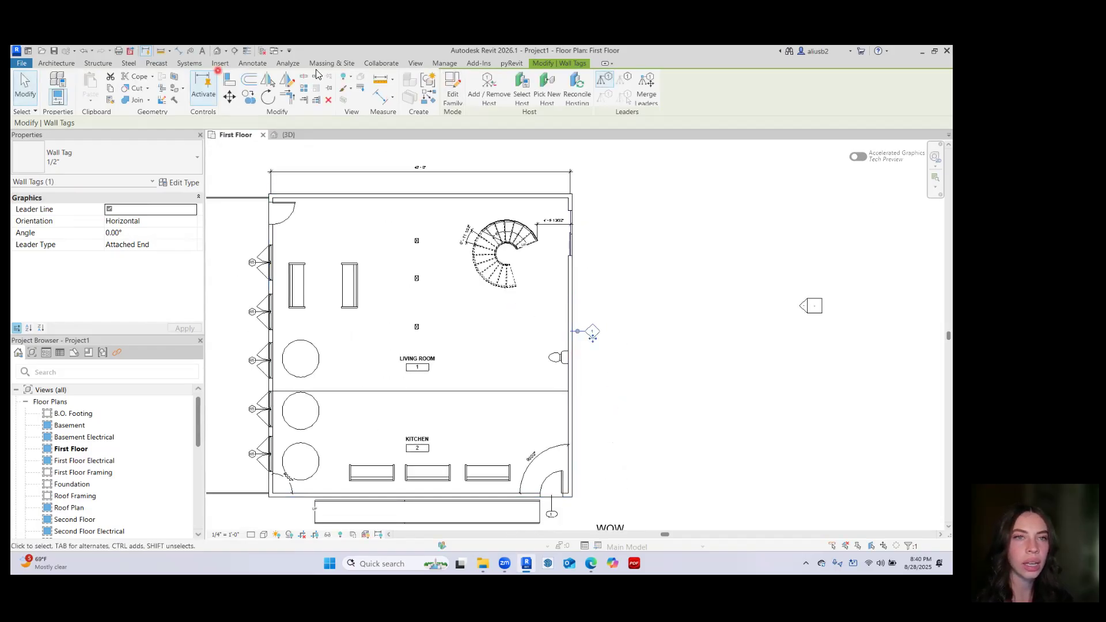
left_click(249, 65)
left_click(458, 86)
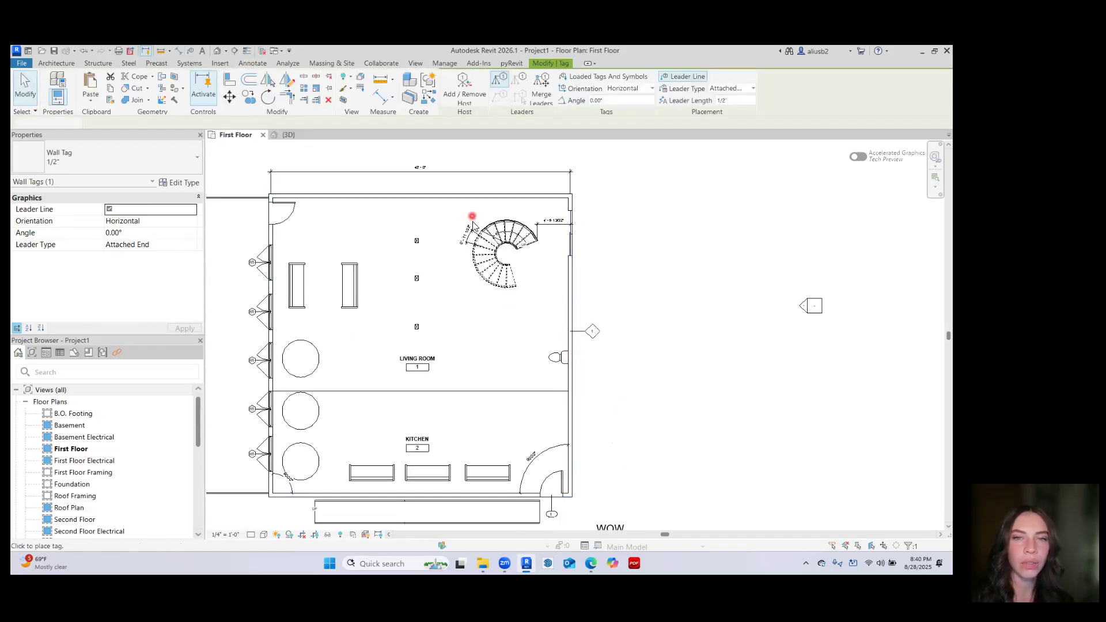
left_click(477, 198)
left_click(268, 236)
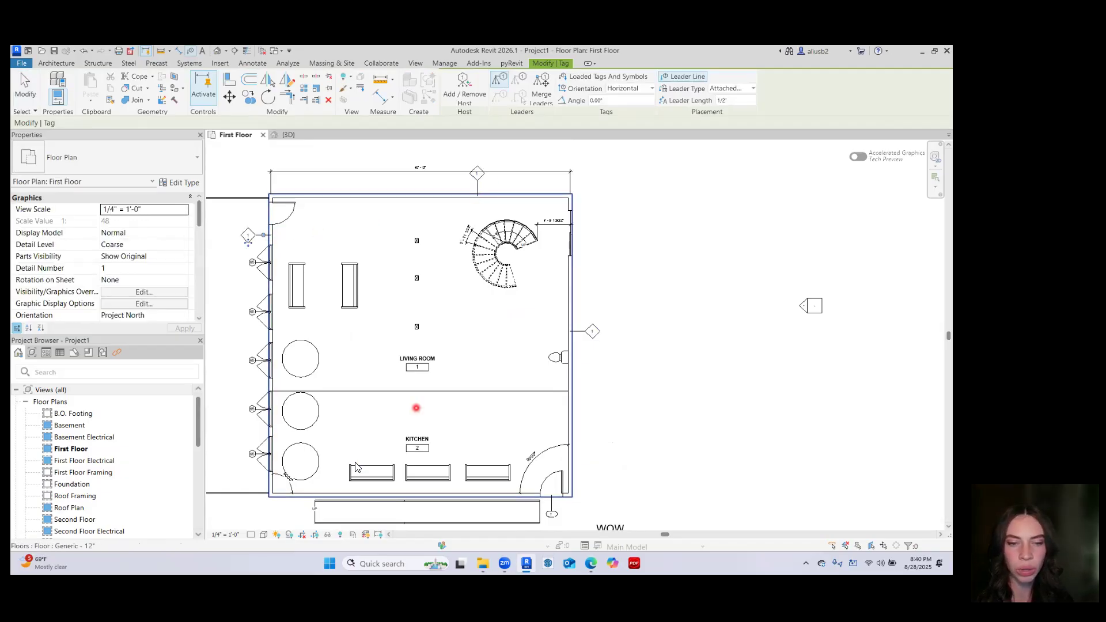
left_click(291, 499)
key("Escape")
key("Escape")
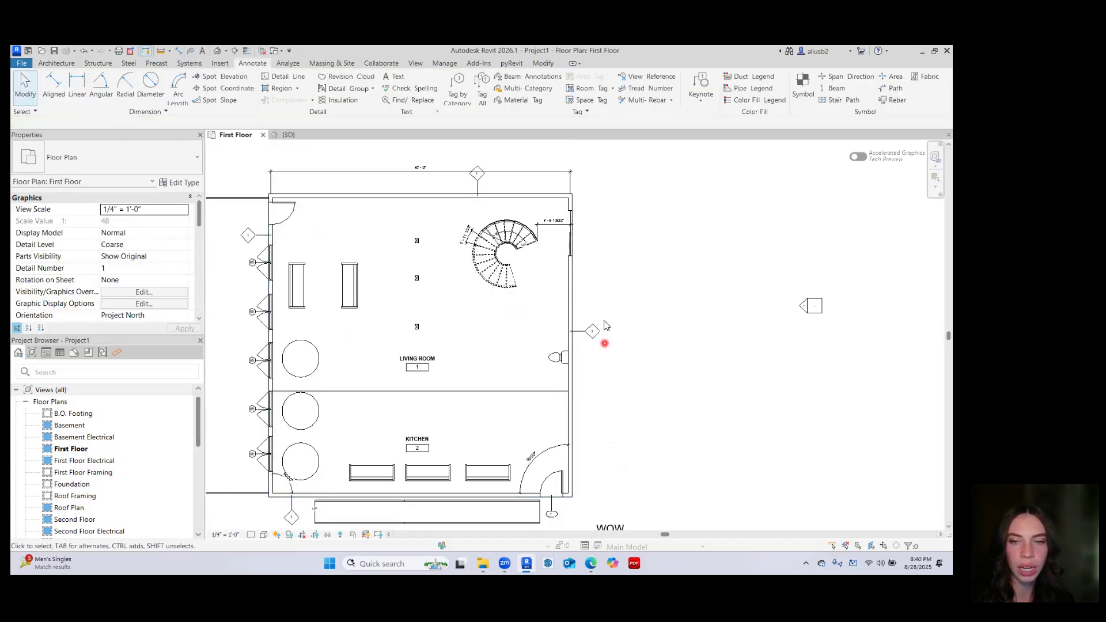
Set the tag value of the west casement windows to A and accept the type parameter change
scroll(325, 380, "up", 4)
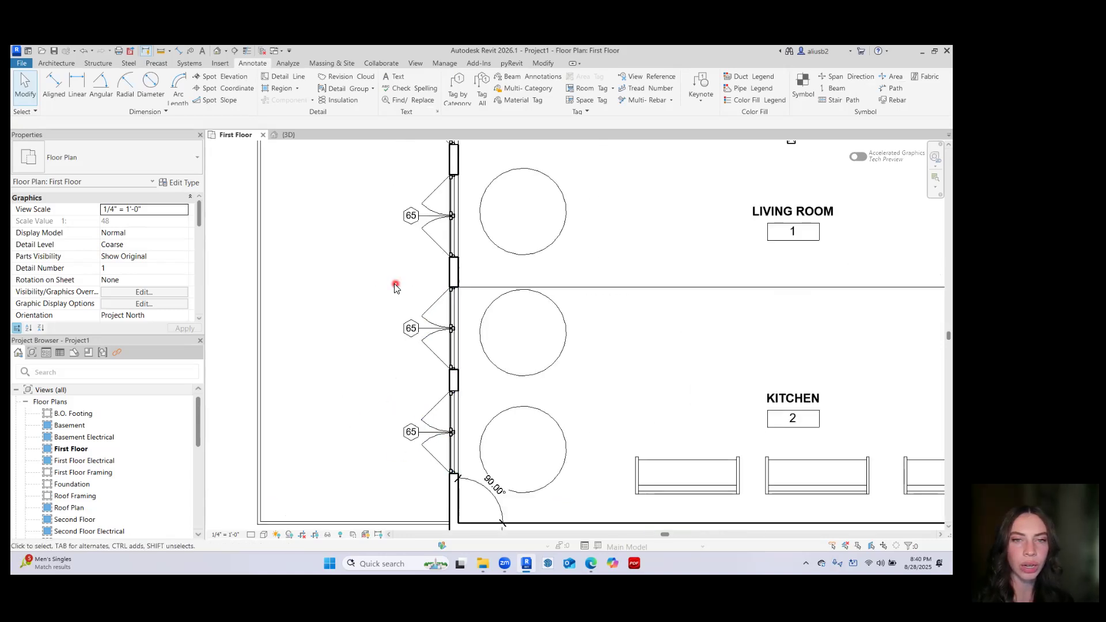
middle_click_drag(395, 206, 385, 324)
scroll(386, 325, "down", 2)
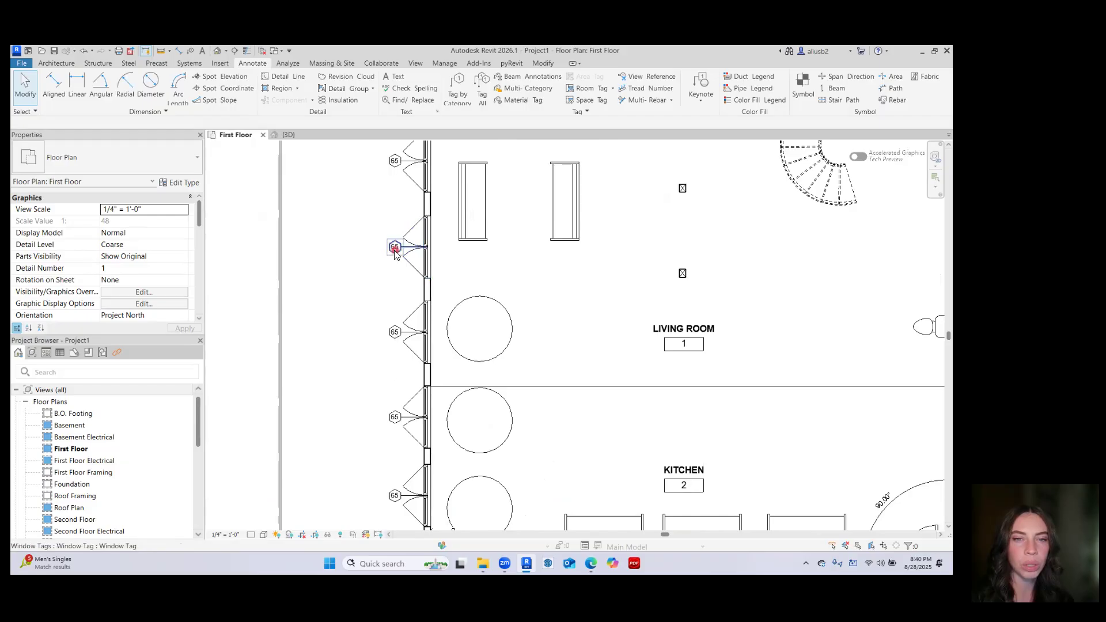
left_click(396, 251)
left_click(395, 248)
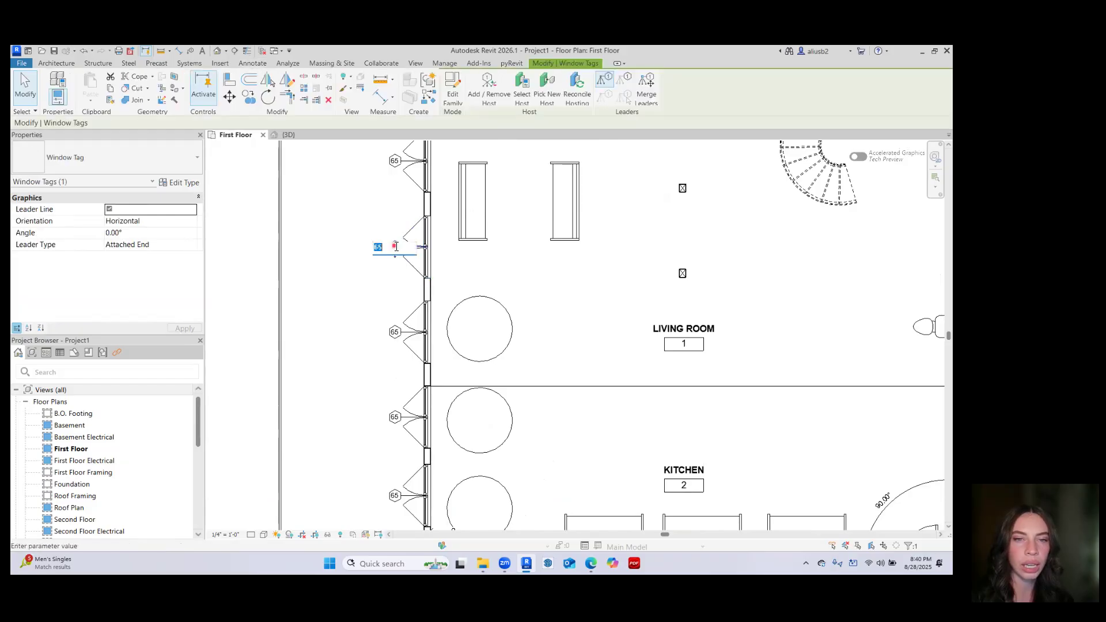
left_click(358, 304)
left_click(493, 309)
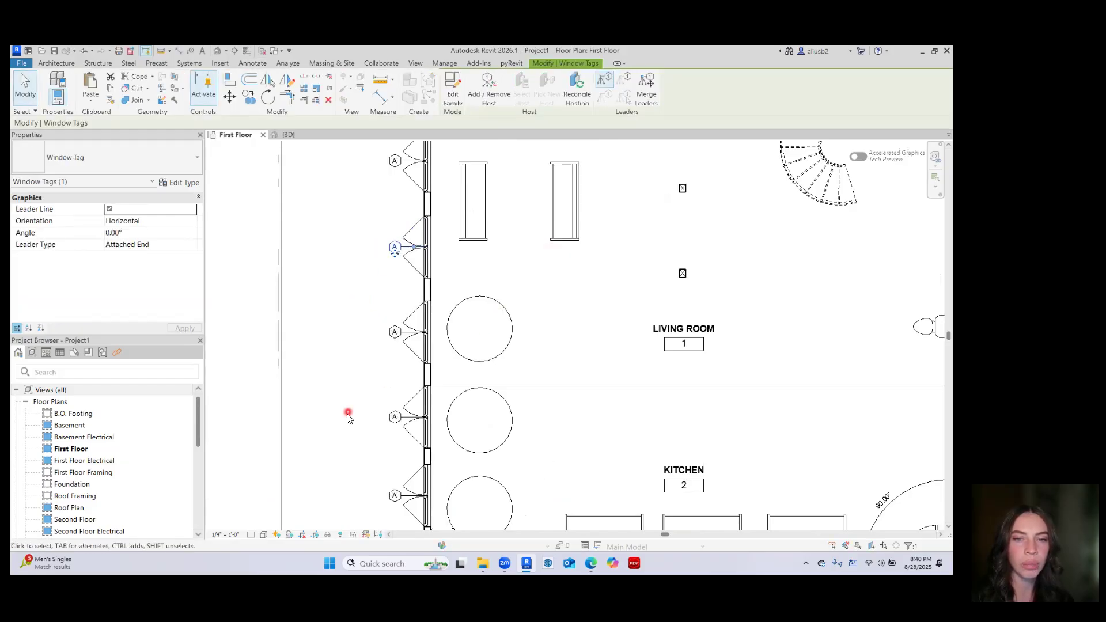
Turn off the leader line of the kitchen's southeast door tag and move the tag into the door opening
middle_click_drag(348, 414, 312, 352)
scroll(312, 352, "down", 3)
middle_click_drag(607, 455, 488, 379)
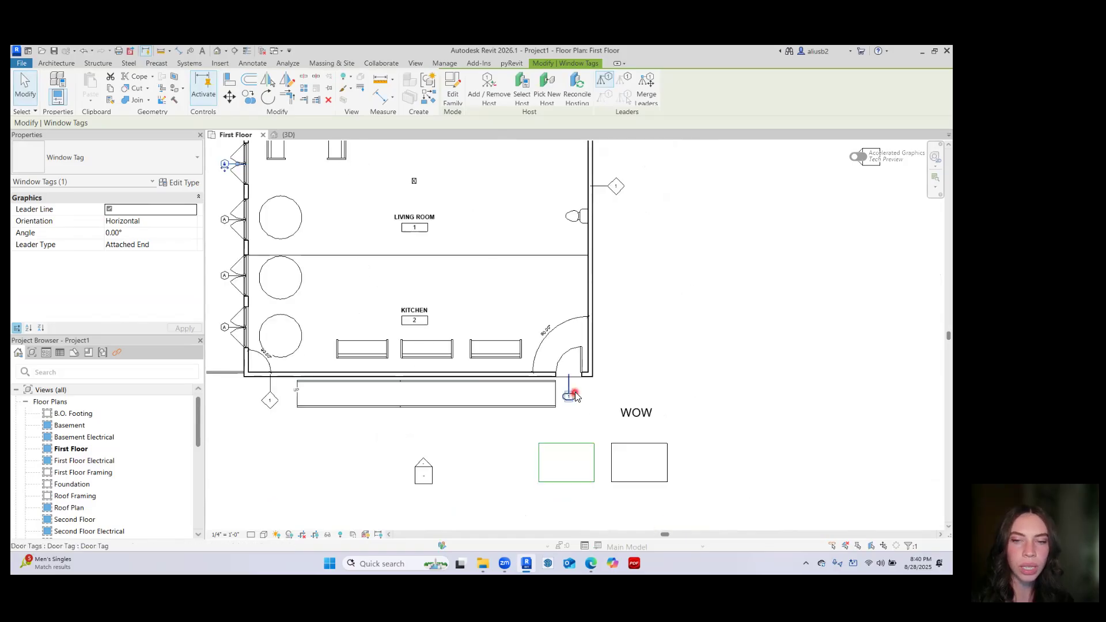
scroll(575, 396, "up", 3)
left_click(566, 404)
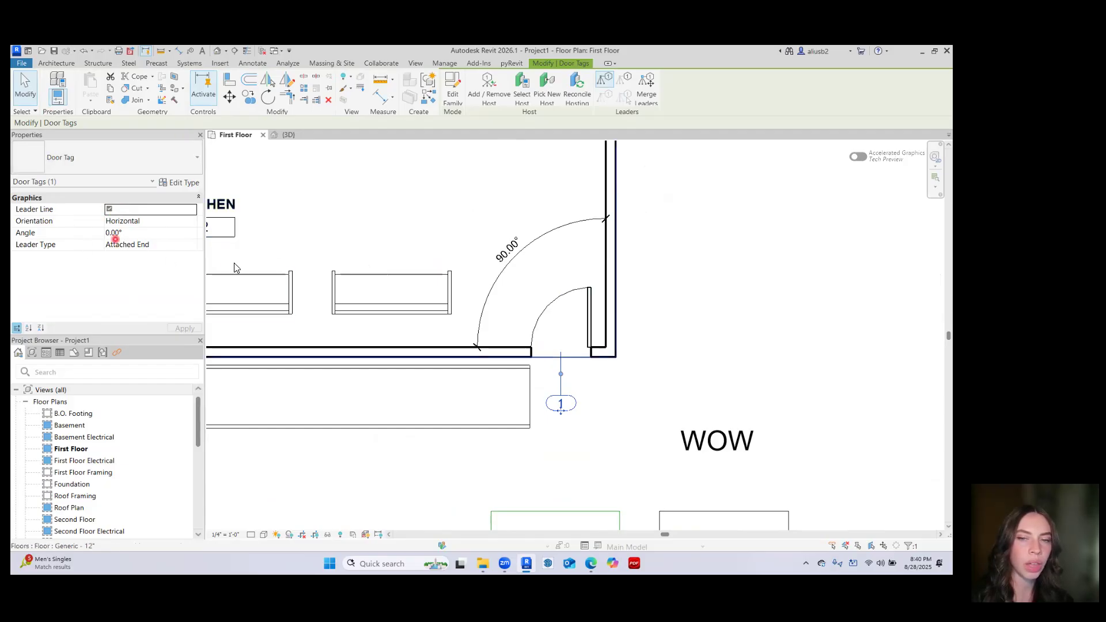
left_click(110, 210)
left_click(184, 329)
left_click_drag(562, 403, 561, 354)
left_click(579, 396)
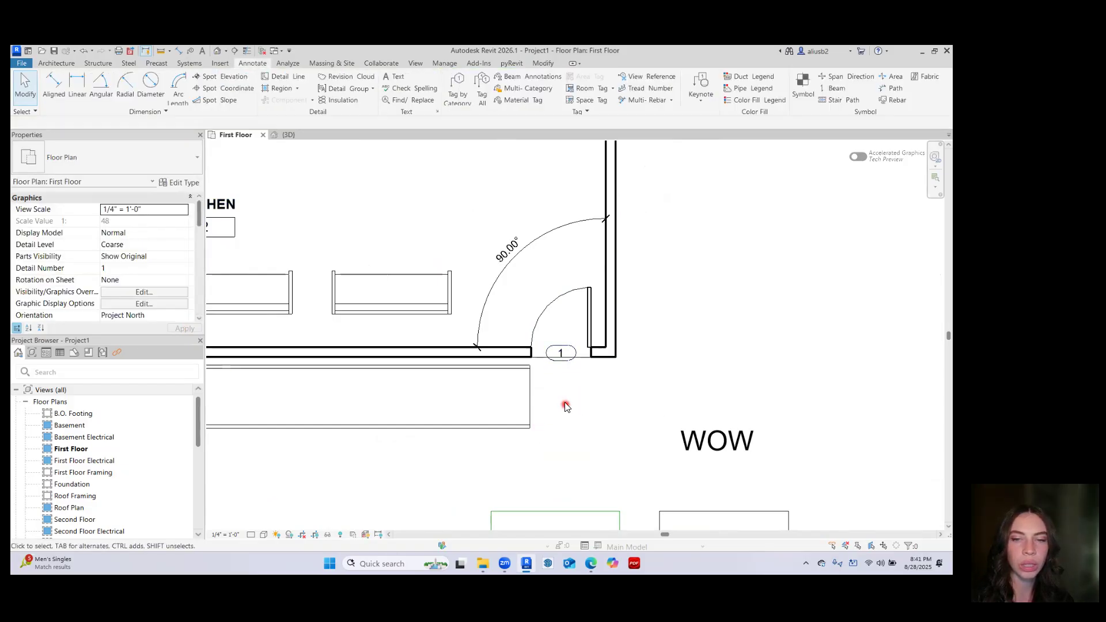
scroll(613, 414, "down", 3)
scroll(580, 448, "up", 5)
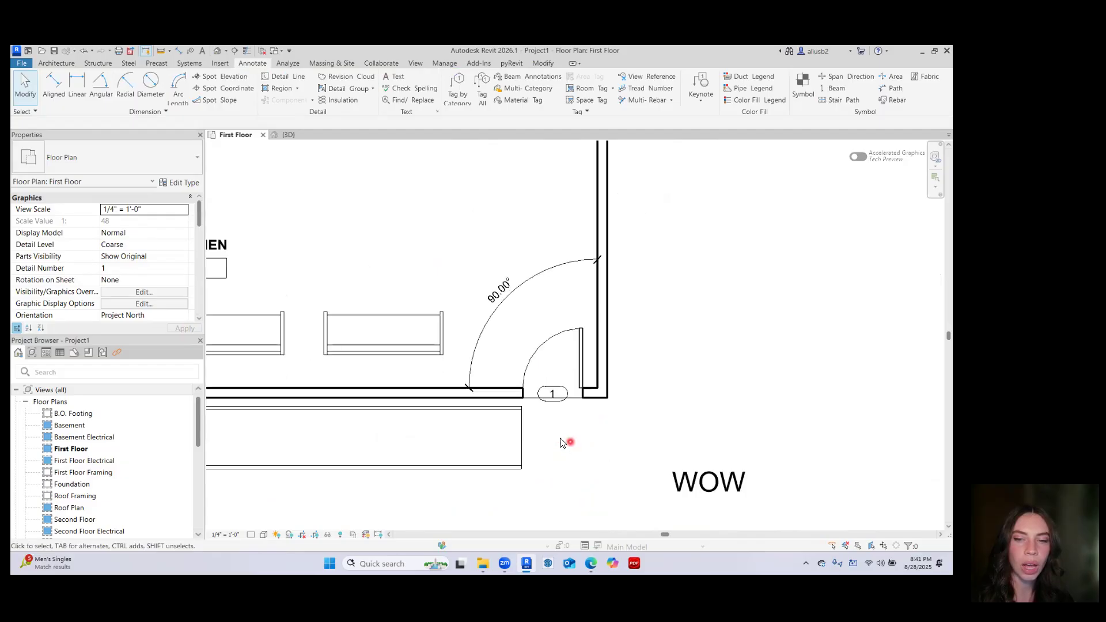
left_click(559, 394)
left_click(574, 441)
scroll(574, 442, "down", 5)
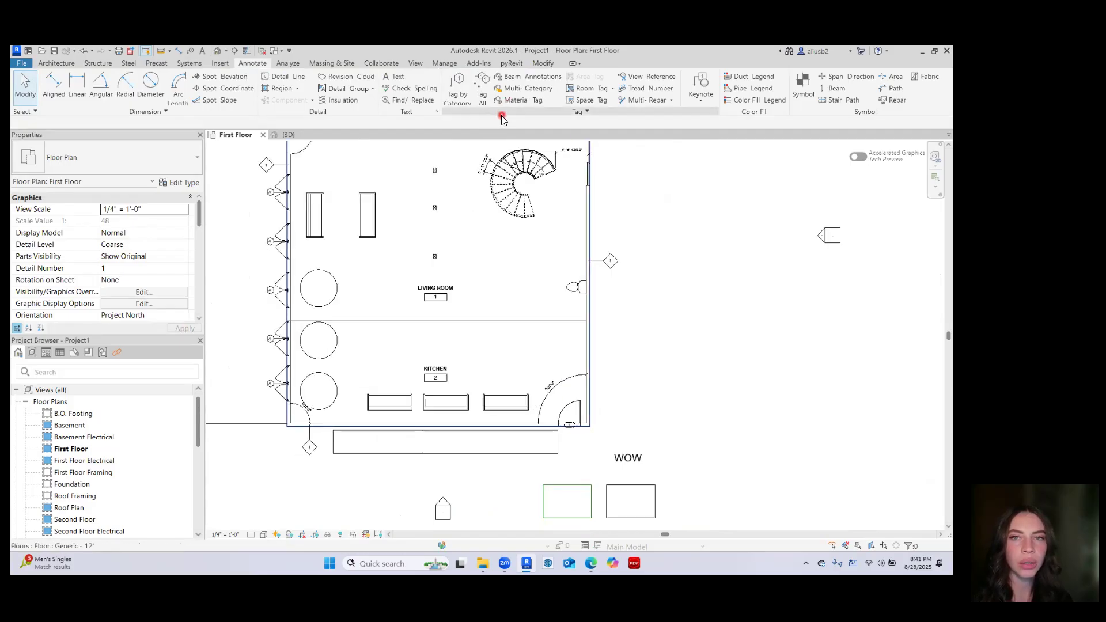
Examine the tag categories offered for tagging all untagged elements in the current view, and leave without tagging
left_click(487, 99)
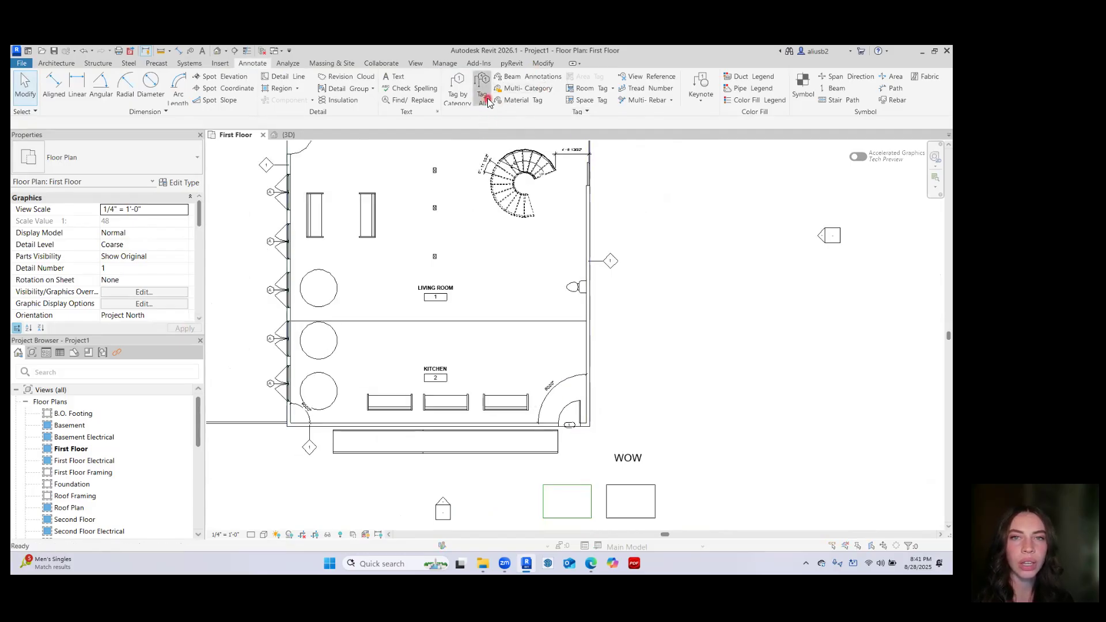
scroll(478, 314, "down", 3)
scroll(478, 314, "up", 3)
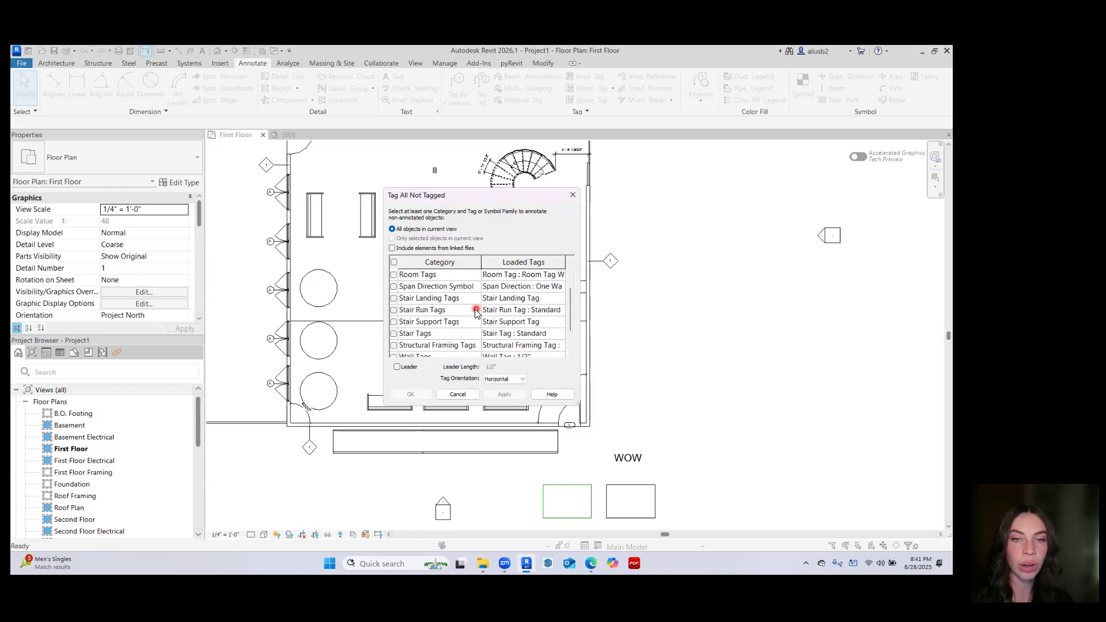
left_click(459, 394)
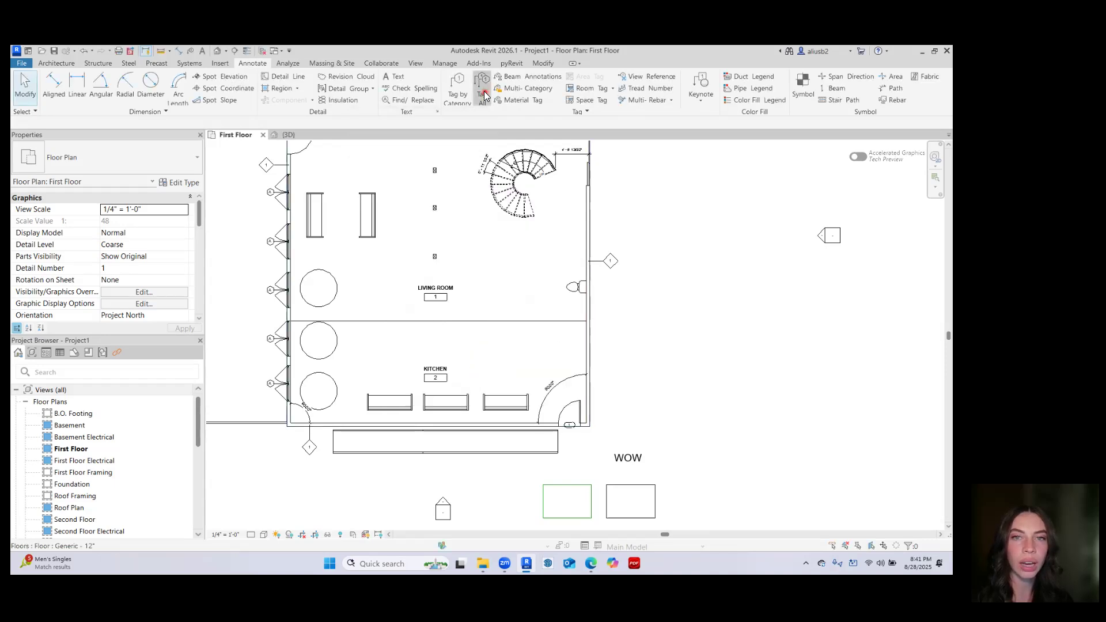
left_click(485, 96)
left_click(412, 394)
left_click(392, 294)
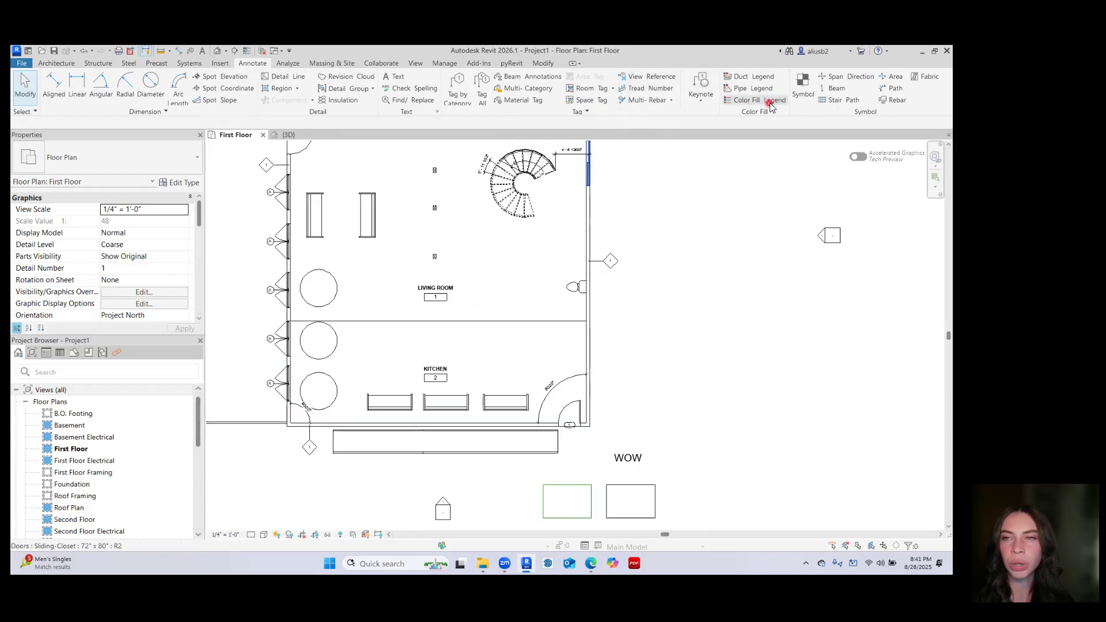
Check which annotation types are loaded for the Symbol tool, and leave without placing a symbol
left_click(803, 87)
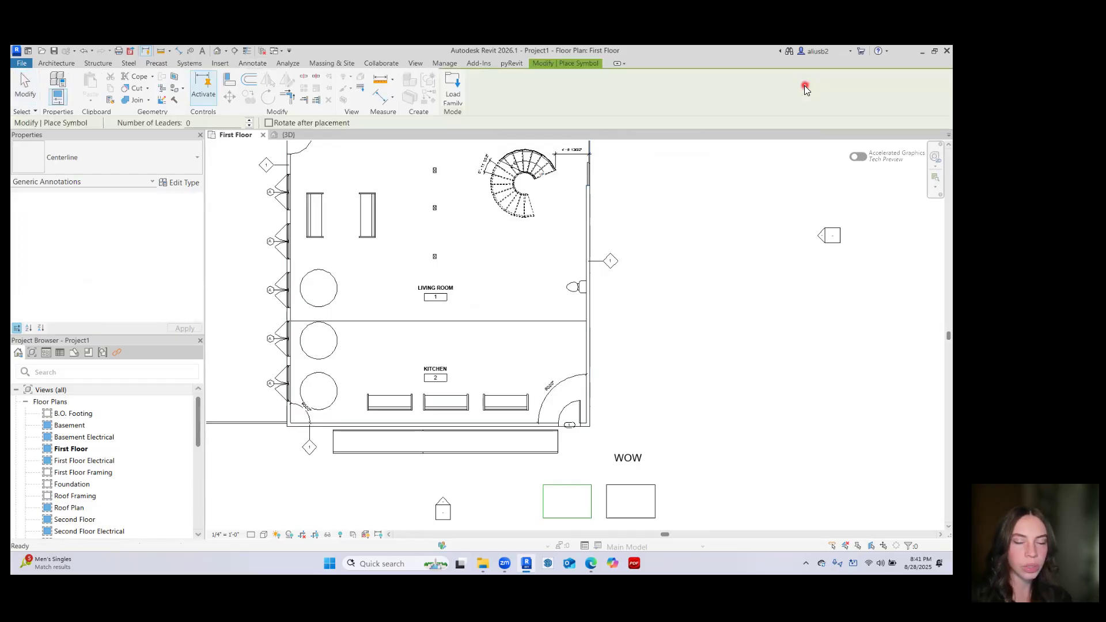
left_click(172, 158)
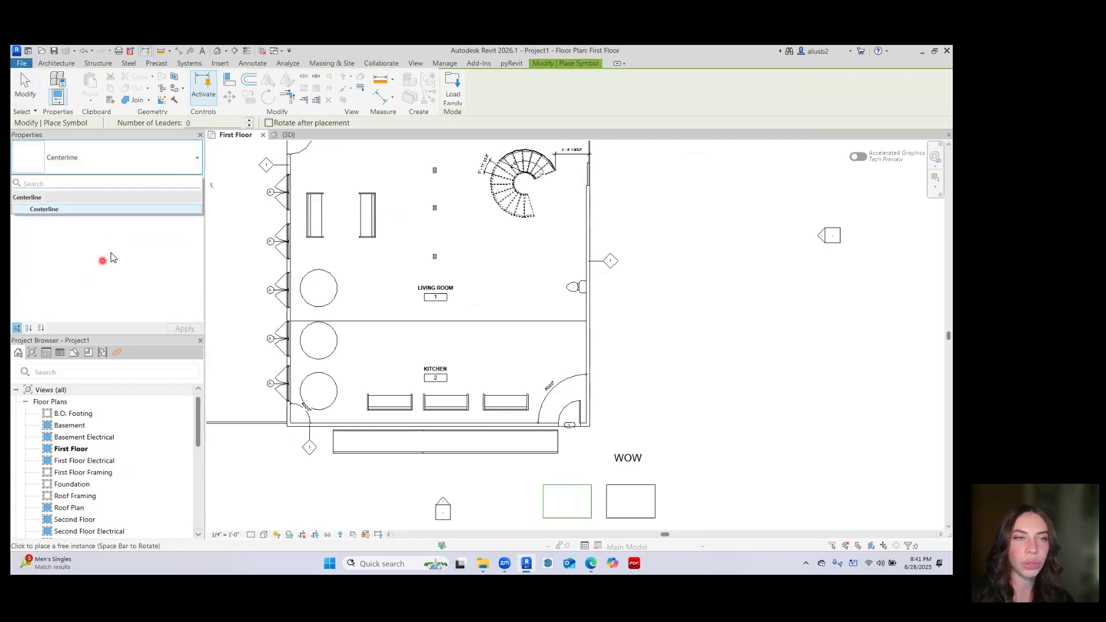
left_click(229, 245)
key("Escape")
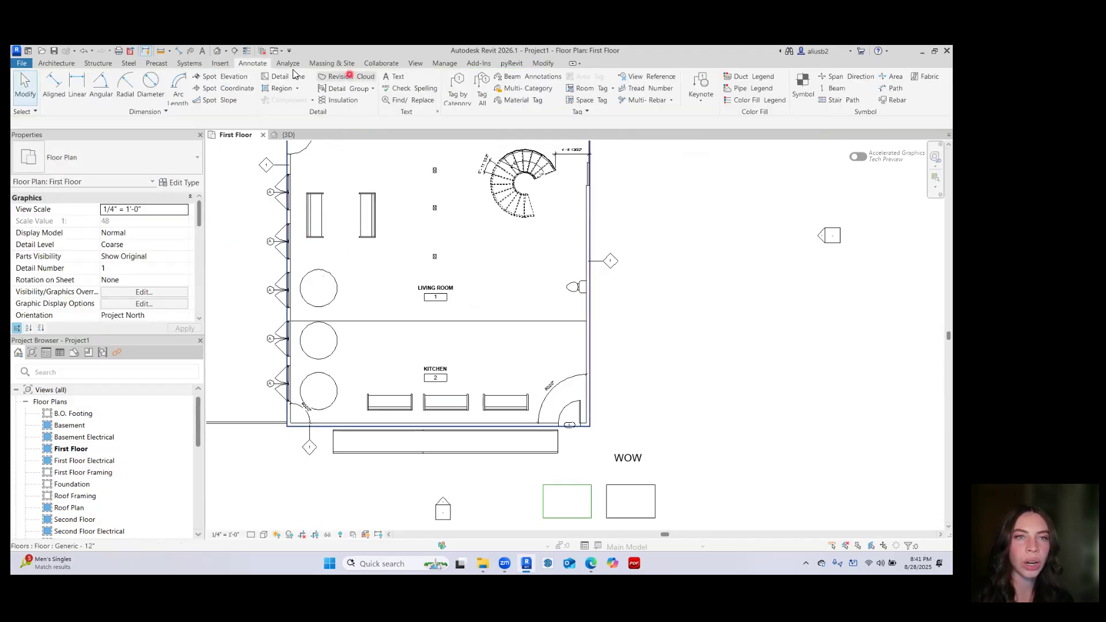
Search the Annotations category of the Autodesk family library for NORTH and load the North Arrow w Rotation family
left_click(222, 64)
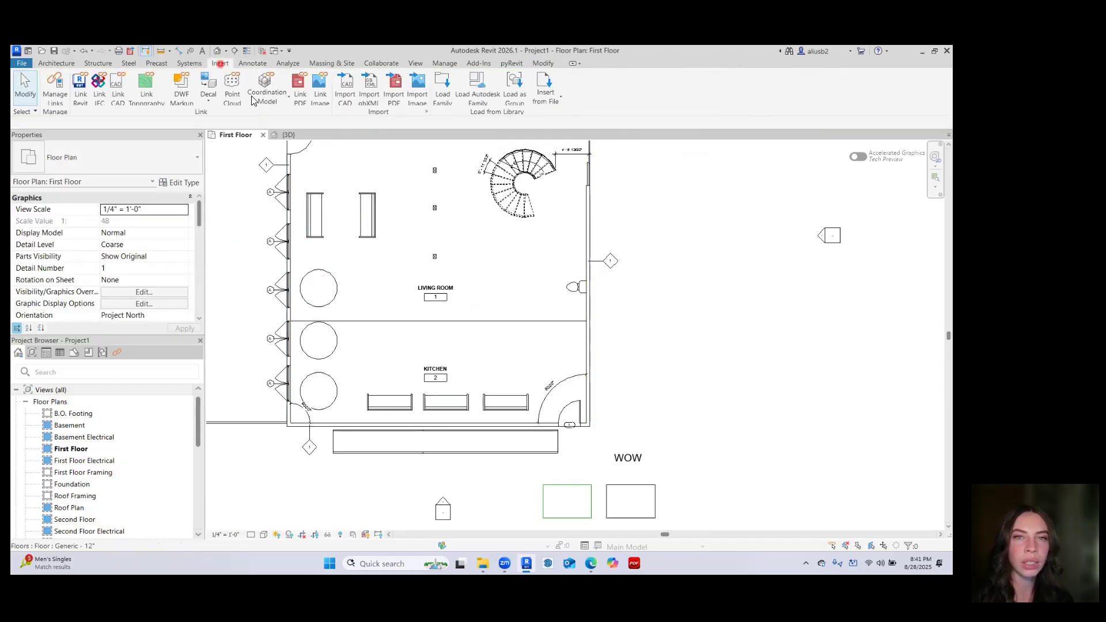
left_click(489, 92)
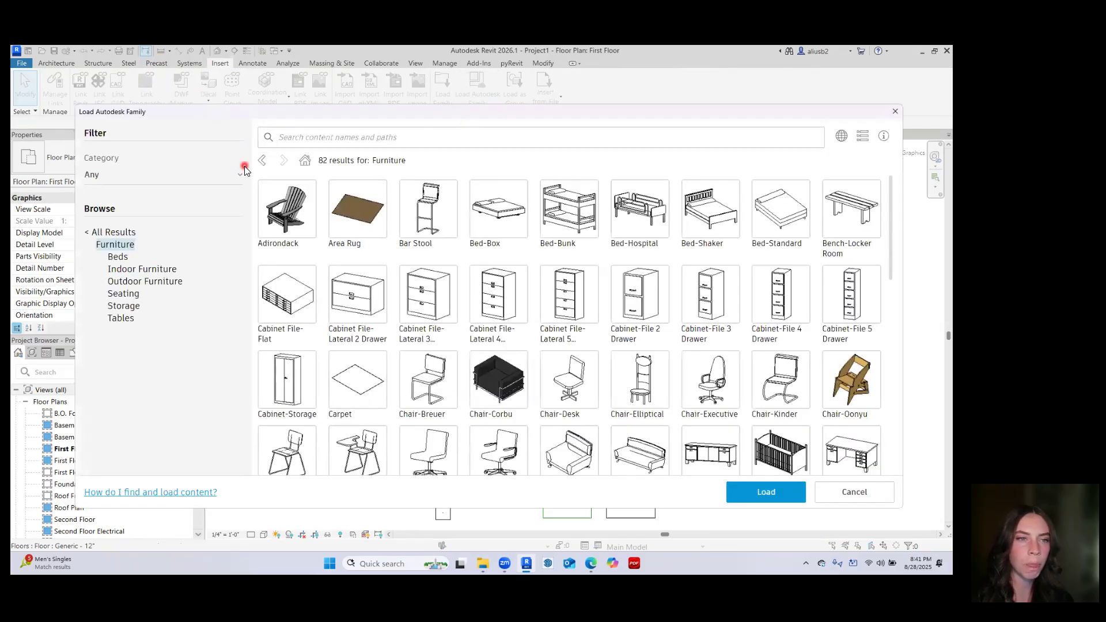
left_click(107, 233)
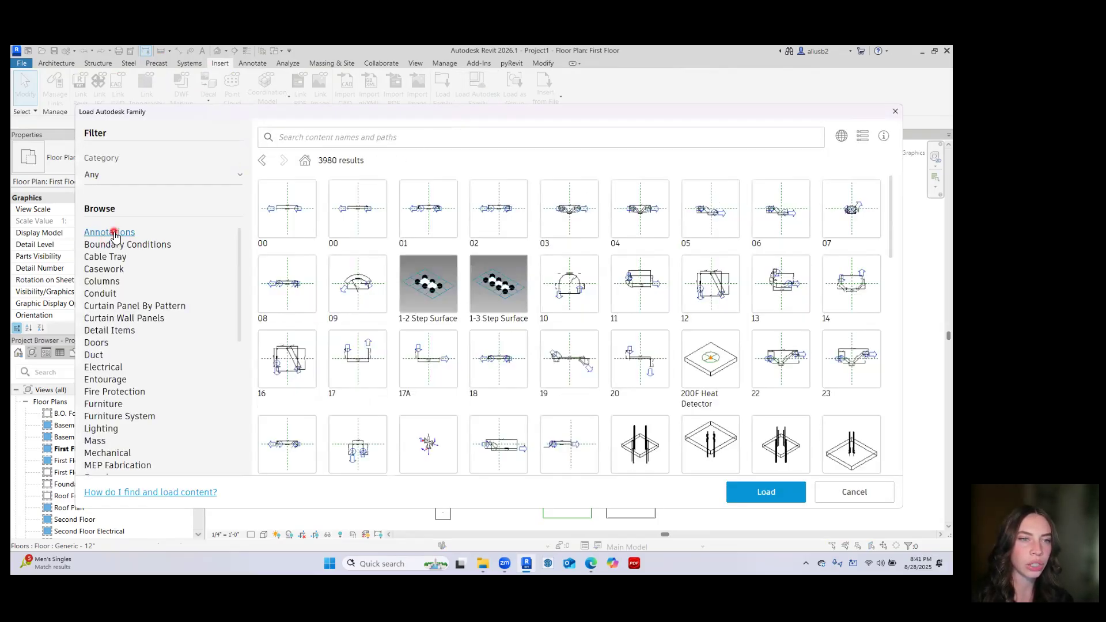
left_click(112, 233)
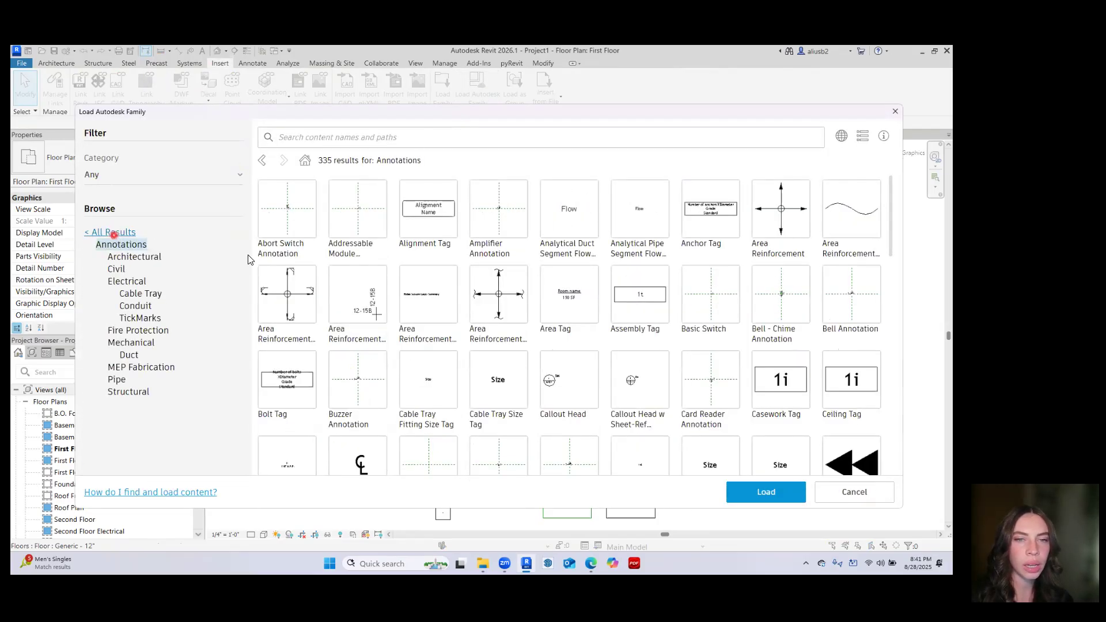
left_click(451, 140)
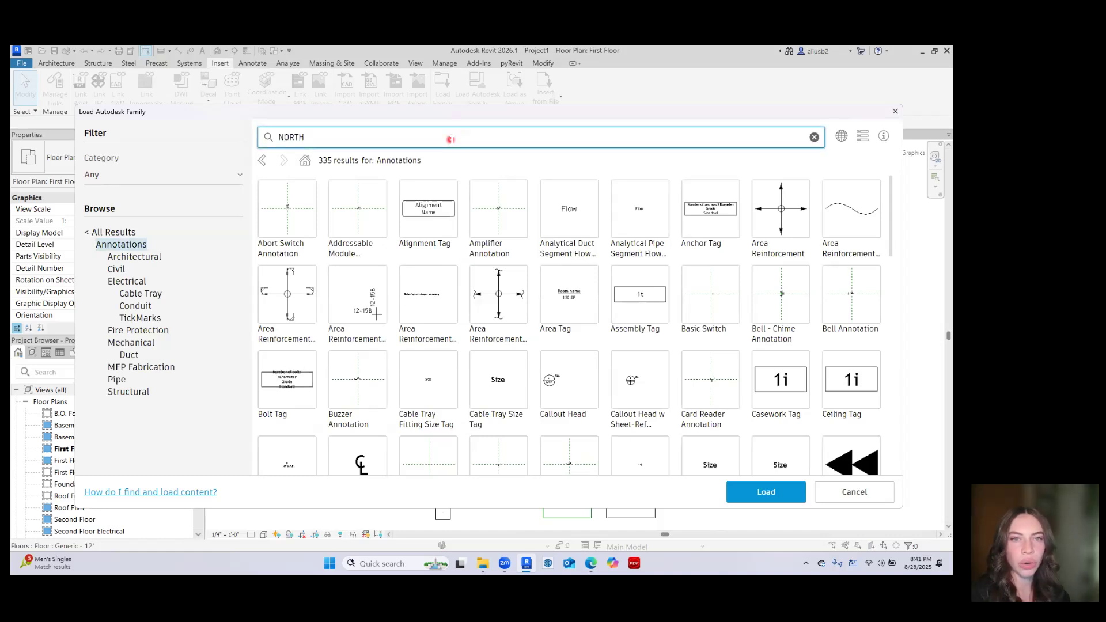
key("Return")
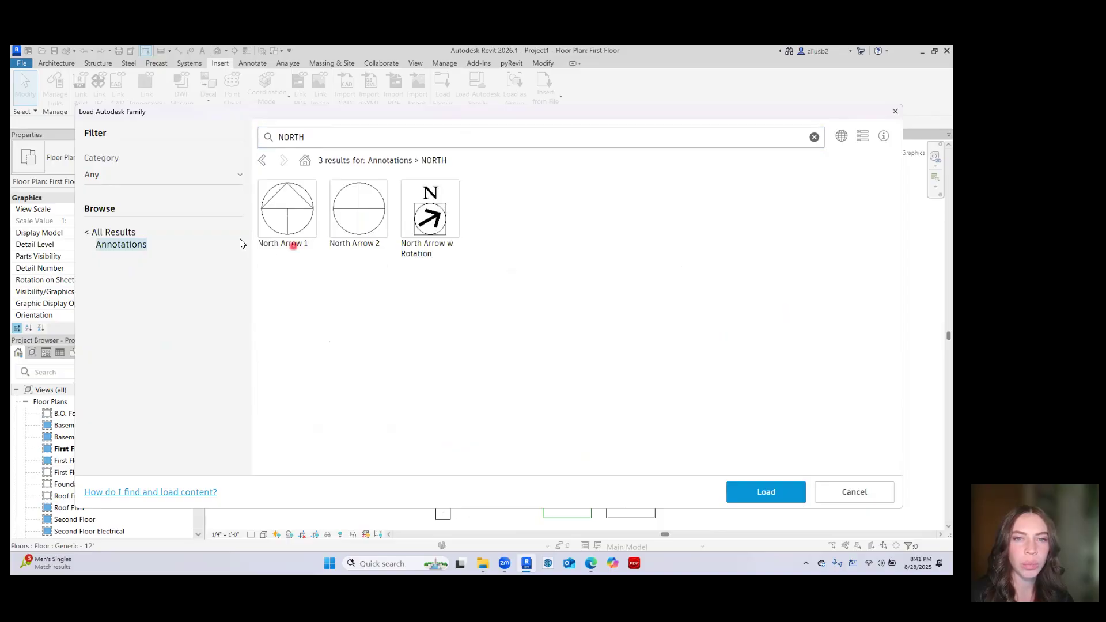
left_click(427, 217)
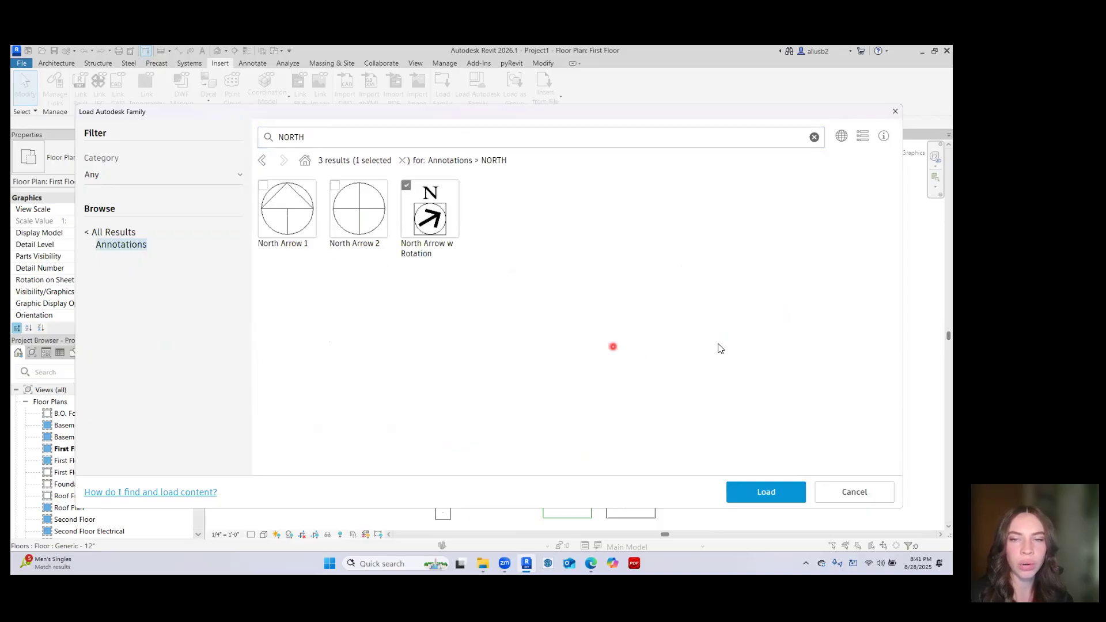
left_click(766, 493)
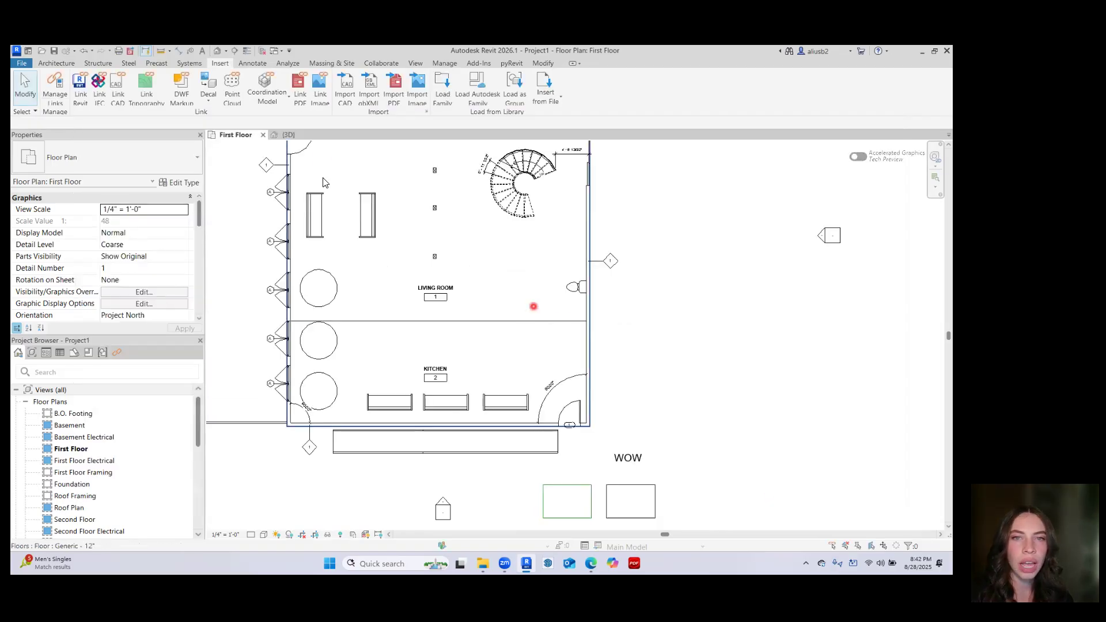
Place one North Arrow w Rotation symbol, Square type, outside the building just southeast of the black rectangle under the WOW text
left_click(257, 65)
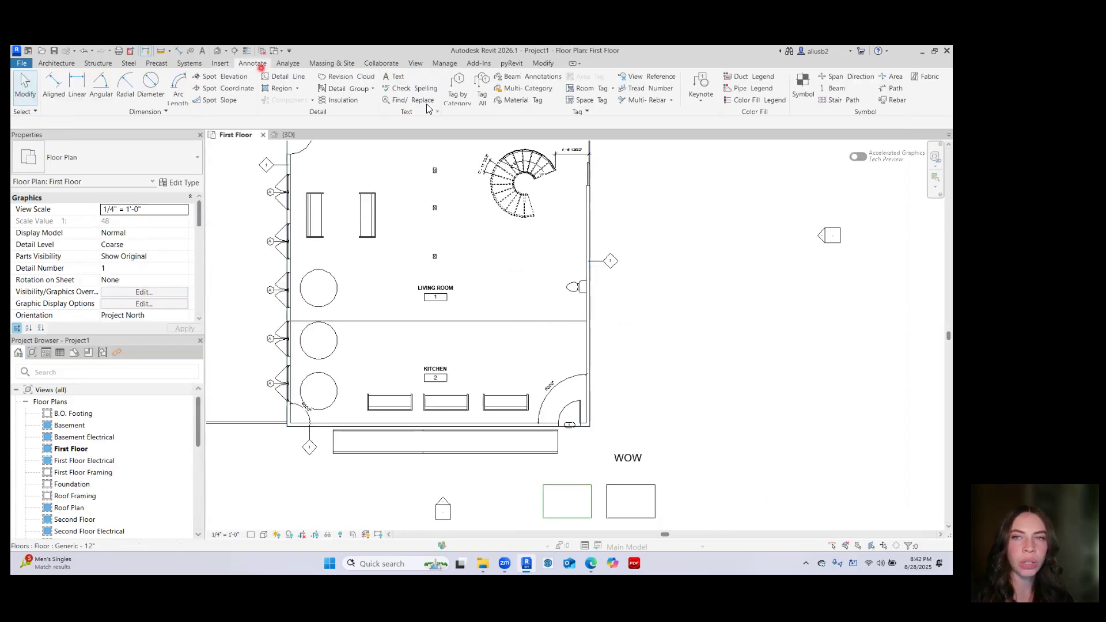
left_click(803, 87)
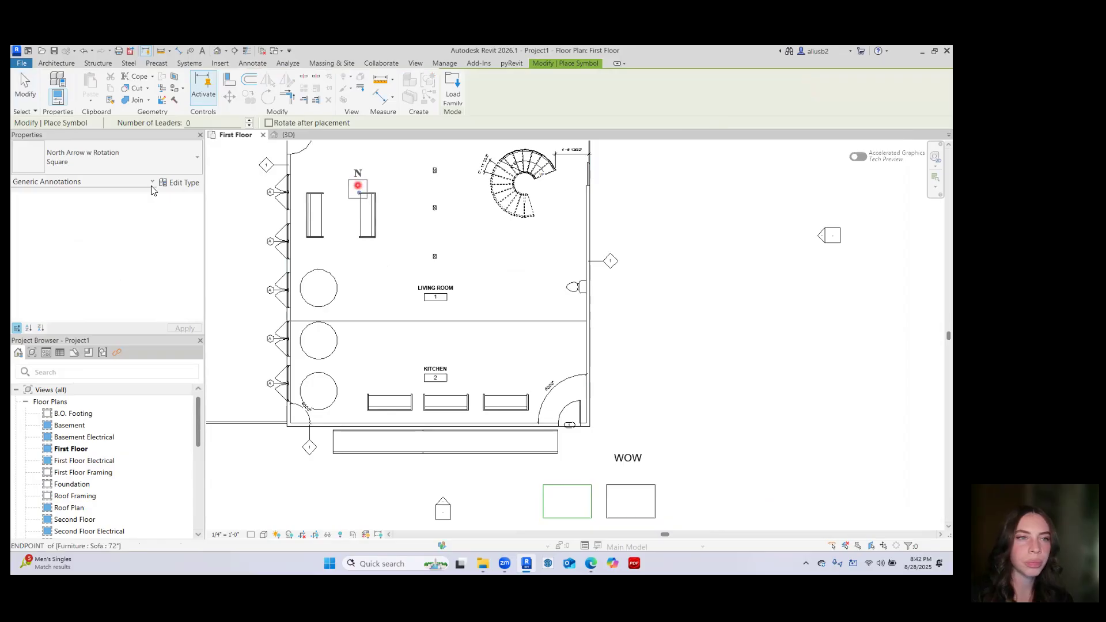
scroll(595, 370, "down", 2)
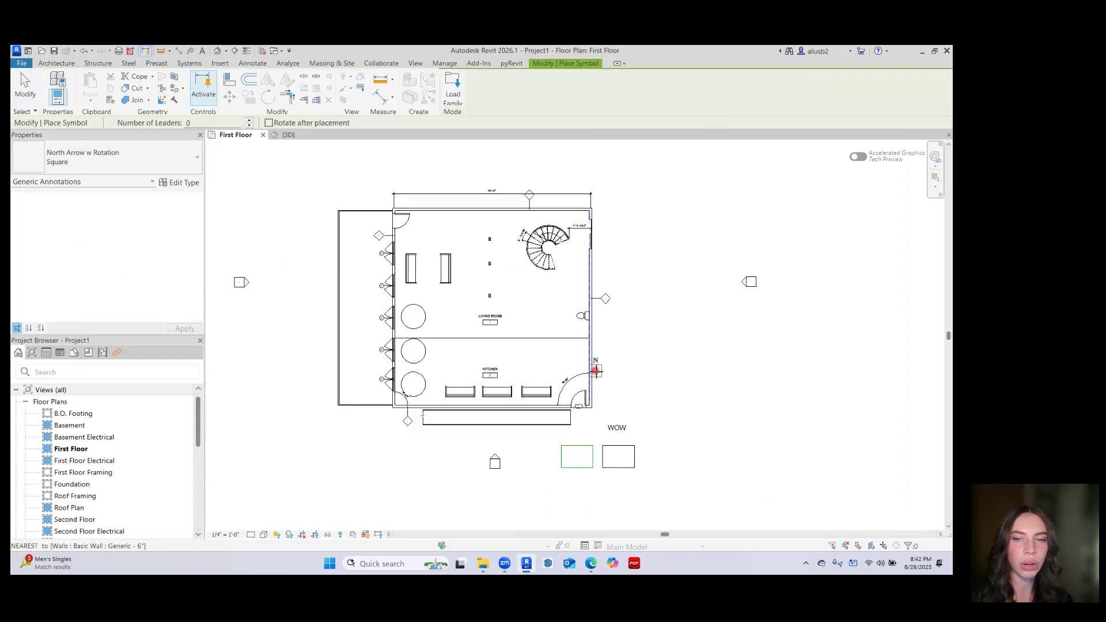
middle_click_drag(596, 370, 560, 320)
left_click(626, 426)
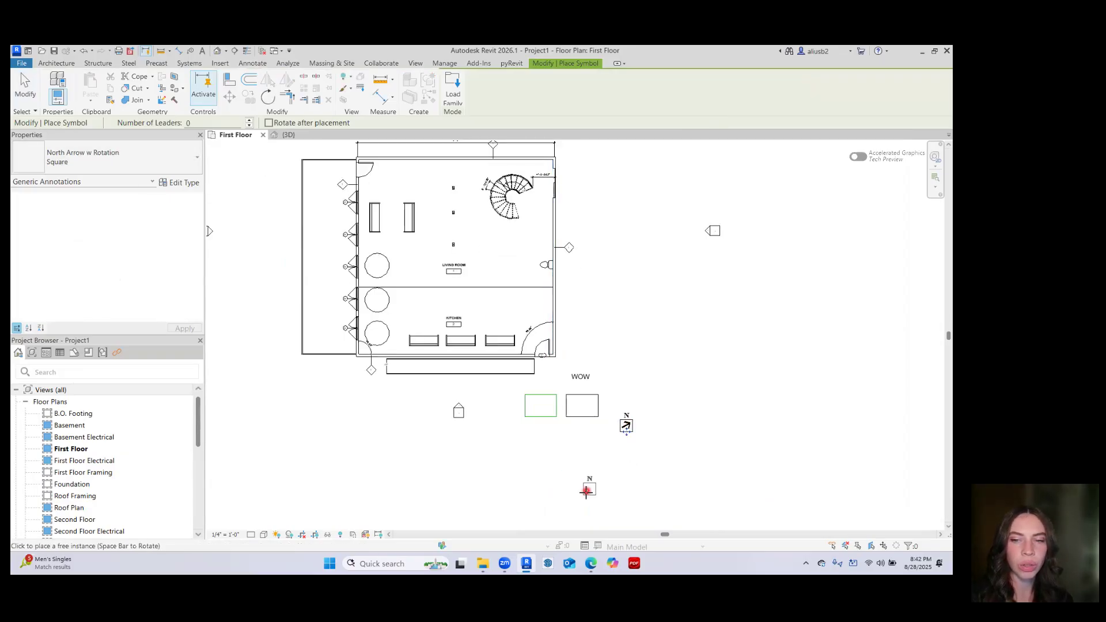
key("Escape")
key("Escape")
Open the type properties of the placed north arrow and set its leader arrowhead to Arrow 30 Degree
left_click(625, 426)
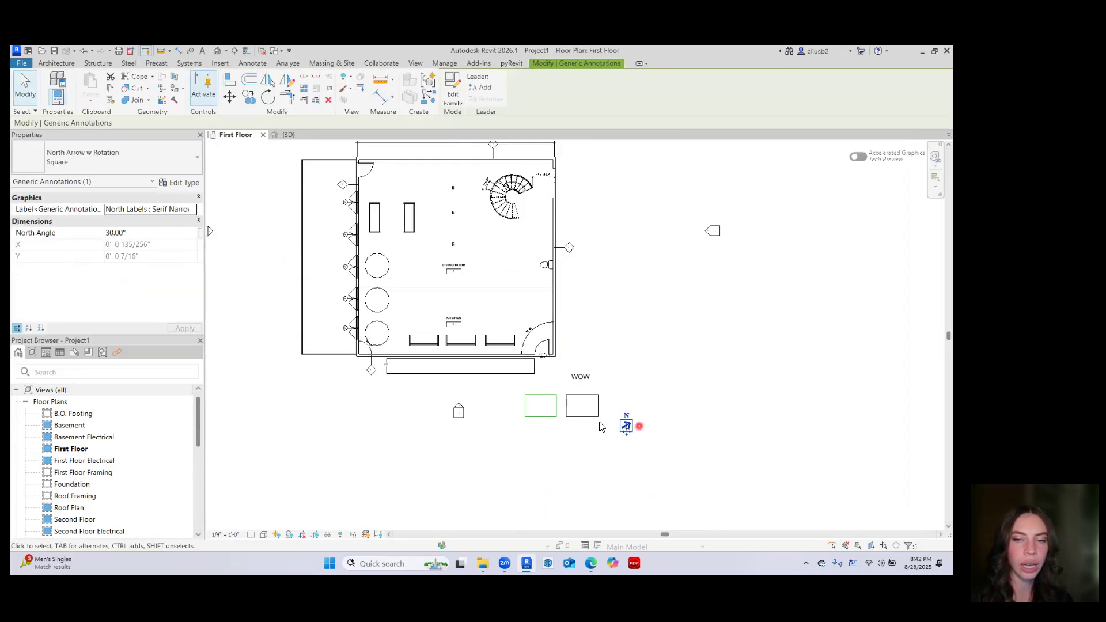
left_click(180, 183)
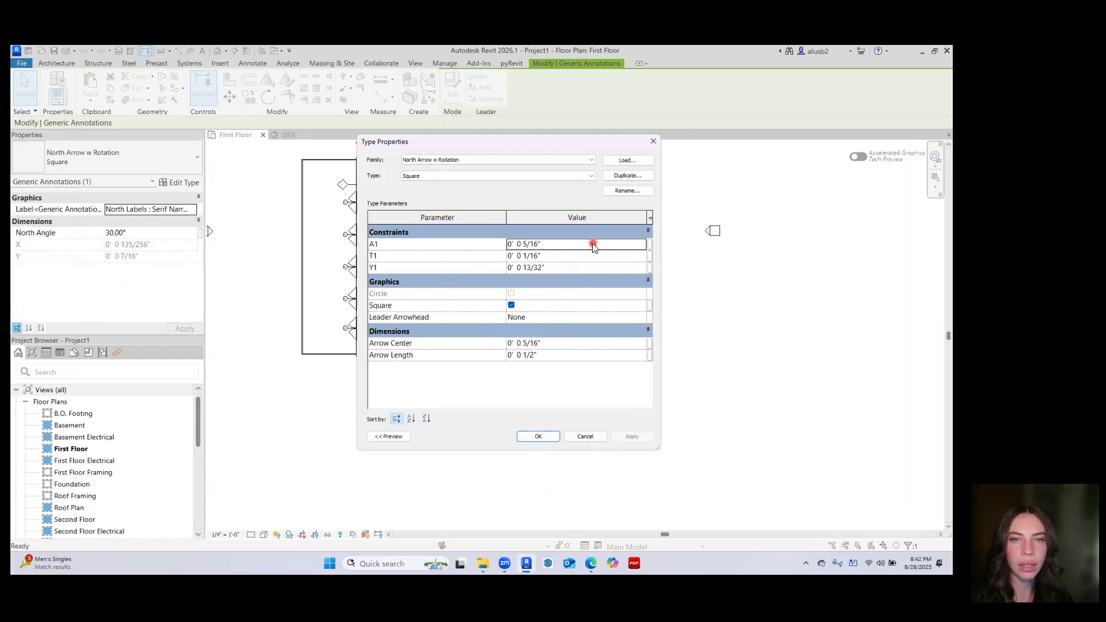
left_click(581, 160)
left_click(573, 199)
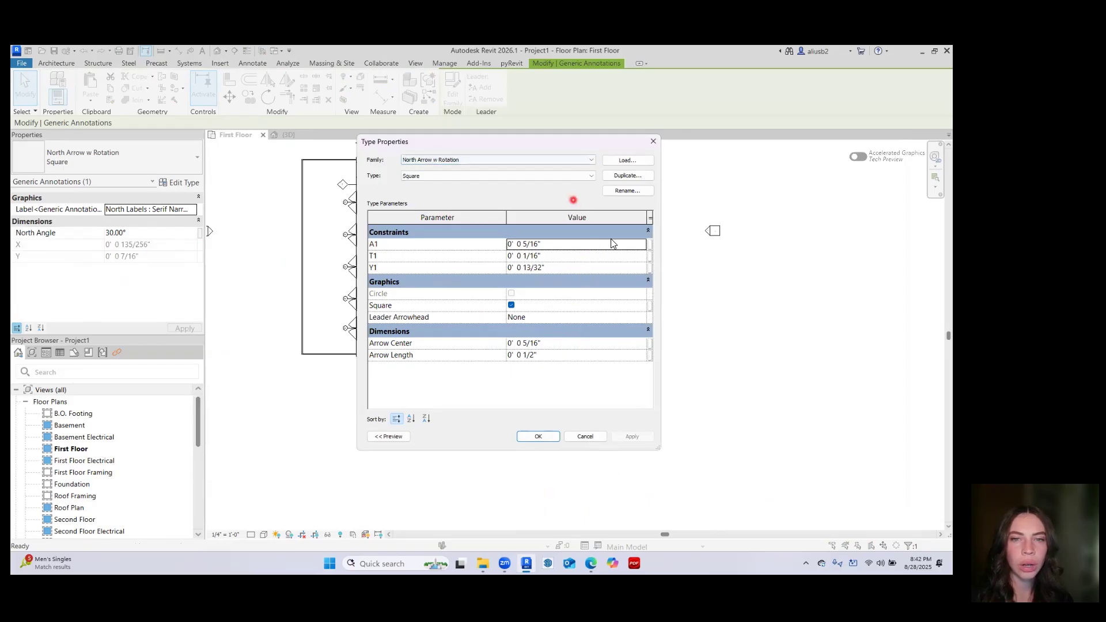
left_click(628, 252)
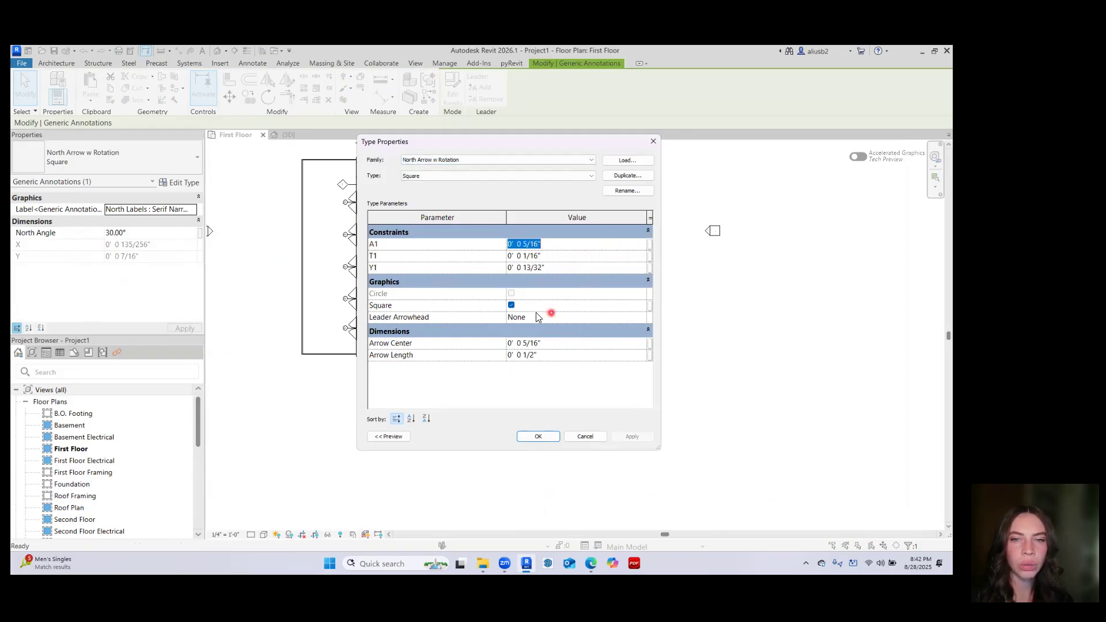
left_click(611, 320)
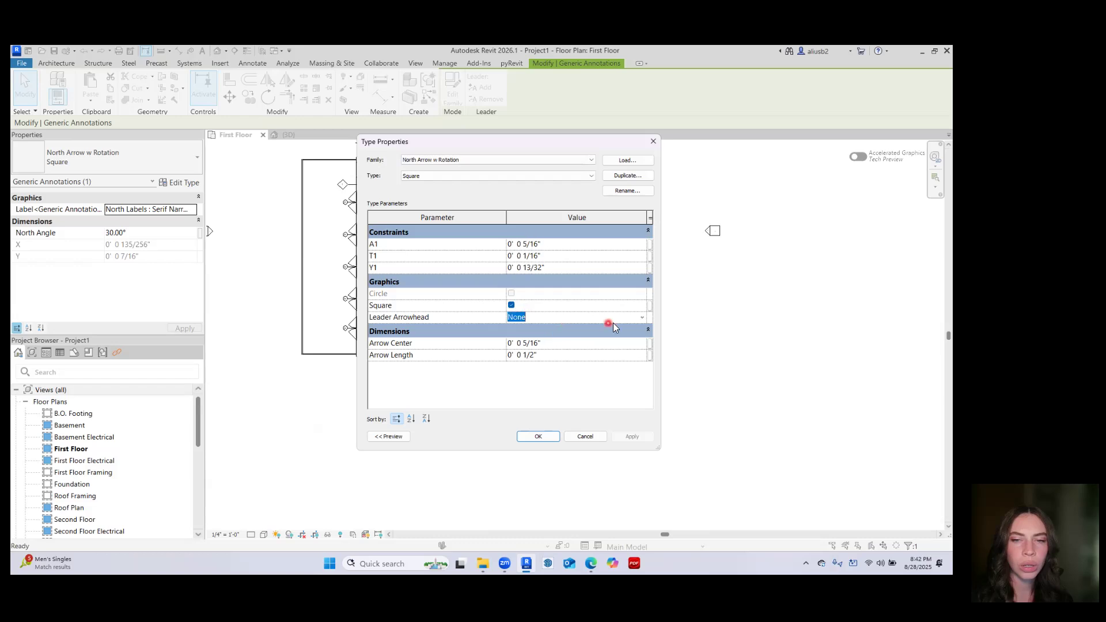
left_click(642, 318)
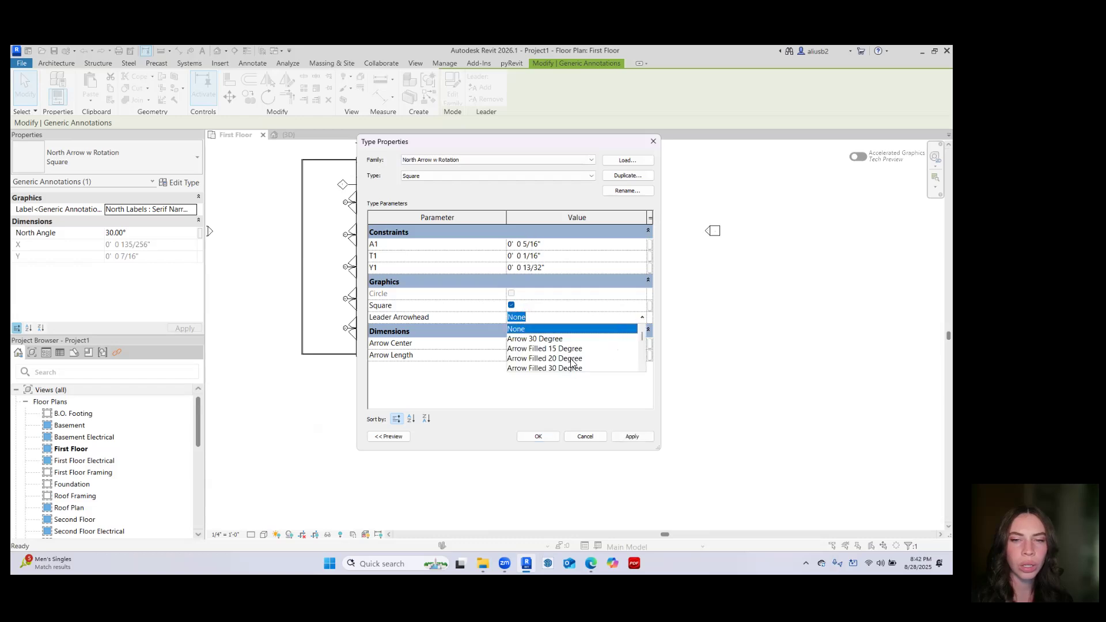
left_click(566, 339)
Set the north arrow type's Arrow Center dimension to 0 and accept the type changes
left_click(585, 346)
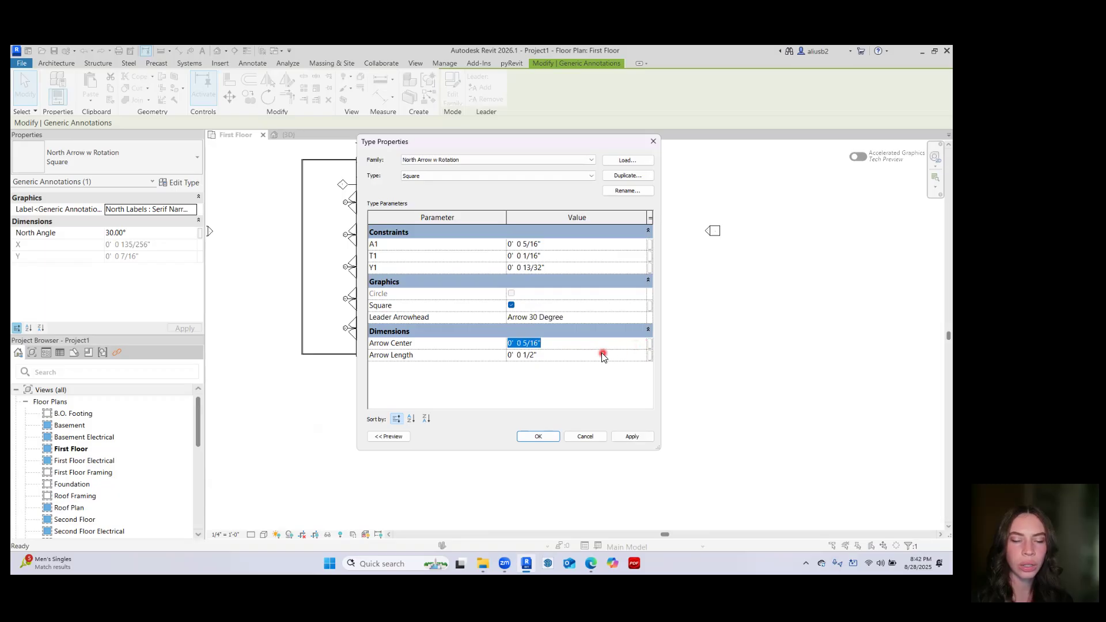
type("0")
left_click(538, 437)
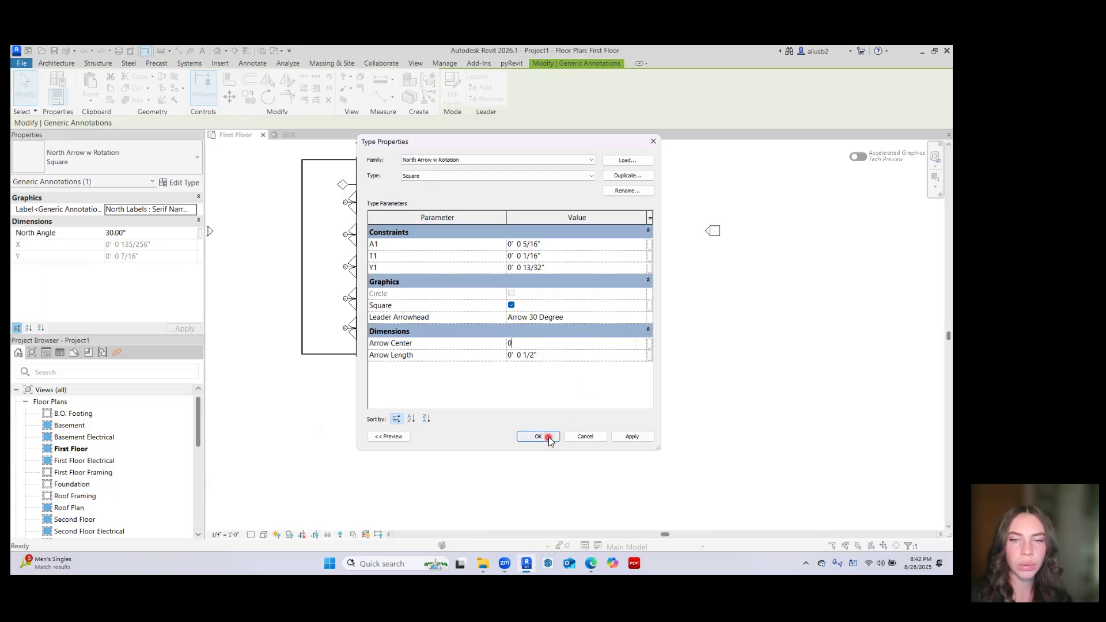
left_click(549, 332)
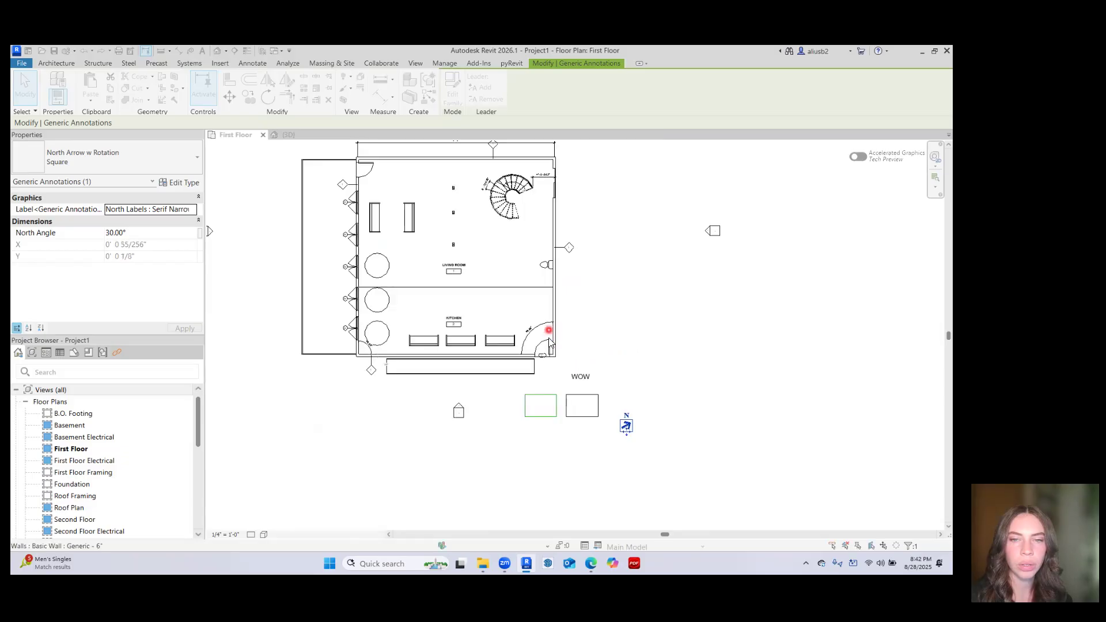
left_click(576, 448)
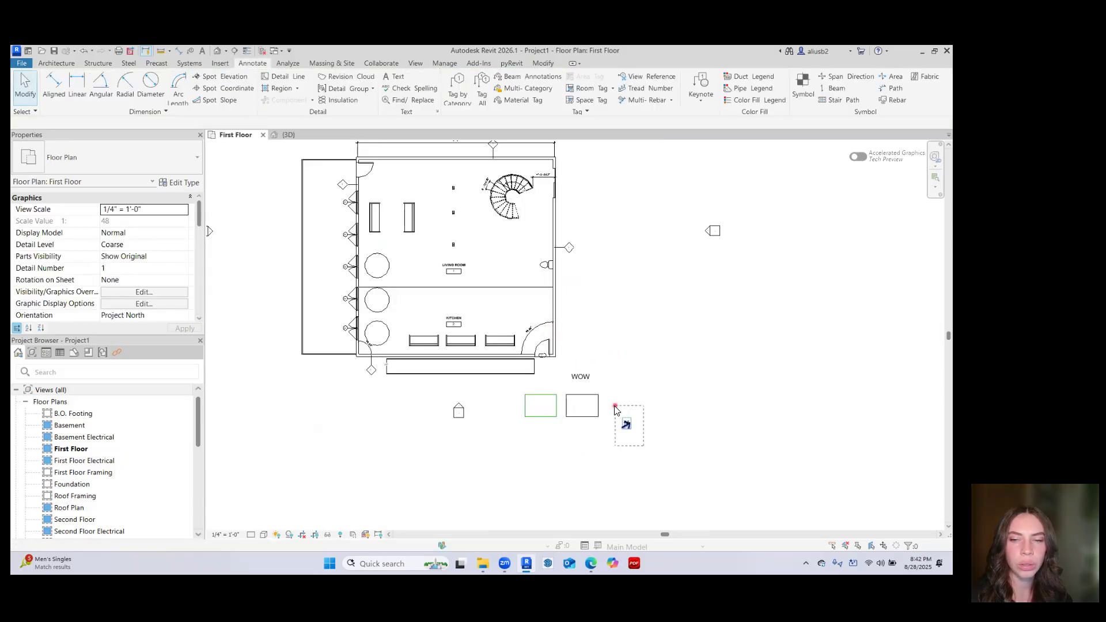
left_click(626, 424)
left_click(612, 443)
Check the global parameter associations available for the north arrow type's A1 and T1 constraints, without associating any
left_click(627, 425)
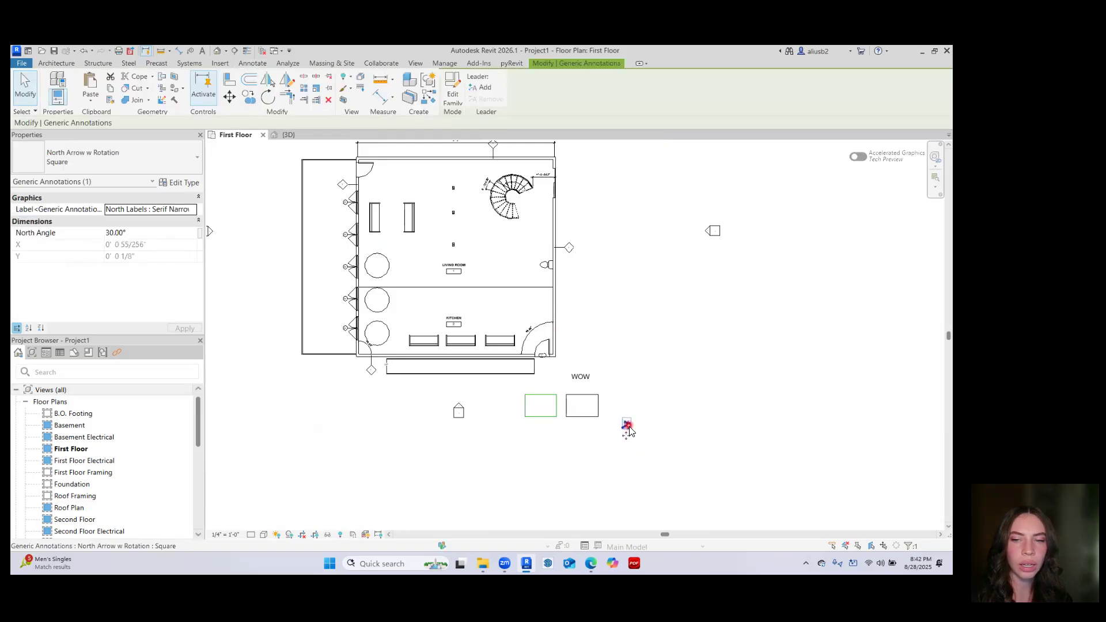
left_click(184, 183)
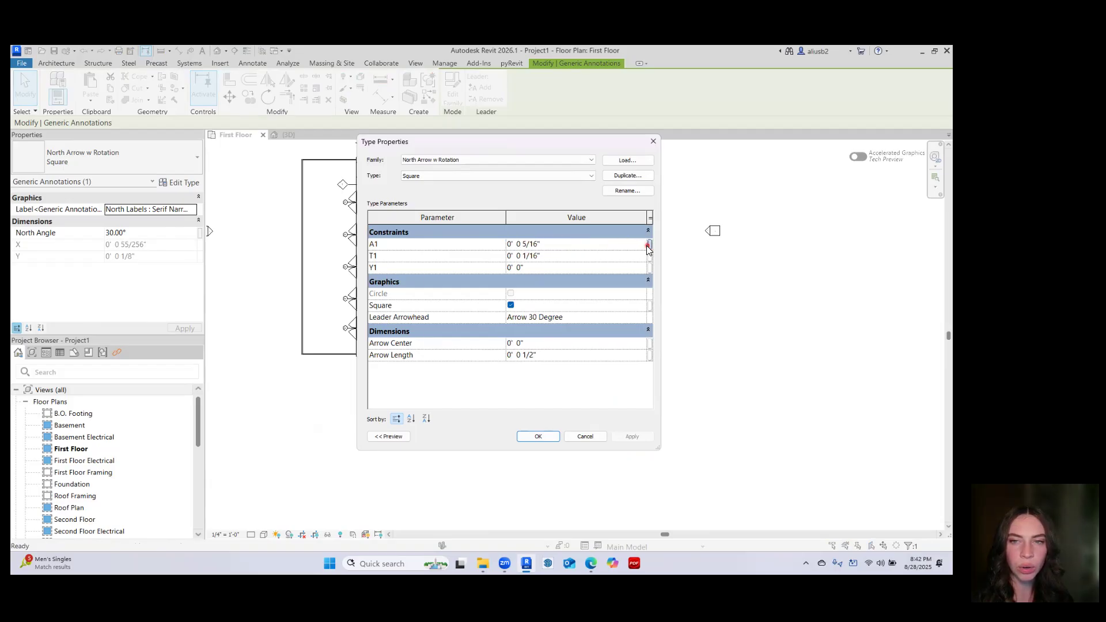
left_click(648, 245)
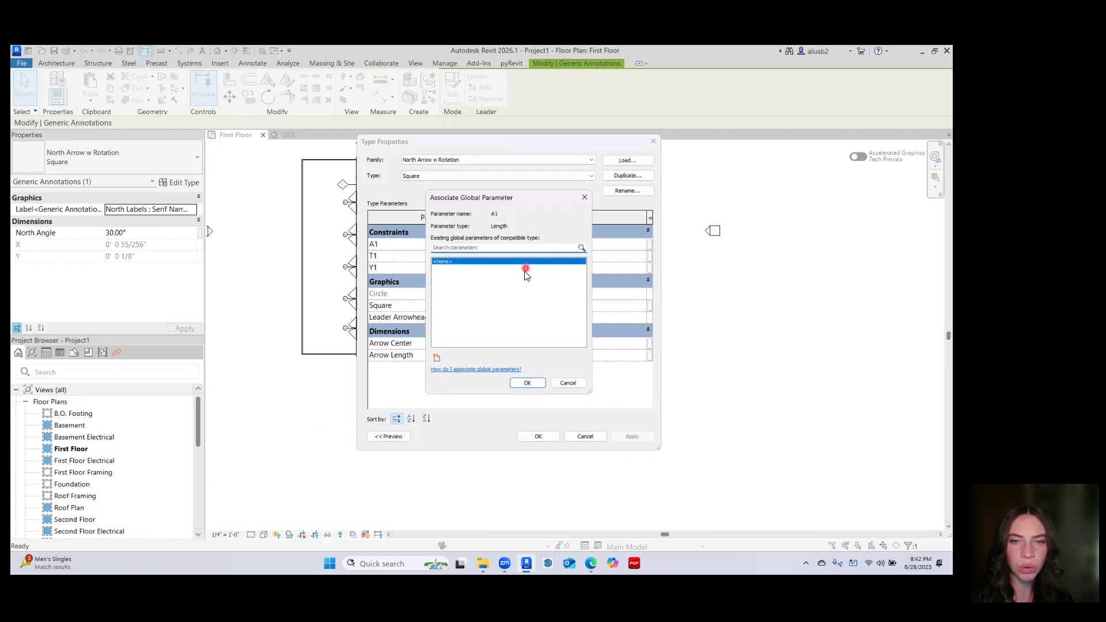
left_click(567, 383)
left_click(600, 257)
left_click(646, 256)
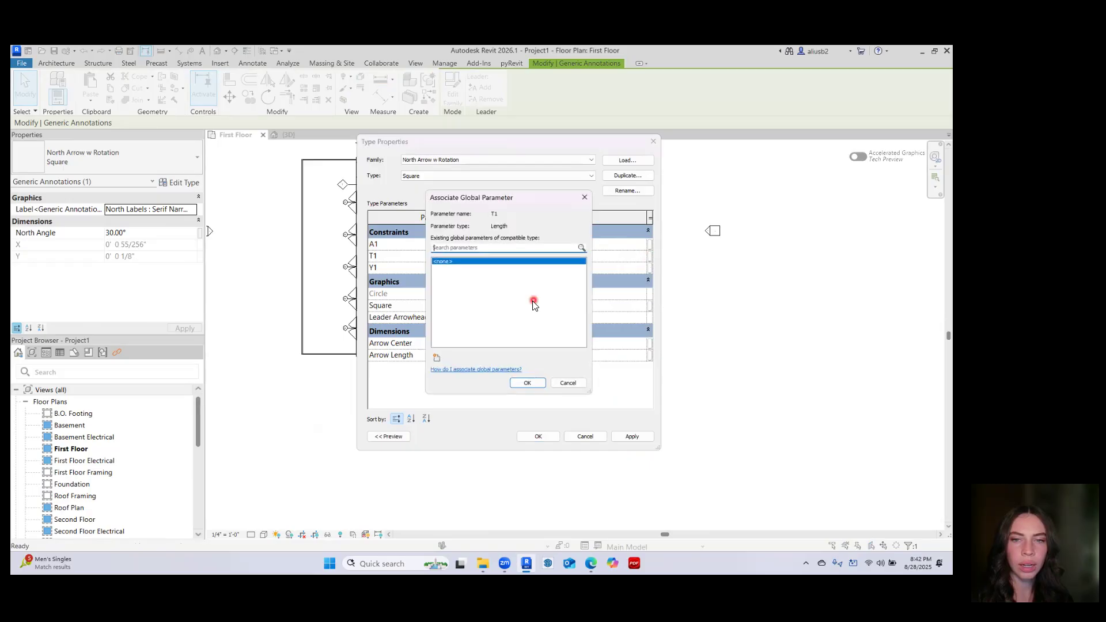
left_click(567, 383)
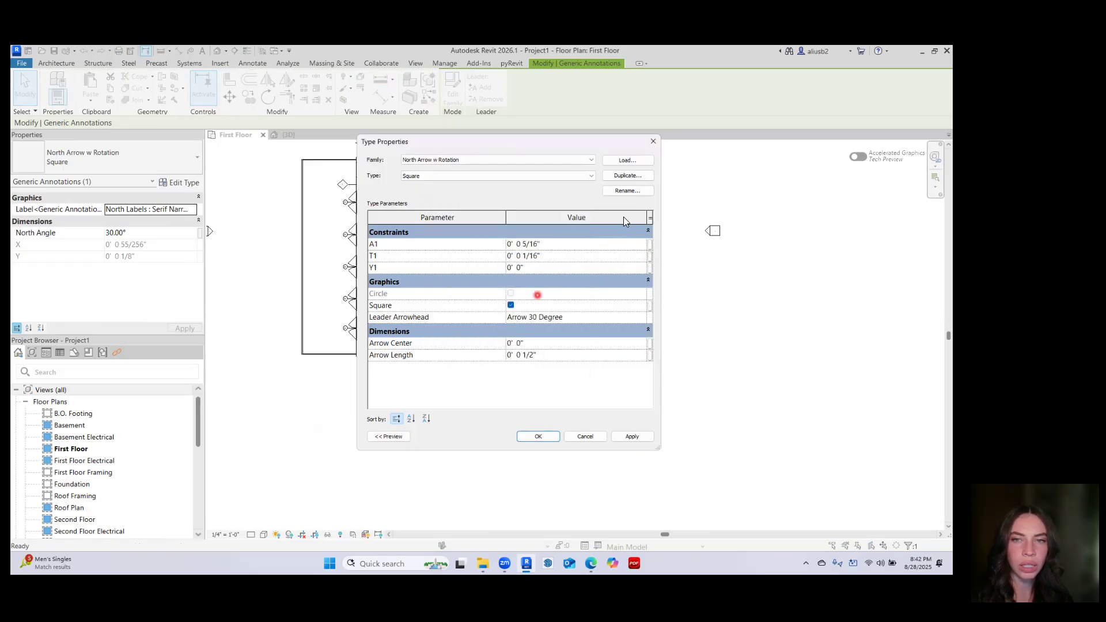
Set the north arrow type's leader arrowhead to None and its Arrow Center to 1/2", and accept the type changes
left_click(580, 317)
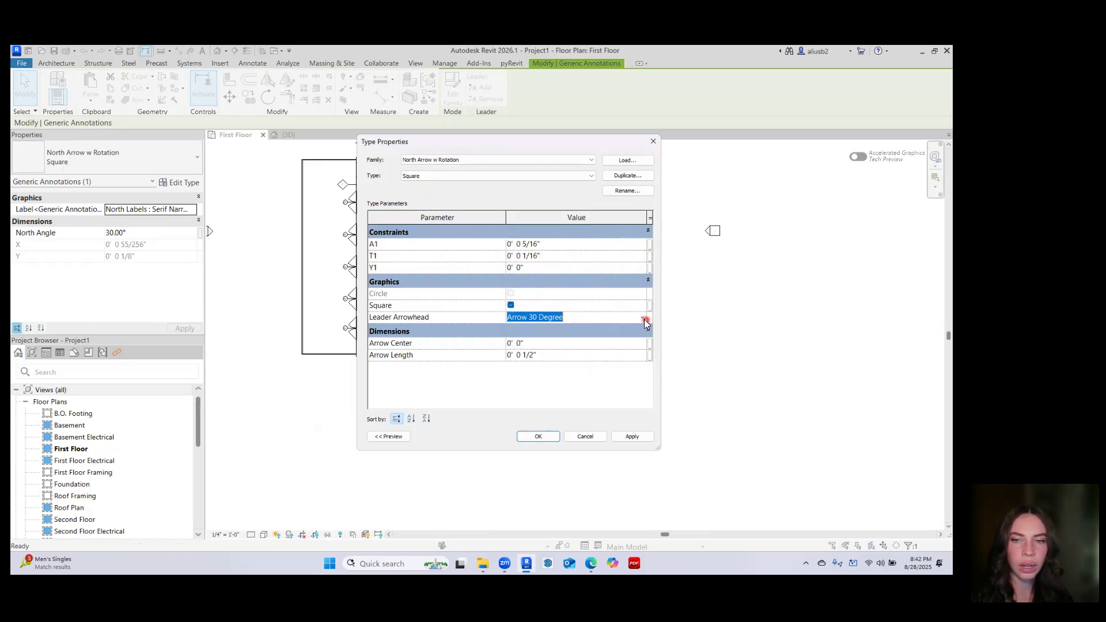
left_click(642, 317)
left_click(568, 329)
left_click(537, 345)
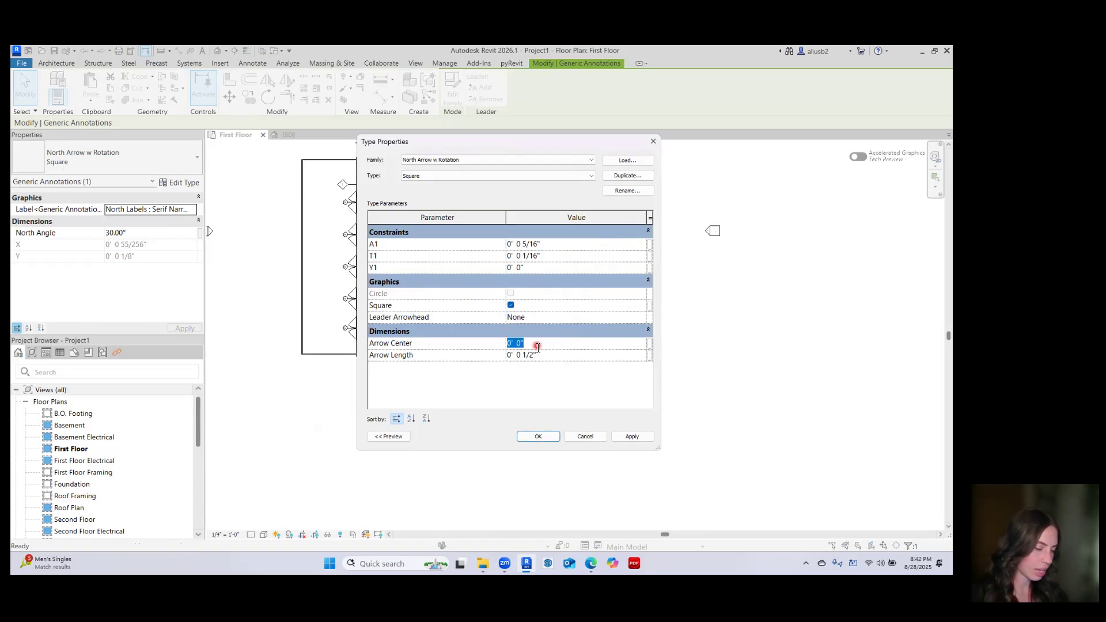
type("1/2")
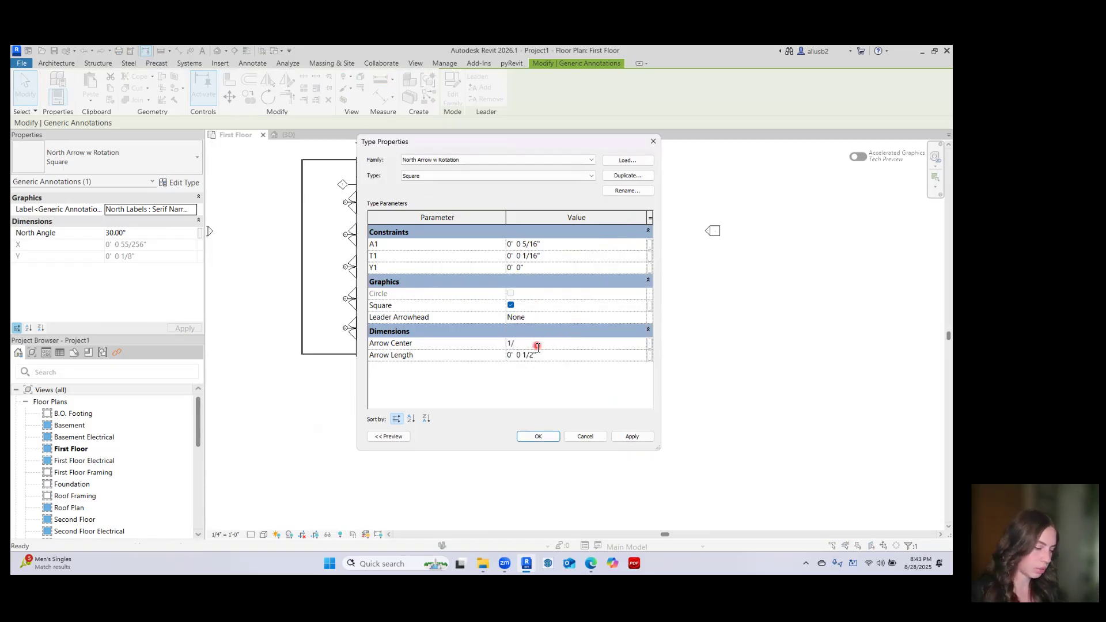
key("Return")
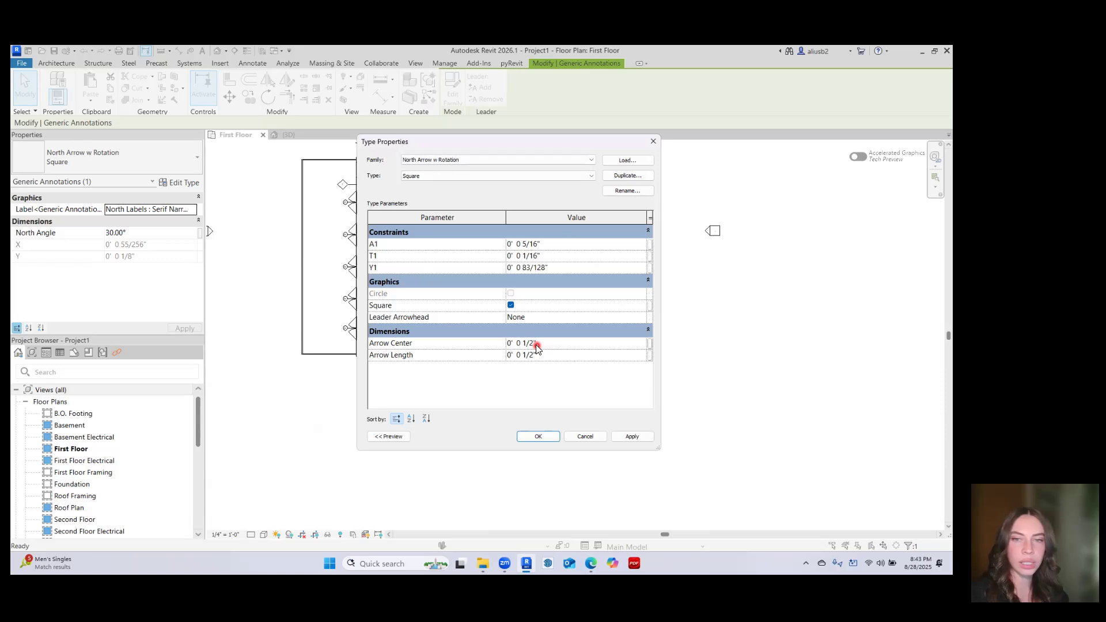
left_click(548, 437)
left_click(552, 444)
Examine the leader arrowhead styles offered in the north arrow's type properties
left_click(642, 435)
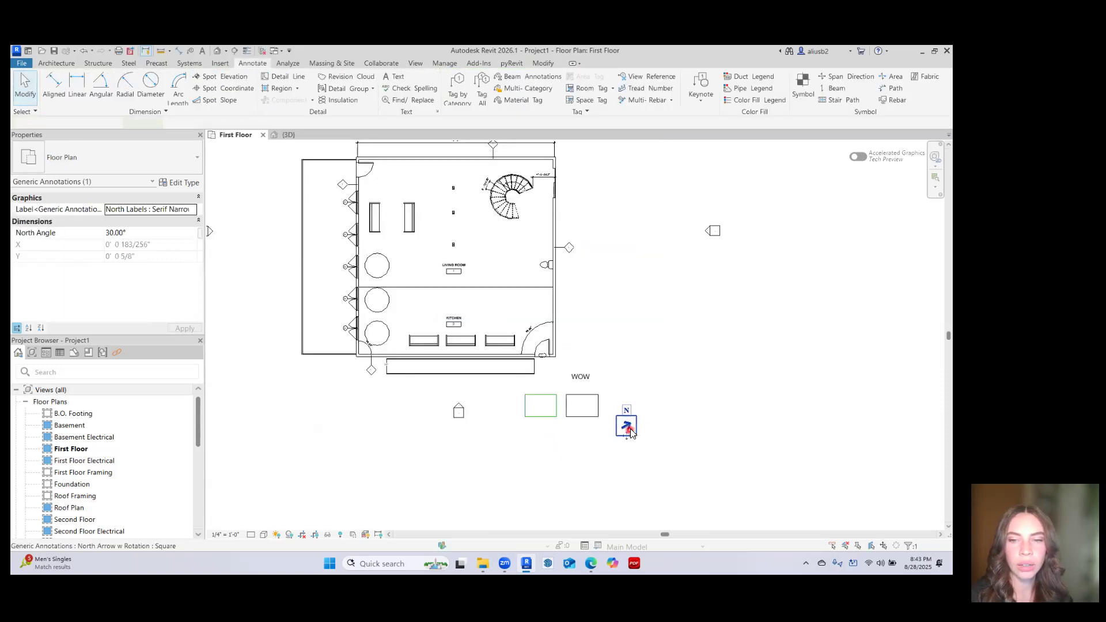
left_click(184, 182)
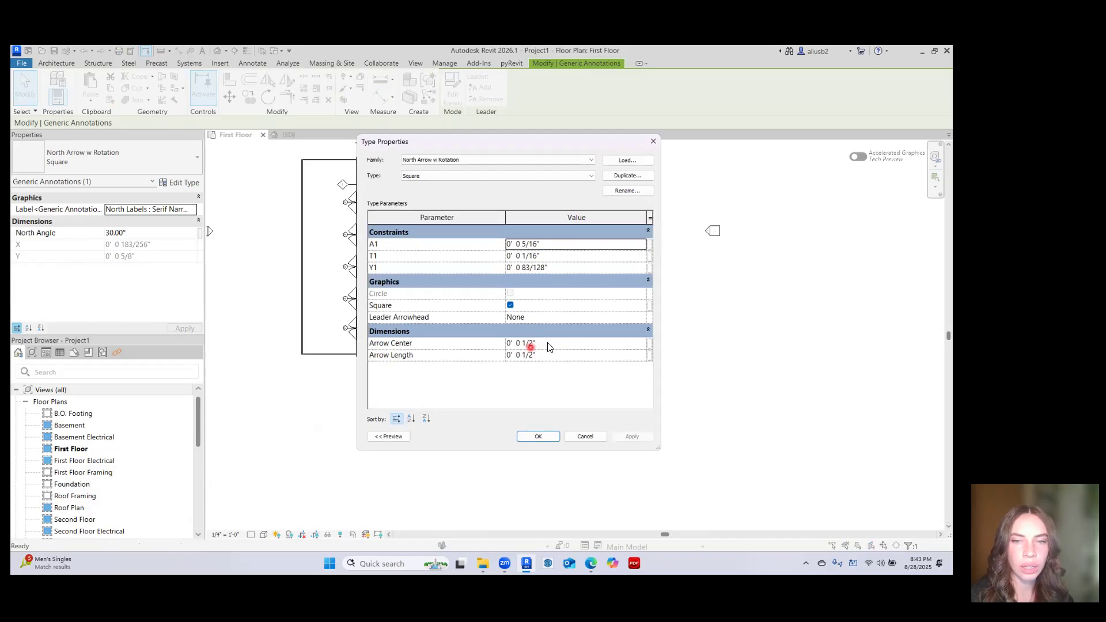
left_click(563, 316)
left_click(643, 321)
scroll(583, 367, "down", 5)
scroll(584, 365, "up", 5)
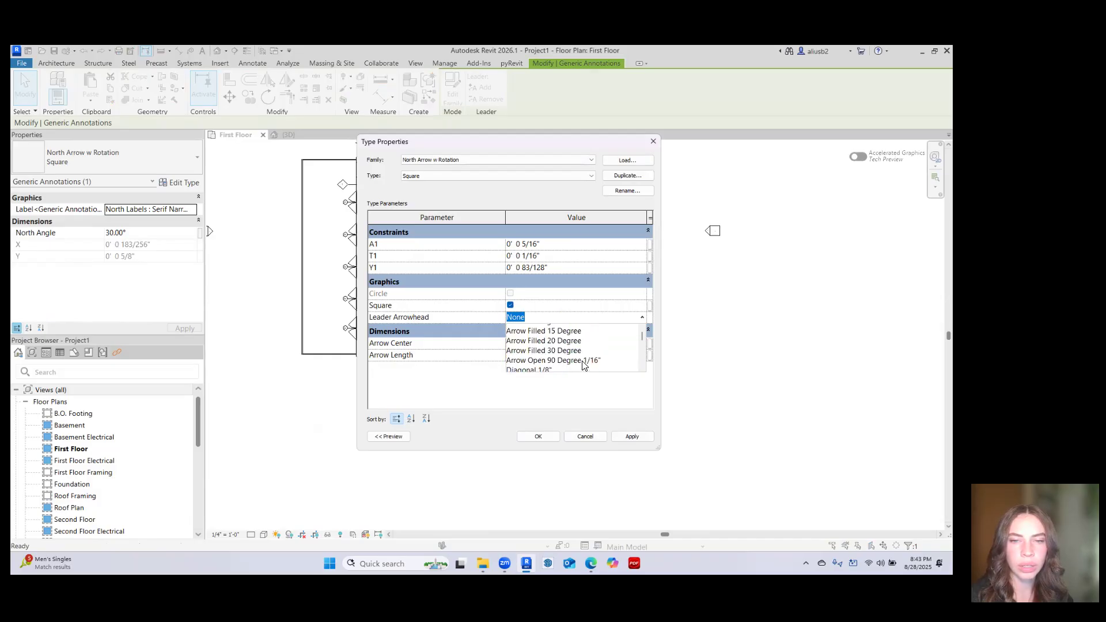
scroll(584, 365, "up", 2)
scroll(558, 361, "down", 5)
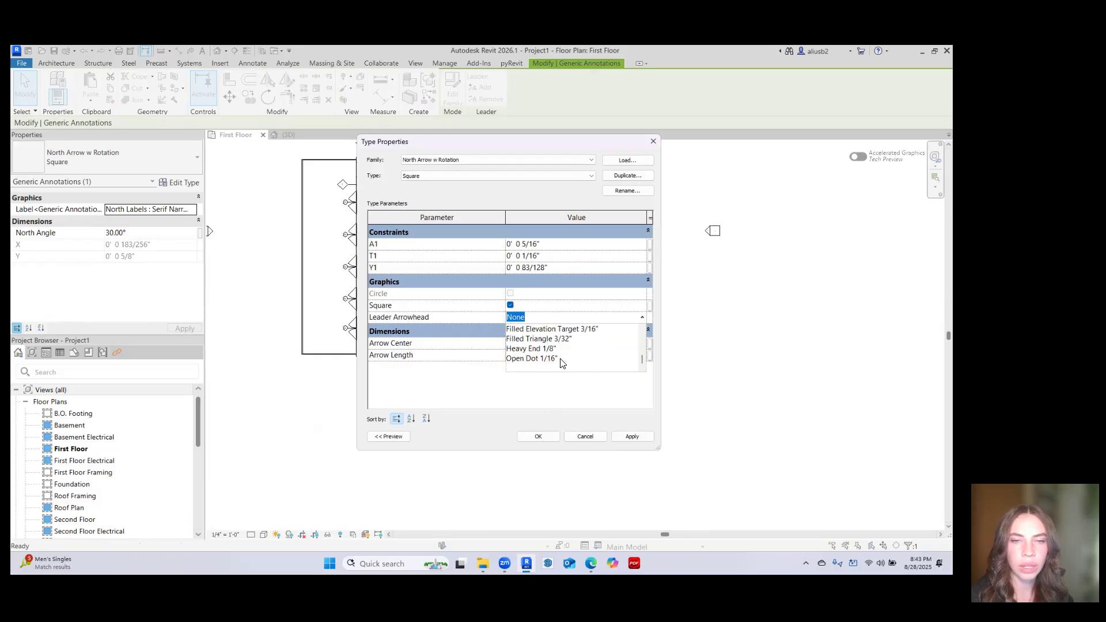
Set the leader arrowhead of the Square north arrow type to Heavy End 1/8" and accept the type properties
left_click(517, 298)
left_click(511, 295)
left_click(537, 318)
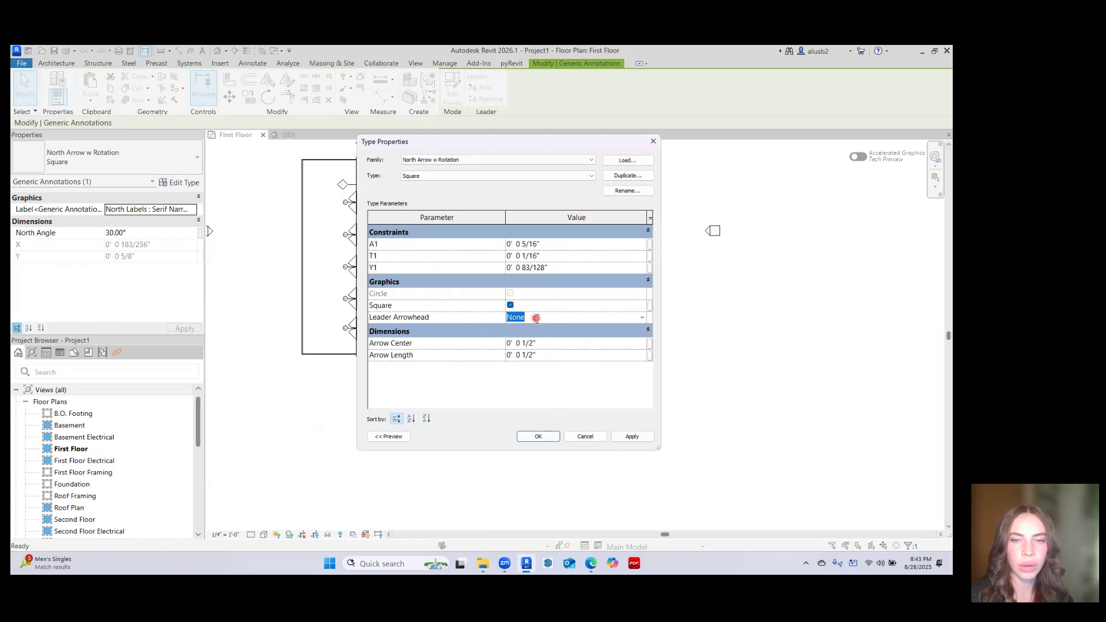
left_click(641, 319)
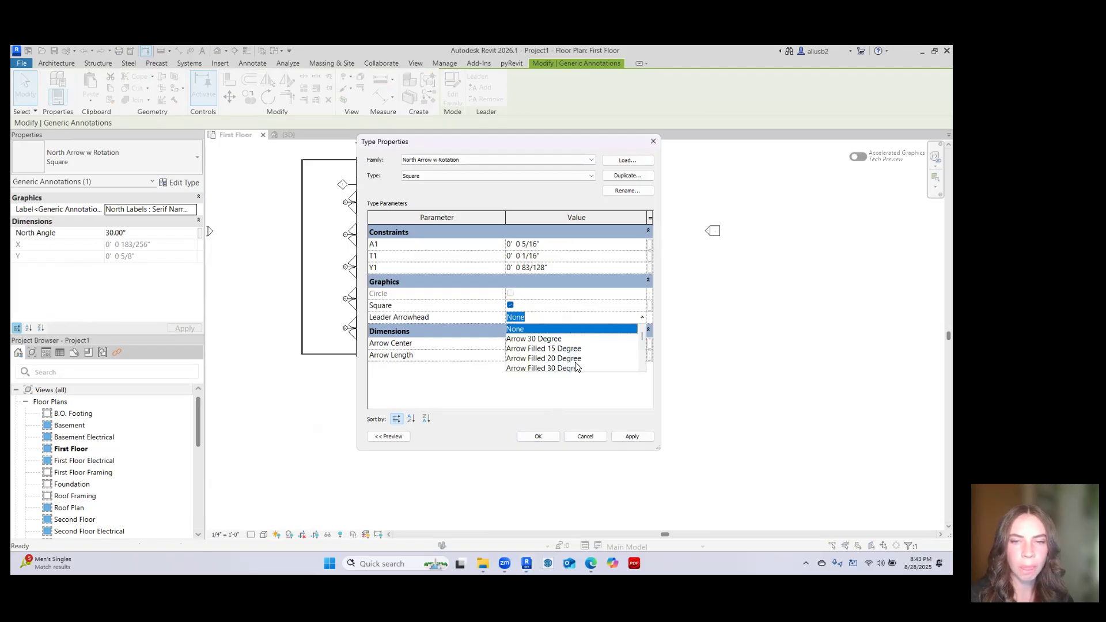
scroll(577, 367, "down", 5)
left_click(541, 349)
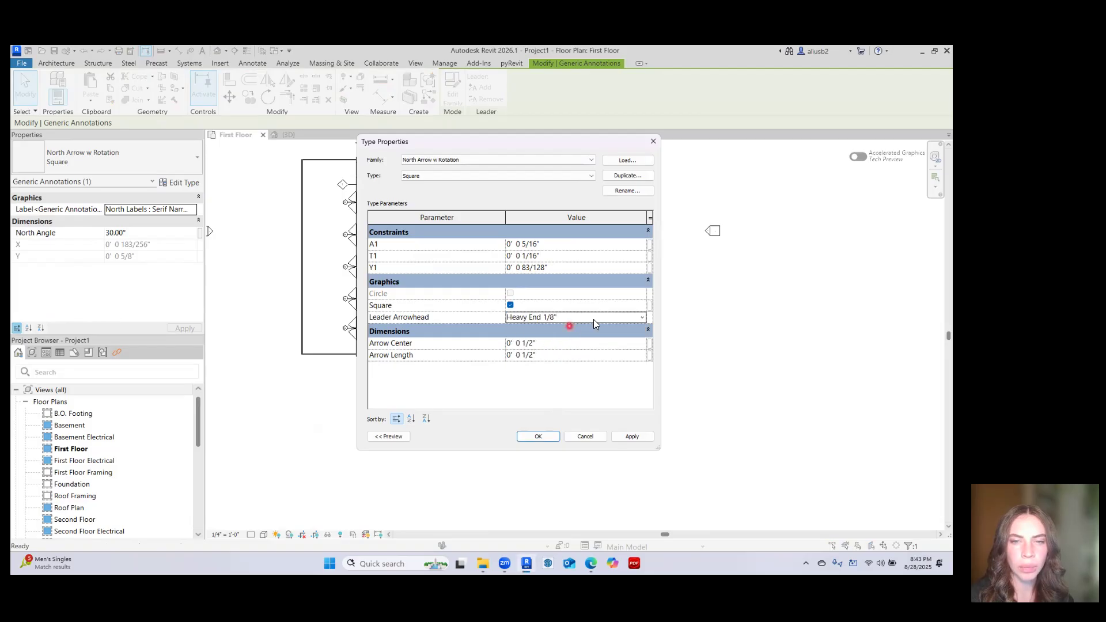
left_click(538, 437)
left_click(555, 474)
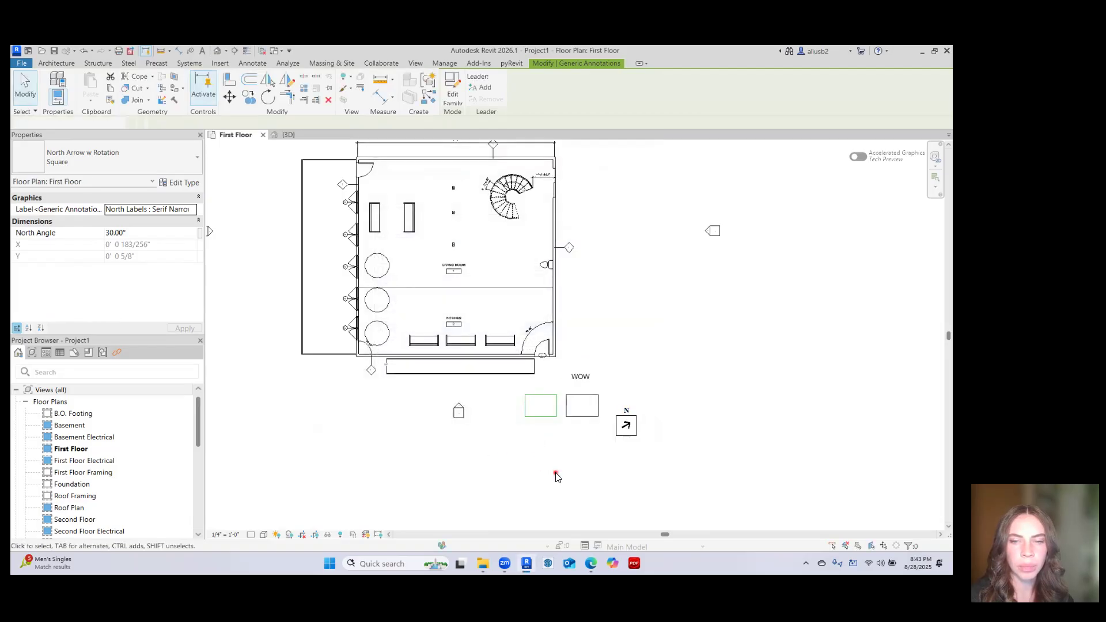
Set the North Angle of the north arrow below the floor plan to 0°
left_click(625, 427)
left_click(143, 232)
double_click(144, 232)
type("0")
left_click(183, 331)
left_click(309, 441)
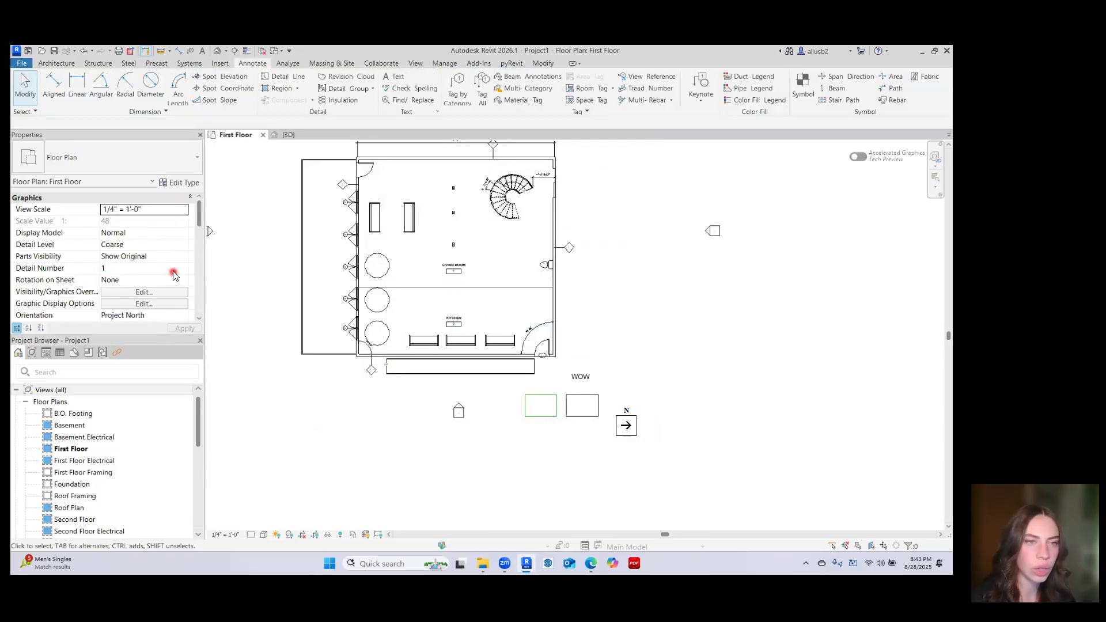
Set the North Angle of the north arrow to 90° and apply it
left_click(626, 426)
left_click(162, 230)
type("90")
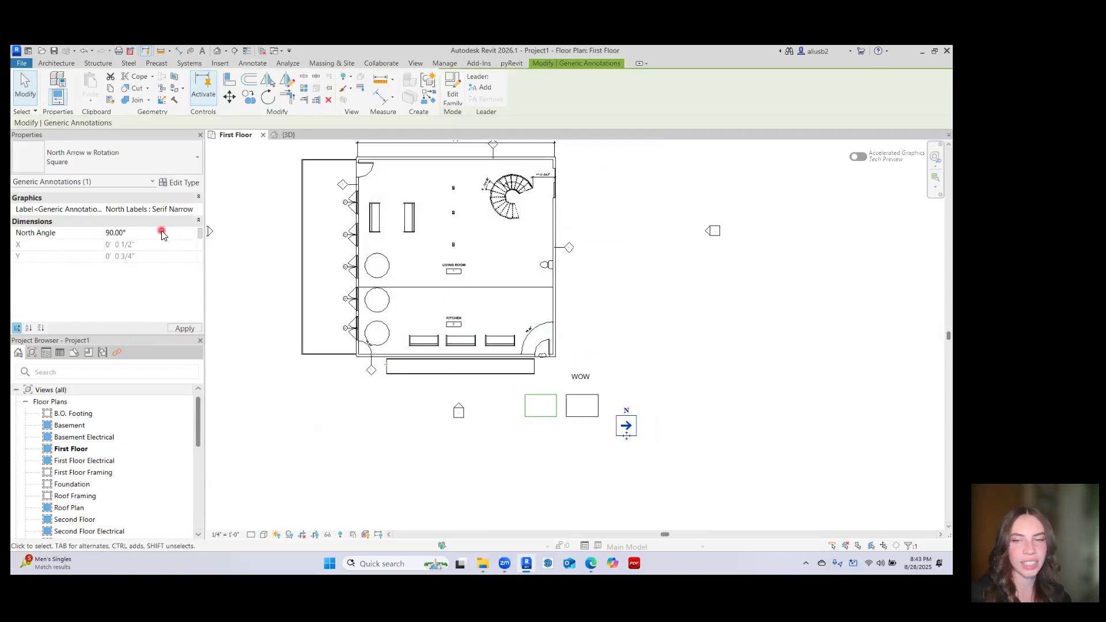
left_click(187, 329)
left_click(299, 406)
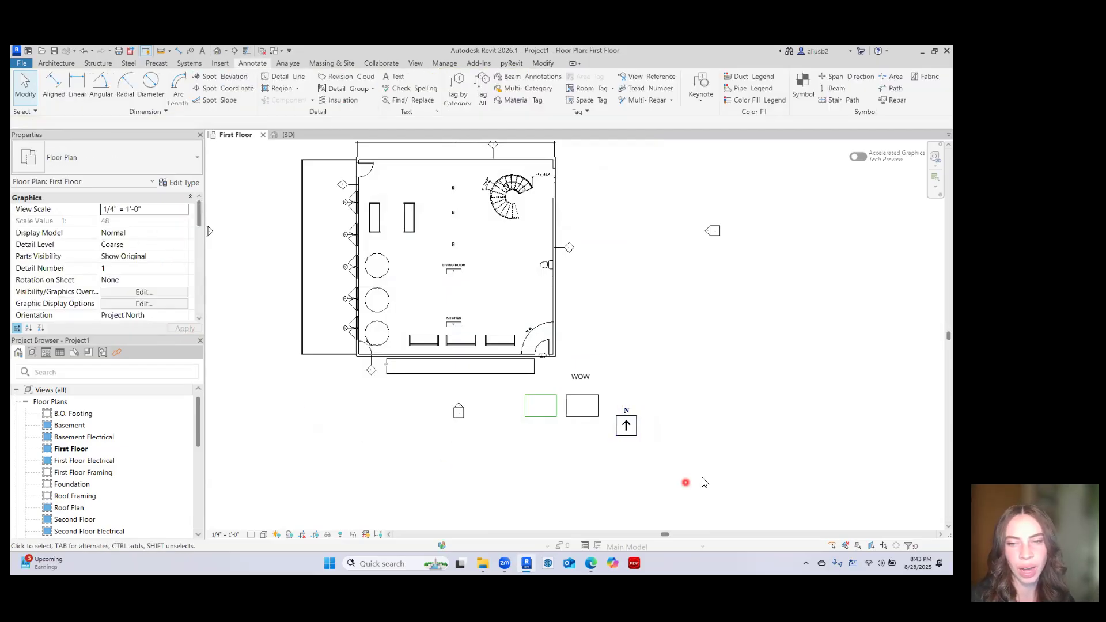
Move the north arrow a short distance to the right, away from the rectangles beside it
left_click(628, 429)
left_click_drag(627, 438, 642, 438)
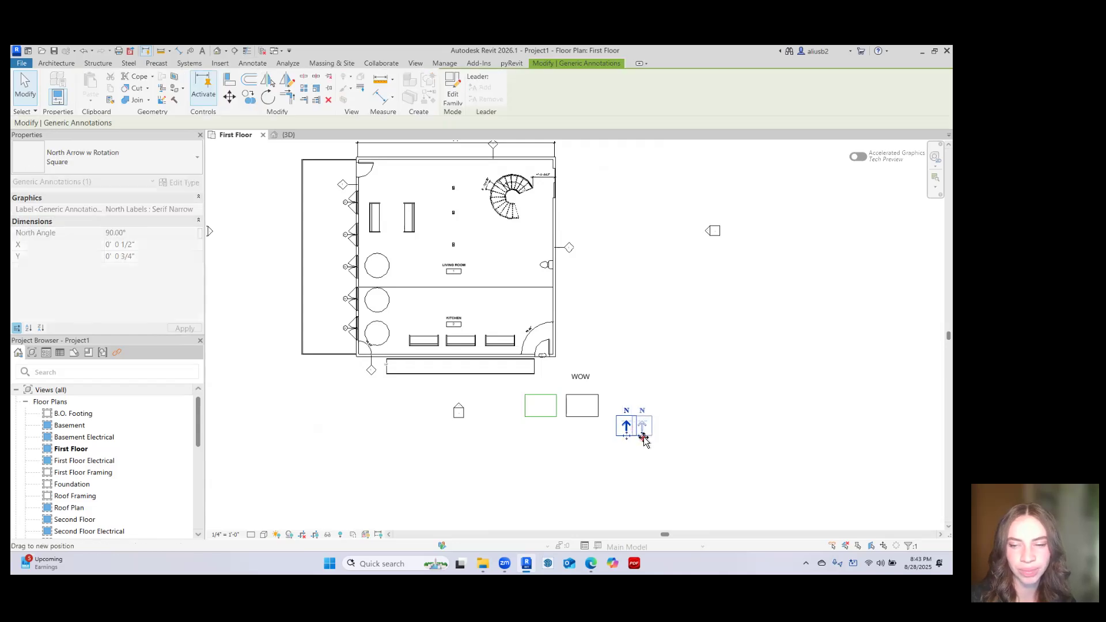
left_click(606, 473)
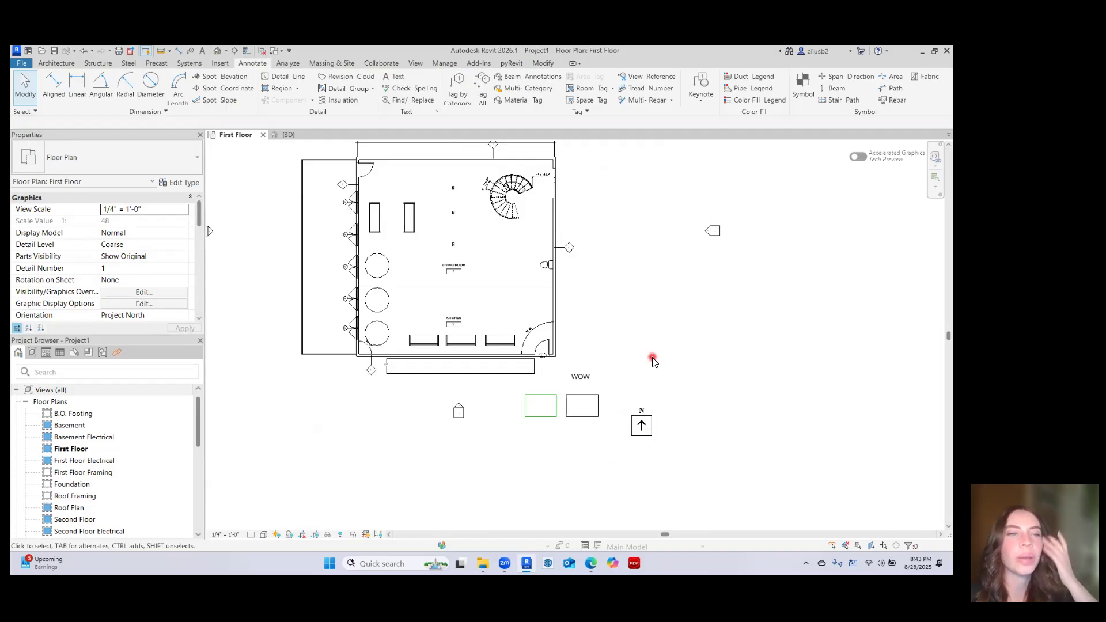
left_click(641, 426)
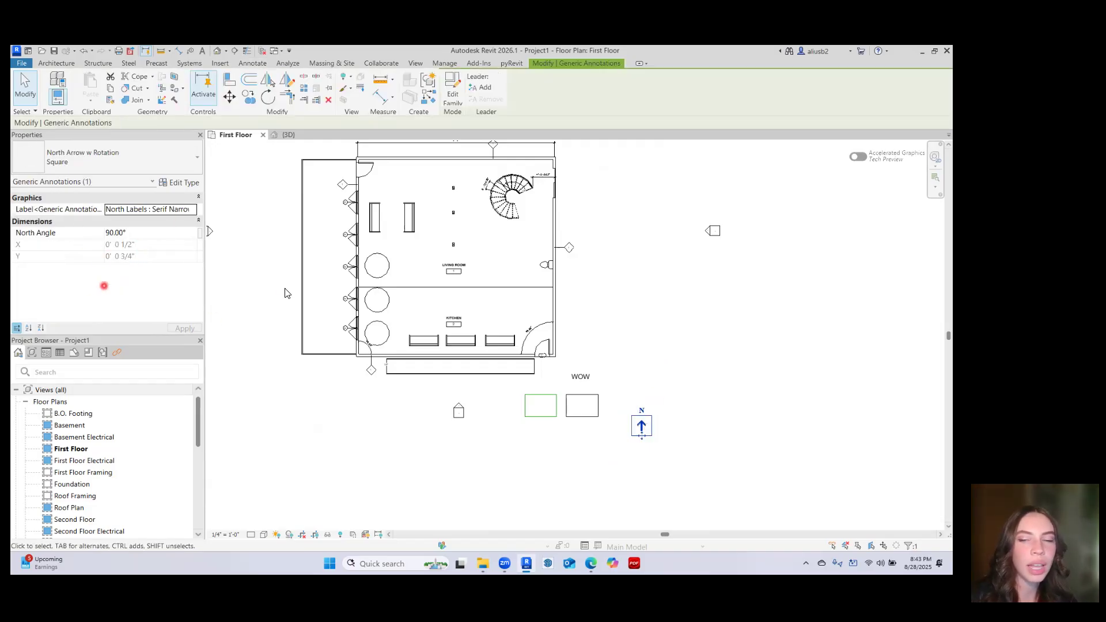
left_click(624, 470)
left_click(641, 426)
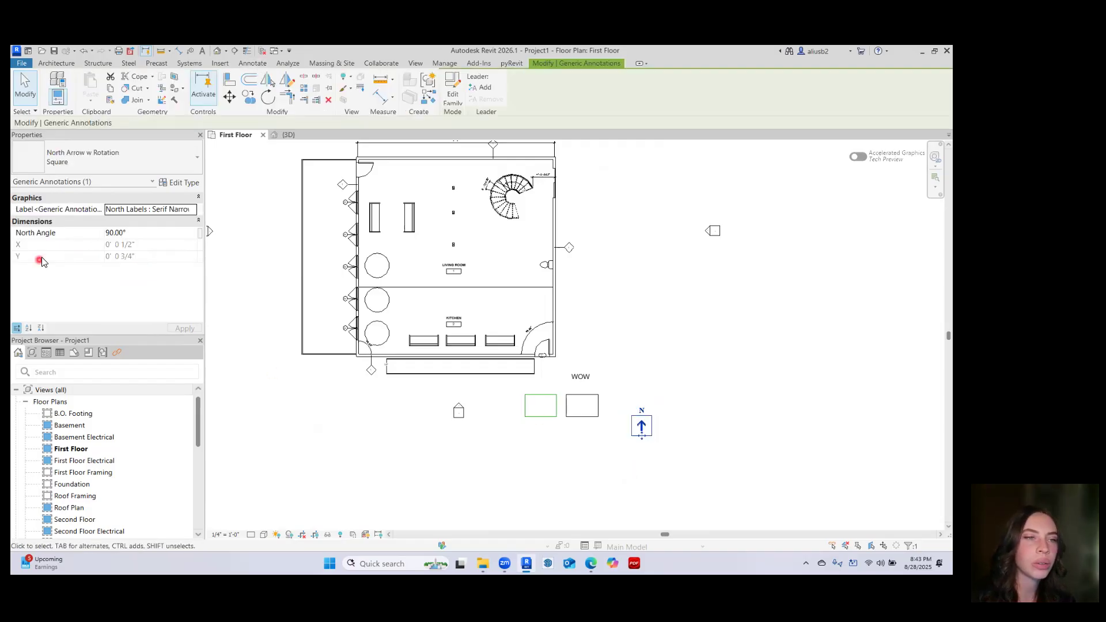
left_click(488, 447)
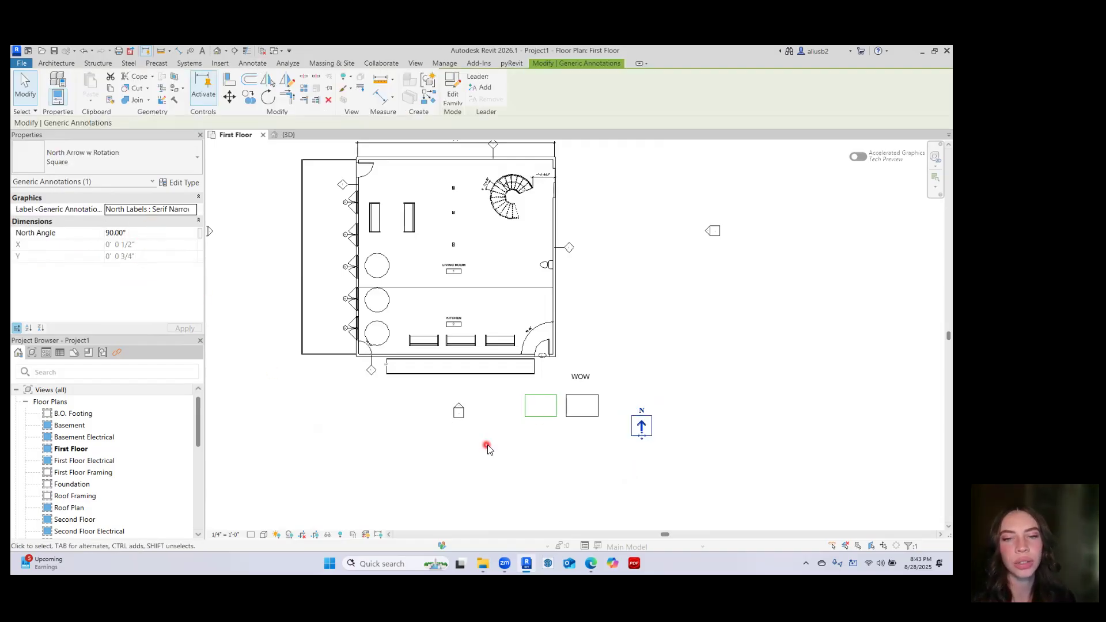
mouse_move(647, 311)
middle_mouse_down()
mouse_move(646, 364)
mouse_move(643, 344)
middle_mouse_up()
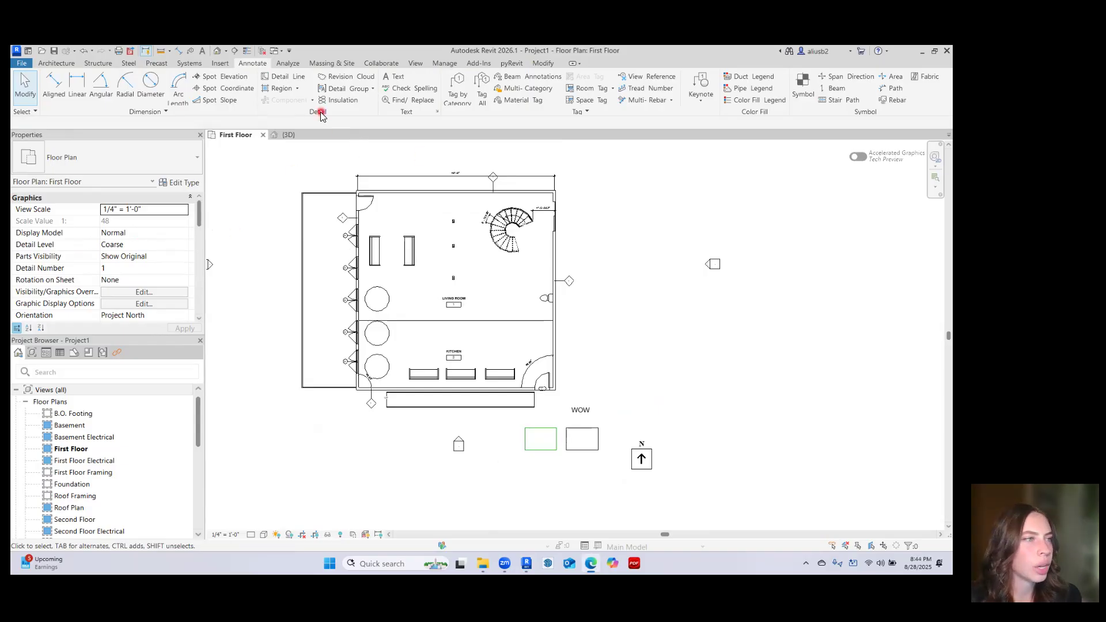
left_click(291, 64)
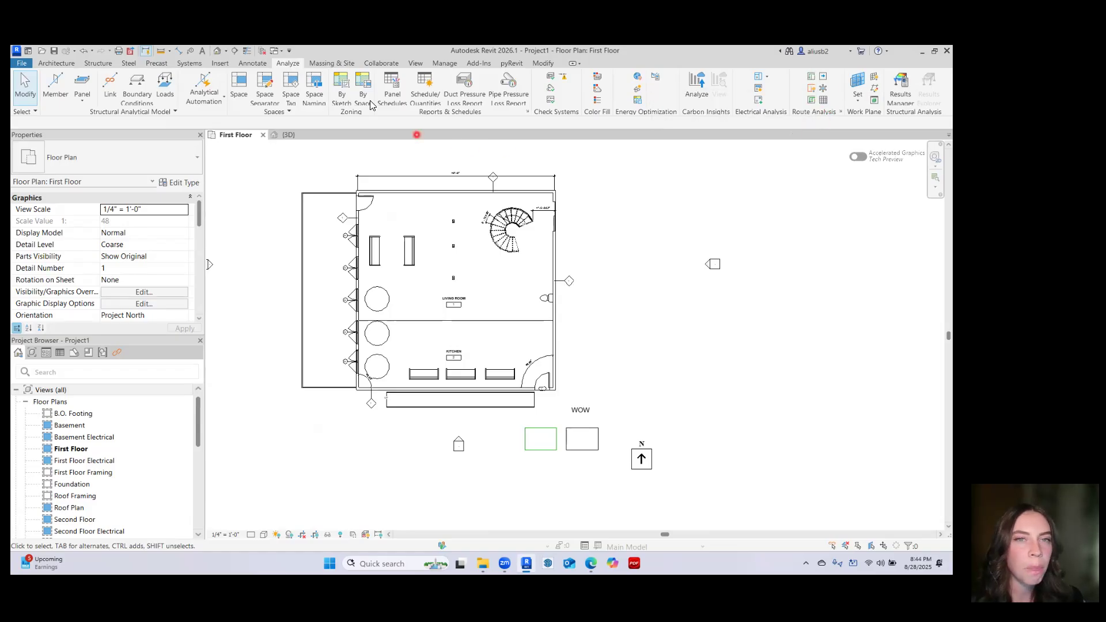
Place four American Beech - 20' trees as site components, two on the right and two on the left of the building
left_click(334, 64)
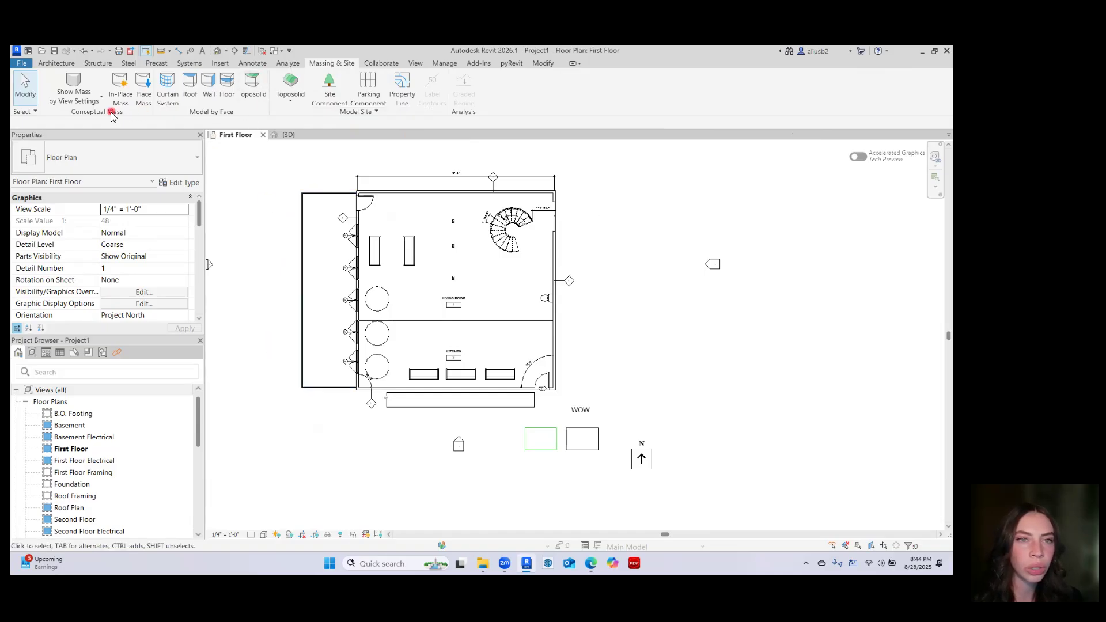
left_click(330, 98)
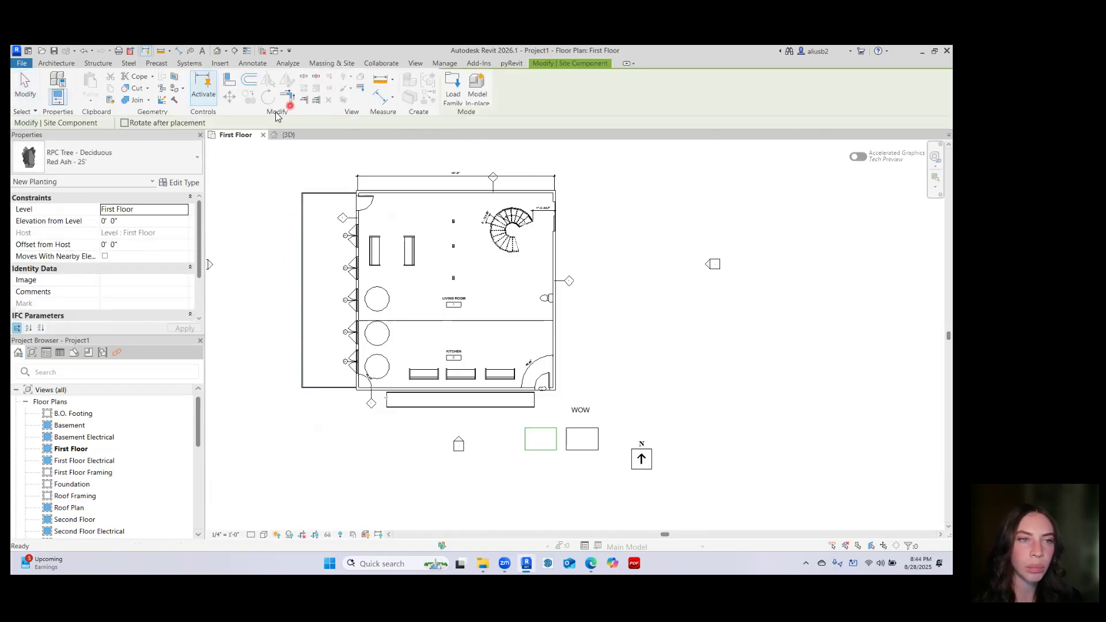
left_click(172, 162)
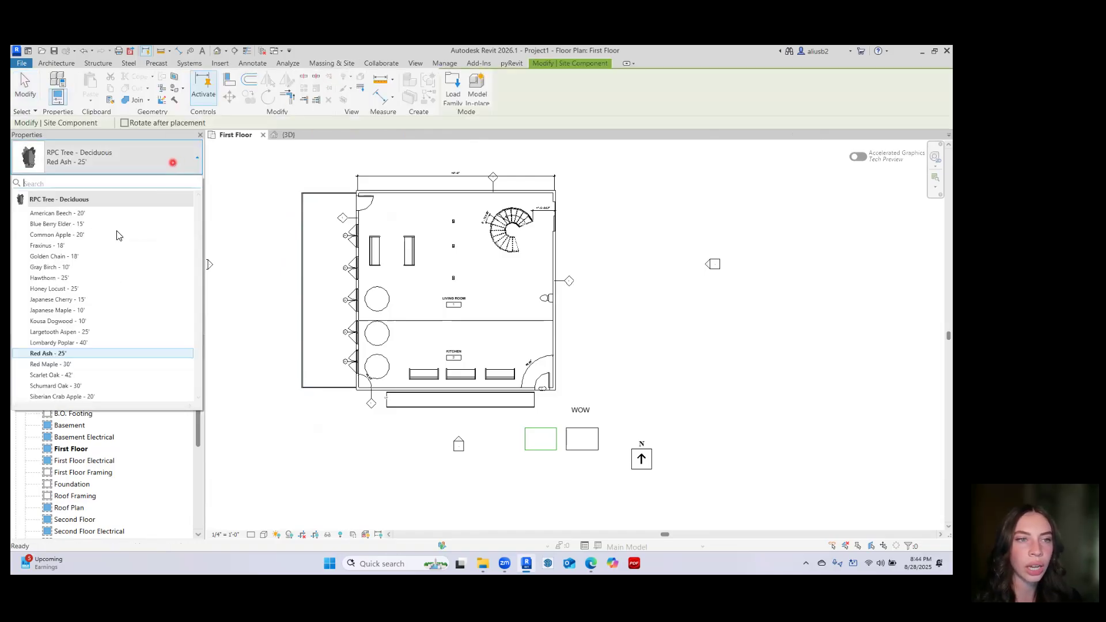
left_click(72, 214)
left_click(663, 305)
left_click(631, 213)
left_click(229, 339)
left_click(257, 443)
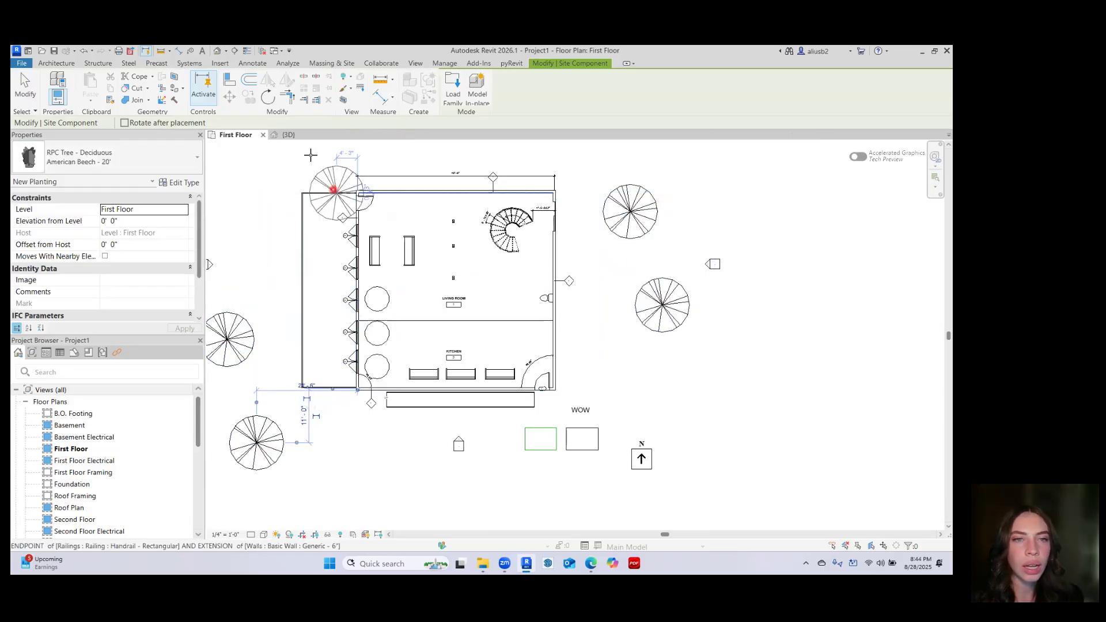
End tree placement, inspect the planted trees around the building in the 3D view, and return to the First Floor plan
left_click(289, 135)
scroll(494, 400, "down", 3)
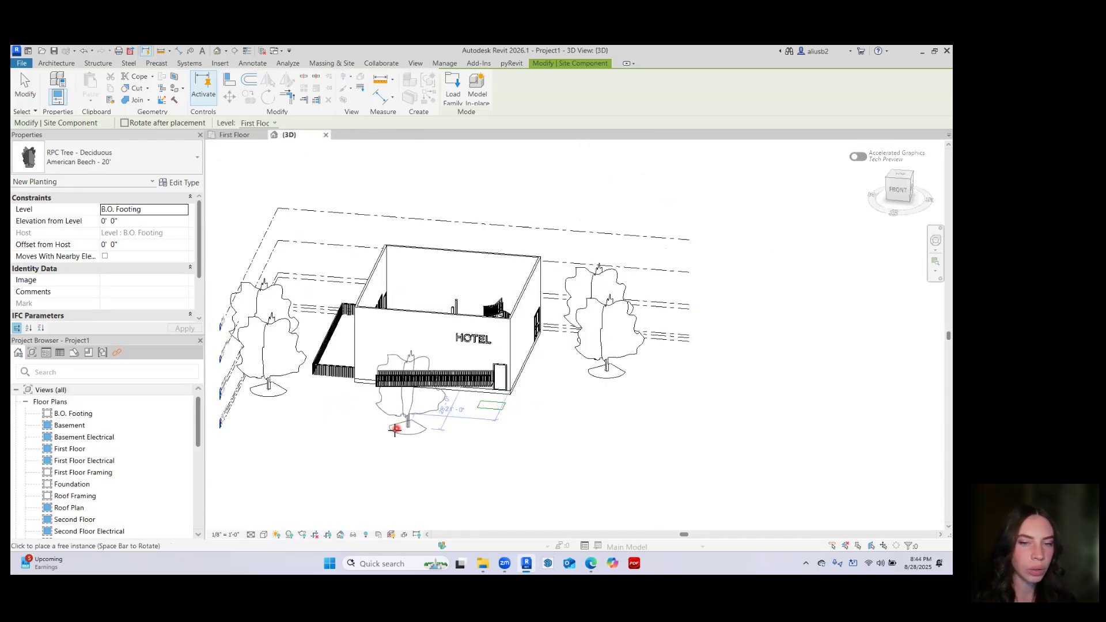
key("Escape")
middle_click_drag(375, 412, 269, 190, "shift")
left_click(236, 136)
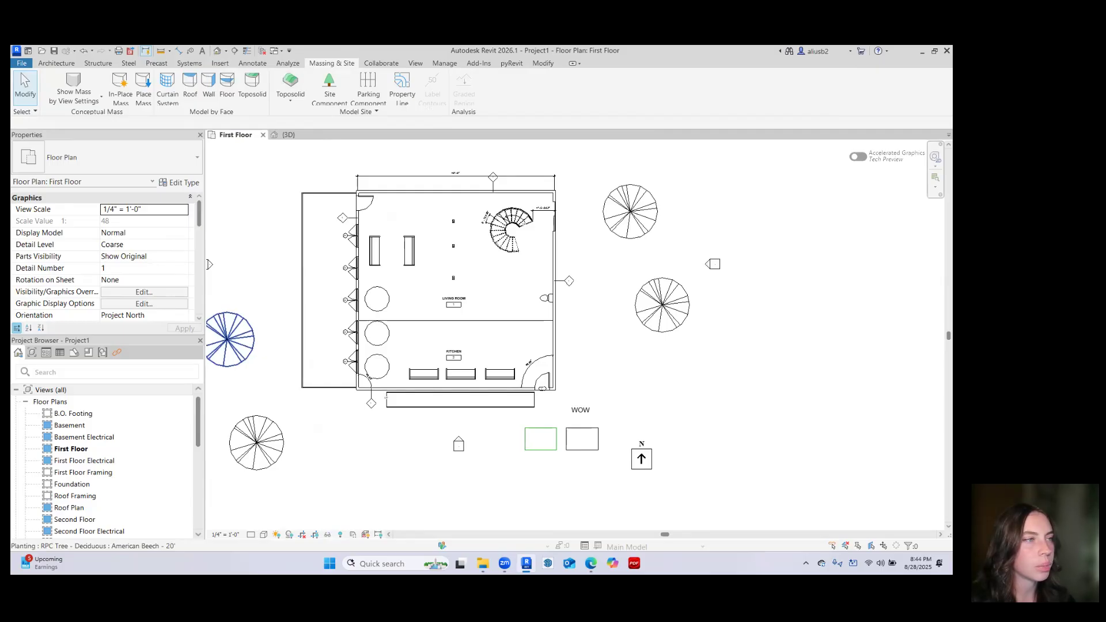
Examine the project's view templates and their properties in the view template manager, and cancel without changes
left_click(381, 63)
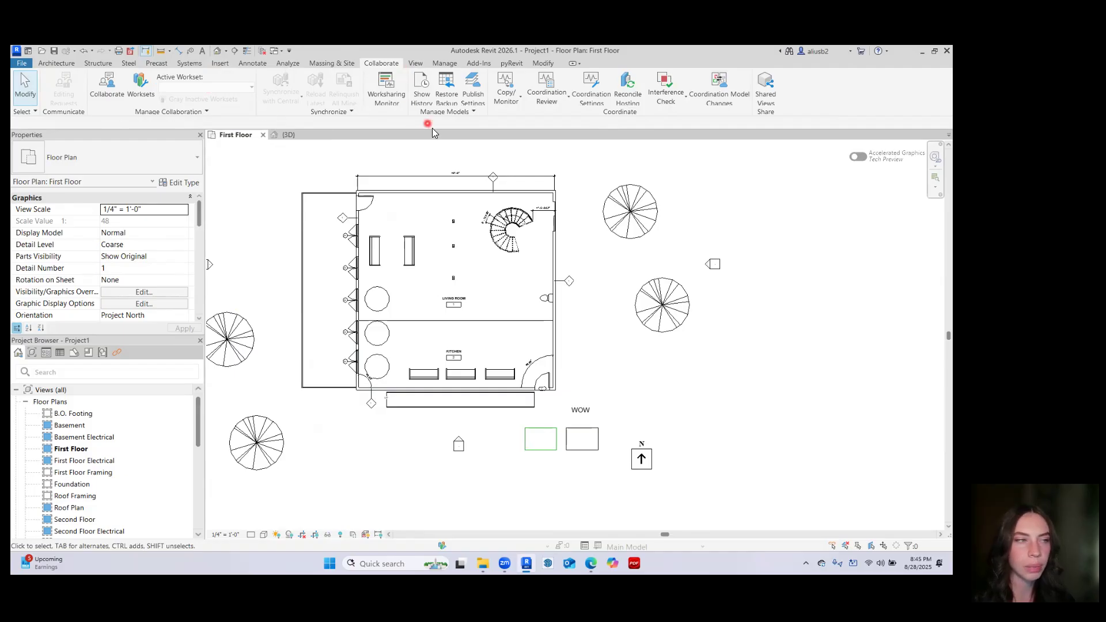
left_click(417, 63)
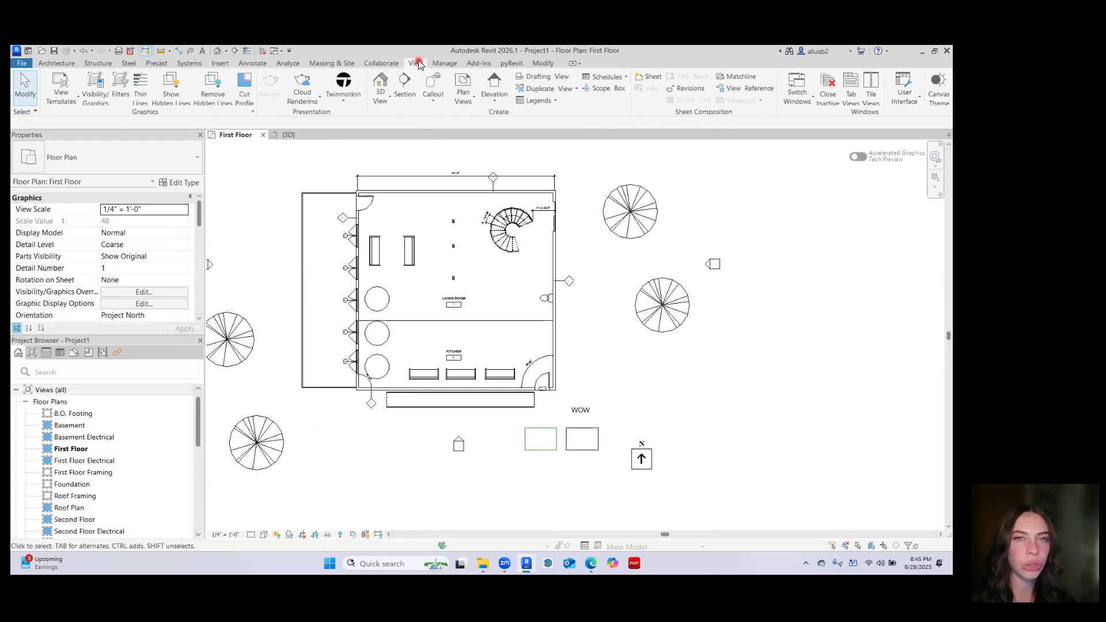
middle_click_drag(439, 276, 494, 299)
scroll(493, 296, "down", 1)
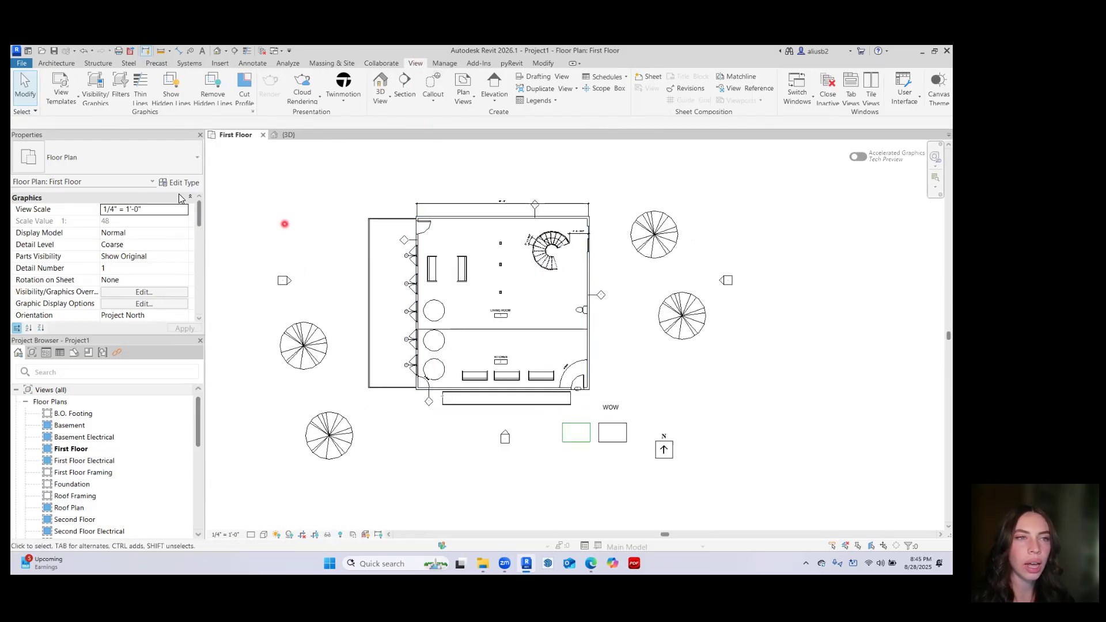
left_click(70, 102)
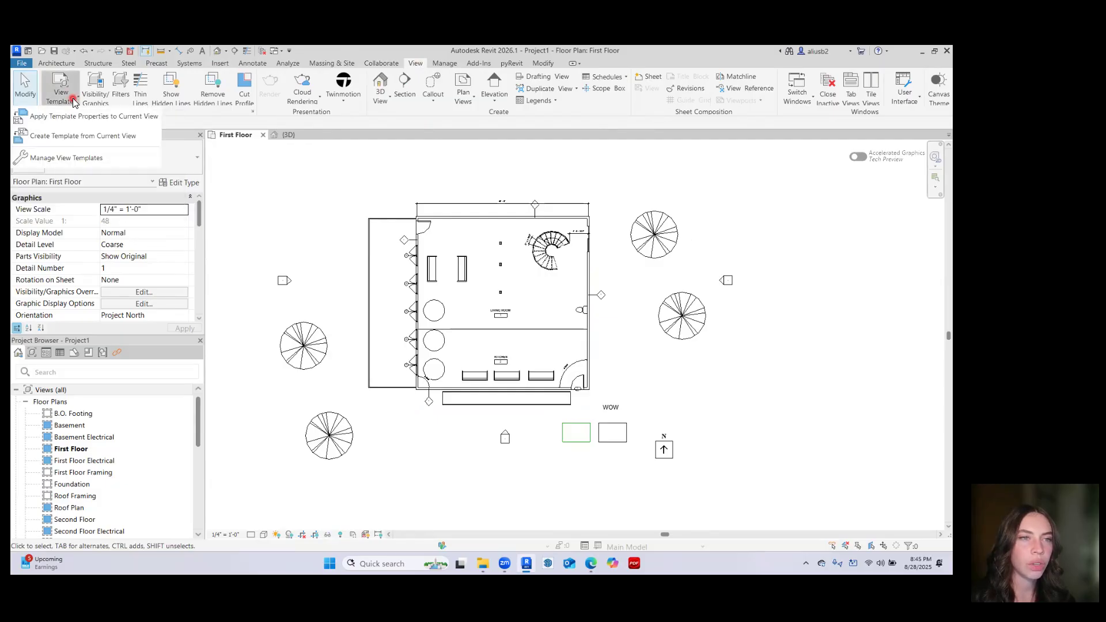
left_click(71, 161)
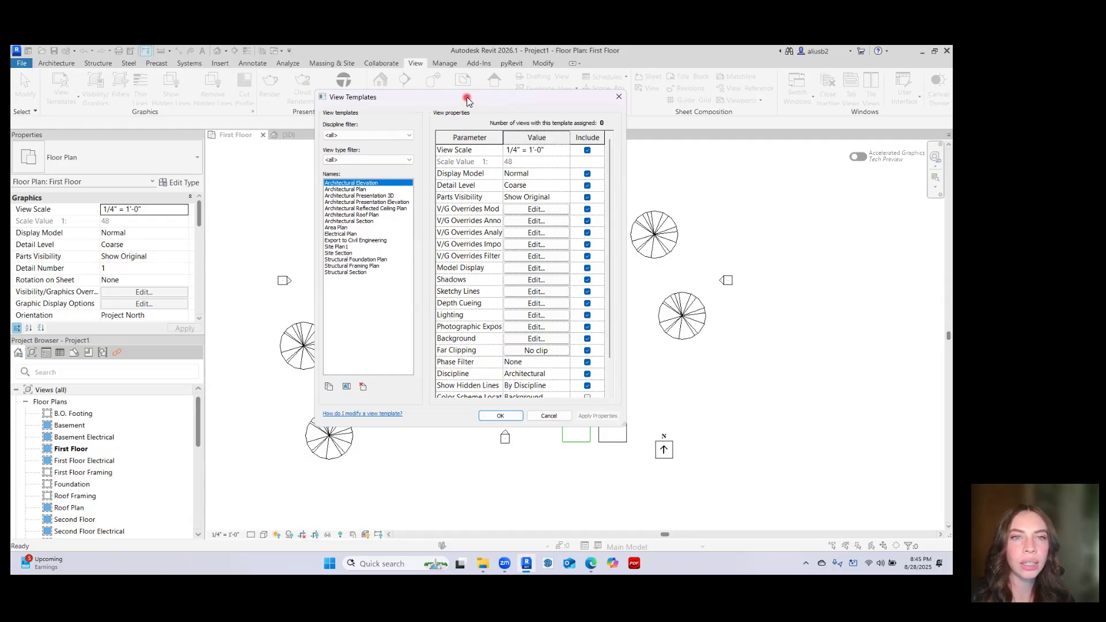
left_click_drag(466, 97, 422, 151)
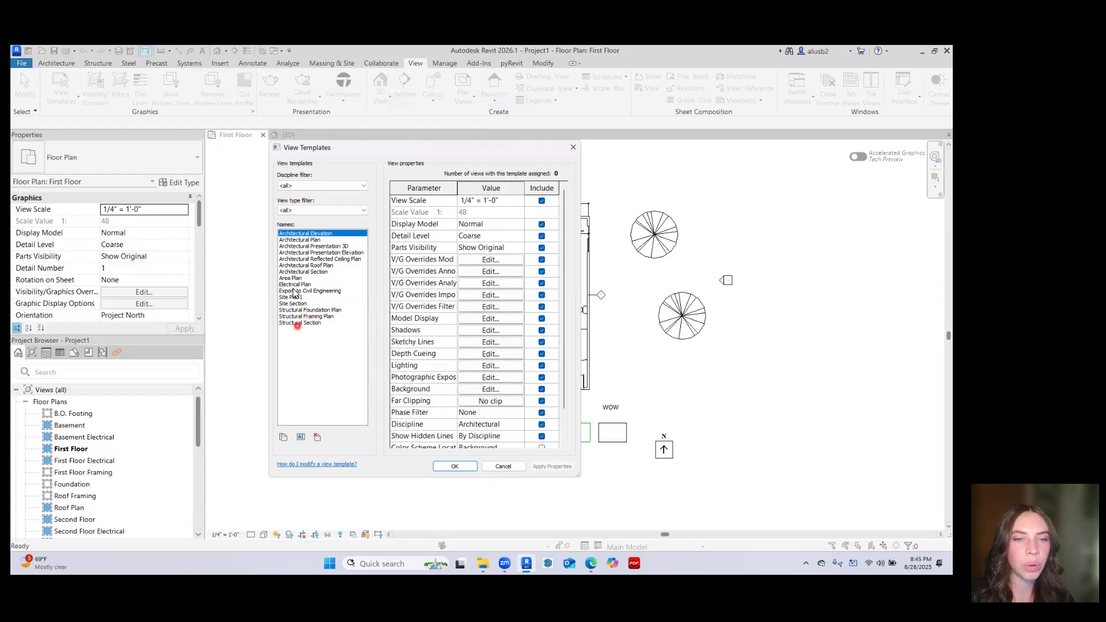
left_click(283, 438)
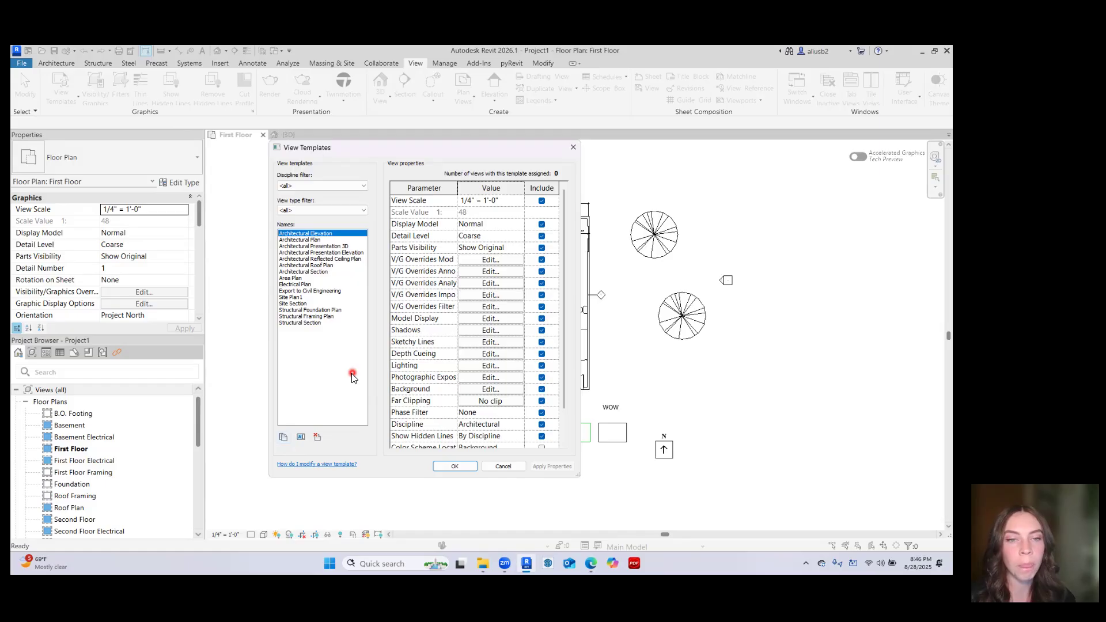
left_click(501, 465)
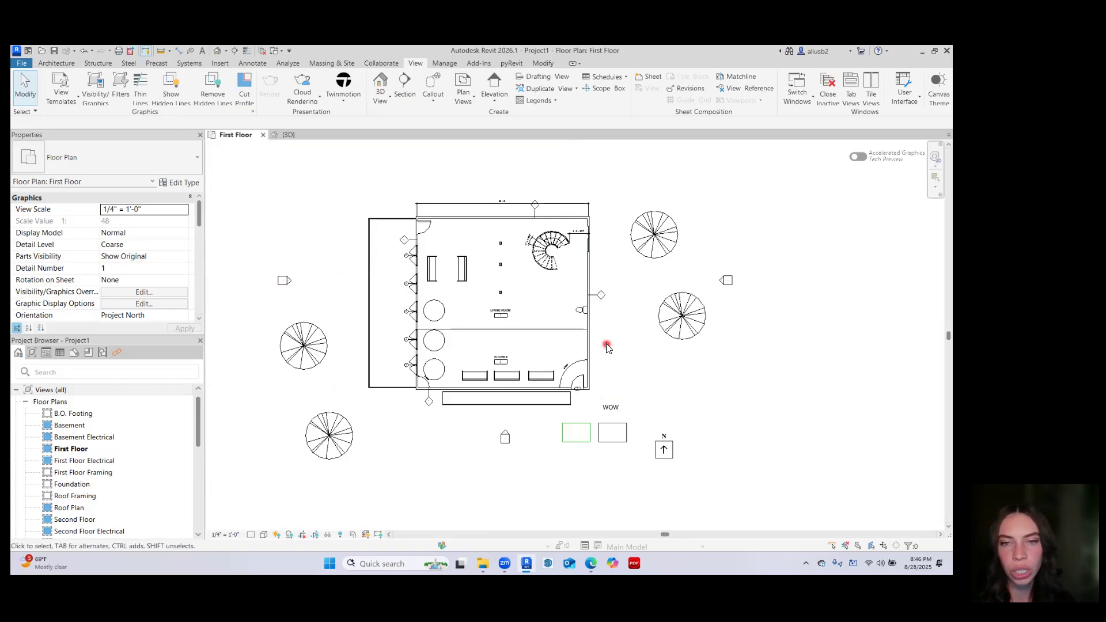
Examine the First Floor plan's visibility/graphic overrides for model, annotation, analytical model and imported categories, and its filters
left_click(95, 91)
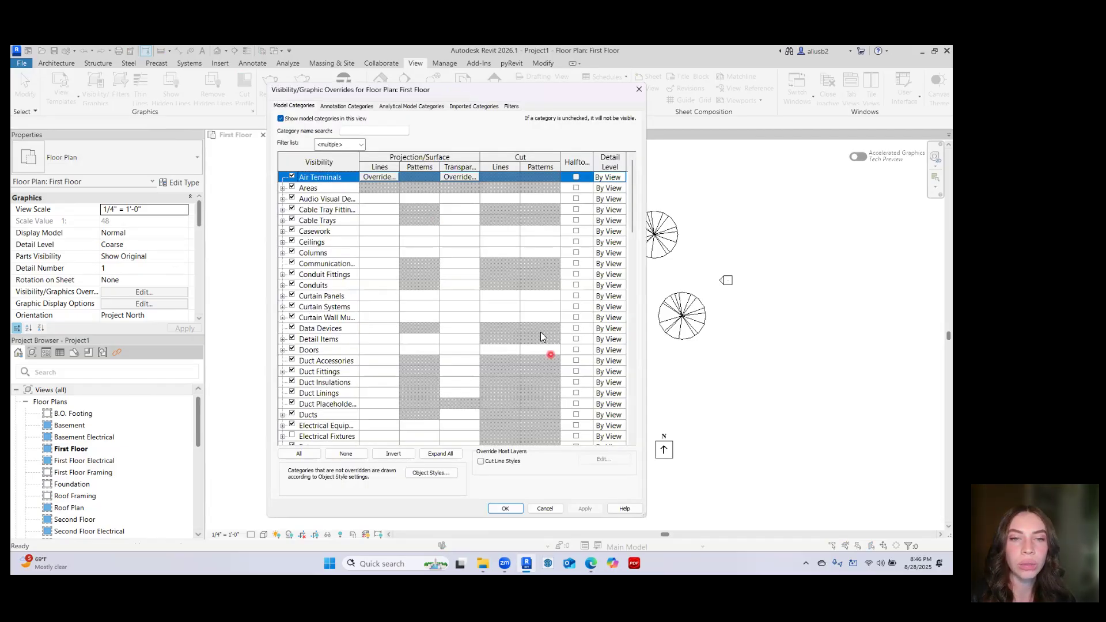
scroll(435, 235, "down", 6)
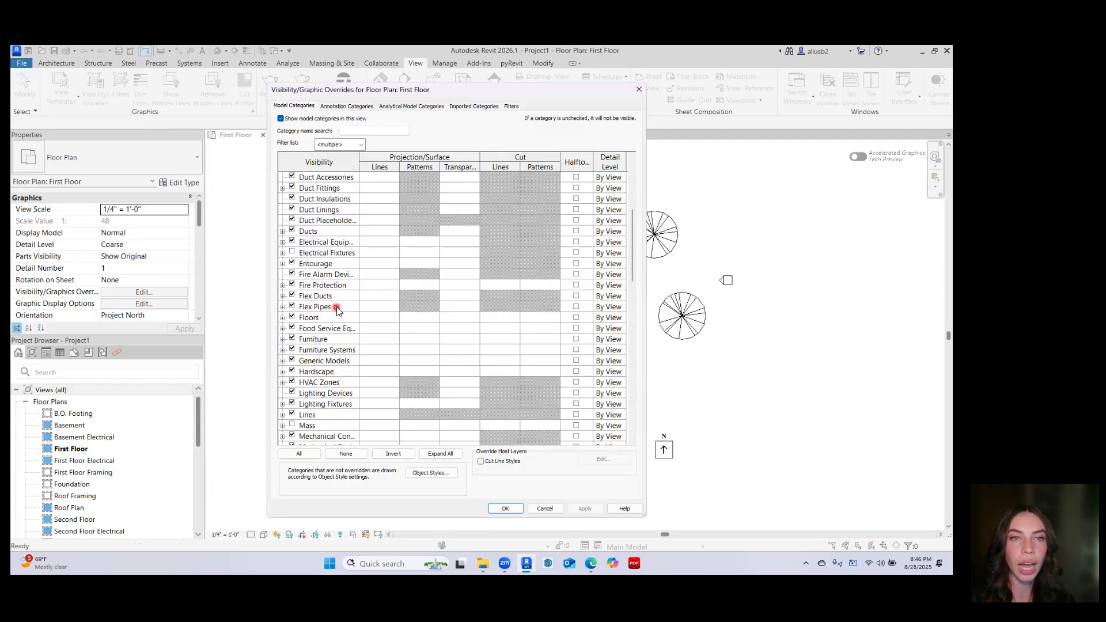
scroll(337, 265, "down", 9)
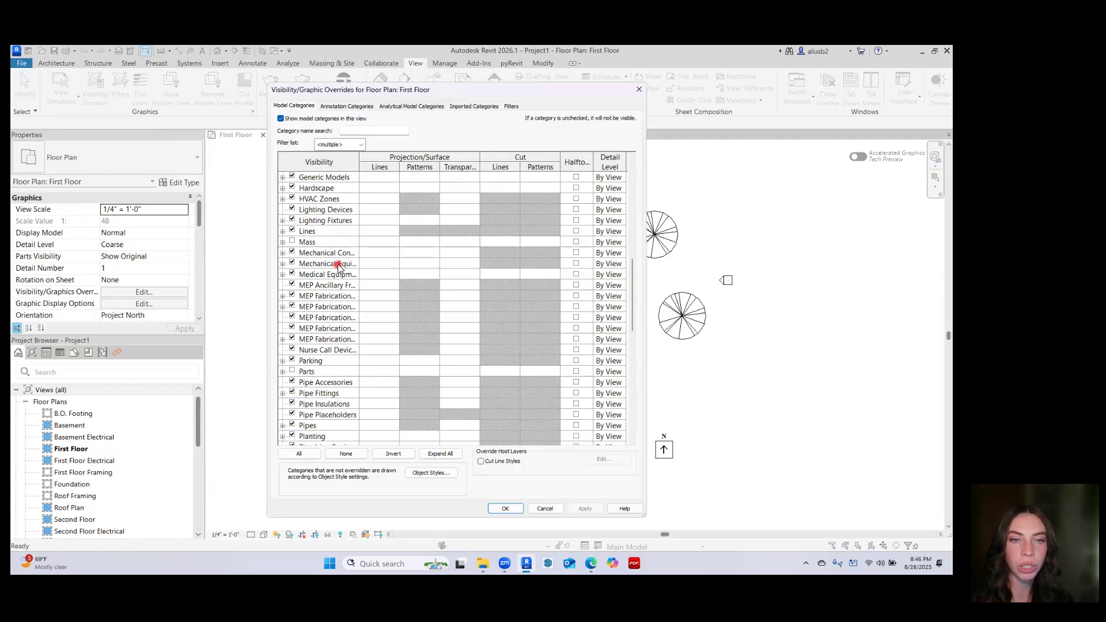
scroll(337, 264, "down", 8)
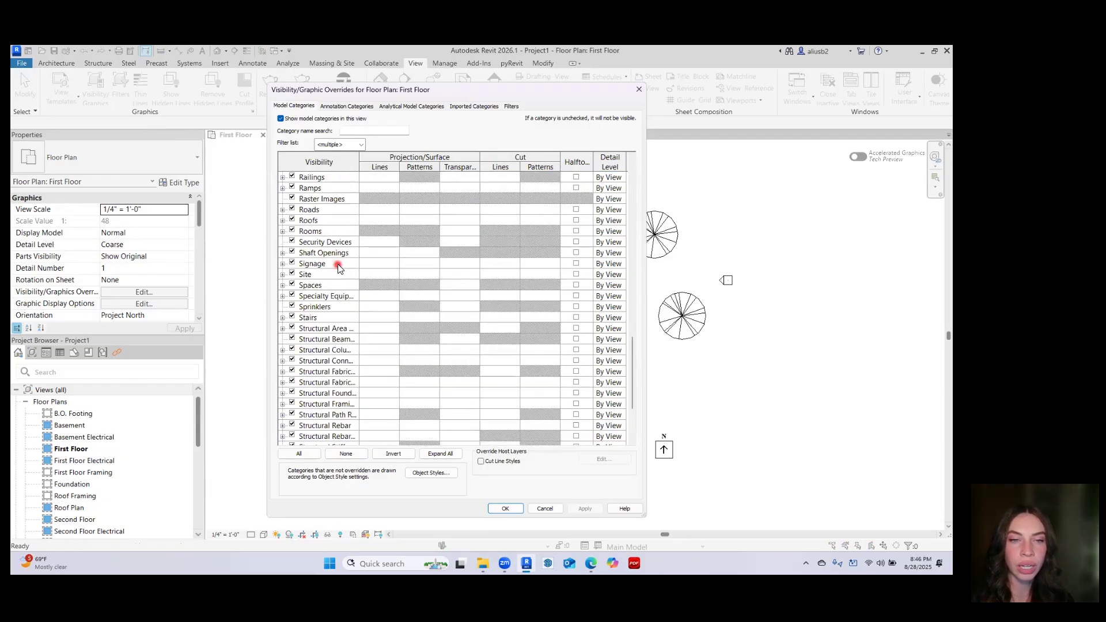
left_click(346, 106)
scroll(321, 320, "down", 3)
left_click(412, 106)
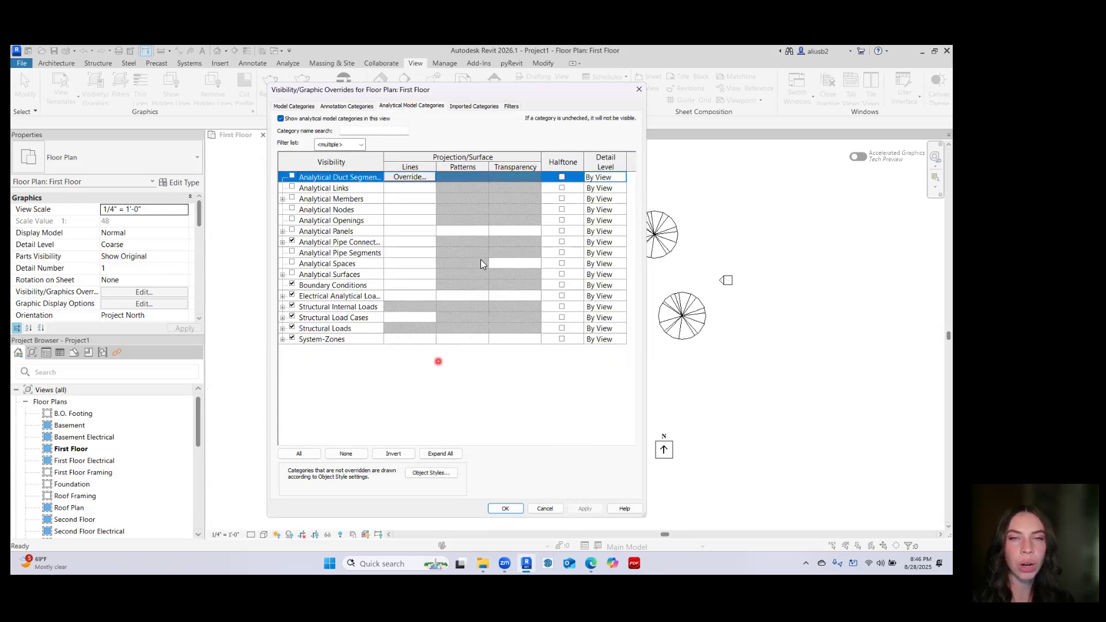
left_click(471, 106)
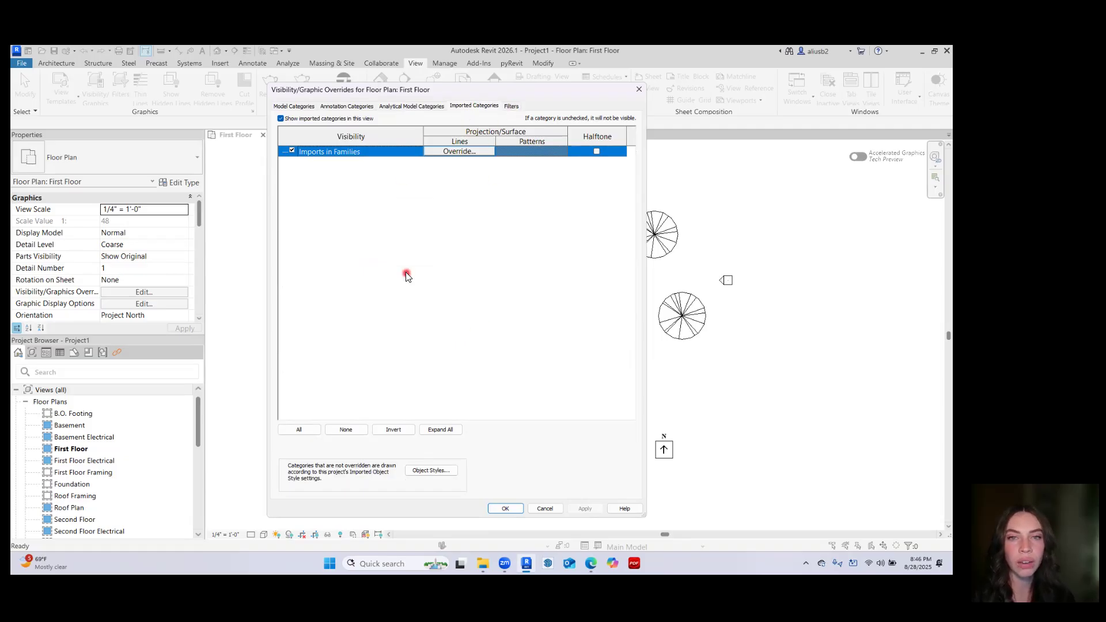
left_click(512, 106)
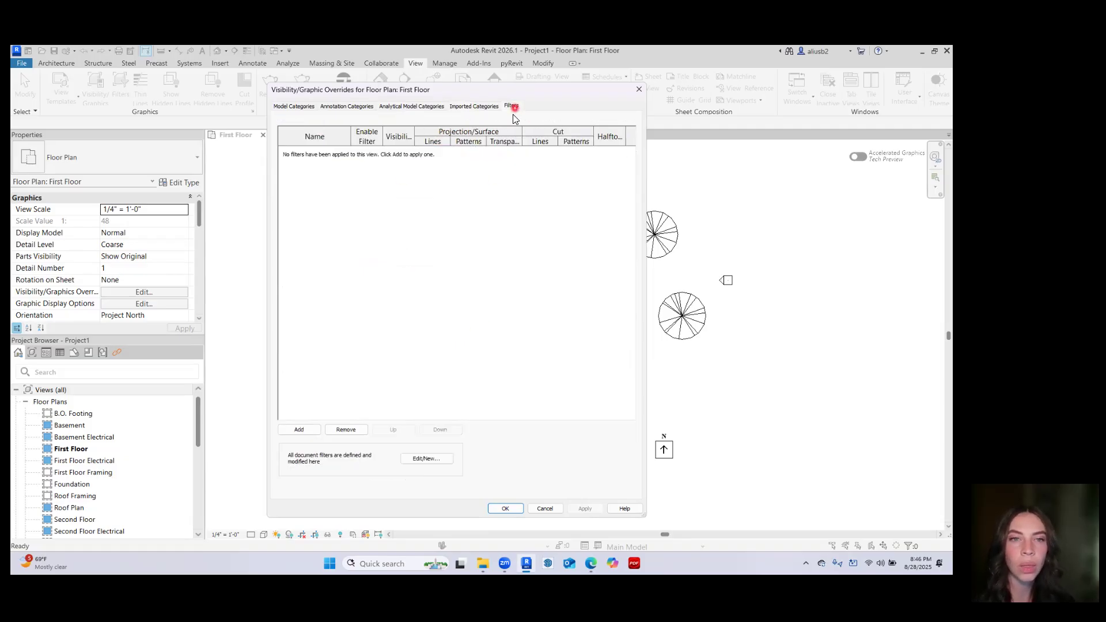
Hide the Walls model category in the First Floor plan's visibility/graphic overrides and apply the change
left_click(295, 106)
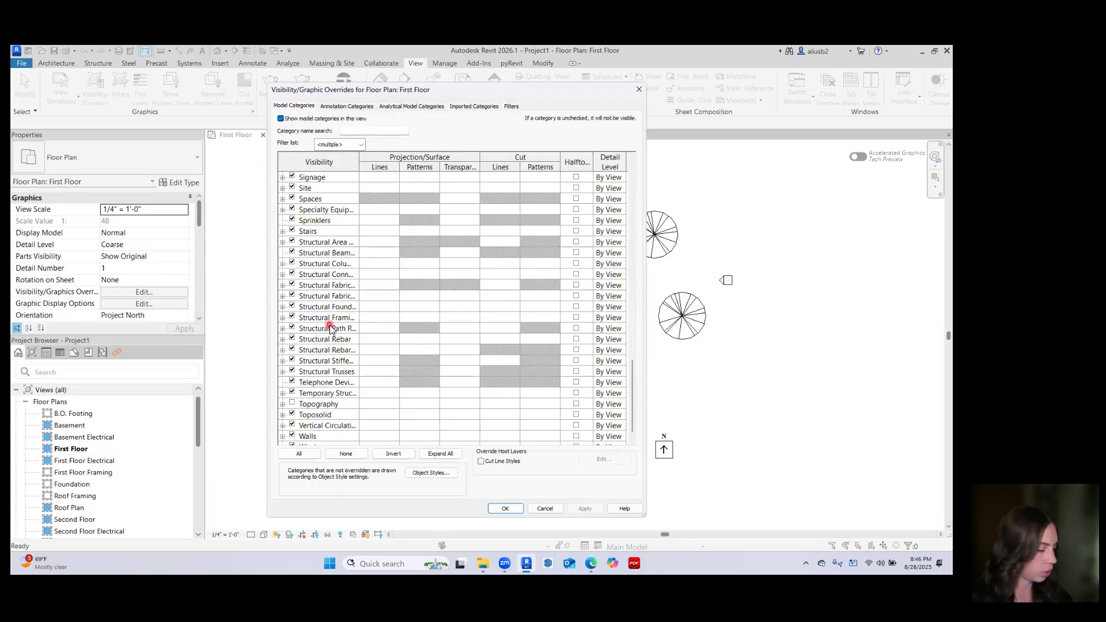
key("w")
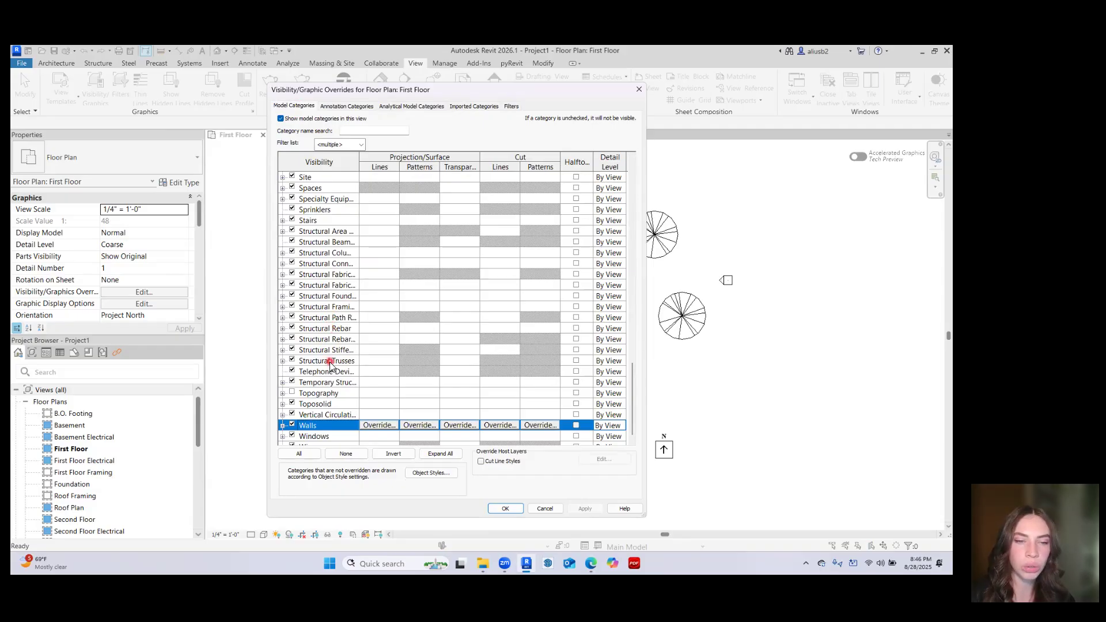
left_click(292, 426)
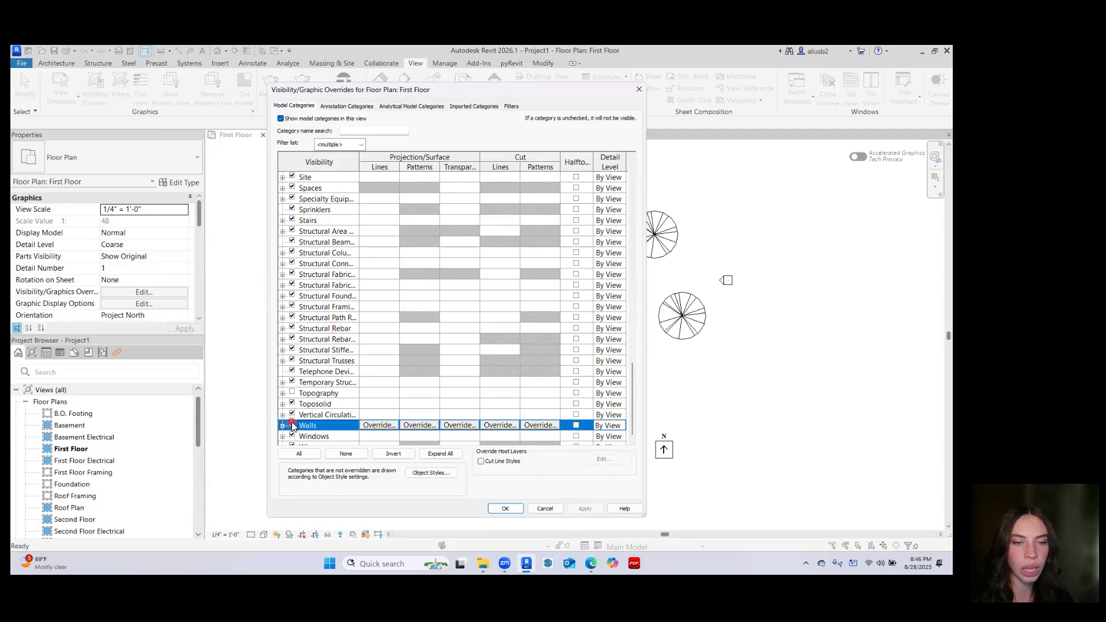
left_click(514, 509)
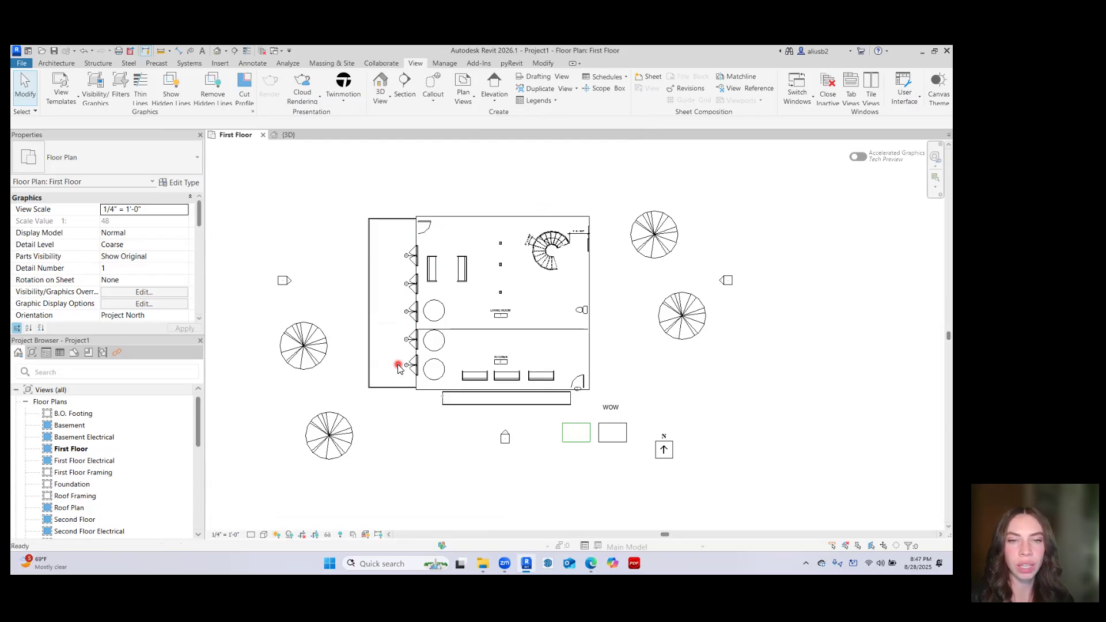
Reopen the First Floor plan's visibility/graphic overrides and make the Walls category visible again
key("v")
key("g")
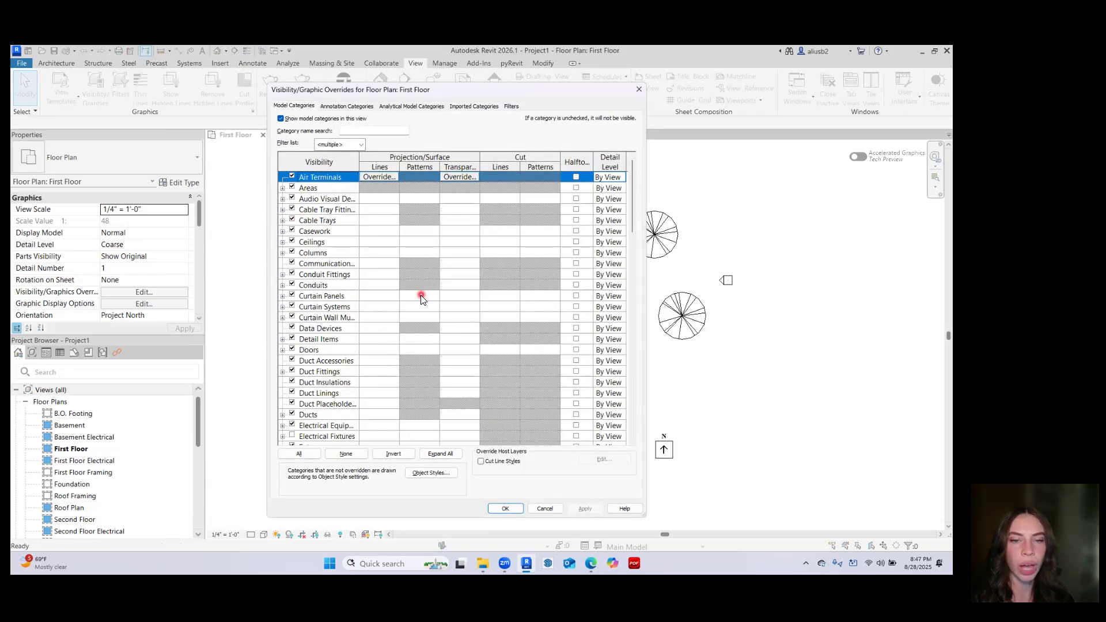
key("w")
scroll(338, 382, "down", 1)
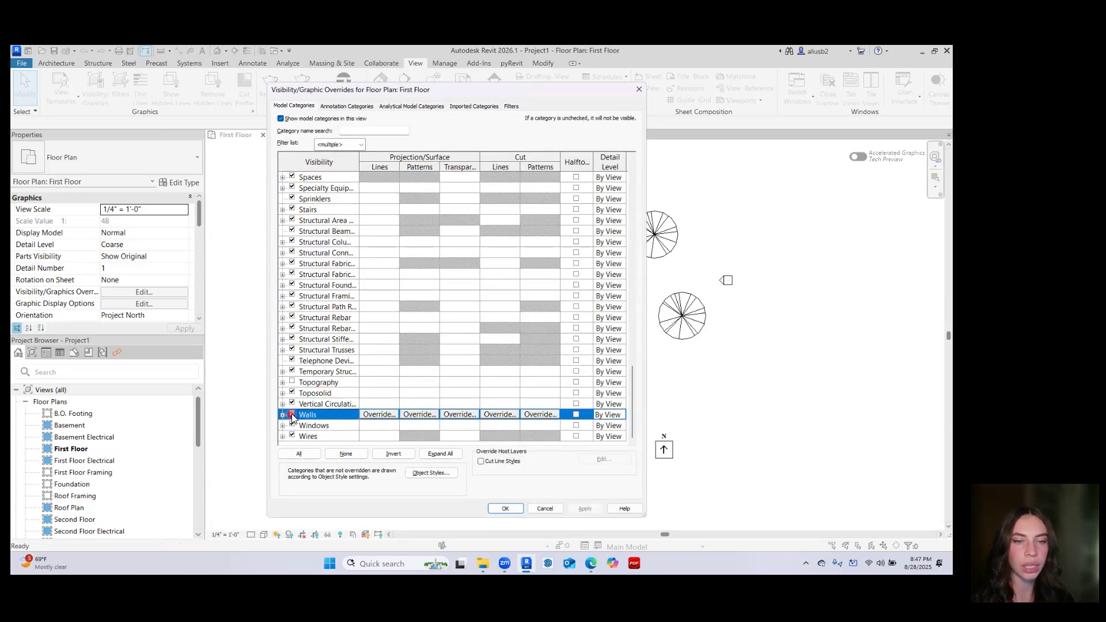
left_click(505, 508)
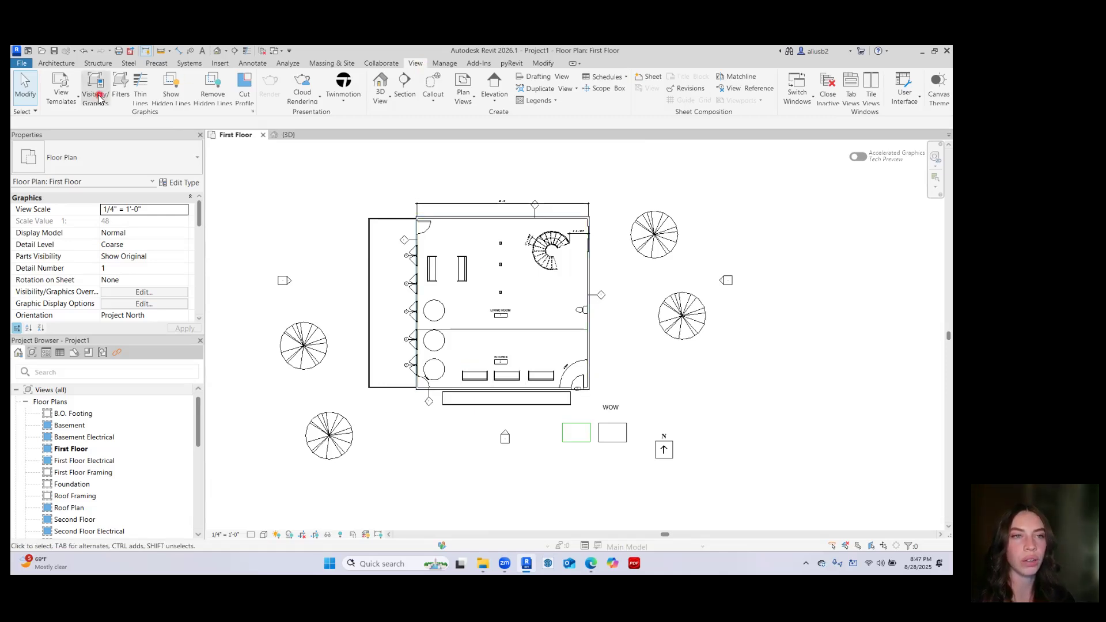
Examine the project's view filters and their rules, and cancel without changes
left_click(121, 91)
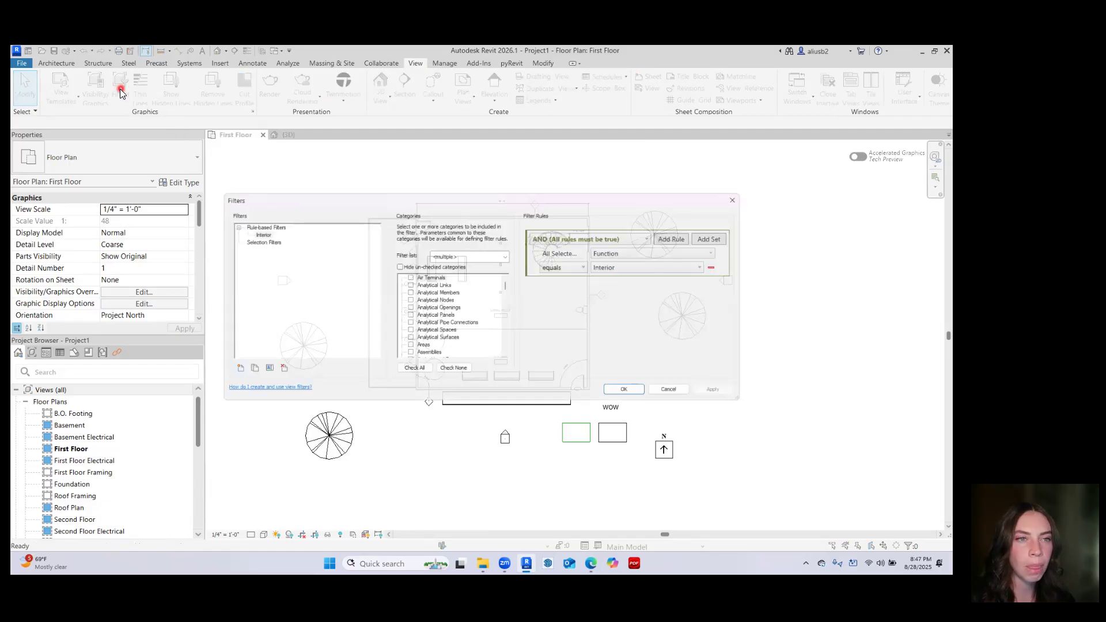
left_click(690, 395)
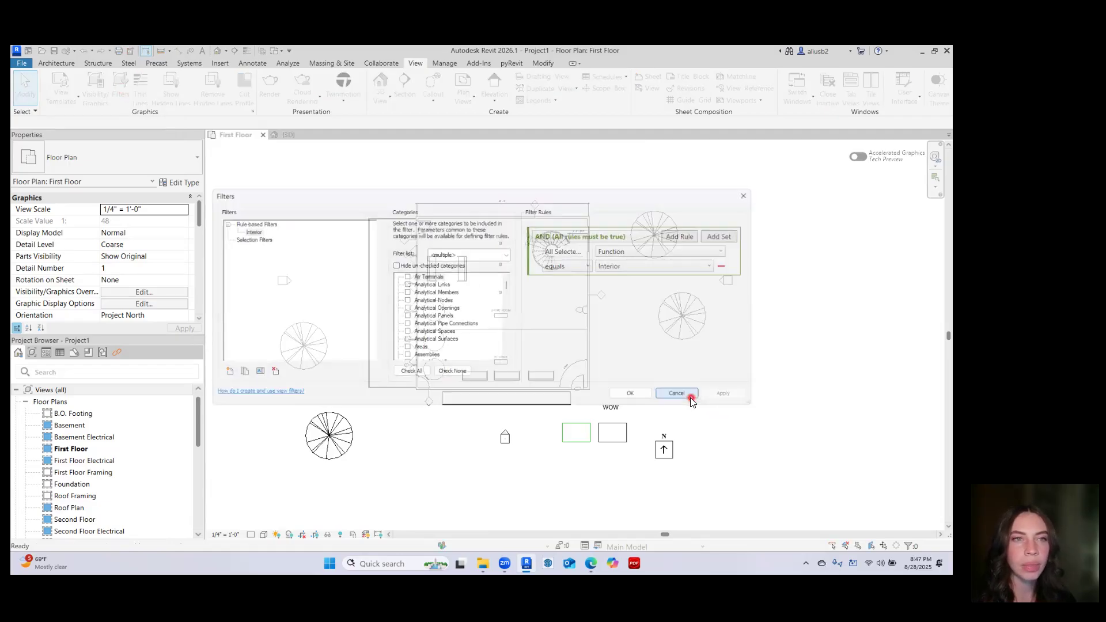
Compare the wall and door line weights in the First Floor plan with Thin Lines switched on and off
scroll(367, 240, "up", 5)
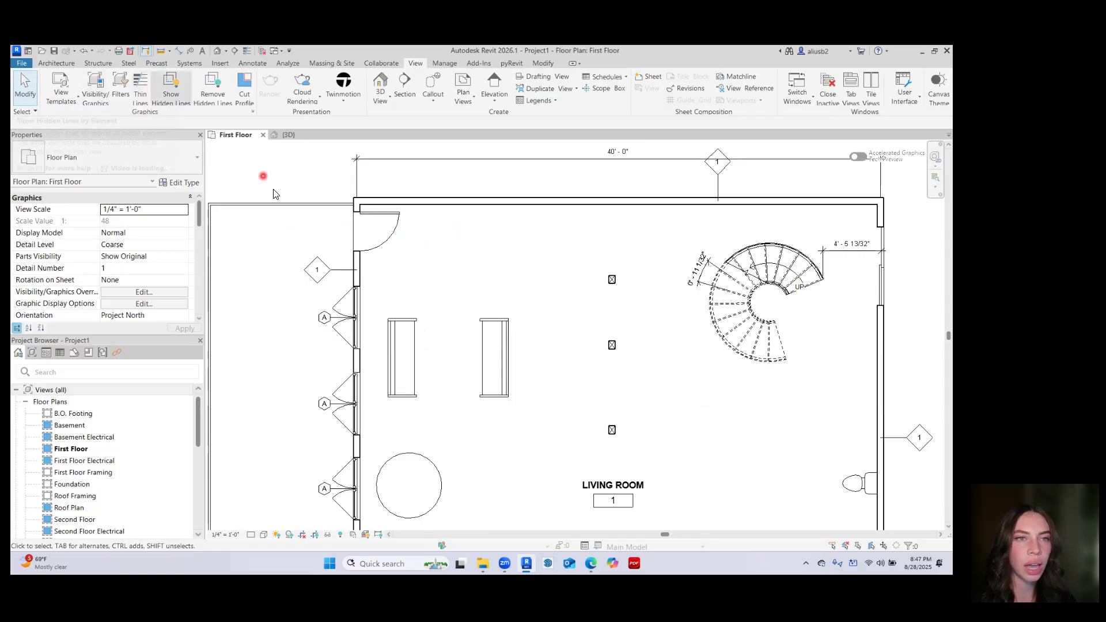
scroll(271, 190, "up", 2)
middle_click_drag(272, 190, 331, 234)
scroll(481, 255, "up", 3)
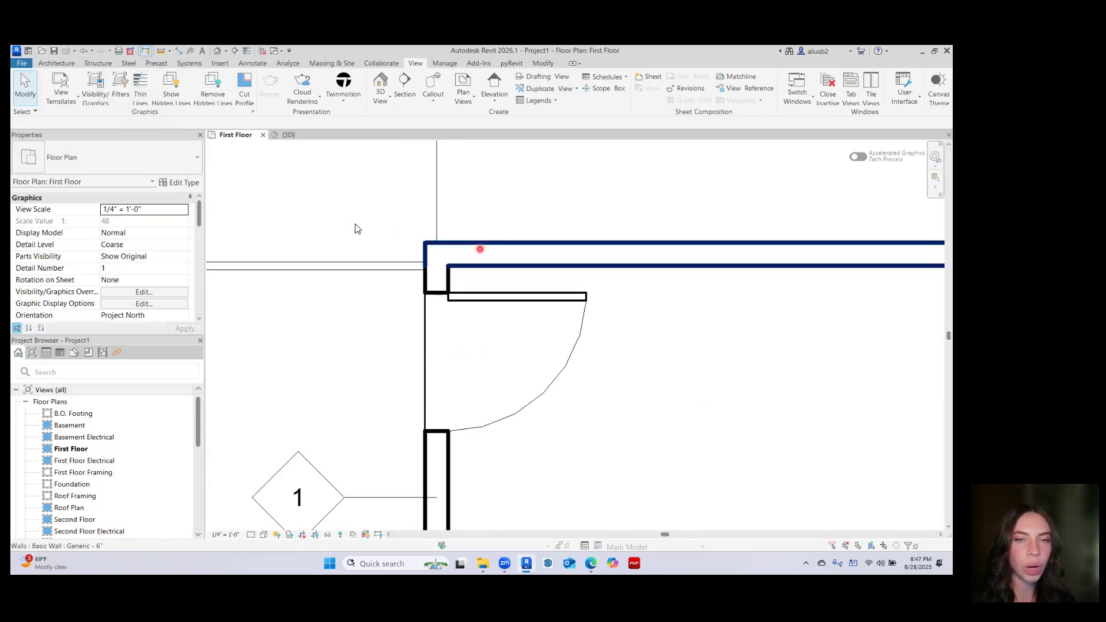
left_click(140, 89)
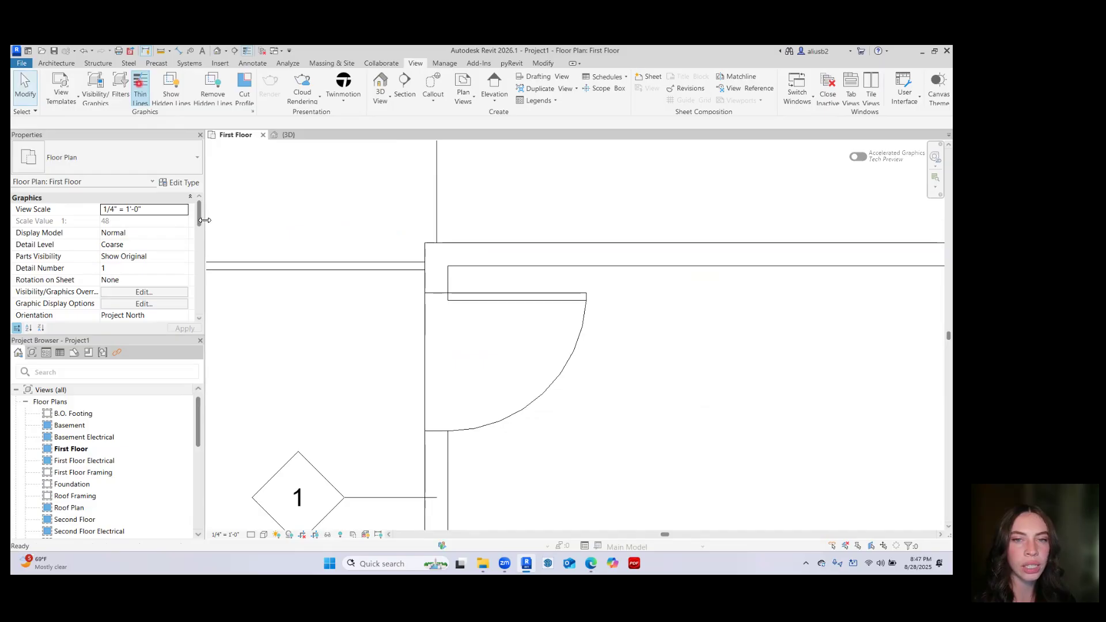
scroll(385, 212, "down", 7)
scroll(389, 219, "up", 1)
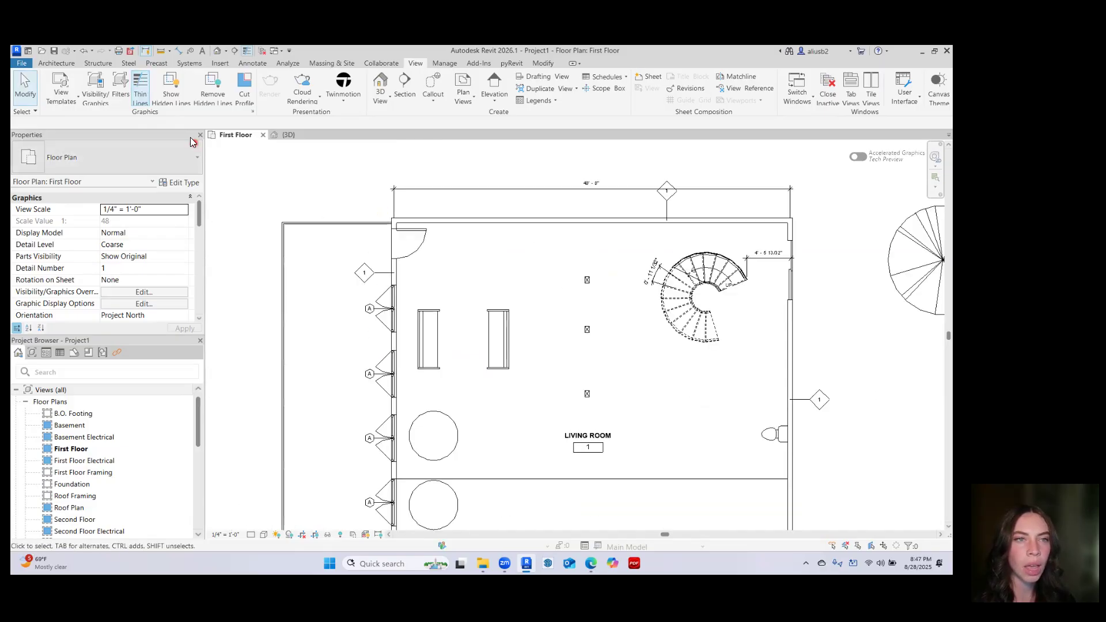
left_click(140, 88)
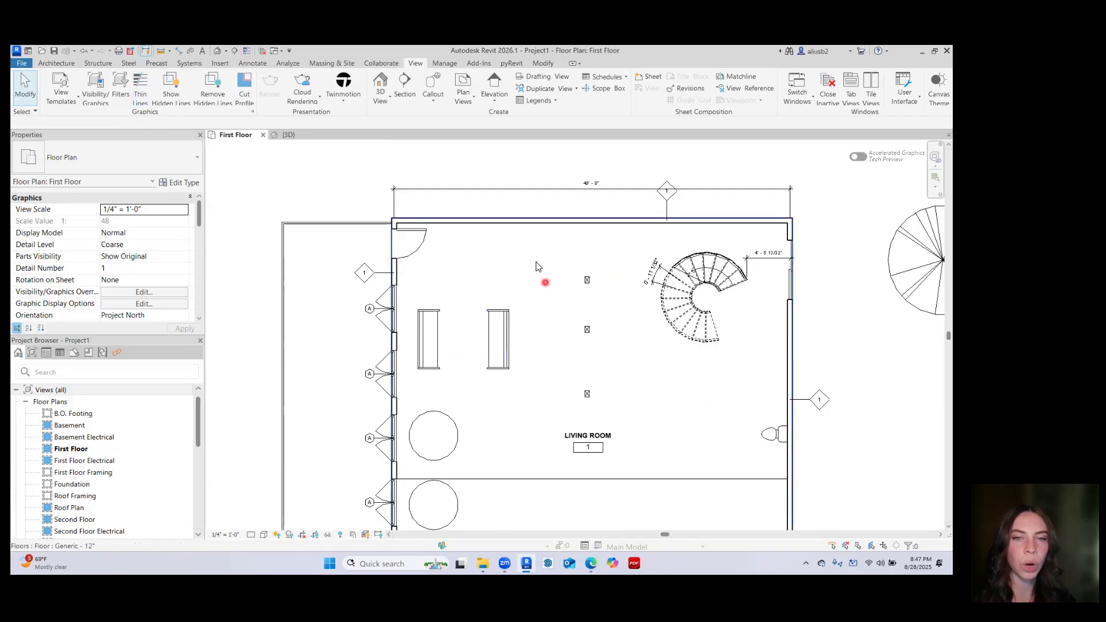
left_click(141, 88)
left_click(141, 89)
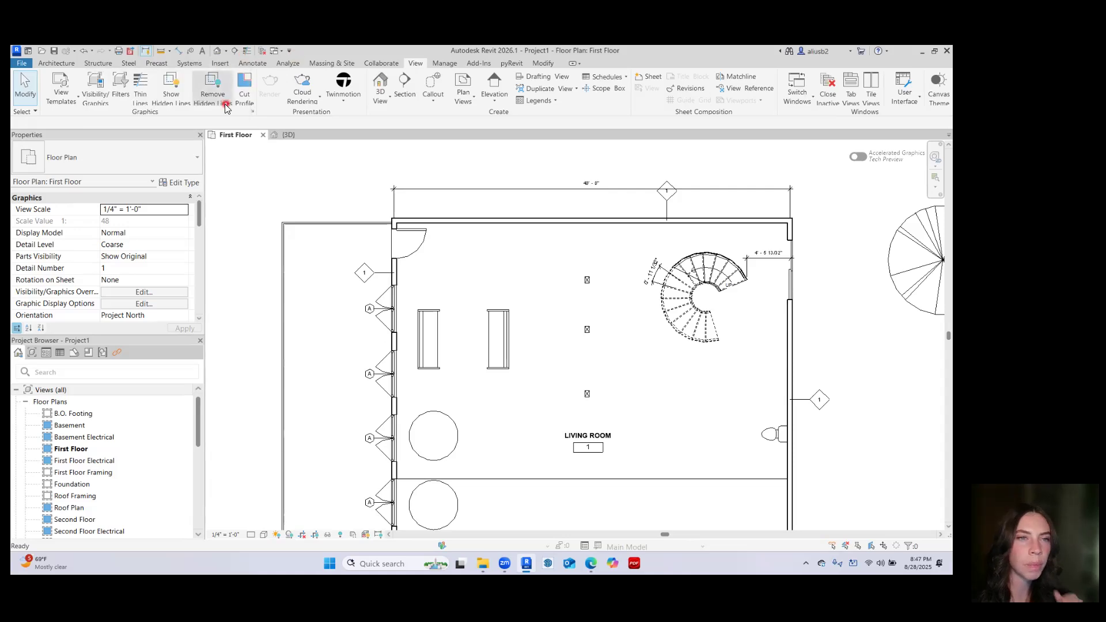
left_click(171, 87)
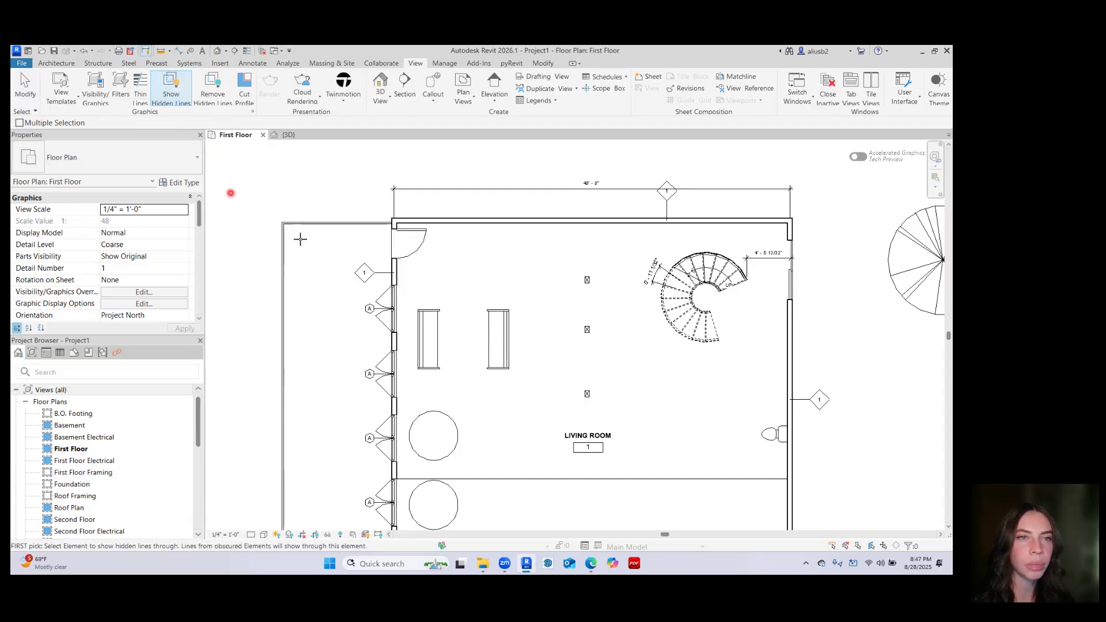
left_click(215, 87)
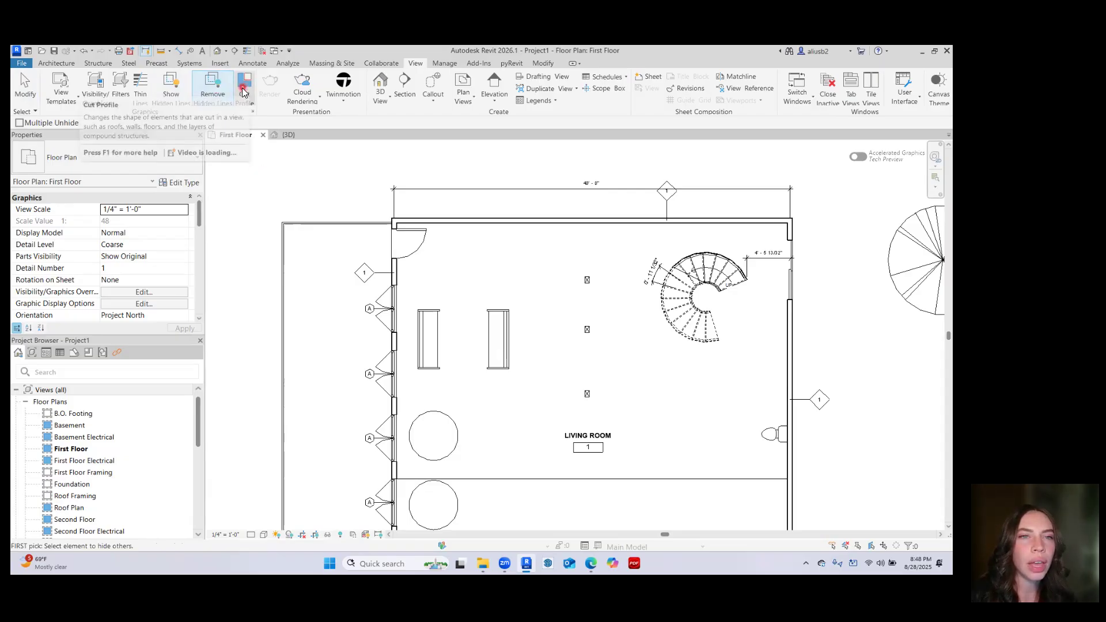
scroll(291, 180, "down", 4)
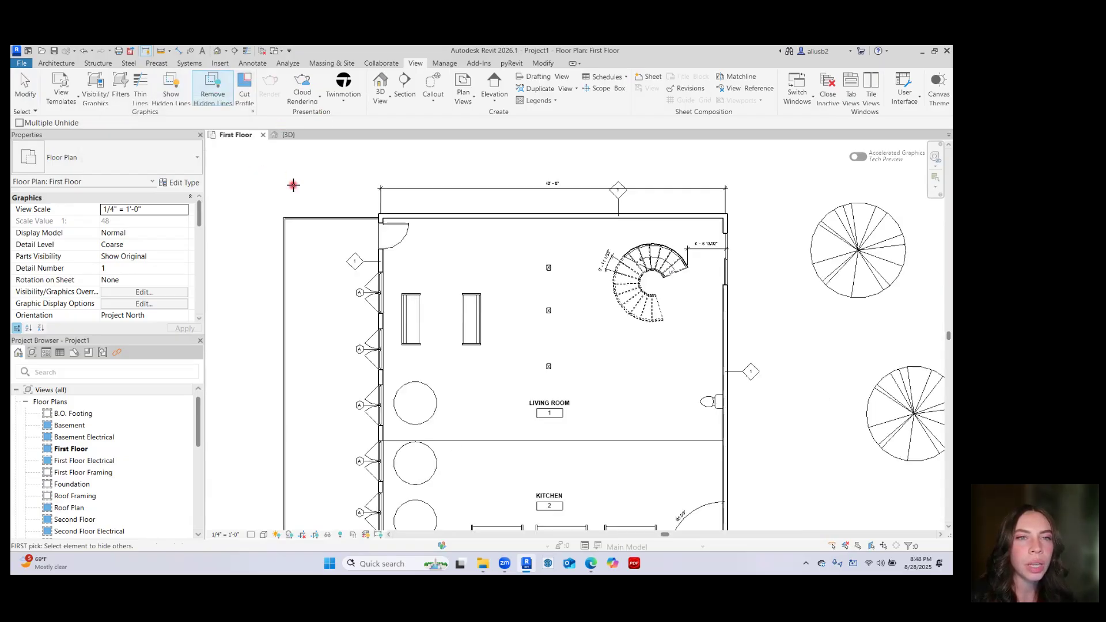
key("Escape")
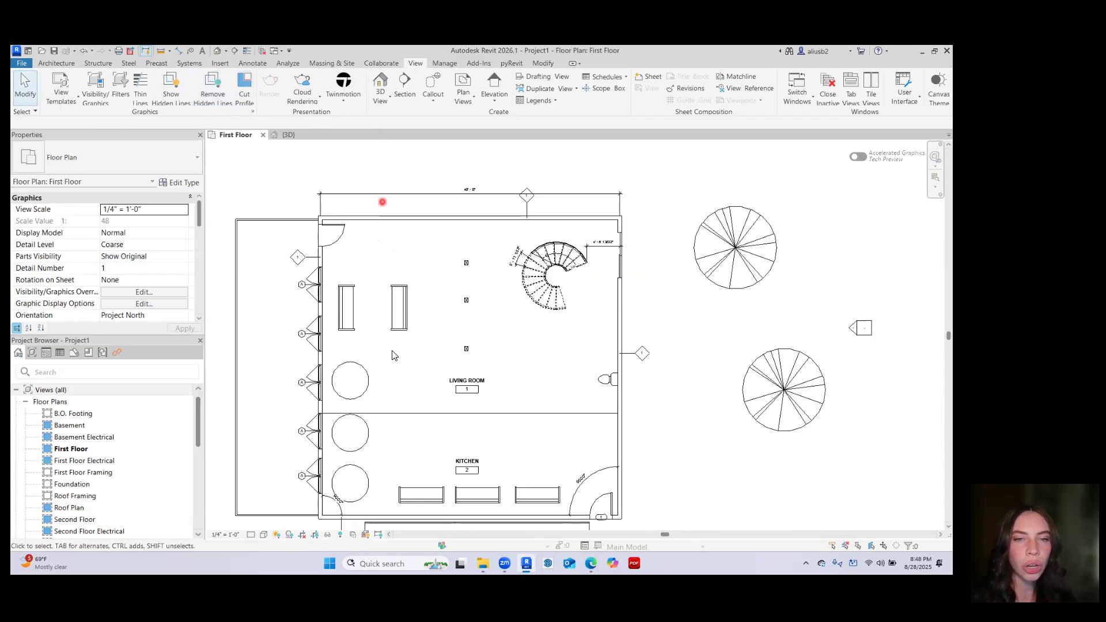
Create a perspective camera view from the First Floor kitchen, aimed past the spiral stair at the building's far wall
mouse_move(396, 368)
middle_mouse_down()
mouse_move(387, 353)
mouse_move(408, 369)
middle_mouse_up()
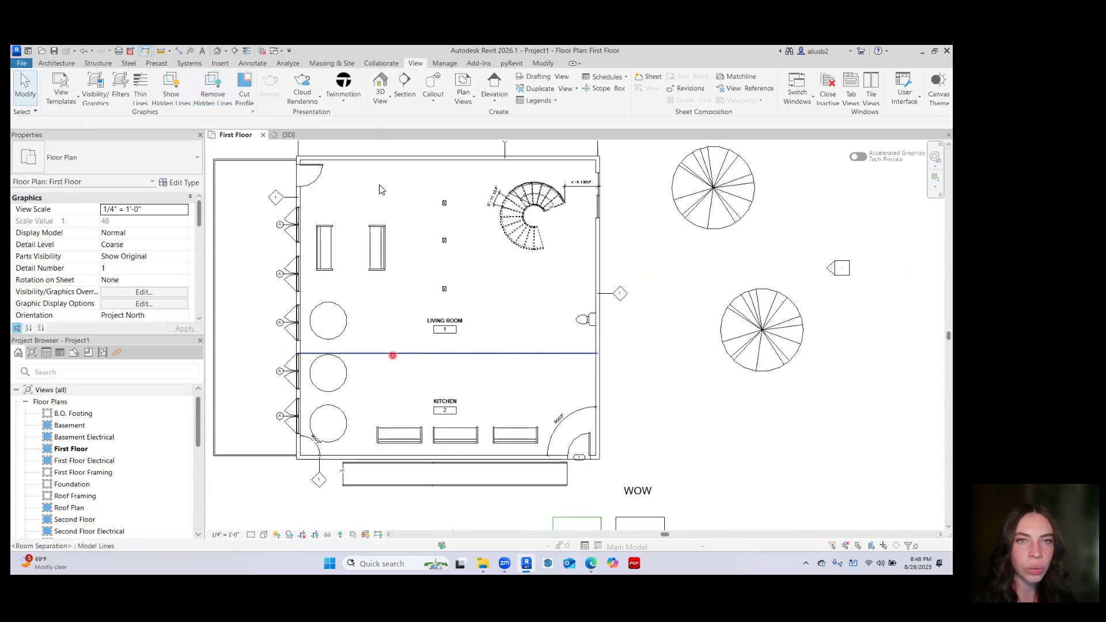
left_click(228, 53)
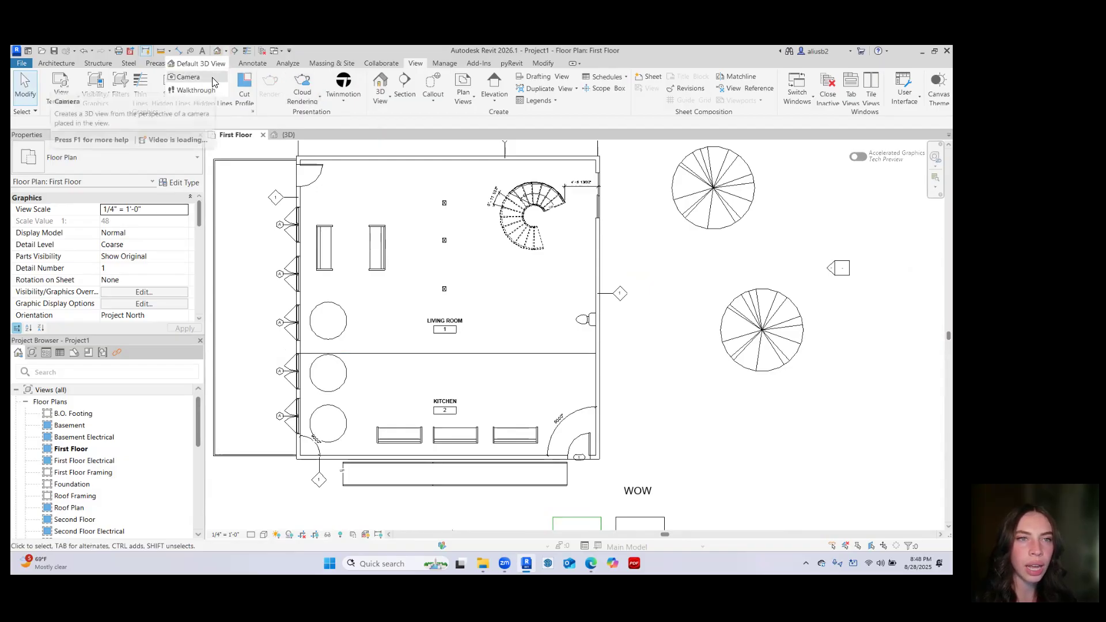
left_click(287, 216)
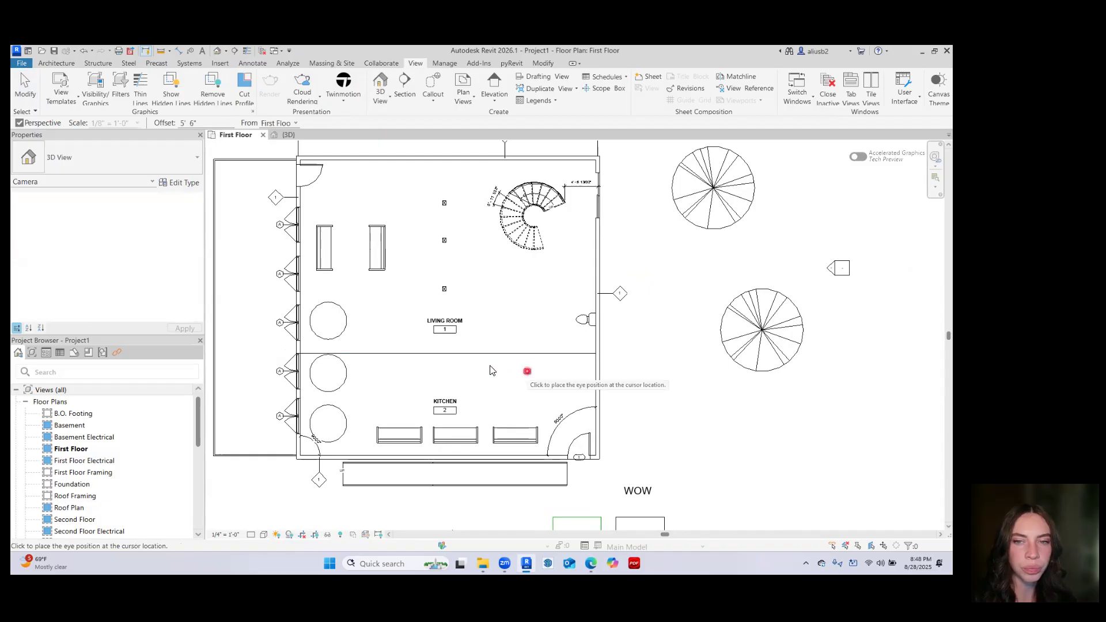
left_click(469, 378)
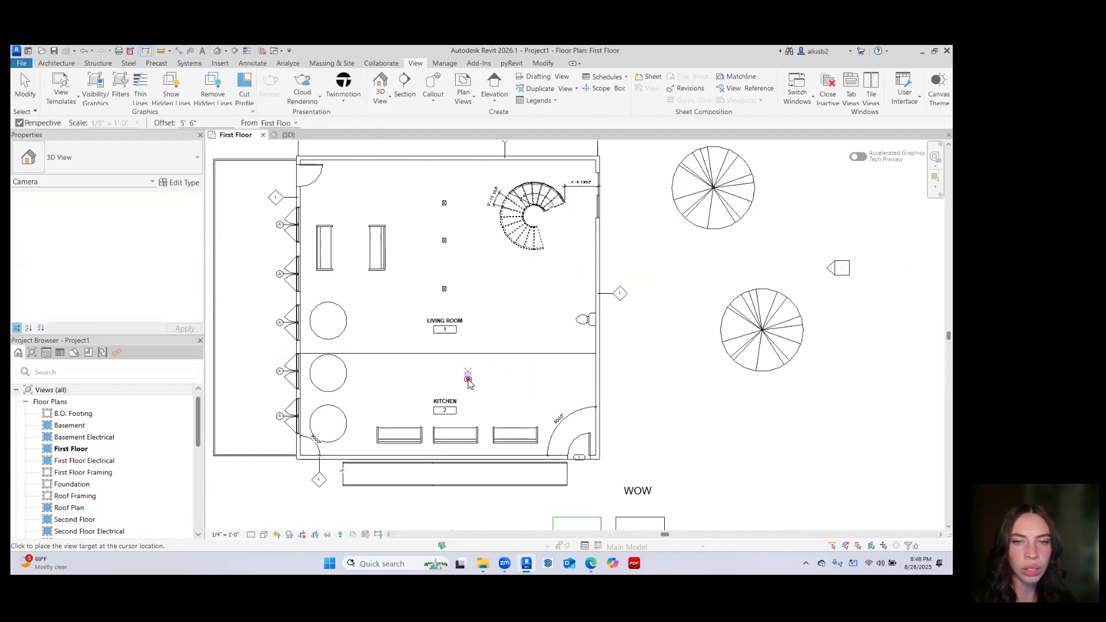
left_click(516, 143)
Enlarge the camera view's crop region on all four sides to show more of the room around the stair
scroll(488, 253, "down", 2)
middle_click_drag(490, 289, 424, 272)
left_click_drag(466, 366, 467, 409)
left_click_drag(584, 298, 635, 300)
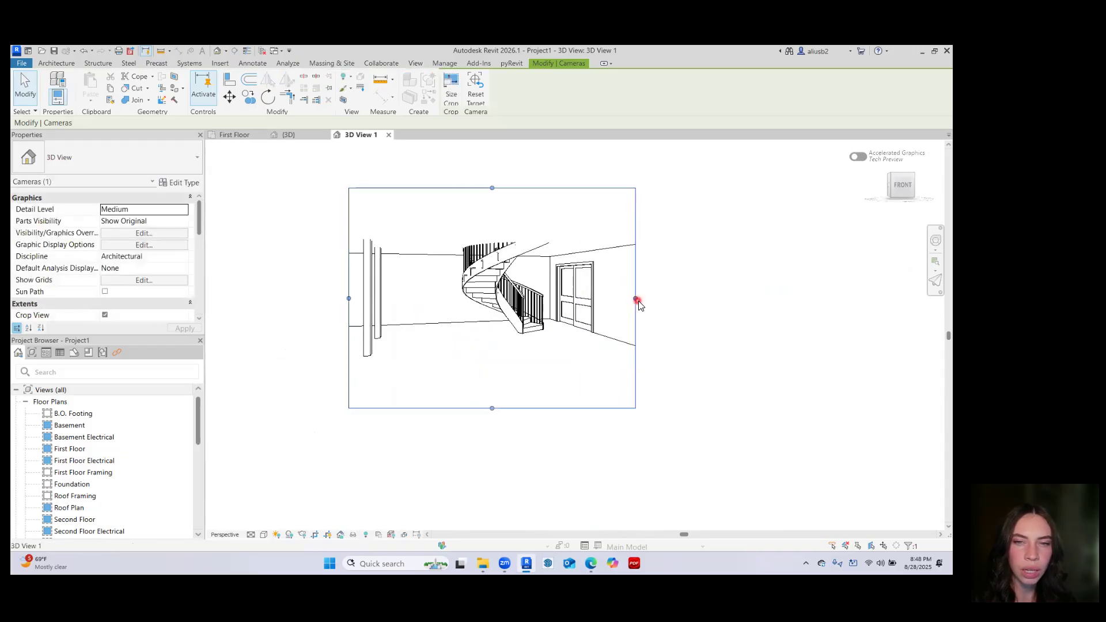
left_click_drag(492, 189, 493, 160)
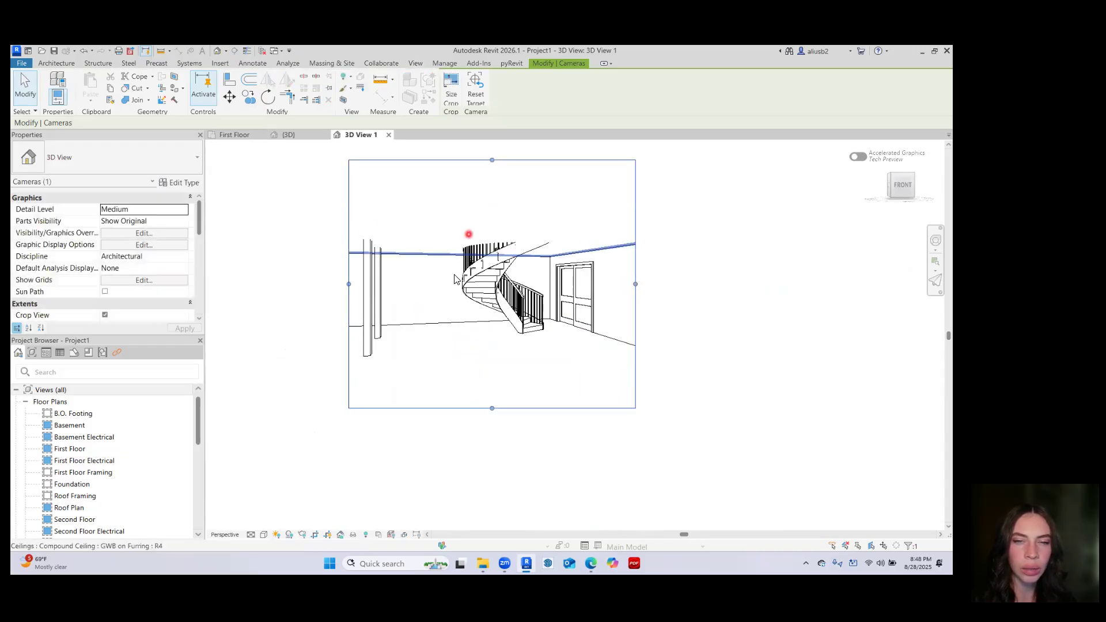
left_click_drag(335, 282, 335, 284)
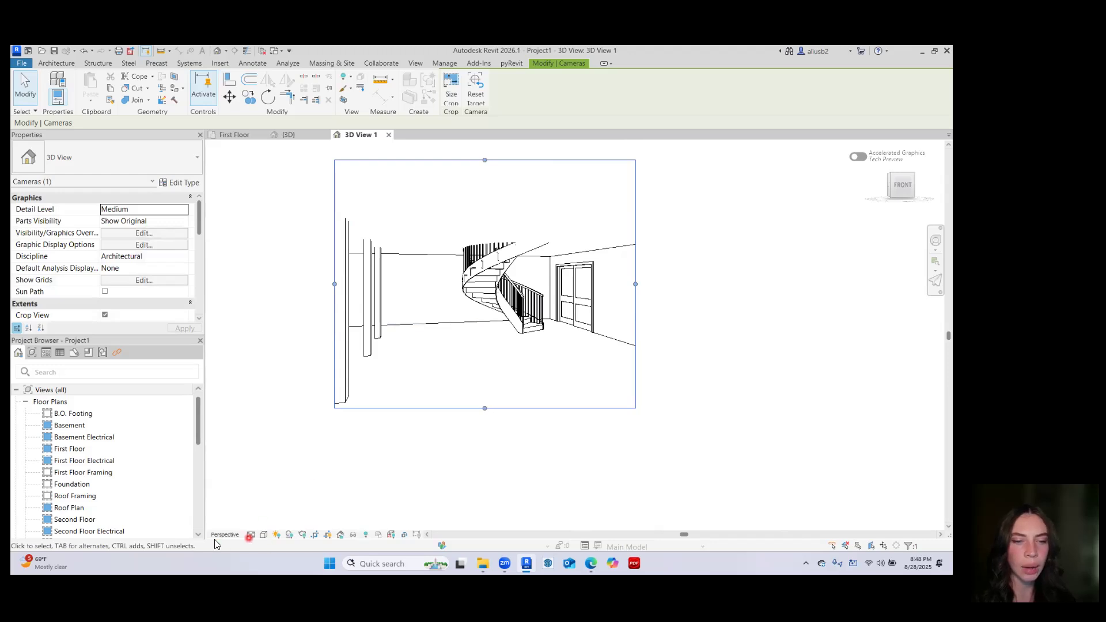
Try the Coarse and Medium detail levels in the camera view, and set the detail level to Fine
left_click(251, 535)
left_click(272, 504)
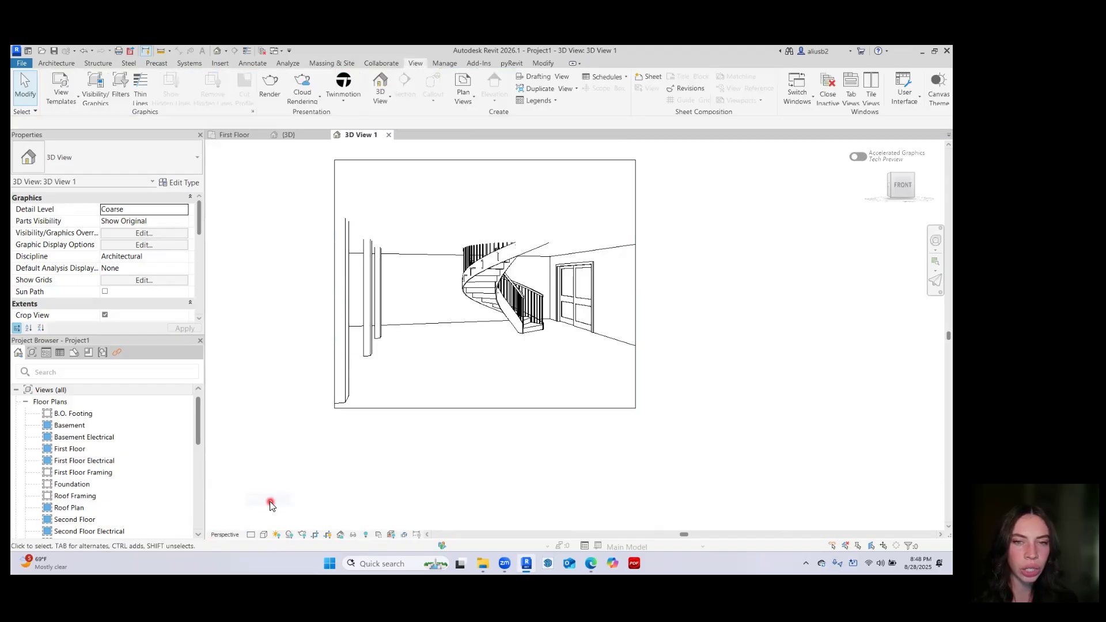
left_click(252, 535)
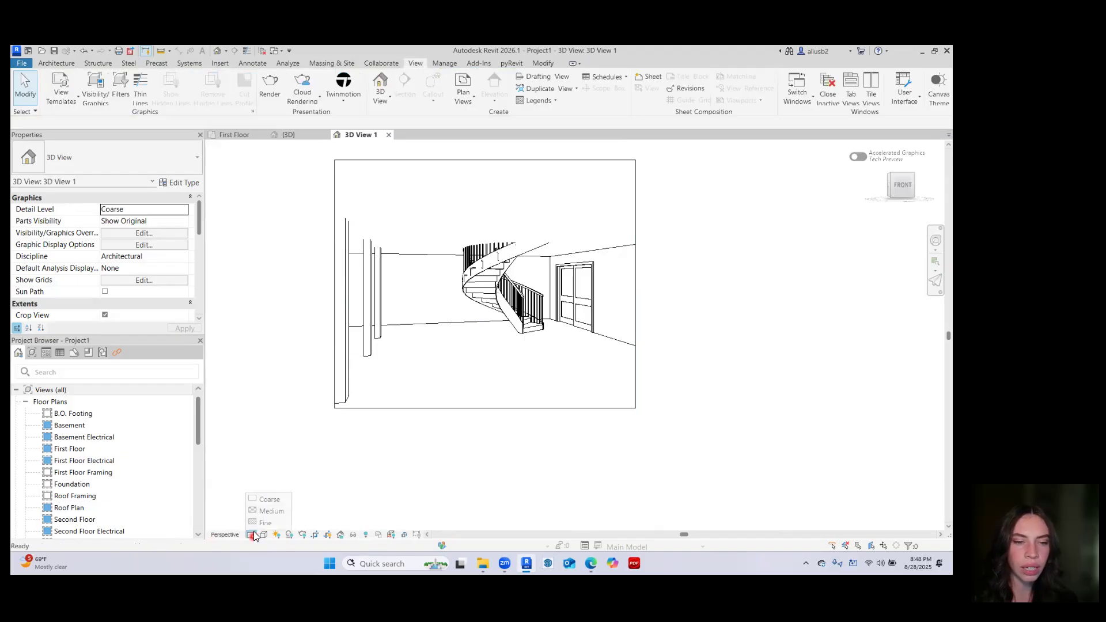
left_click(269, 513)
left_click(251, 536)
left_click(267, 523)
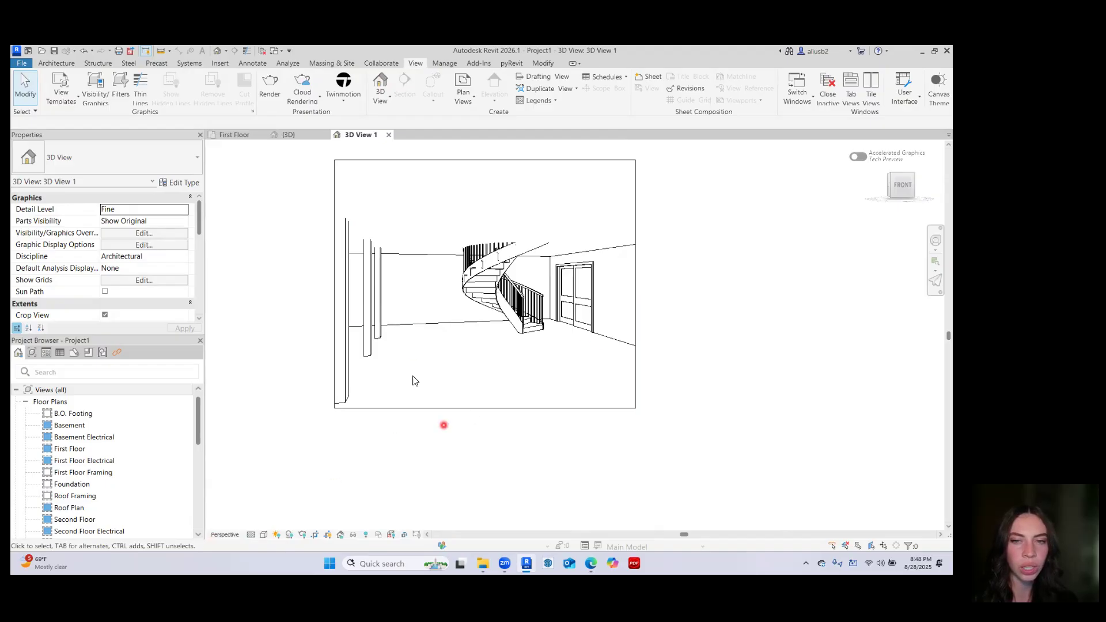
Try the Wireframe, Hidden Line and Shaded visual styles in the camera view, and set it to Consistent Colors
left_click(263, 536)
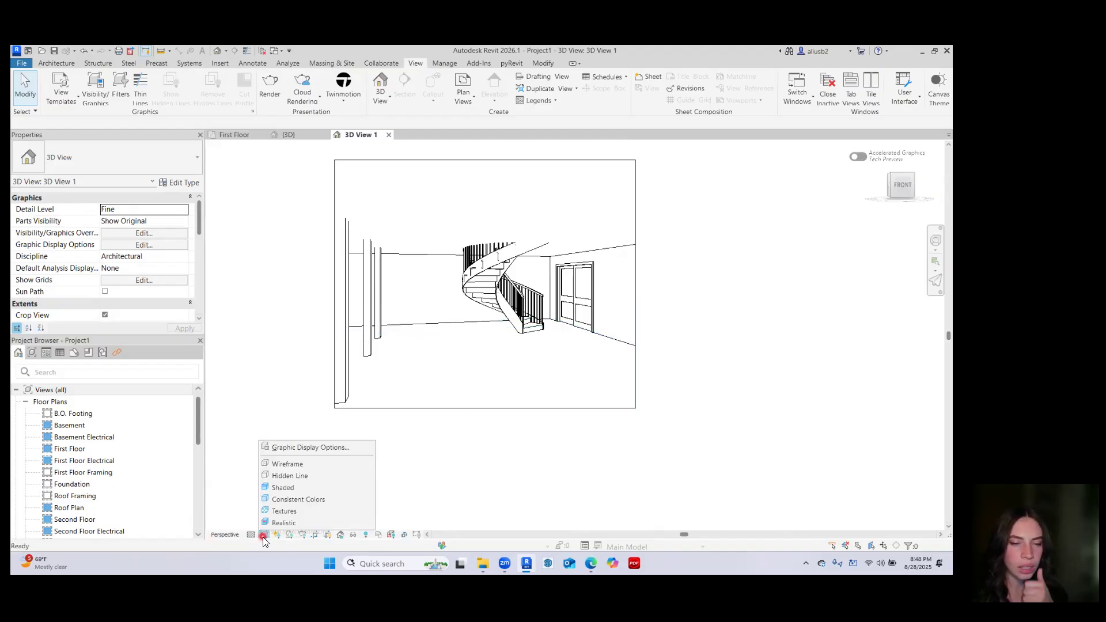
left_click(309, 463)
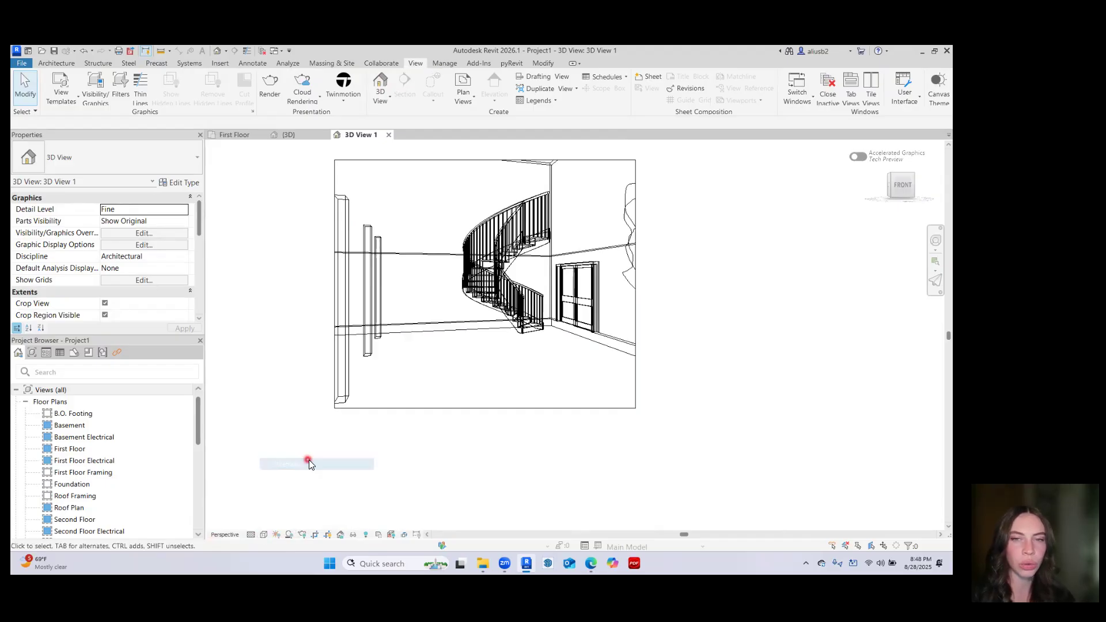
left_click(264, 536)
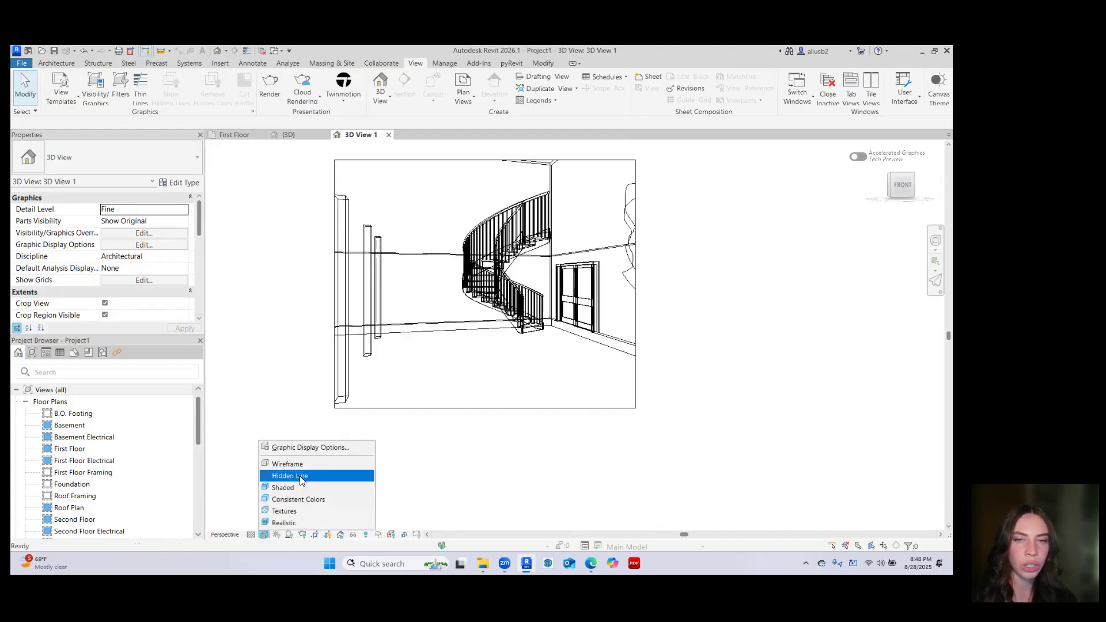
left_click(299, 476)
left_click(263, 536)
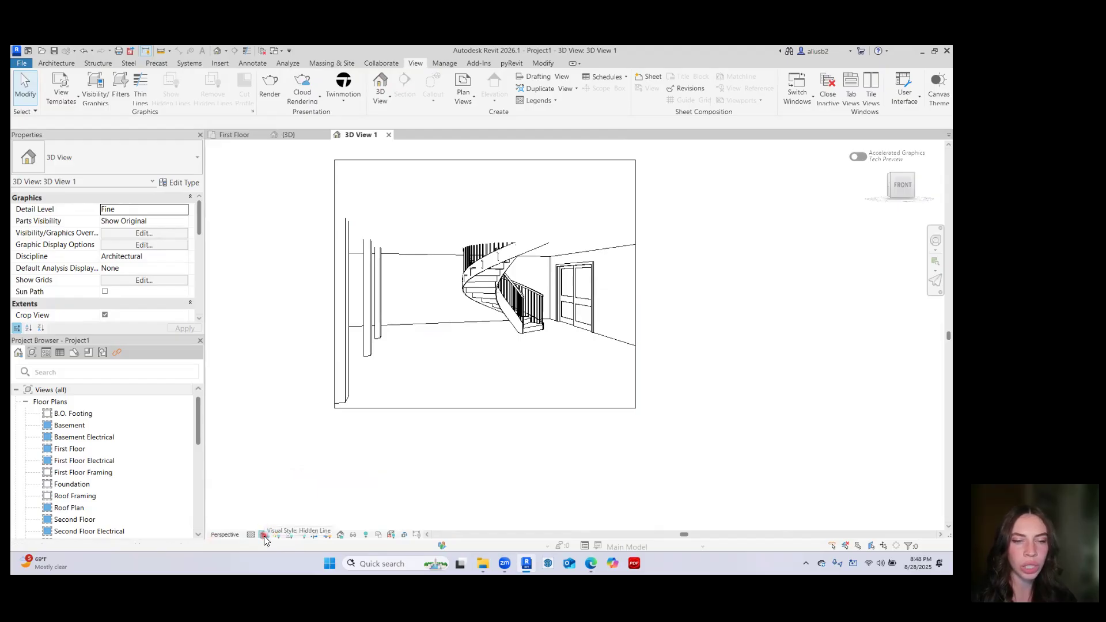
left_click(291, 489)
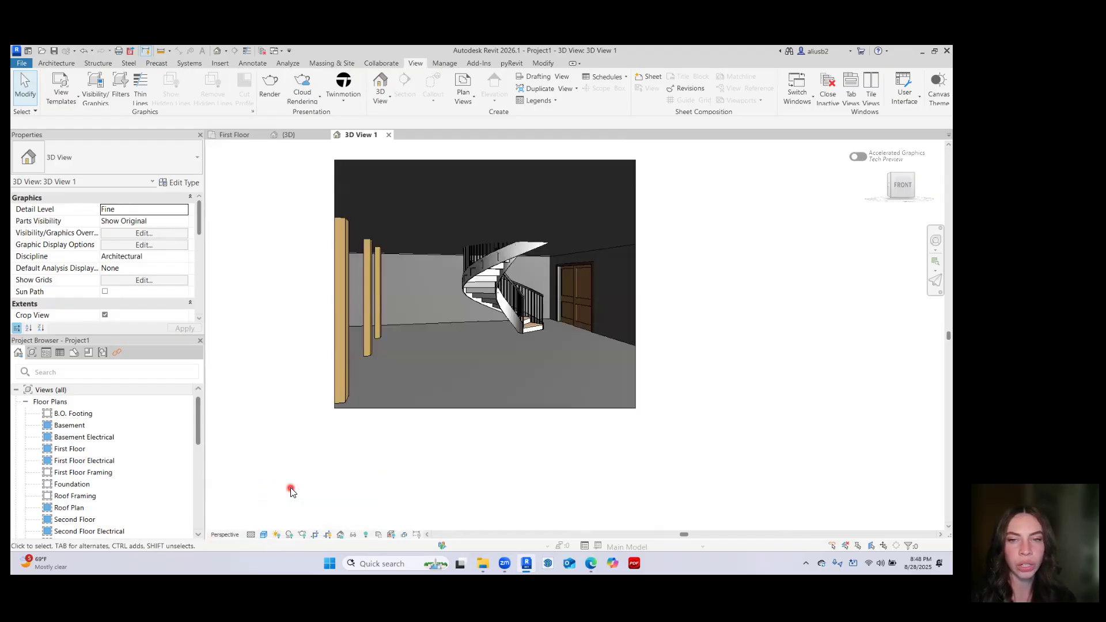
left_click(264, 536)
left_click(293, 500)
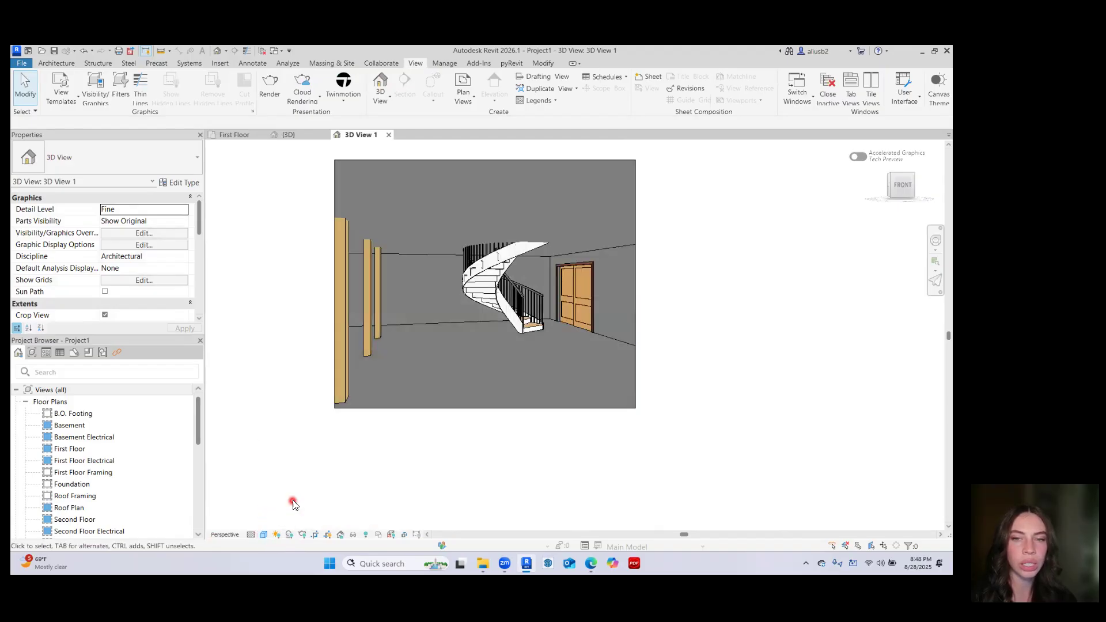
Try the Textures visual style in the camera view, and set the visual style to Realistic
left_click(264, 536)
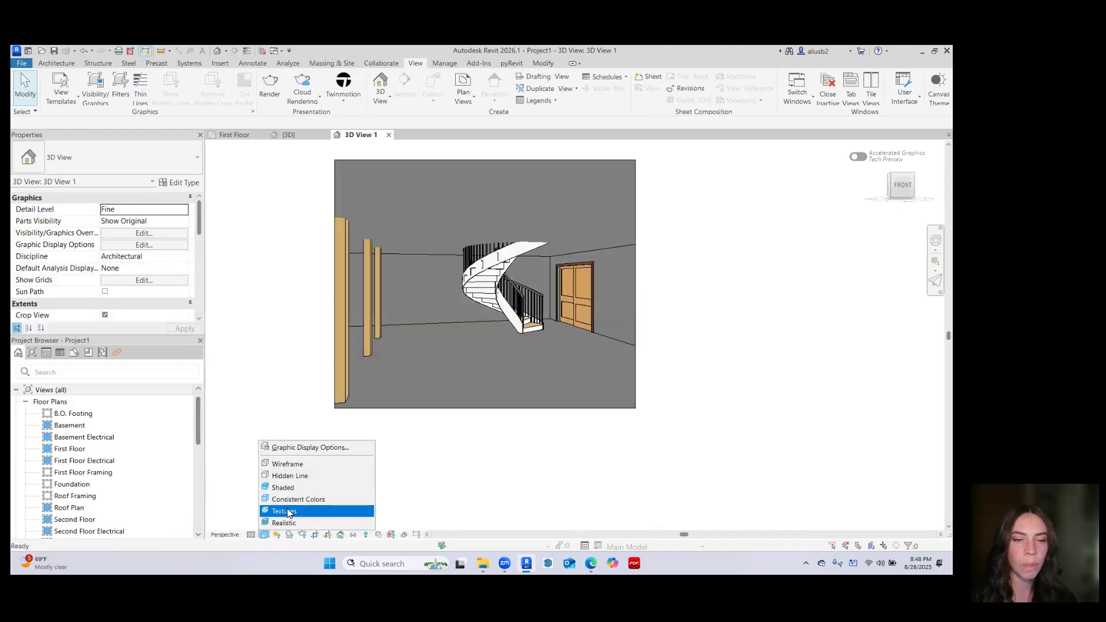
left_click(288, 511)
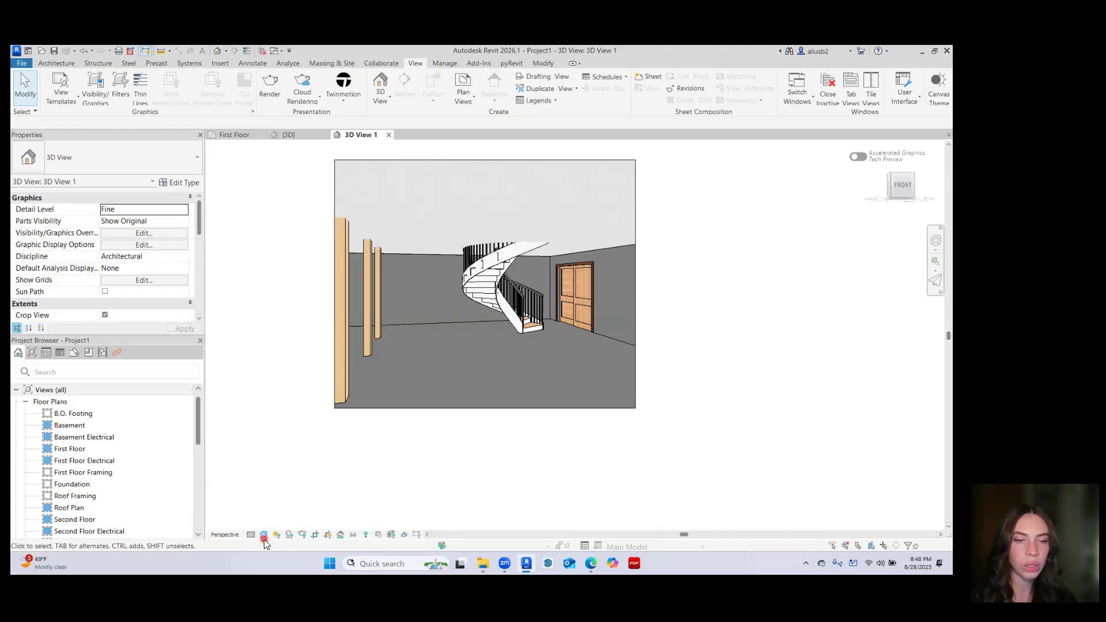
left_click(264, 537)
left_click(287, 521)
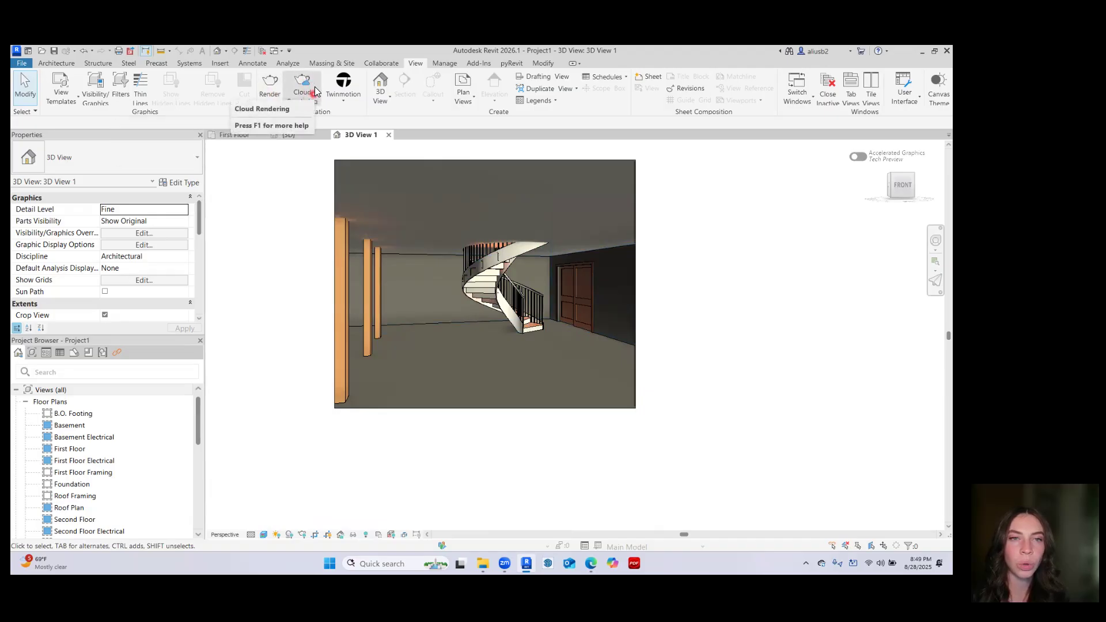
Render the camera view at Draft quality with the Interior: Sun and Artificial lighting scheme
left_click(269, 91)
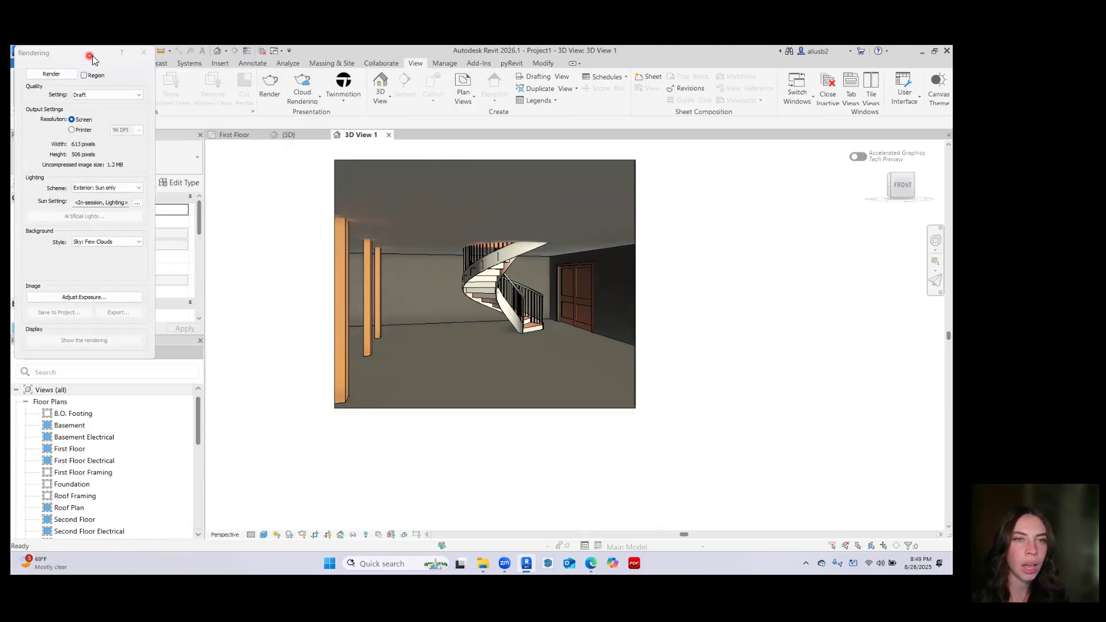
left_click_drag(92, 60, 205, 114)
left_click(237, 242)
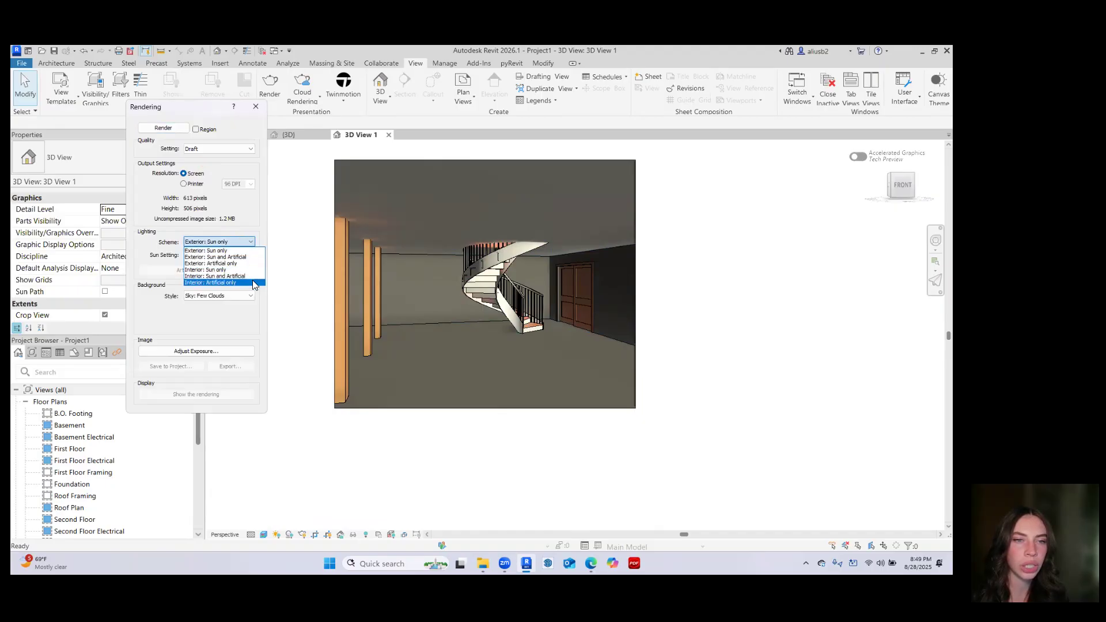
left_click(248, 276)
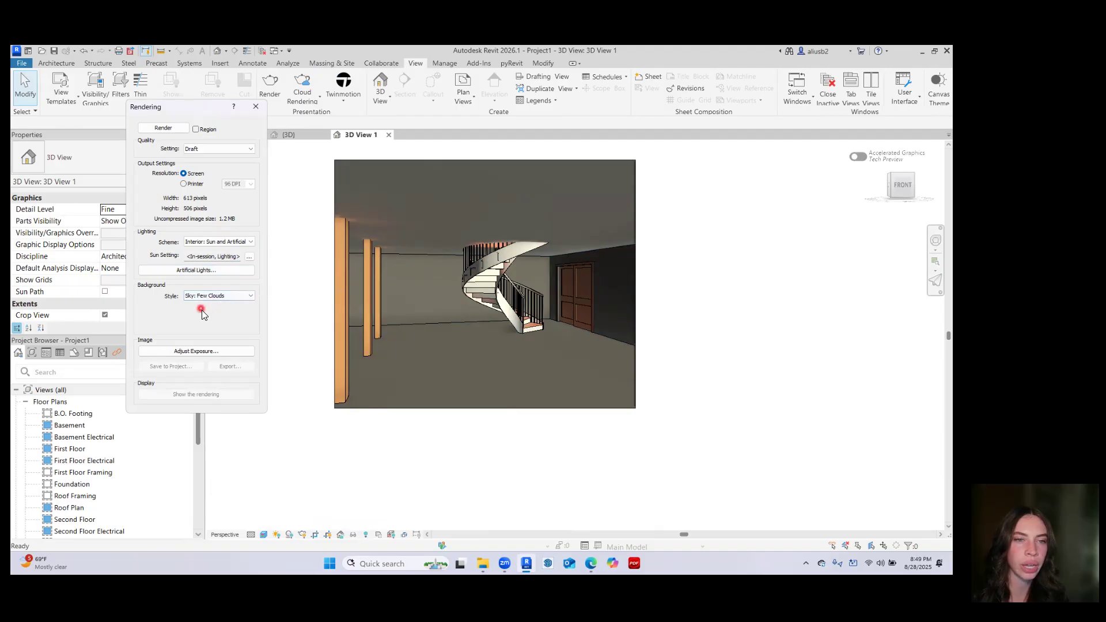
left_click(178, 131)
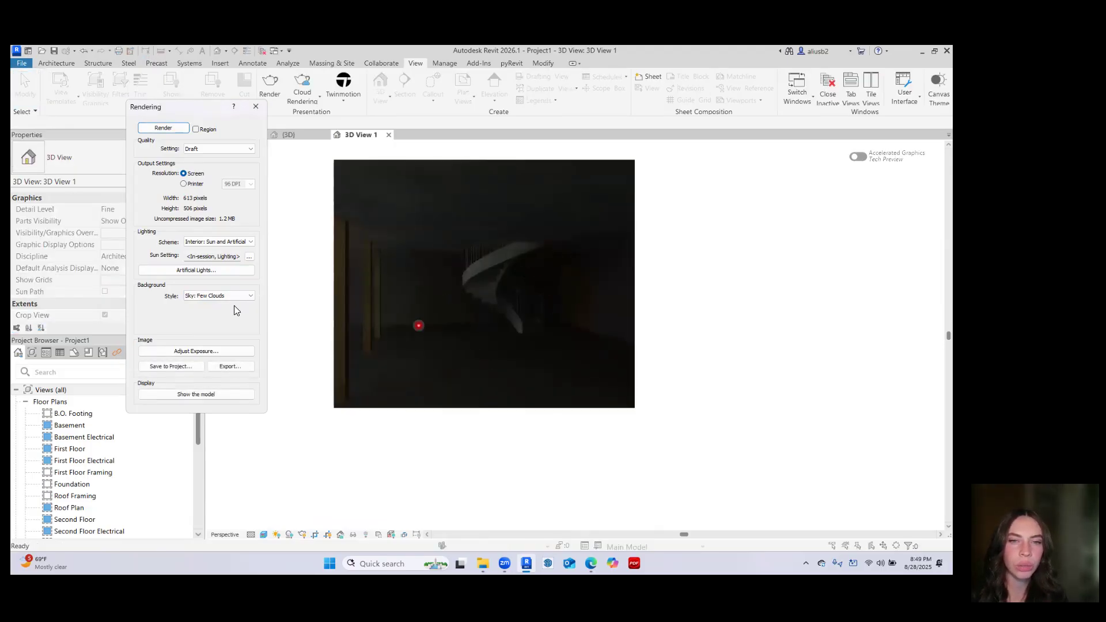
Brighten the rendered image by setting its exposure value to 4.72, and close the rendering settings
left_click(237, 352)
left_click_drag(228, 194, 211, 197)
left_click(269, 327)
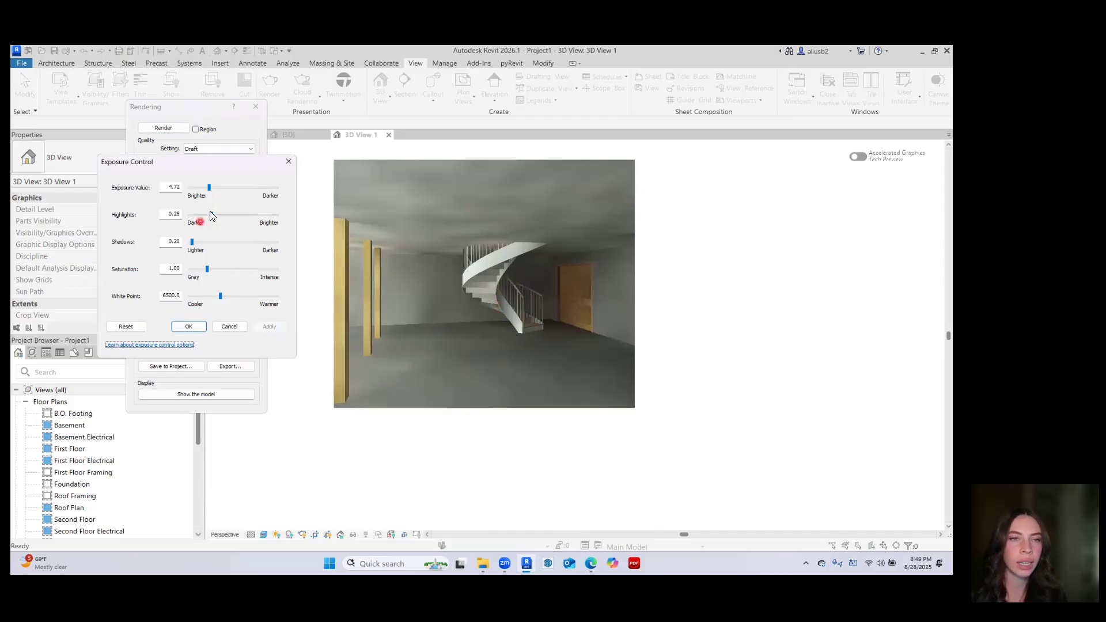
left_click(188, 327)
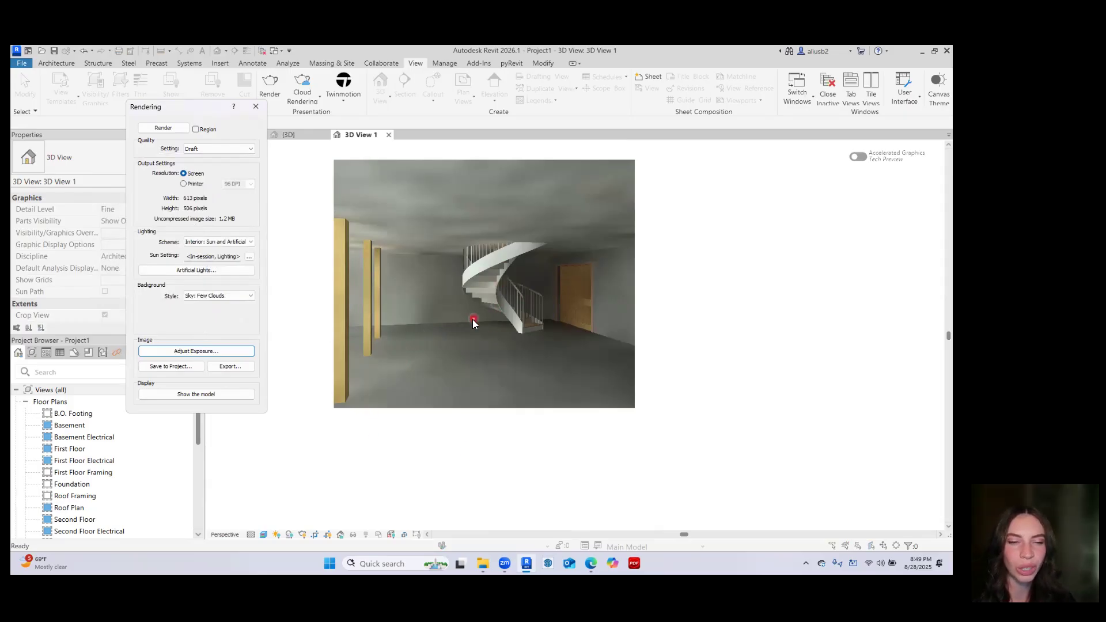
left_click(257, 107)
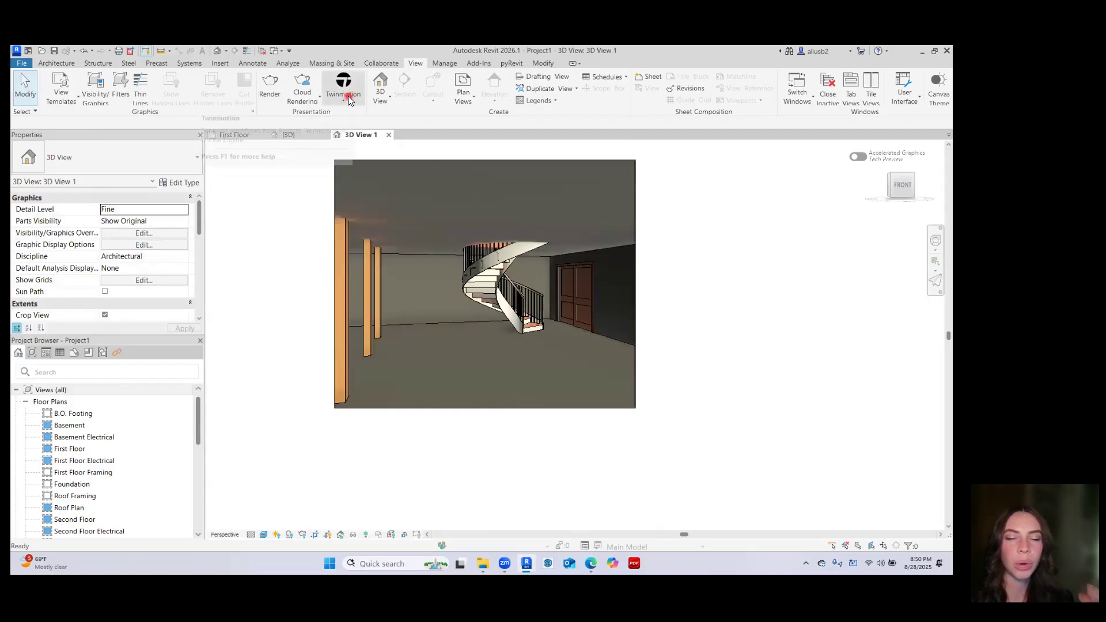
Save the project
left_click(385, 85)
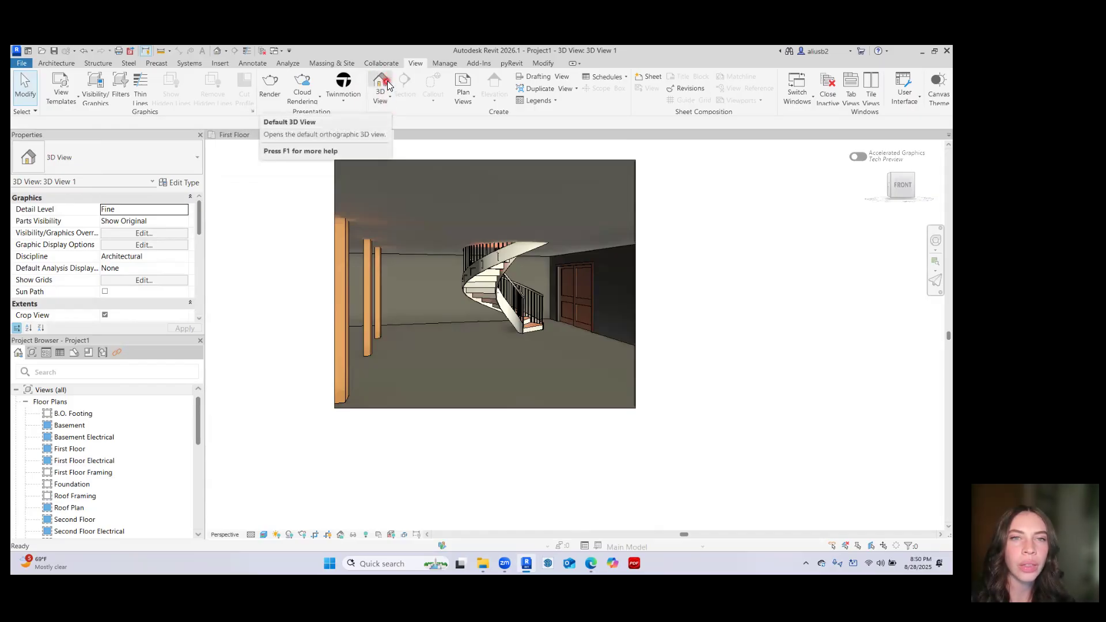
left_click(443, 278)
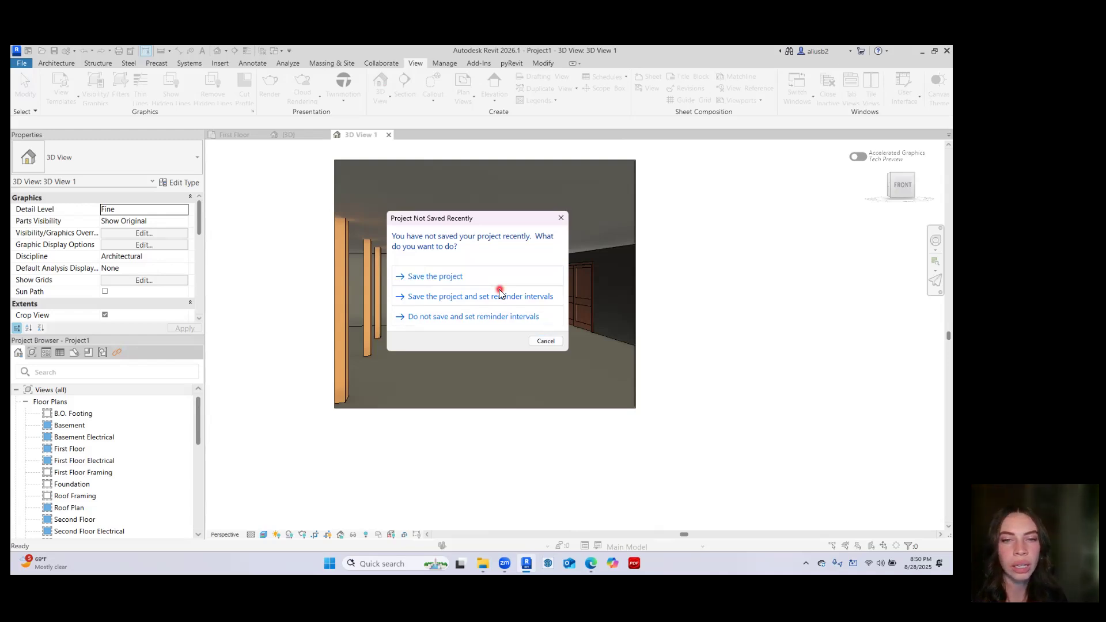
left_click(425, 280)
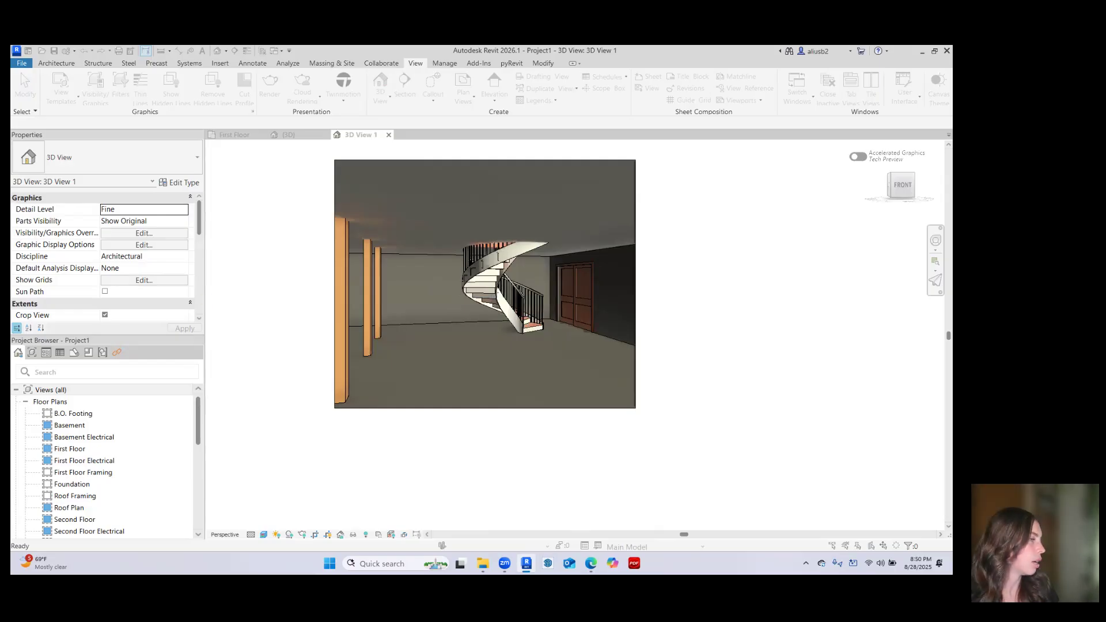
Switch to the default 3D view of the hotel building and dismiss the screen overlay
left_click(289, 135)
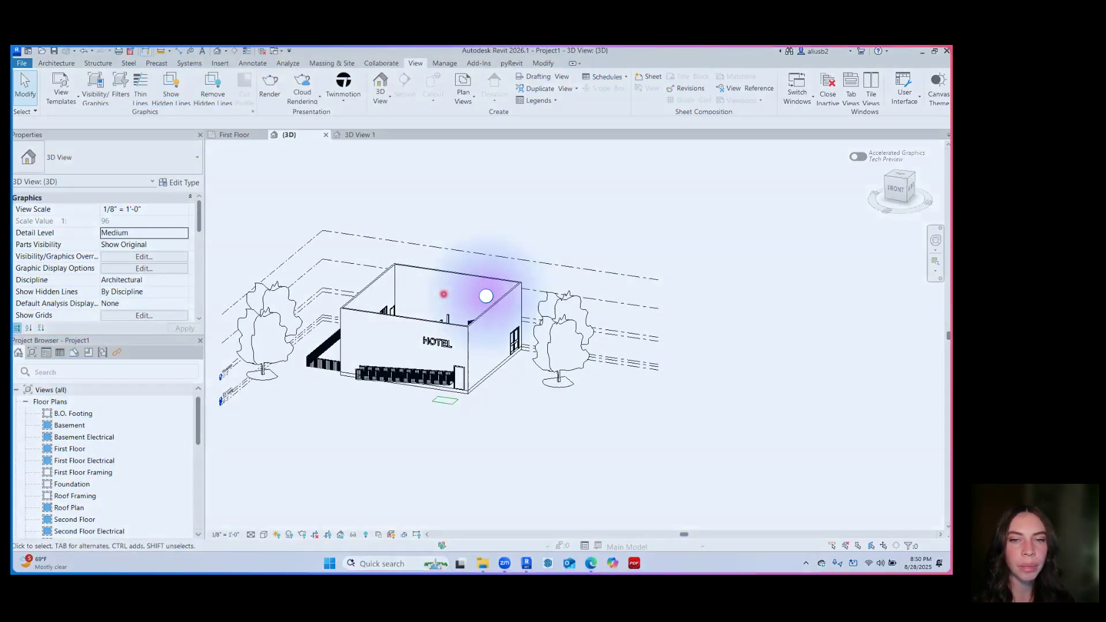
left_click(418, 311)
left_click(521, 486)
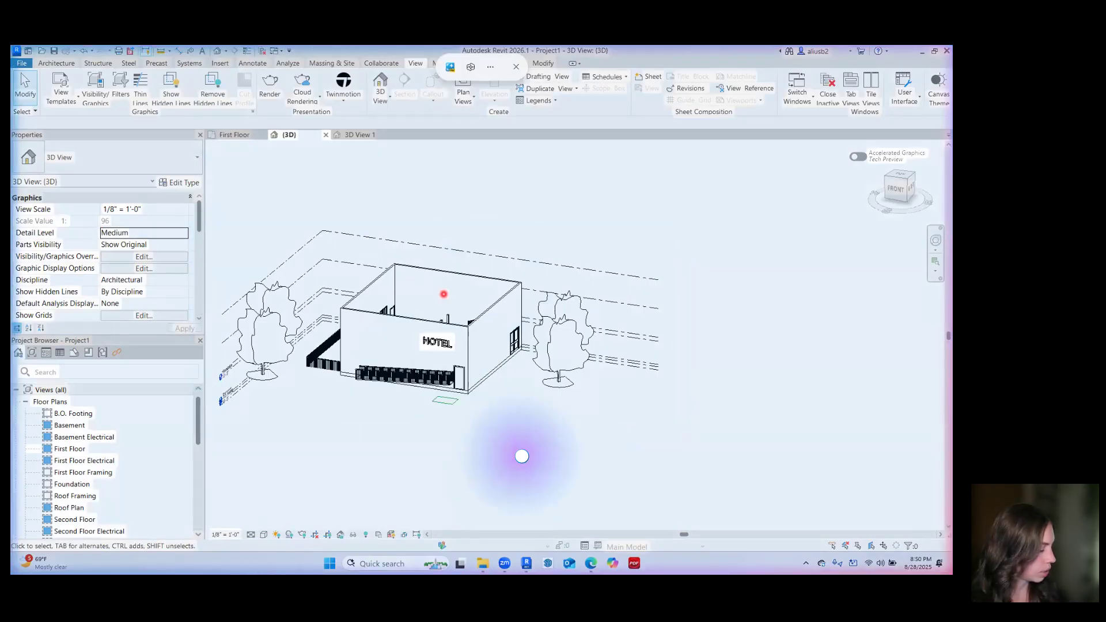
key("Escape")
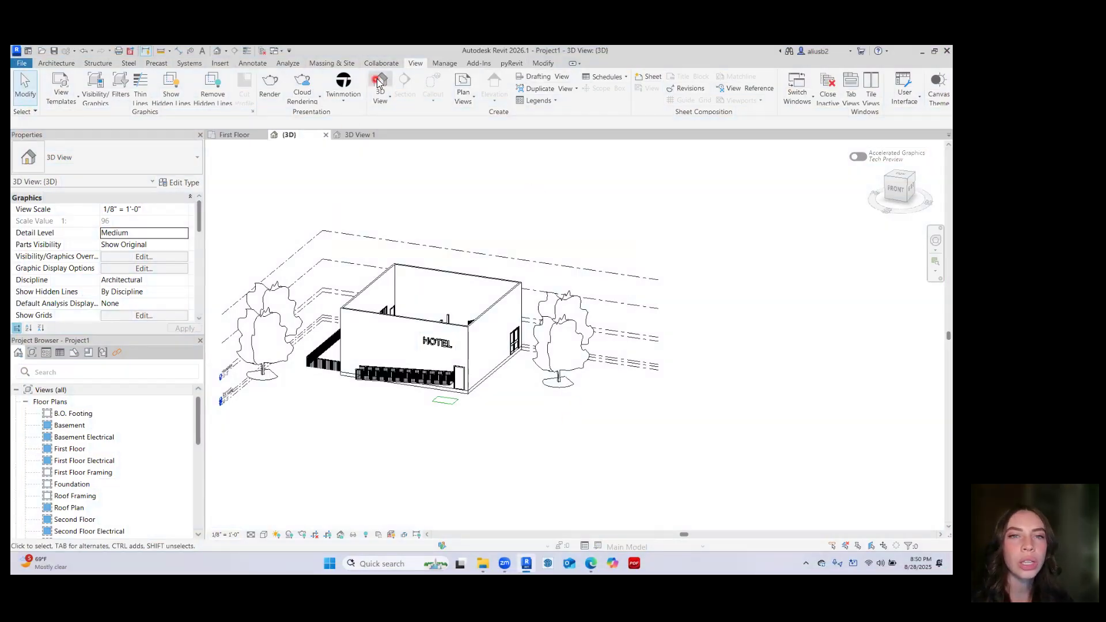
Review the available 3D view types, and compare the First Floor plan with the default 3D view seen from higher above
left_click(390, 92)
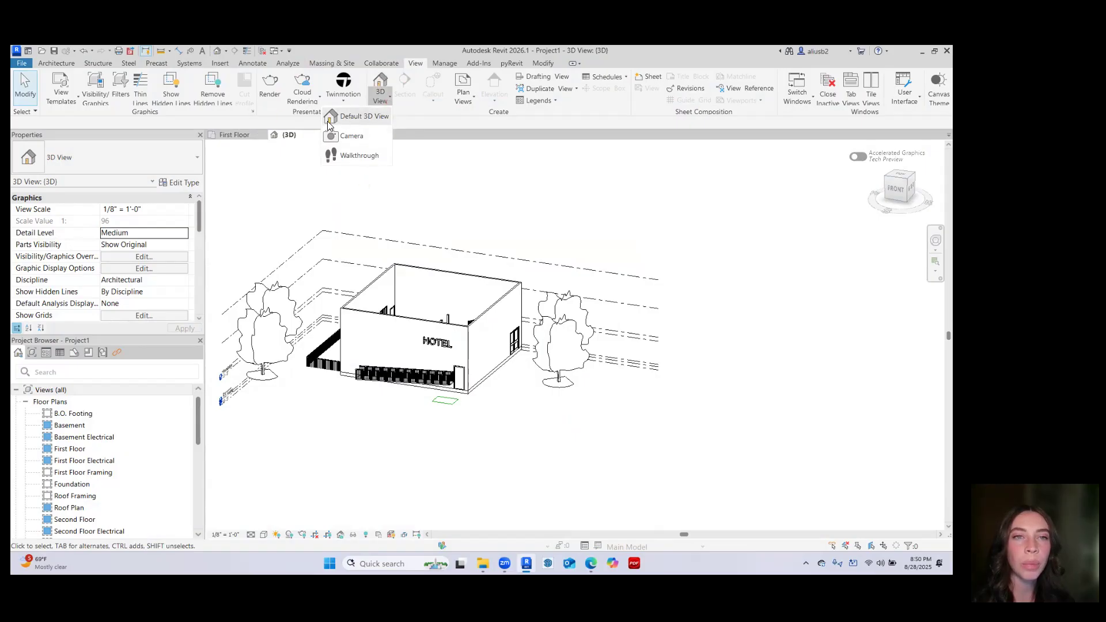
left_click(236, 135)
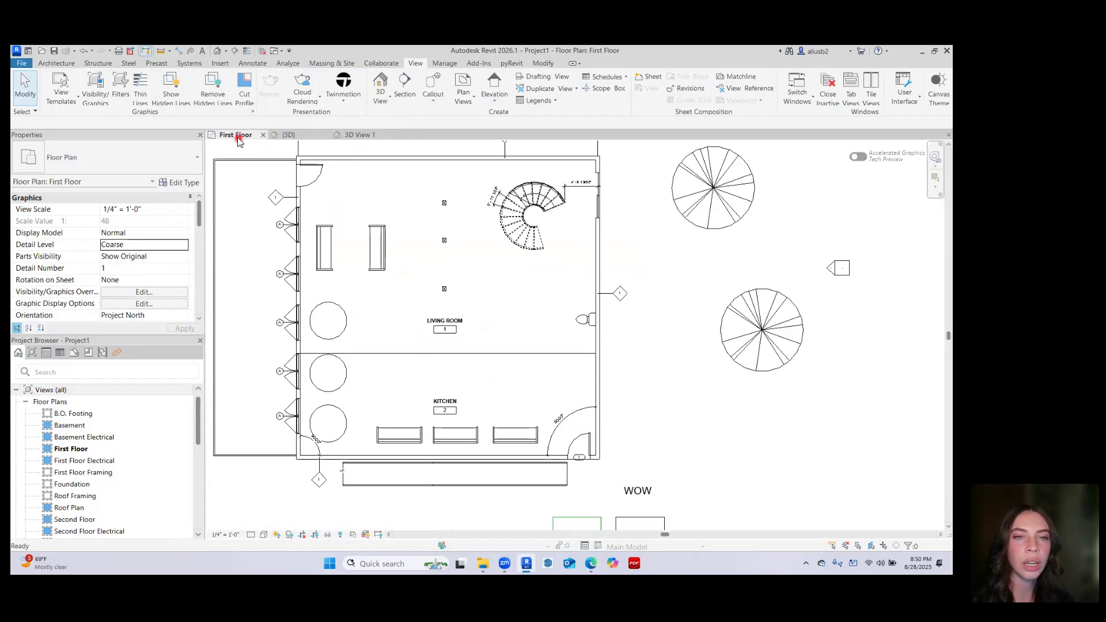
left_click(306, 139)
middle_click_drag(383, 407, 370, 467, "shift")
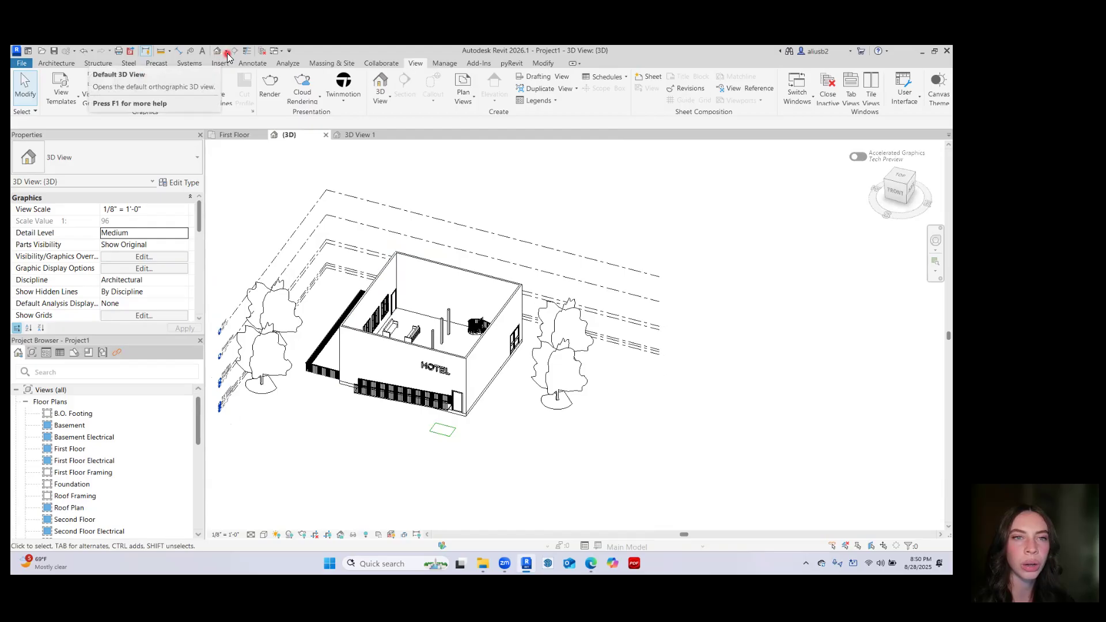
Compare the camera view with the First Floor plan and look over the default 3D, camera and walkthrough view options
left_click(368, 136)
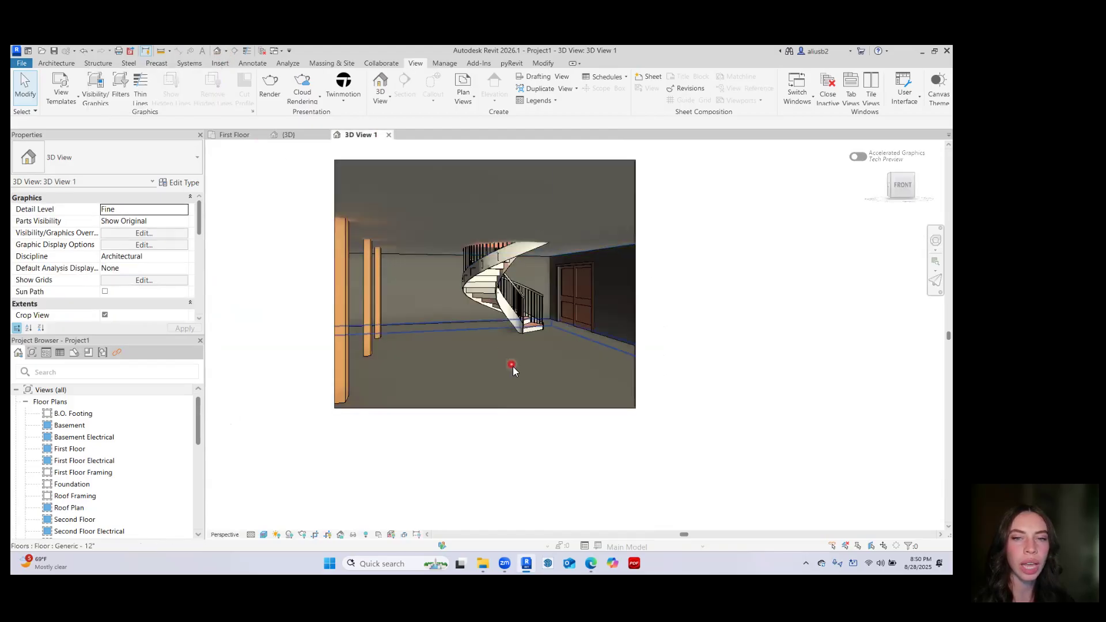
left_click(226, 51)
left_click(243, 137)
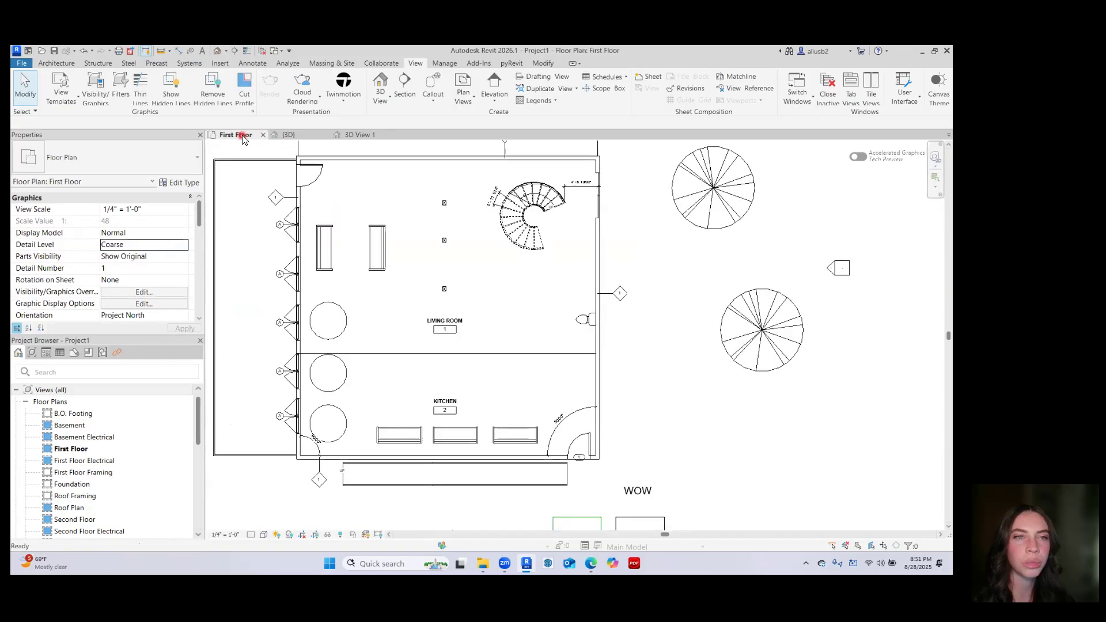
left_click(227, 52)
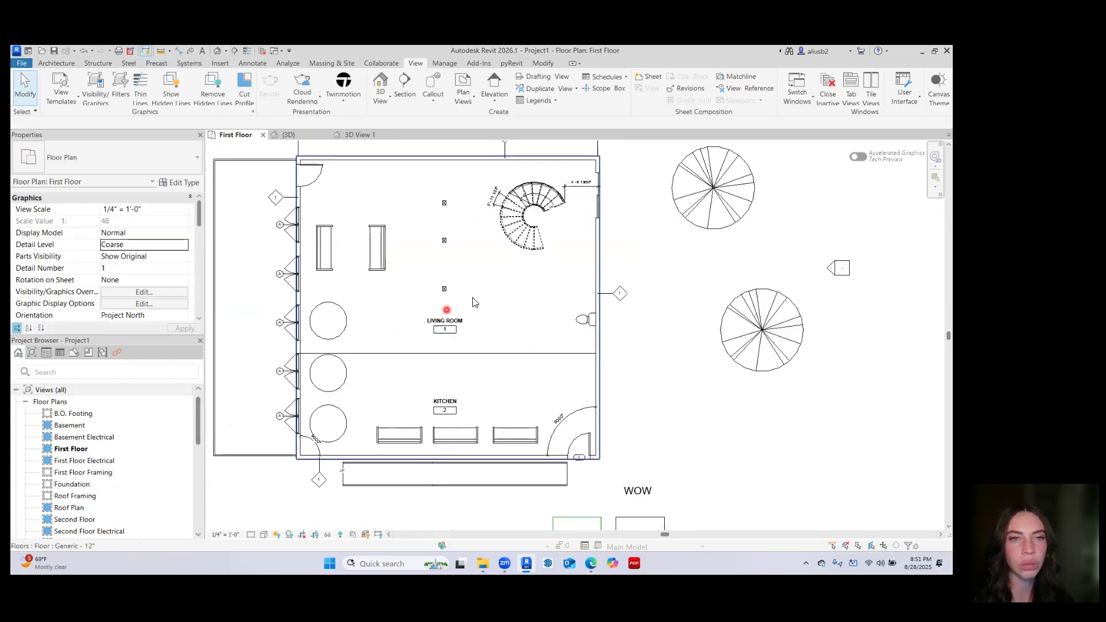
left_click(356, 138)
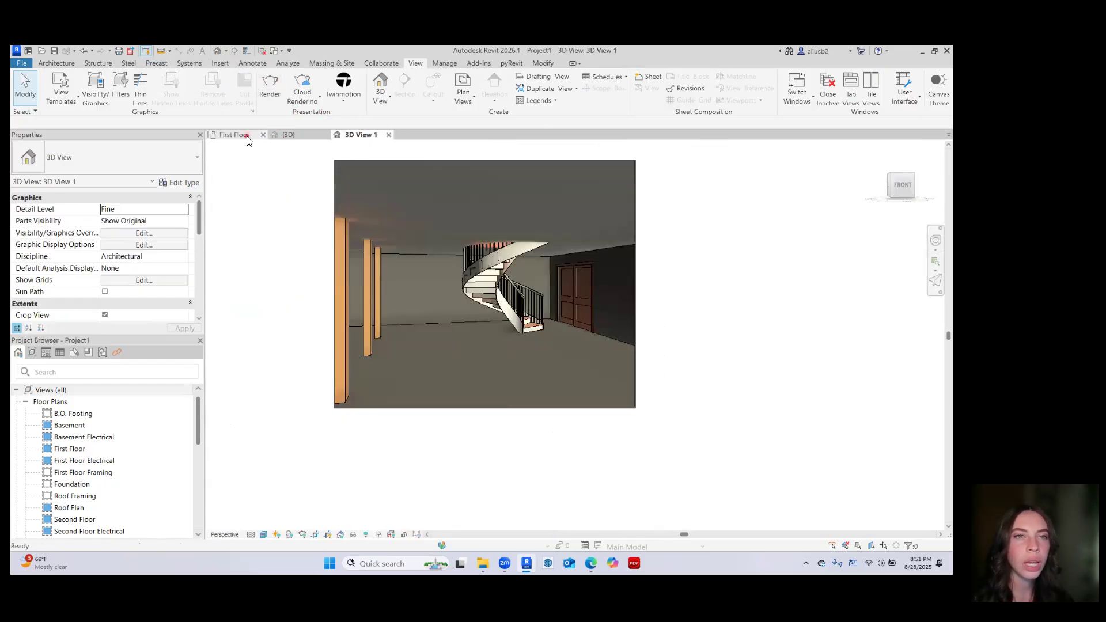
left_click(242, 135)
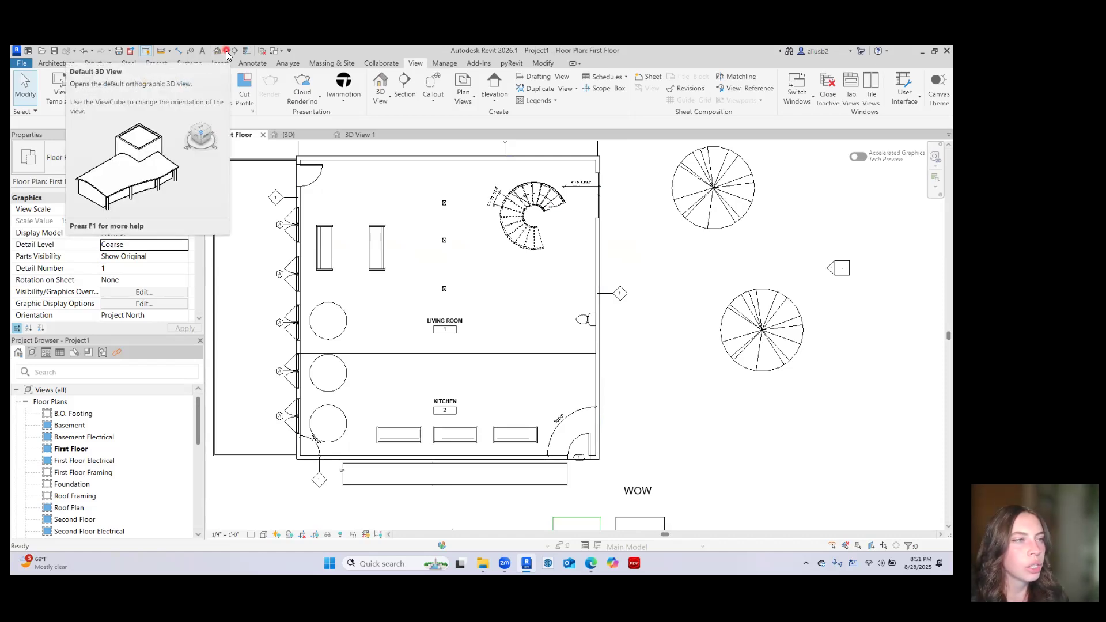
left_click(382, 96)
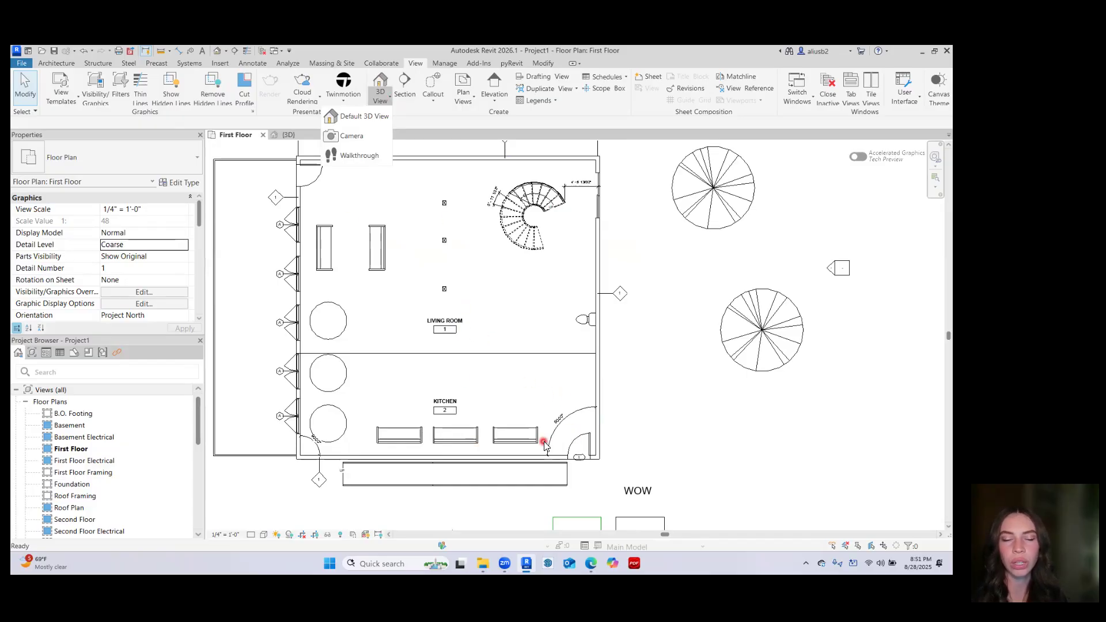
left_click(518, 164)
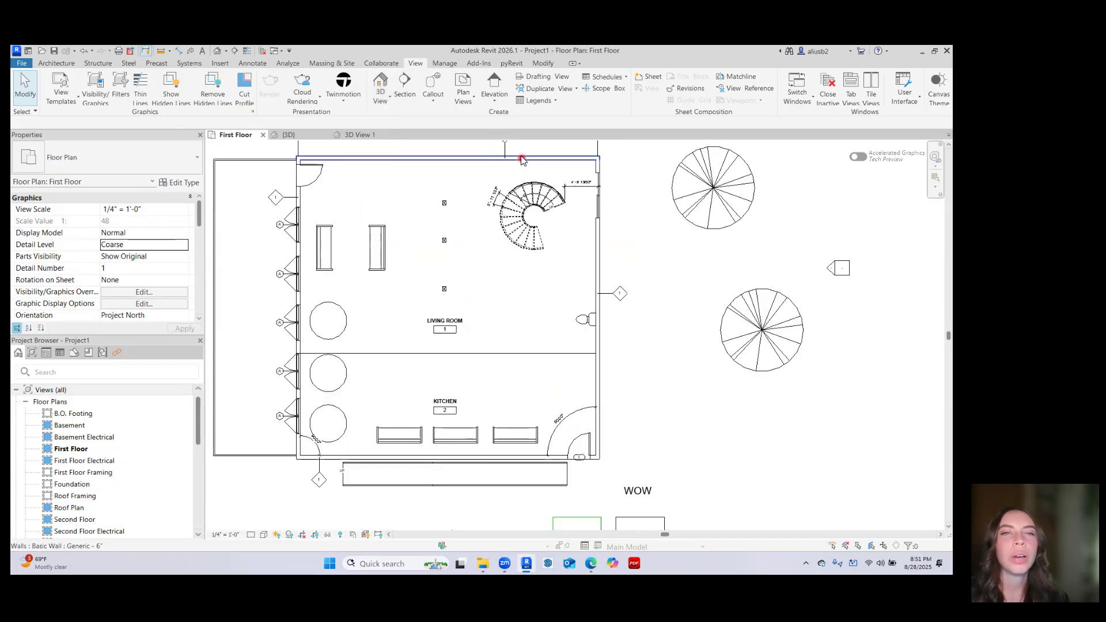
Draw a horizontal building section across the First Floor plan just above the Living Room tag, extending beyond both side walls
left_click(406, 85)
left_click(234, 300)
left_click(663, 301)
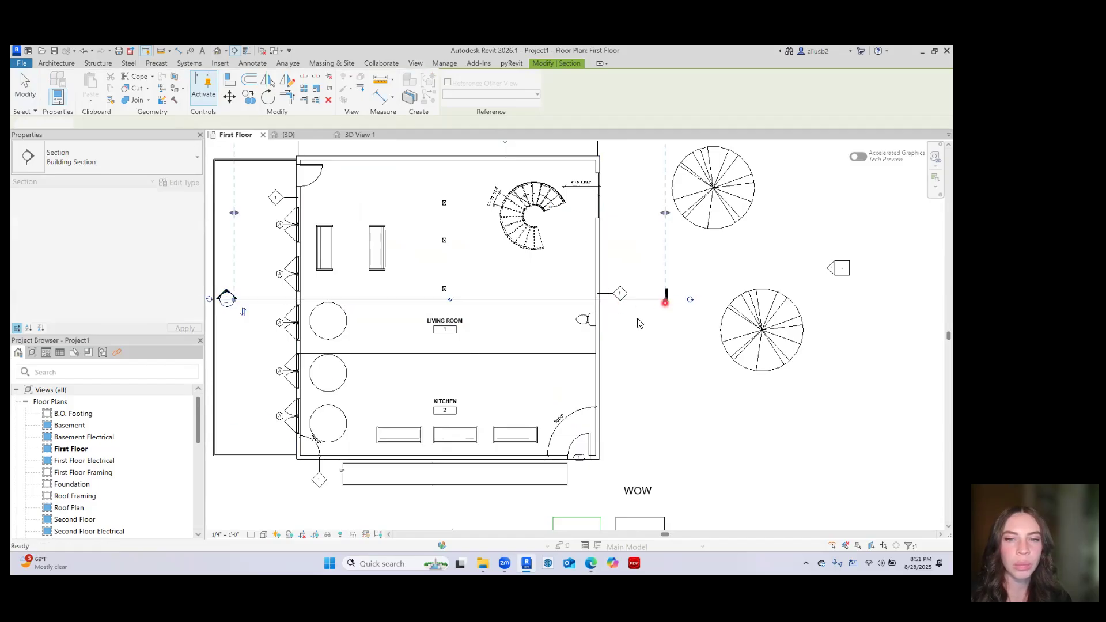
key("Escape")
key("Escape")
Open the new section view from its section head and examine the cut through the levels and spiral stair
middle_click_drag(230, 303, 338, 306)
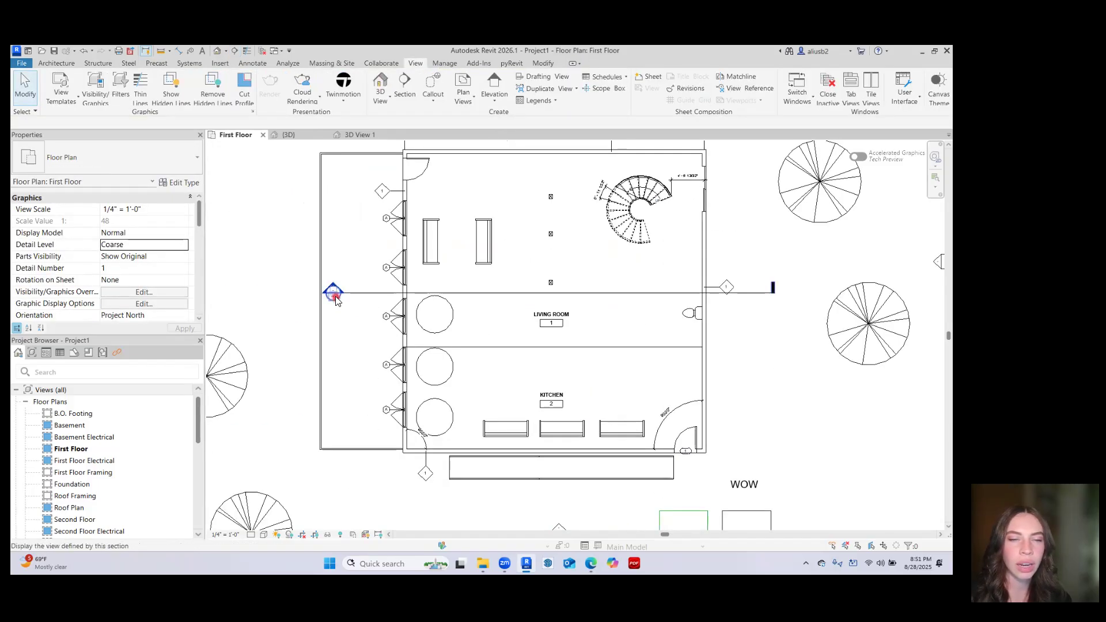
double_click(333, 291)
middle_click_drag(565, 455, 495, 382)
scroll(494, 382, "down", 1)
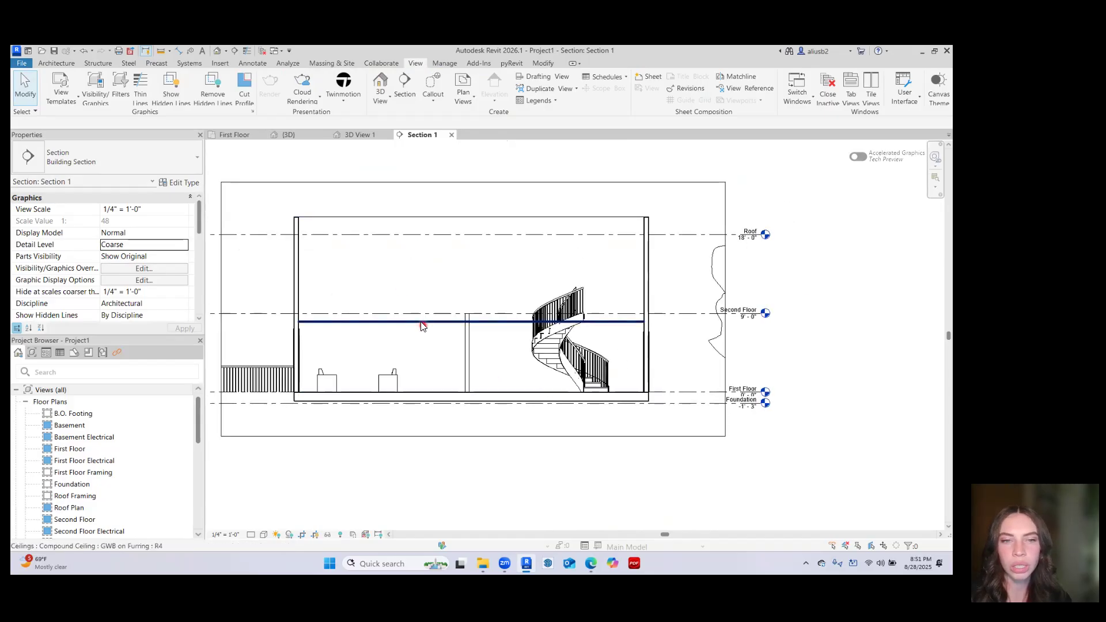
scroll(422, 322, "up", 1)
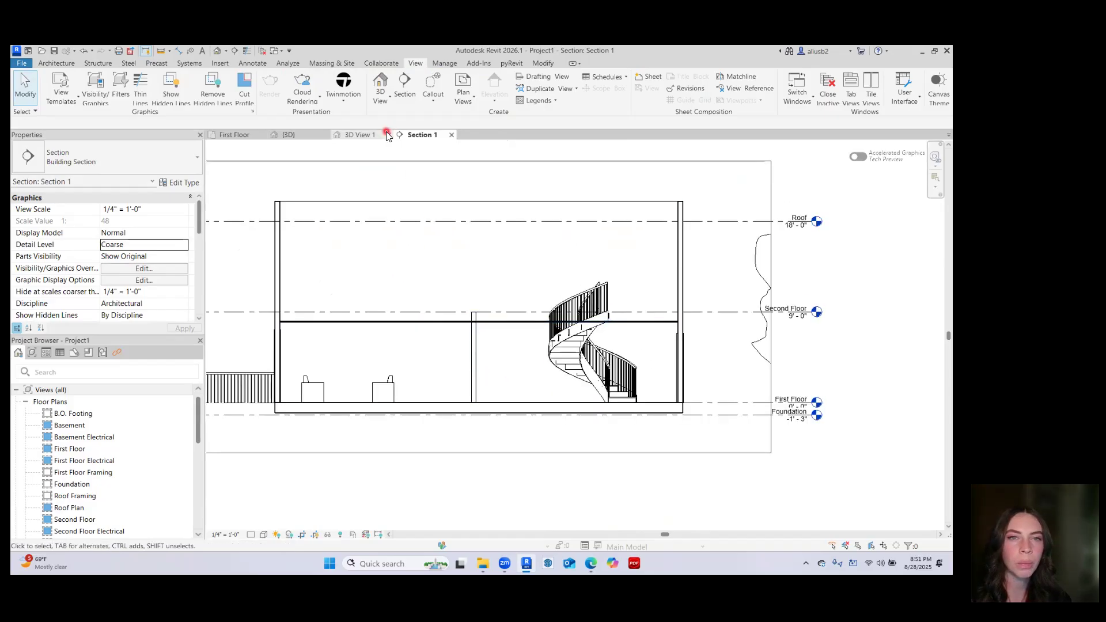
Draw a rectangular callout around the Kitchen in the First Floor plan, enclosing its sofas and the corner door
left_click(248, 136)
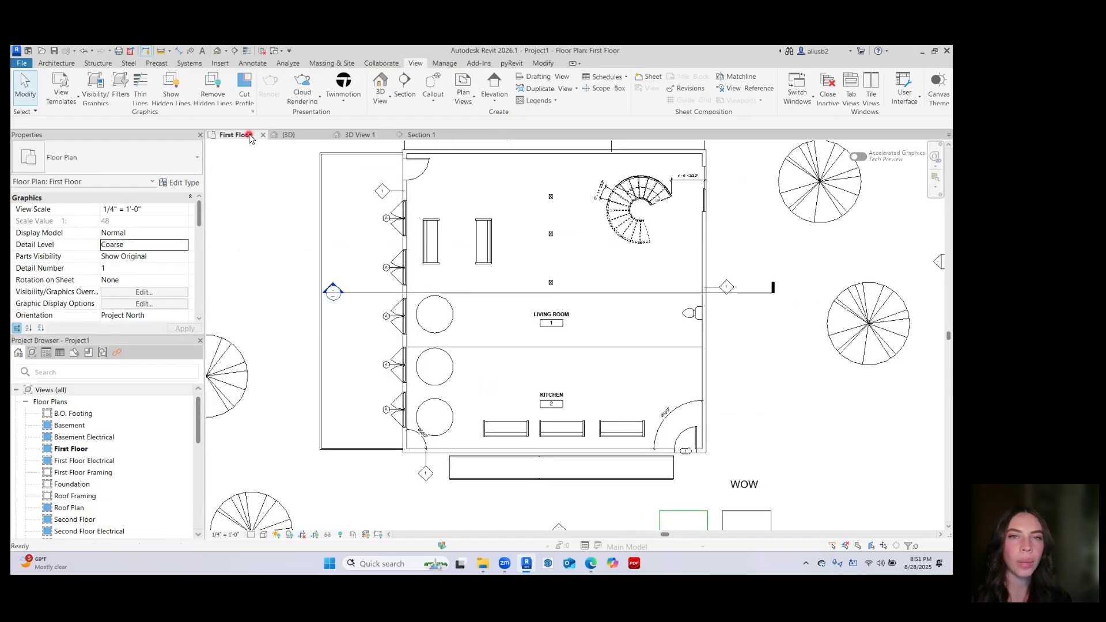
left_click(434, 85)
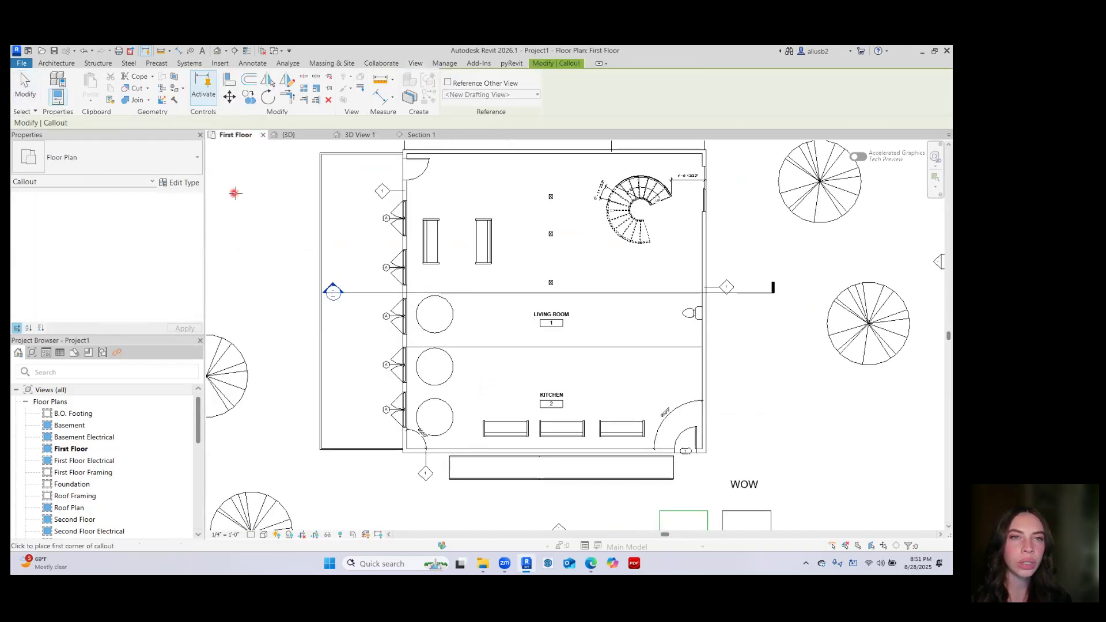
left_click(416, 64)
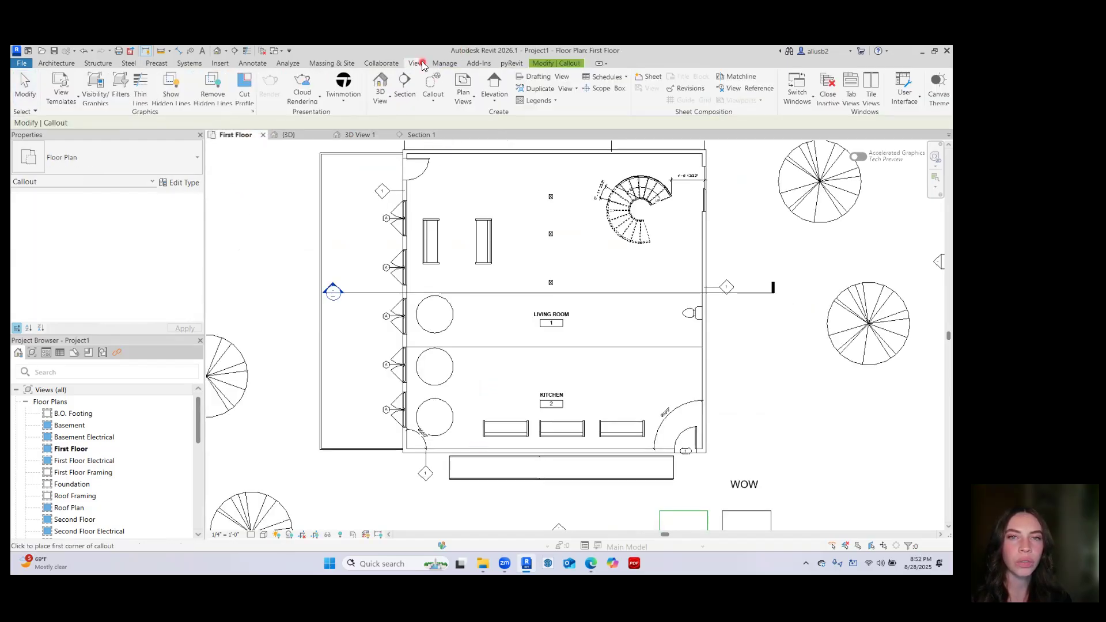
left_click(433, 102)
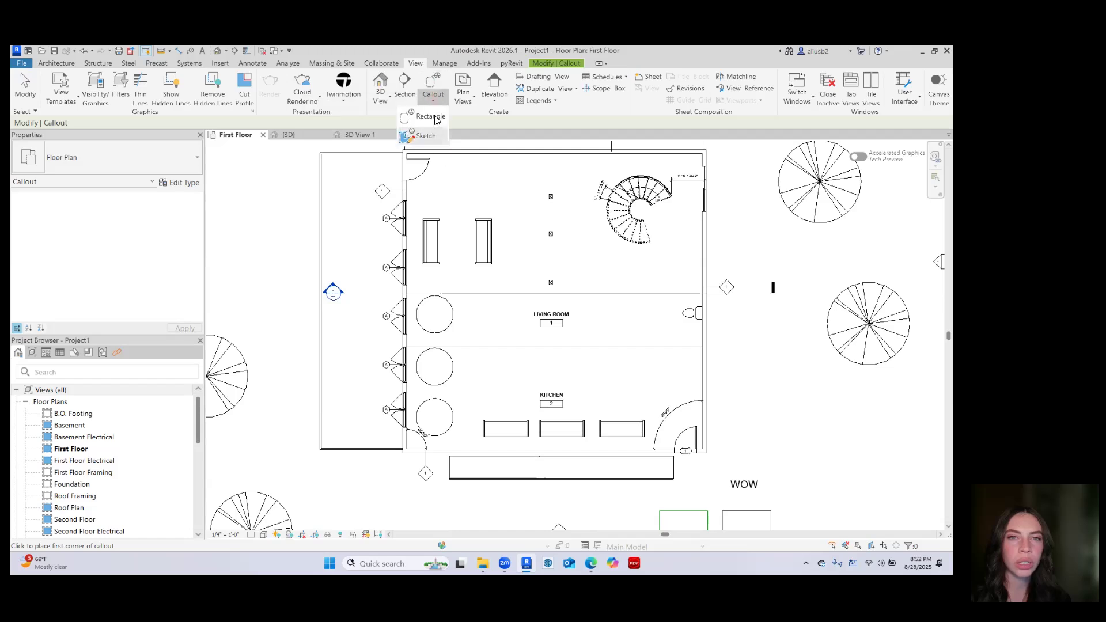
left_click(436, 118)
middle_click_drag(474, 389, 409, 366)
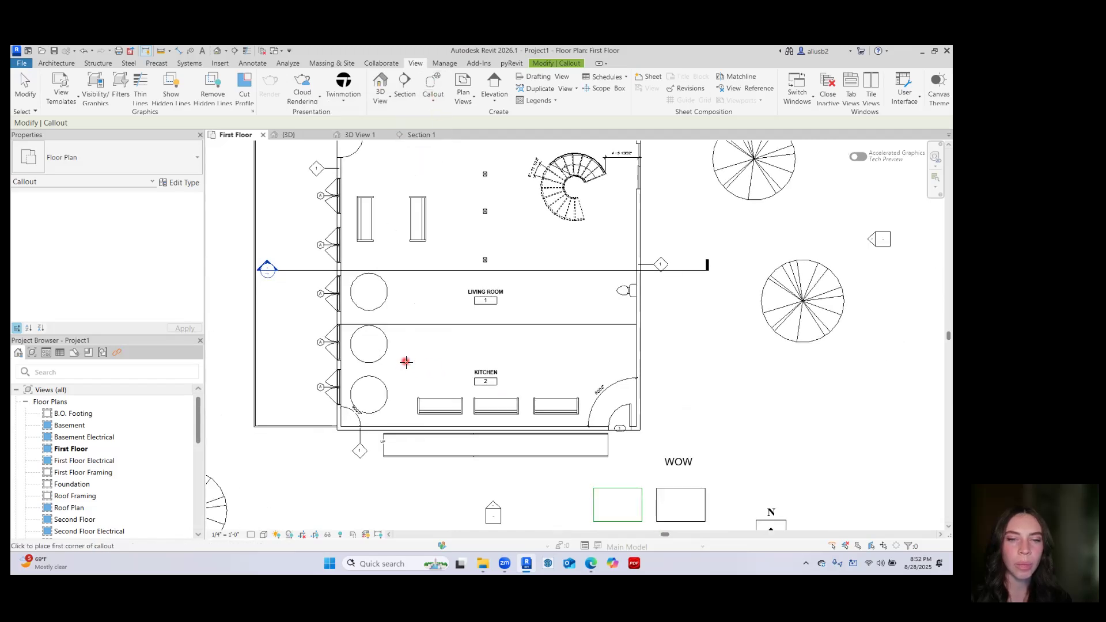
left_click(405, 346)
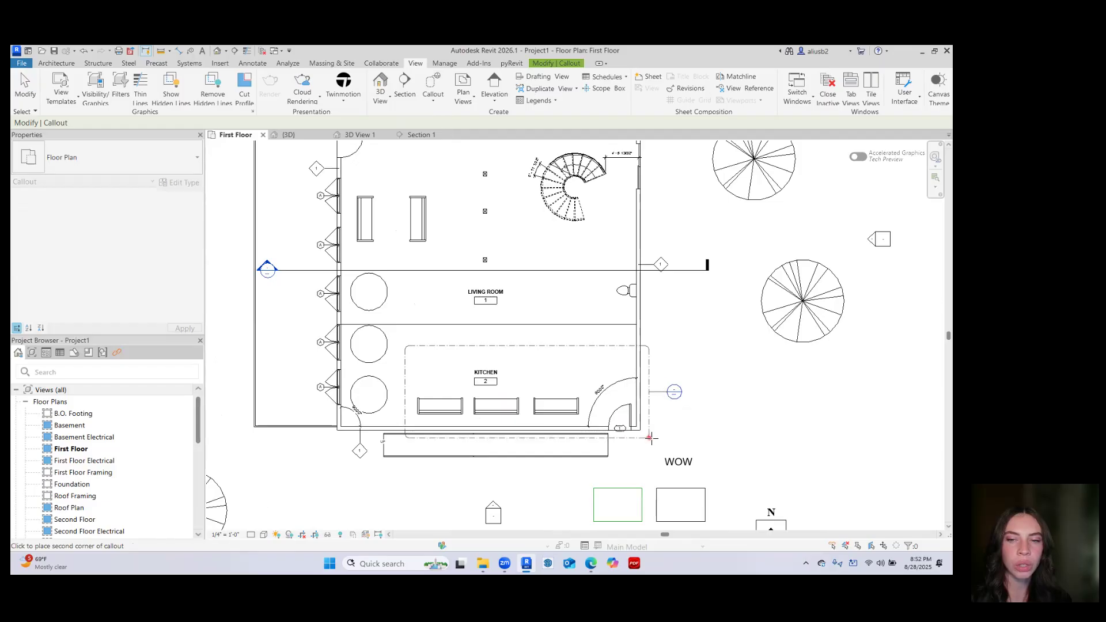
left_click(650, 442)
left_click(404, 360)
left_click(660, 438)
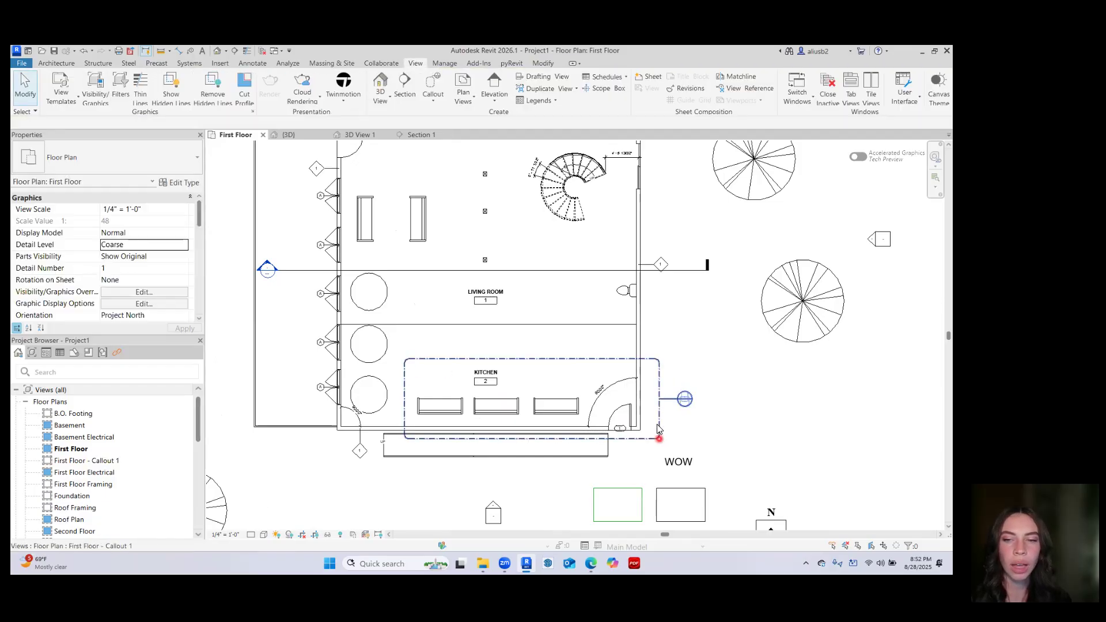
Open the Kitchen callout view from its callout head and delete the middle and right-hand sofas
double_click(684, 399)
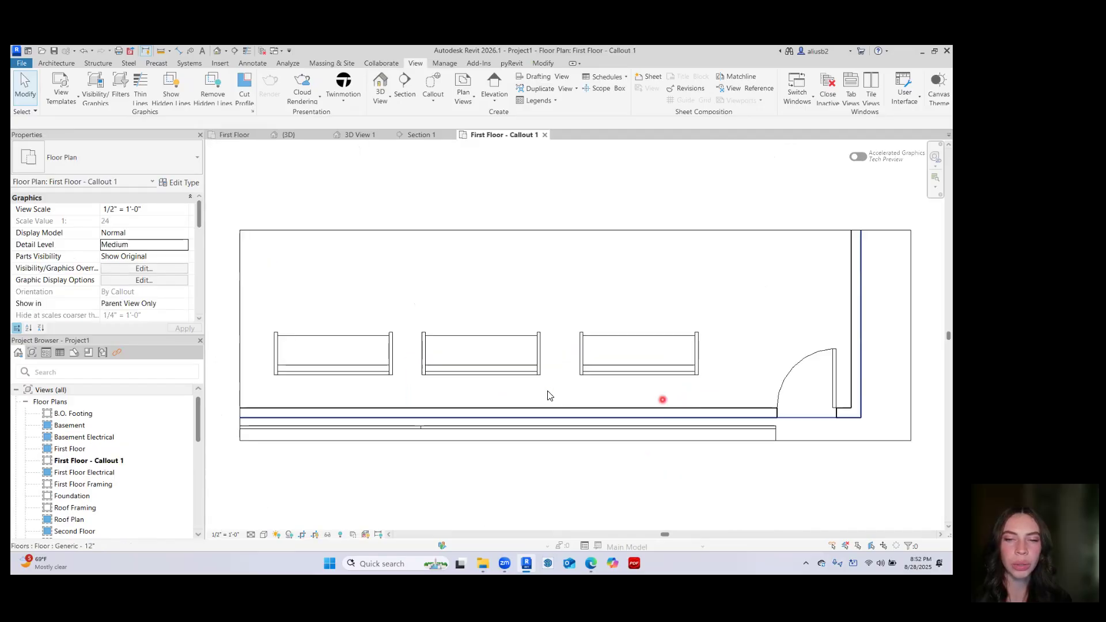
scroll(547, 396, "down", 2)
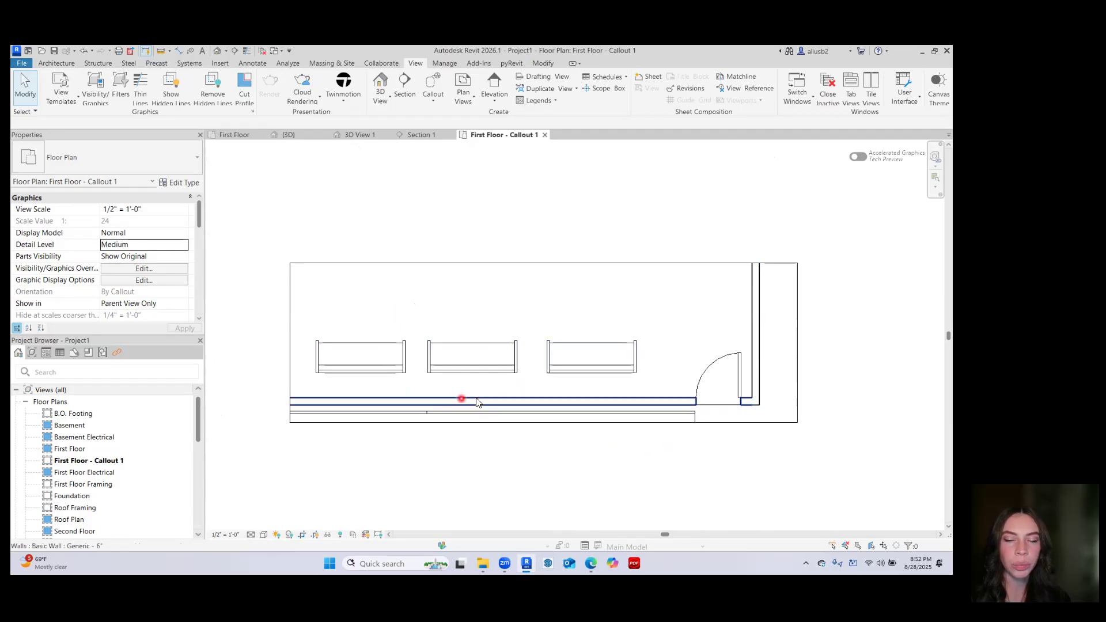
left_click(511, 374)
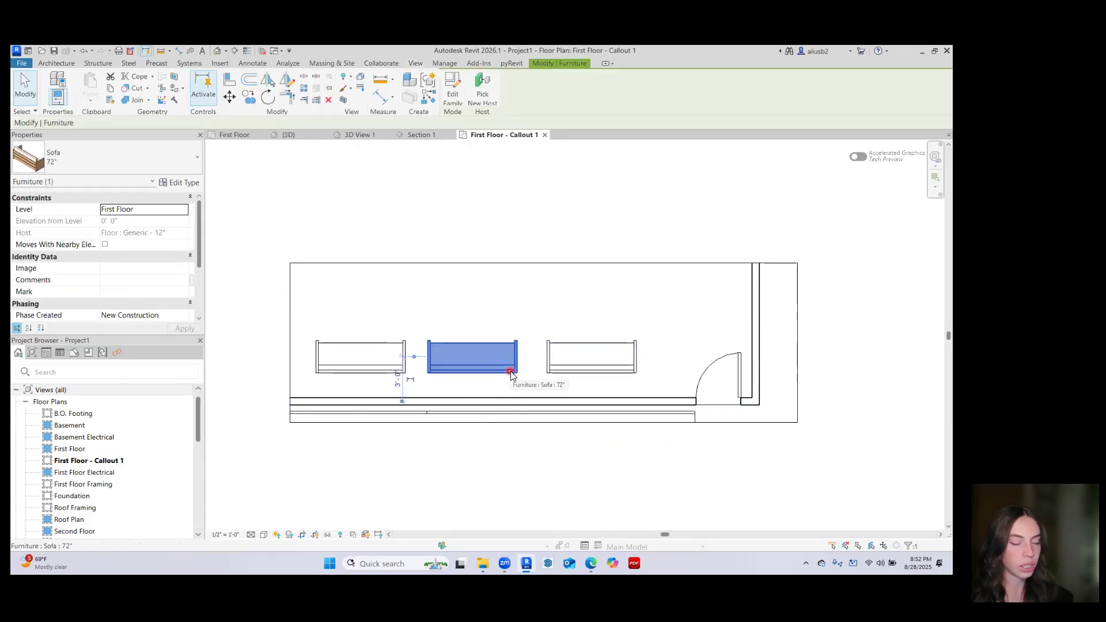
key("Delete")
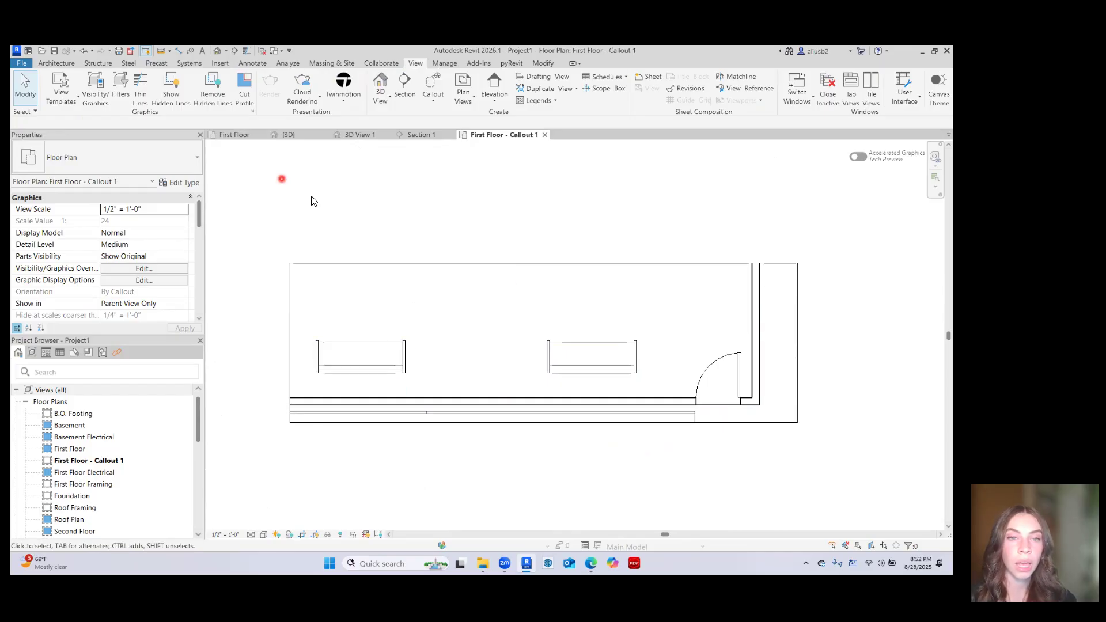
left_click(572, 375)
key("Delete")
Compare the Kitchen furniture in the First Floor plan with the callout view, and close the callout view
left_click(231, 136)
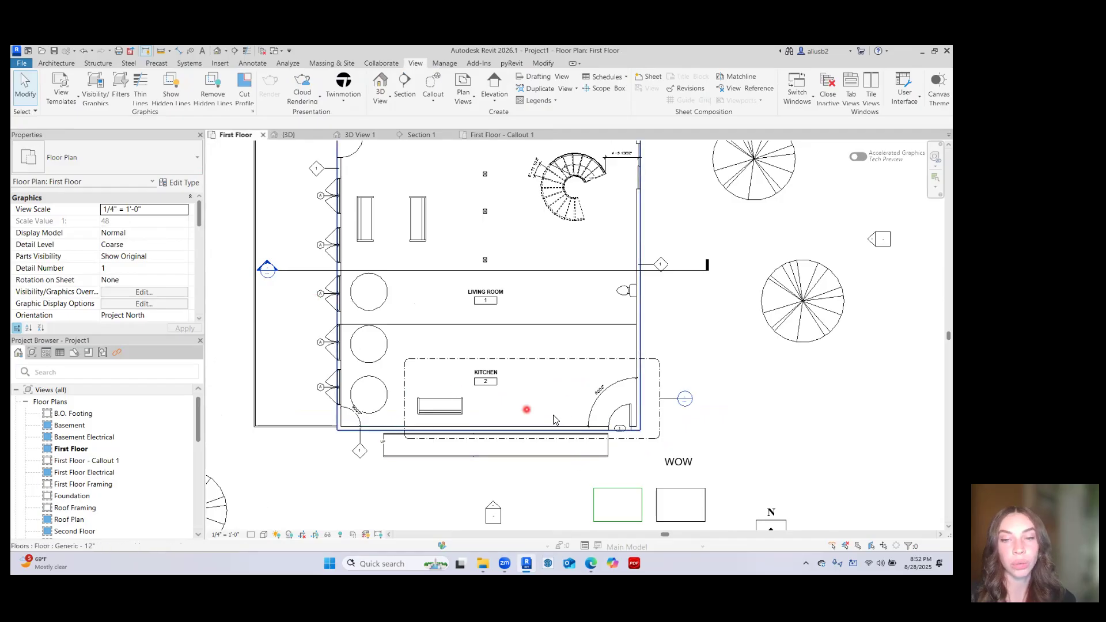
scroll(487, 384, "down", 5)
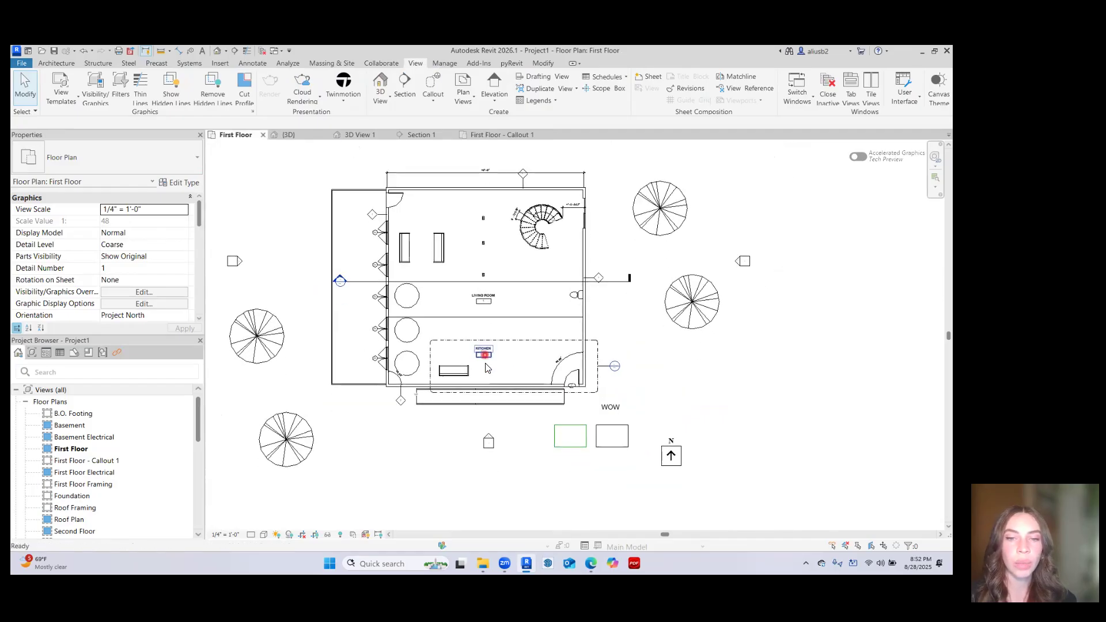
scroll(533, 405, "up", 5)
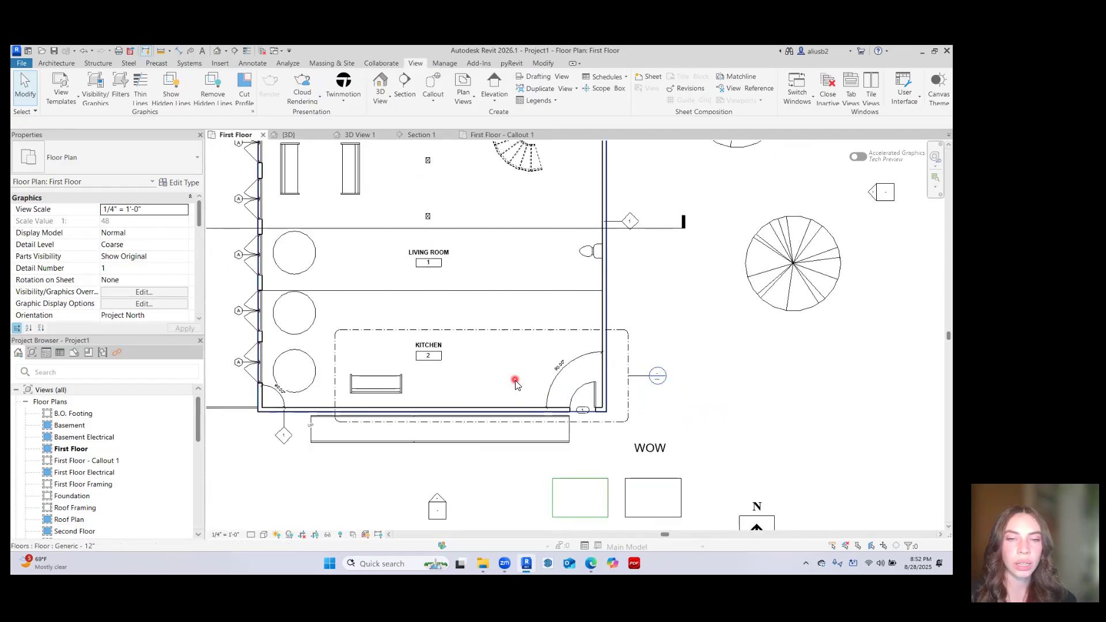
left_click(500, 134)
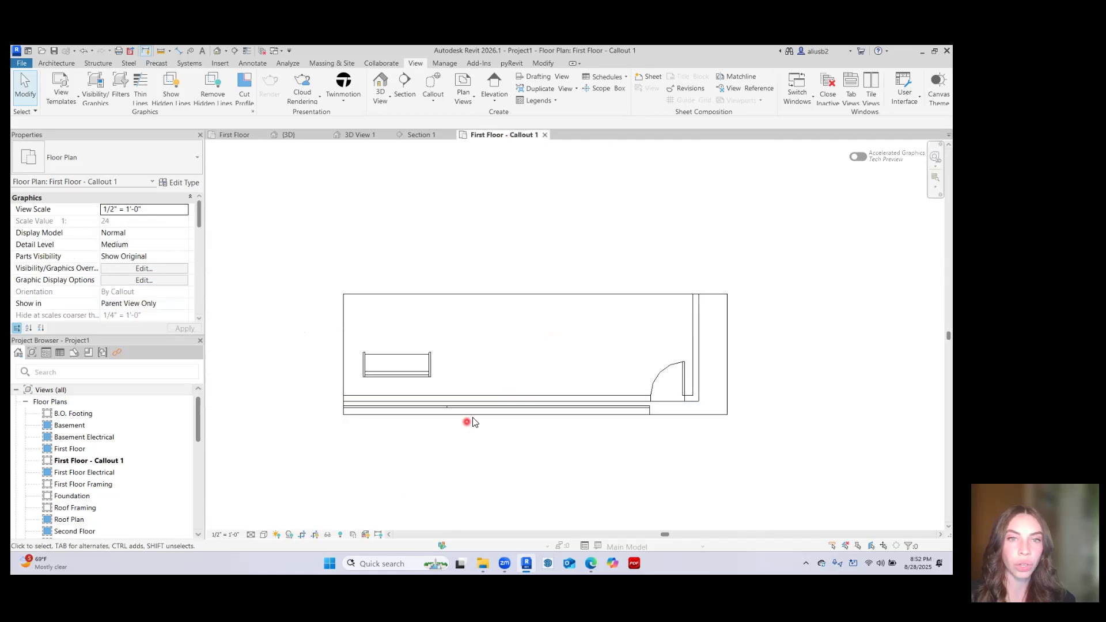
left_click(546, 135)
Select the left Living Room sofa in the First Floor plan and inspect it in the default 3D view
left_click(286, 168)
left_click(289, 135)
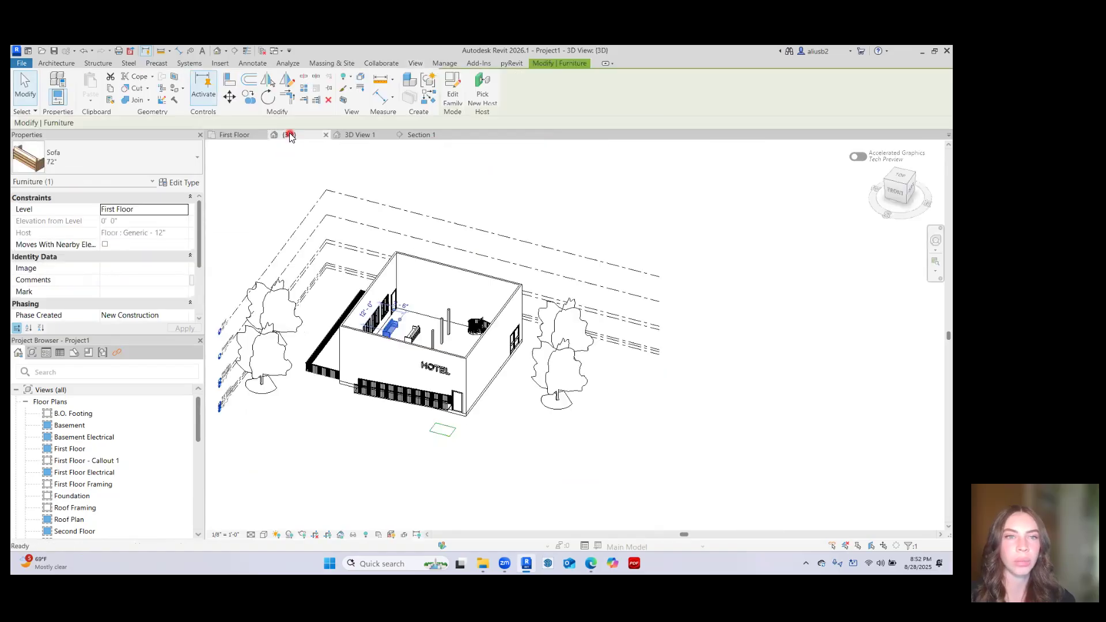
middle_click_drag(451, 357, 471, 367)
left_click(644, 220)
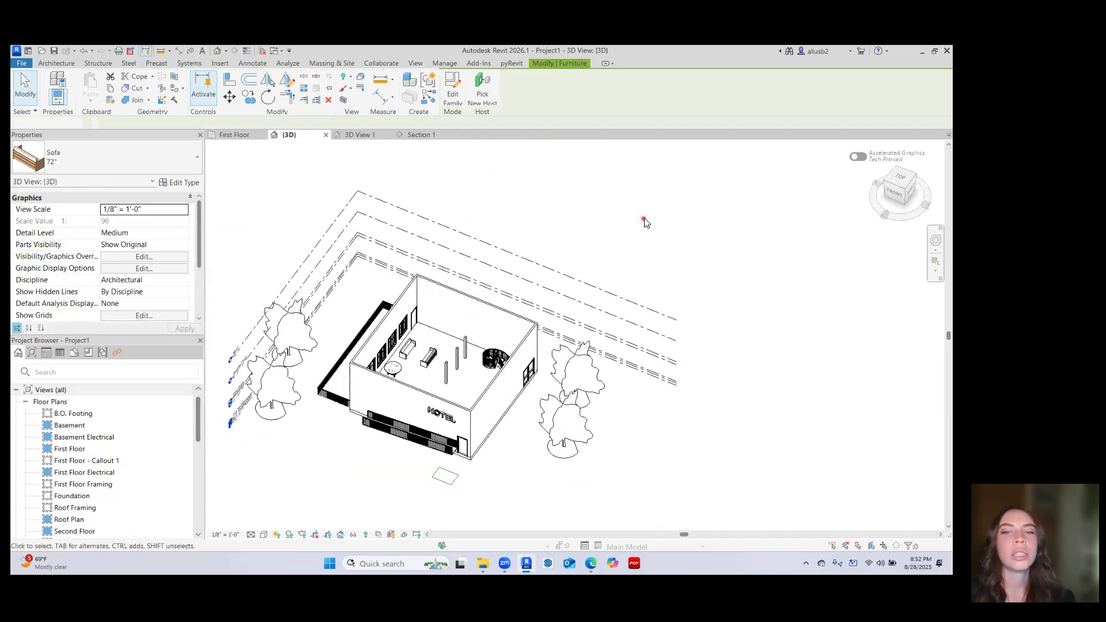
Return to the building section view for a last look and close it
left_click(234, 135)
left_click(427, 136)
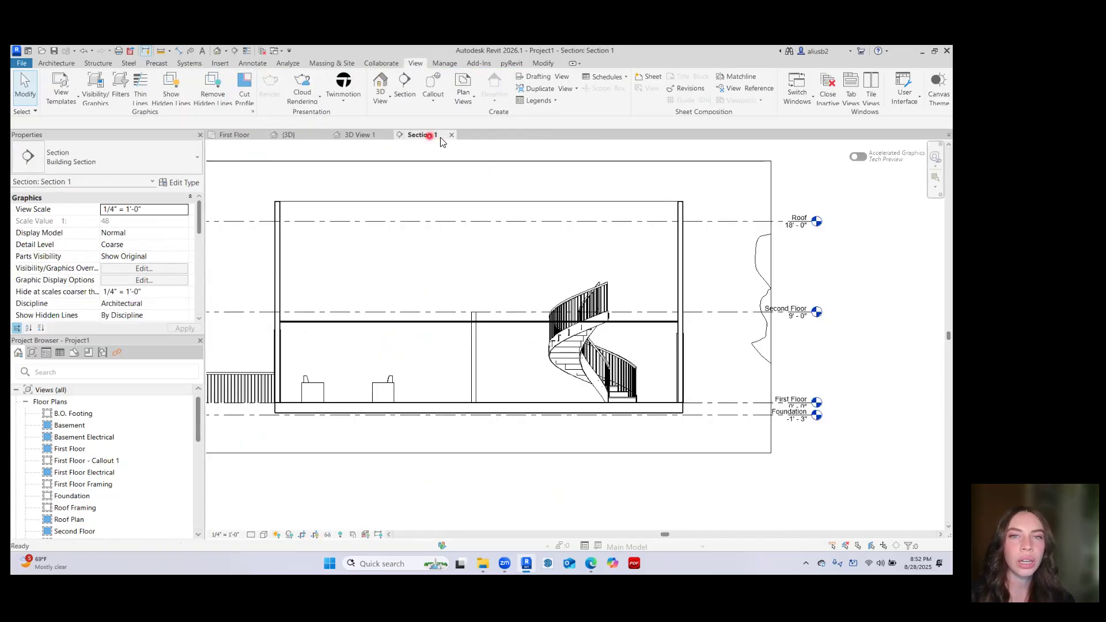
left_click(451, 135)
Review the plan view types and the project's existing floor and ceiling plans, and check which levels are offered for a new floor plan
left_click(467, 97)
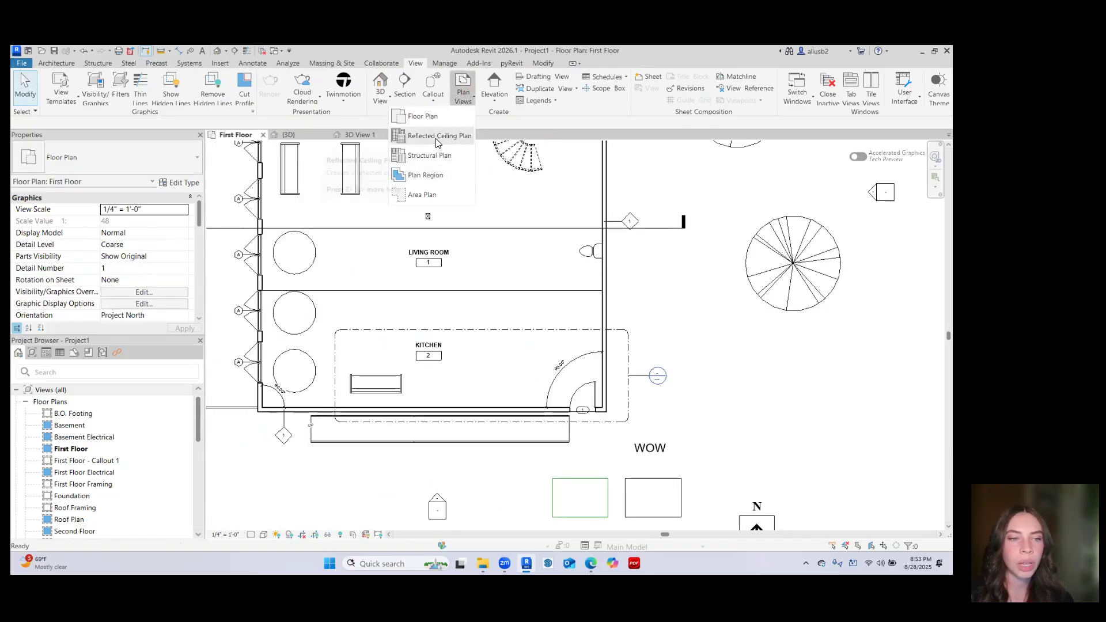
scroll(85, 485, "down", 5)
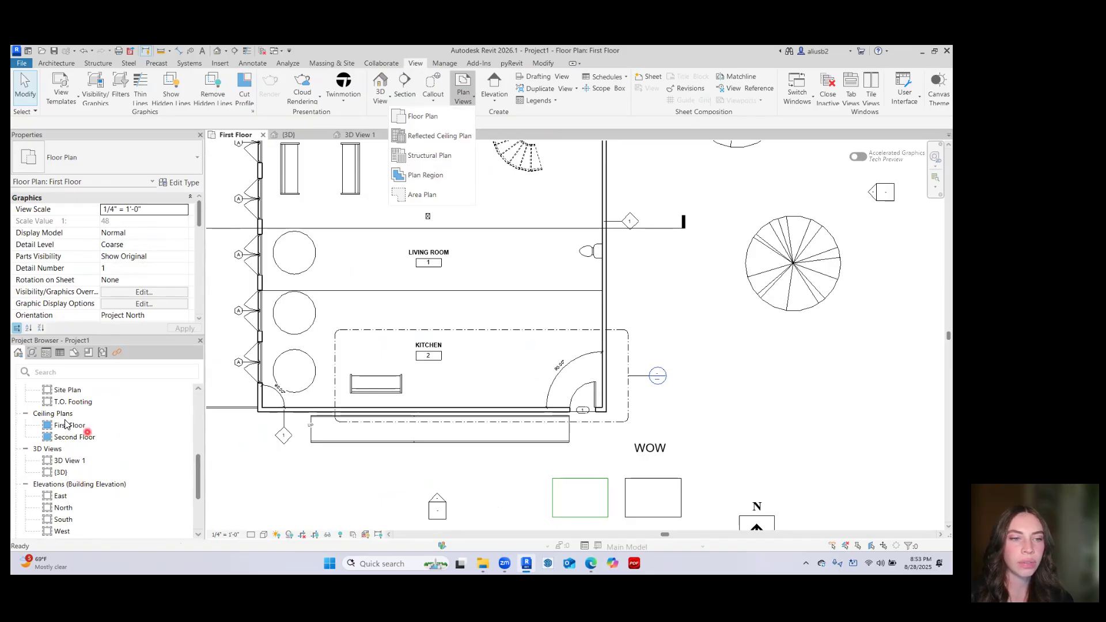
scroll(98, 444, "up", 2)
scroll(95, 447, "up", 2)
scroll(121, 438, "up", 2)
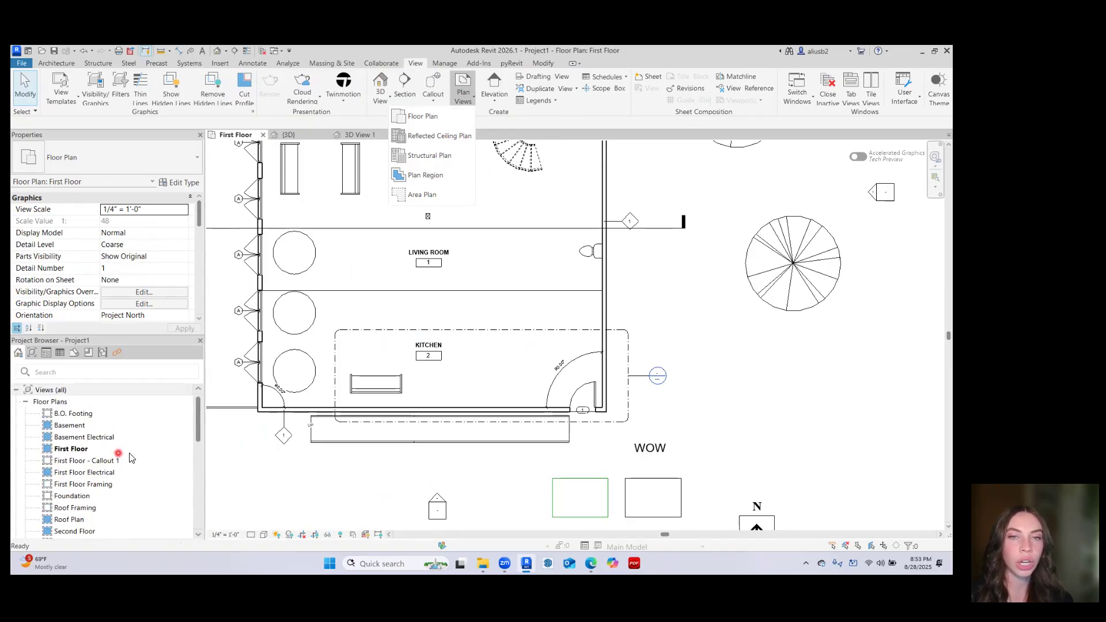
left_click(438, 116)
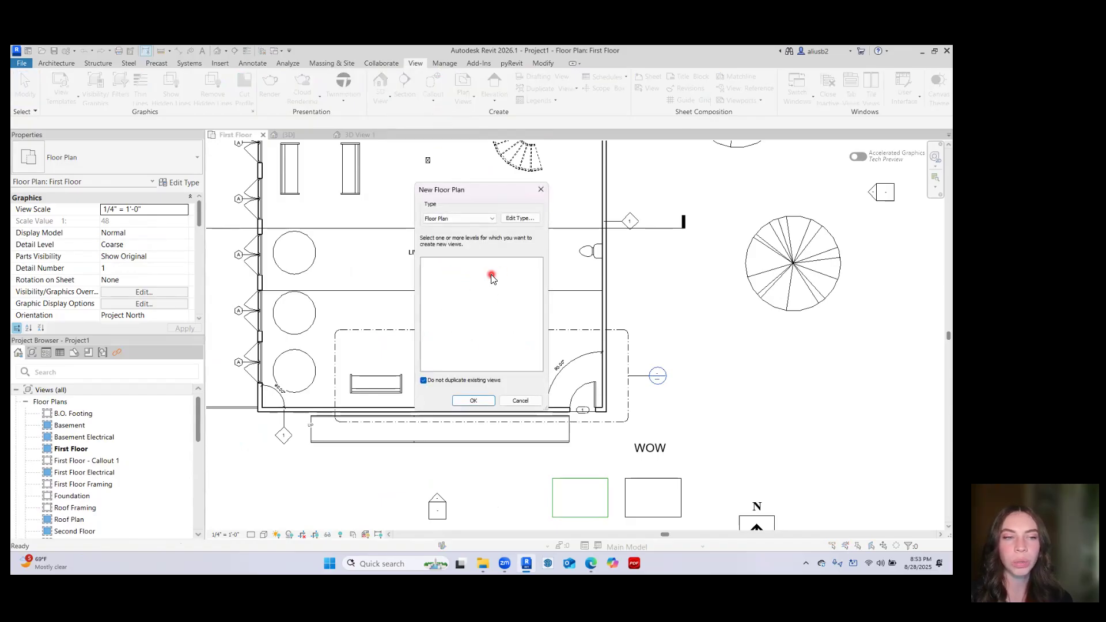
left_click(473, 402)
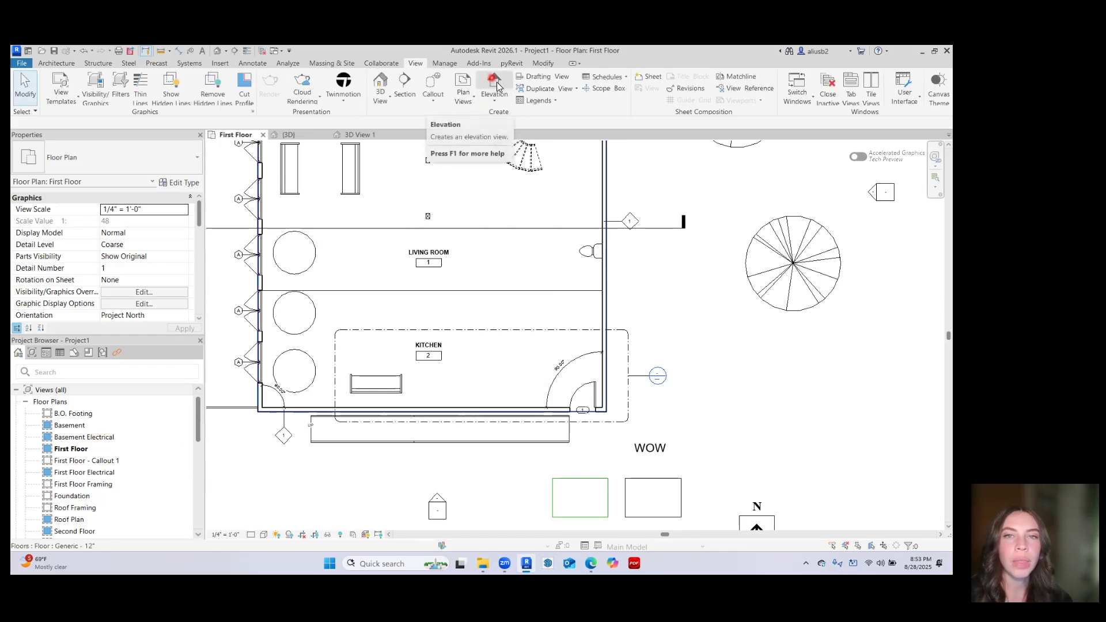
Place an Interior Elevation marker in the Living Room just inside the window wall, facing the windows
left_click(499, 86)
middle_click_drag(501, 332, 519, 382)
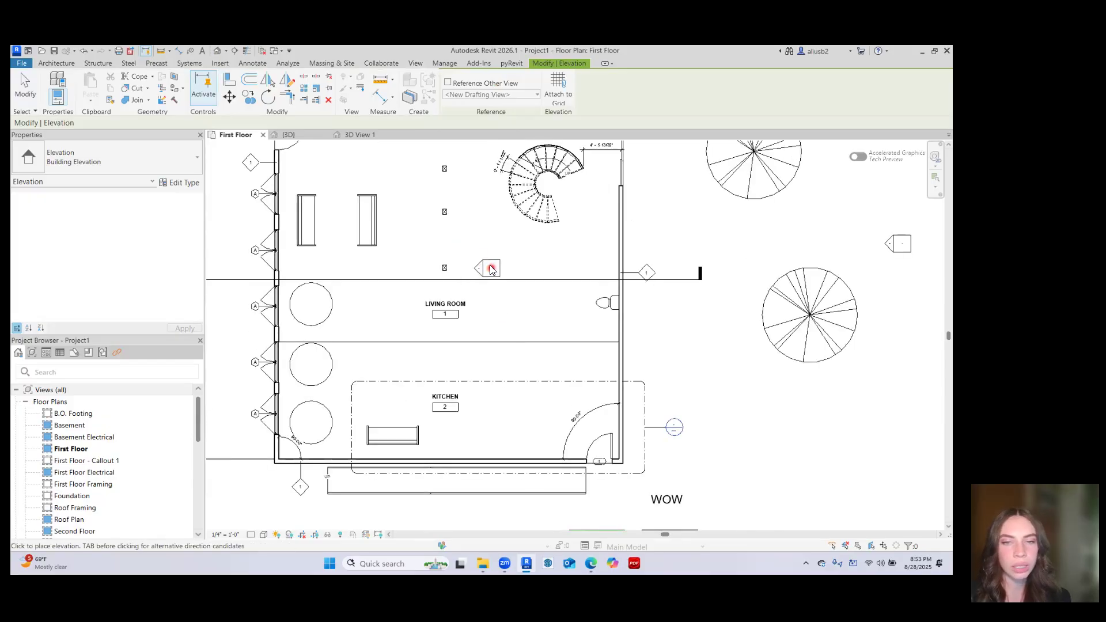
left_click(136, 159)
left_click(89, 231)
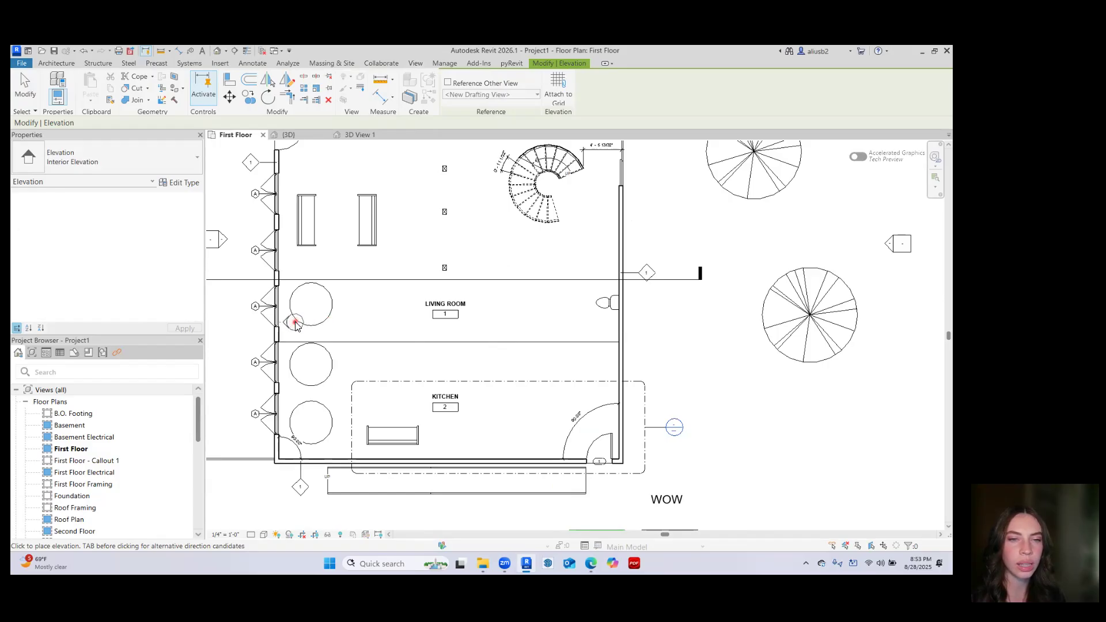
key("Escape")
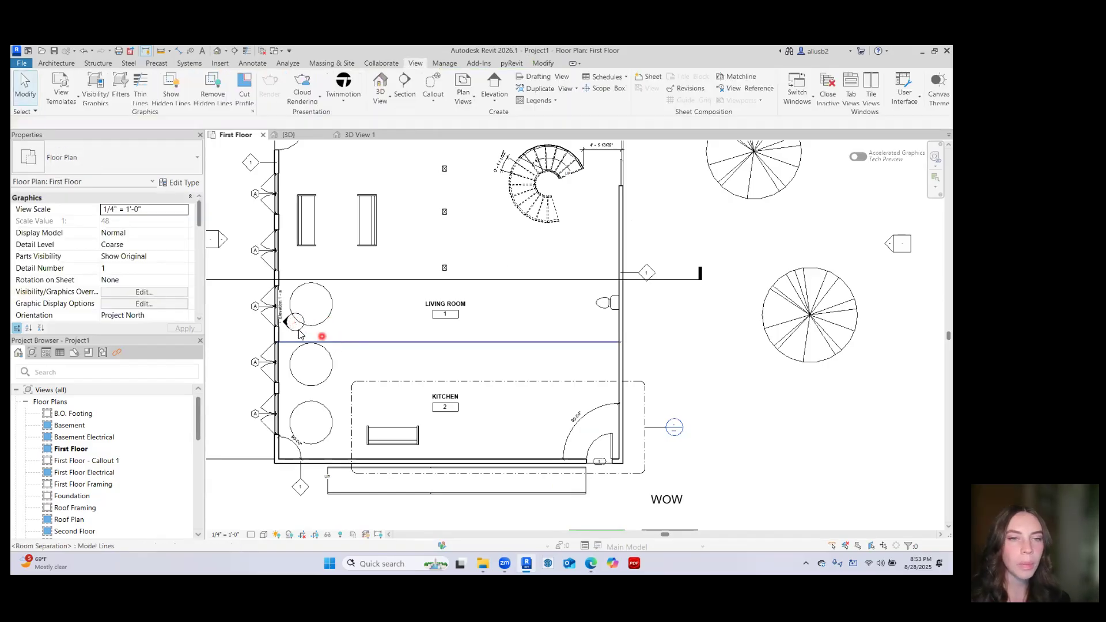
Reduce the interior elevation's view depth by pulling its far clip line closer to the outside of the window wall
left_click(299, 327)
key("Escape")
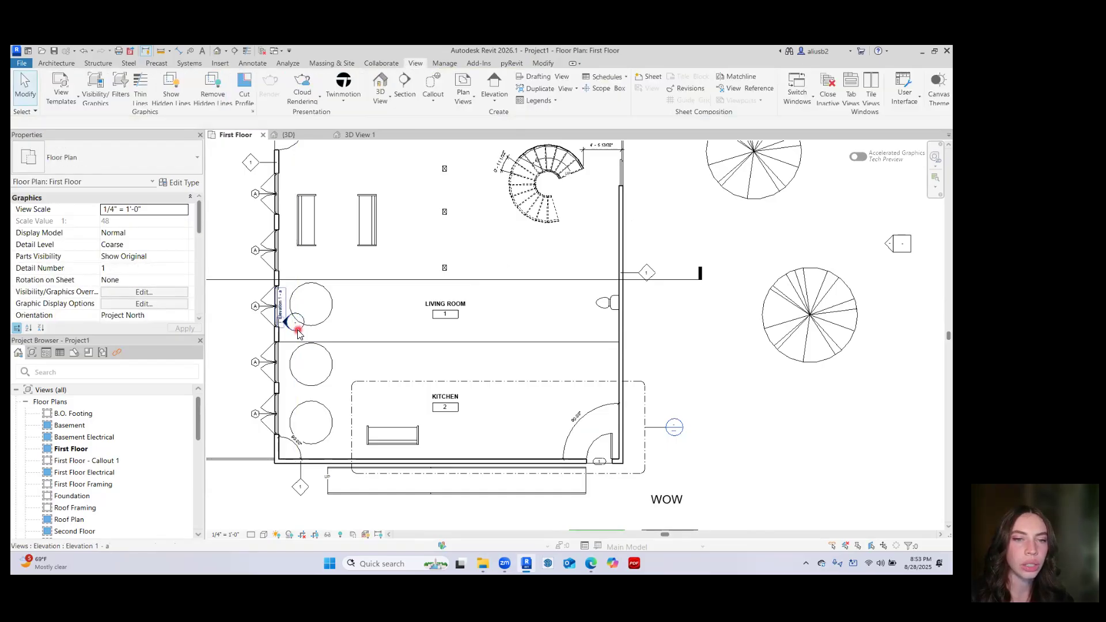
left_click(299, 332)
scroll(300, 335, "up", 1)
middle_click_drag(300, 336, 387, 361)
scroll(388, 361, "down", 3)
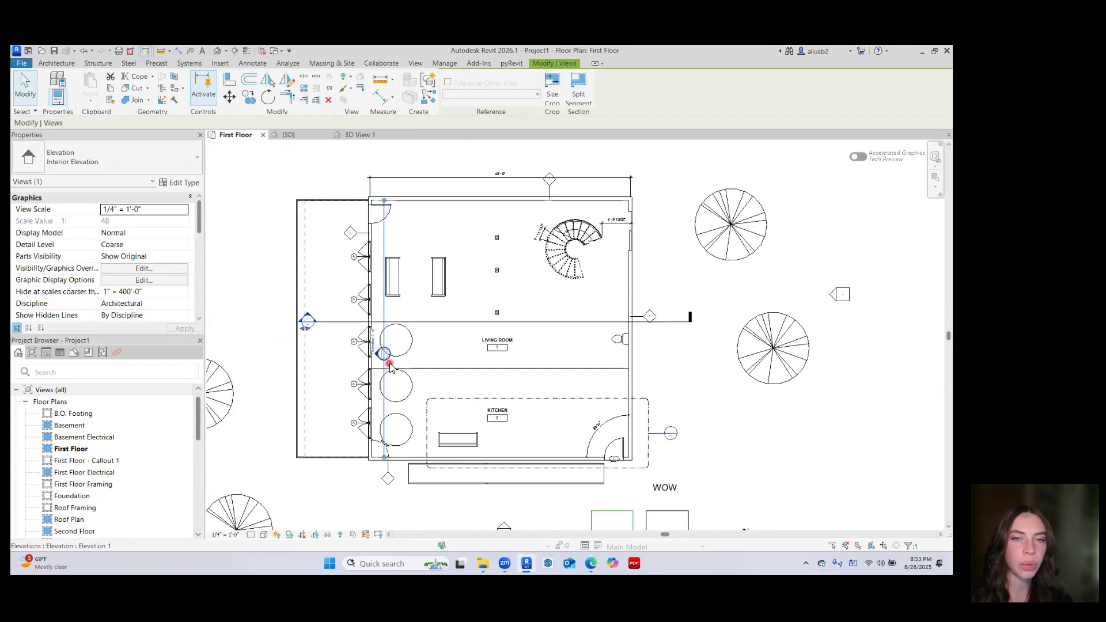
scroll(384, 277, "up", 2)
middle_click_drag(394, 280, 419, 263)
left_click_drag(286, 340, 337, 346)
scroll(372, 367, "down", 2)
middle_click_drag(373, 368, 359, 366)
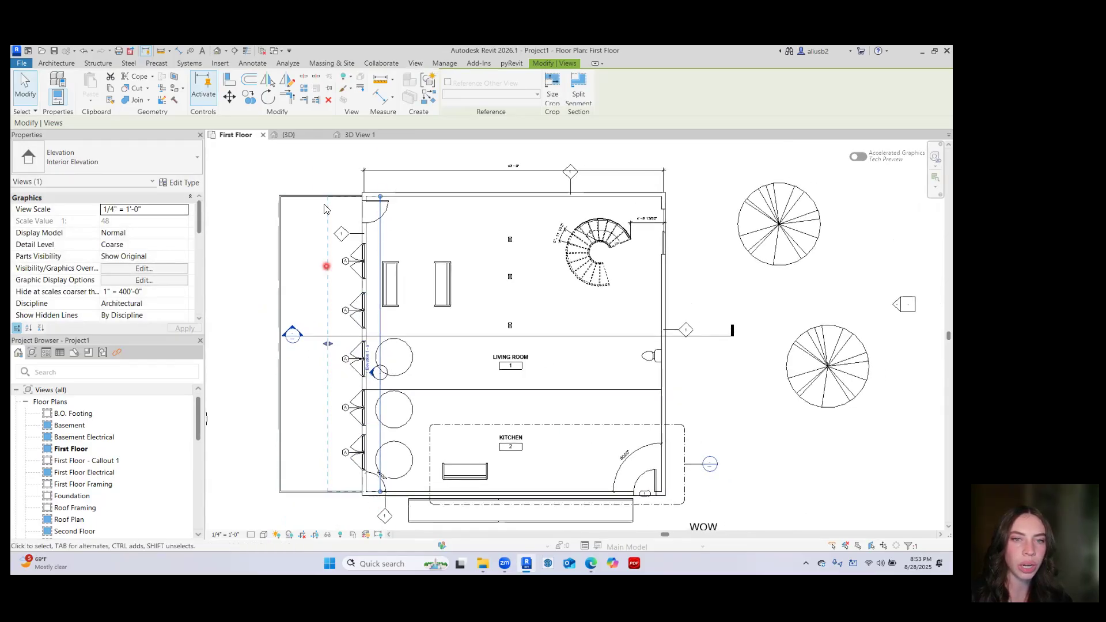
scroll(372, 373, "up", 3)
key("Escape")
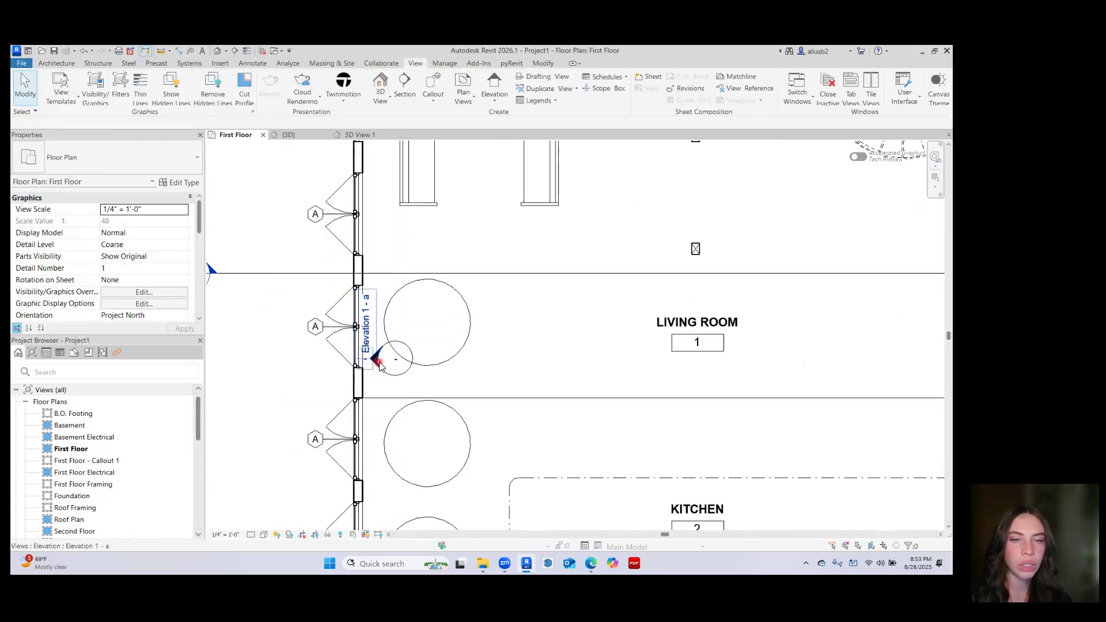
Open the interior elevation from its marker, extend the crop region's upper edge above the Second Floor level, and close the view
double_click(378, 363)
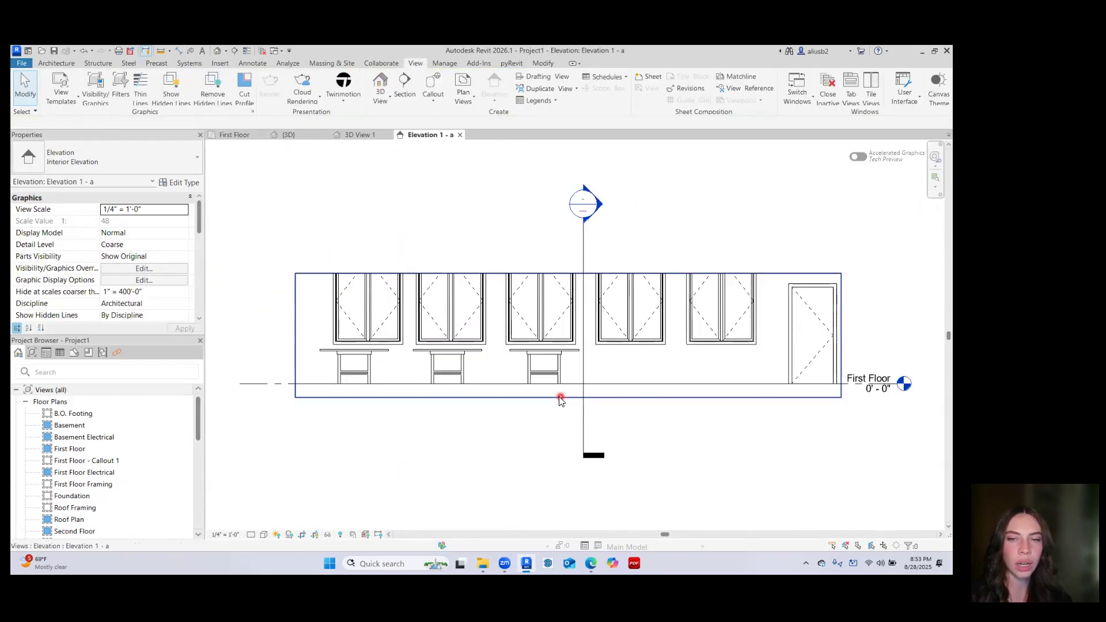
middle_click_drag(563, 396, 482, 416)
scroll(473, 409, "down", 1)
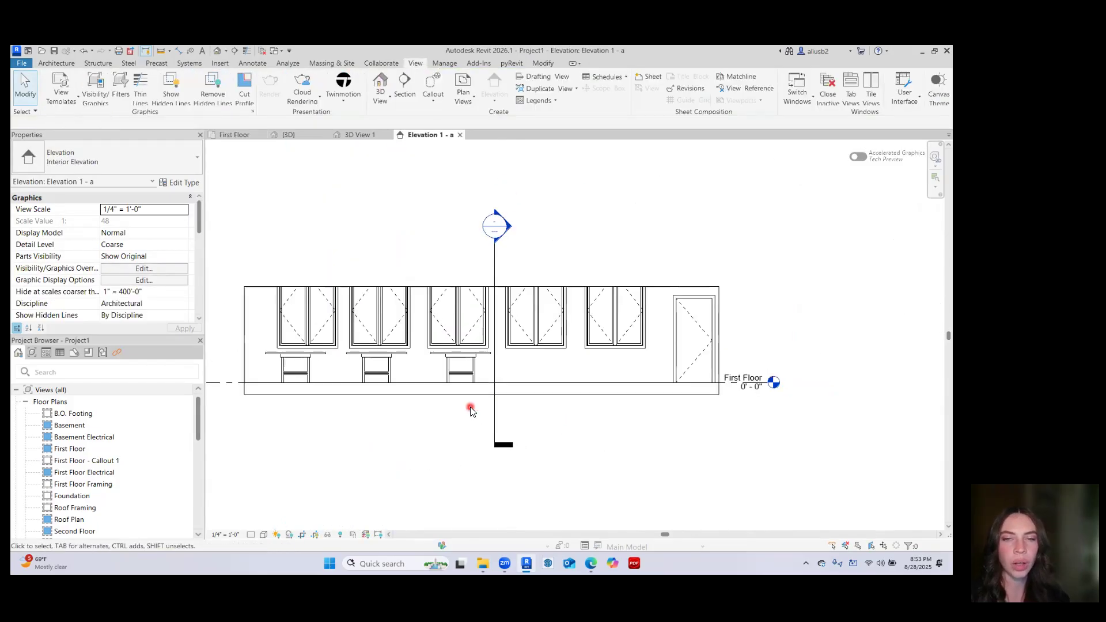
left_click(544, 287)
left_click_drag(483, 289, 482, 244)
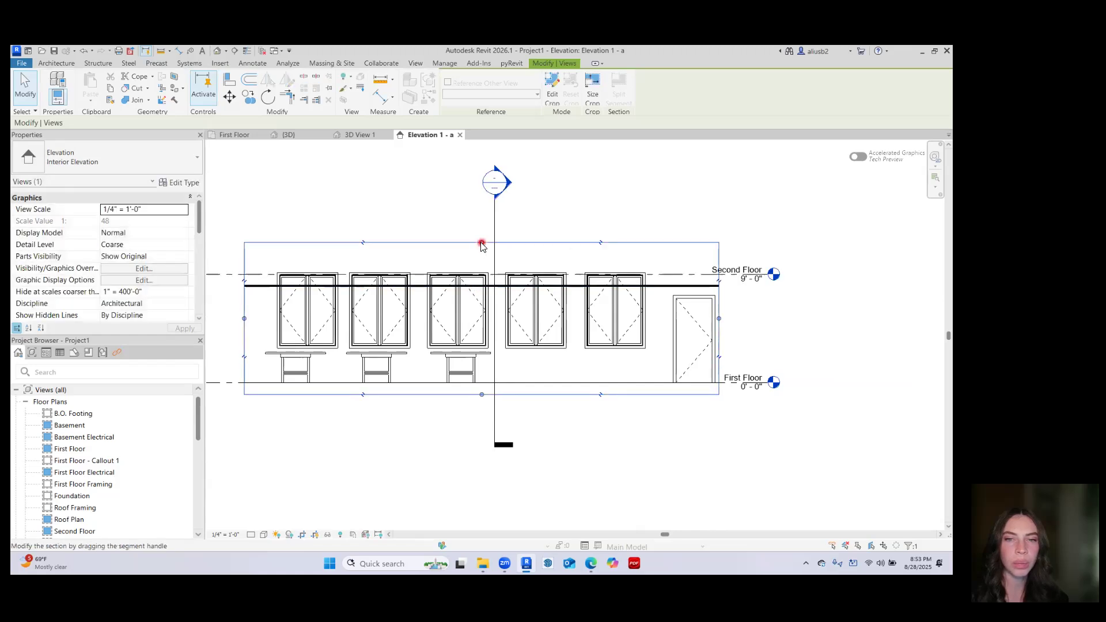
left_click(612, 208)
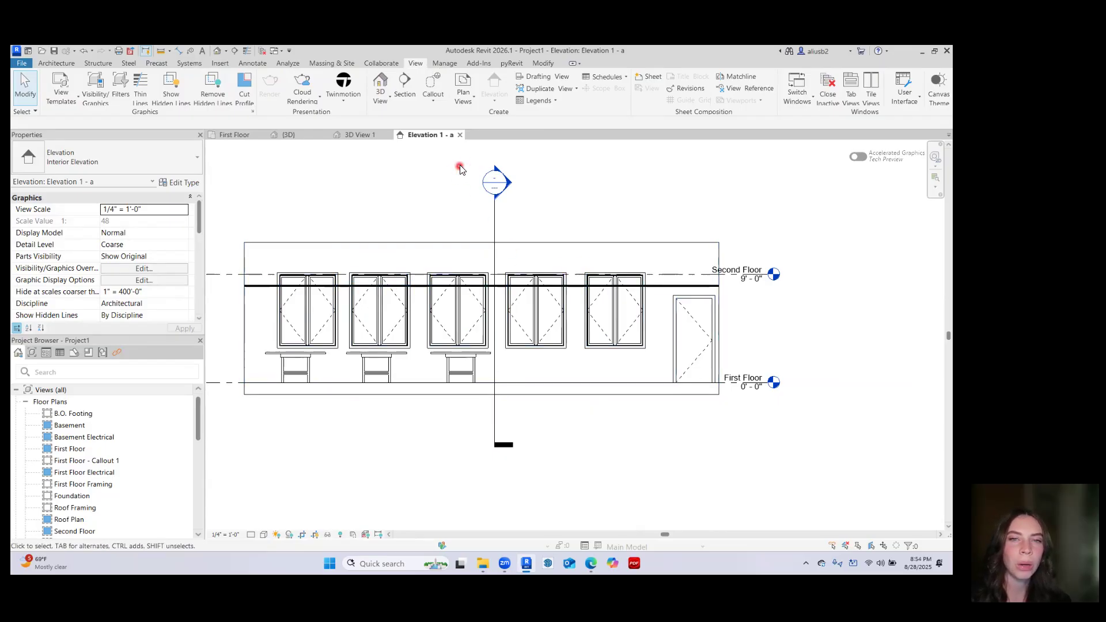
left_click(459, 135)
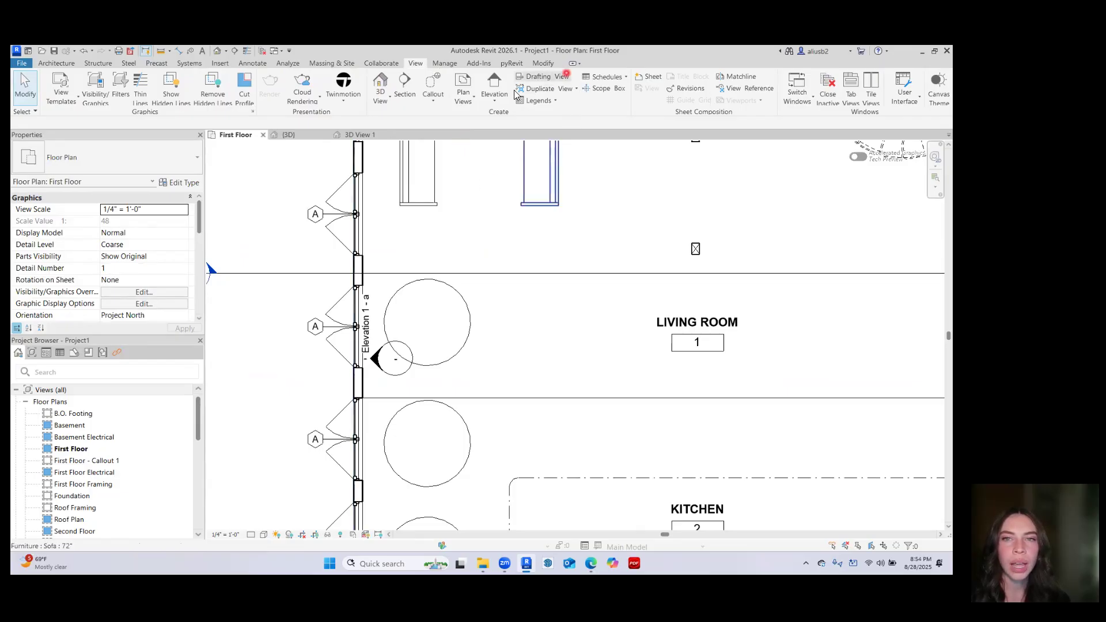
Create a drafting view with the default name at 1 1/2" = 1'-0" scale and draw a horizontal thin detail line in it
left_click(541, 76)
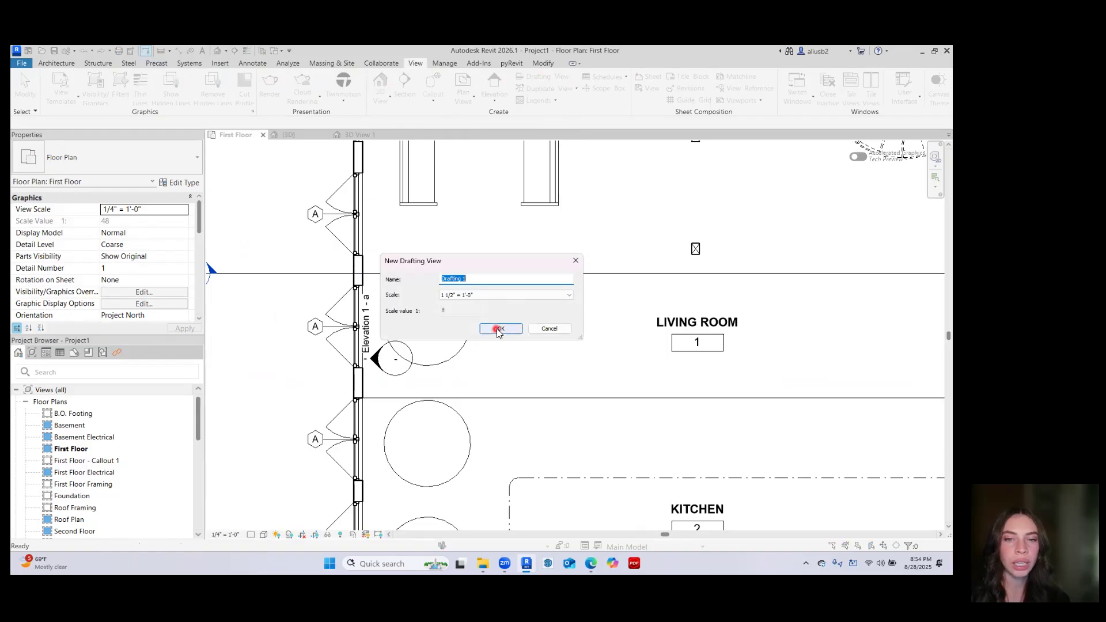
left_click(499, 329)
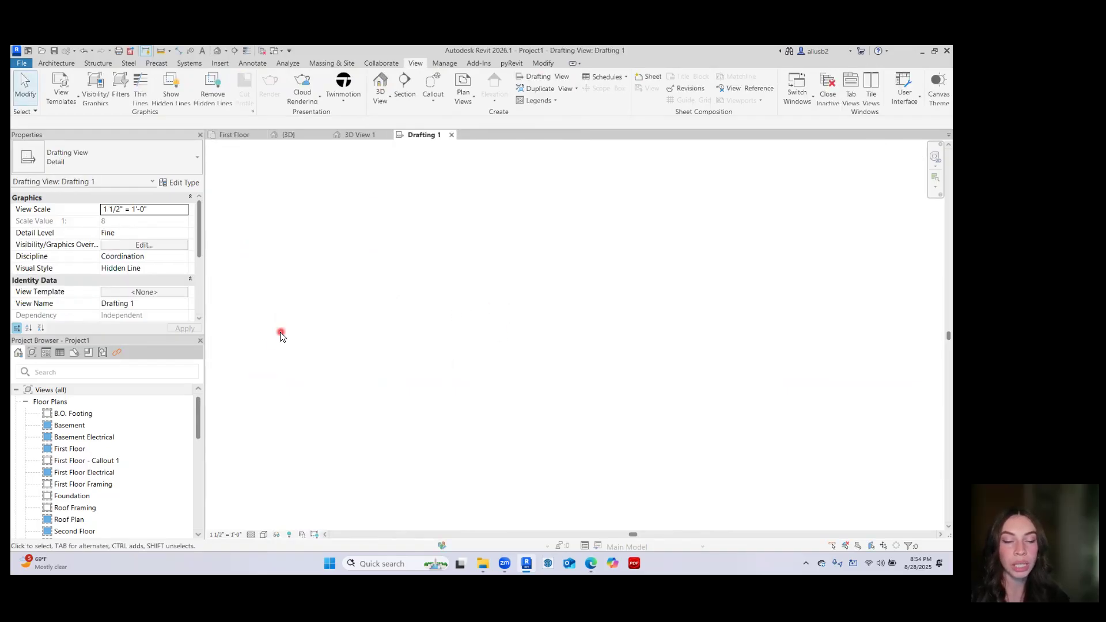
key("d")
key("l")
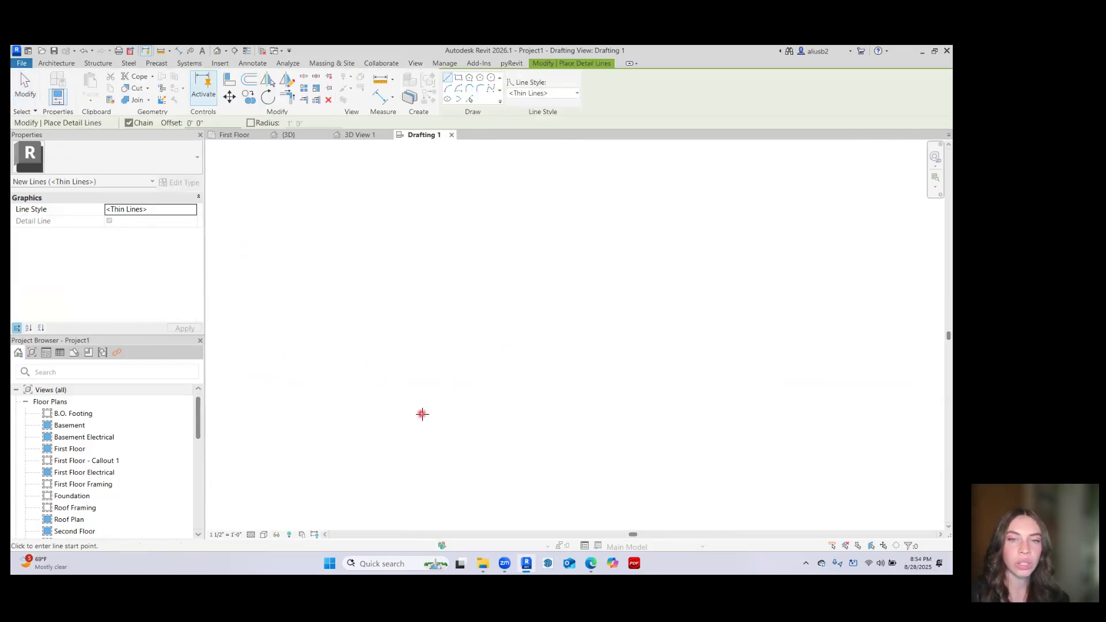
left_click(411, 318)
left_click(550, 319)
key("Escape")
Draw four vertical thin detail lines of varying length crossing the horizontal line, and close the drafting view
left_click(425, 291)
left_click(424, 358)
key("Escape")
left_click(451, 291)
left_click(450, 380)
key("Escape")
left_click(484, 291)
left_click(484, 364)
key("Escape")
left_click(515, 291)
left_click(516, 377)
key("Escape")
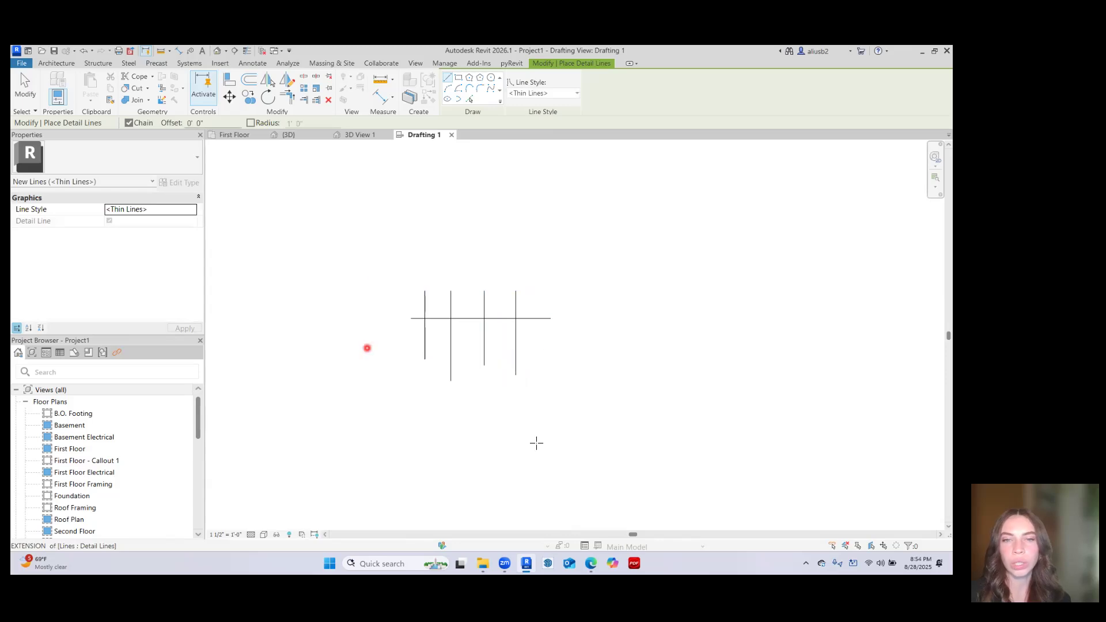
key("Escape")
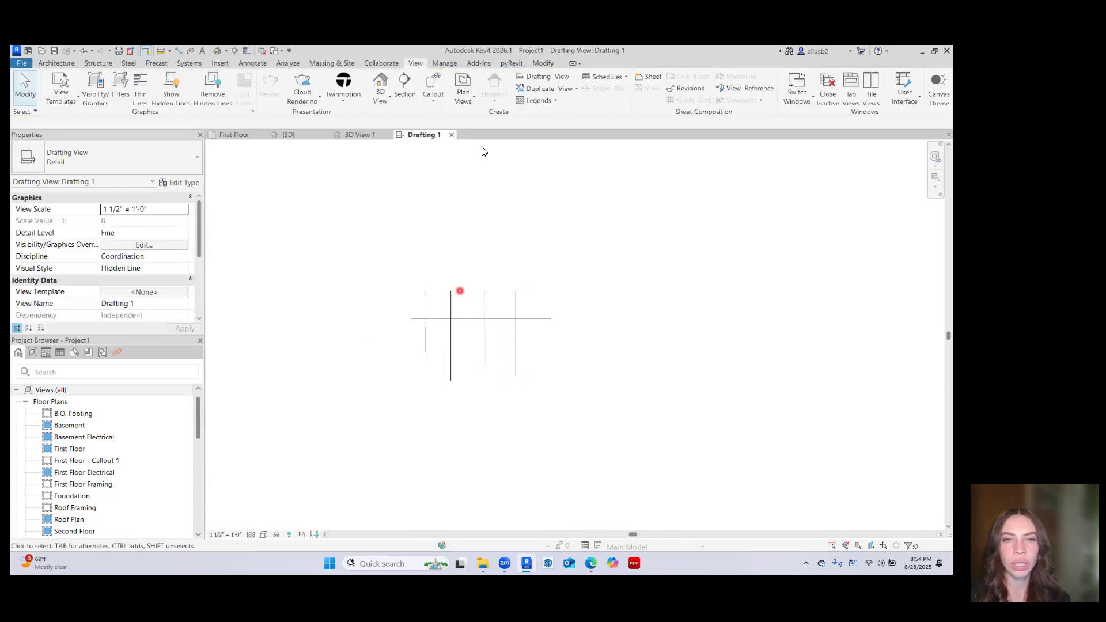
left_click(452, 136)
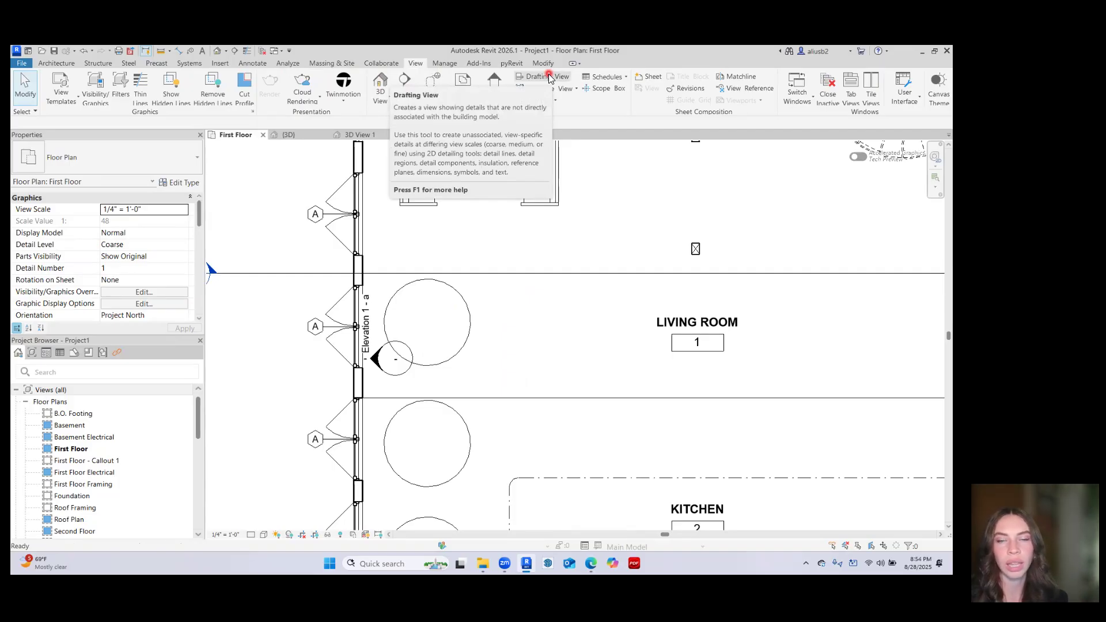
Review the legend types offered for creation, and look through the project's views and legends in the Project Browser
scroll(476, 375, "down", 2)
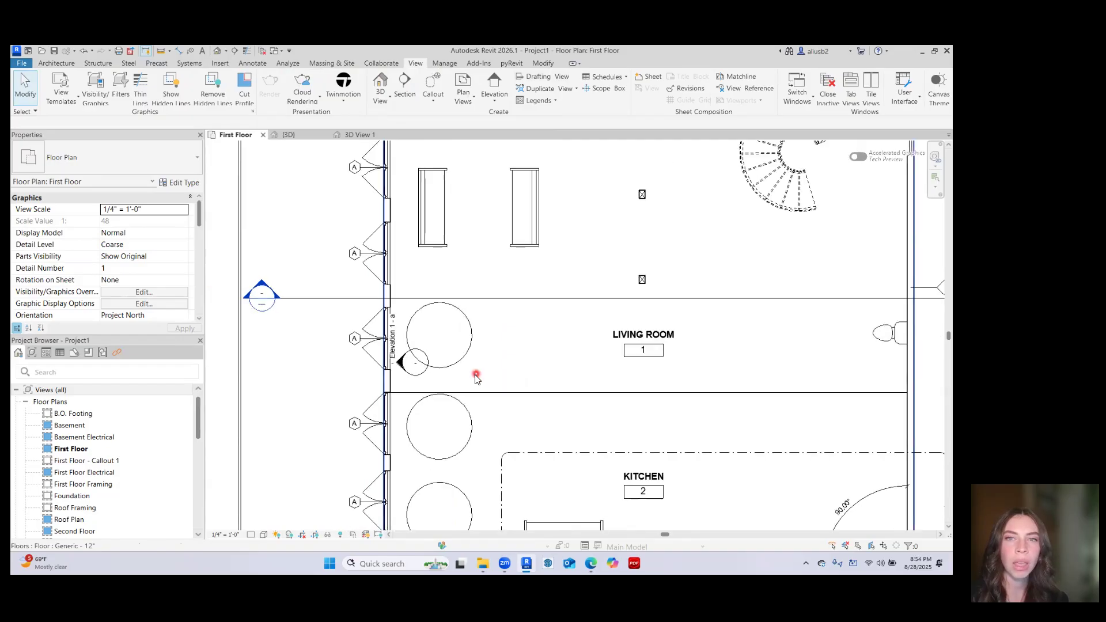
left_click(550, 102)
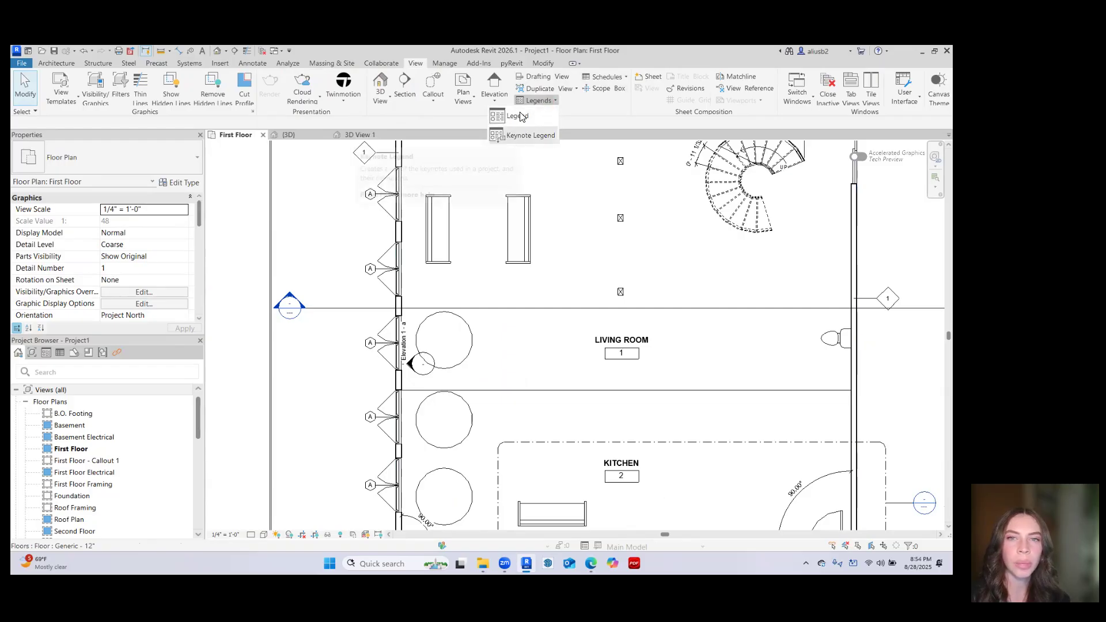
left_click(49, 357)
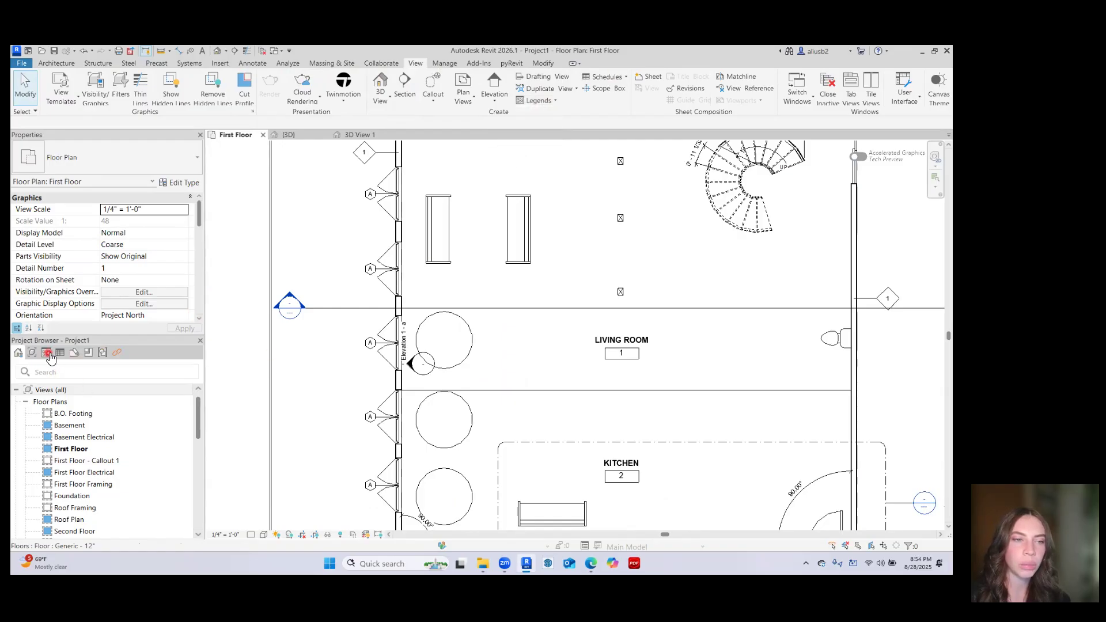
left_click(19, 355)
scroll(47, 441, "down", 5)
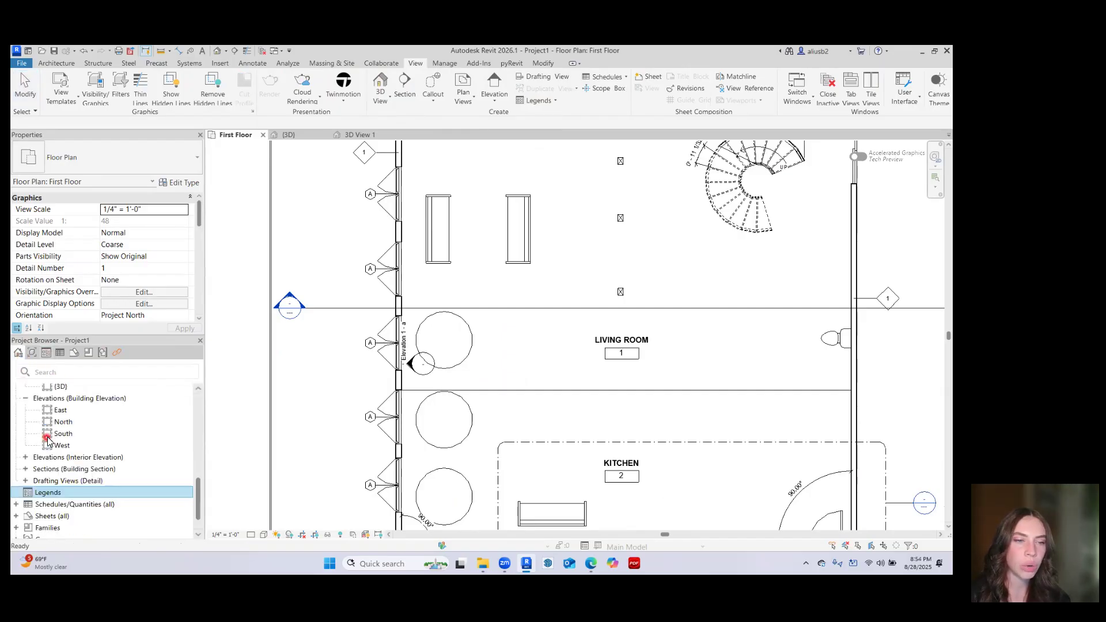
left_click(26, 352)
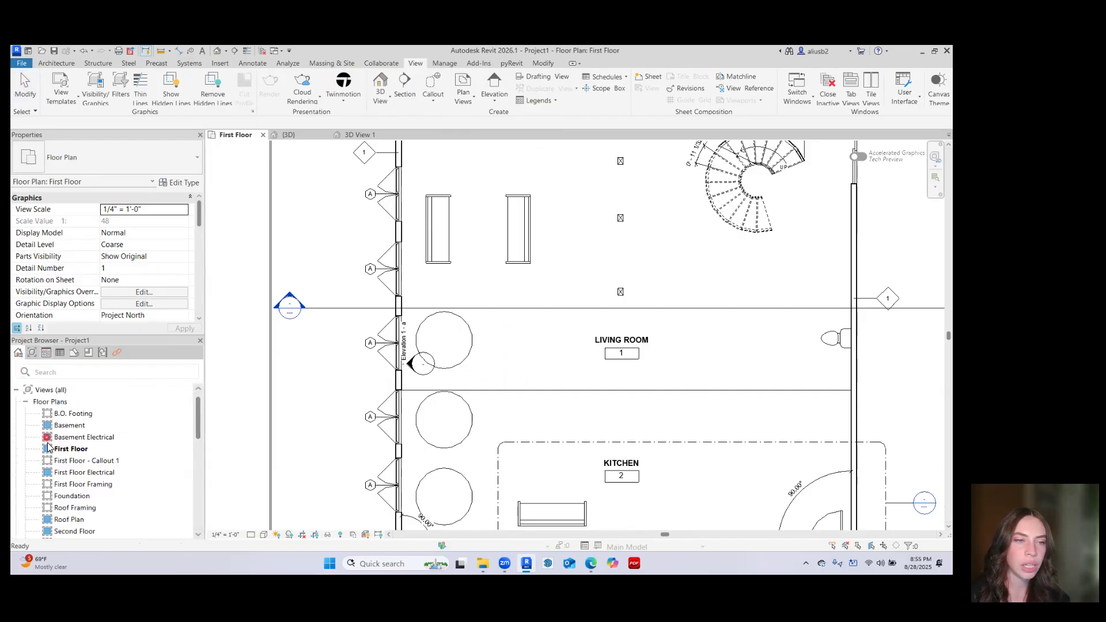
left_click(32, 354)
scroll(68, 431, "down", 5)
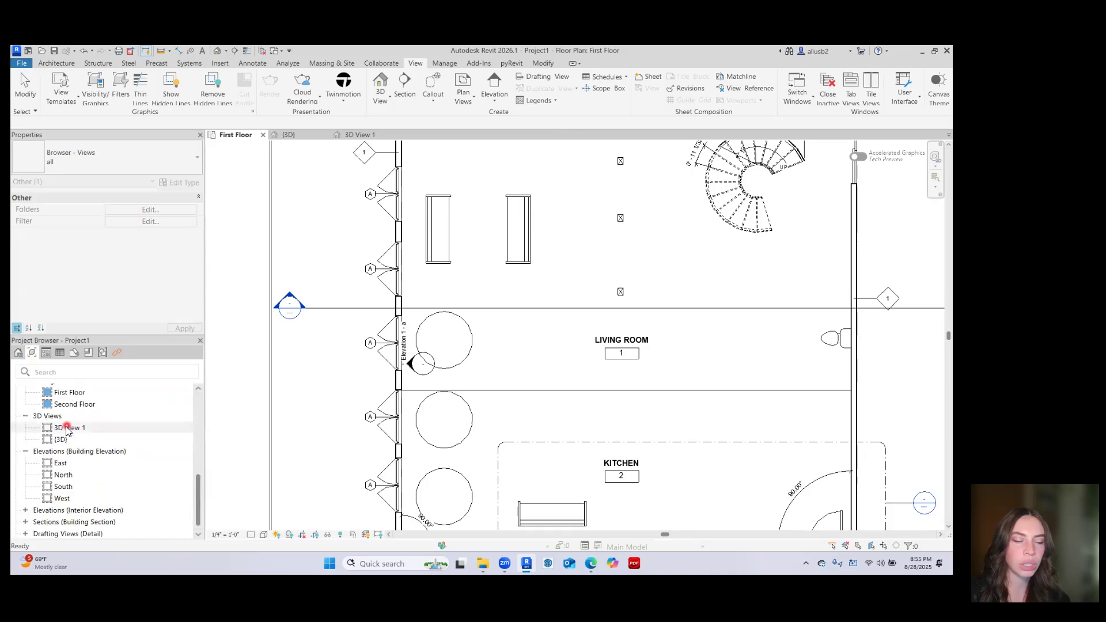
scroll(67, 431, "up", 5)
left_click(47, 356)
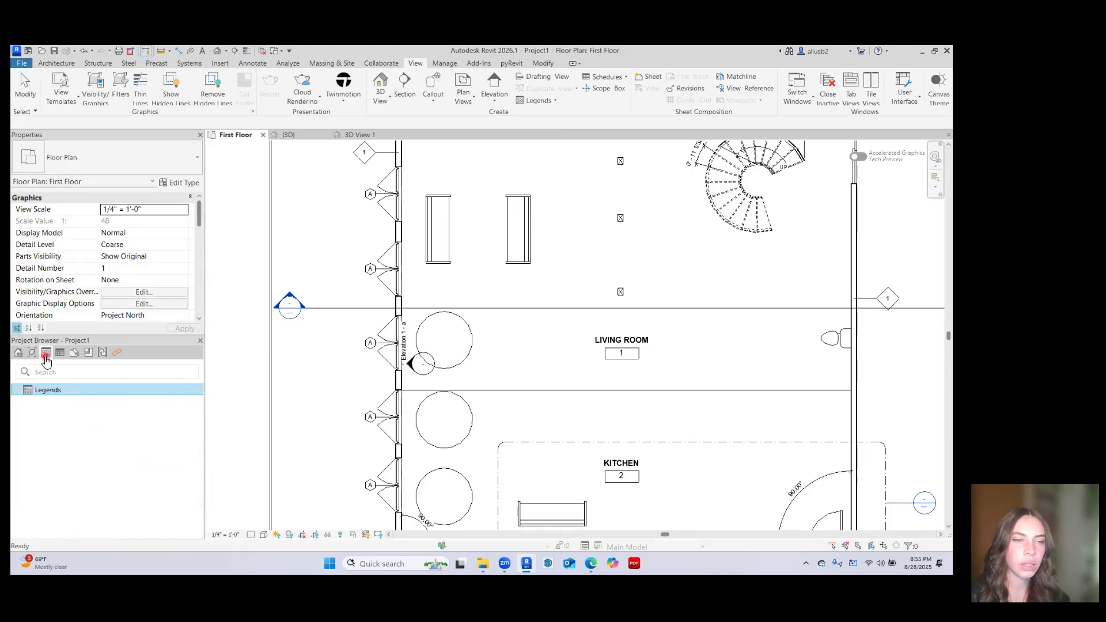
Browse the project's schedules, sheets, families, groups and Revit links, and return through the views to the legends
left_click(60, 356)
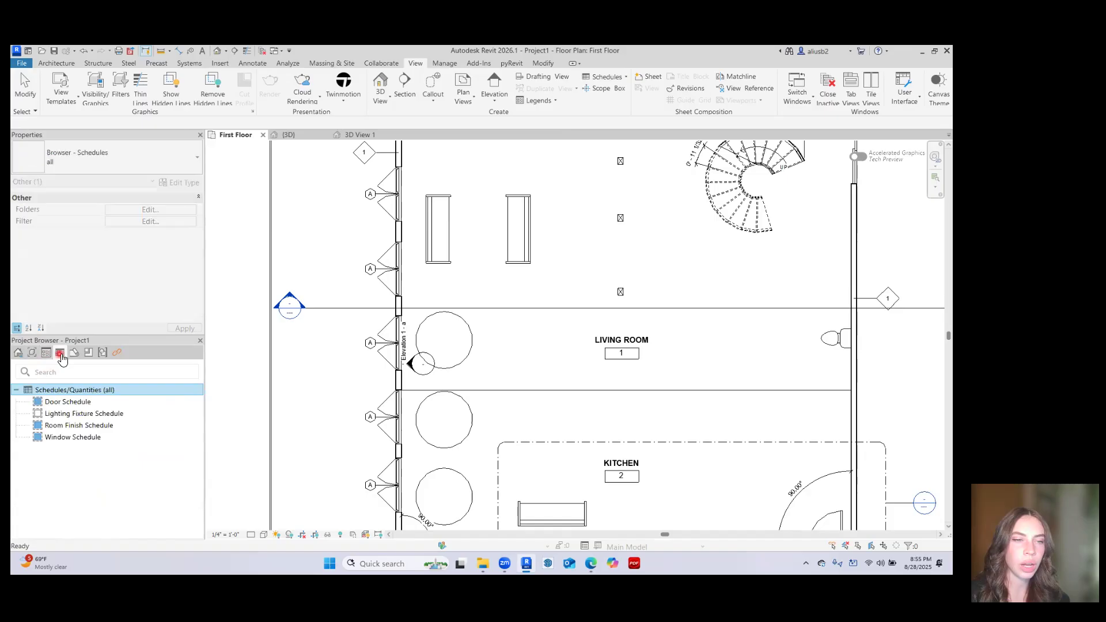
left_click(79, 353)
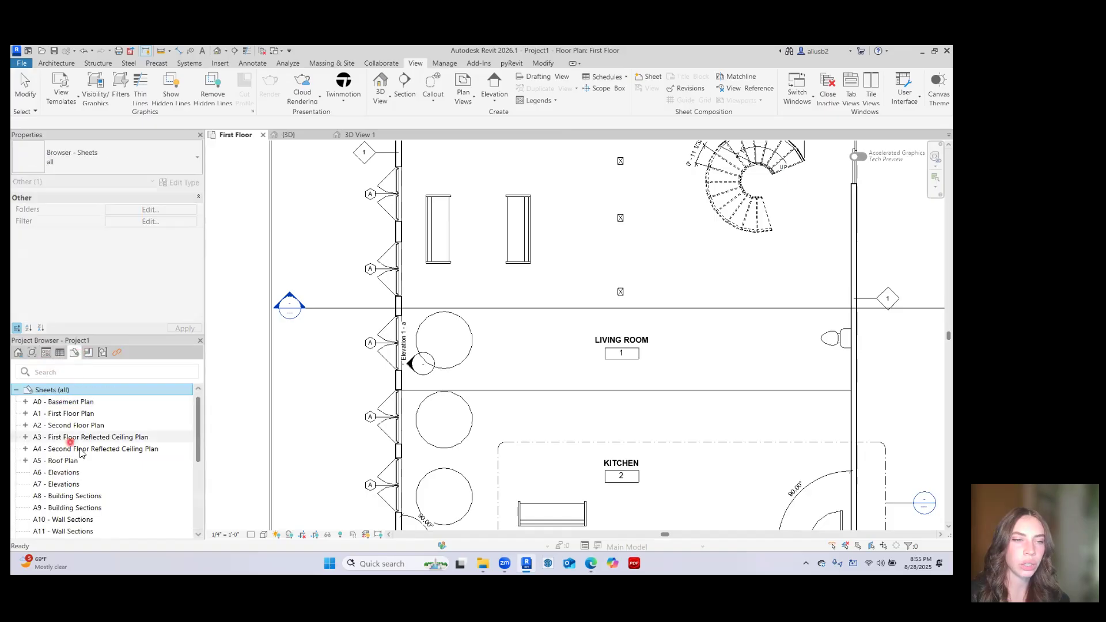
left_click(89, 354)
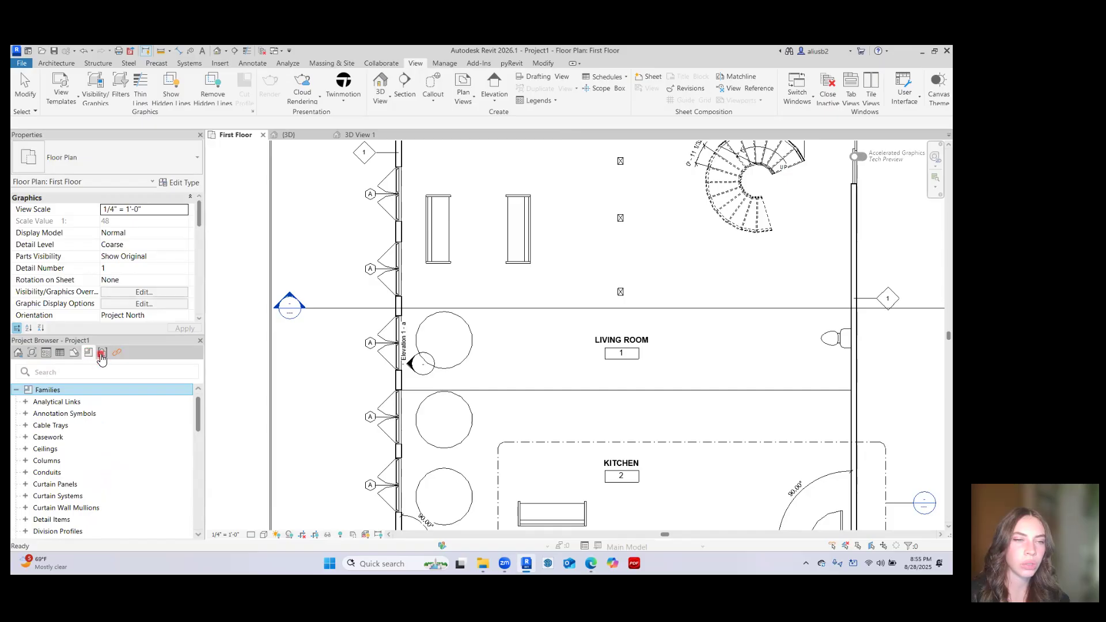
left_click(103, 356)
left_click(117, 353)
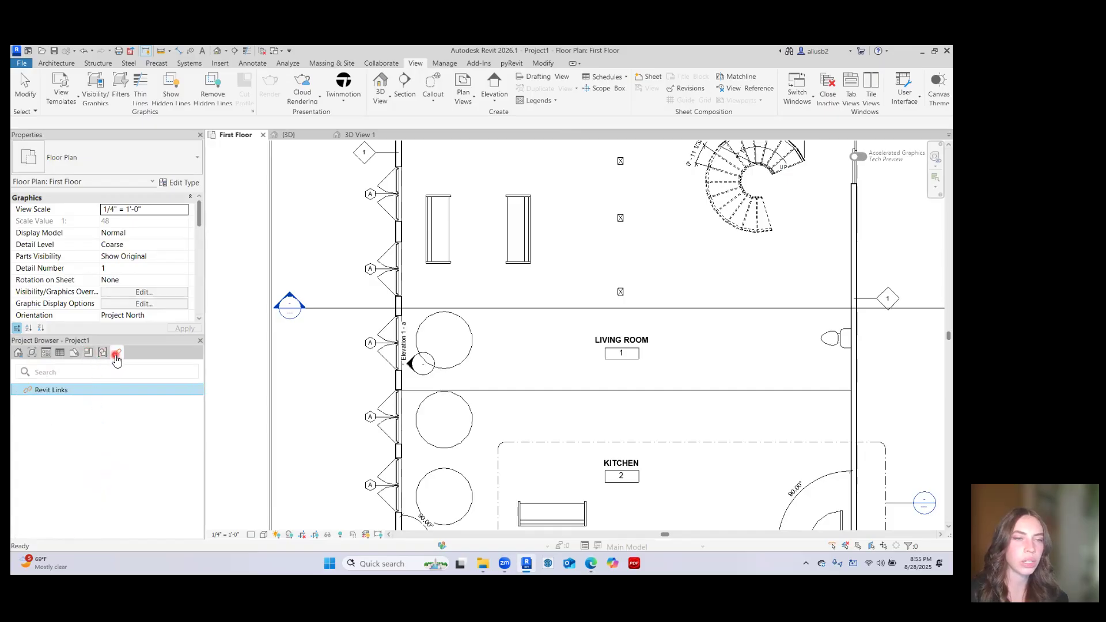
left_click(33, 356)
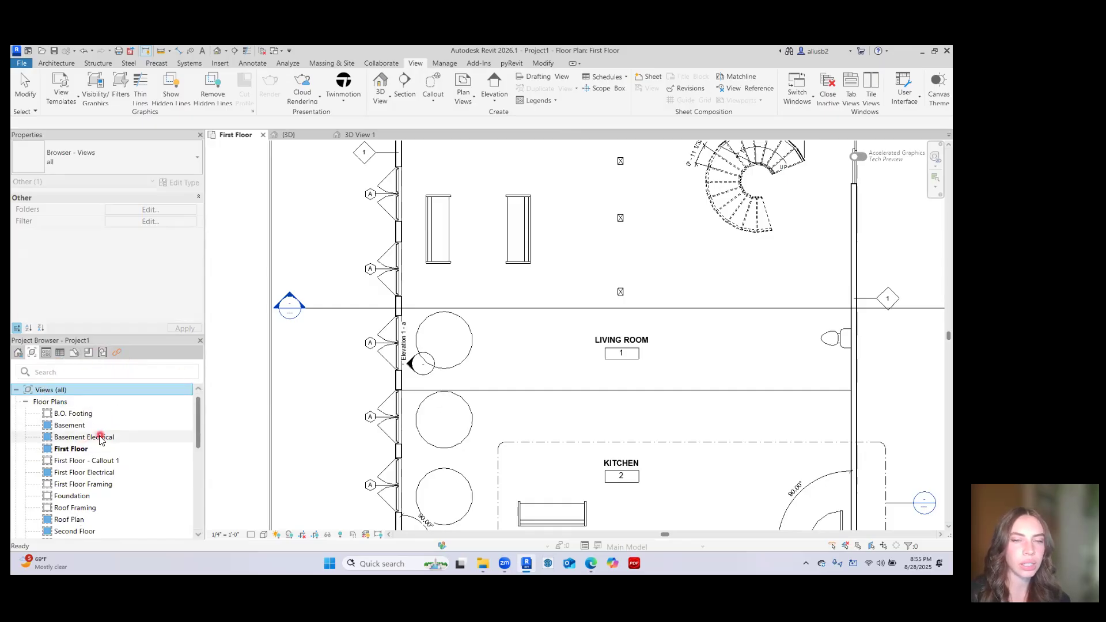
scroll(94, 446, "down", 5)
scroll(94, 446, "up", 5)
left_click(53, 357)
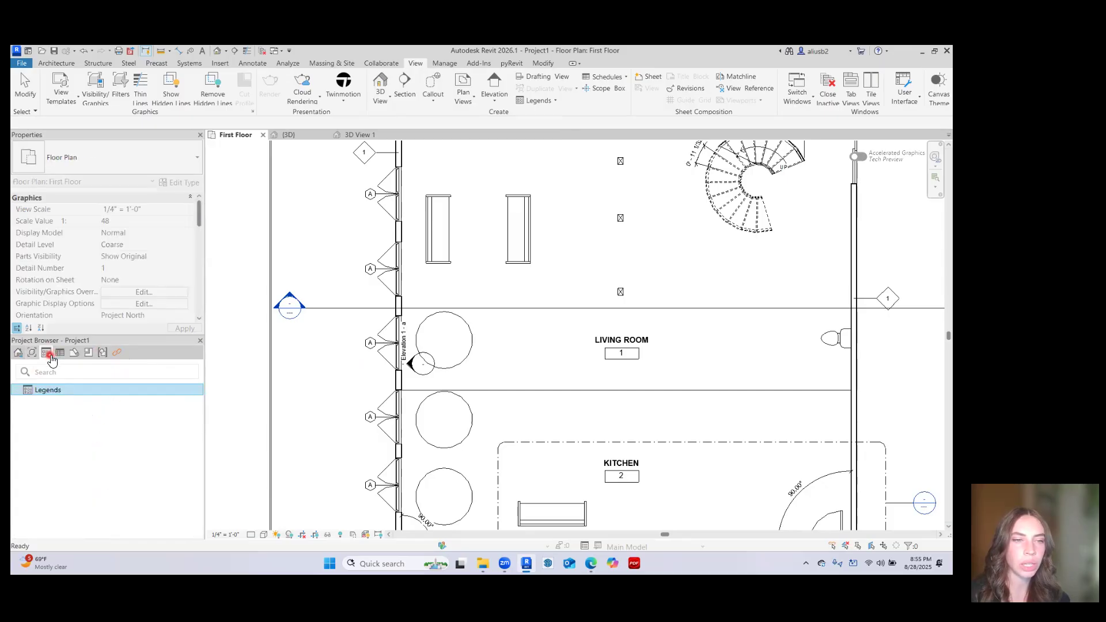
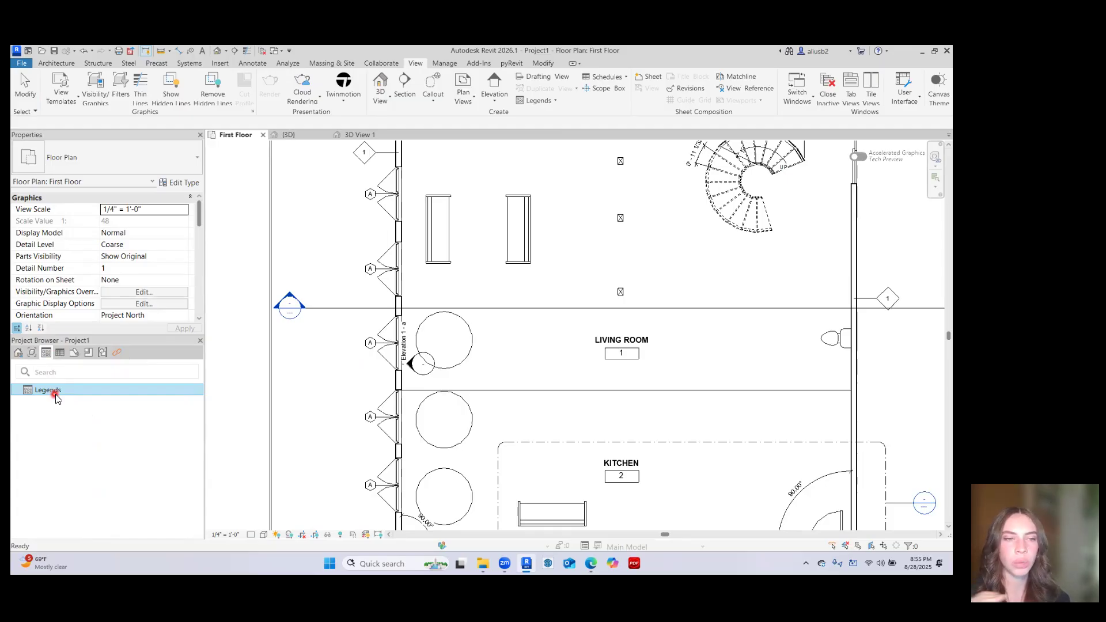
Open the Window Schedule from the project's schedules, review its columns, and close it
left_click(61, 353)
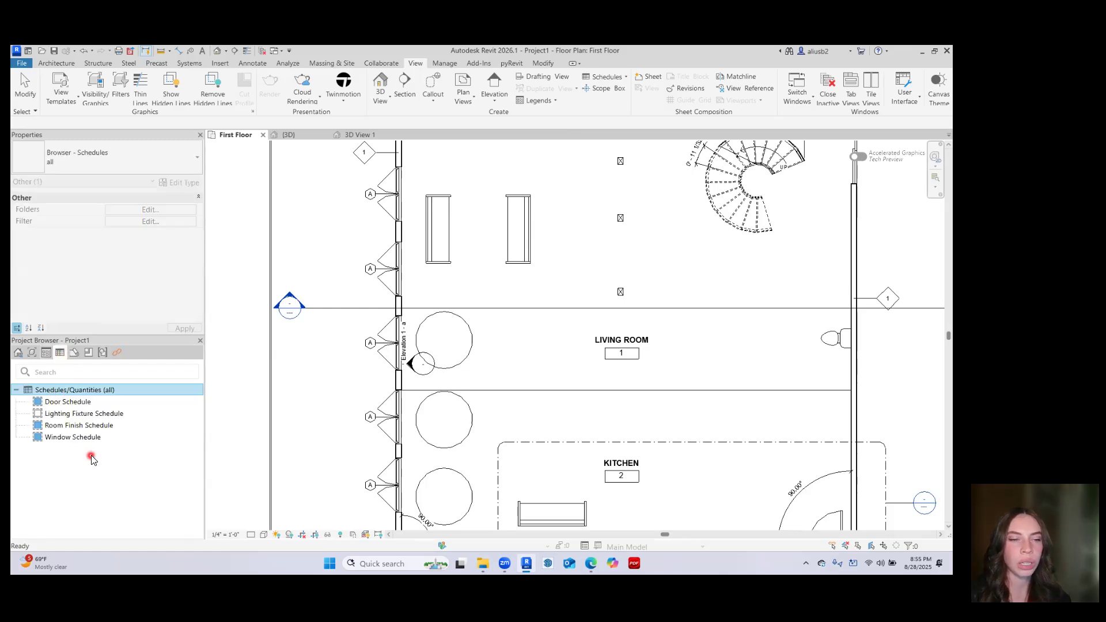
double_click(87, 438)
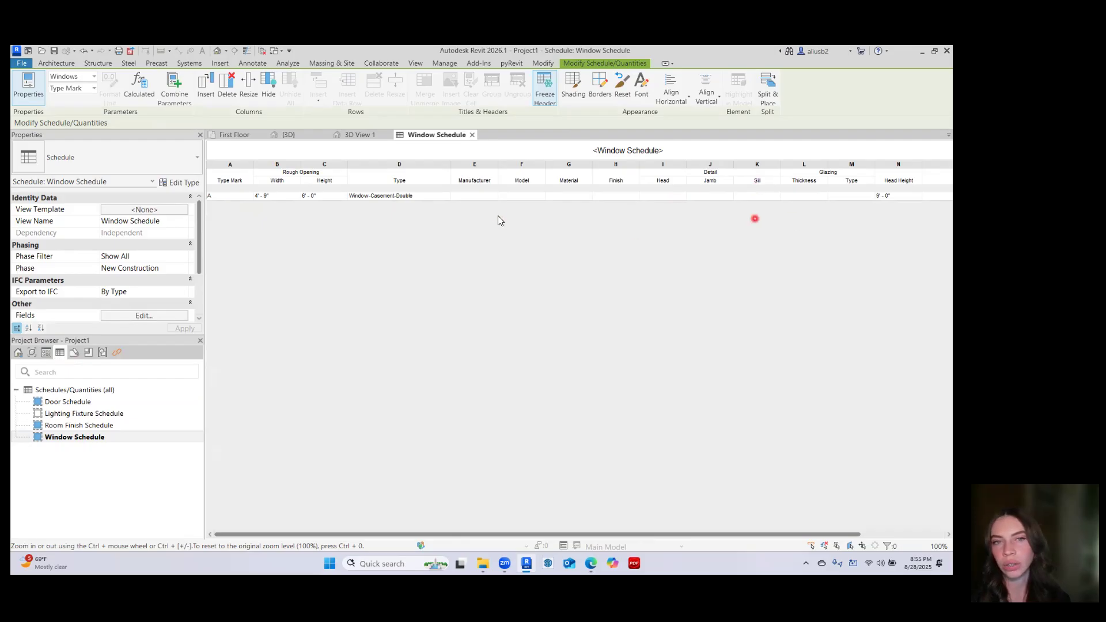
left_click(473, 134)
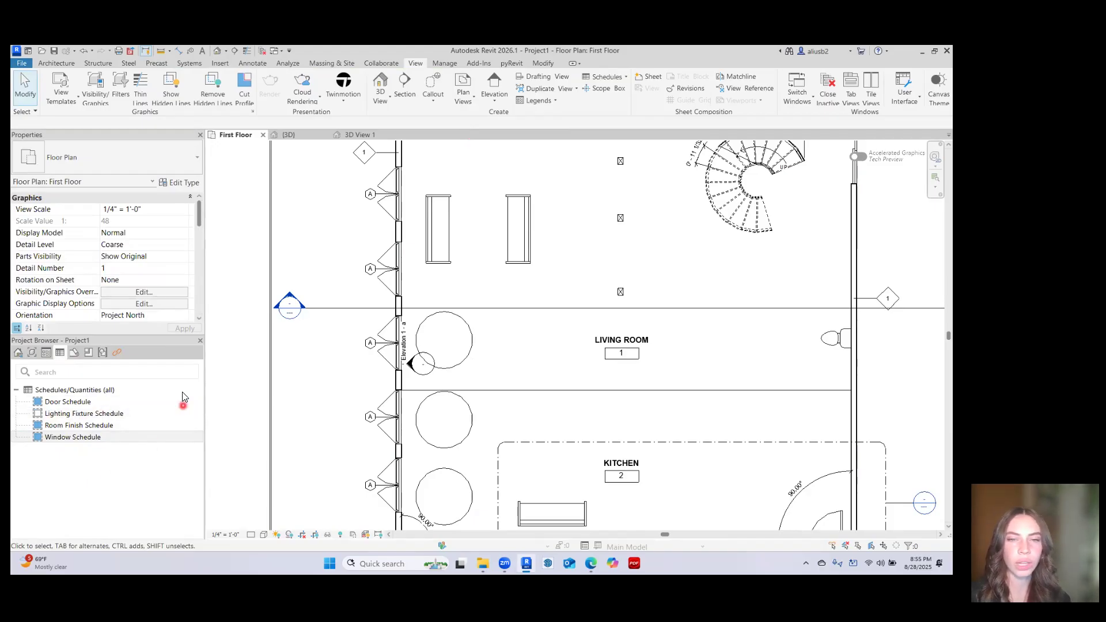
Switch from the First Floor plan to the {3D} view, and cycle through the open views to 3D View 1
scroll(589, 300, "down", 3)
middle_click_drag(521, 340, 432, 373)
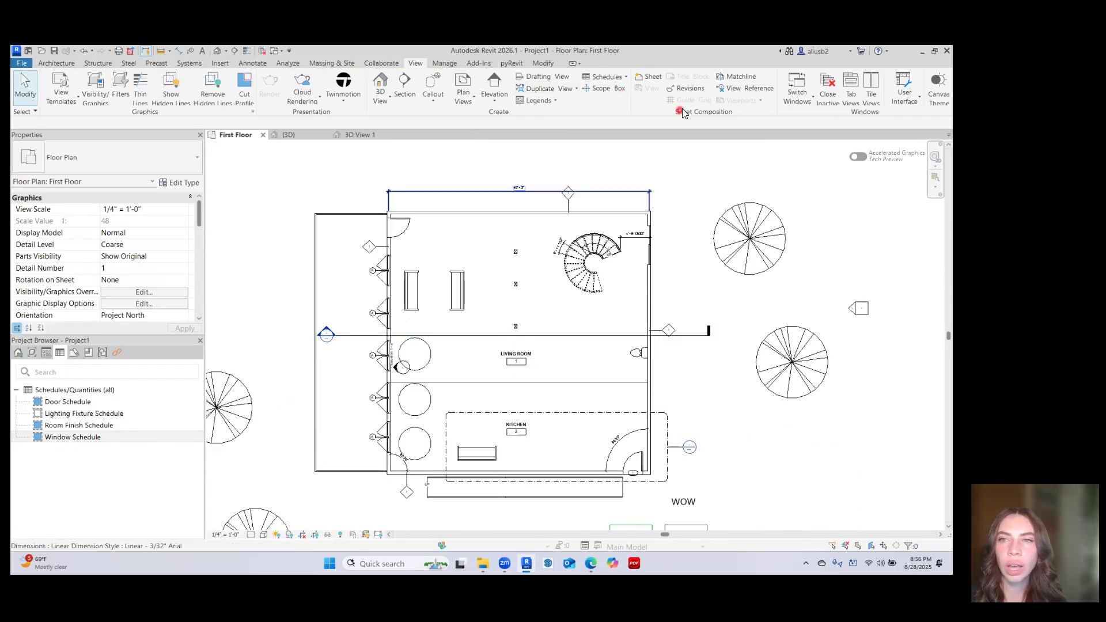
key("Escape")
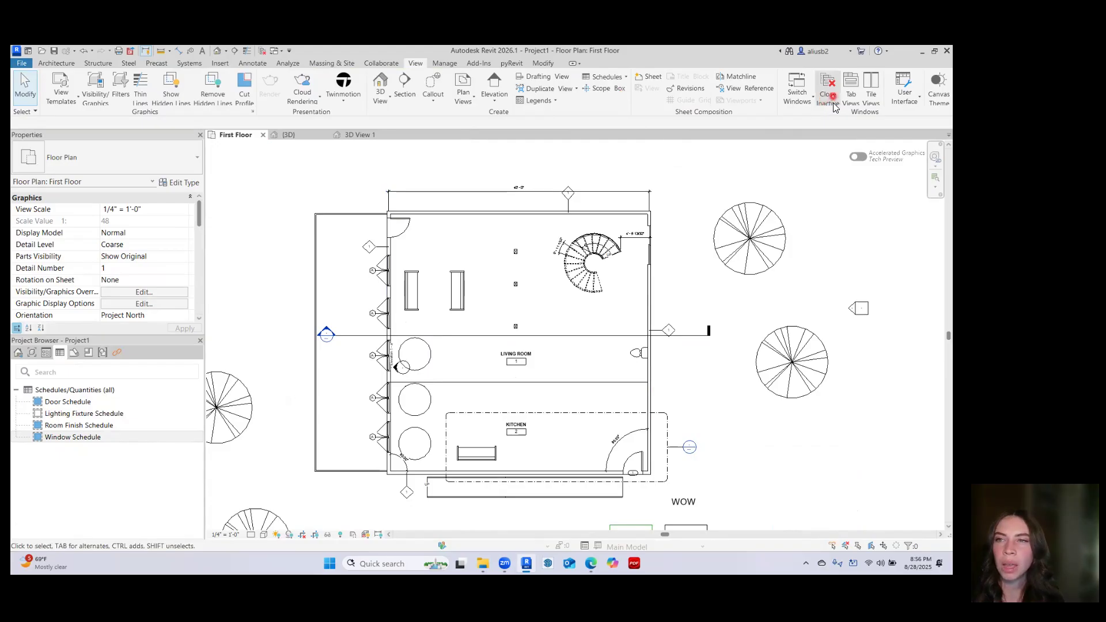
left_click(800, 101)
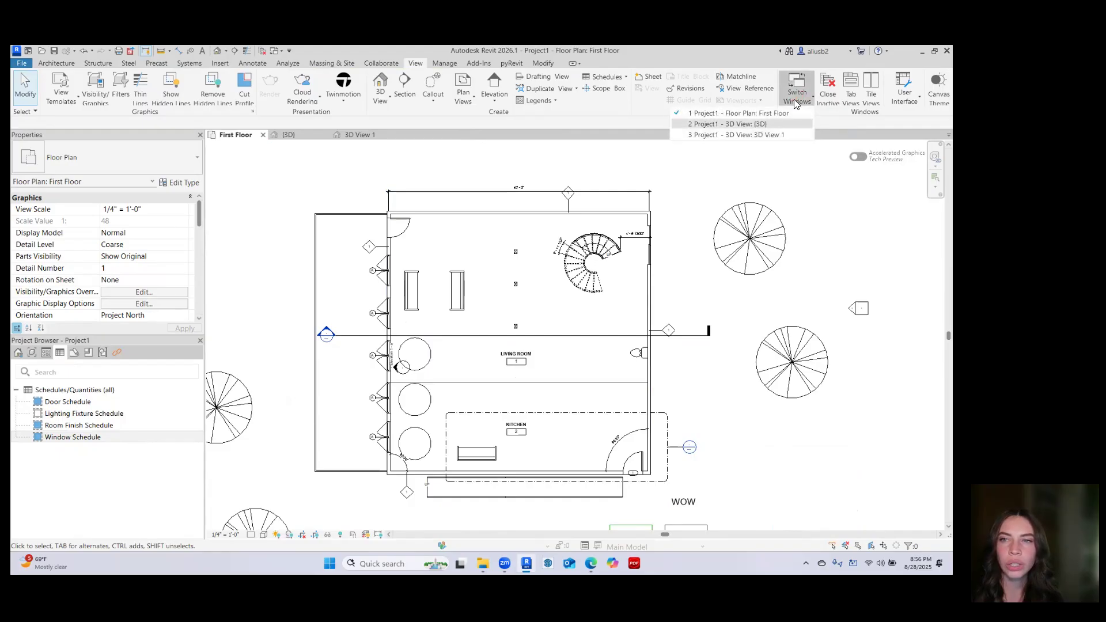
left_click(735, 125)
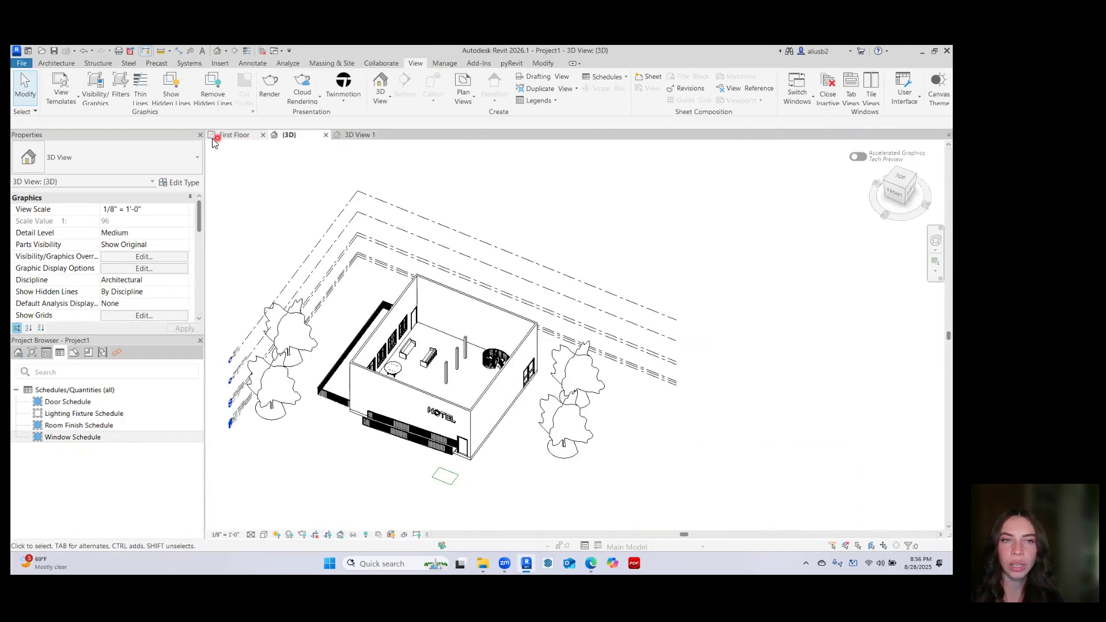
left_click(235, 135)
left_click(294, 136)
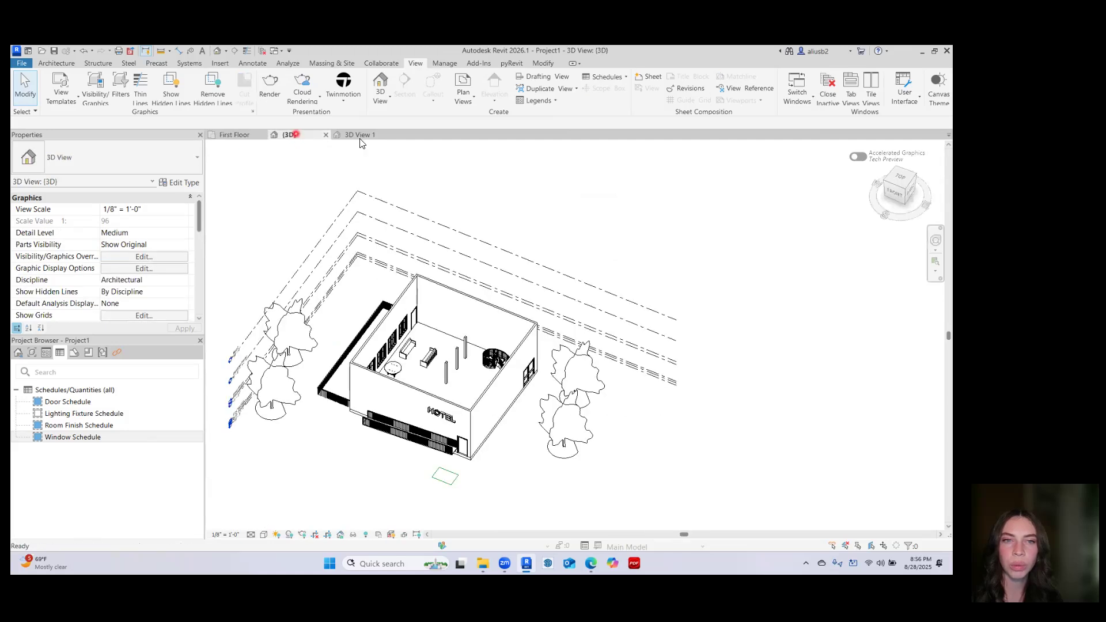
left_click(361, 136)
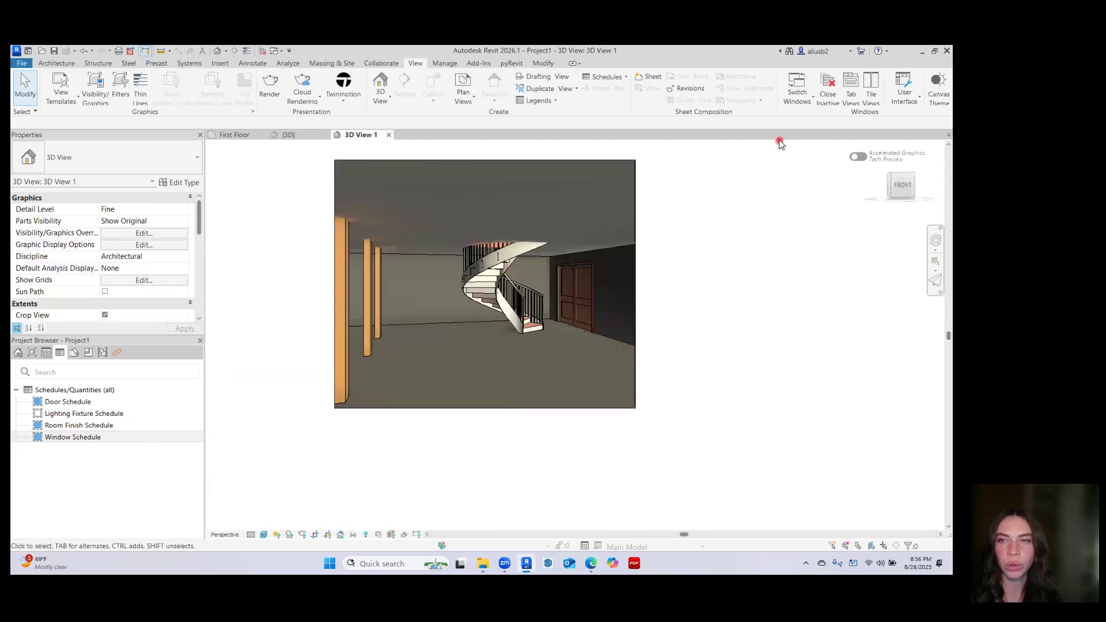
Use the lists of open views to switch to the {3D} view and back to 3D View 1
left_click(808, 99)
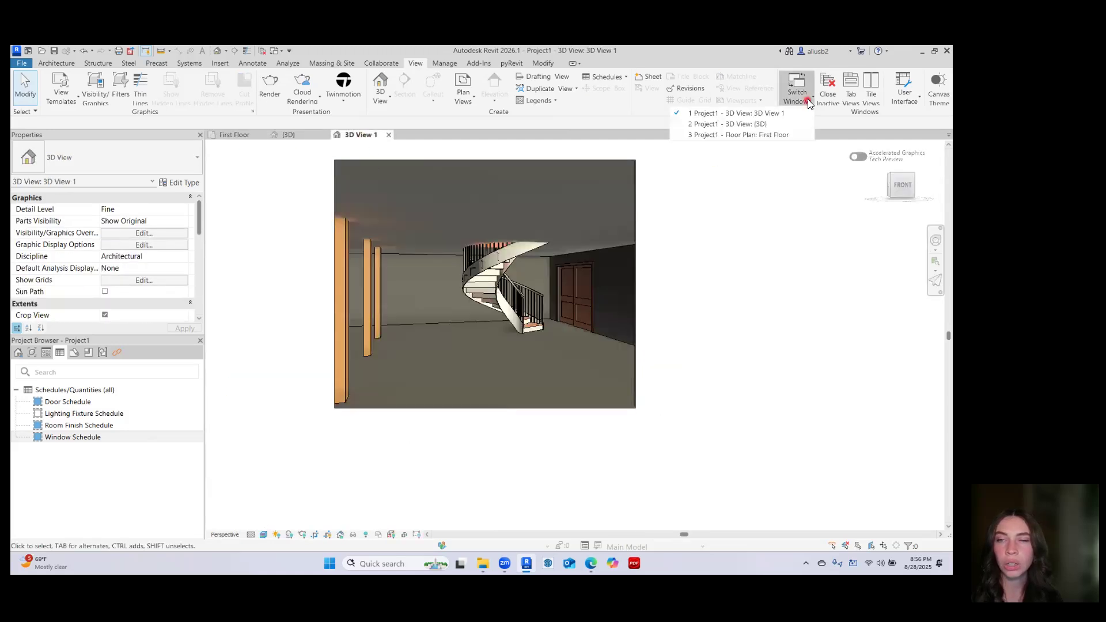
left_click(710, 124)
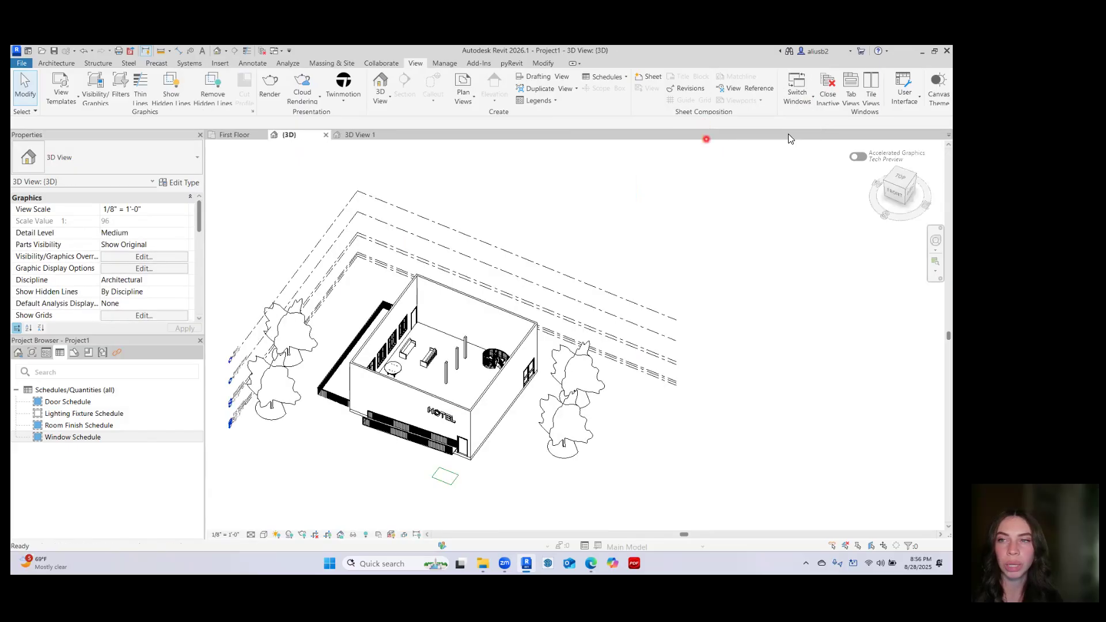
left_click(948, 135)
left_click(917, 158)
left_click(822, 217)
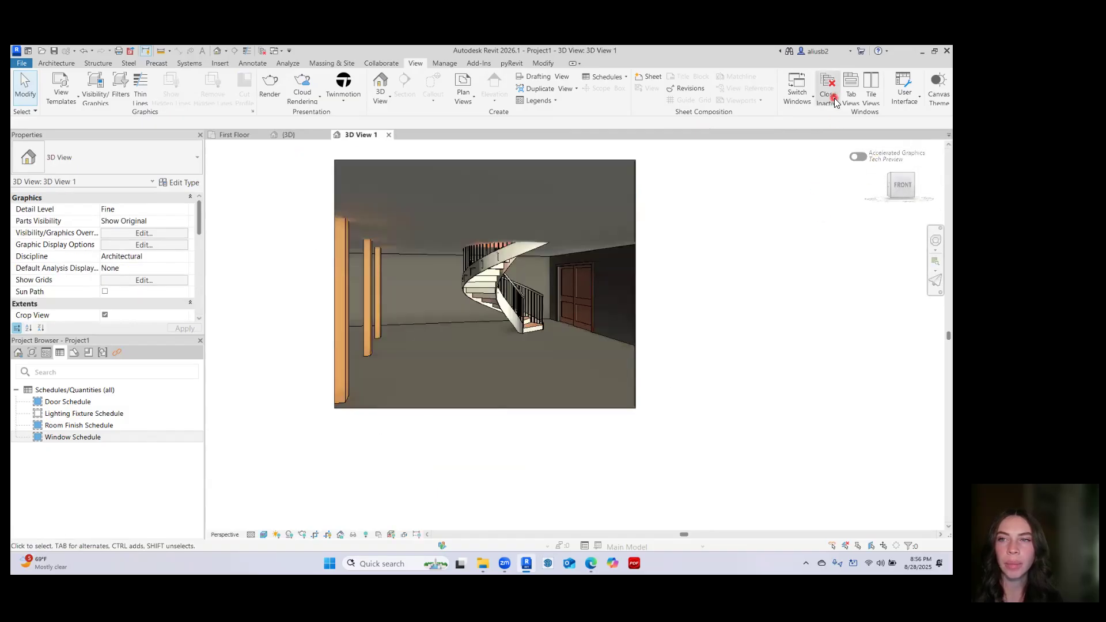
Tile the three open views, and frame the whole First Floor plan and the {3D} building in their windows
left_click(872, 91)
scroll(698, 343, "down", 5)
middle_click_drag(699, 342, 657, 298)
scroll(372, 499, "up", 2)
middle_click_drag(374, 499, 363, 392)
scroll(363, 392, "down", 1)
scroll(425, 482, "up", 1)
middle_click_drag(425, 482, 438, 512)
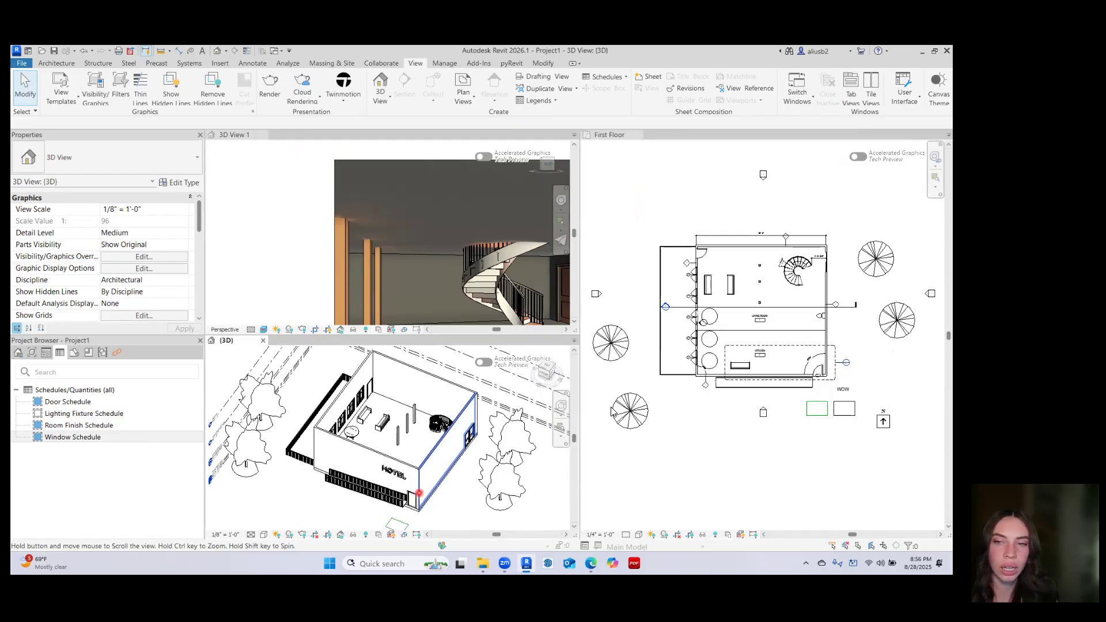
Delete the two facing sofas near the window wall in the First Floor plan, and check their removal in the {3D} view
left_click(732, 287)
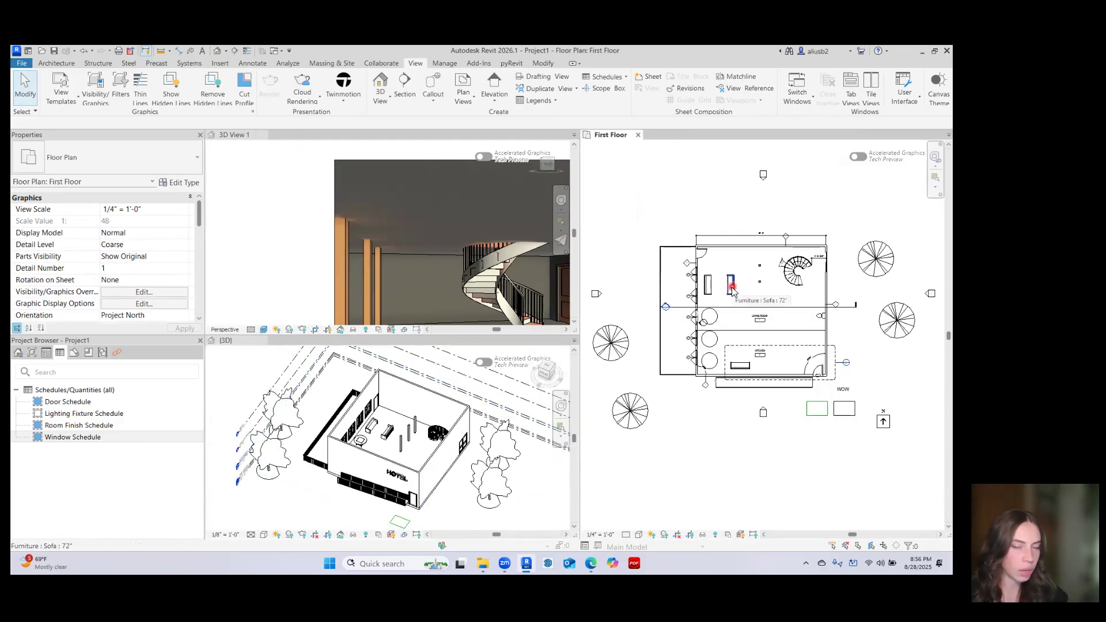
left_click(711, 289)
left_click(732, 292)
key("Delete")
scroll(382, 439, "up", 4)
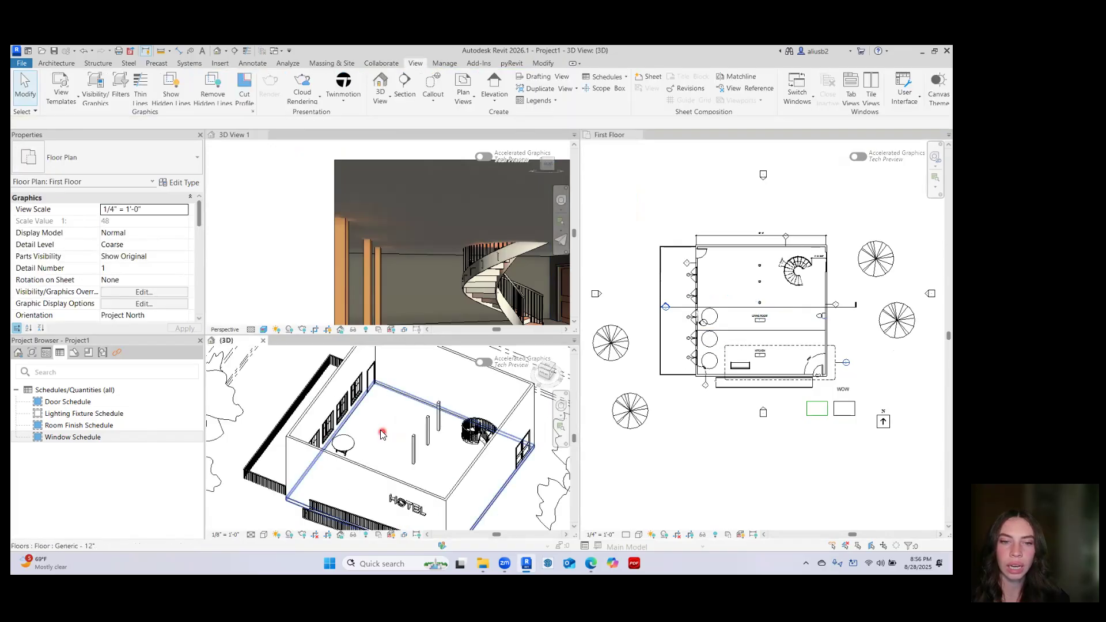
Merge the tiled windows back into tabbed views with {3D} in front, and center the whole building in it
scroll(380, 432, "down", 1)
middle_click_drag(404, 443, 371, 466)
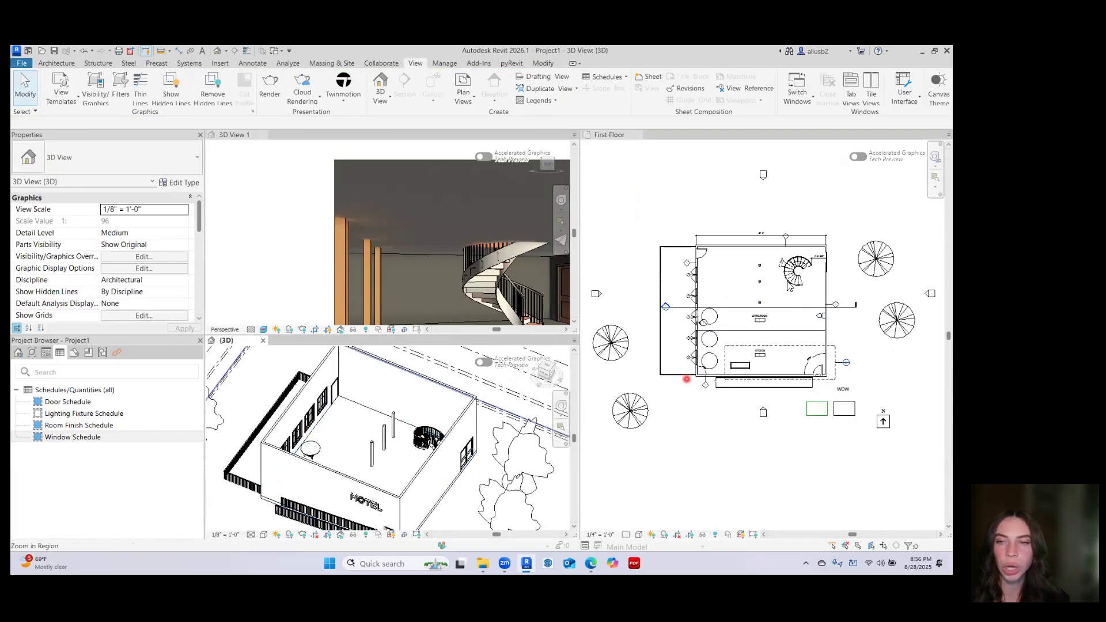
left_click(851, 94)
middle_click_drag(552, 254, 709, 387)
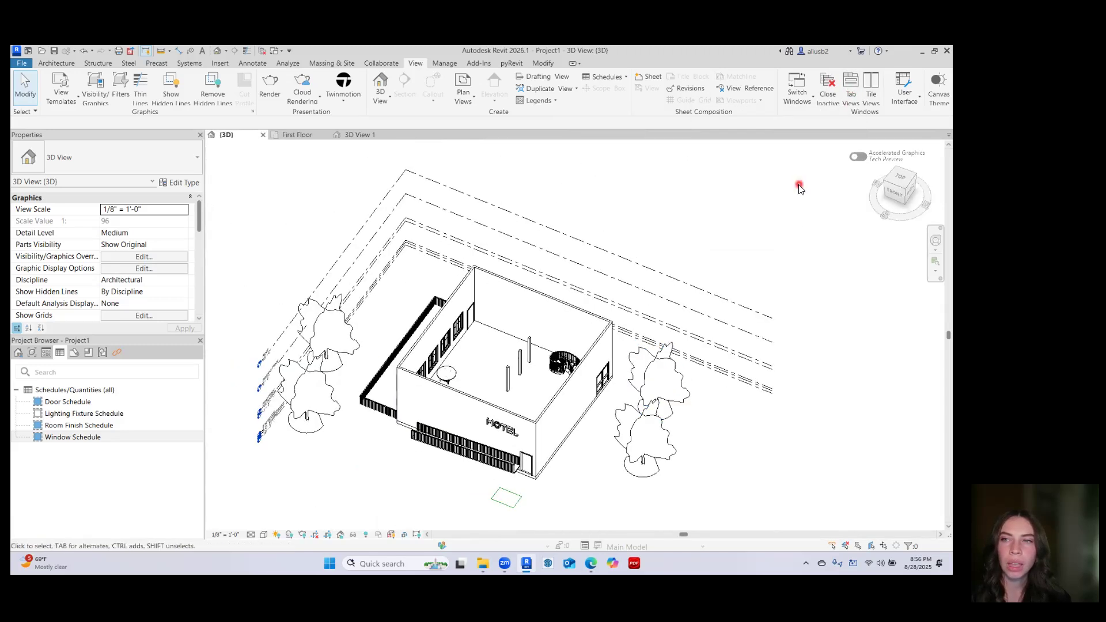
Hide the Project Browser and the Properties palette to enlarge the drawing area, and recenter the {3D} building
left_click(912, 102)
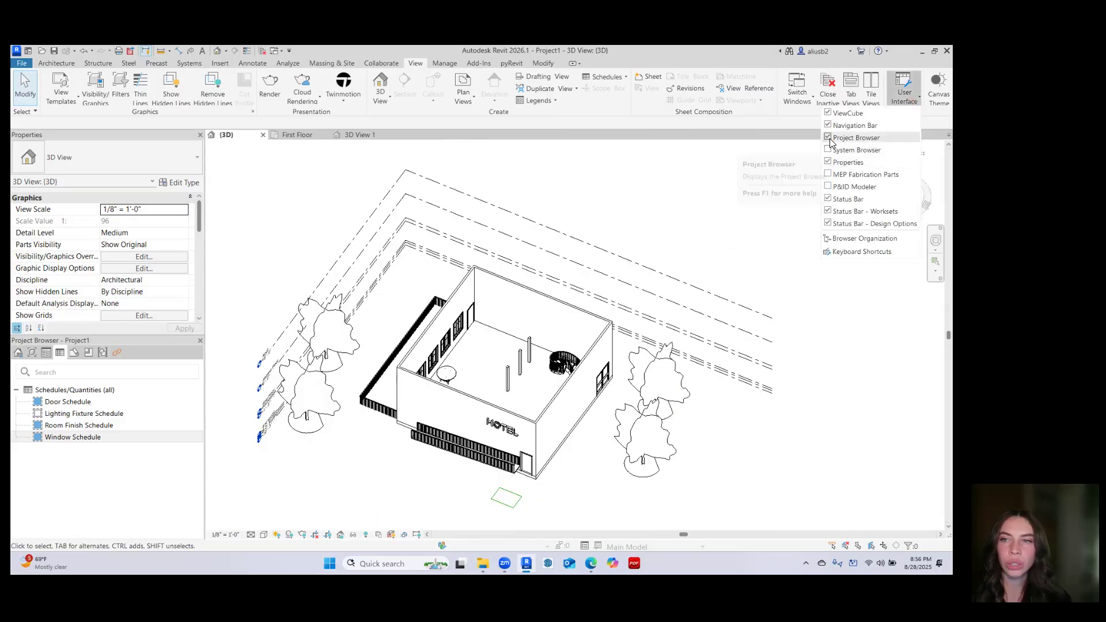
left_click(828, 139)
left_click(913, 93)
left_click(837, 162)
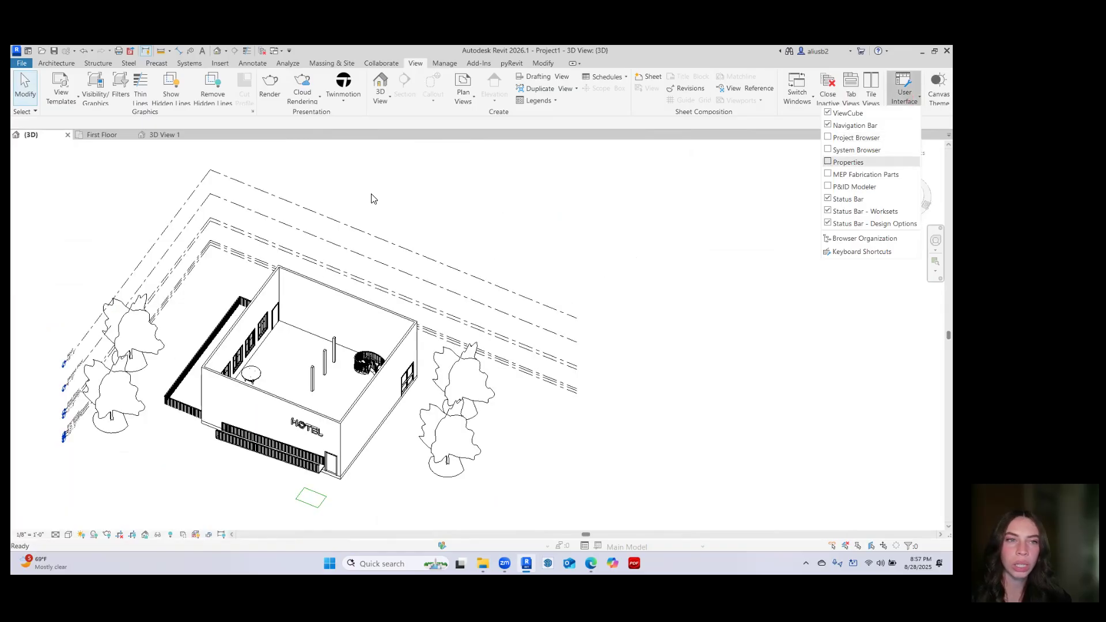
left_click(154, 195)
middle_click_drag(145, 245, 300, 259)
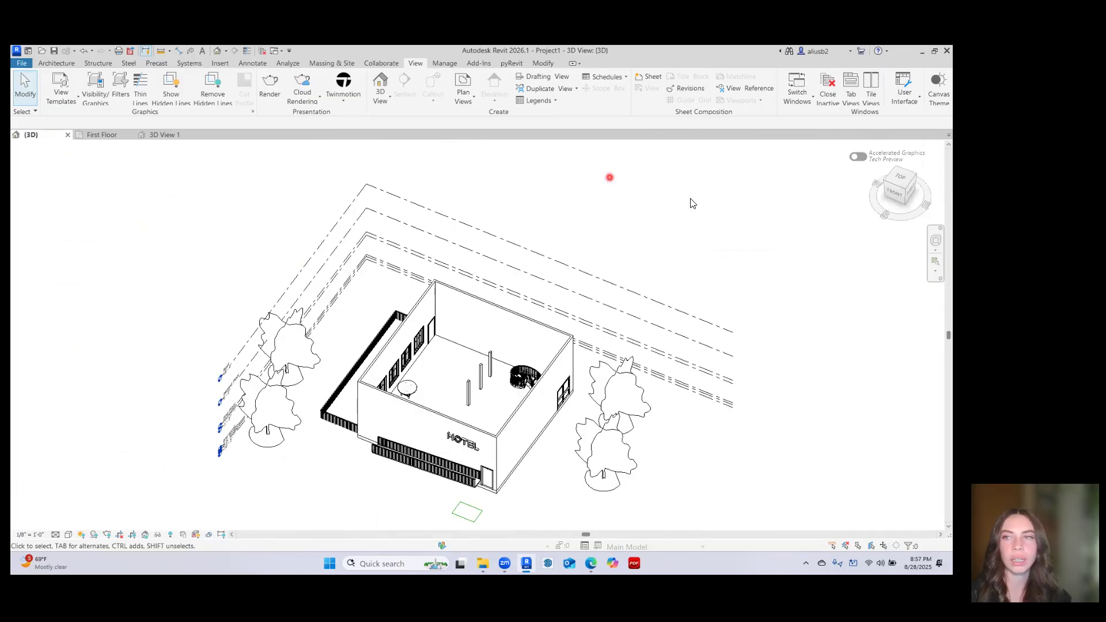
Show the Project Browser and Properties palettes, dock Properties on the side opposite the browser, and look through its view parameters
left_click(915, 98)
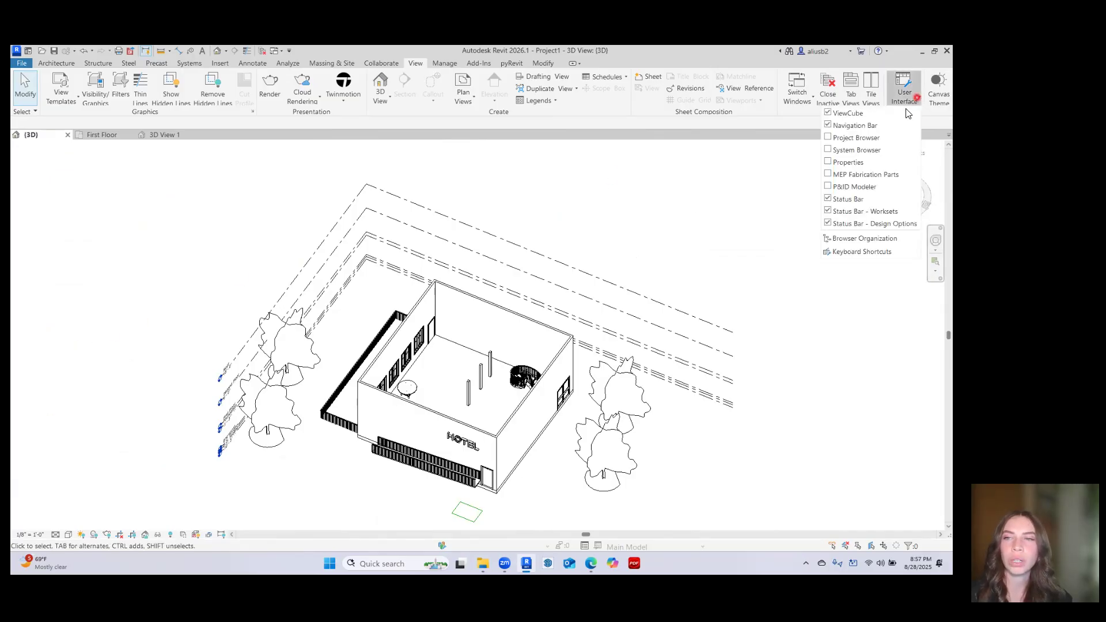
left_click(841, 139)
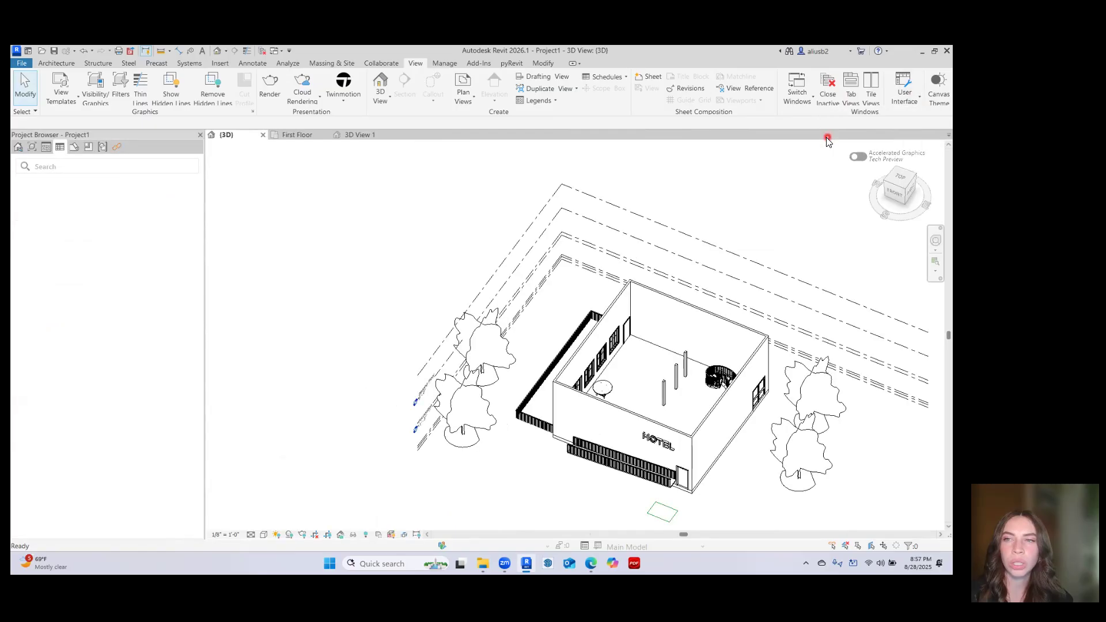
left_click(915, 103)
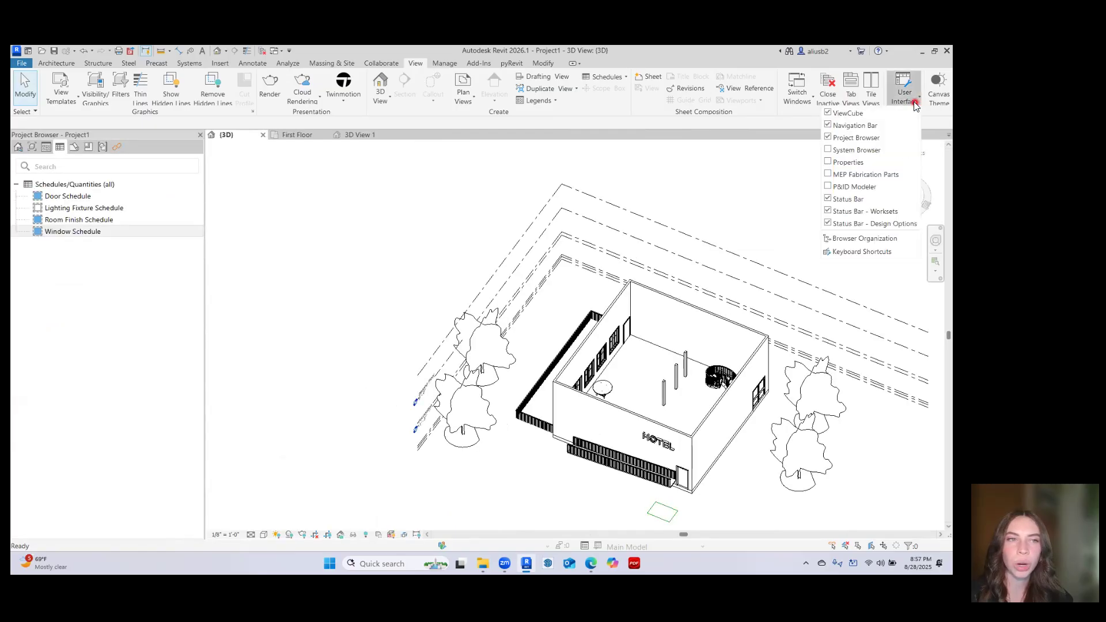
left_click(847, 162)
left_click_drag(96, 133, 96, 150)
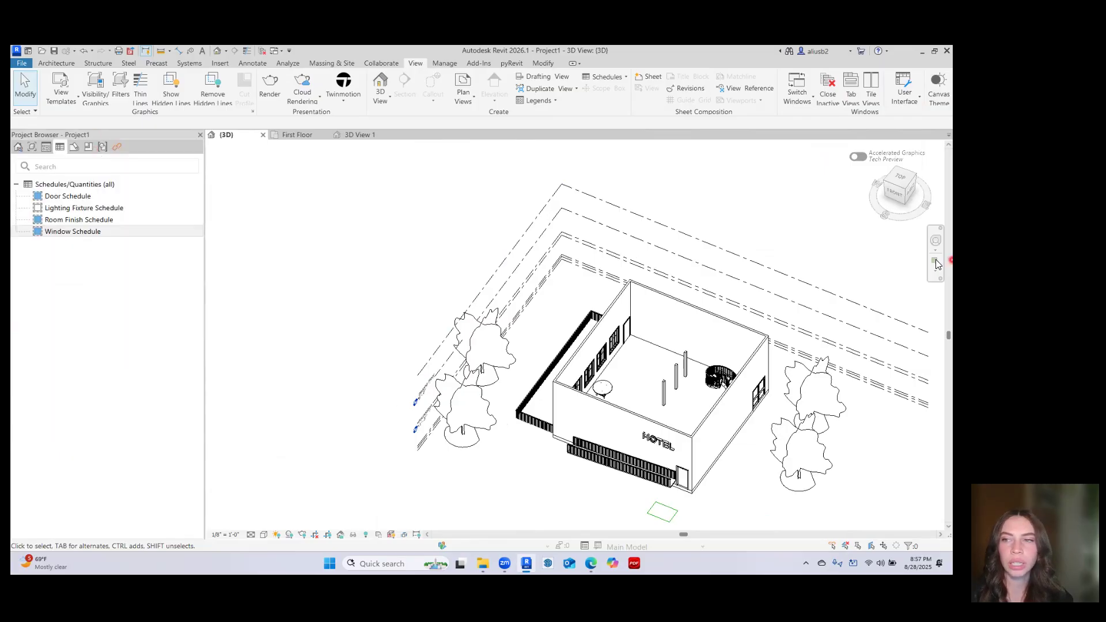
left_click_drag(938, 264, 938, 264)
scroll(547, 281, "down", 2)
middle_click_drag(561, 301, 425, 298)
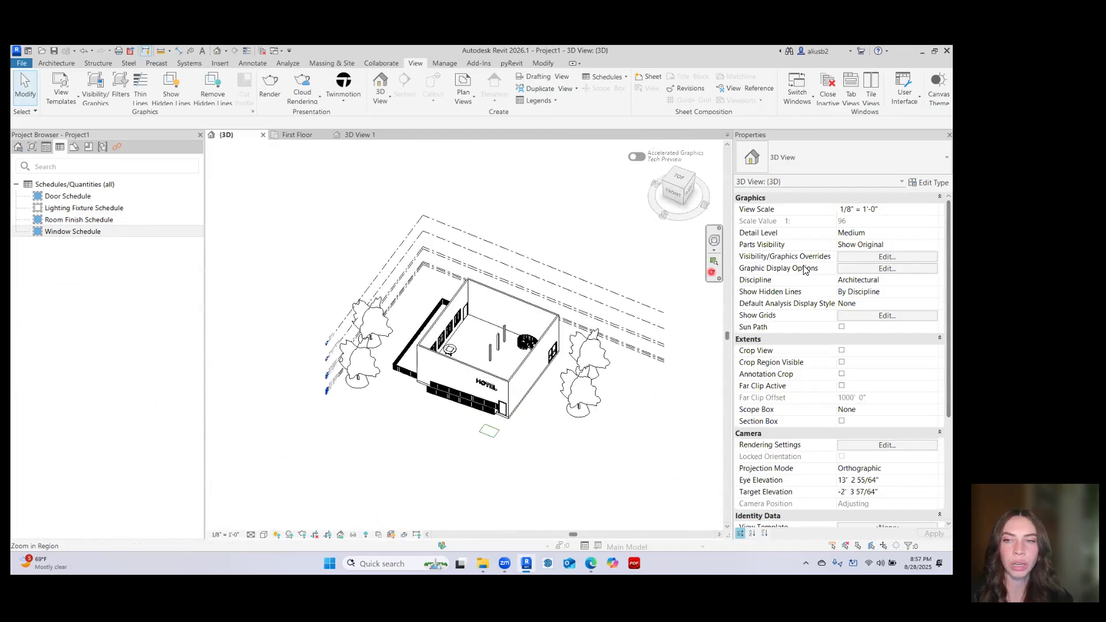
scroll(876, 306, "down", 5)
scroll(870, 294, "up", 5)
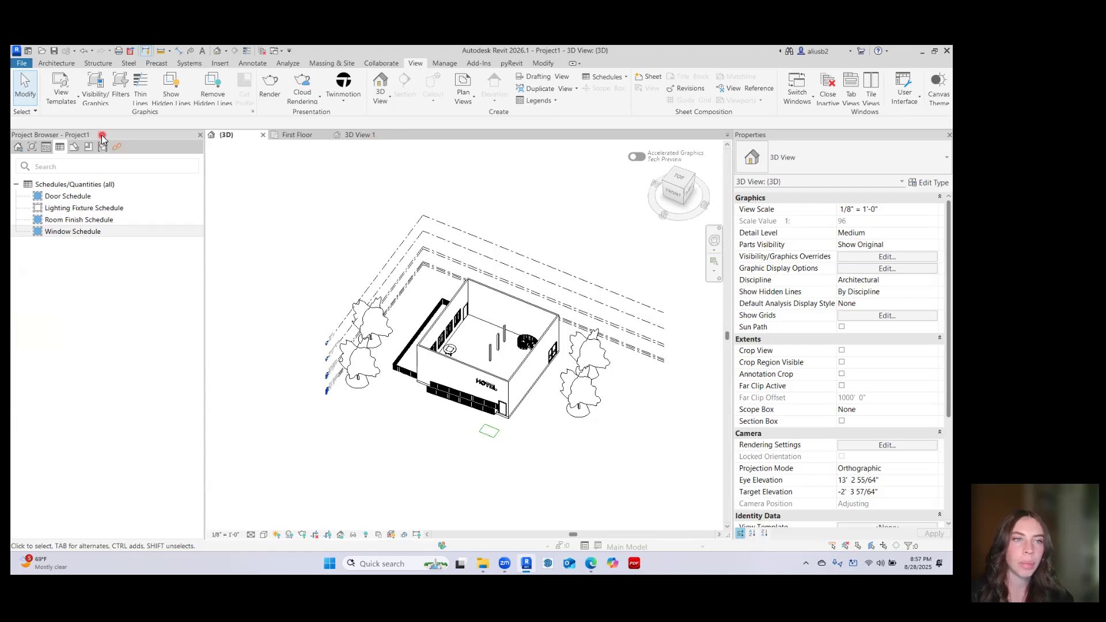
Undock the Project Browser and Properties palettes so both float over the {3D} view
left_click_drag(102, 137, 205, 185)
left_click_drag(819, 137, 773, 211)
scroll(480, 359, "down", 5)
middle_click_drag(479, 359, 644, 300)
scroll(467, 300, "up", 4)
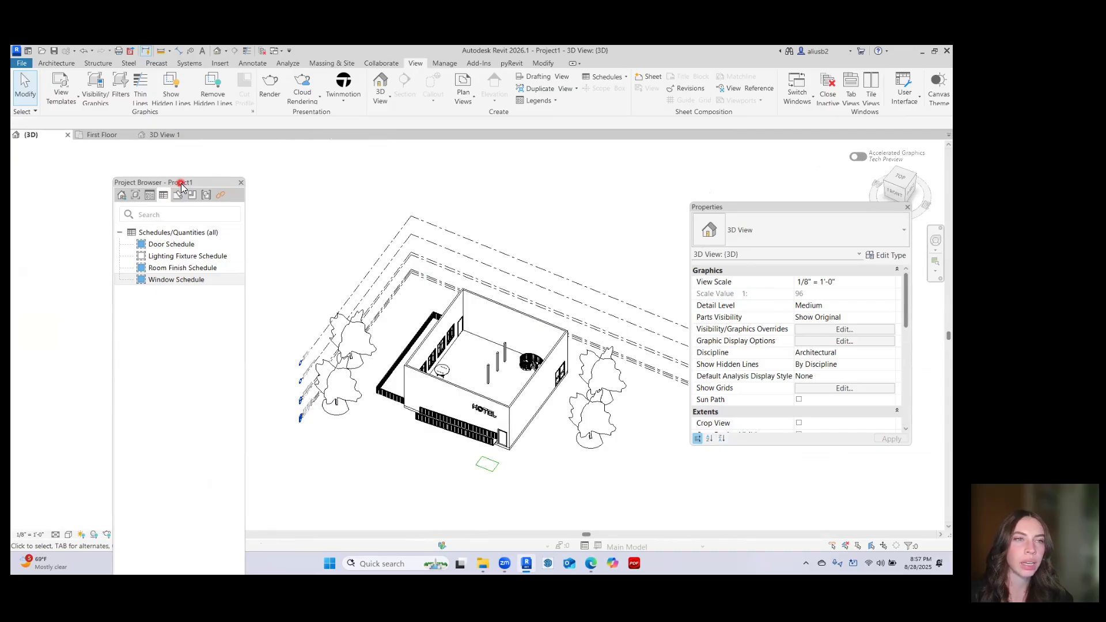
Move the floating Project Browser, and close both it and the floating Properties palette
mouse_move(181, 183)
left_mouse_down()
mouse_move(74, 132)
mouse_move(125, 161)
left_mouse_up()
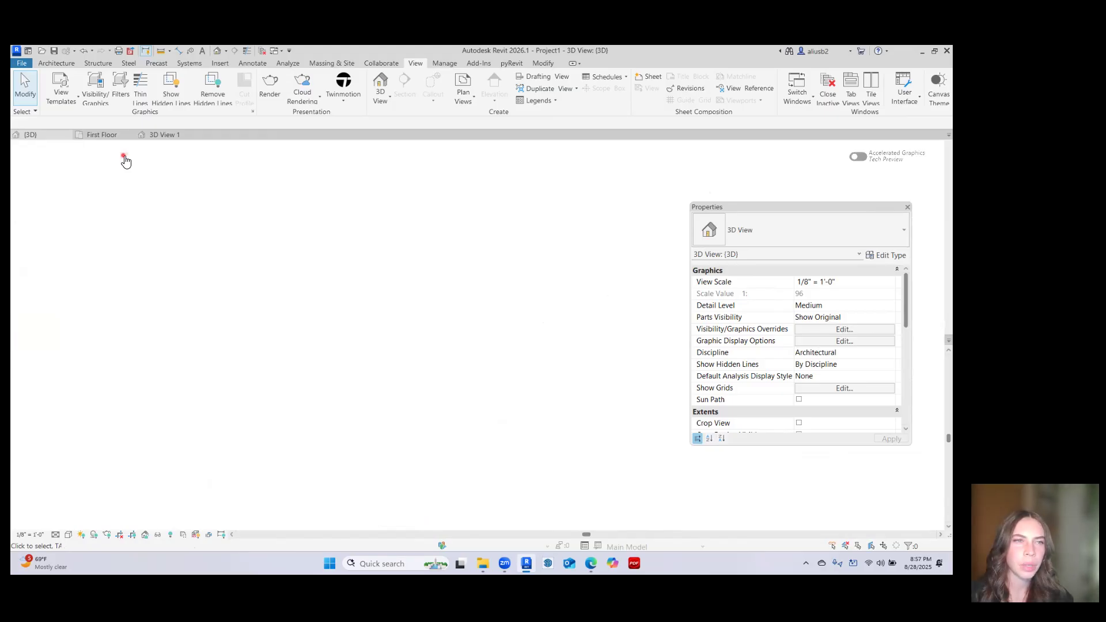
left_click(223, 155)
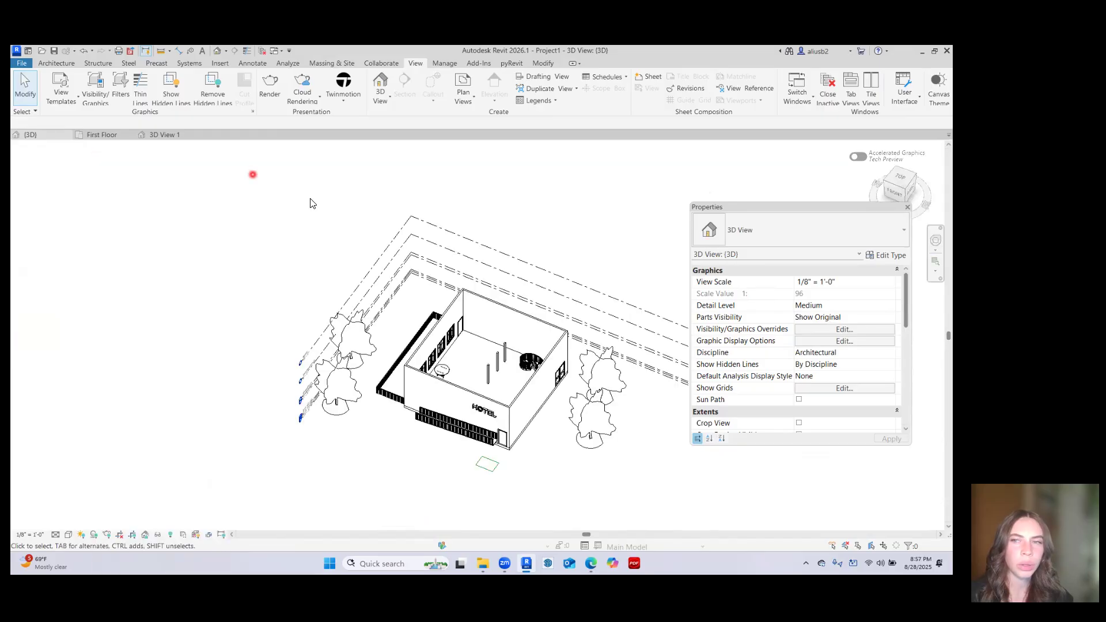
left_click(907, 208)
Show the Project Browser, restore the maximized application window to a smaller size, and dock the browser as a narrow column beside the drawing area
left_click(905, 92)
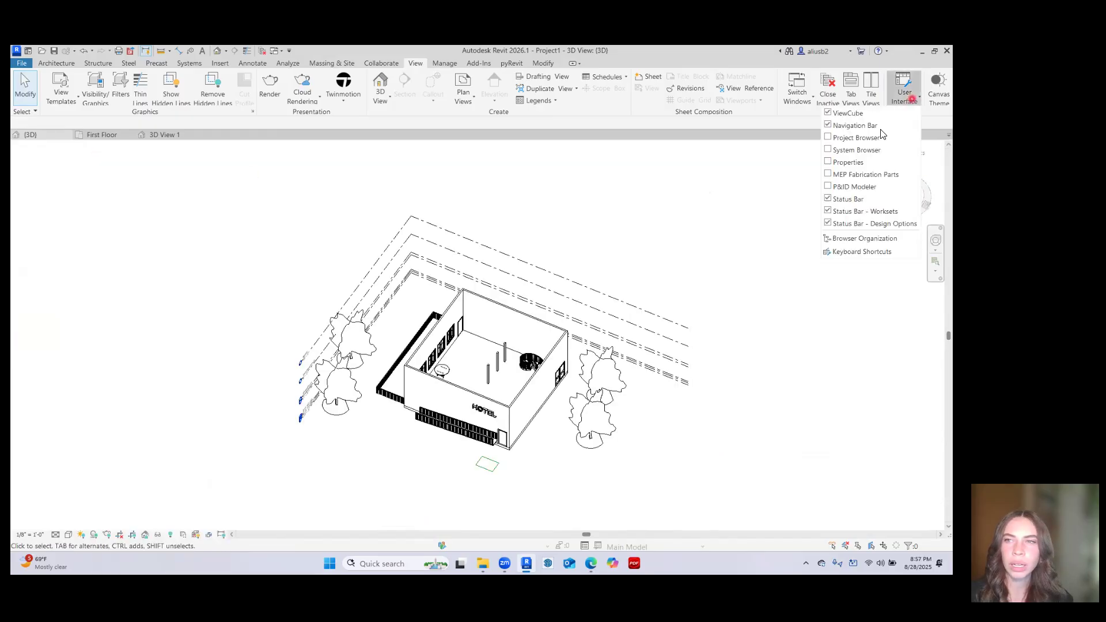
left_click(828, 140)
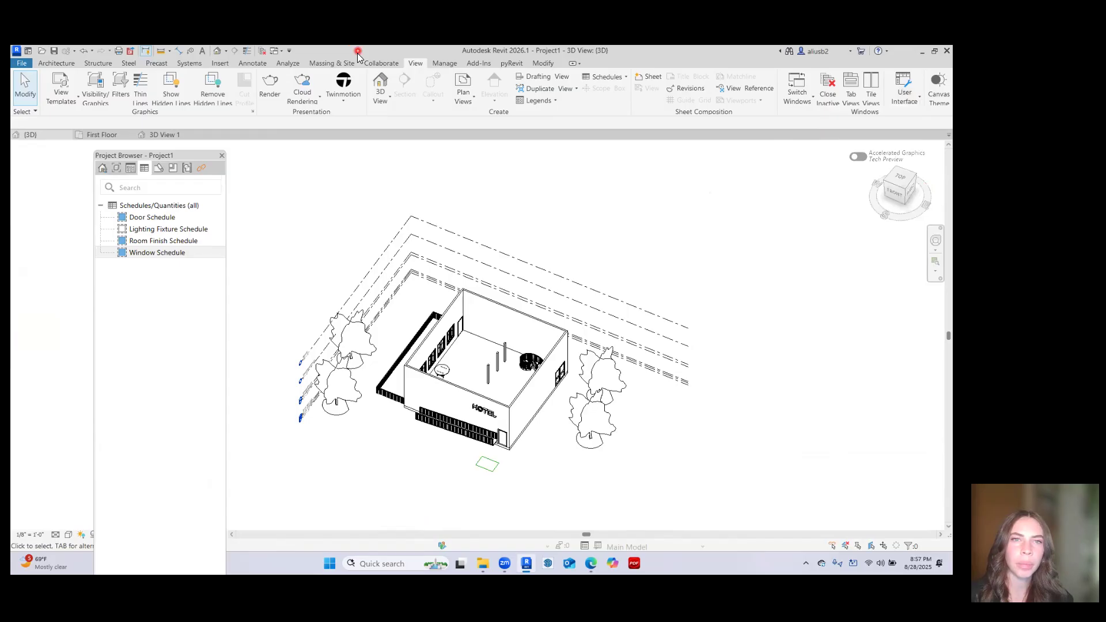
double_click(357, 56)
left_click_drag(320, 68, 348, 72)
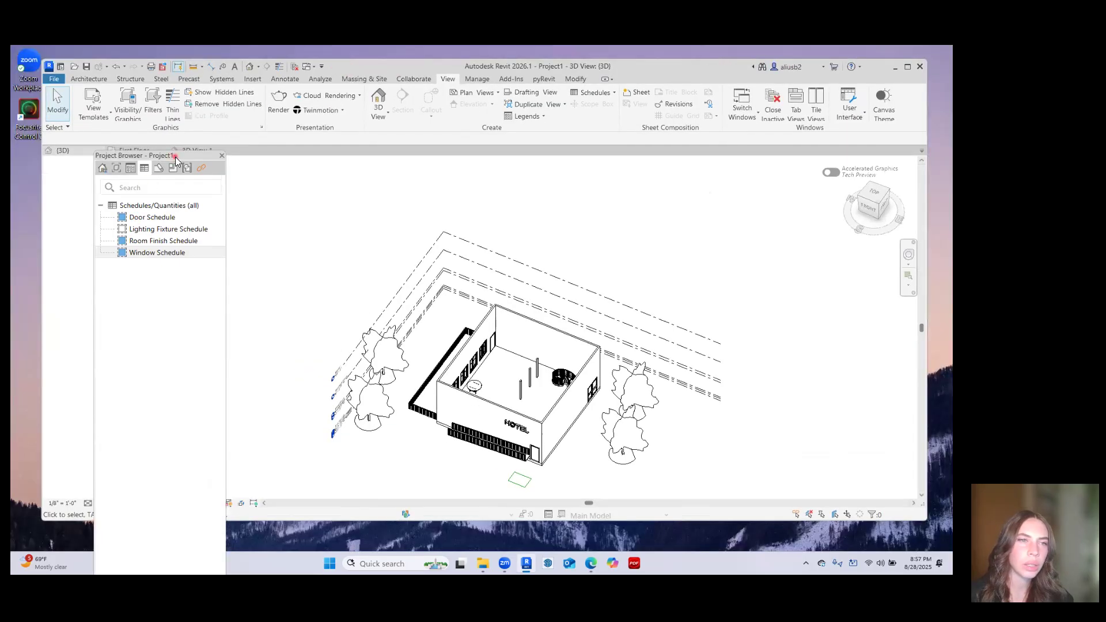
left_click_drag(175, 157, 45, 195)
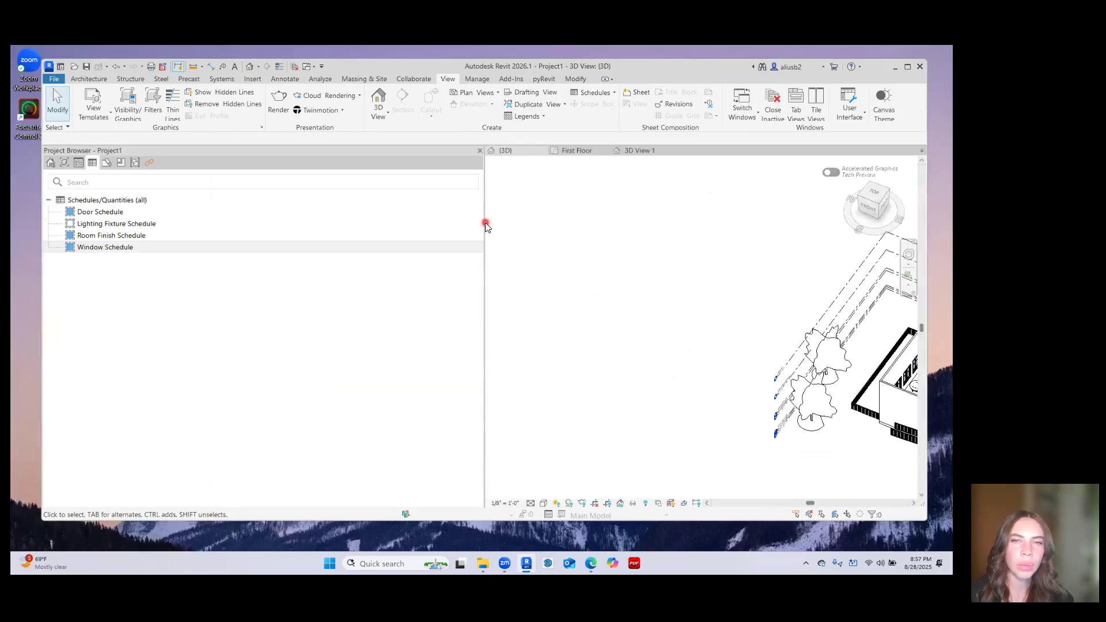
left_click_drag(484, 222, 179, 239)
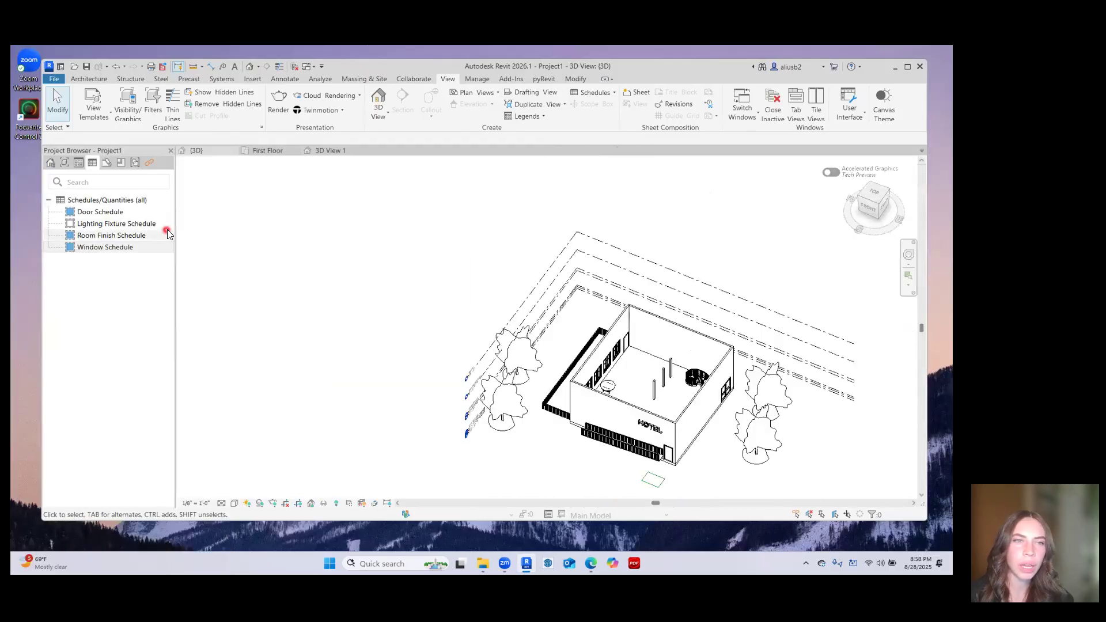
Show the Properties palette, dock it above the Project Browser, and narrow the column they share
left_click(849, 107)
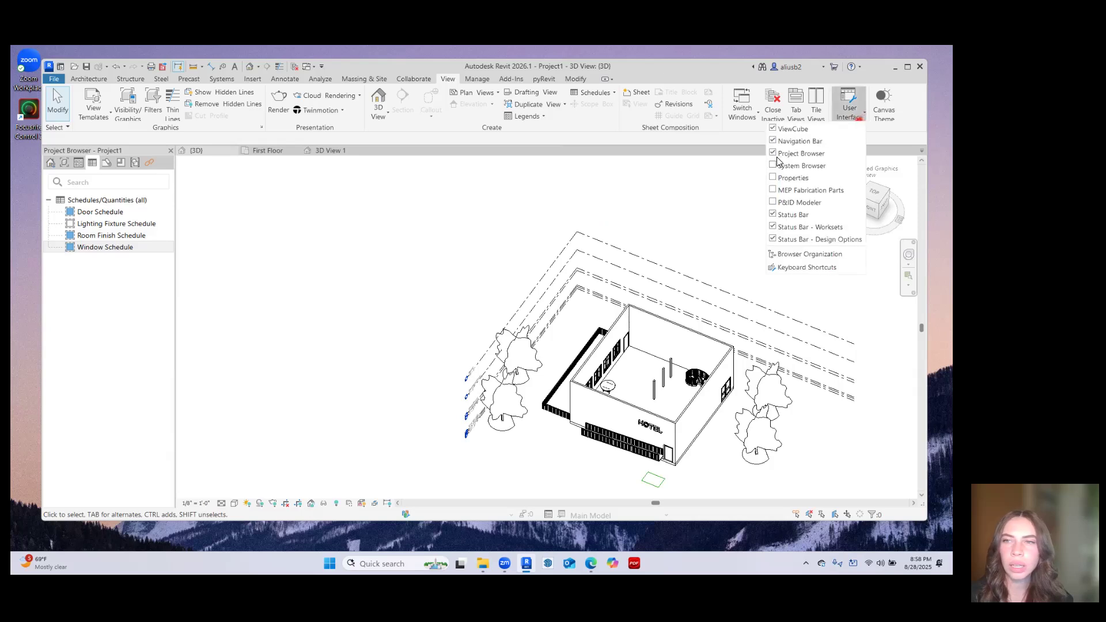
left_click(779, 178)
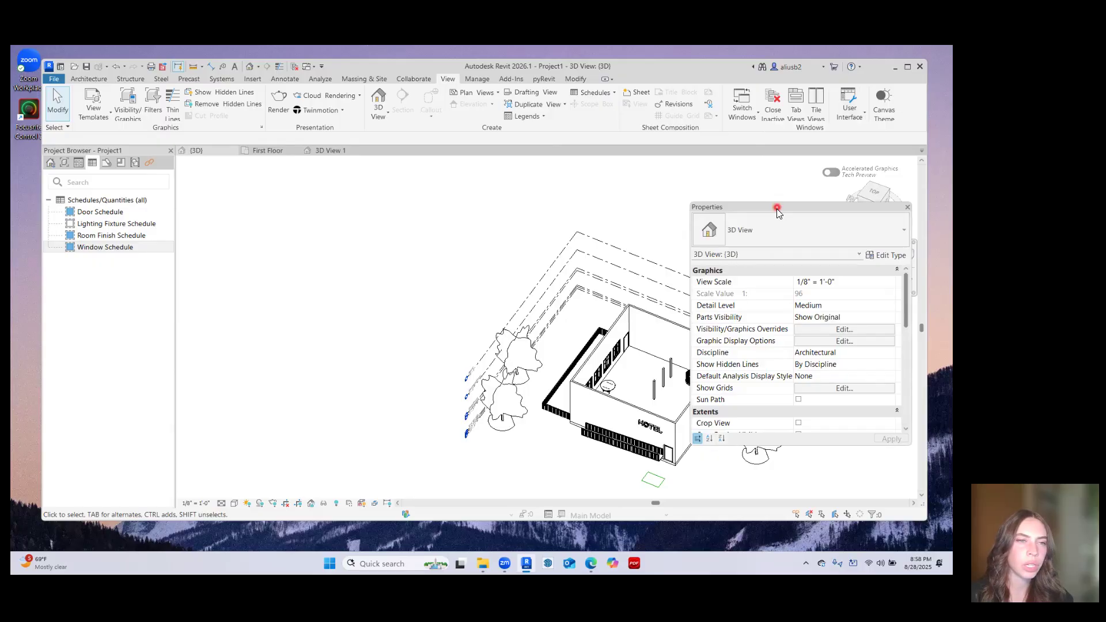
left_click_drag(777, 212, 94, 158)
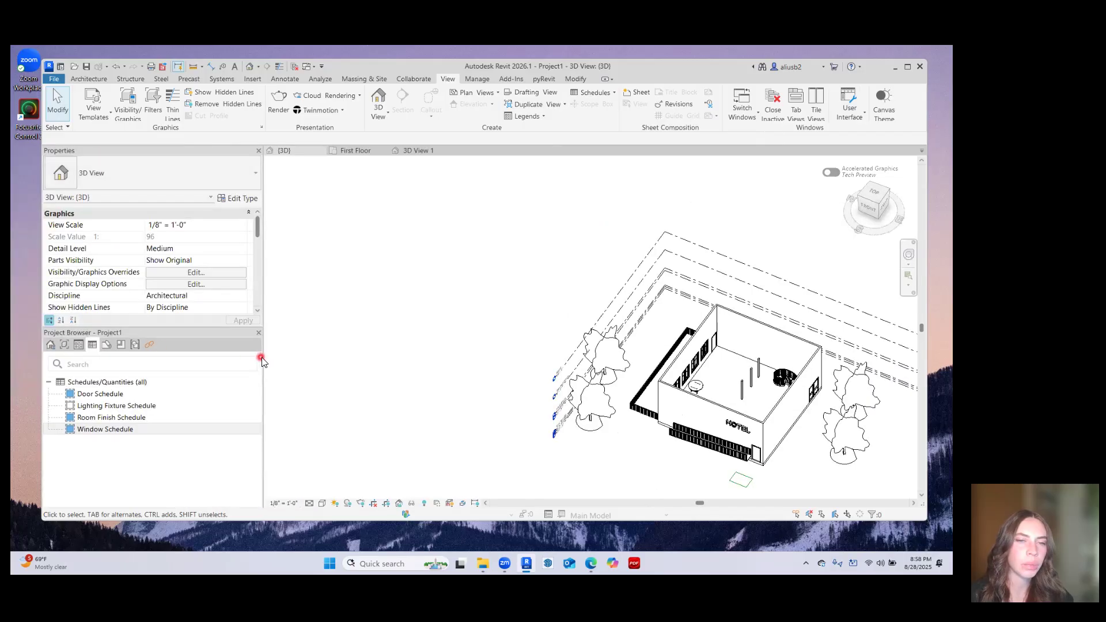
left_click_drag(264, 357, 217, 356)
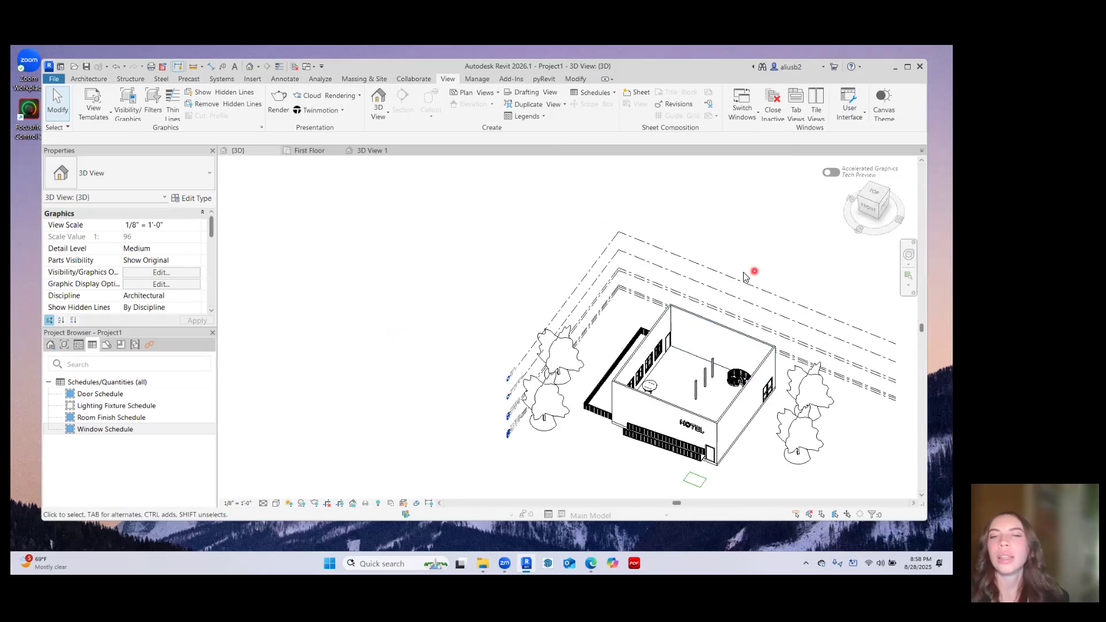
Open the First Floor plan, inspect it in the dark canvas theme, and switch the canvas back to light
left_click(309, 150)
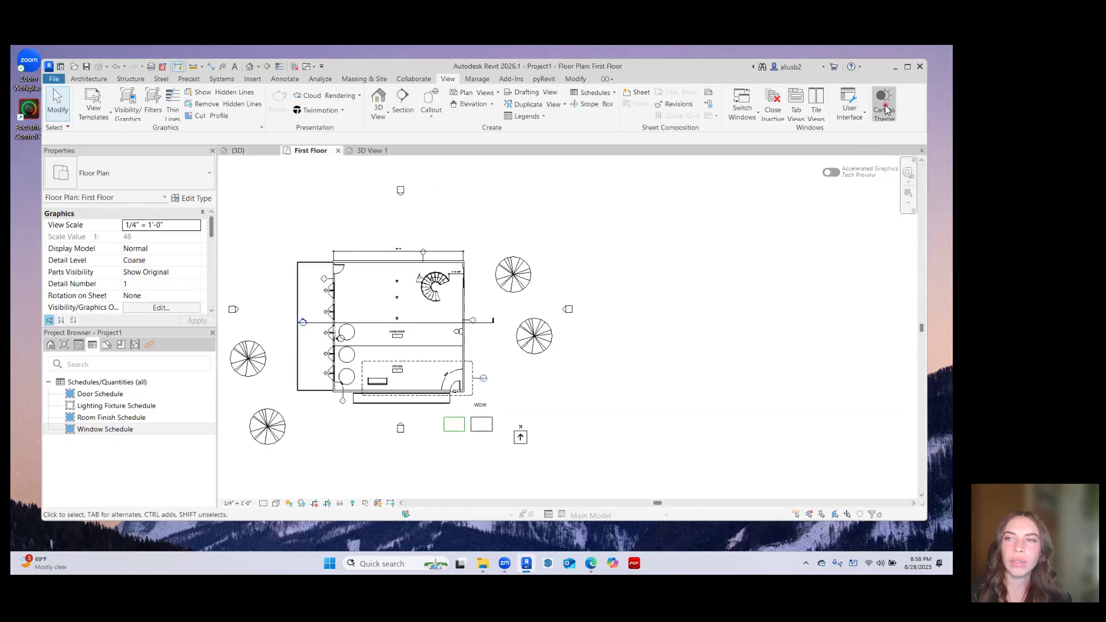
left_click(886, 109)
scroll(546, 271, "up", 6)
scroll(583, 278, "down", 4)
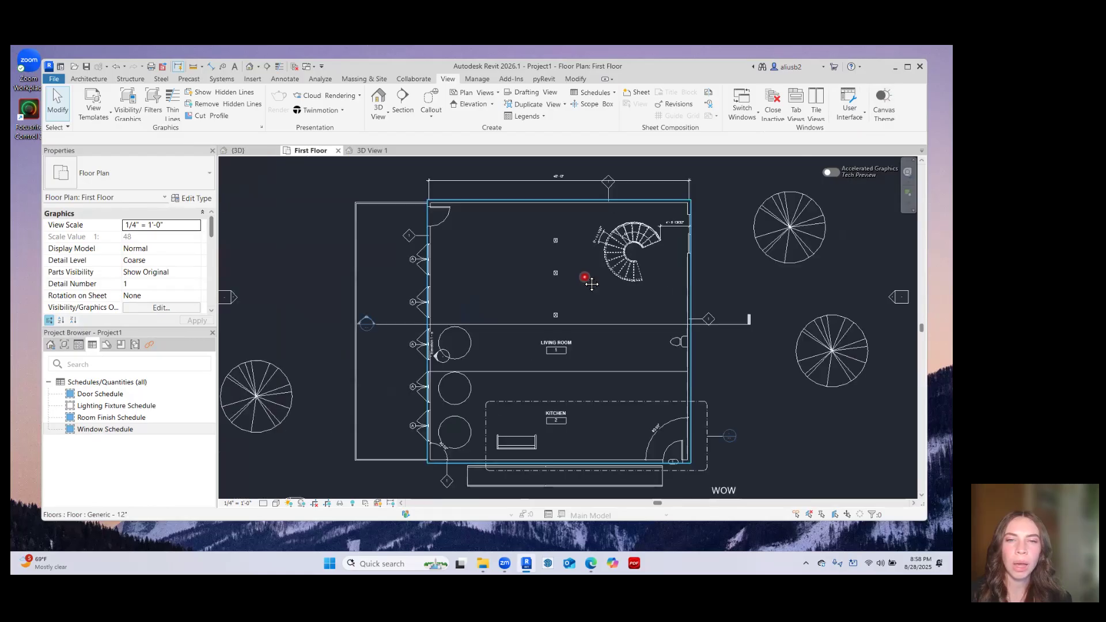
middle_click_drag(586, 276, 533, 265)
scroll(556, 378, "down", 1)
middle_click_drag(556, 375, 553, 315)
scroll(556, 320, "down", 1)
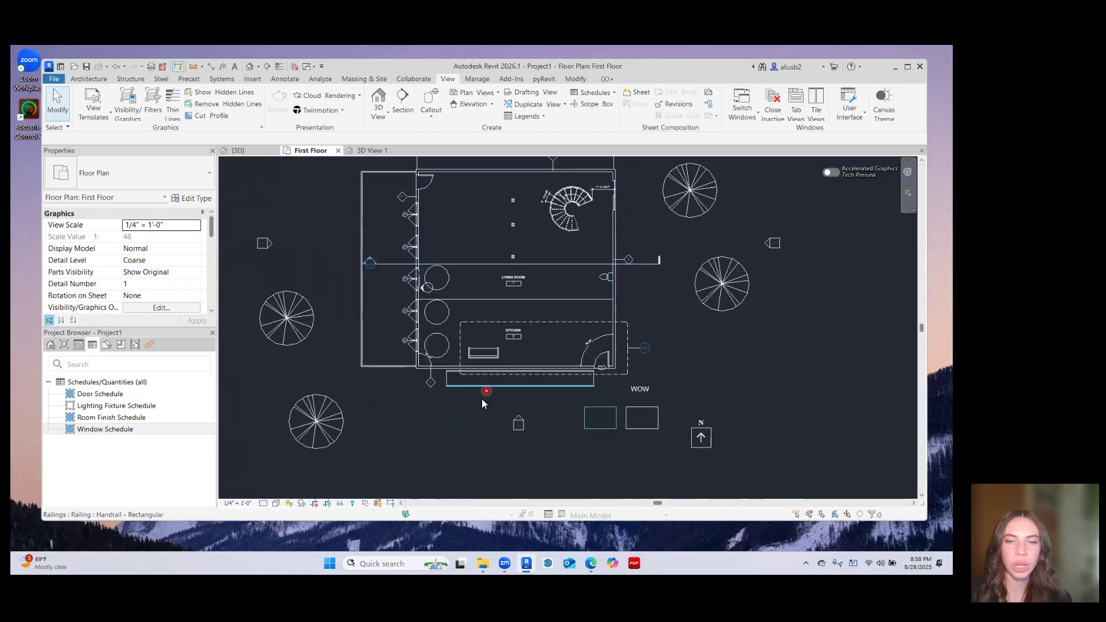
scroll(481, 399, "up", 4)
scroll(465, 392, "down", 3)
middle_click_drag(561, 227, 575, 351)
left_click(883, 99)
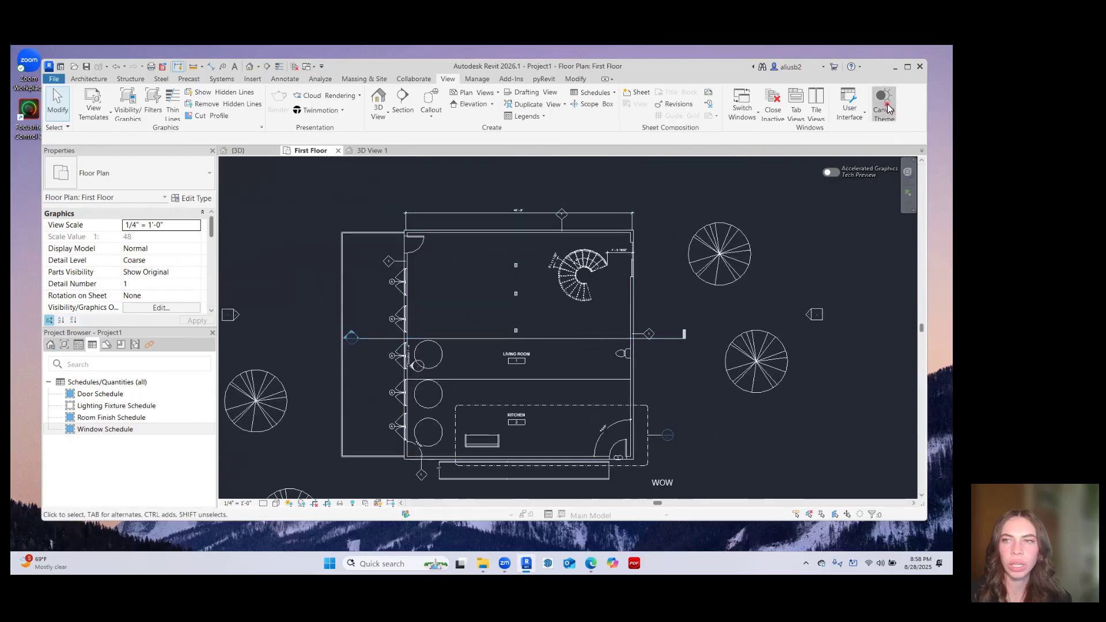
scroll(508, 323, "down", 1)
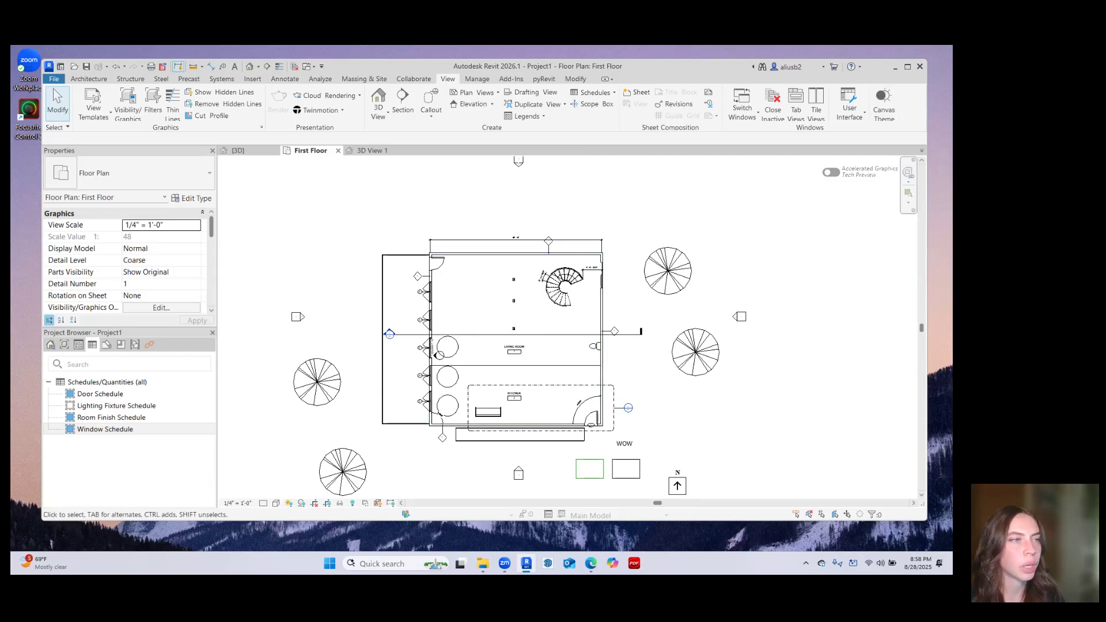
Browse the list of project materials in the Material Browser, and close it without making changes
left_click(477, 81)
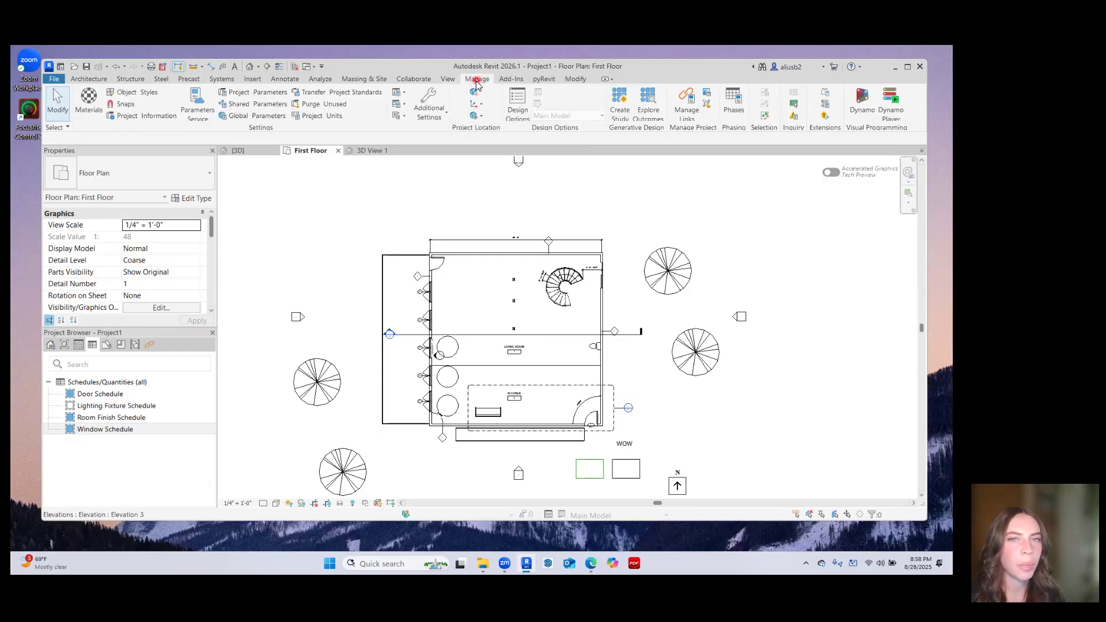
left_click(93, 107)
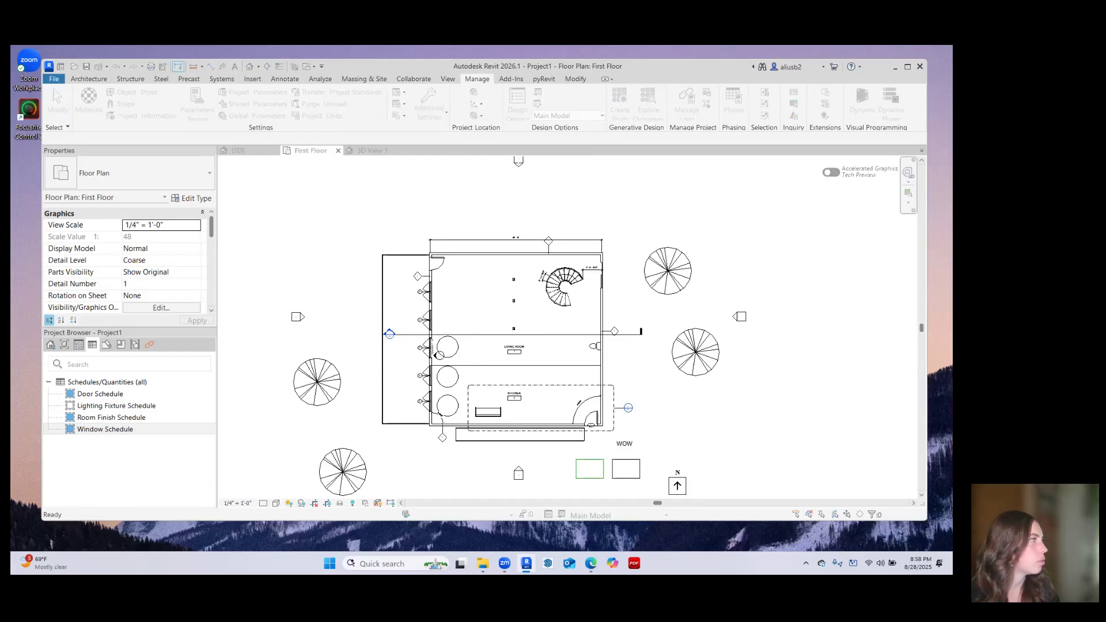
left_click(348, 368)
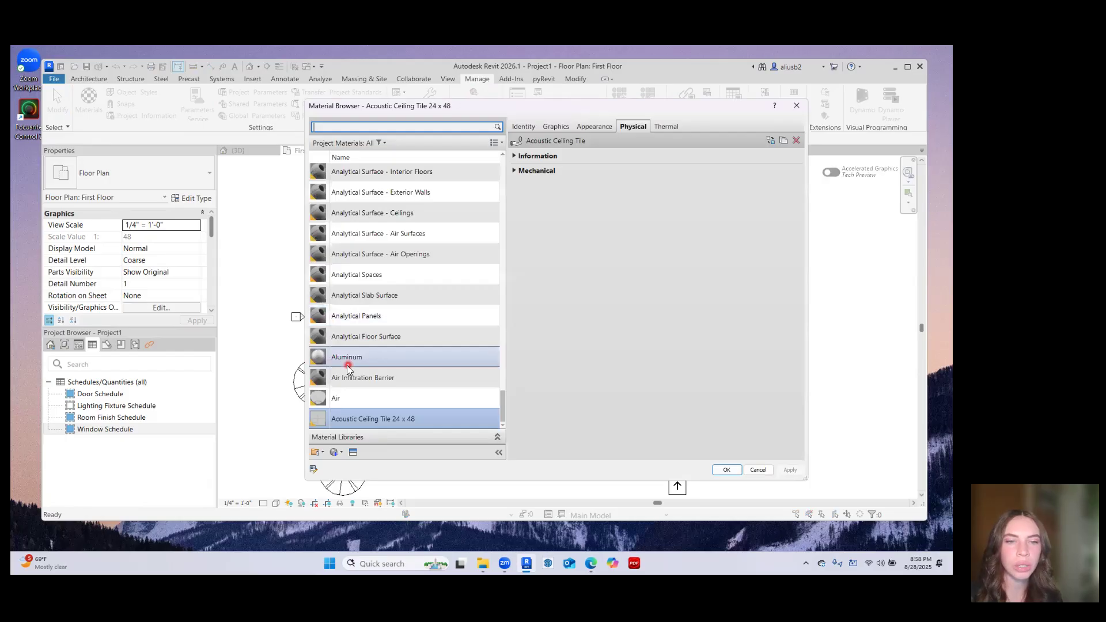
scroll(379, 339, "up", 5)
left_click(377, 337)
scroll(371, 312, "up", 15)
left_click(743, 147)
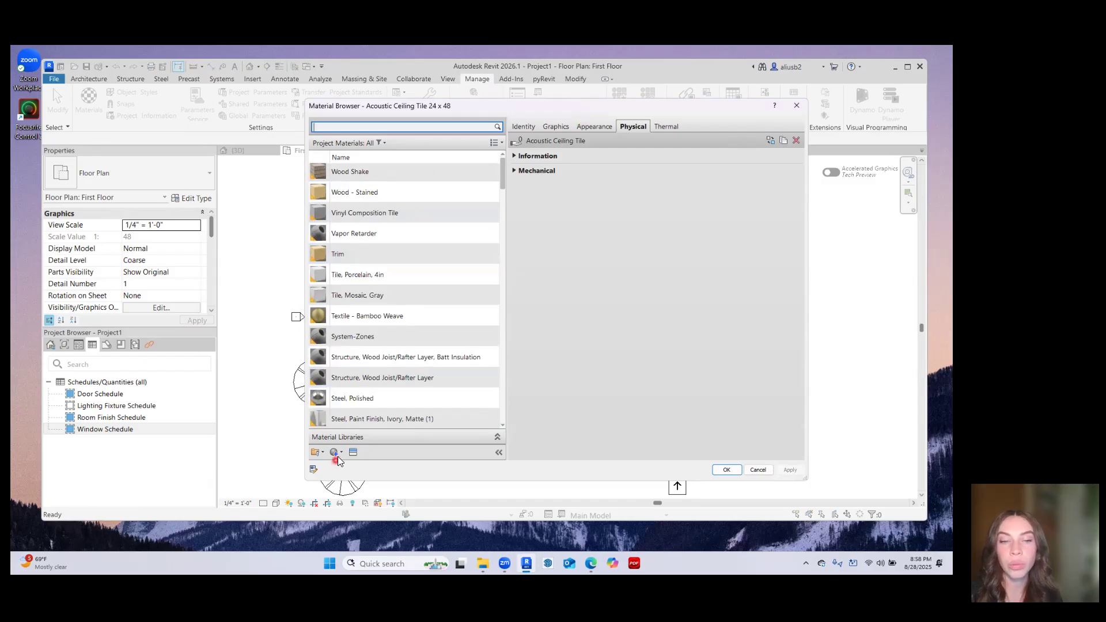
left_click(796, 106)
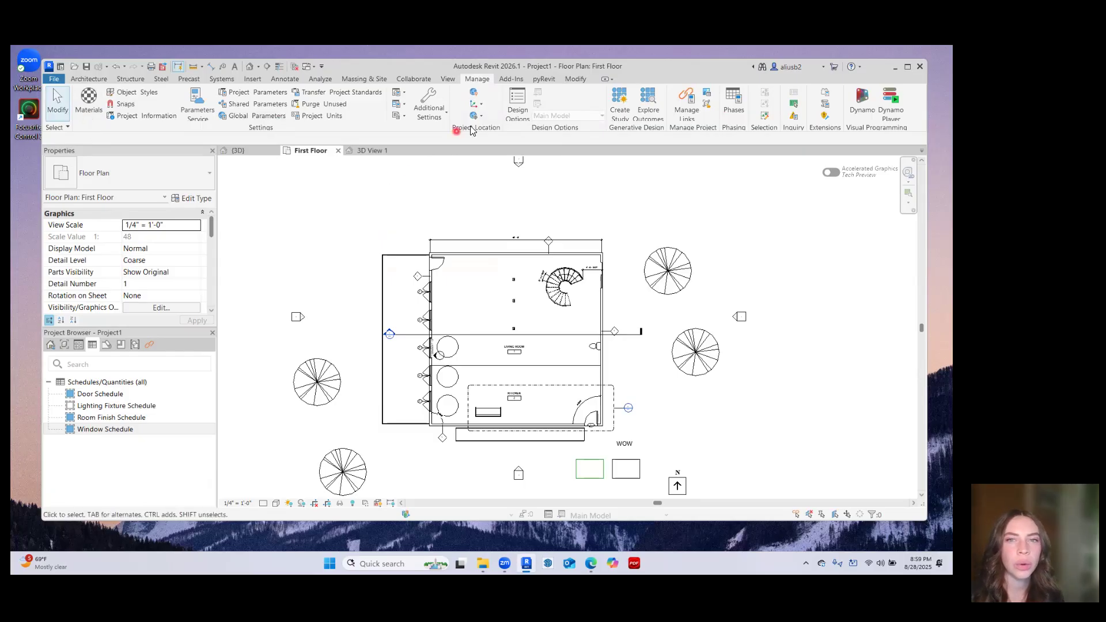
View the project phases in the Phasing settings, and cancel without changing them
left_click(736, 106)
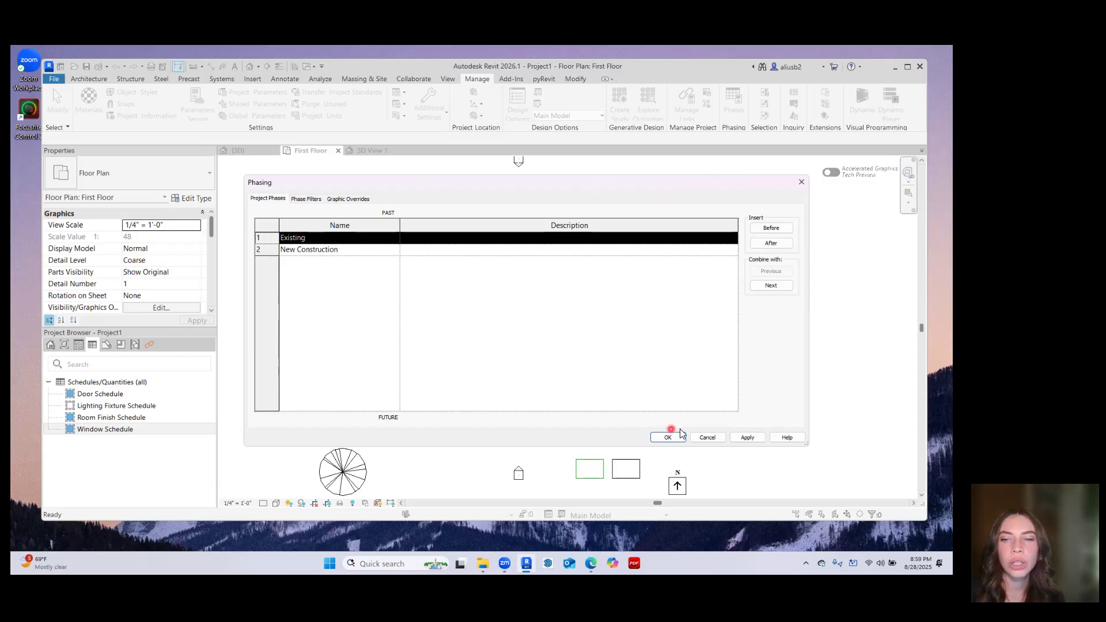
left_click(709, 437)
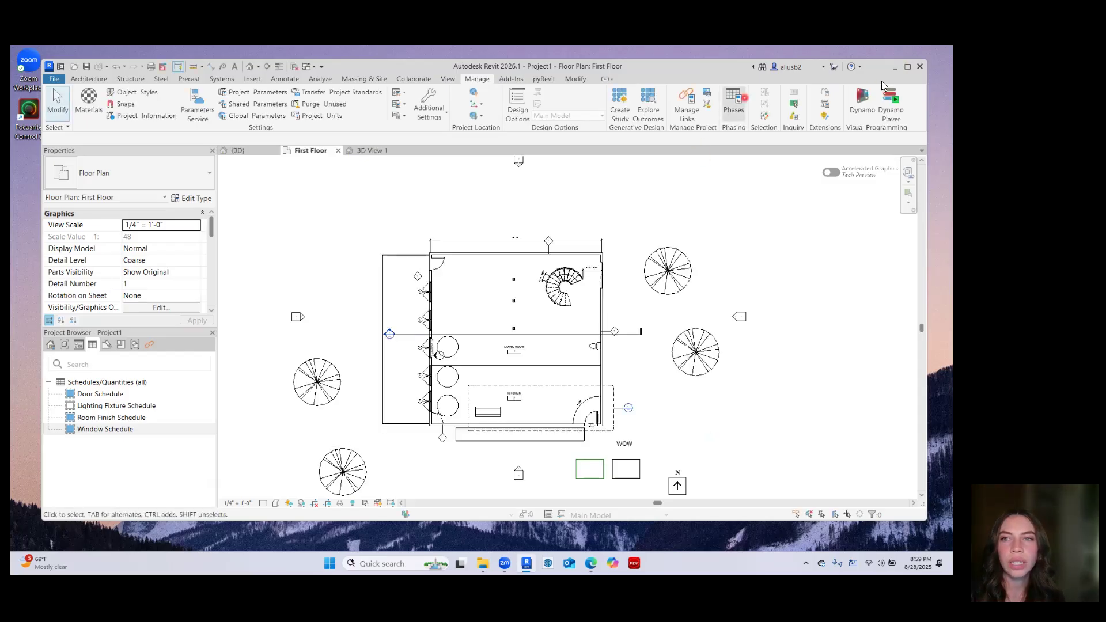
Maximize the Revit window and view the Phase Filter options of the First Floor plan without changing them
left_click(909, 68)
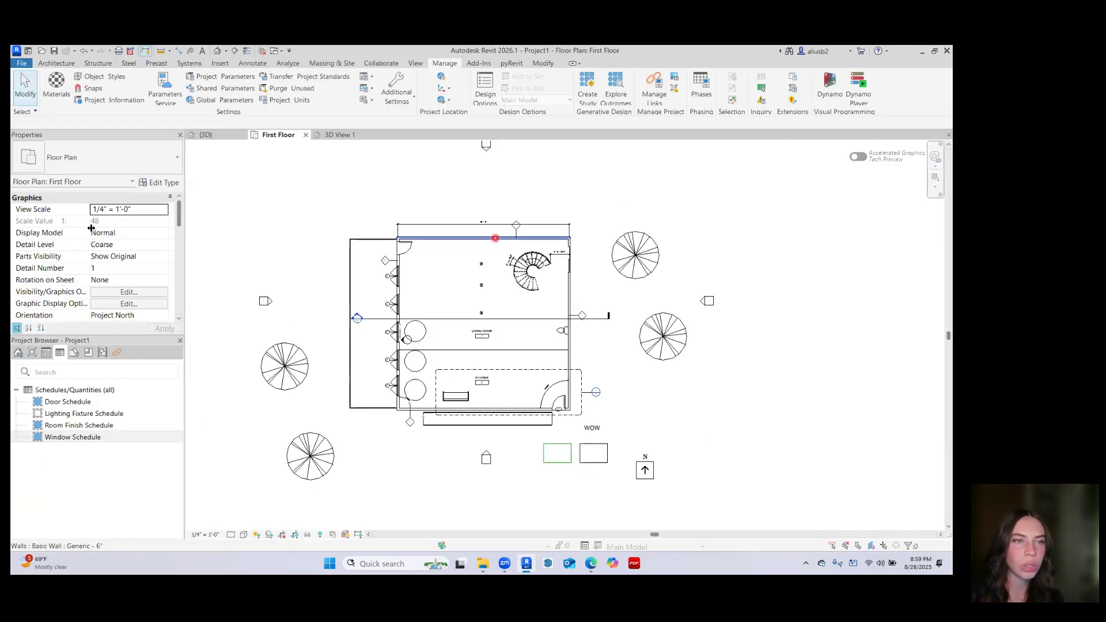
scroll(113, 254, "down", 6)
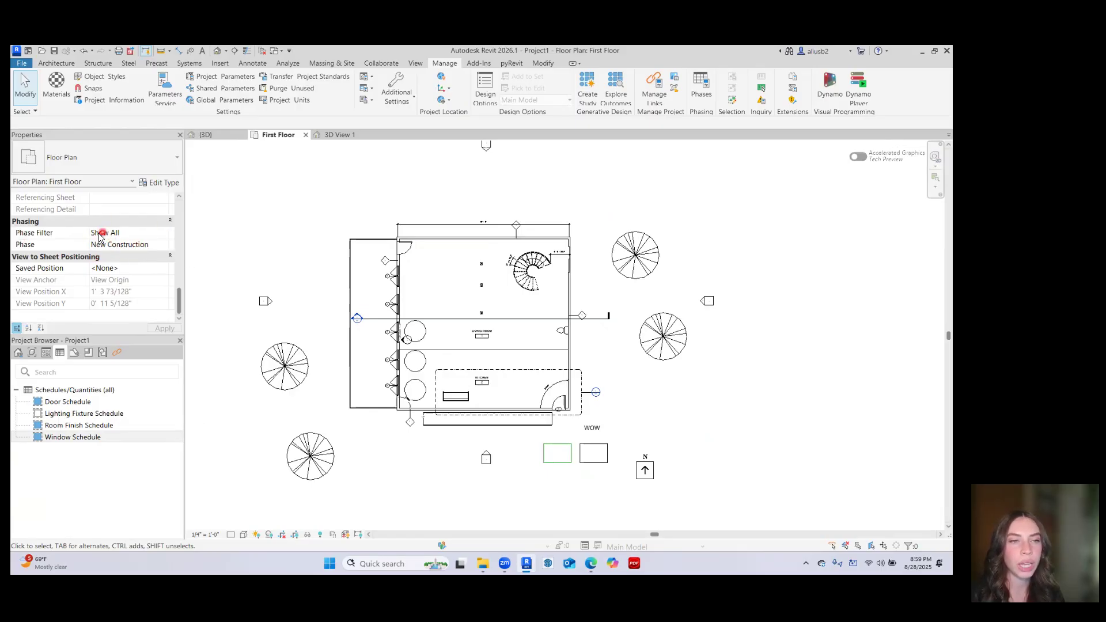
left_click(134, 235)
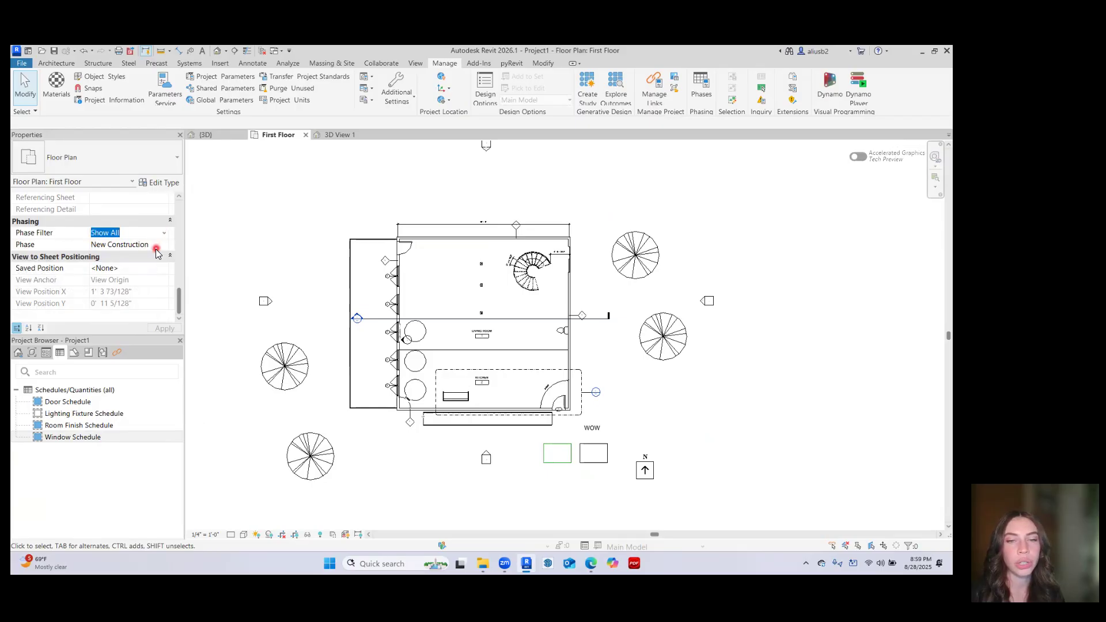
middle_click_drag(318, 264, 351, 263)
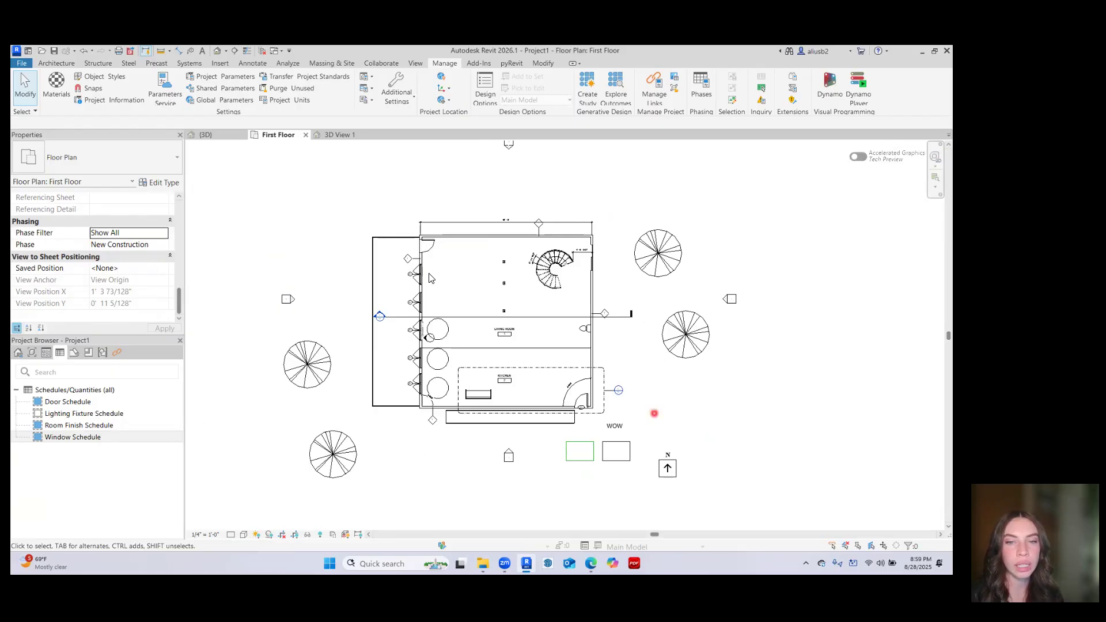
left_click(164, 234)
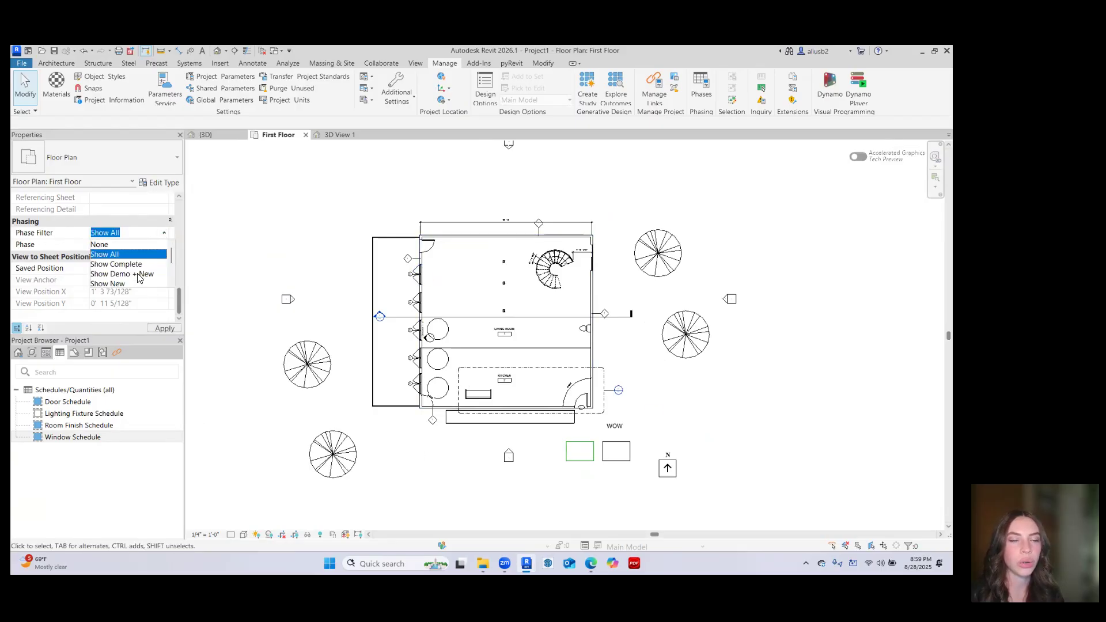
left_click(252, 223)
scroll(83, 246, "up", 10)
scroll(96, 190, "up", 2)
scroll(110, 254, "down", 10)
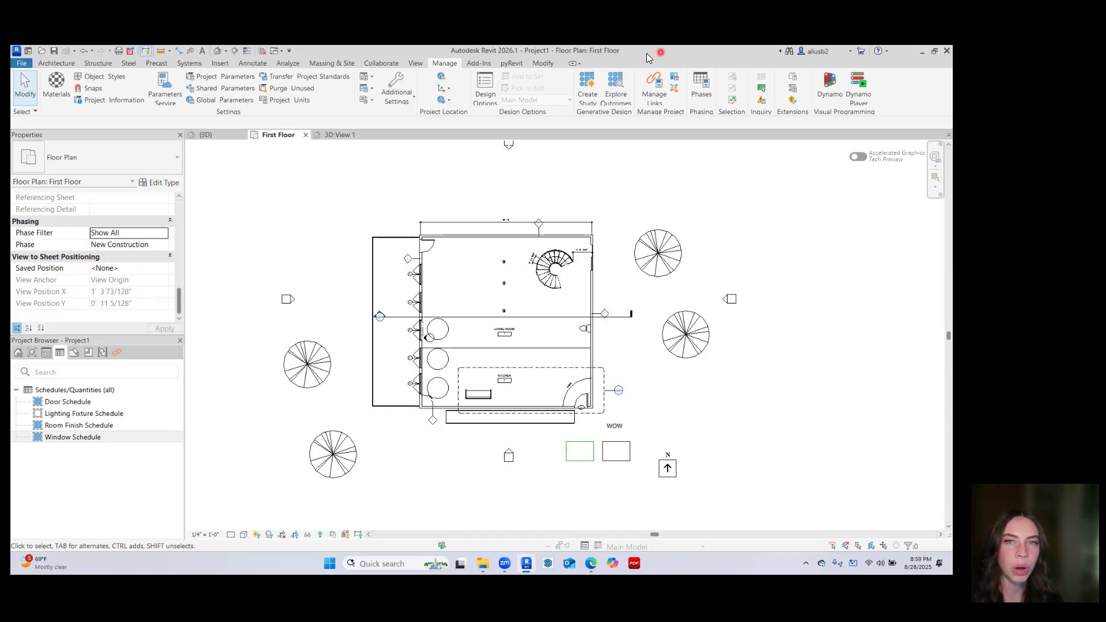
Look through the Add-Ins, pyRevit and Modify tools, and view the floor plan's type properties without changing them
left_click(479, 64)
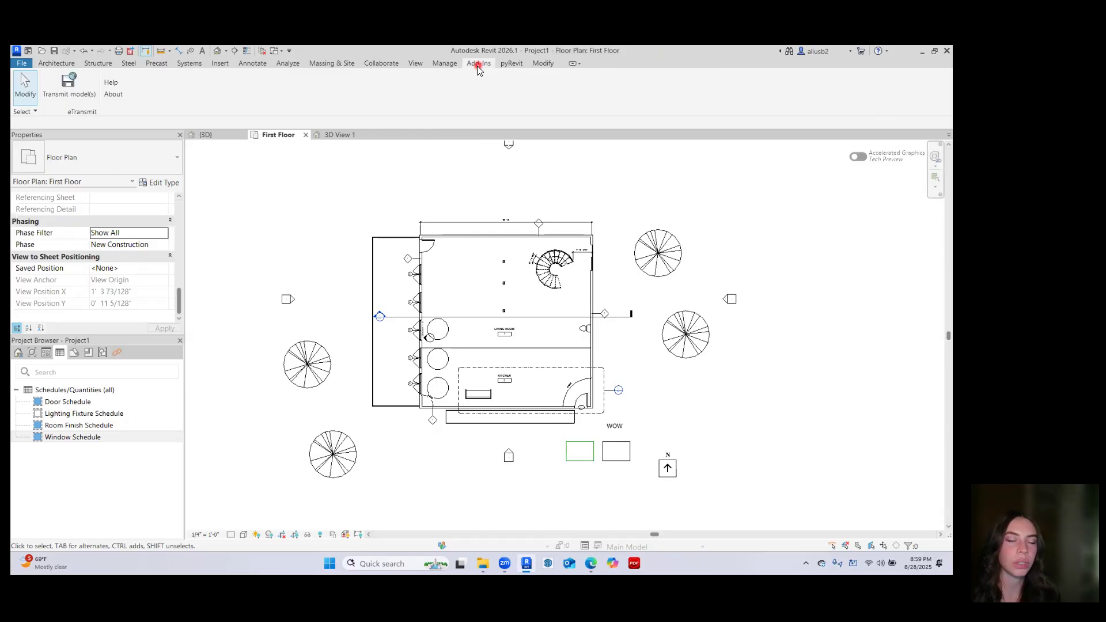
left_click(512, 65)
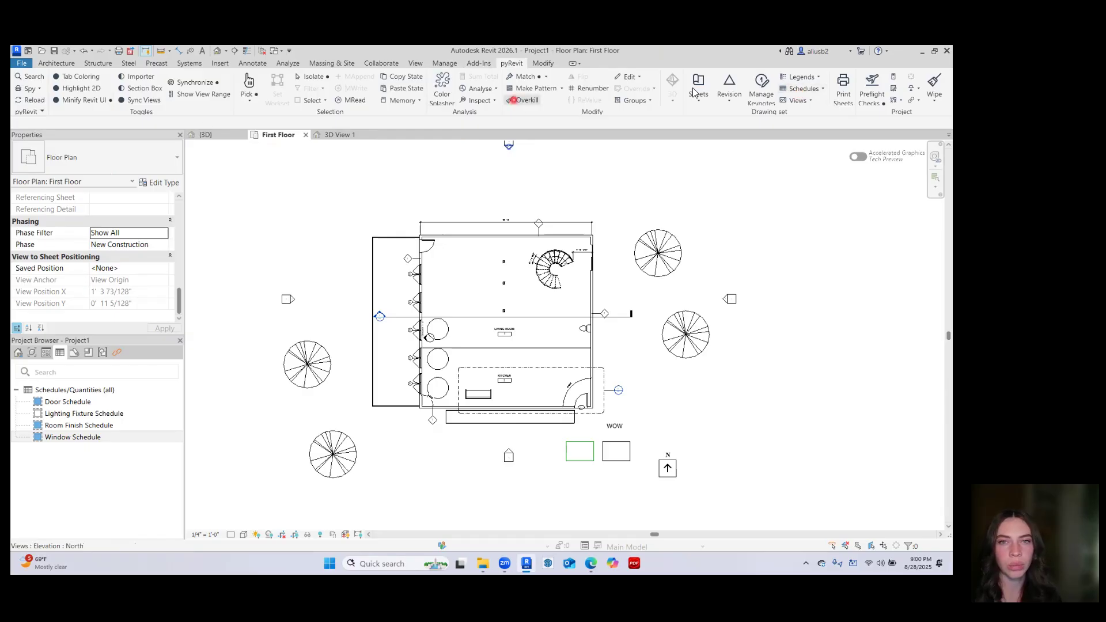
left_click(543, 64)
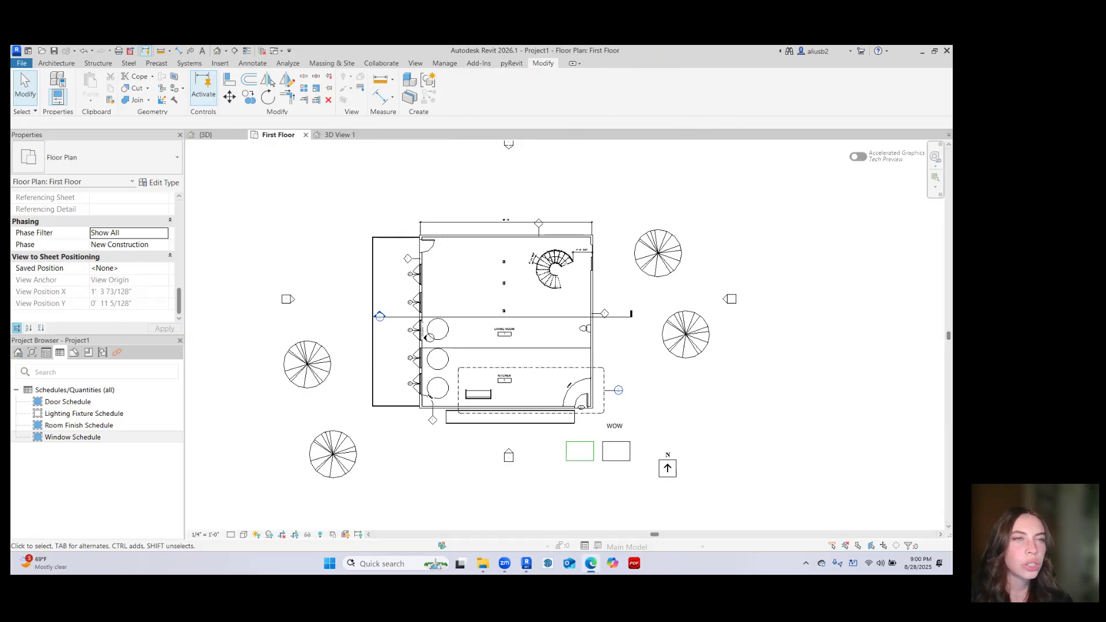
left_click(58, 81)
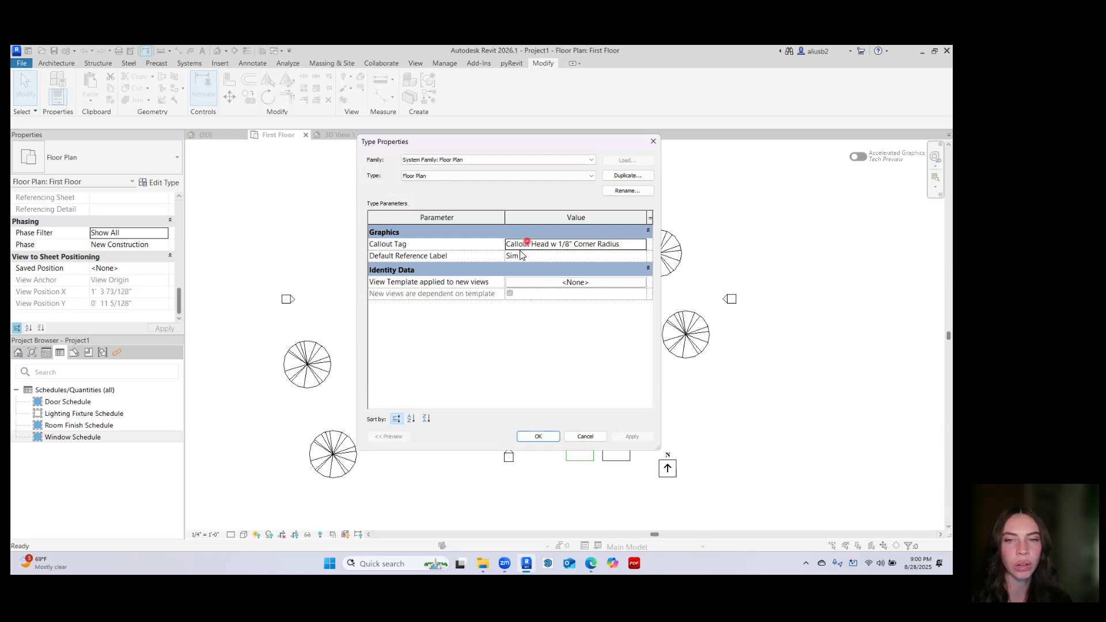
left_click(586, 438)
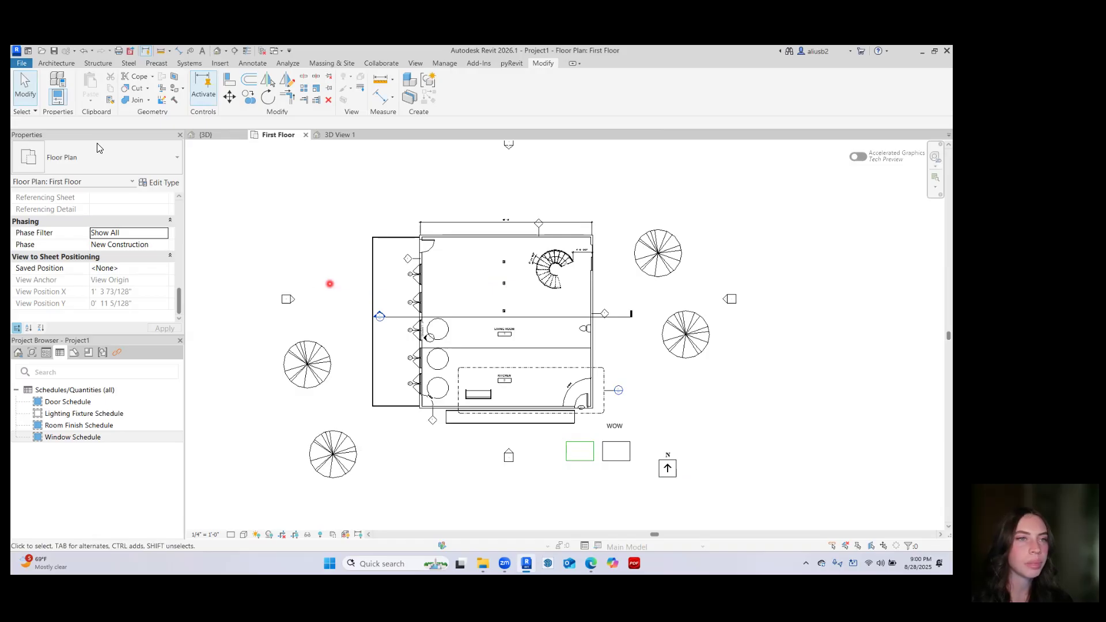
Hide and show the Properties palette several times, leaving it displayed above the Project Browser
left_click(56, 99)
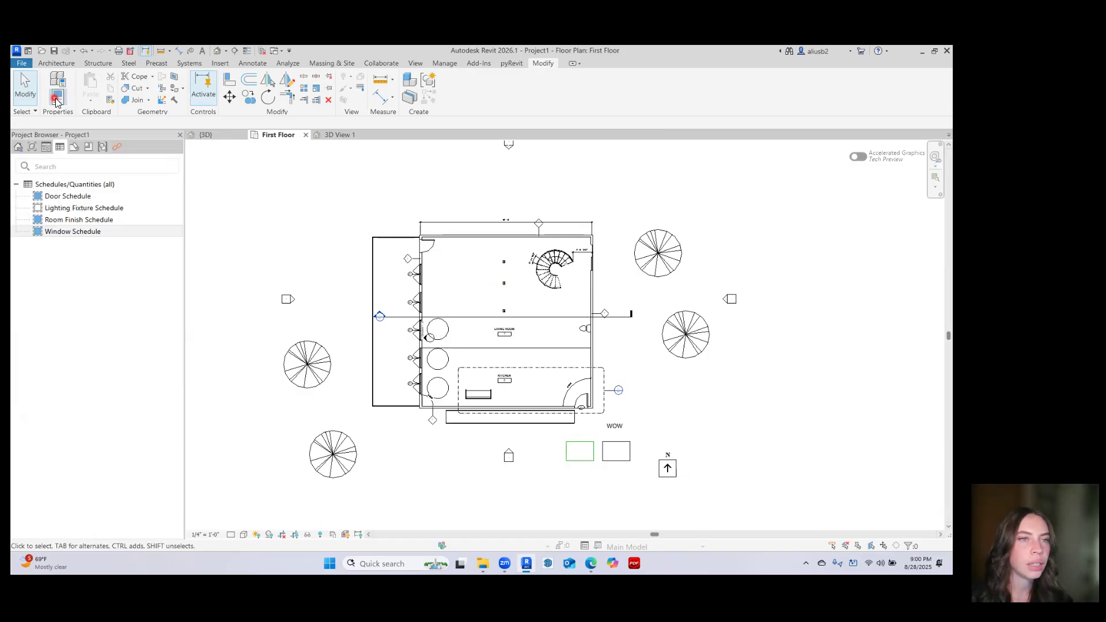
left_click(56, 99)
left_click(56, 99)
left_click(56, 99)
left_click(56, 99)
left_click(55, 99)
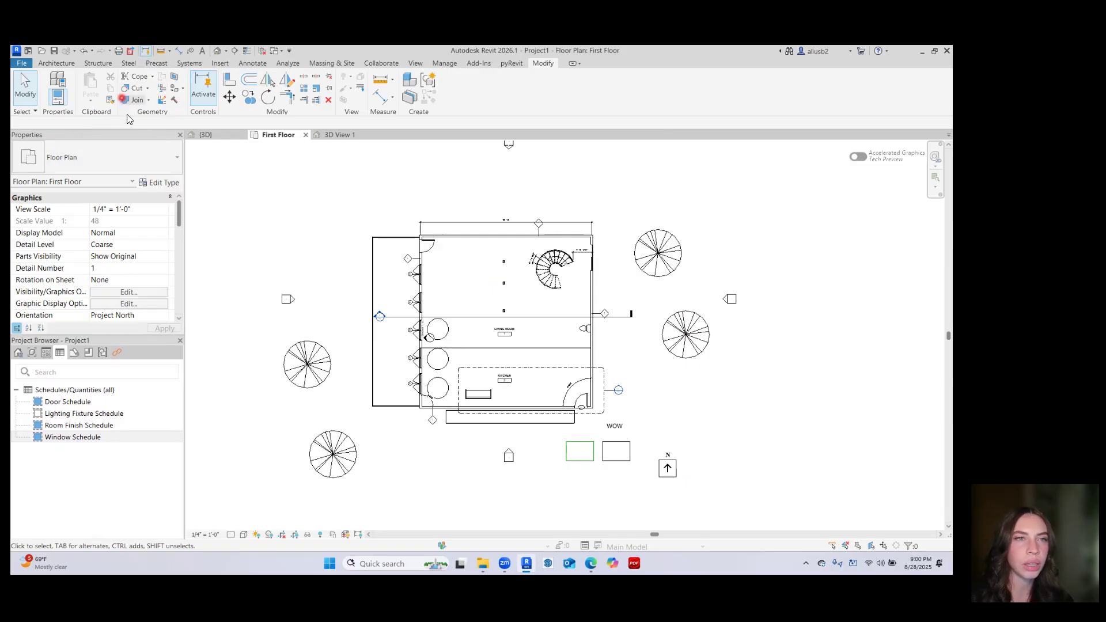
Join the plan's upper and left walls at the corner beside the door, and allow joining at the upper wall's end
scroll(447, 289, "up", 6)
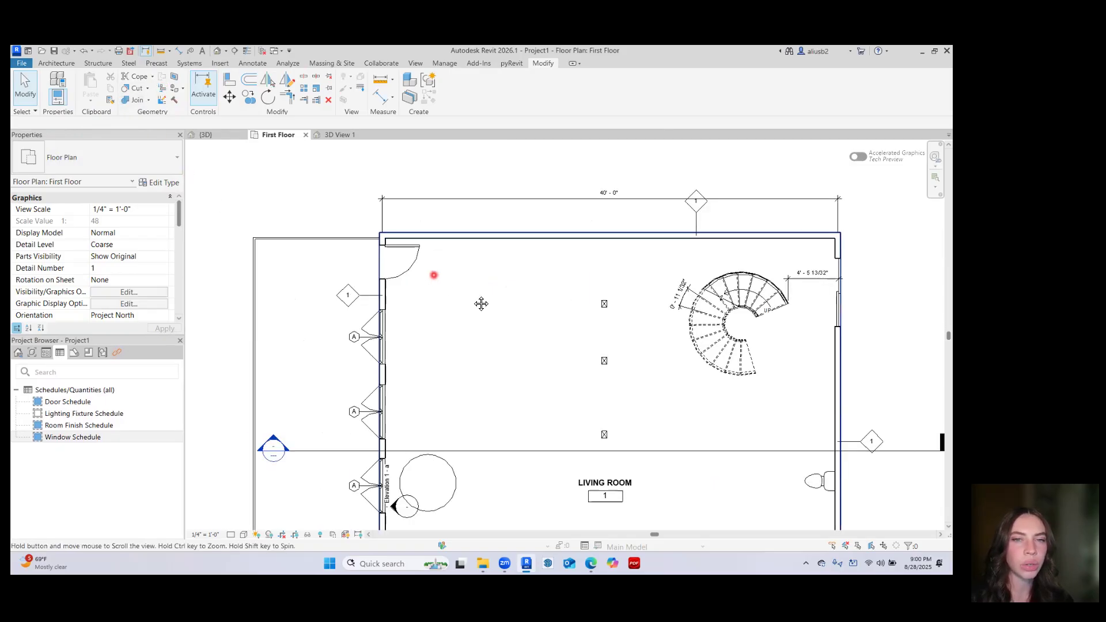
left_click(445, 259)
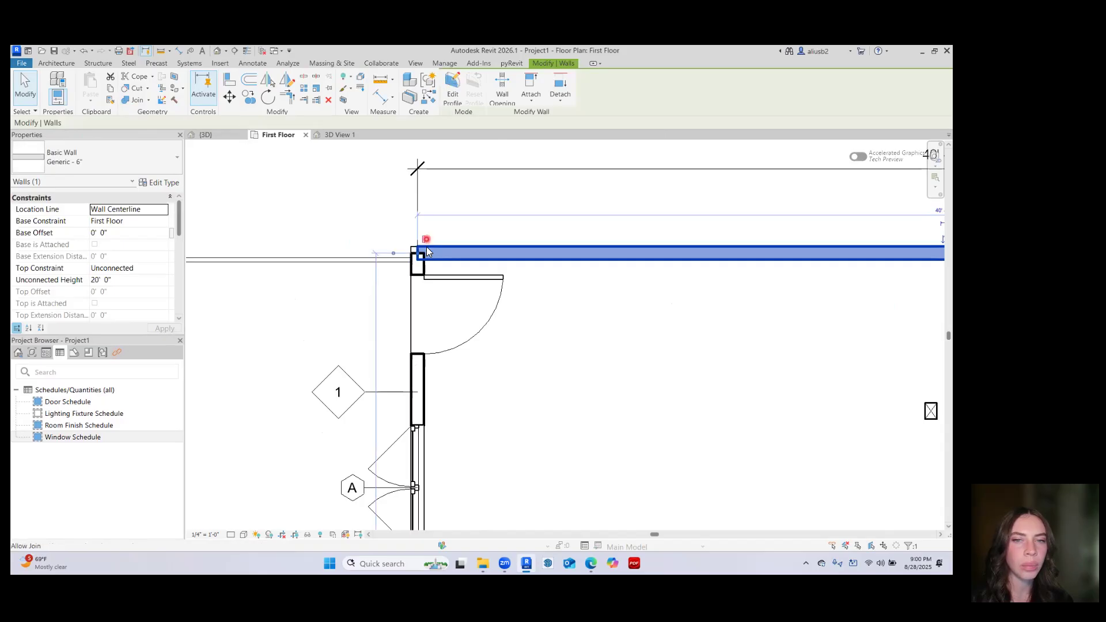
scroll(447, 275, "up", 3)
left_click(446, 277)
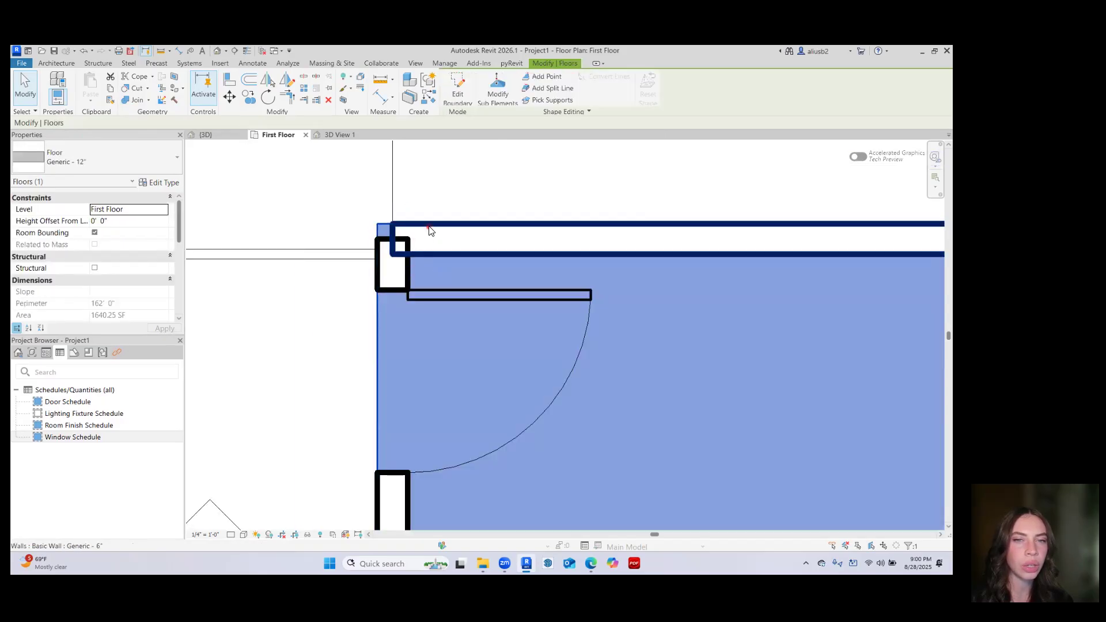
left_click(431, 231)
left_click(134, 99)
left_click(380, 264)
left_click(429, 230)
left_click(414, 233)
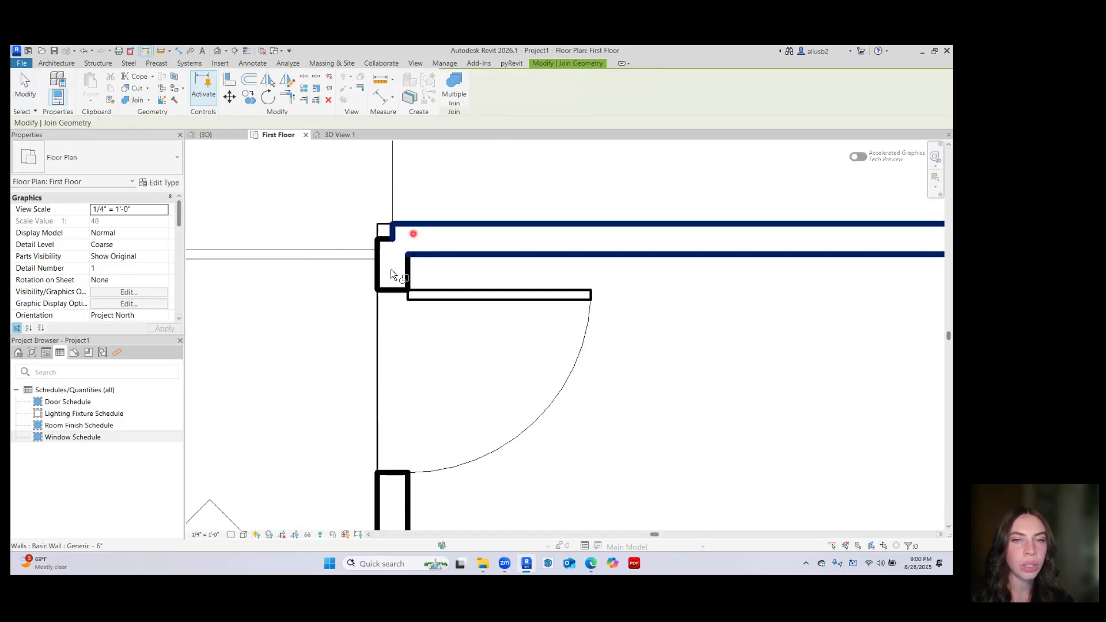
key("Escape")
key("Escape")
left_click(402, 232)
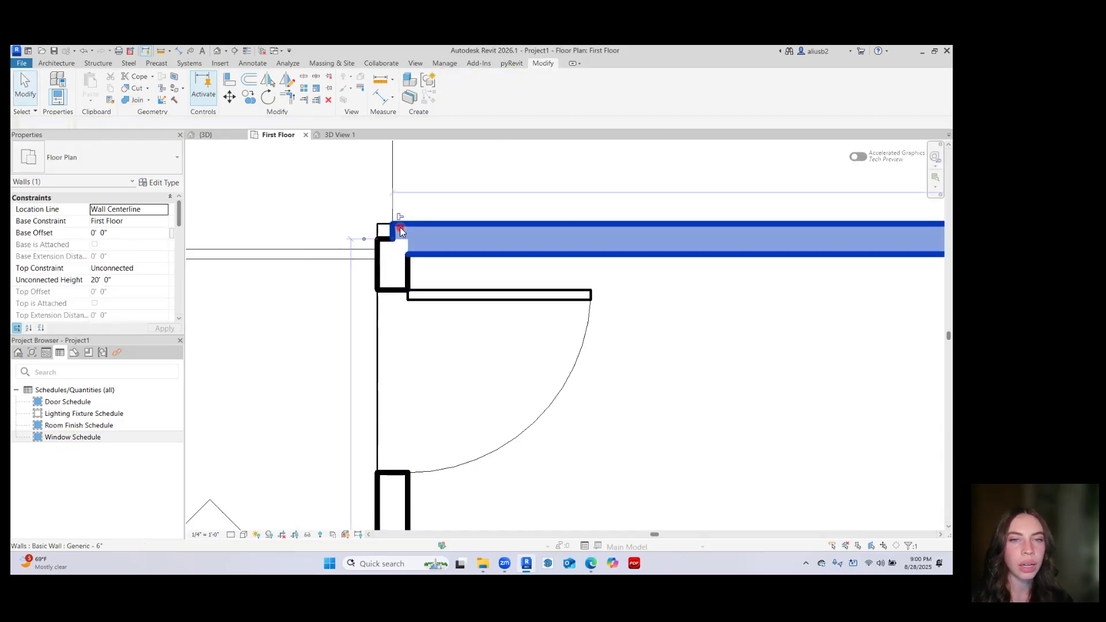
left_click(432, 190)
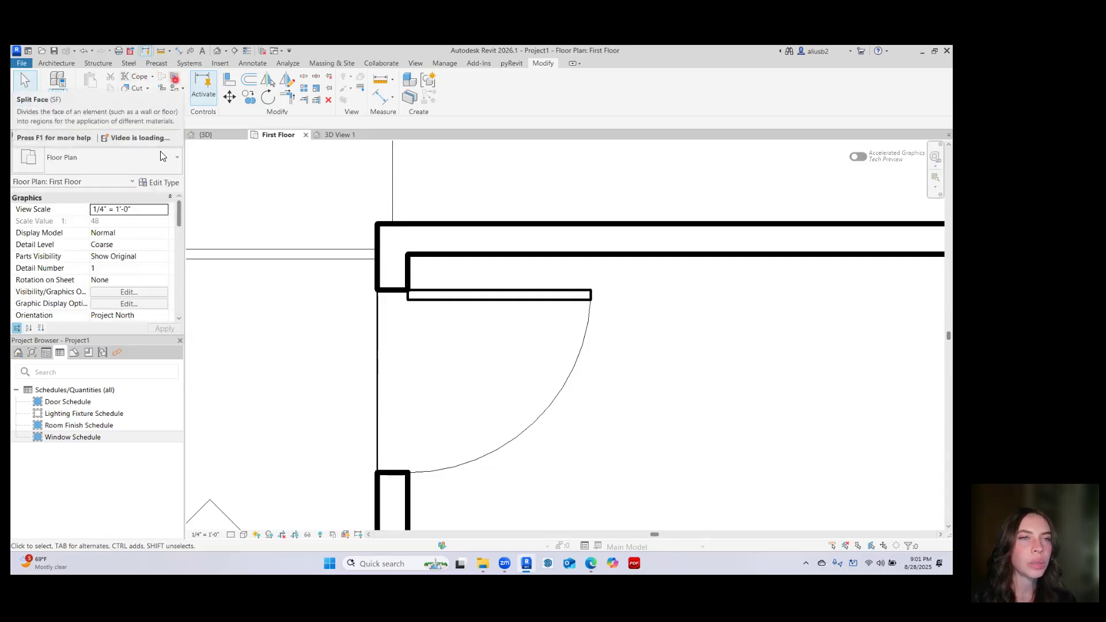
Open the default 3D view and turn it to face the building's blank back wall
scroll(457, 304, "down", 10)
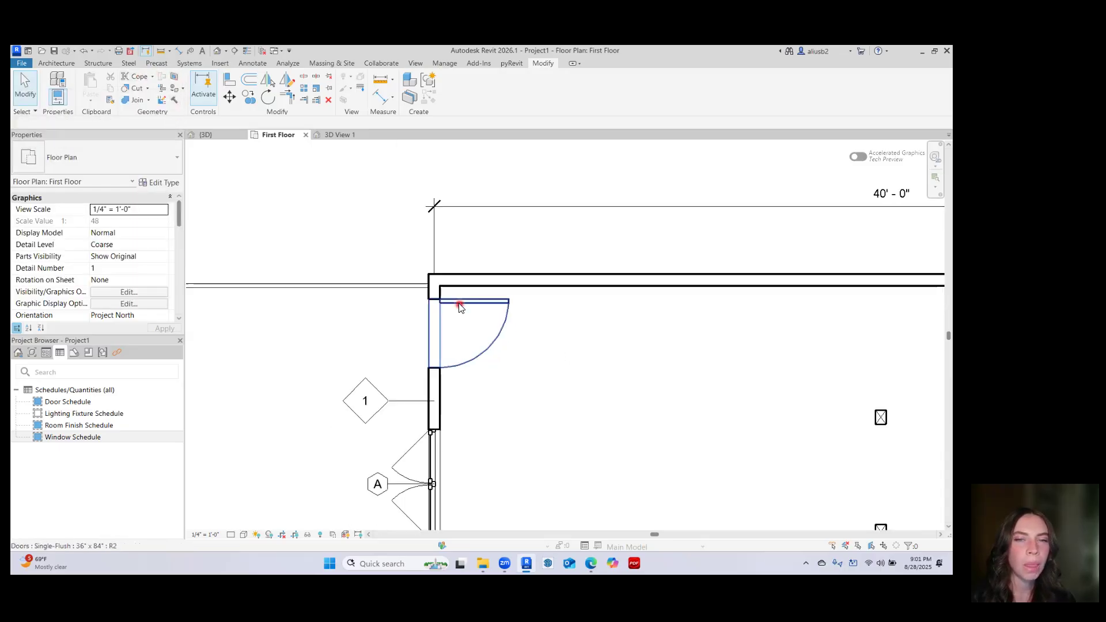
left_click(216, 136)
scroll(501, 360, "down", 1)
middle_click_drag(507, 363, 351, 326)
middle_click_drag(539, 349, 391, 262, "shift")
scroll(387, 273, "up", 3)
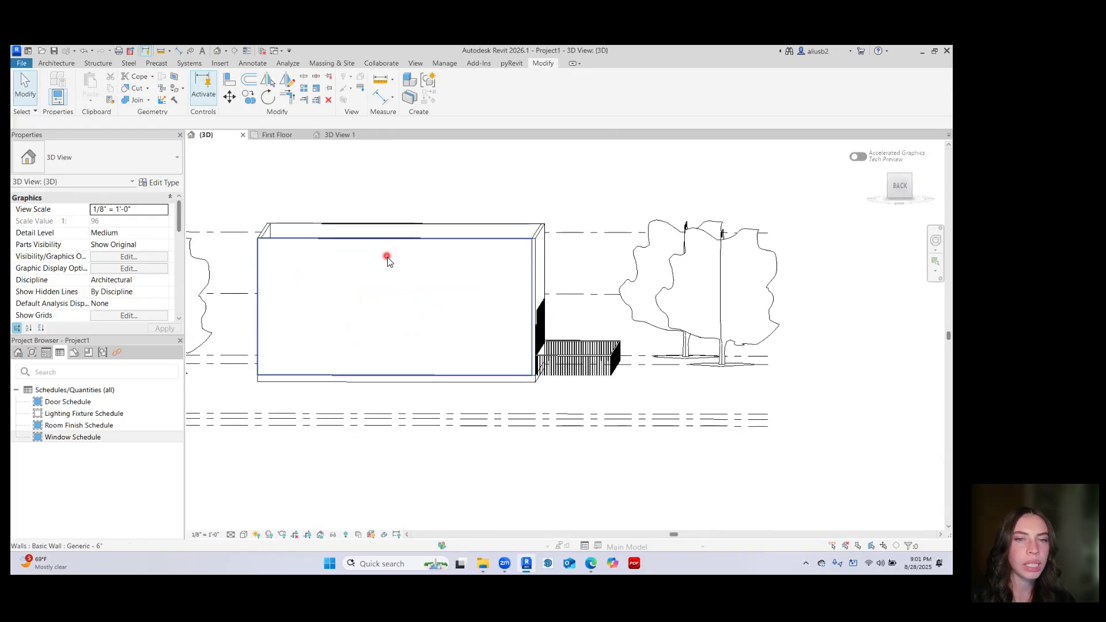
middle_click_drag(374, 343, 410, 335)
Split the back wall's exterior face into upper and lower regions with a horizontal line about 40' long at mid-height
left_click(175, 78)
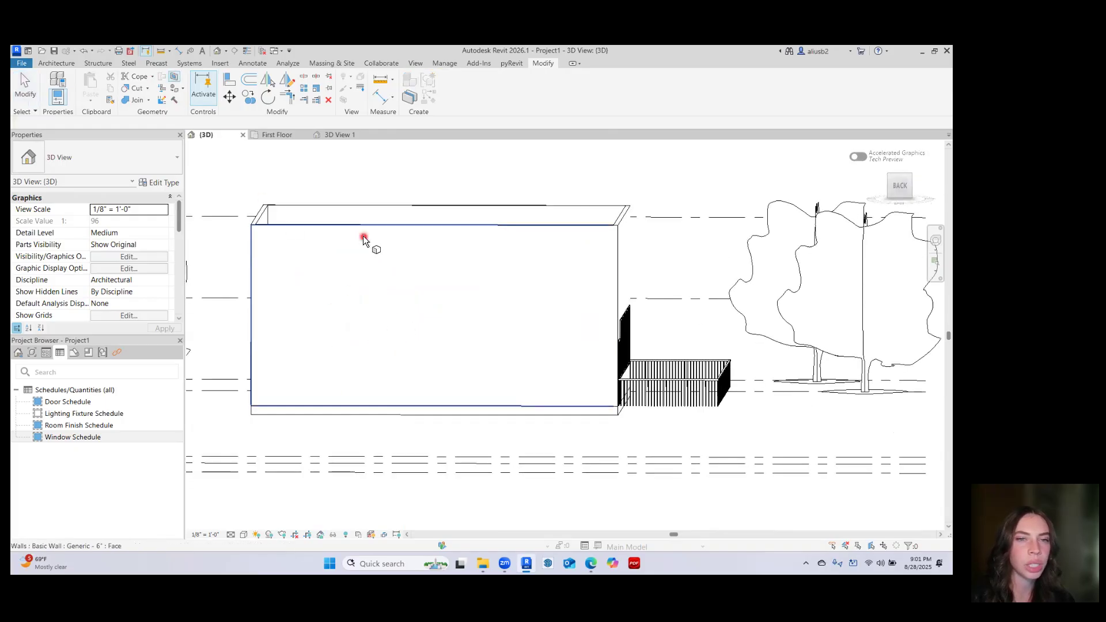
left_click(371, 263)
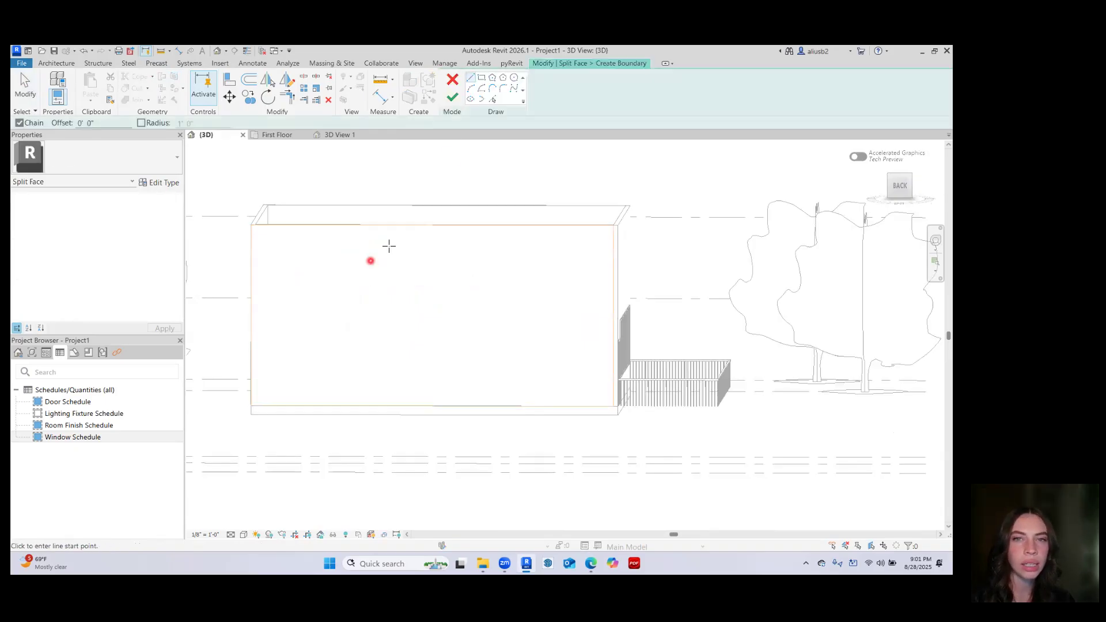
left_click(251, 315)
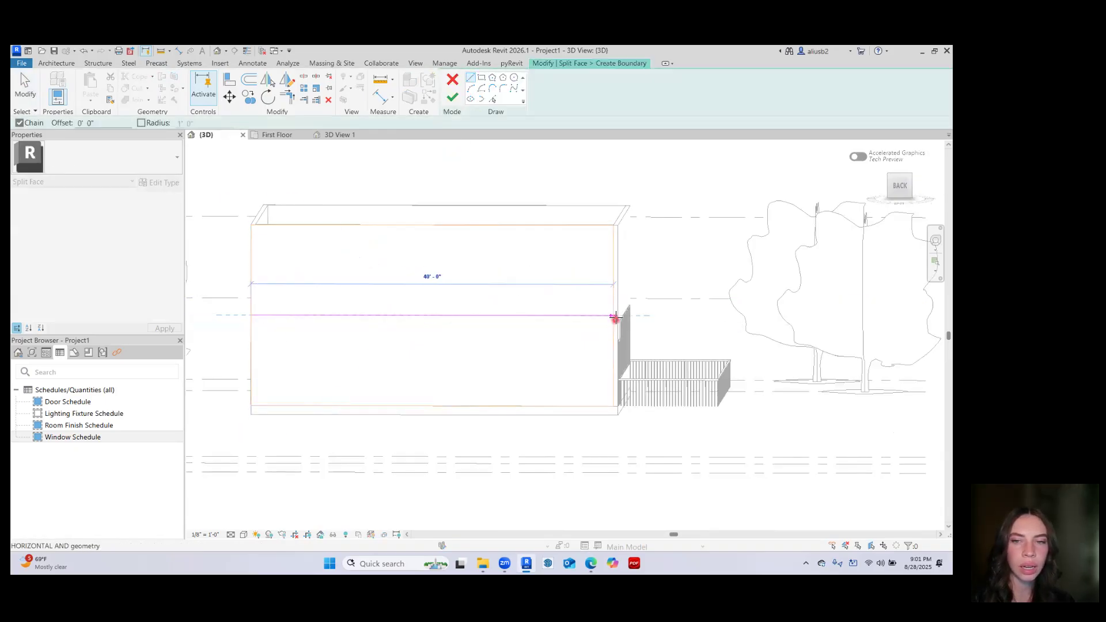
scroll(616, 316, "up", 4)
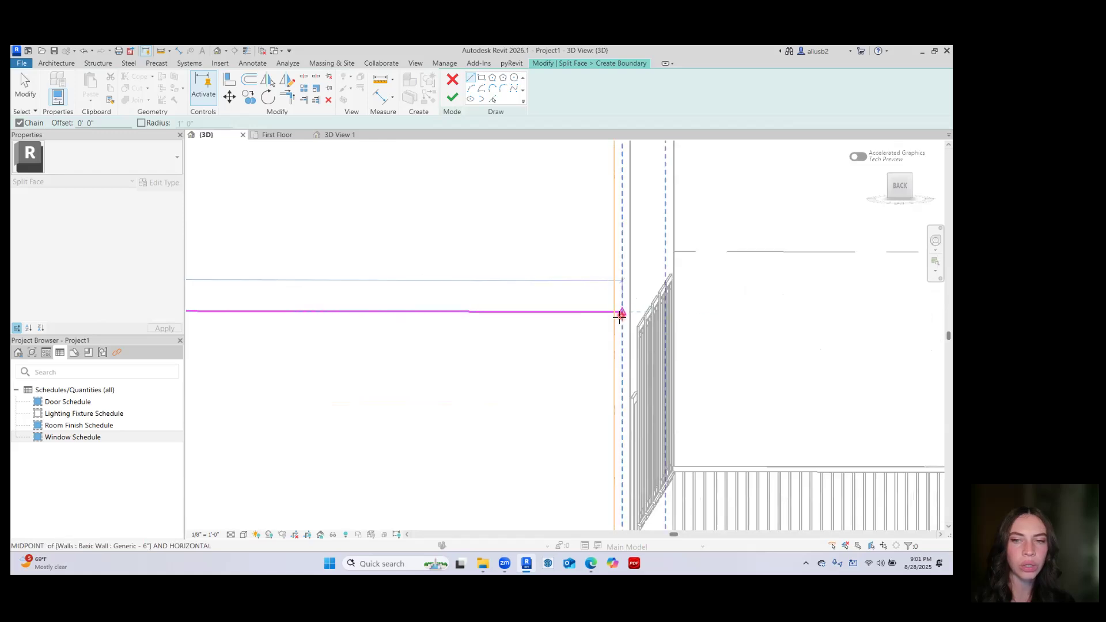
left_click(615, 313)
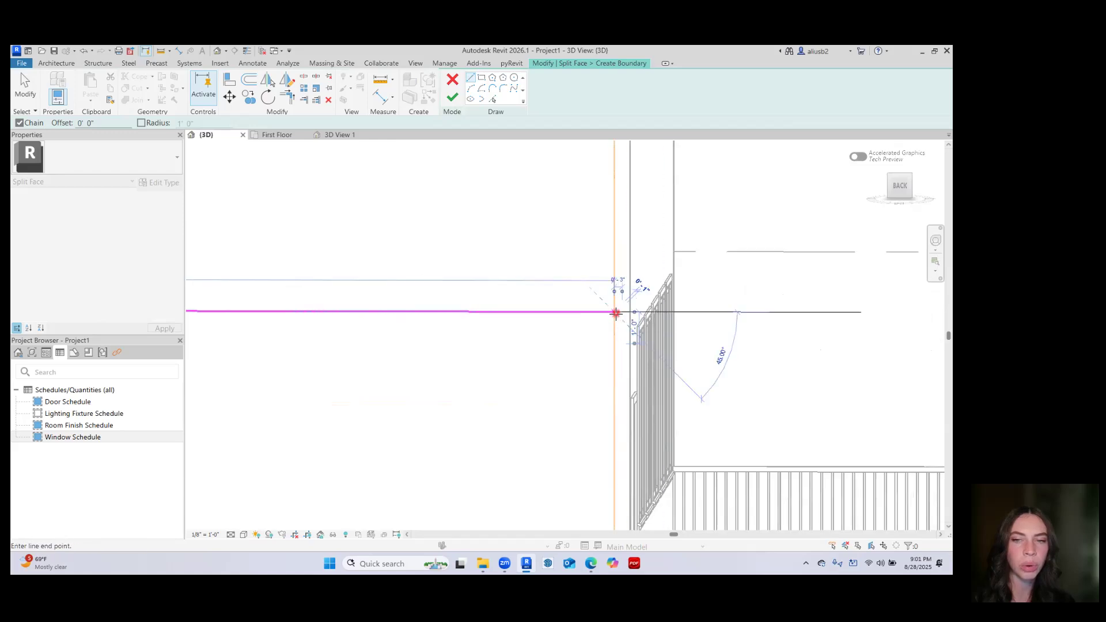
scroll(615, 313, "down", 3)
key("Escape")
key("Escape")
scroll(489, 321, "down", 4)
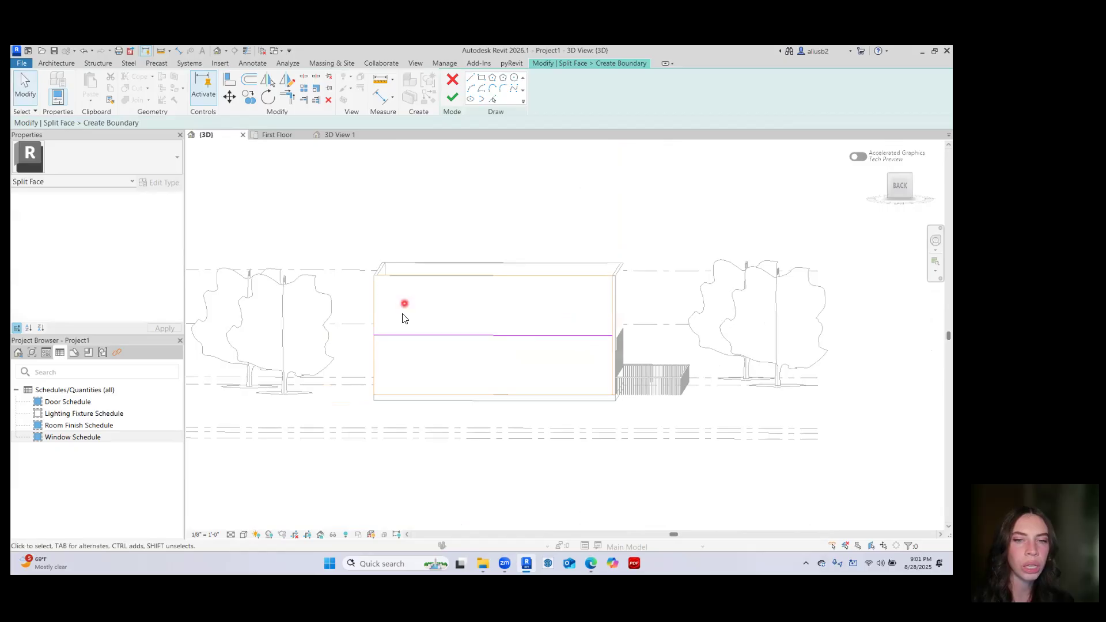
left_click(454, 99)
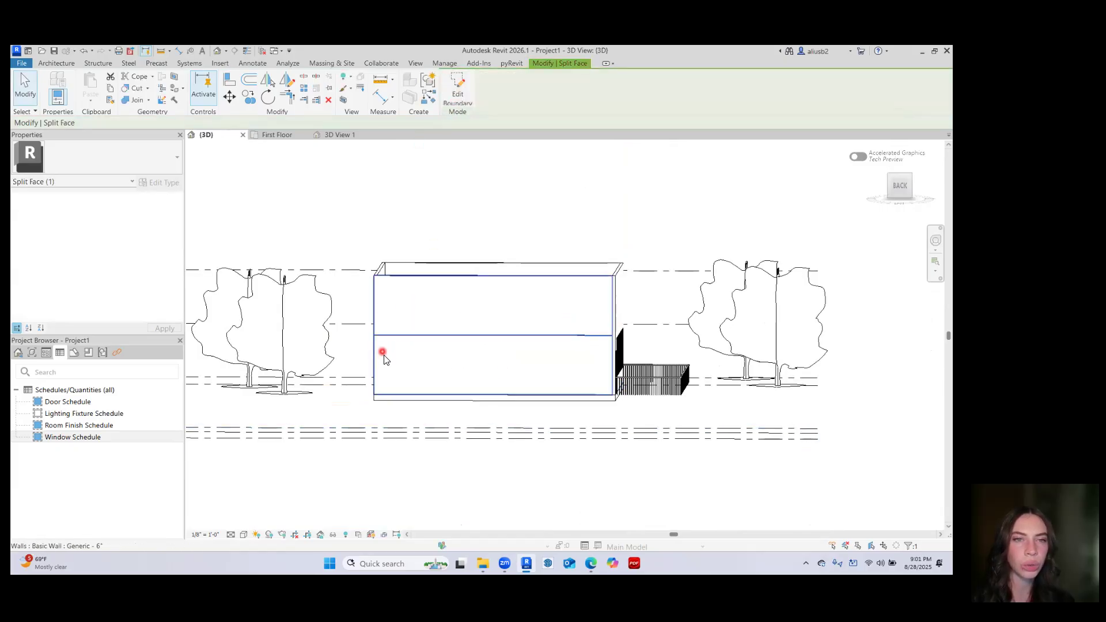
Paint the upper region of the split back wall face with the Wood Shake material
left_click(182, 89)
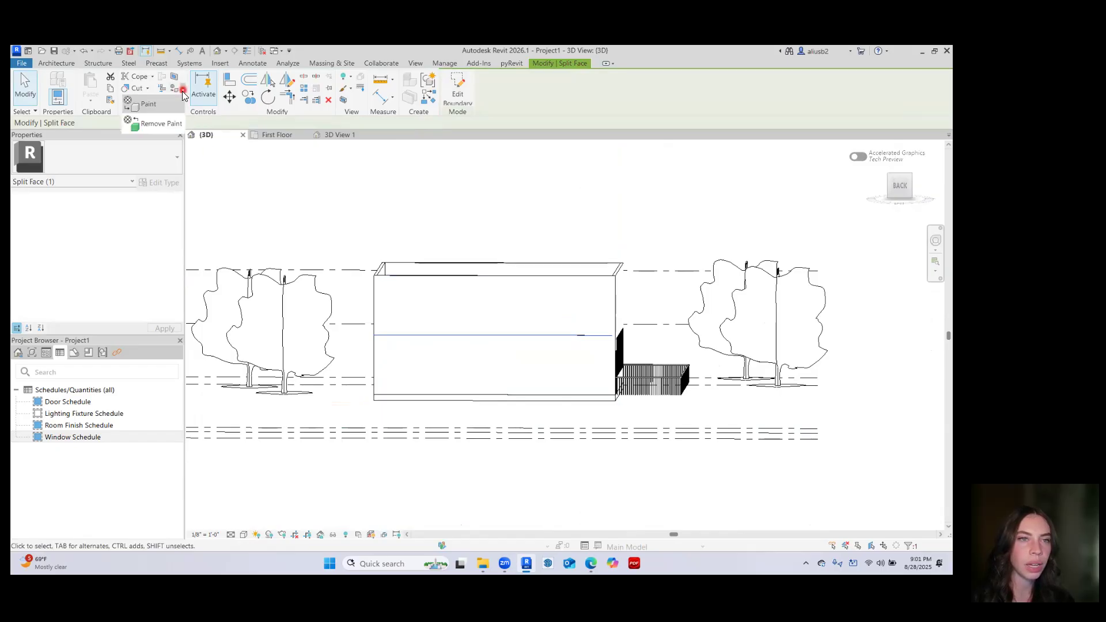
left_click(164, 104)
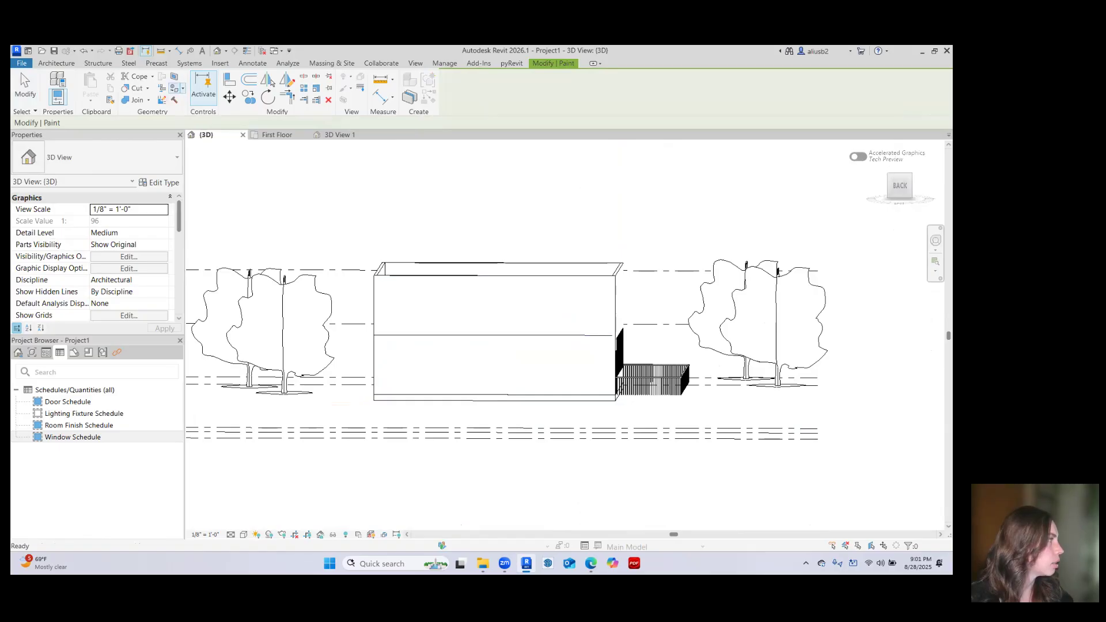
scroll(191, 321, "down", 15)
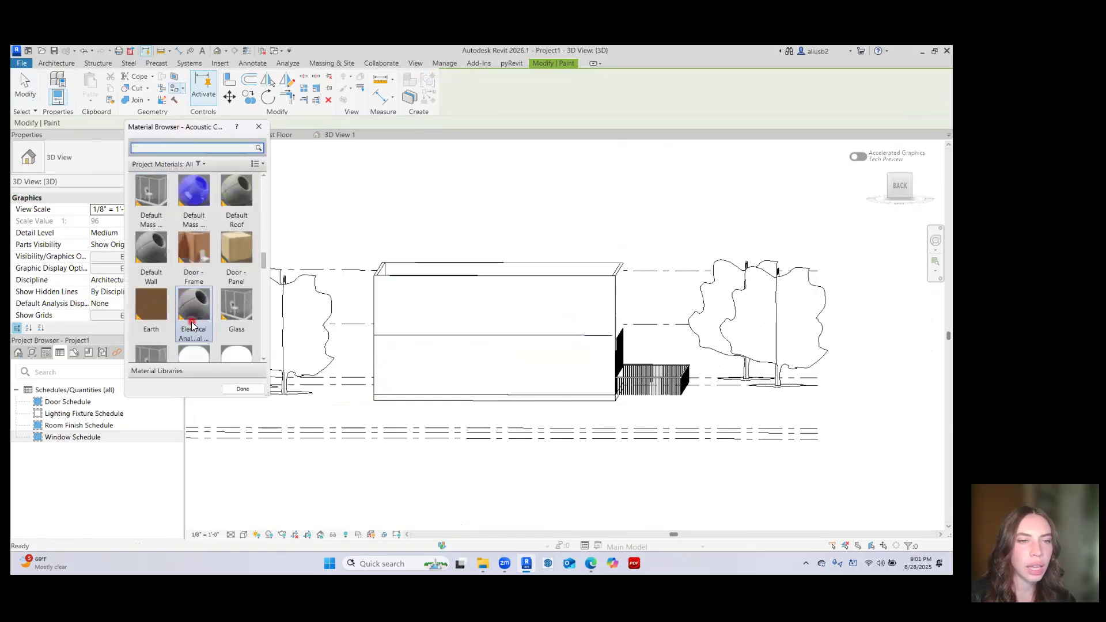
left_click(202, 333)
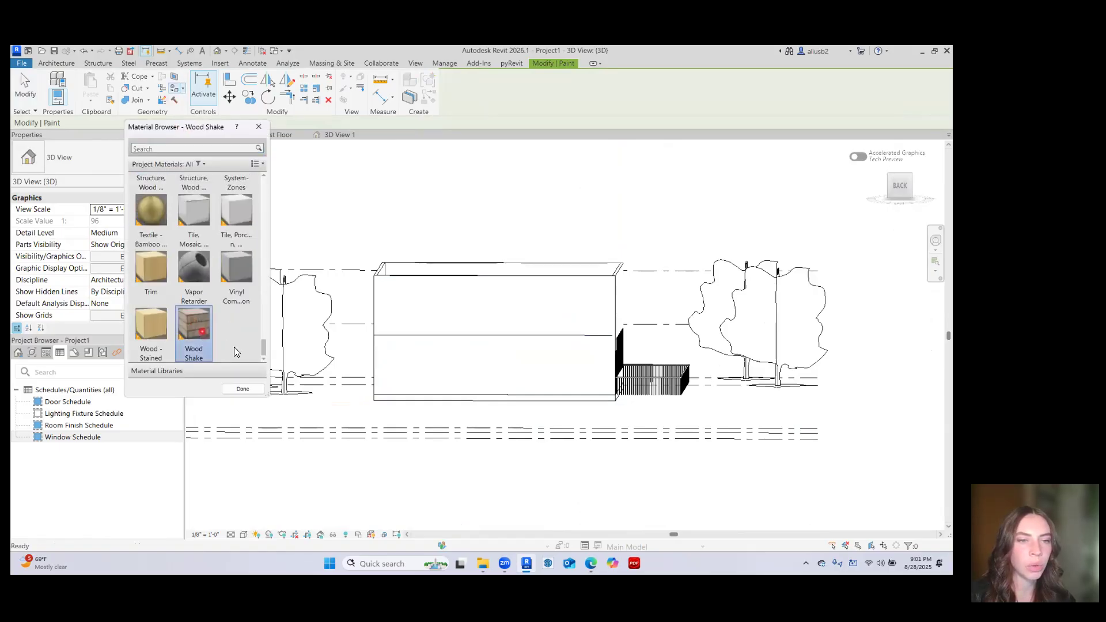
left_click(472, 311)
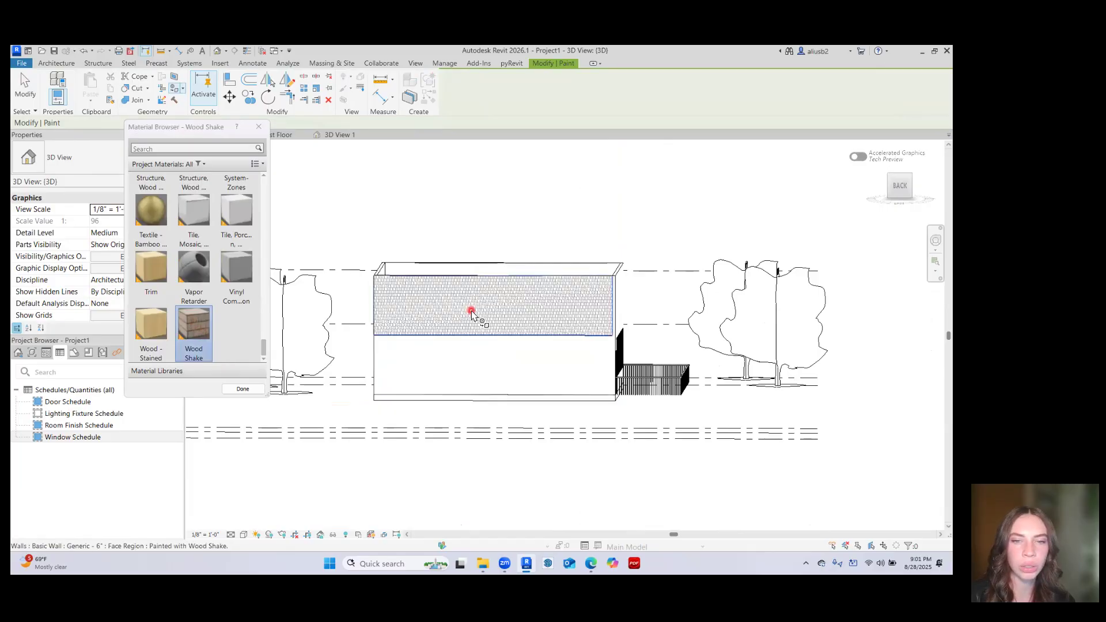
Paint the lower region of the split back wall face with the Plastic, Opaque Black material
left_click(151, 210)
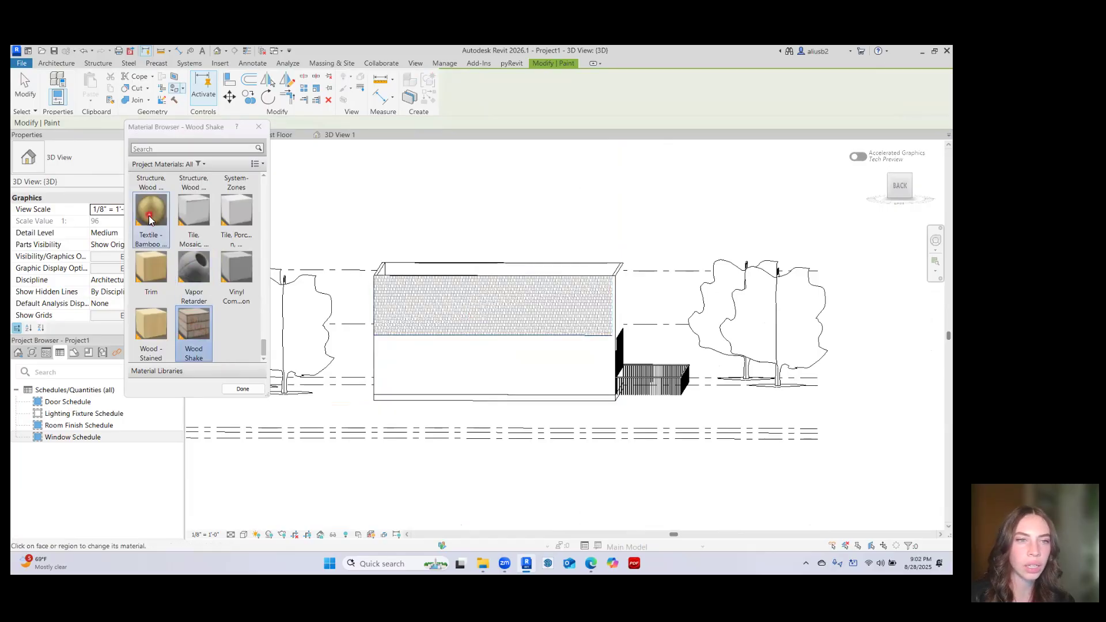
scroll(234, 293, "up", 3)
scroll(234, 293, "up", 5)
left_click(194, 268)
left_click(407, 385)
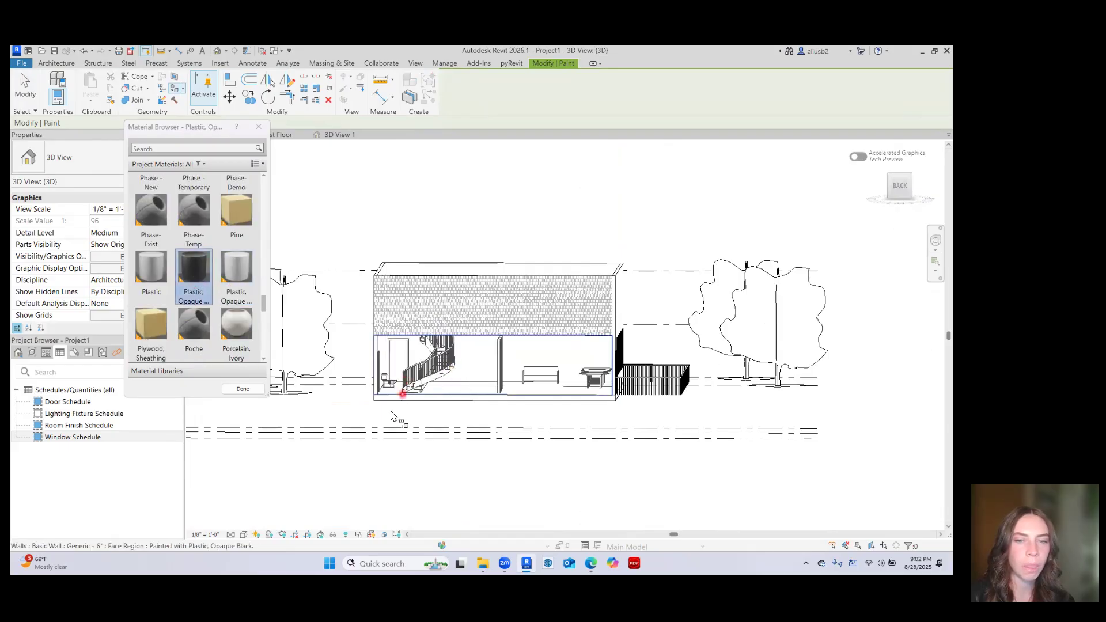
Paint the lower region of the split back wall face with the Asphalt Shingle material
scroll(215, 273, "up", 8)
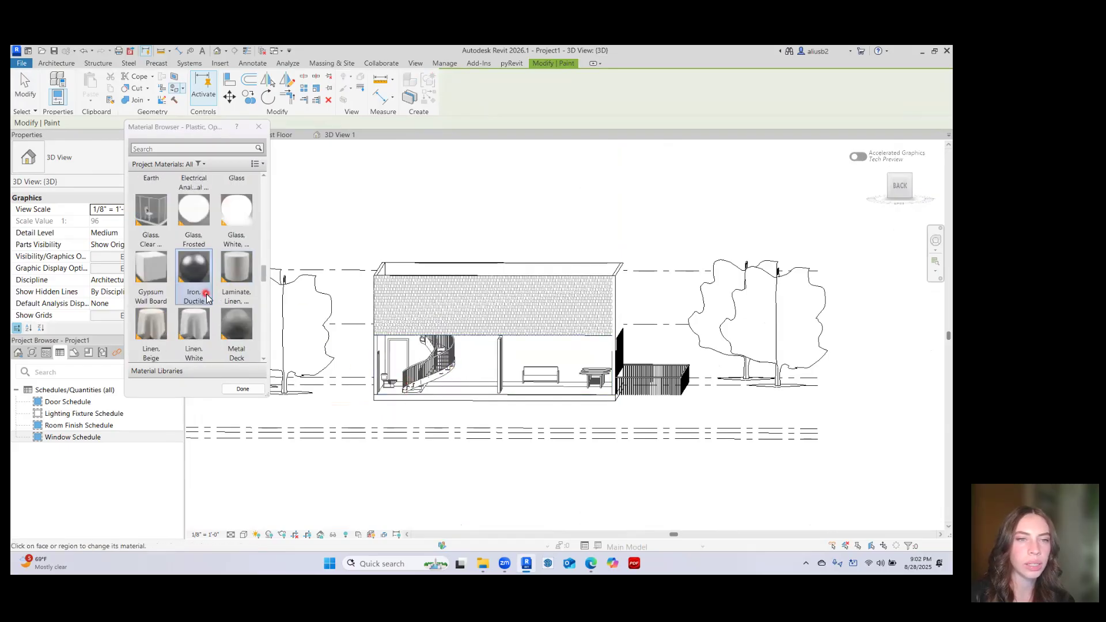
scroll(211, 275, "up", 5)
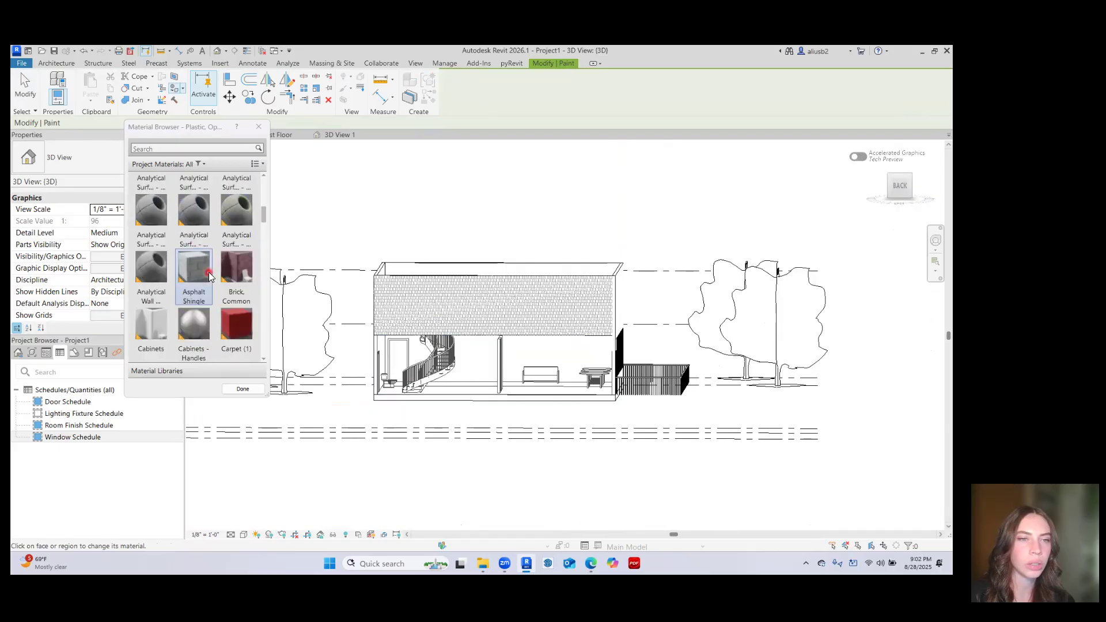
left_click(188, 266)
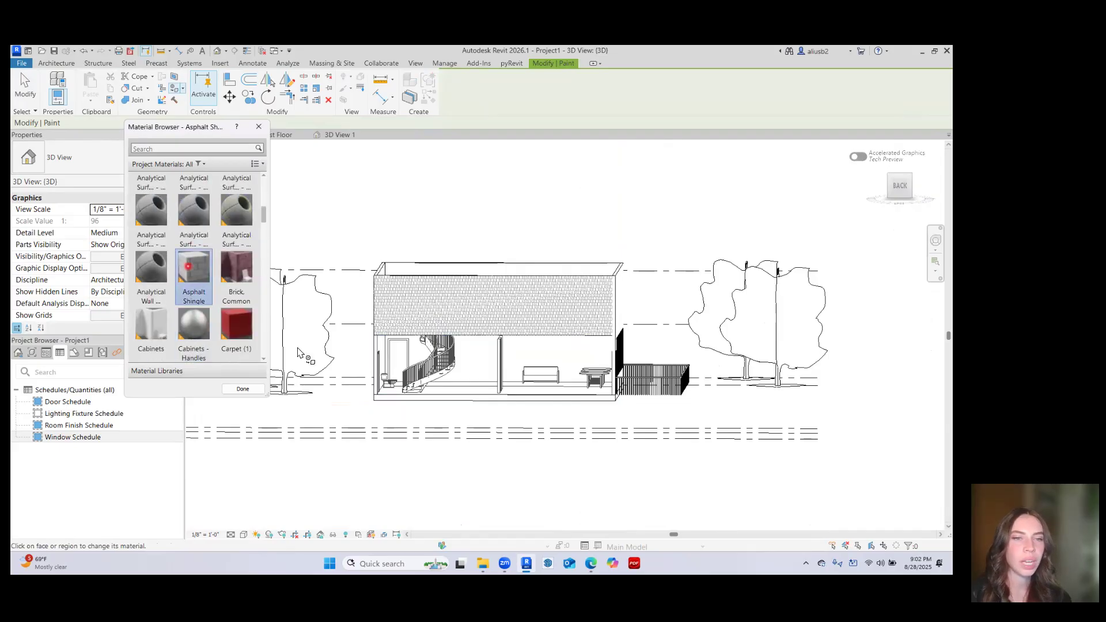
left_click(487, 388)
Paint the lower region of the split back wall face with the Brick, Common material and finish painting
scroll(236, 322, "up", 3)
left_click(228, 293)
scroll(234, 312, "down", 1)
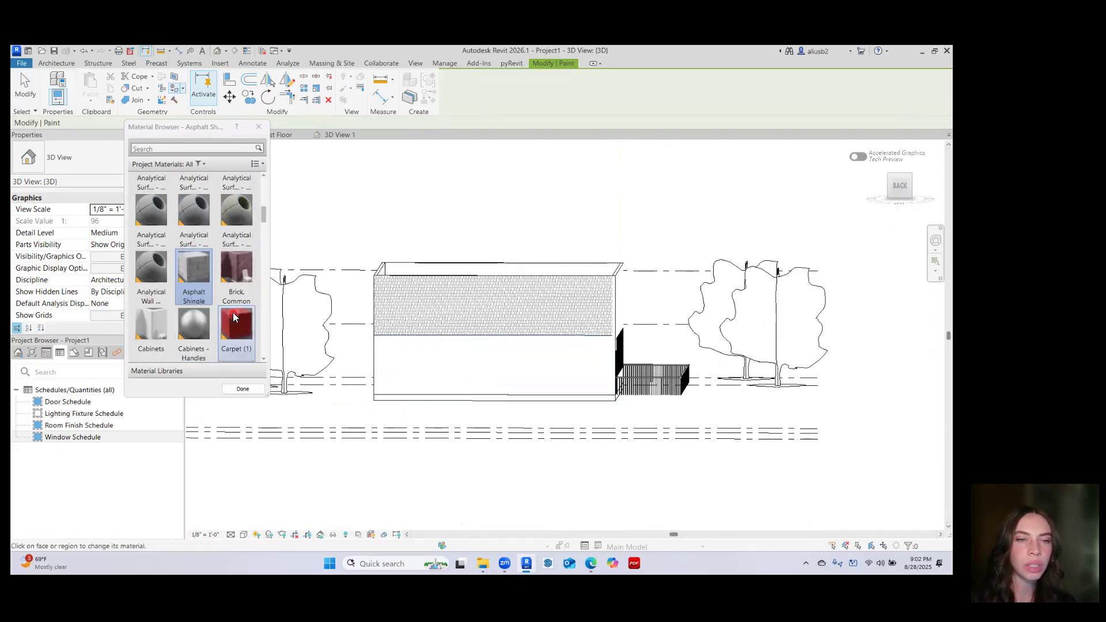
left_click(236, 271)
left_click(473, 378)
middle_click_drag(547, 328, 470, 345, "shift")
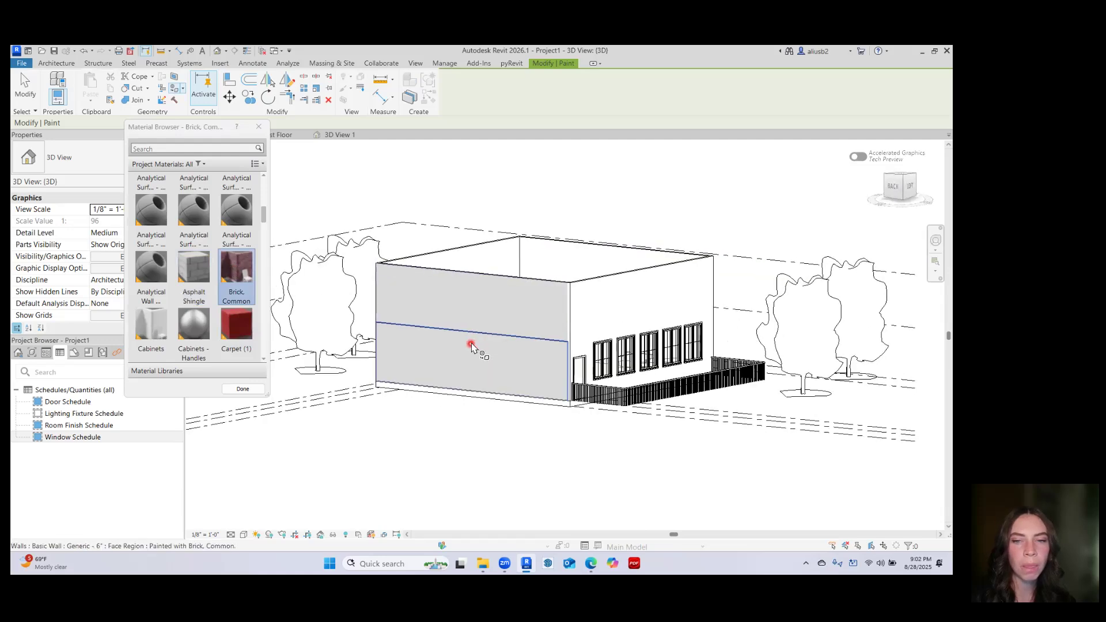
left_click(242, 389)
middle_click_drag(489, 387, 506, 333, "shift")
scroll(501, 333, "up", 5)
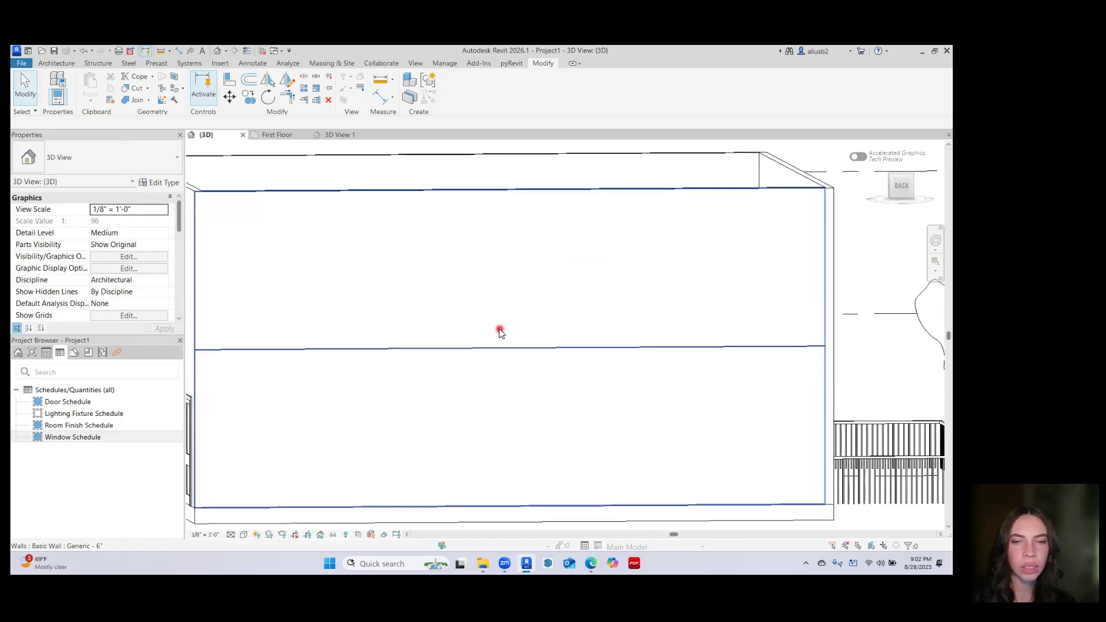
scroll(478, 294, "down", 5)
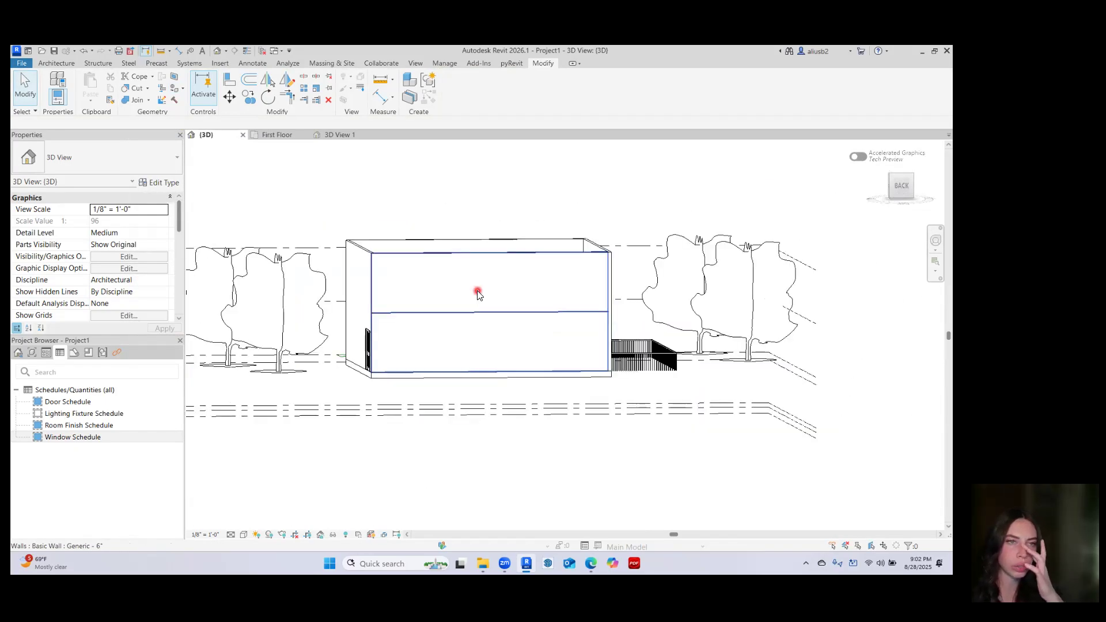
Try to demolish the side wall that adjoins the painted back wall
left_click(175, 102)
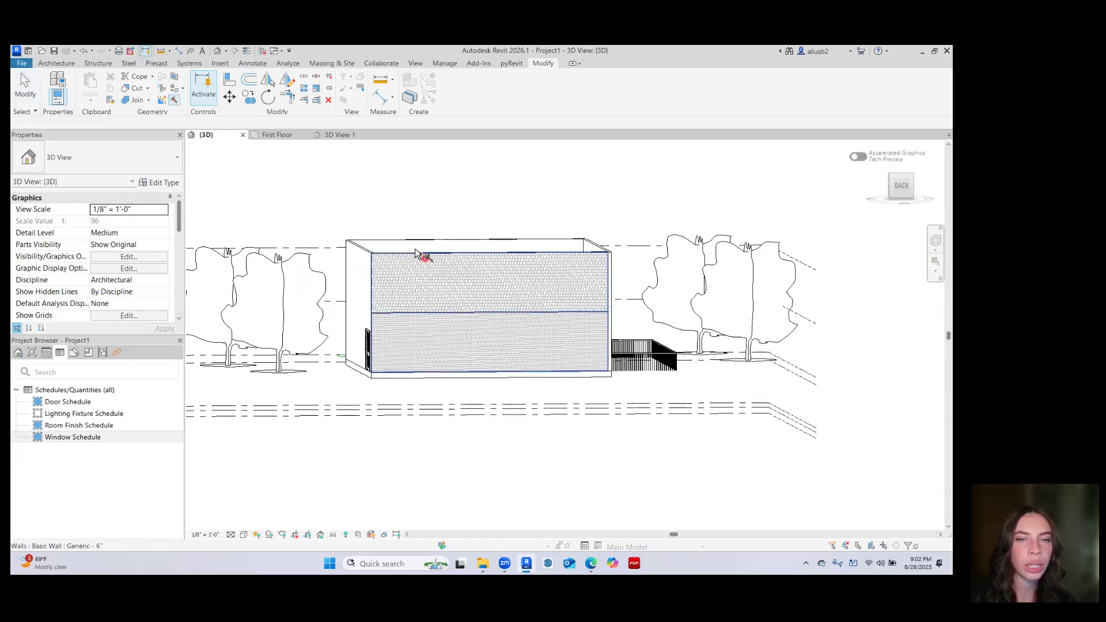
left_click(361, 288)
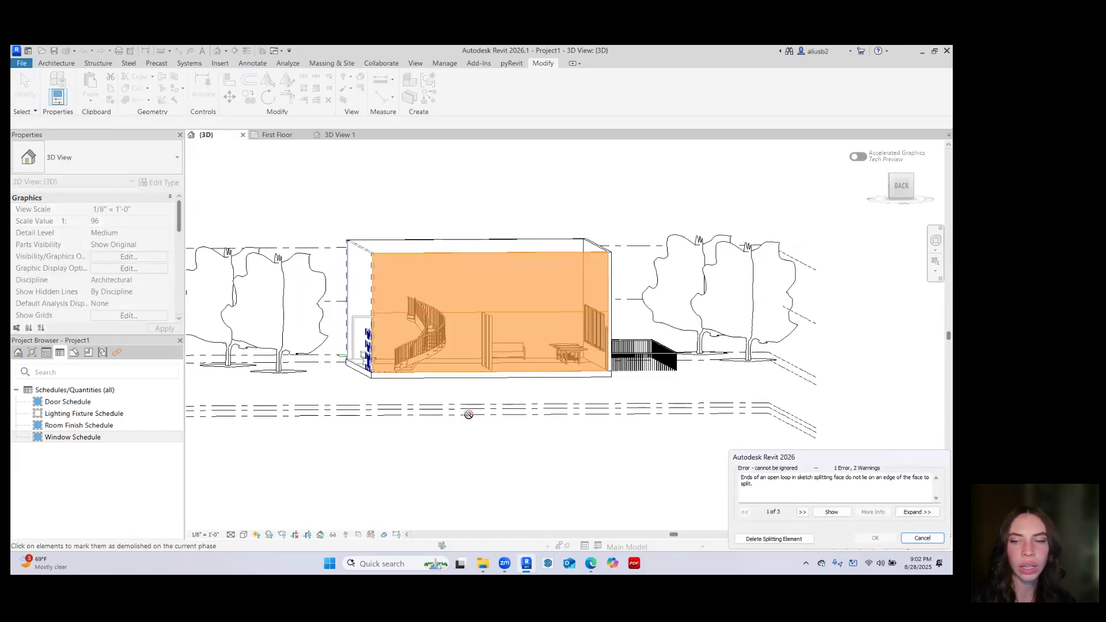
left_click(920, 538)
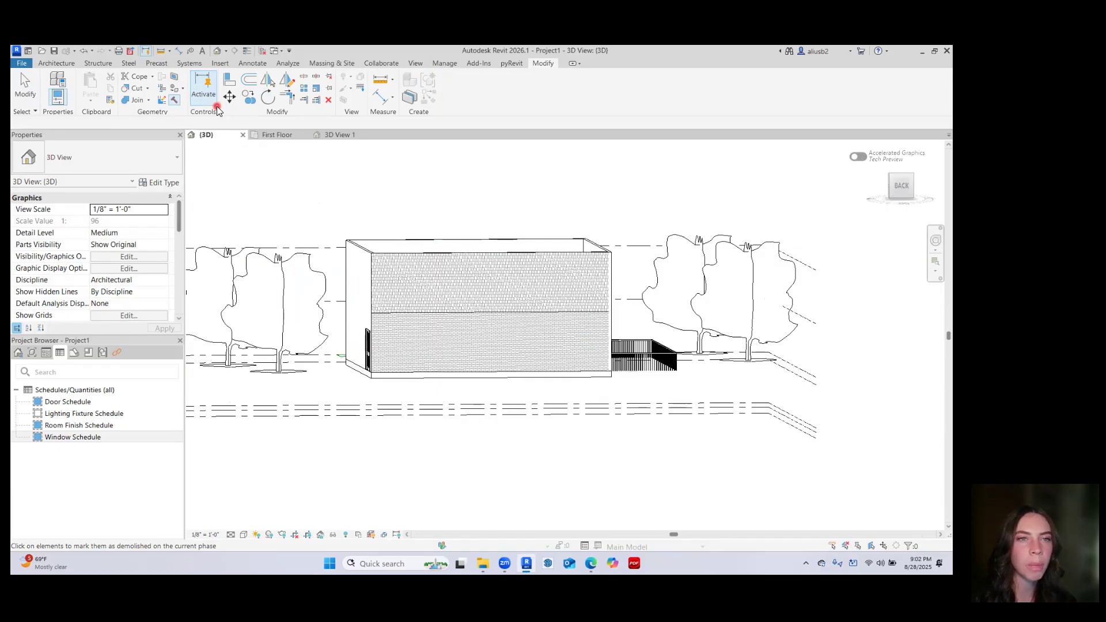
left_click(204, 92)
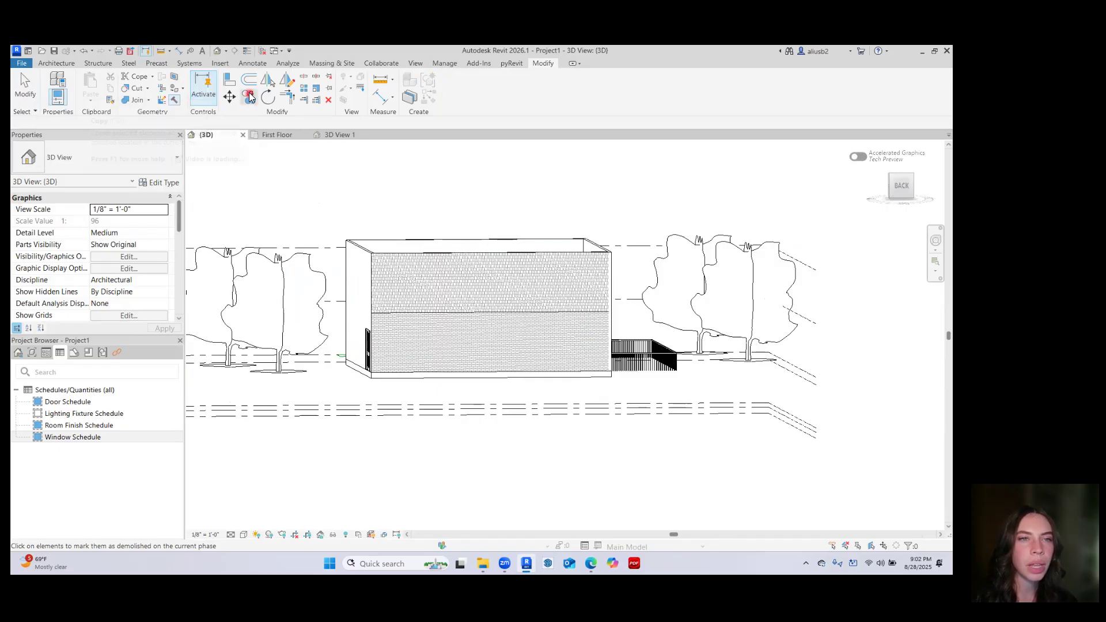
In the First Floor plan, draw a short horizontal Generic - 6" wall above the building's upper wall
left_click(276, 135)
scroll(403, 326, "down", 3)
scroll(420, 328, "up", 3)
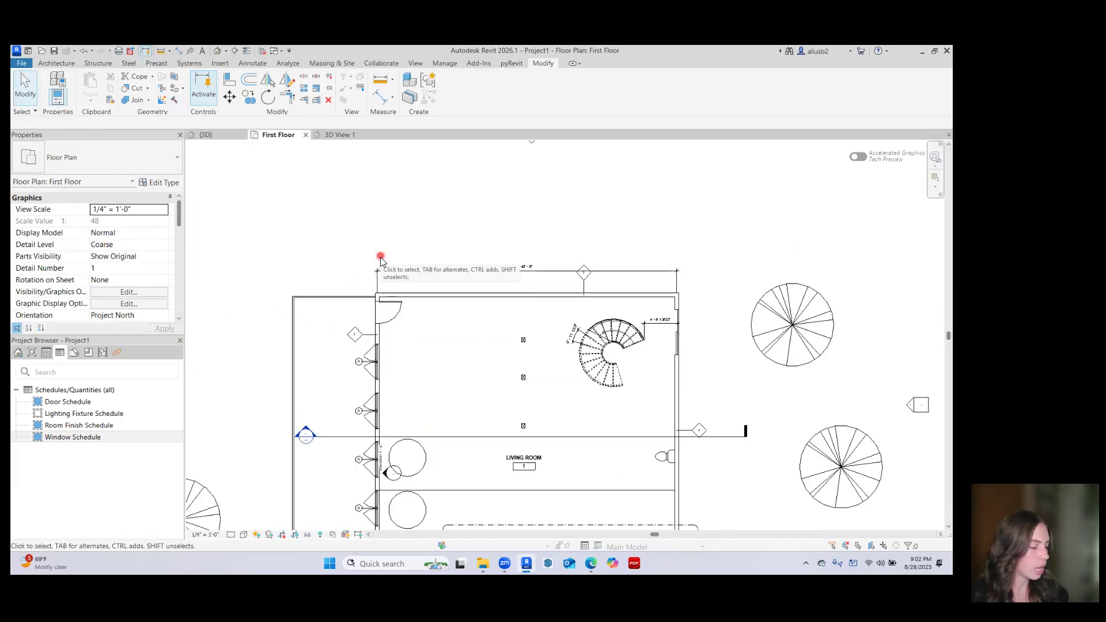
key("w")
key("a")
left_click(398, 238)
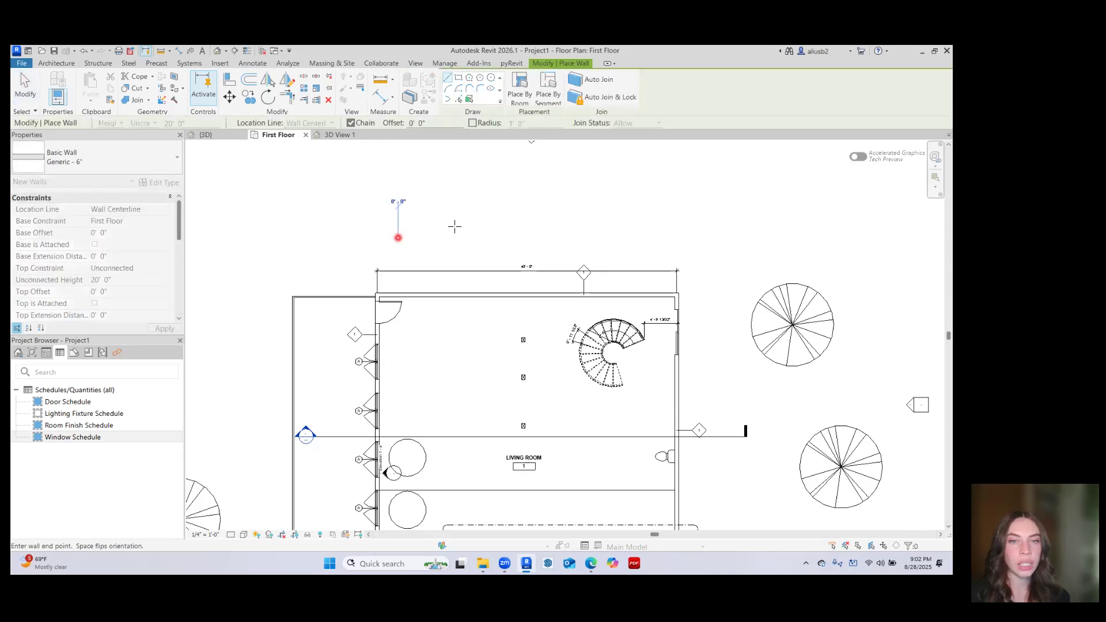
left_click(483, 237)
key("Escape")
Draw a second horizontal Generic - 6" wall continuing from the first wall's right end, shifted slightly upward from it
scroll(491, 239, "up", 4)
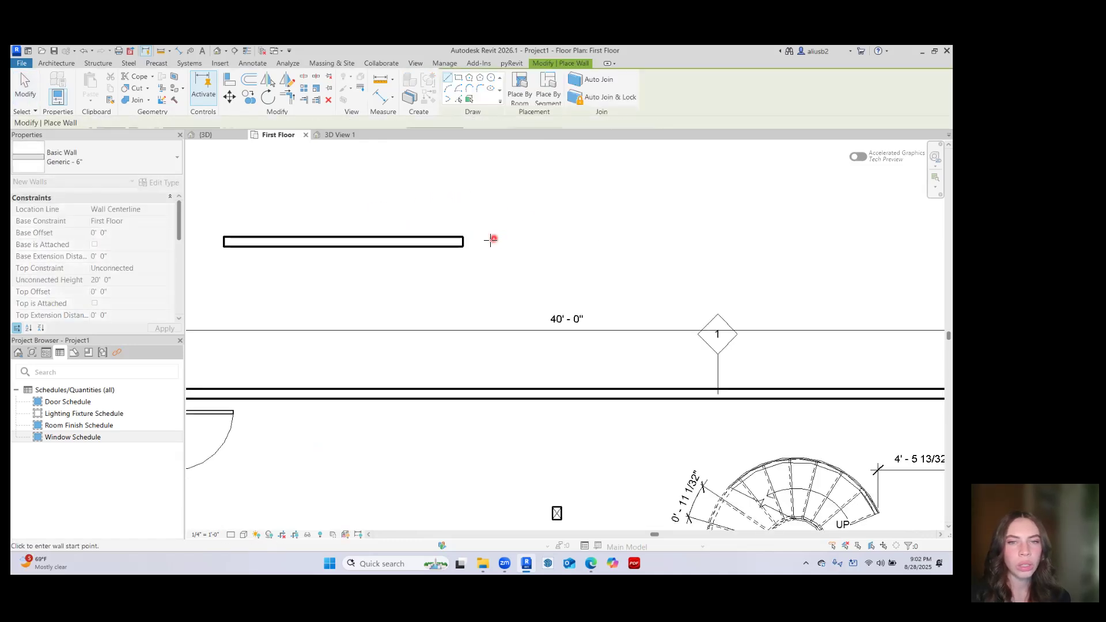
left_click(463, 237)
left_click(616, 235)
key("Escape")
key("Escape")
scroll(438, 242, "up", 4)
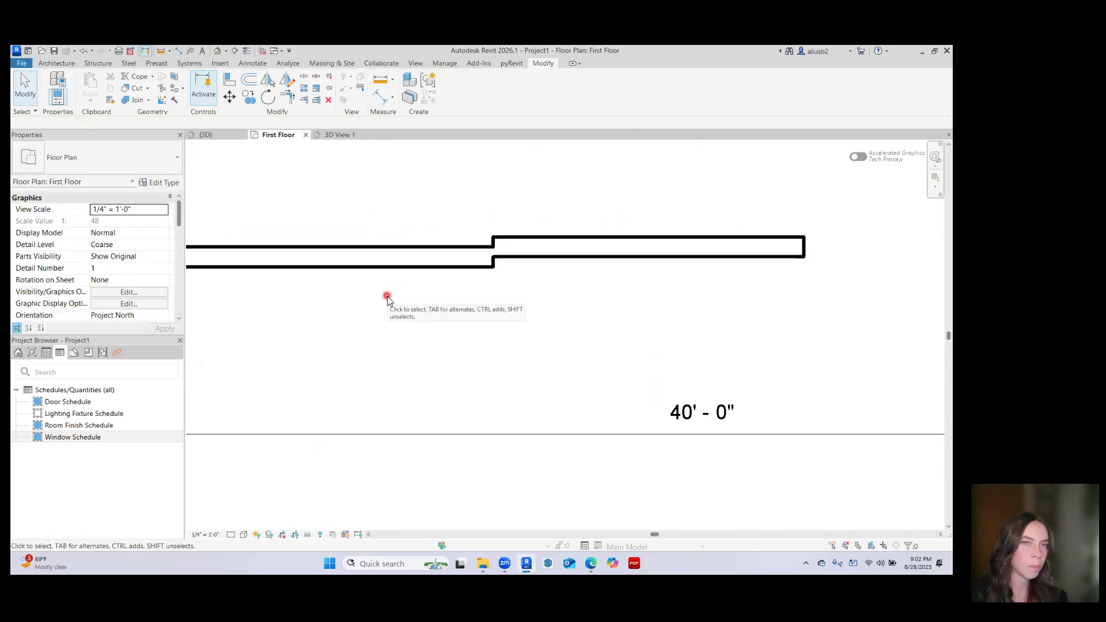
Align the second wall's upper face with the first wall's upper face, using Wall faces as the preferred alignment reference
left_click(228, 81)
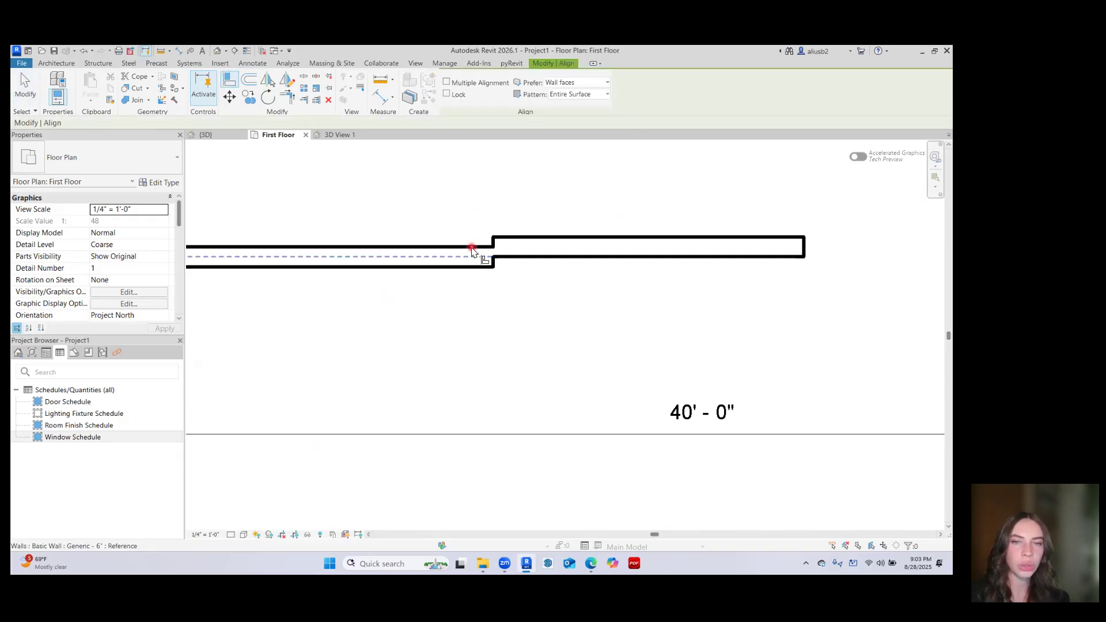
left_click(595, 84)
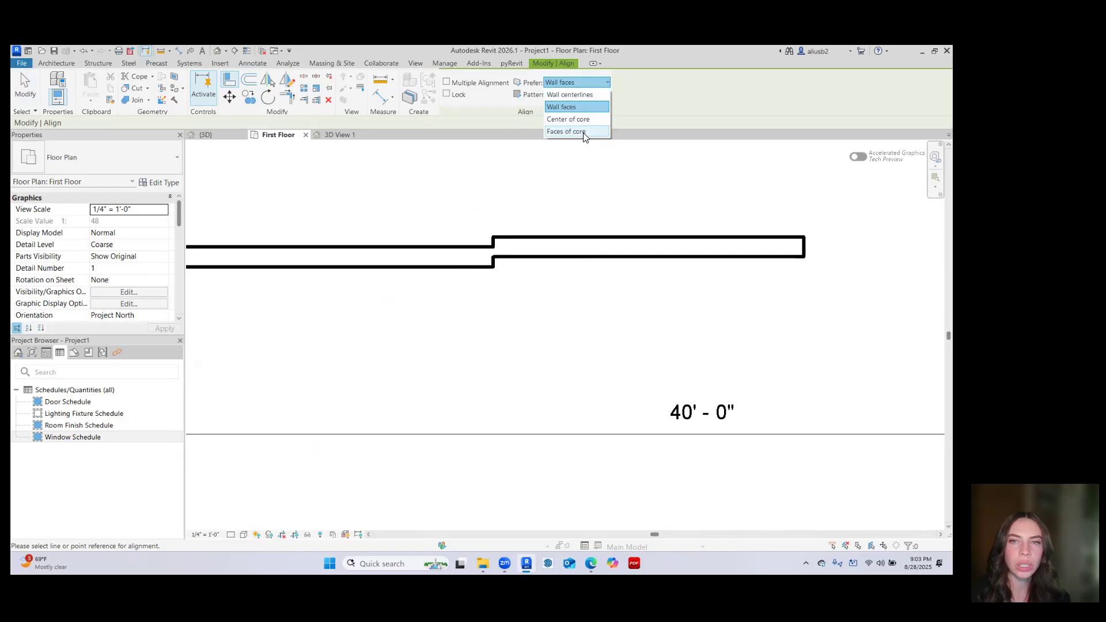
left_click(594, 131)
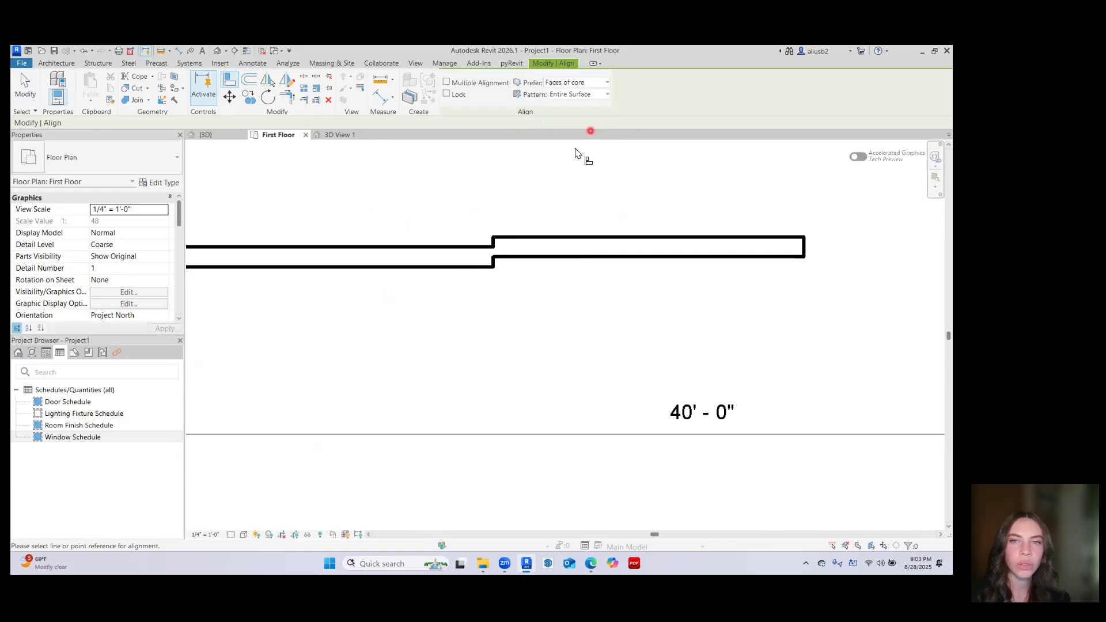
left_click(587, 83)
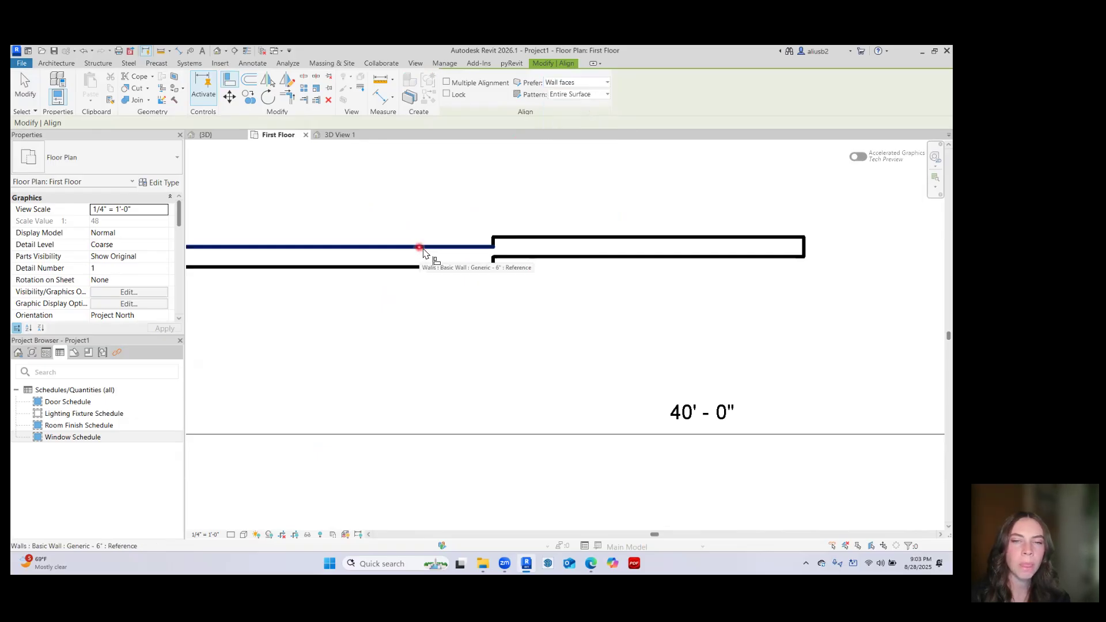
scroll(432, 254, "up", 2)
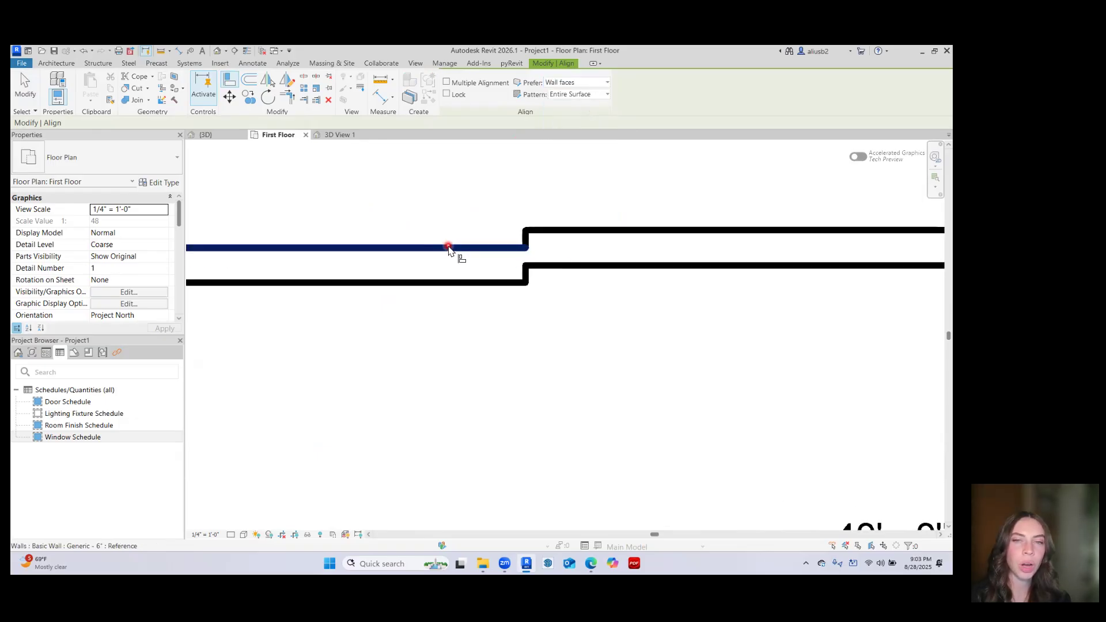
left_click(449, 248)
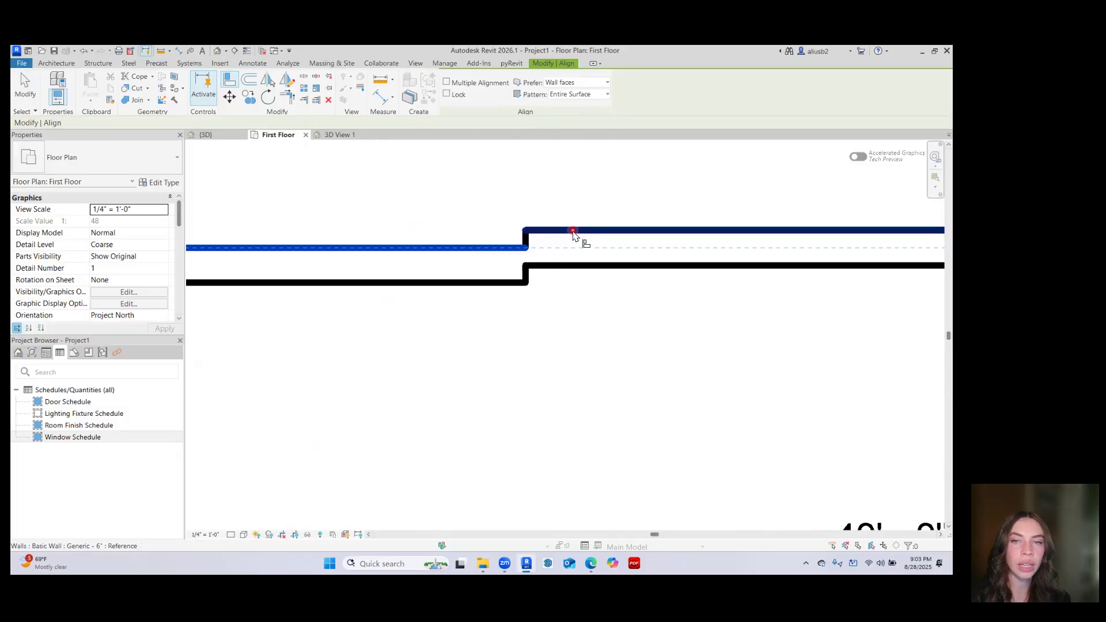
left_click(573, 232)
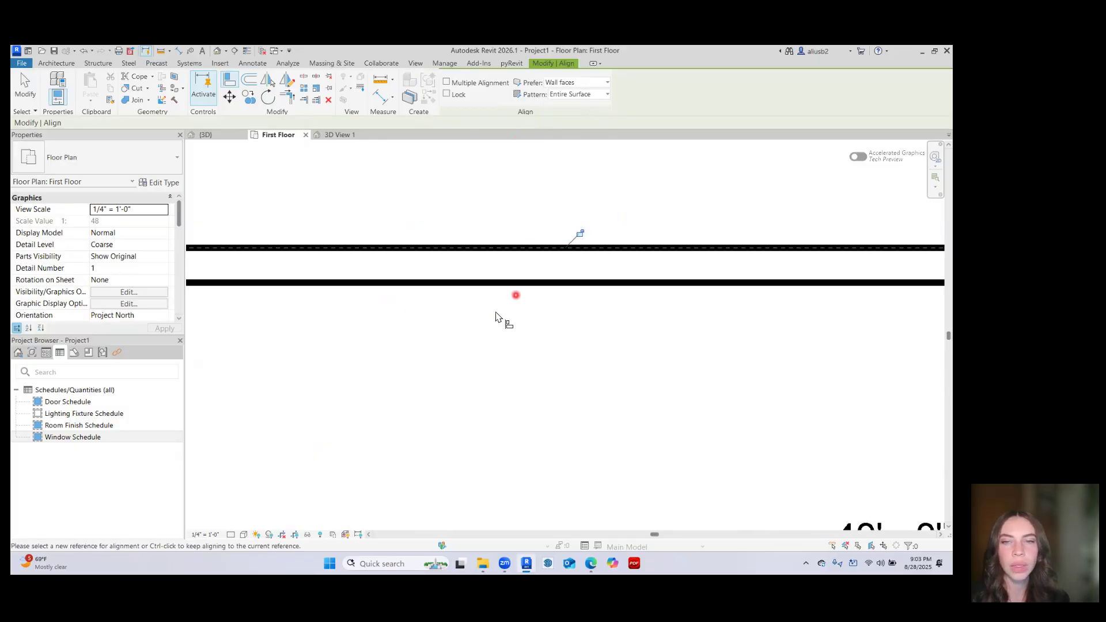
key("Escape")
Move the two aligned walls together horizontally to the right, so they start about 15' 3" from the building's left wall
scroll(496, 314, "down", 5)
scroll(490, 344, "down", 4)
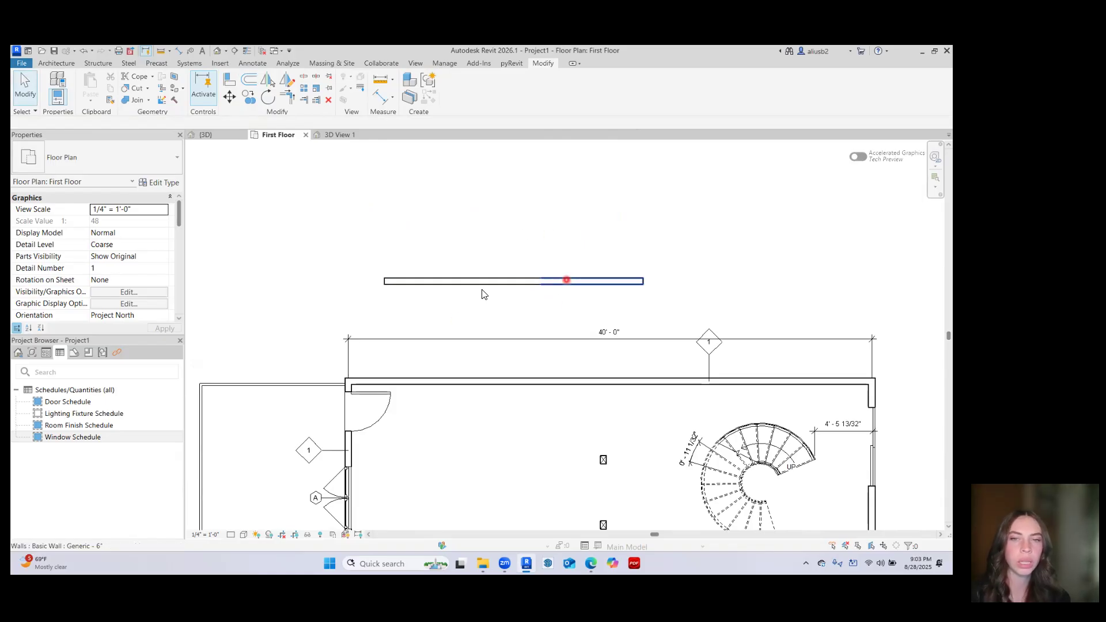
left_click(230, 98)
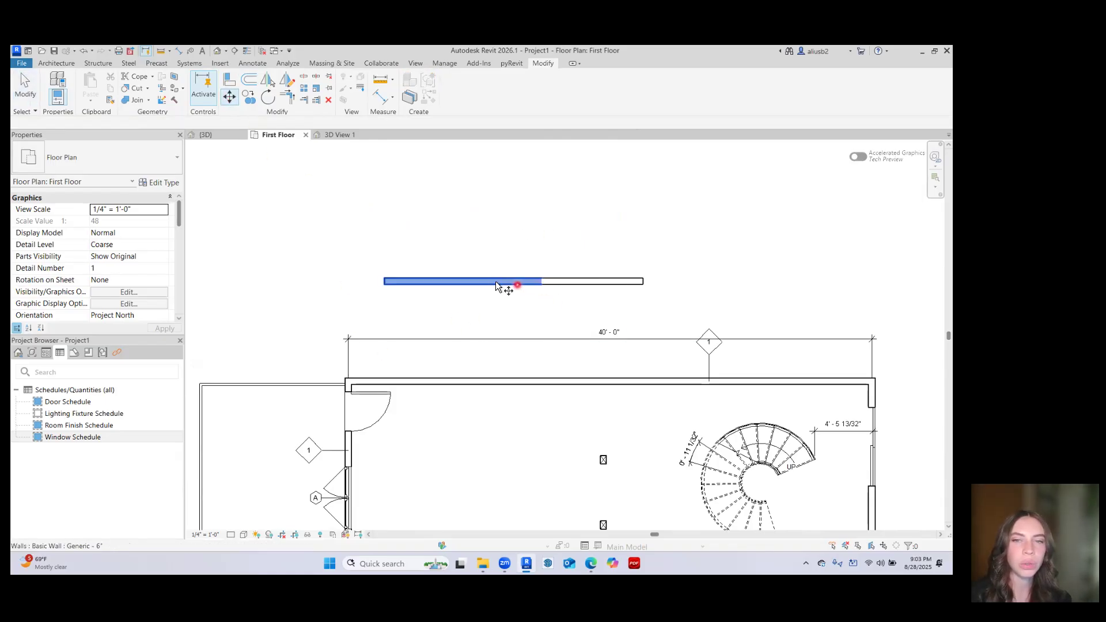
key("Escape")
left_click_drag(583, 308, 478, 232)
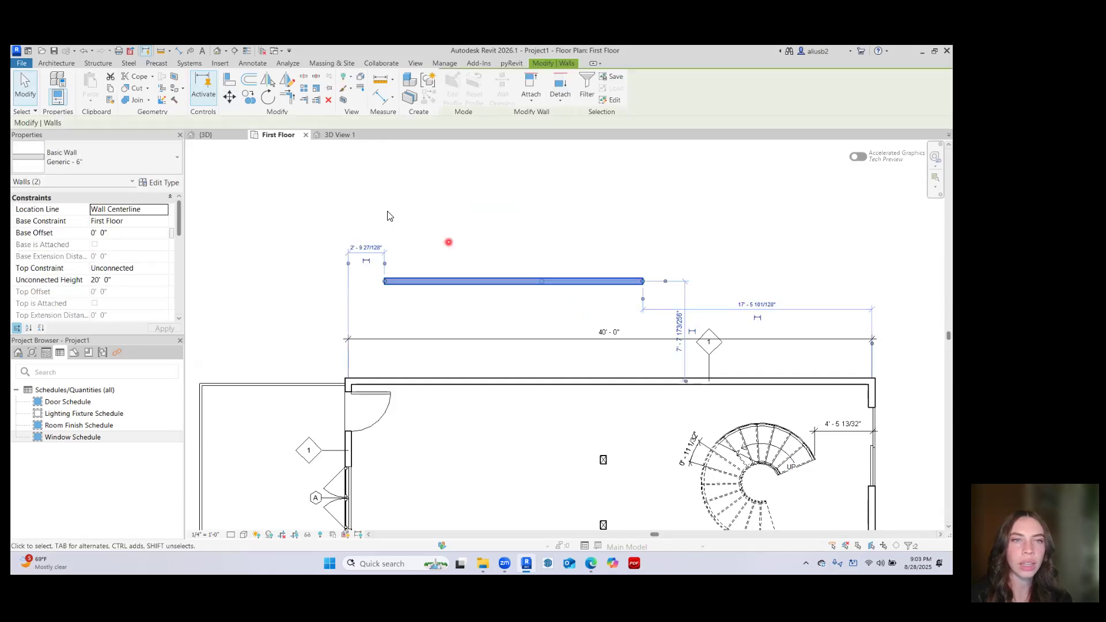
left_click(230, 98)
left_click(506, 281)
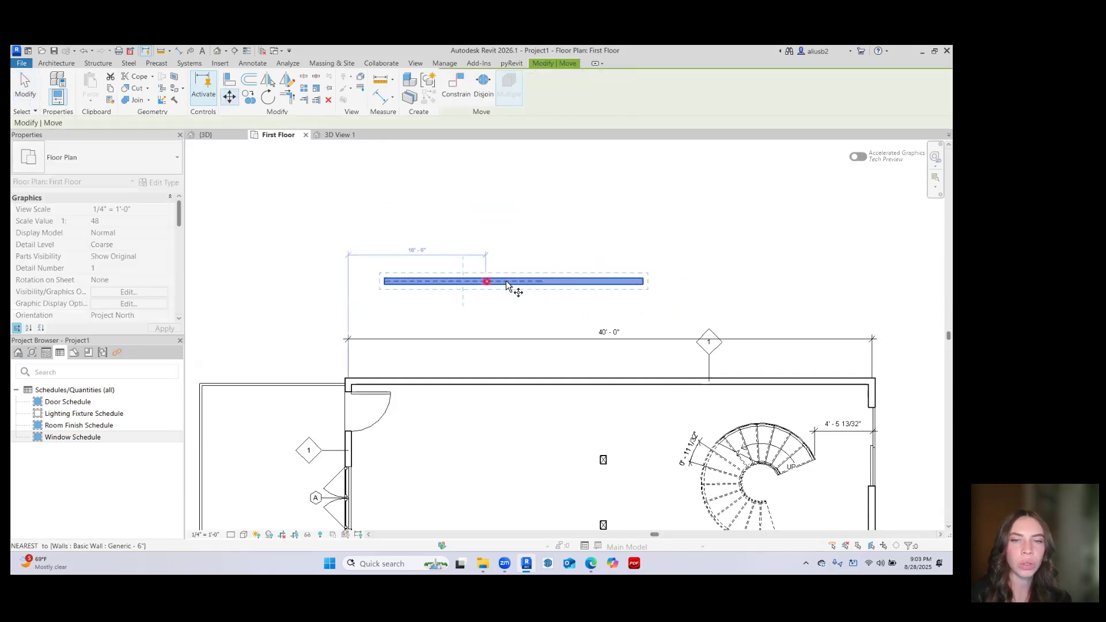
double_click(670, 281)
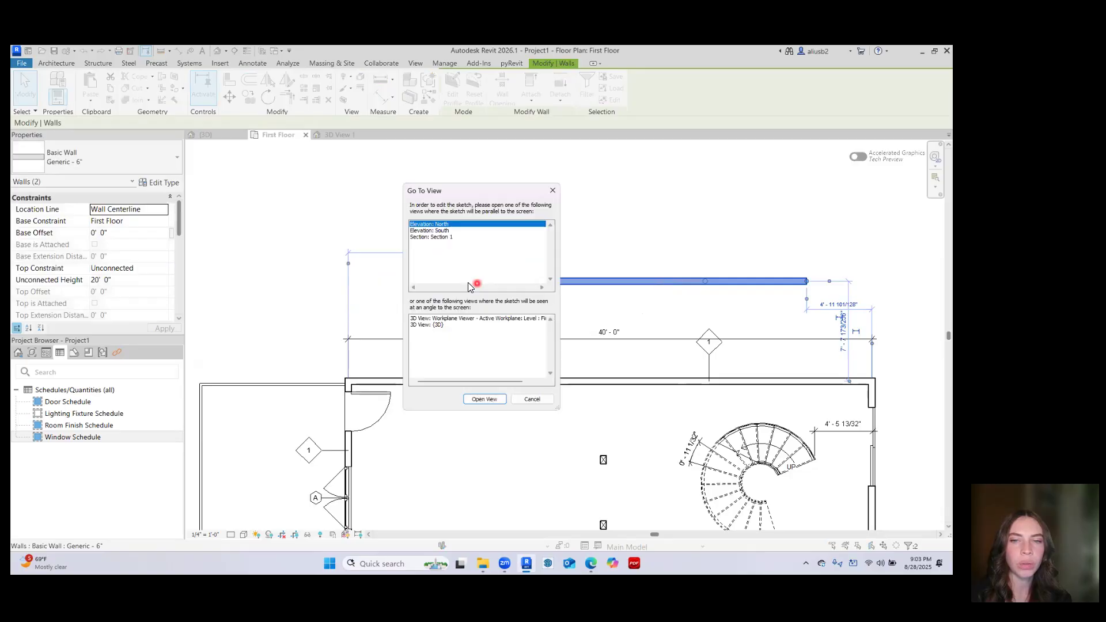
left_click(531, 397)
left_click(528, 257)
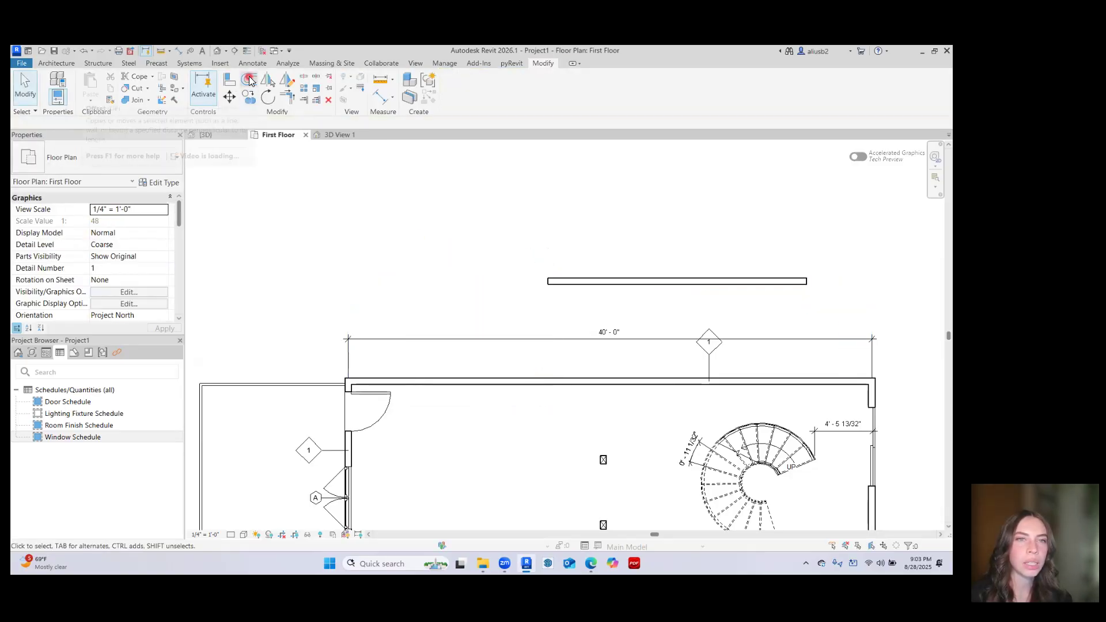
Offset four successive copies of the longer wall segment upward, each spaced 1' 0" from the previous one
left_click(248, 80)
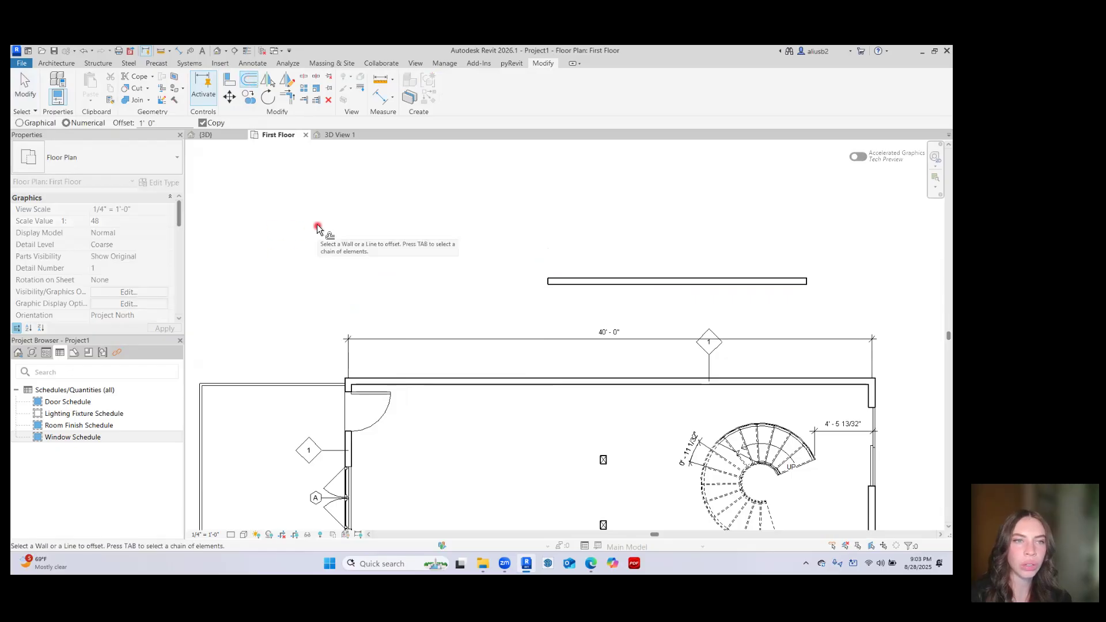
left_click(602, 275)
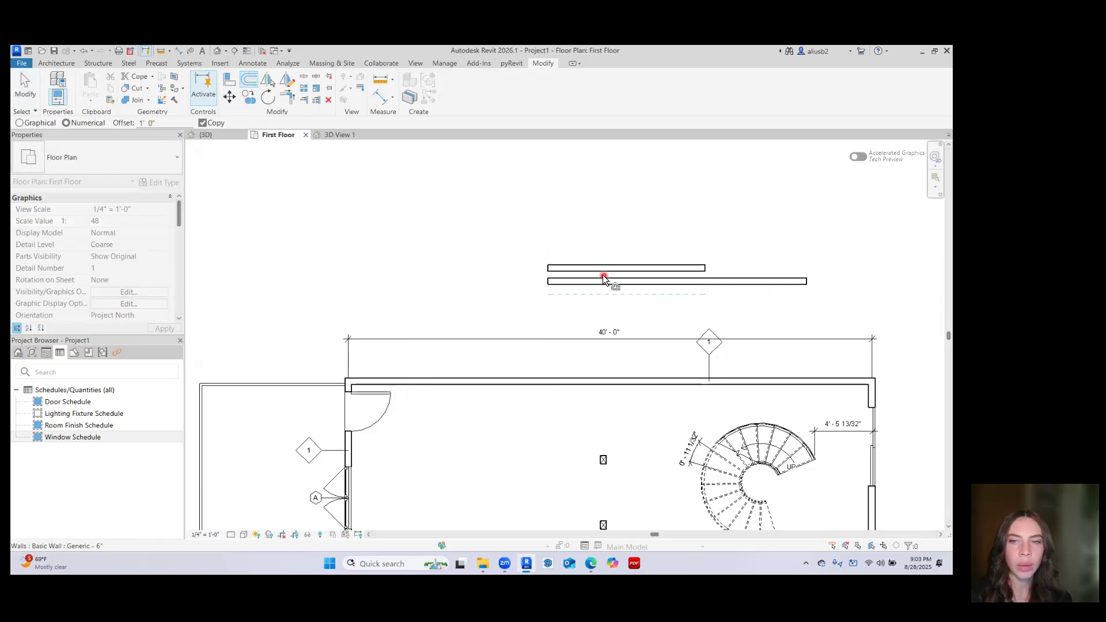
left_click(635, 255)
left_click(635, 254)
left_click(634, 241)
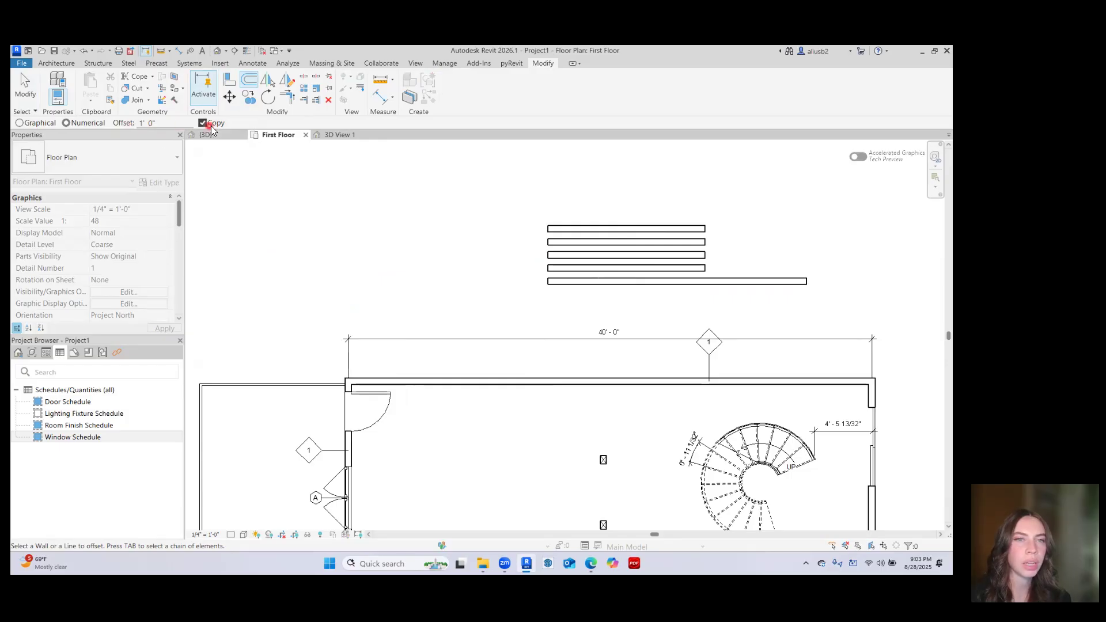
key("Escape")
left_click(251, 99)
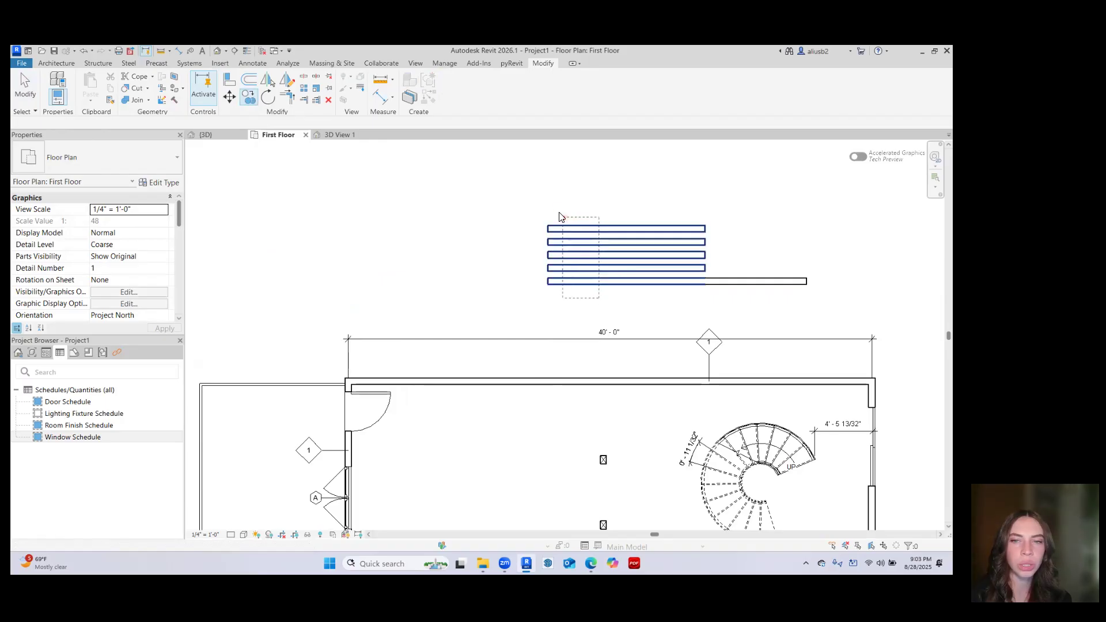
left_click(561, 228)
key("Escape")
Copy the five stacked walls, placing one set 21' 0" to the right and overlapping sets above the originals
left_click_drag(579, 297, 530, 208)
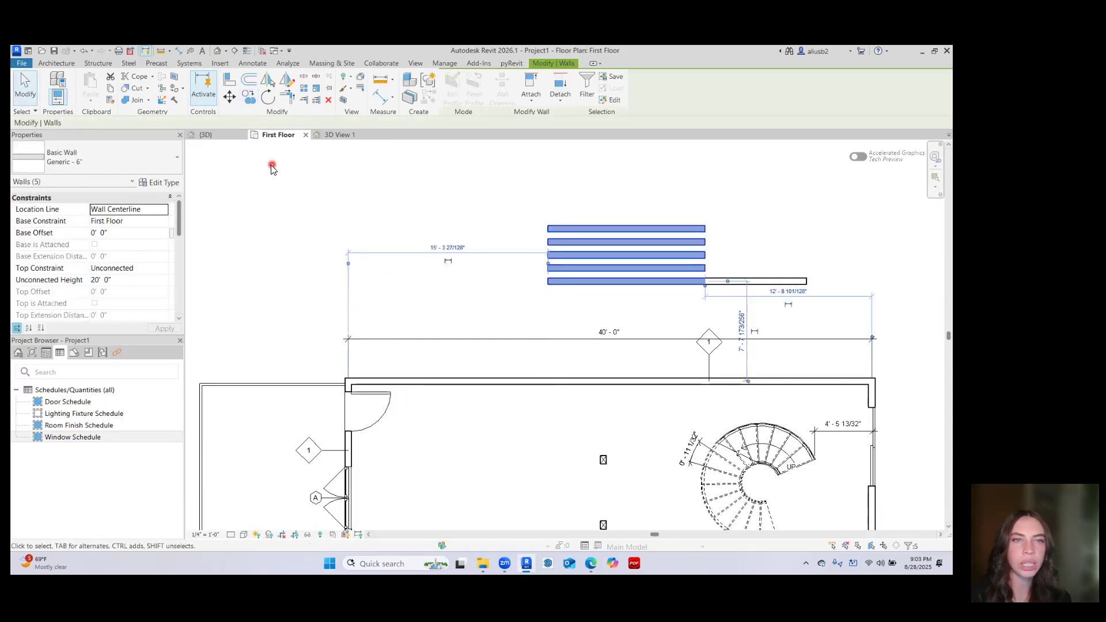
left_click(252, 99)
middle_click_drag(568, 213, 383, 219)
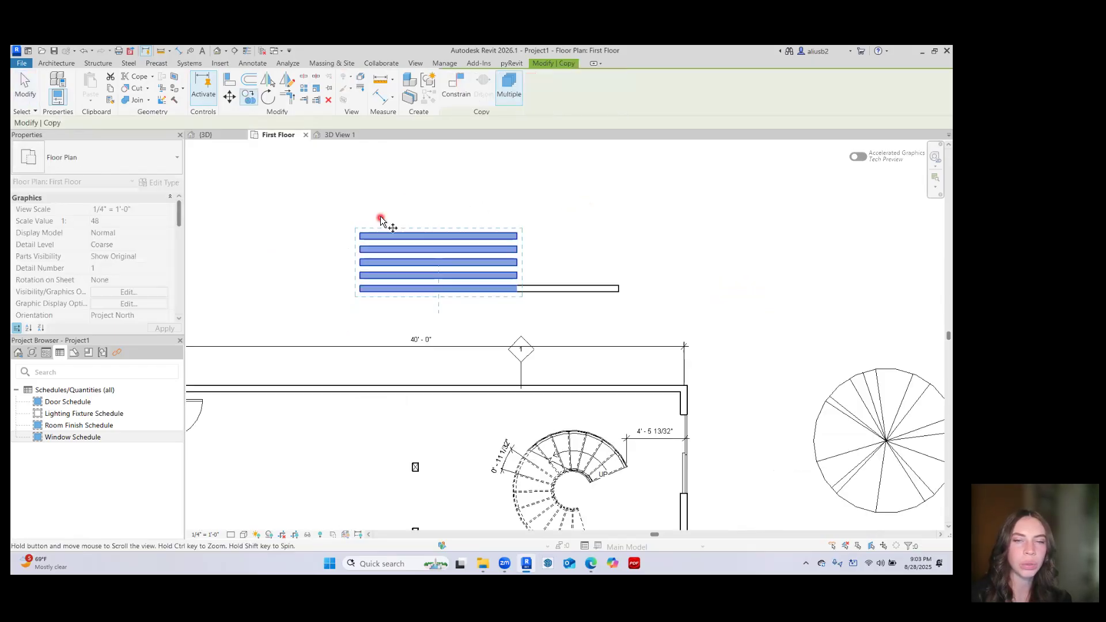
left_click(359, 233)
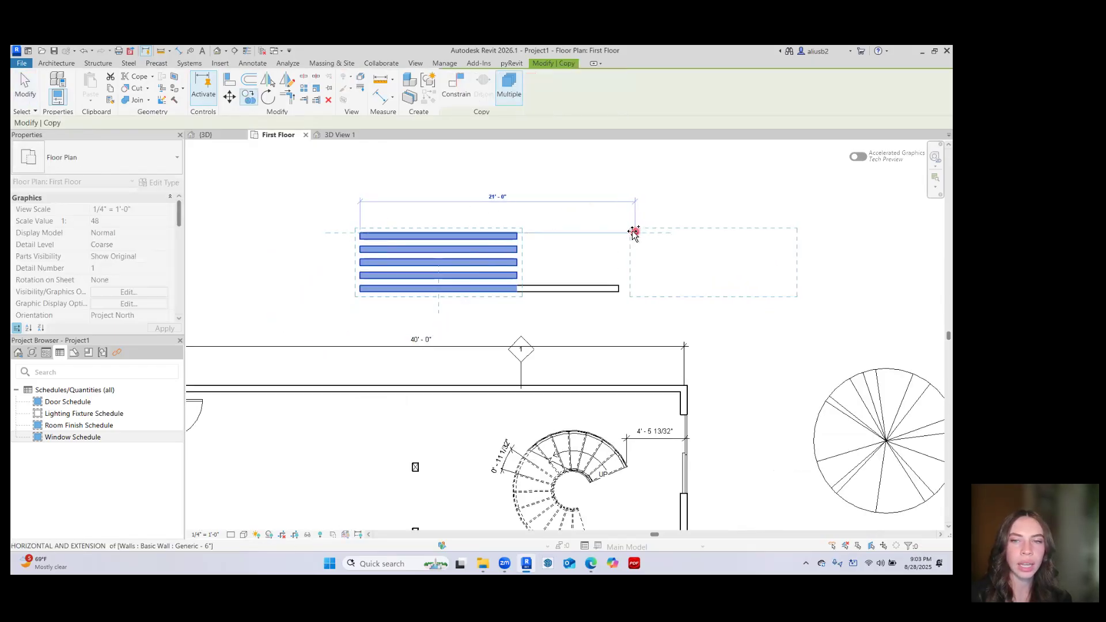
left_click(634, 233)
middle_click_drag(577, 226, 614, 313)
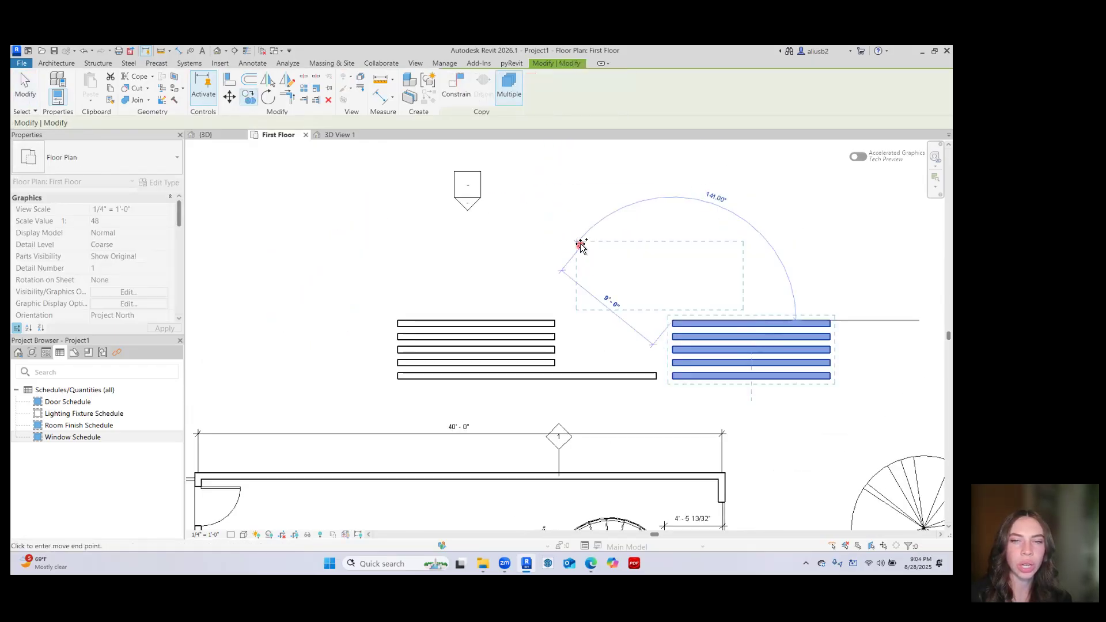
left_click(477, 247)
key("Escape")
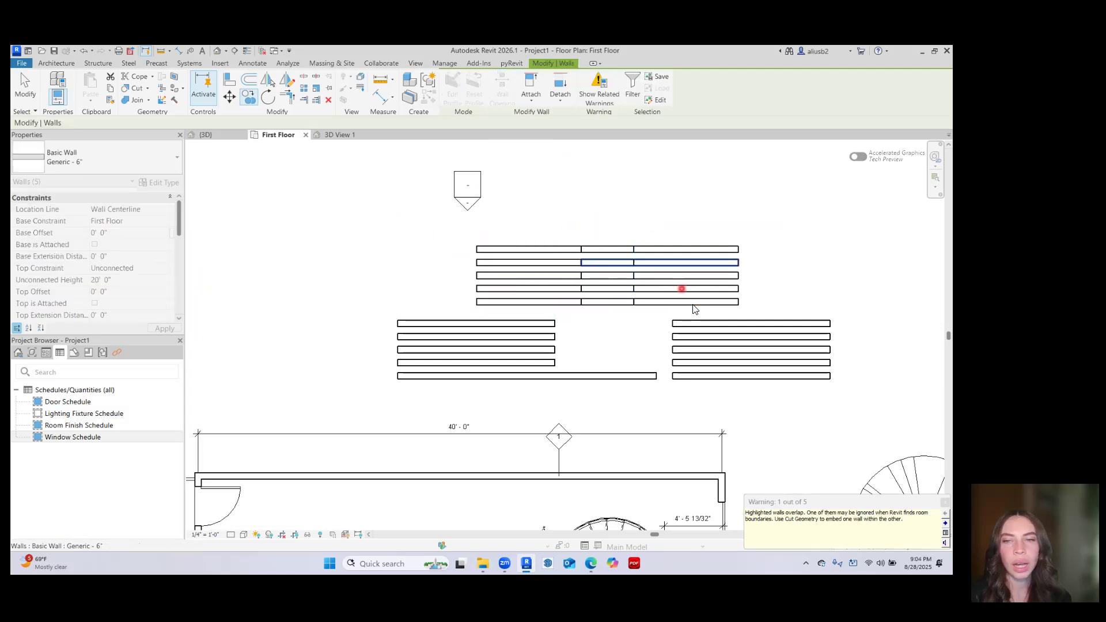
Delete all the practice walls above the building, including the original segments and every copy
key("Escape")
left_click_drag(840, 415, 484, 233)
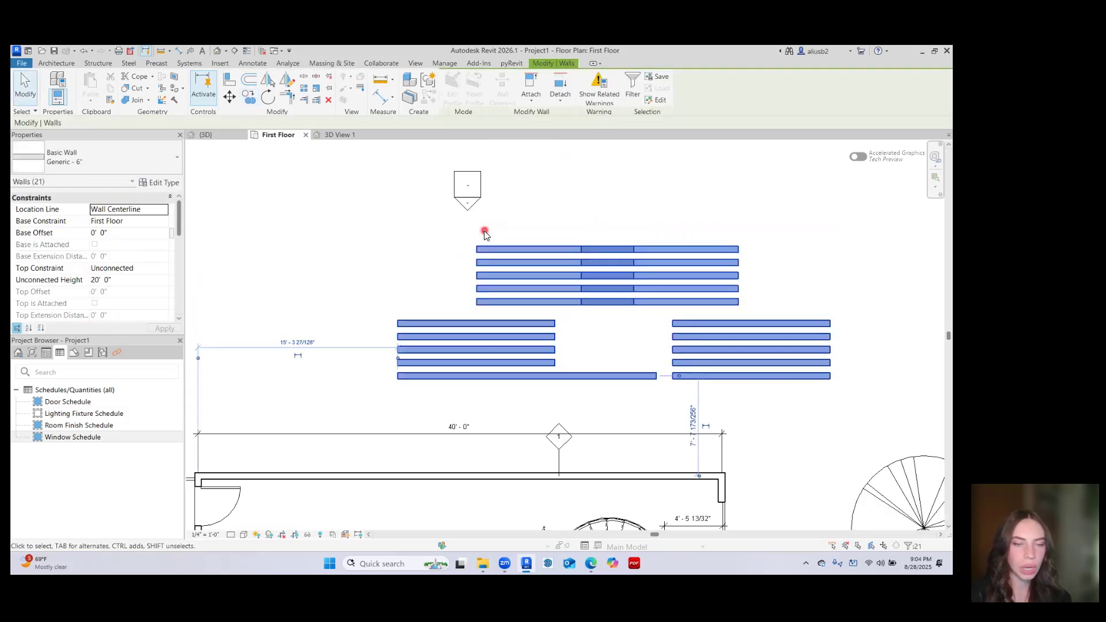
key("Delete")
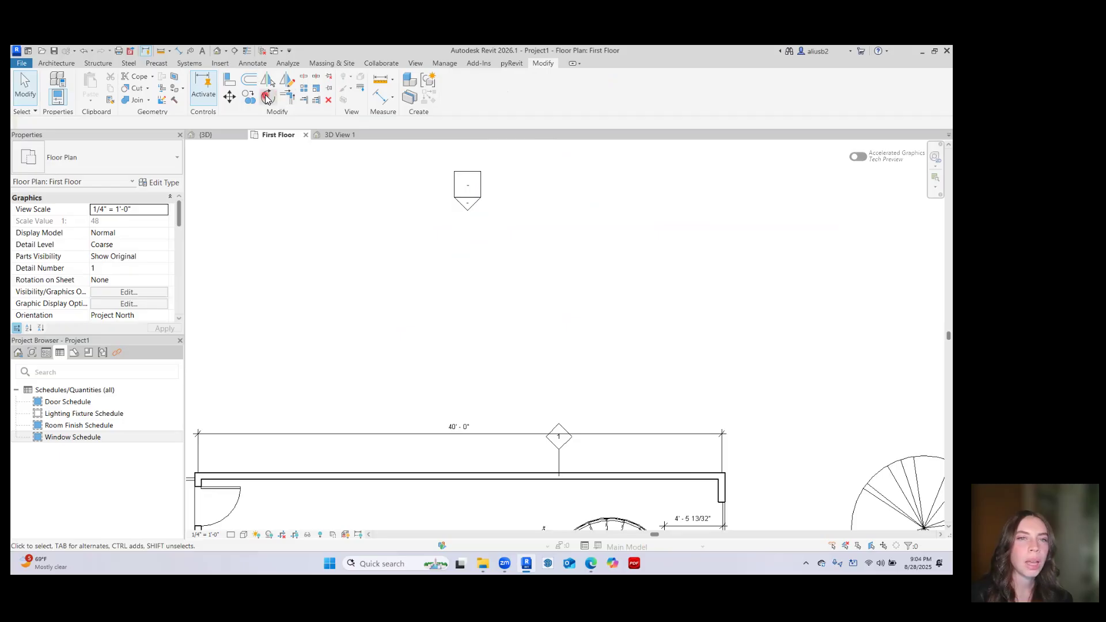
Rotate the kitchen sofa 90° clockwise about its centre so it stands vertically in the plan
middle_click_drag(389, 313, 437, 312)
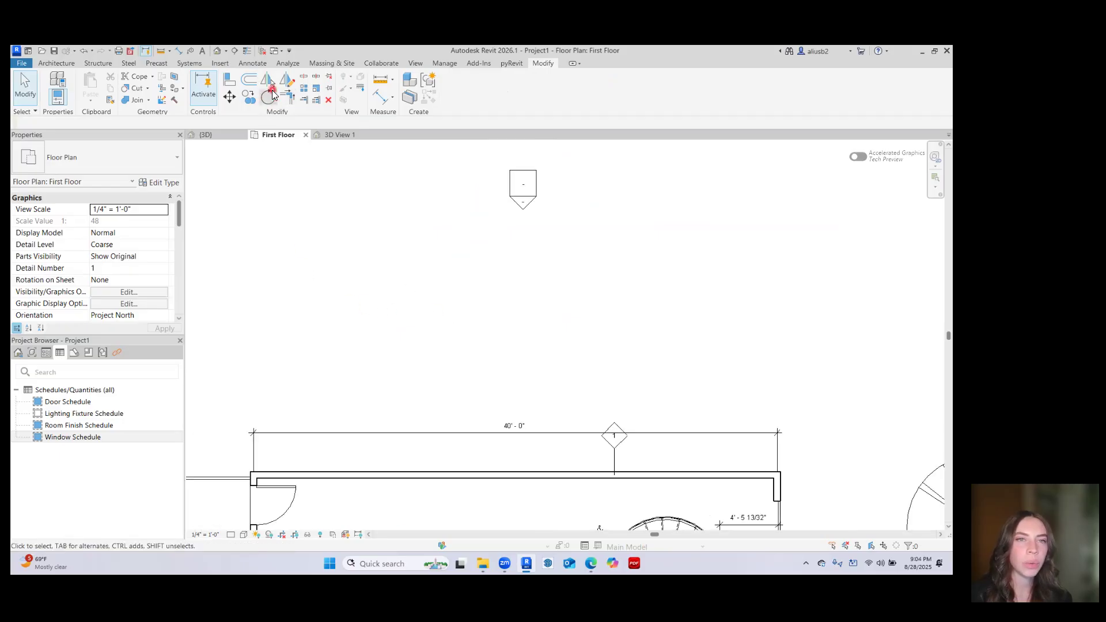
middle_click_drag(367, 426, 369, 132)
middle_click_drag(486, 459, 418, 317)
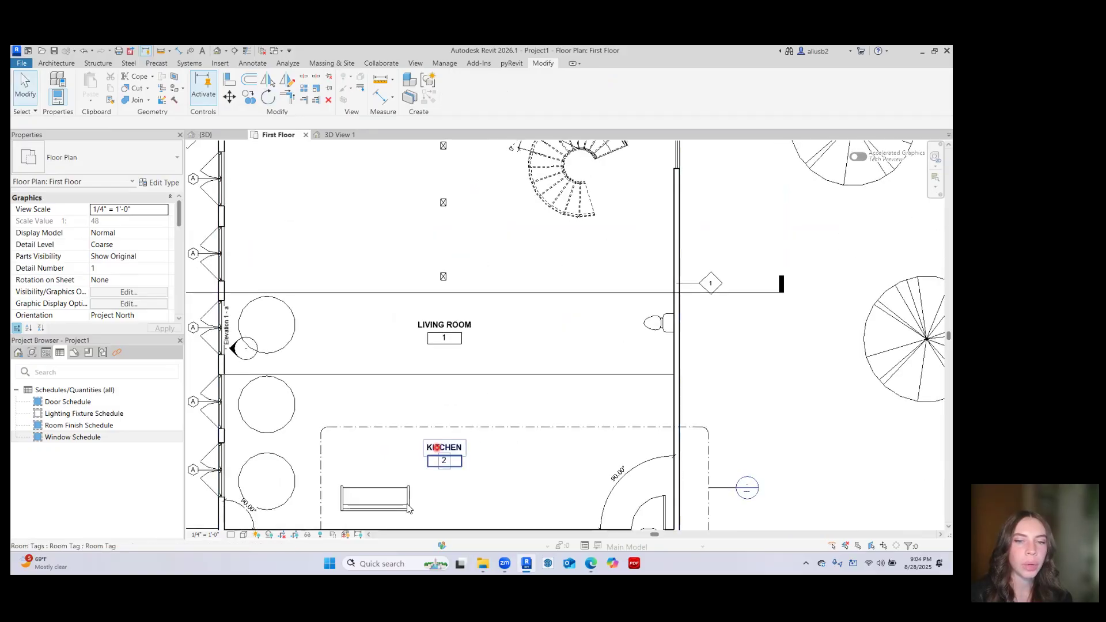
left_click(374, 498)
left_click(268, 98)
middle_click_drag(366, 477, 370, 353)
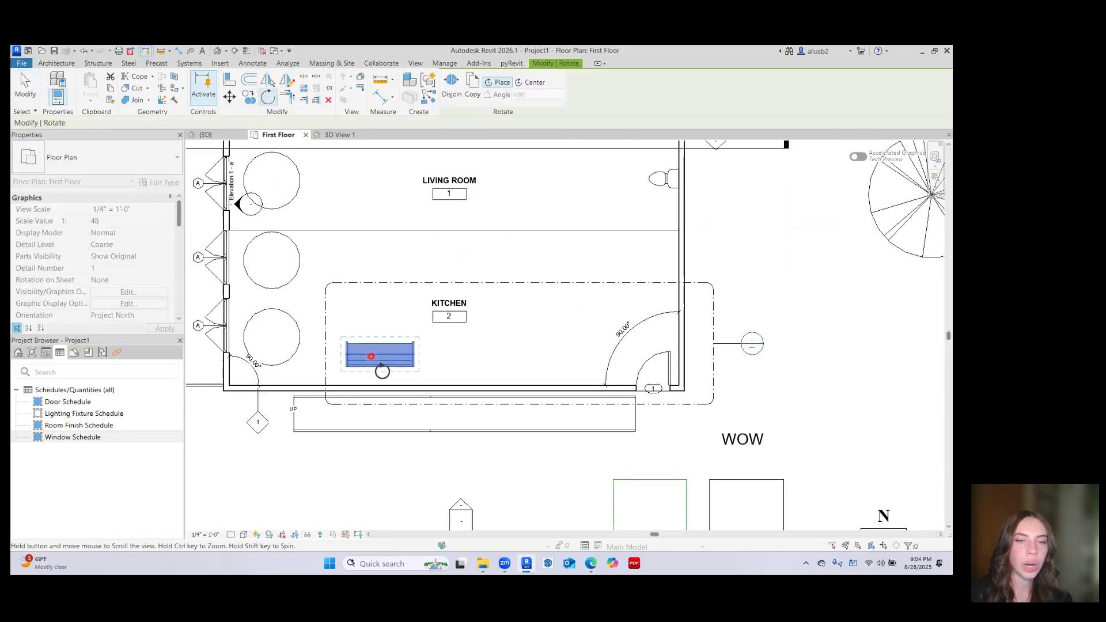
scroll(376, 351, "up", 1)
scroll(376, 350, "up", 2)
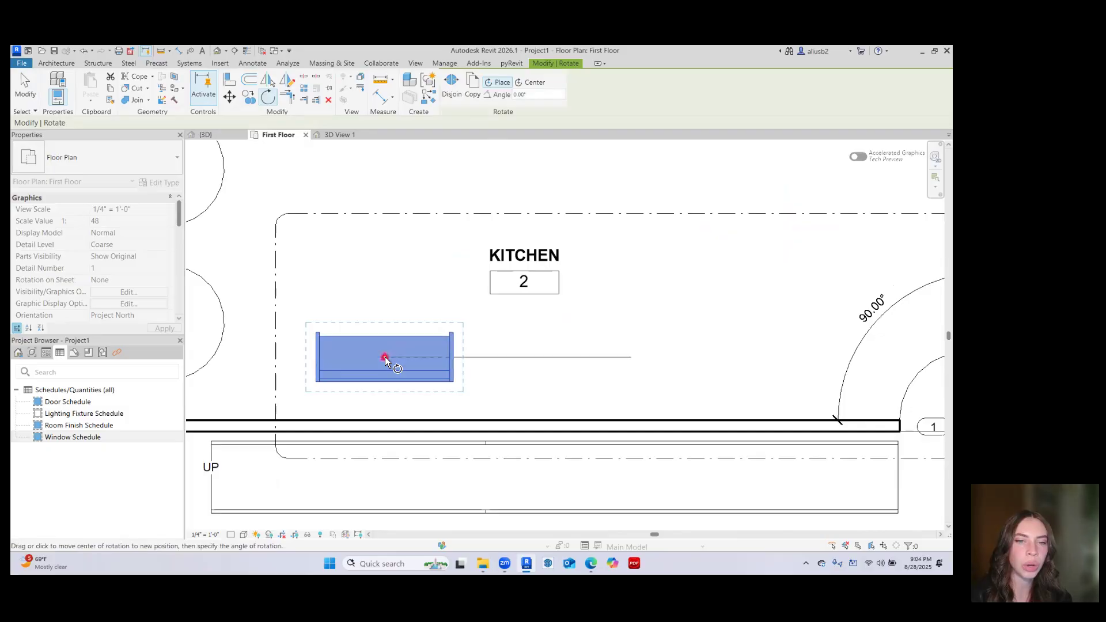
left_click(386, 258)
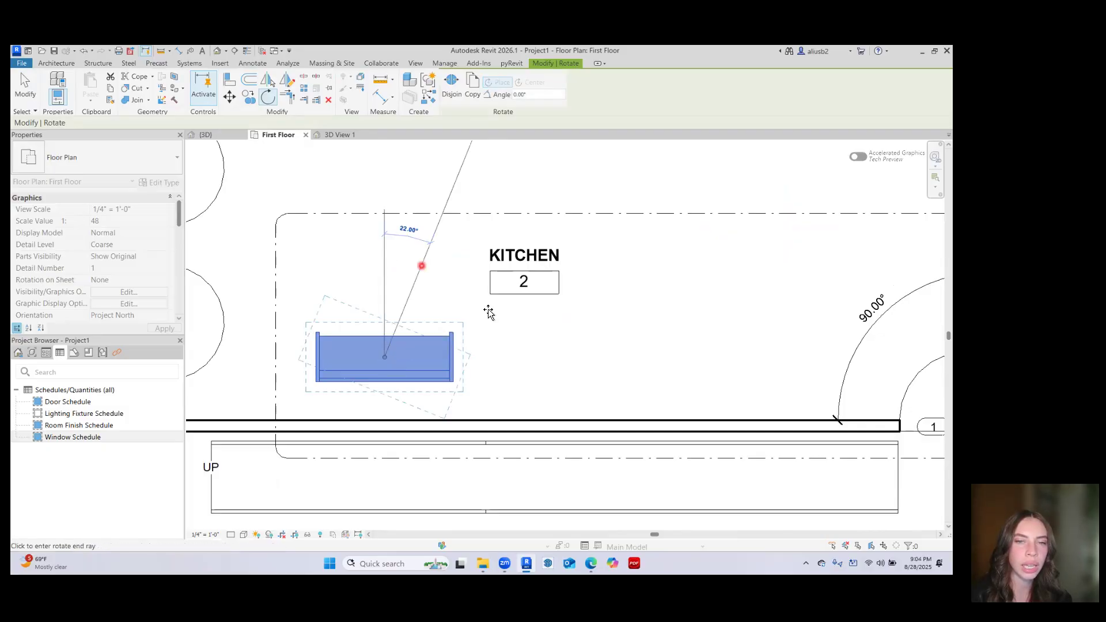
left_click(540, 362)
Move the rotated sofa upward, clear of the kitchen's lower wall
left_click_drag(408, 311, 410, 263)
left_click(445, 331)
key("Escape")
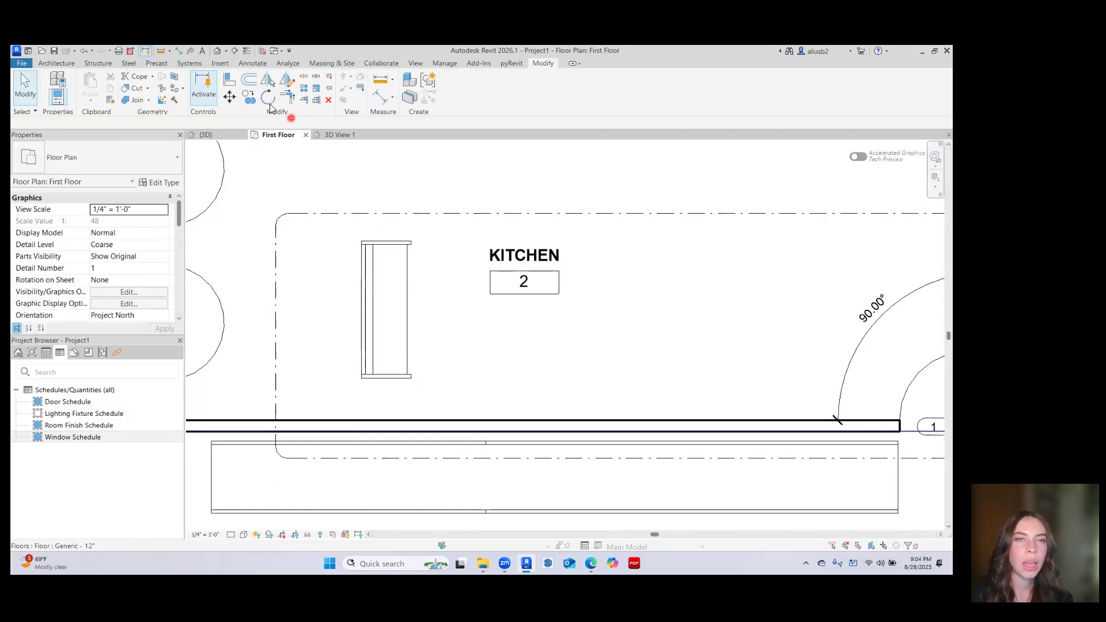
Mirror a copy of the sofa across a vertical axis drawn just to its right, using Mirror - Draw Axis
left_click(403, 248)
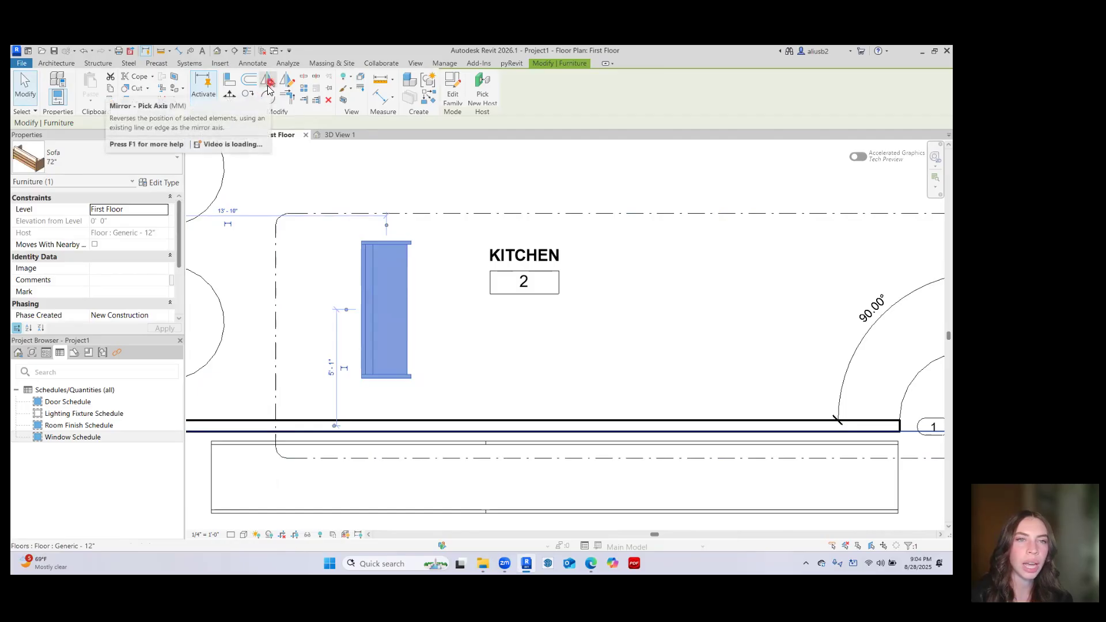
left_click(287, 80)
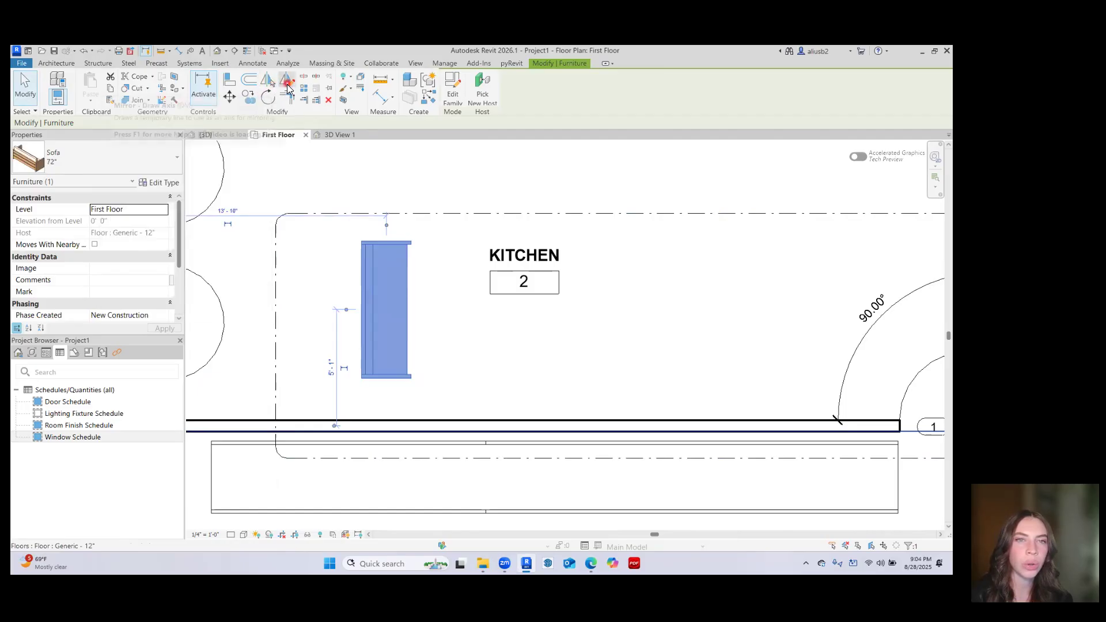
left_click(450, 238)
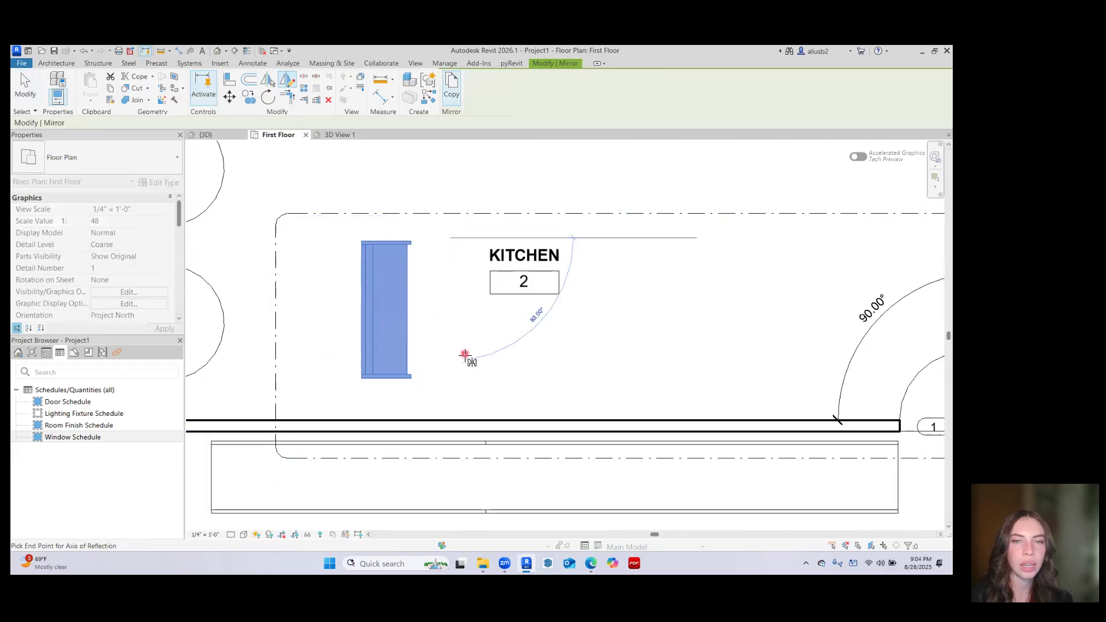
left_click(458, 382)
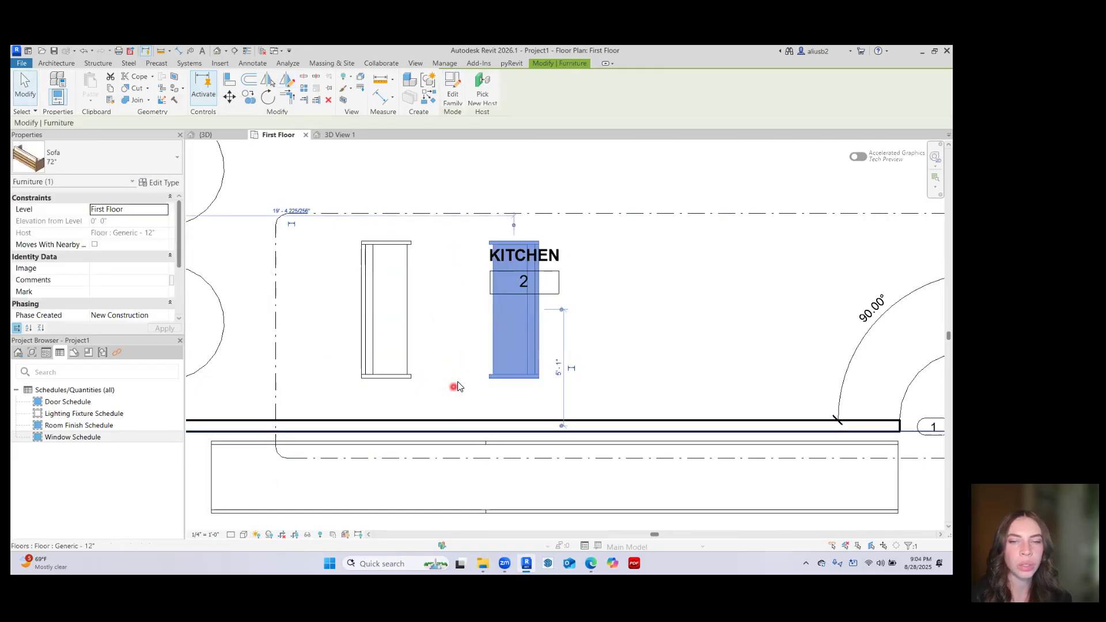
key("Escape")
Move the mirrored sofa horizontally to the right, past the KITCHEN room tag
left_click(529, 345)
left_click_drag(528, 345, 615, 344)
left_click(504, 358)
left_click(350, 230)
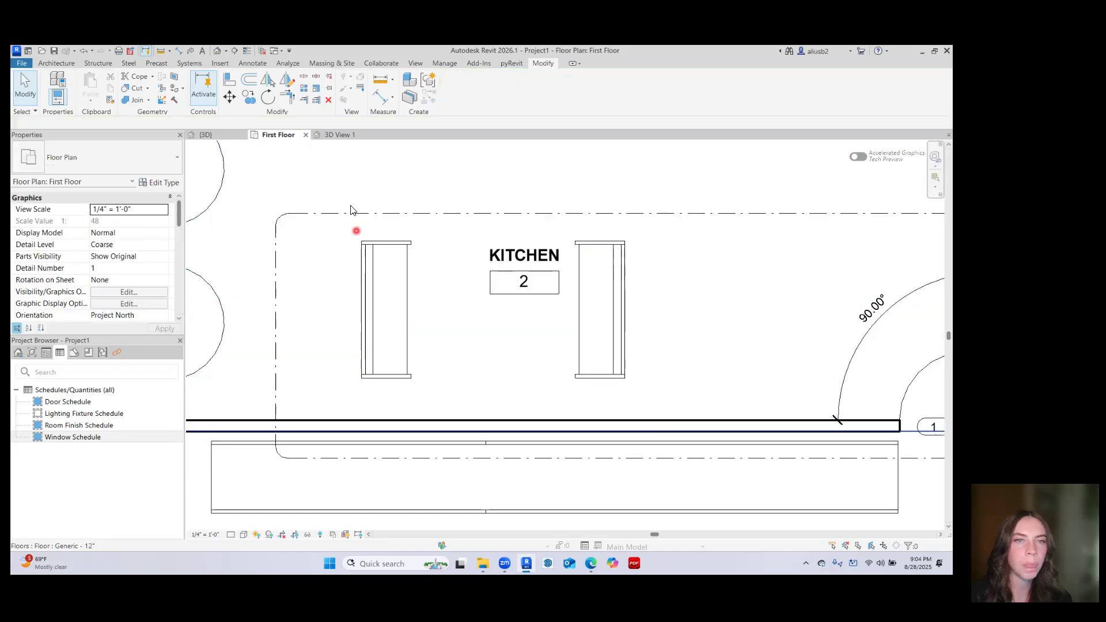
Split the kitchen's lower wall below the room tag, between the two sofas, keeping both segments
left_click(308, 76)
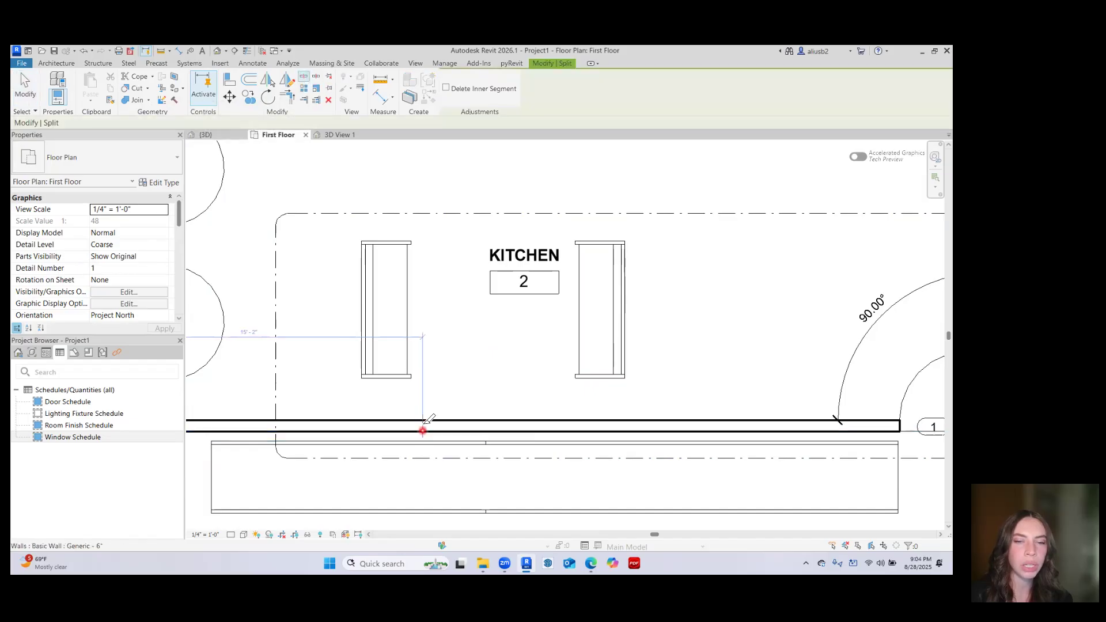
left_click(537, 426)
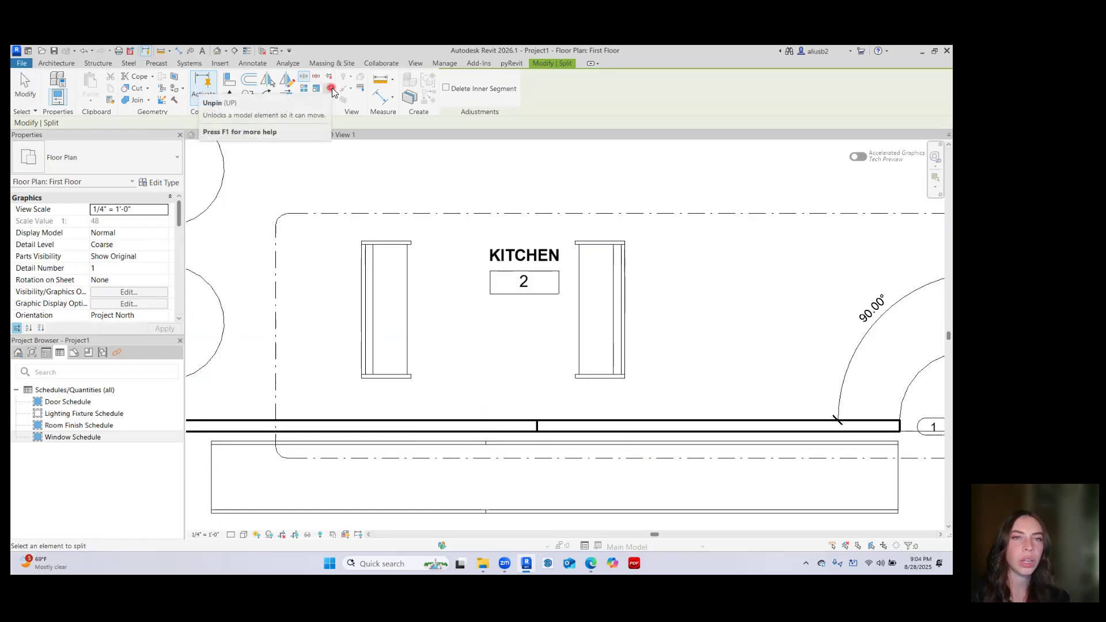
key("Escape")
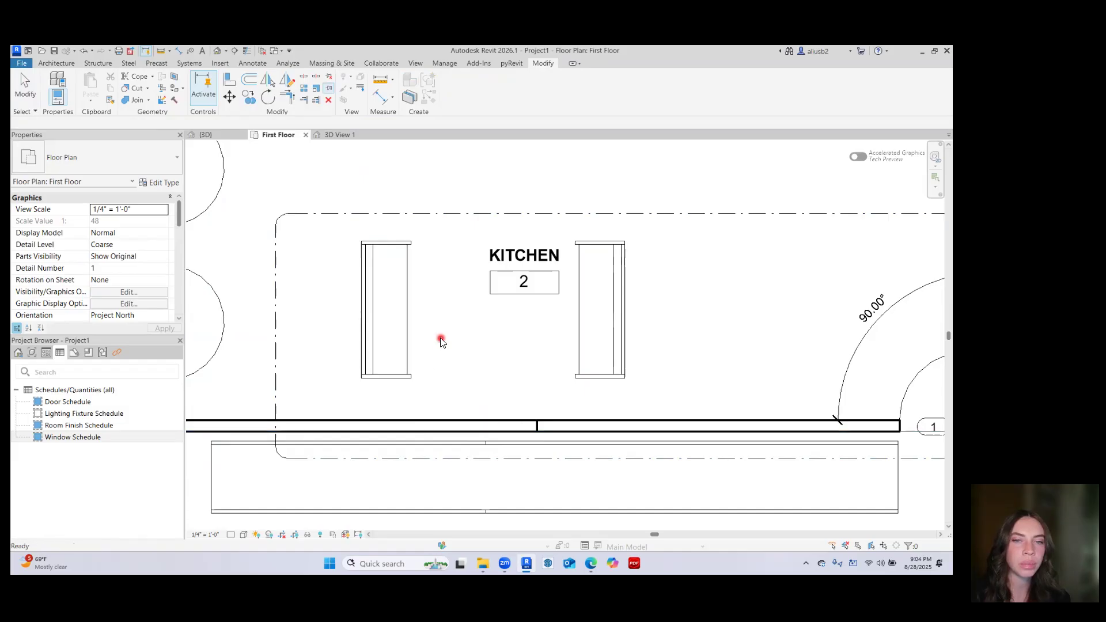
Pin the left kitchen sofa in place
left_click(388, 251)
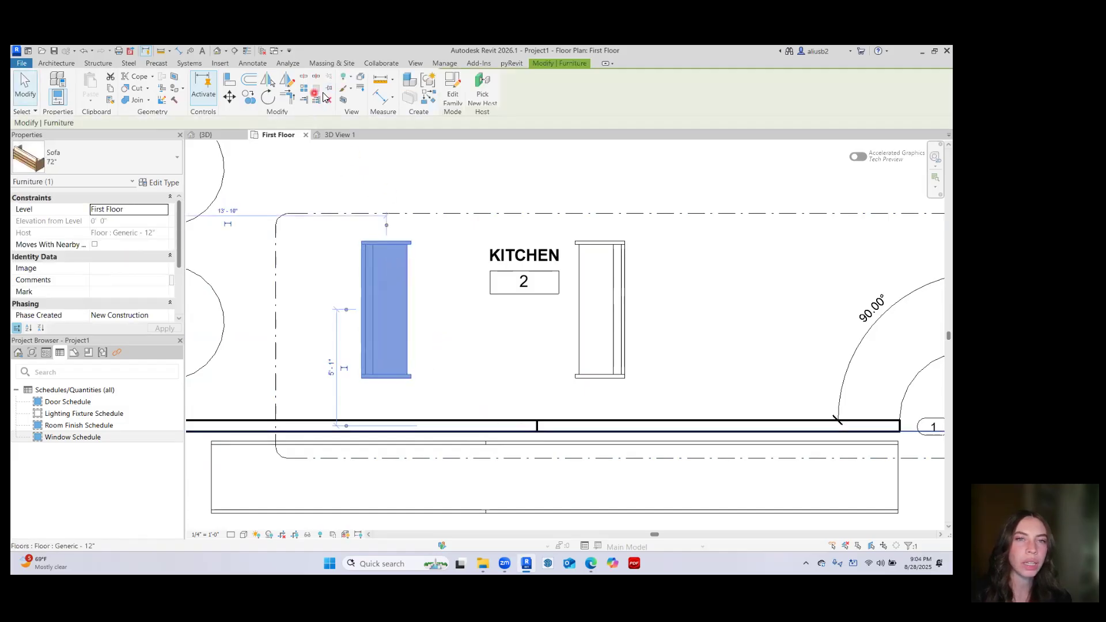
left_click(431, 317)
left_click(359, 292)
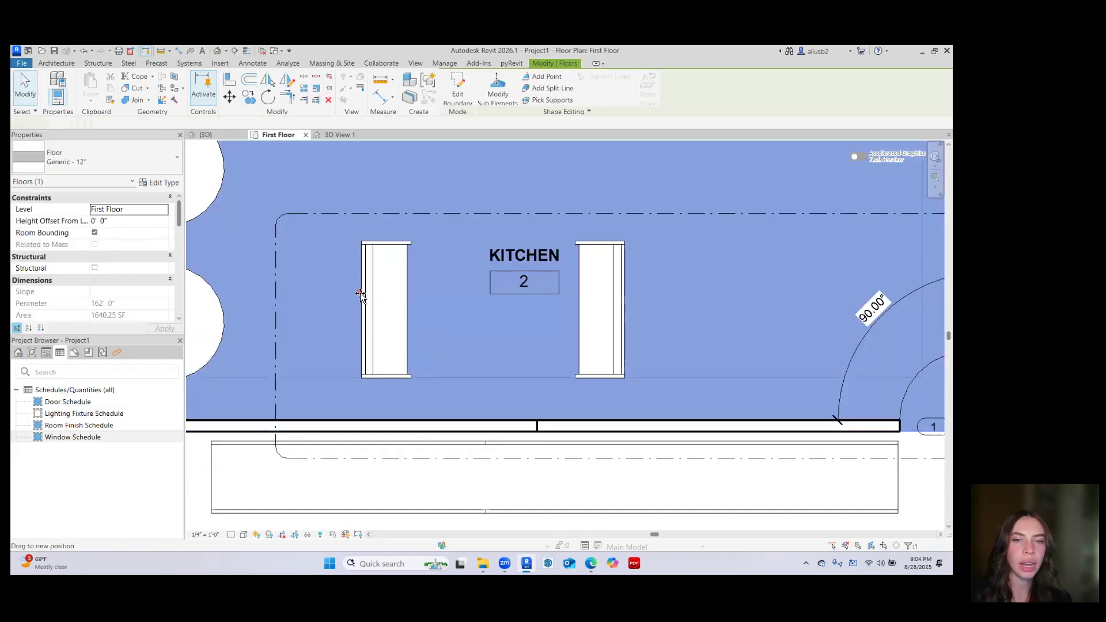
Turn off selecting elements by face and try to move the pinned left sofa
key("Escape")
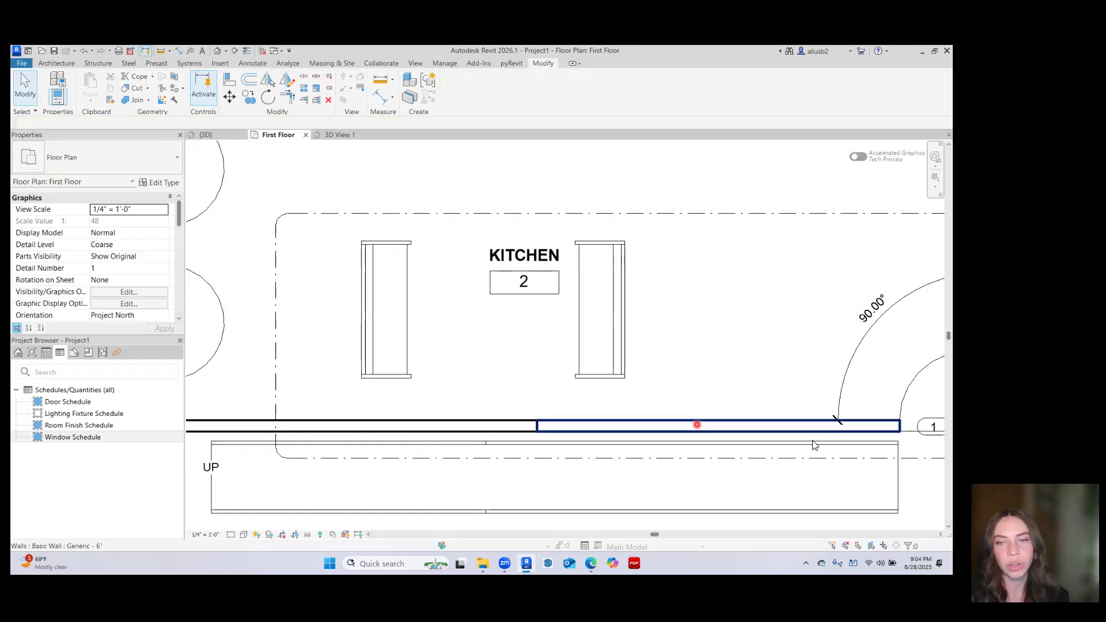
left_click(871, 547)
left_click_drag(460, 340, 338, 296)
left_click(413, 326)
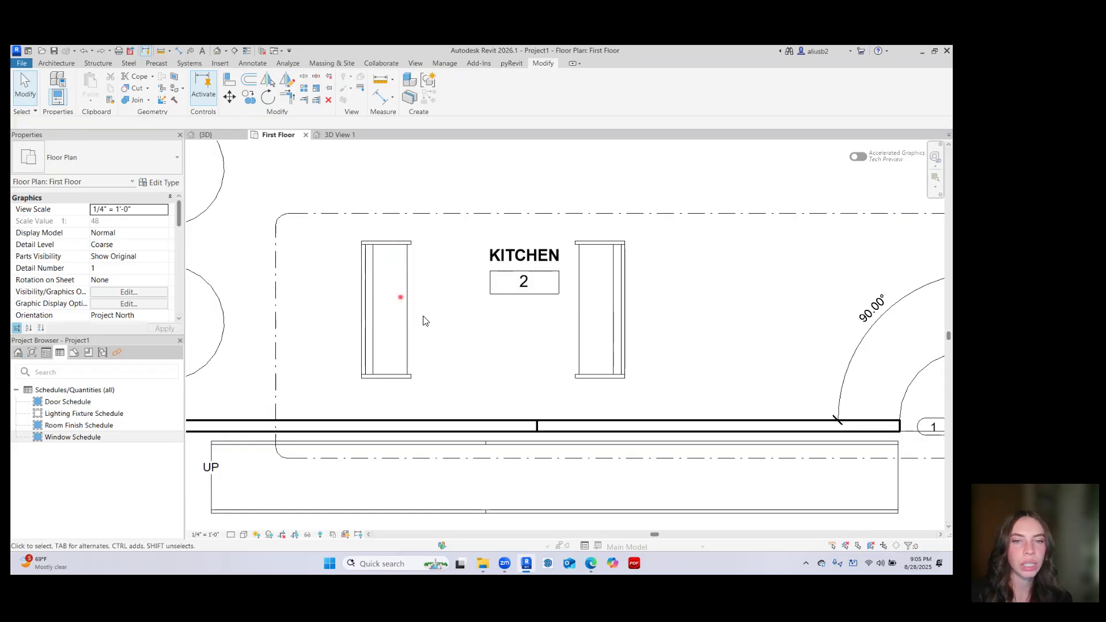
Move the unpinned right sofa slightly up and to the right, and select the pinned left sofa
left_click(417, 323)
left_click(610, 326)
left_click_drag(634, 316, 606, 293)
left_click(396, 316)
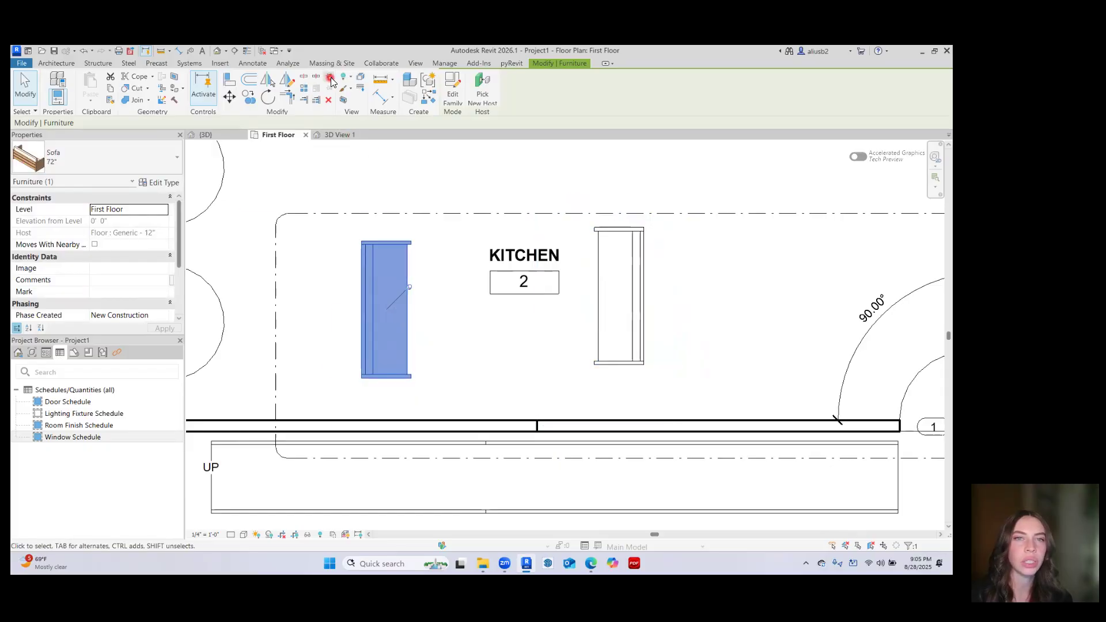
left_click(321, 290)
Draw a vertical thin detail line above the building's upper wall and a longer horizontal one crossing it near its upper end
middle_click_drag(316, 178, 377, 291)
scroll(375, 289, "down", 1)
middle_click_drag(428, 199, 401, 486)
scroll(440, 348, "up", 1)
scroll(440, 348, "down", 10)
scroll(373, 249, "up", 4)
scroll(376, 316, "up", 1)
middle_click_drag(332, 349, 309, 240)
scroll(332, 263, "up", 3)
scroll(320, 303, "down", 1)
middle_click_drag(320, 304, 293, 229)
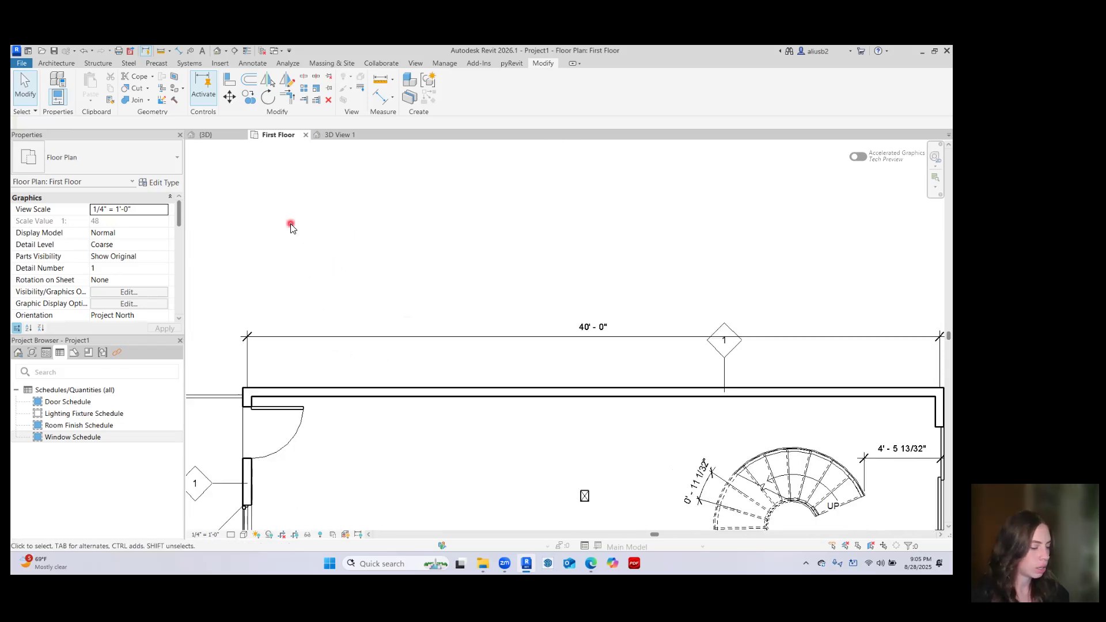
key("d")
key("l")
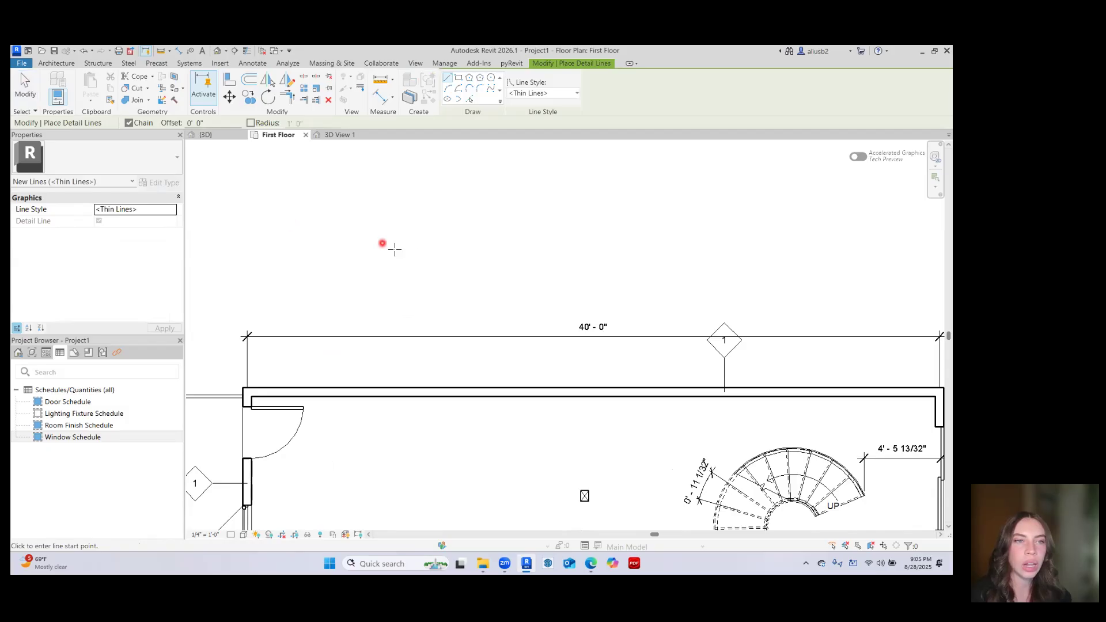
left_click(370, 263)
left_click(369, 204)
key("Escape")
left_click(351, 216)
left_click(463, 216)
key("Escape")
Draw a slightly slanted vertical detail line on the right and a lower horizontal one, completing a crossing rectangle of lines
left_click(441, 200)
left_click(445, 269)
key("Escape")
left_click(351, 250)
left_click(474, 252)
key("Escape")
Trim the crossing detail lines above the building into clean corners at the upper left and lower left with Trim/Extend to Corner
scroll(380, 230, "up", 5)
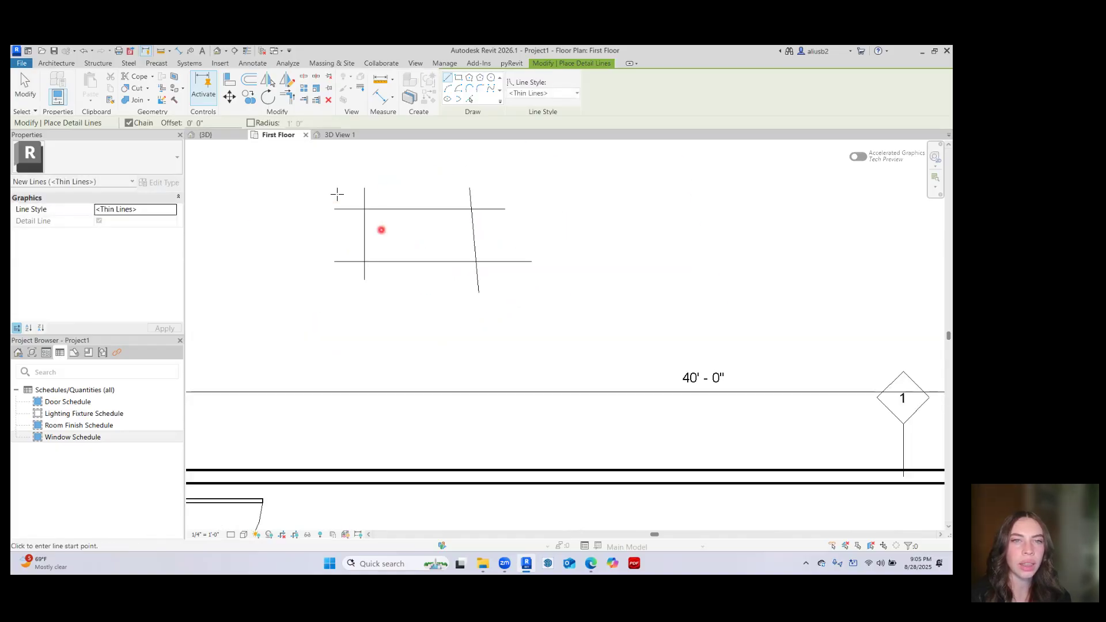
left_click(290, 99)
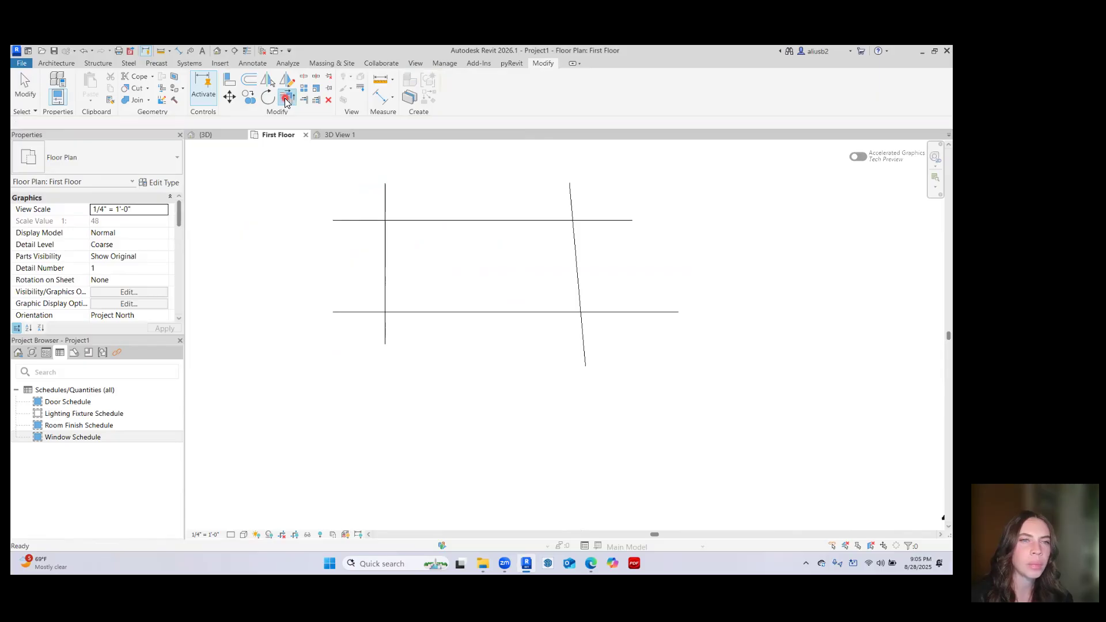
key("Escape")
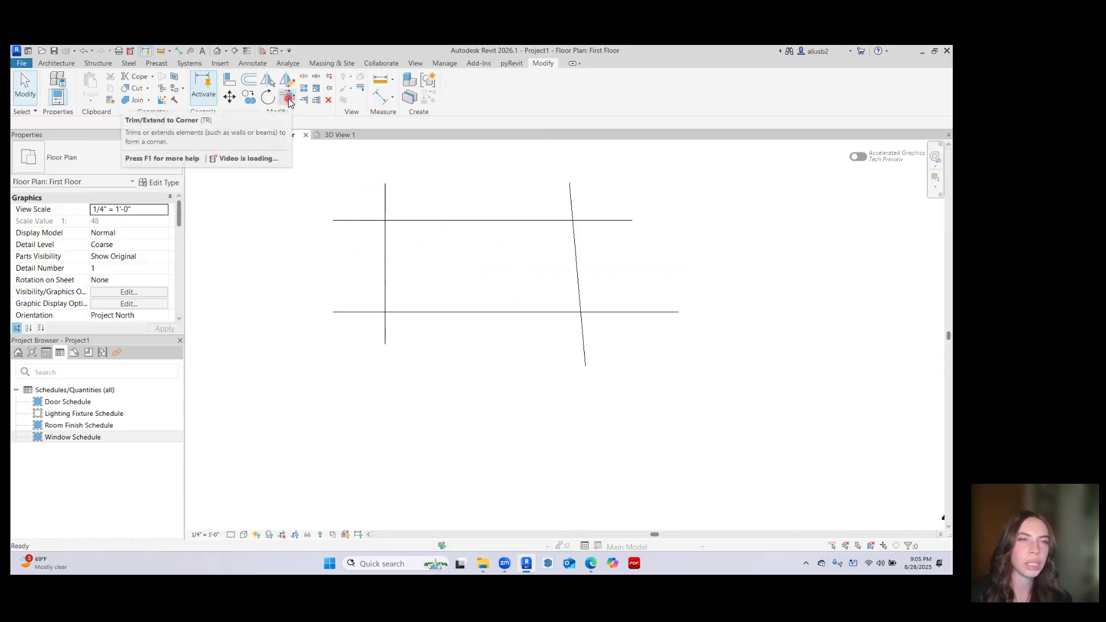
left_click(289, 99)
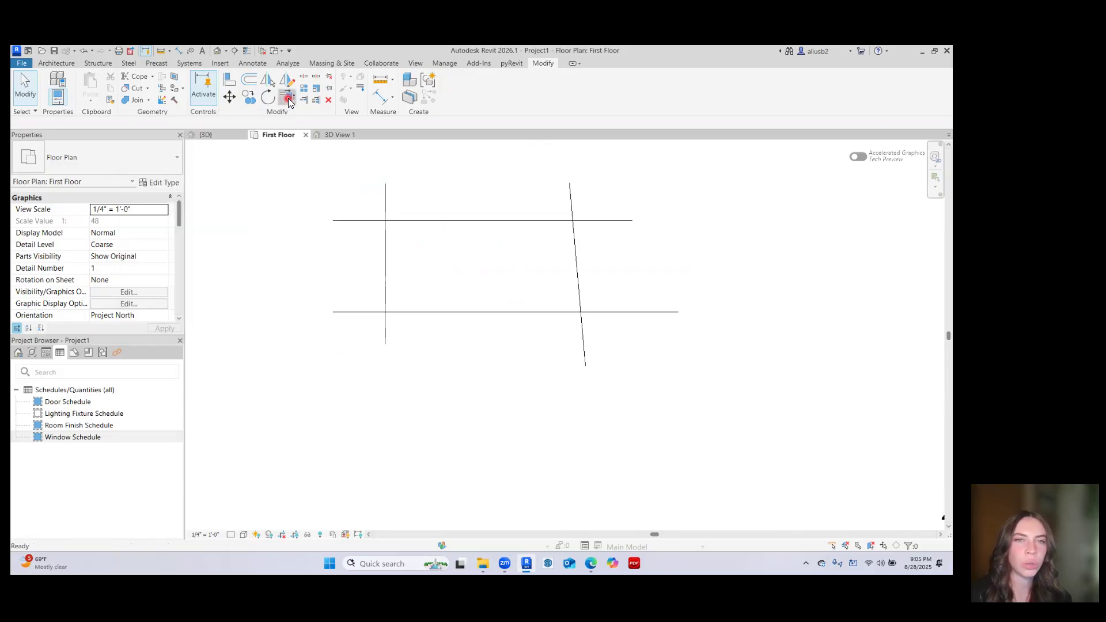
left_click(388, 248)
left_click(406, 222)
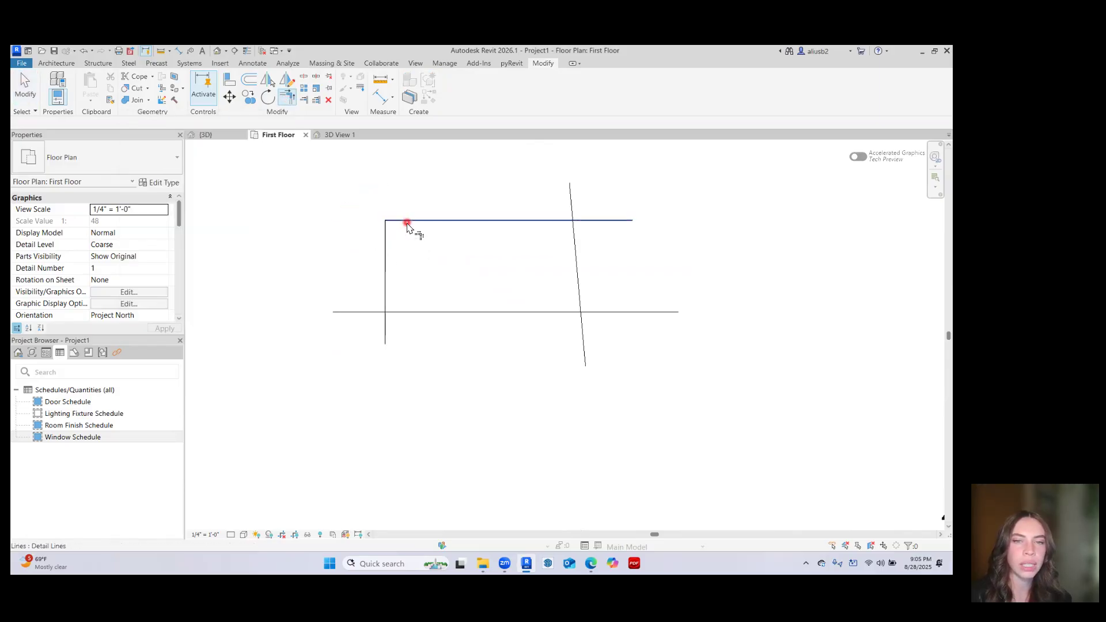
left_click(459, 315)
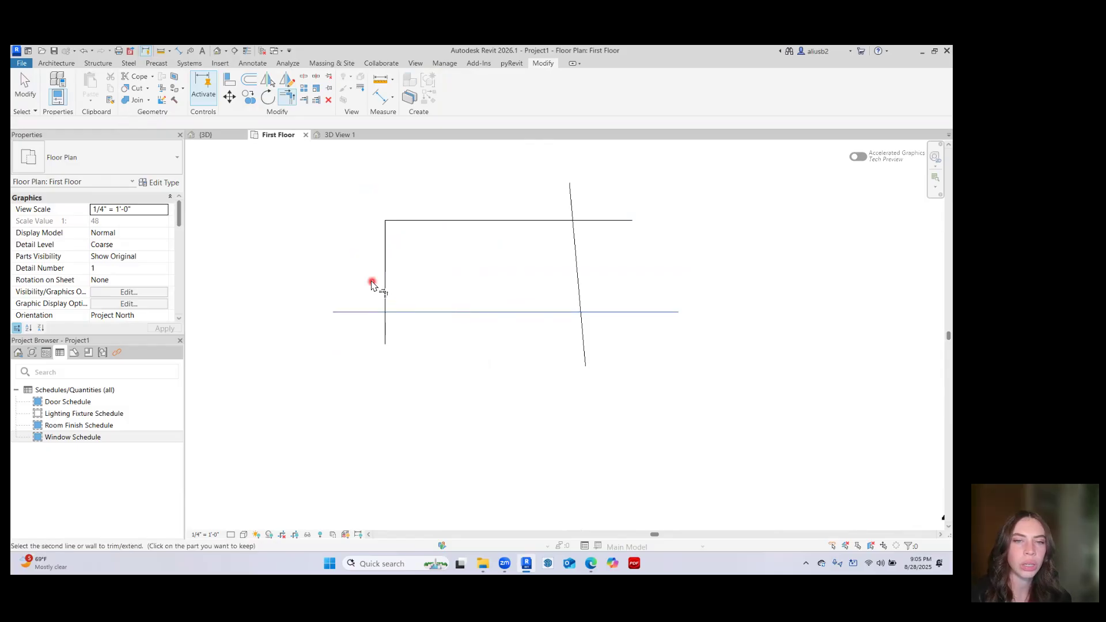
left_click(385, 284)
Trim the detail lines at both right-hand corners to close the outline, and delete all four lines
left_click(562, 224)
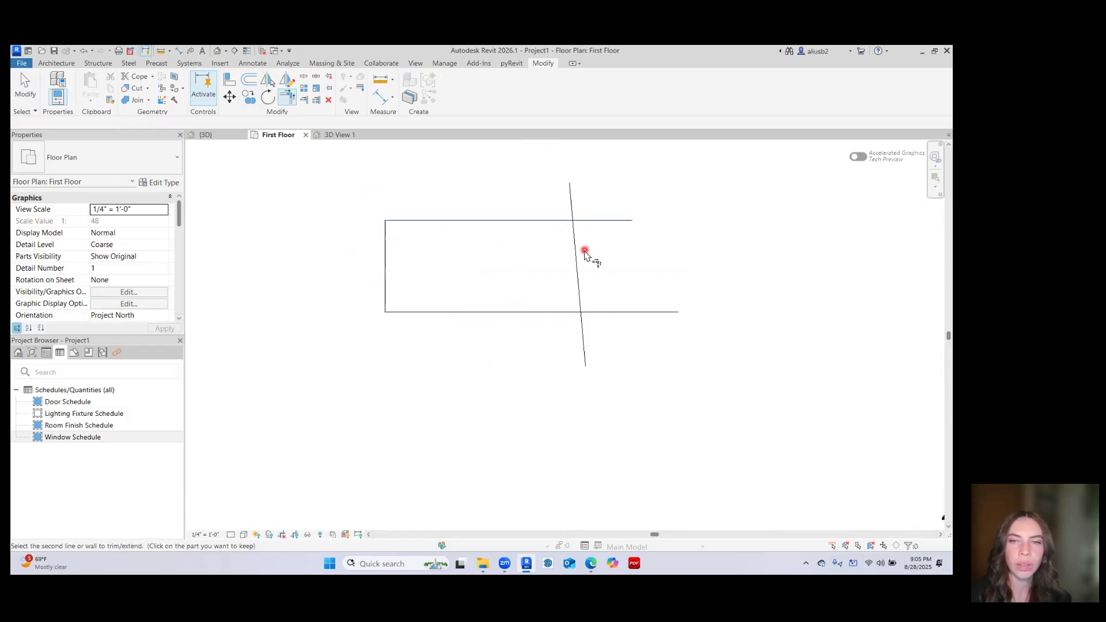
left_click(578, 267)
left_click(547, 312)
key("Escape")
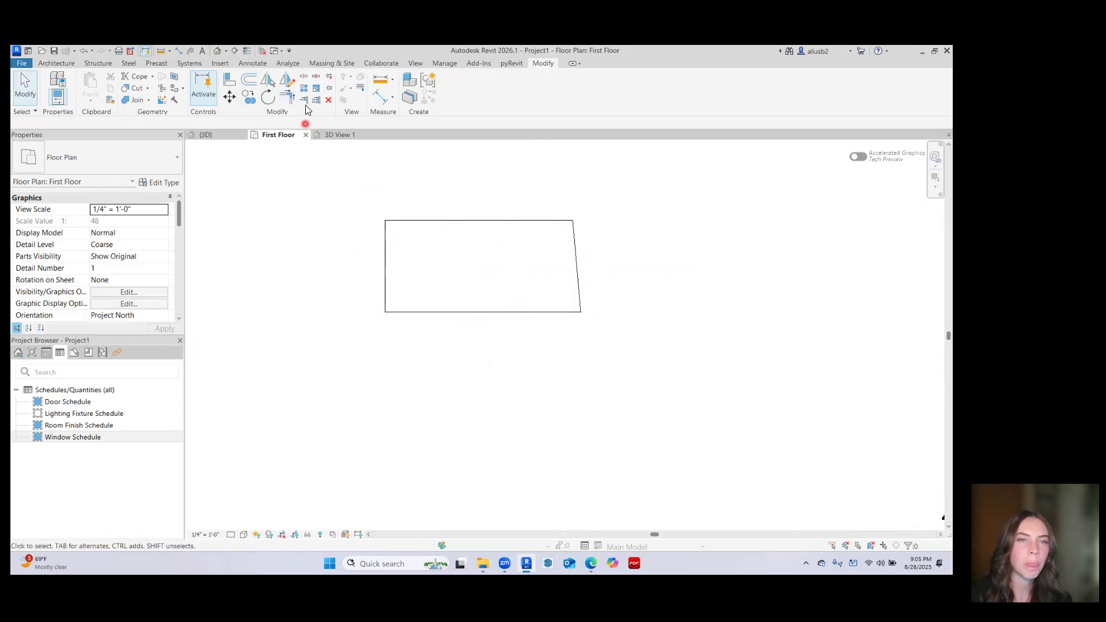
left_click_drag(334, 177, 655, 362)
key("Delete")
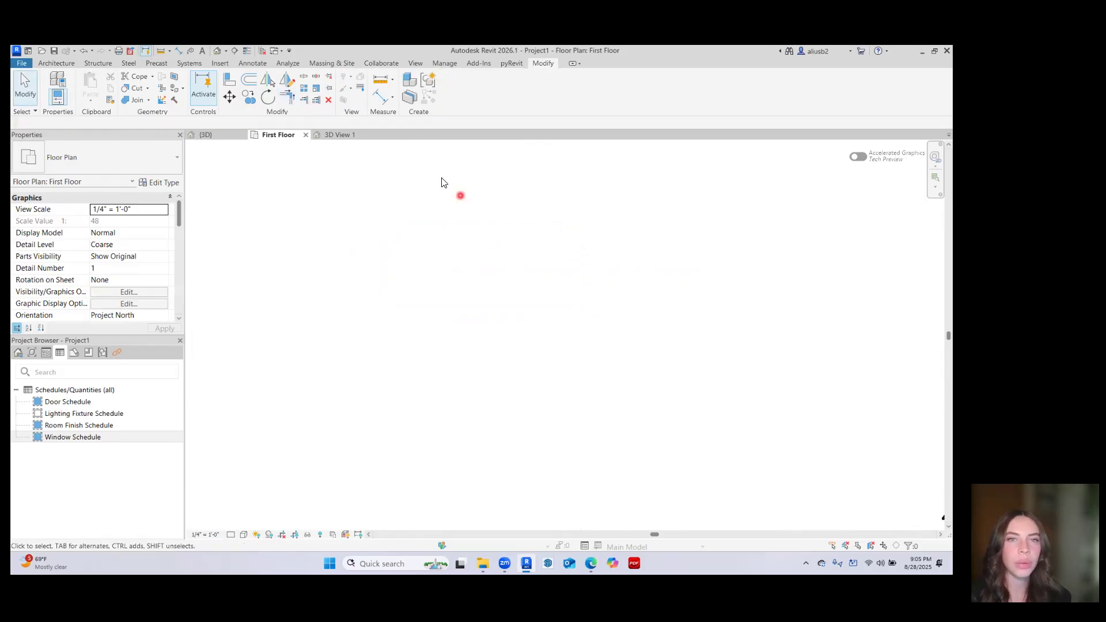
Measure the horizontal distance from the spiral stair's lower end to the right exterior wall
left_click(384, 82)
scroll(368, 214, "down", 4)
middle_click_drag(367, 363, 298, 283)
scroll(330, 228, "down", 2)
scroll(526, 230, "up", 2)
middle_click_drag(526, 230, 458, 292)
scroll(478, 328, "up", 1)
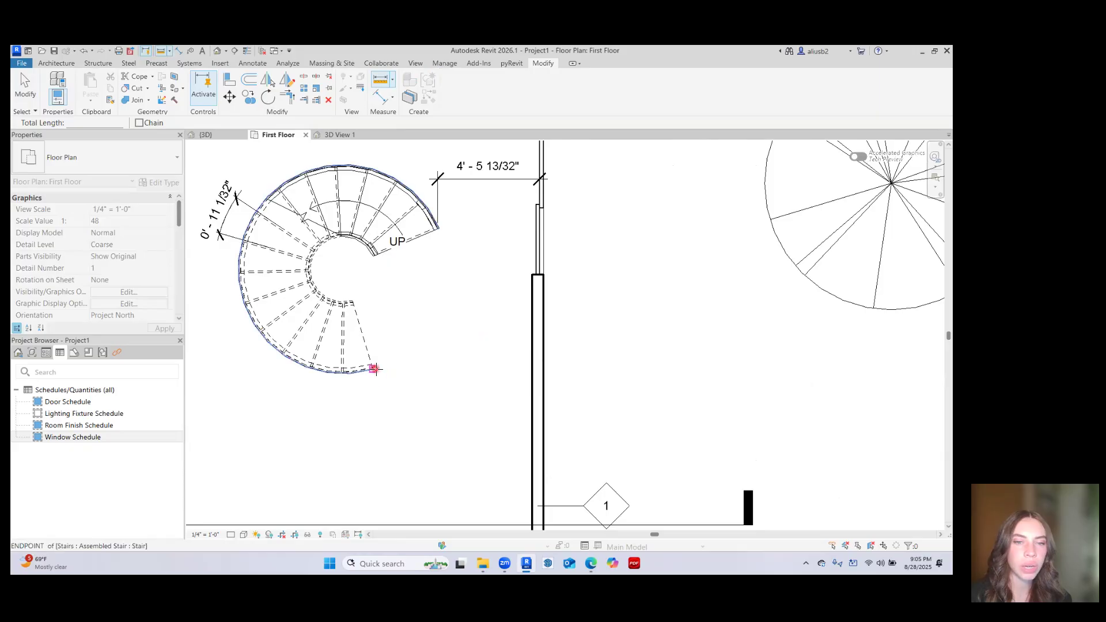
left_click(374, 369)
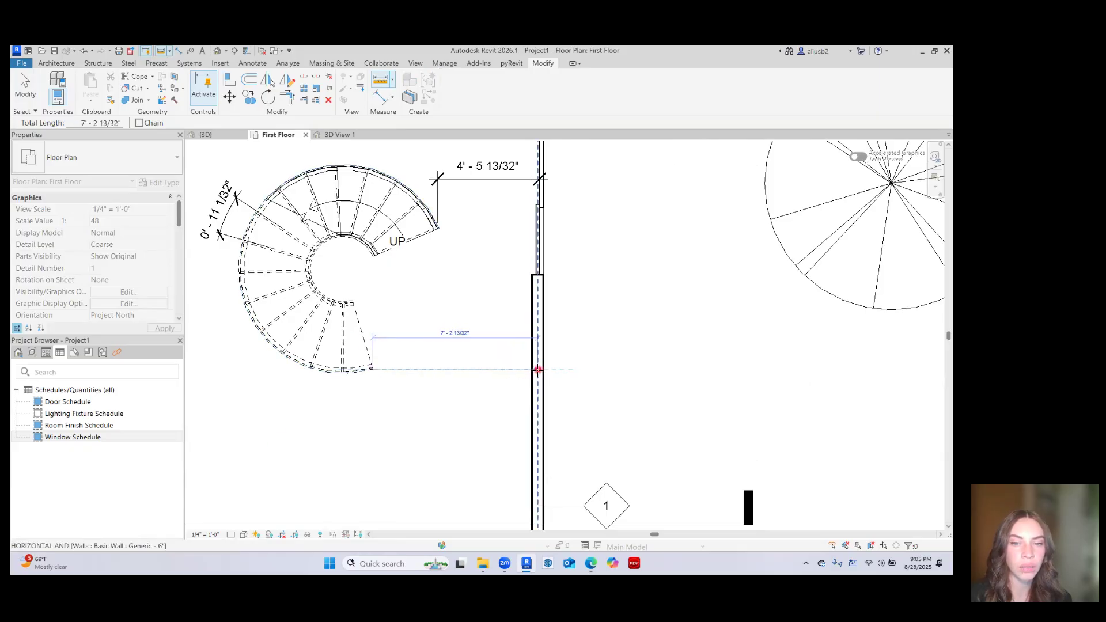
key("Escape")
key("Escape")
Measure the horizontal gap between the two kitchen sofas, and bring up the aligned dimension tool without placing a dimension
middle_click_drag(390, 437, 430, 325)
scroll(431, 326, "down", 3)
middle_click_drag(312, 426, 444, 316)
middle_click_drag(343, 414, 375, 304)
scroll(375, 303, "up", 3)
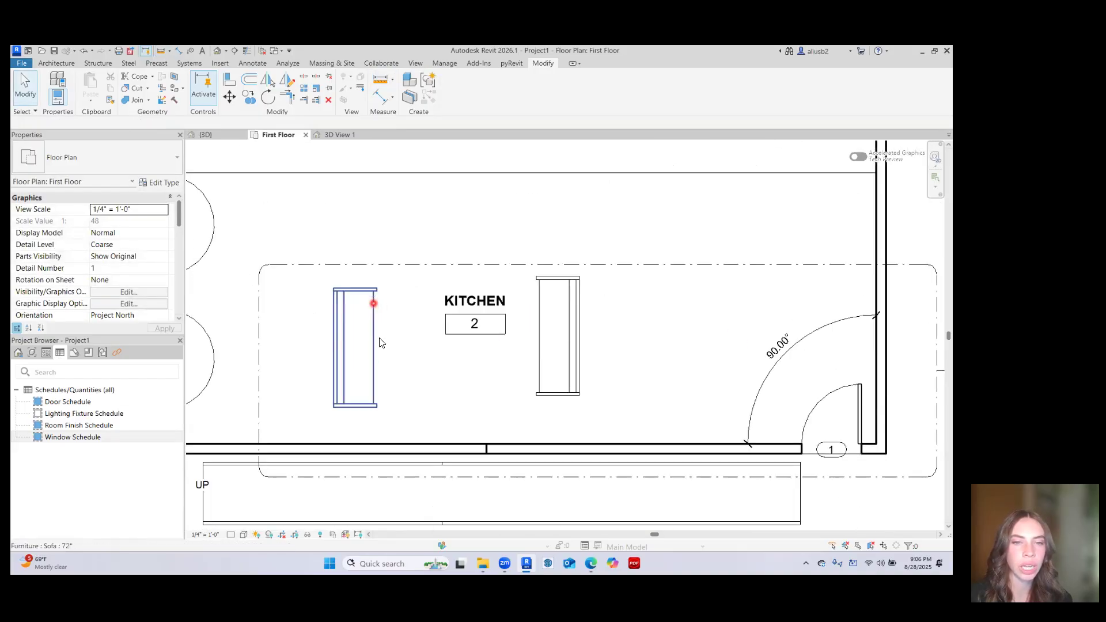
left_click(377, 355)
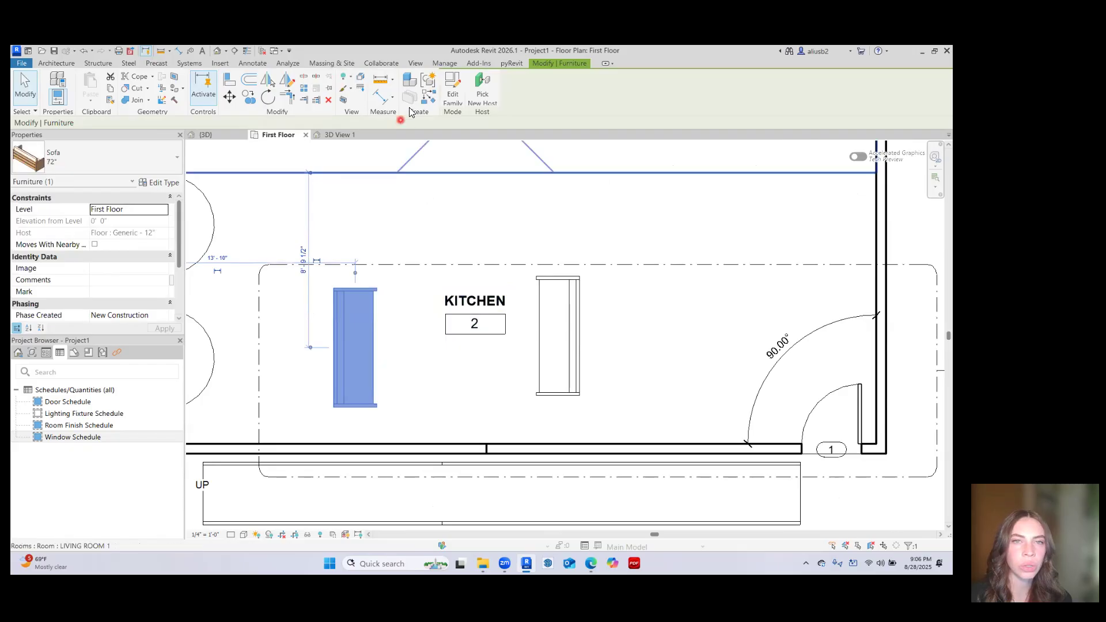
key("Escape")
left_click(380, 79)
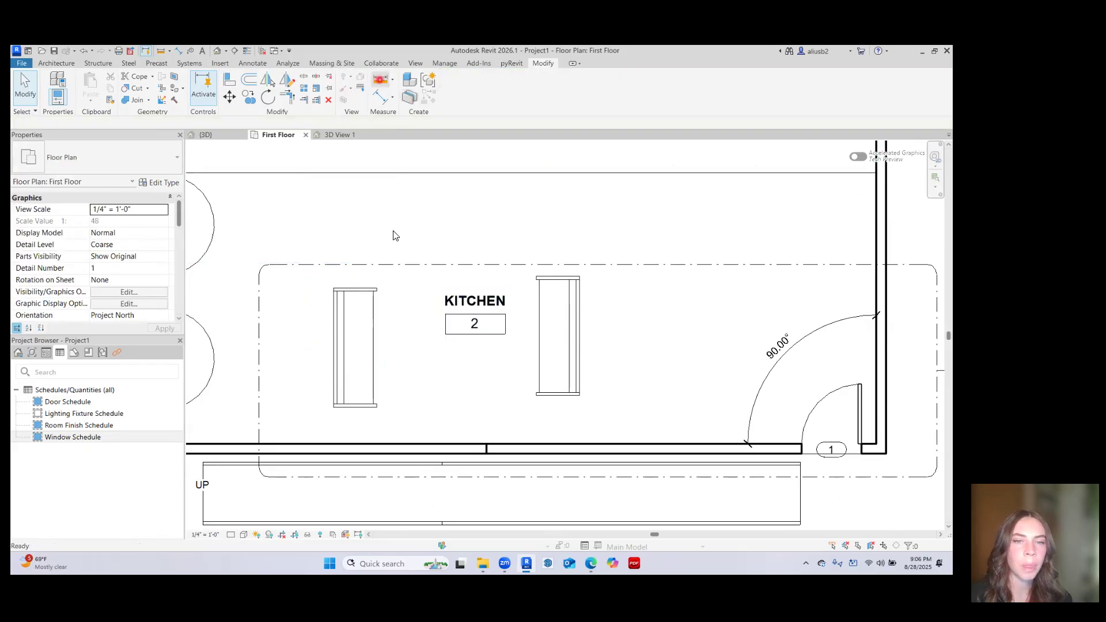
left_click(372, 362)
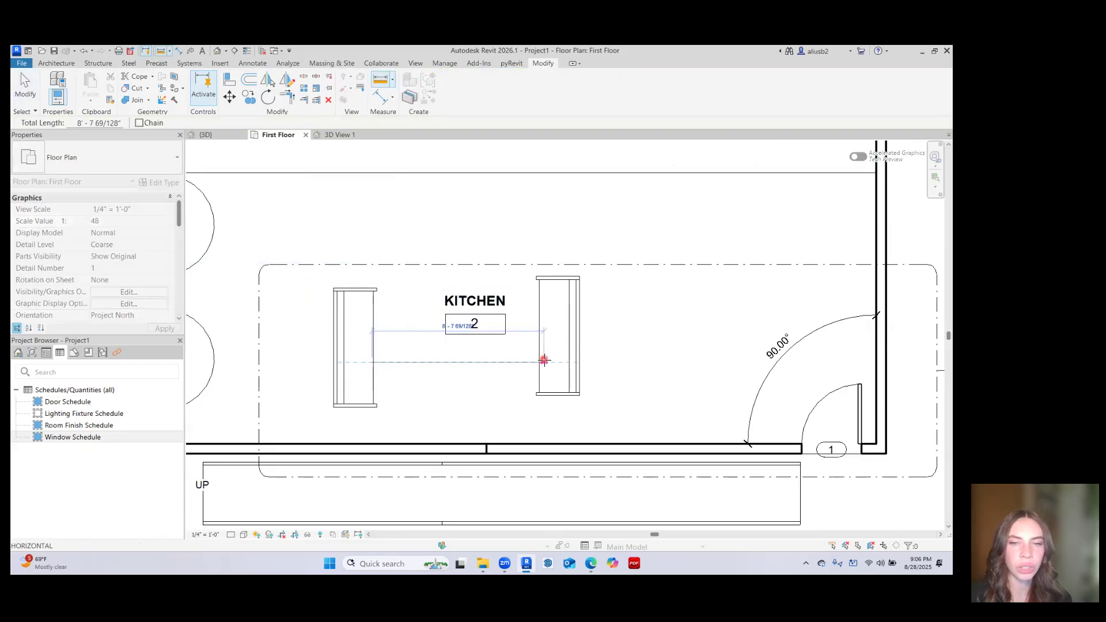
key("Escape")
key("Escape")
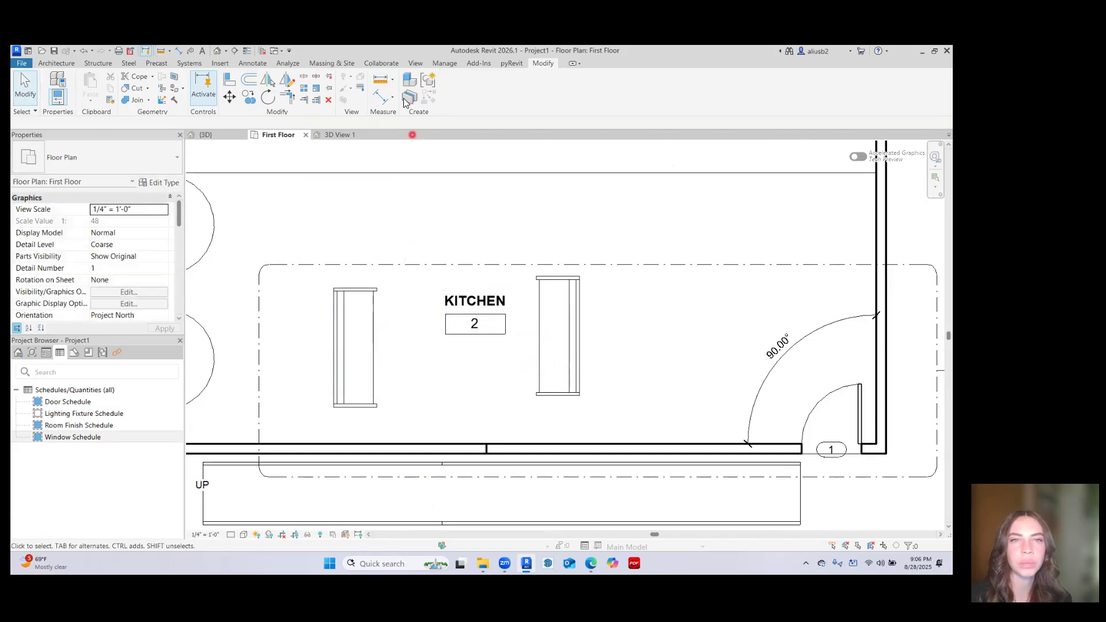
left_click(381, 98)
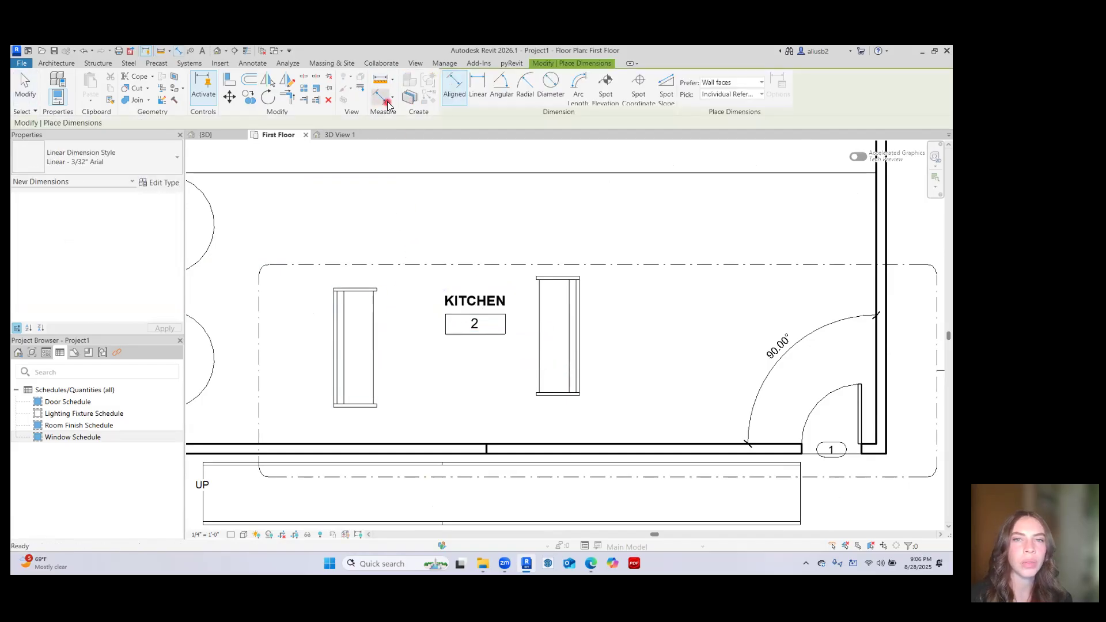
key("Escape")
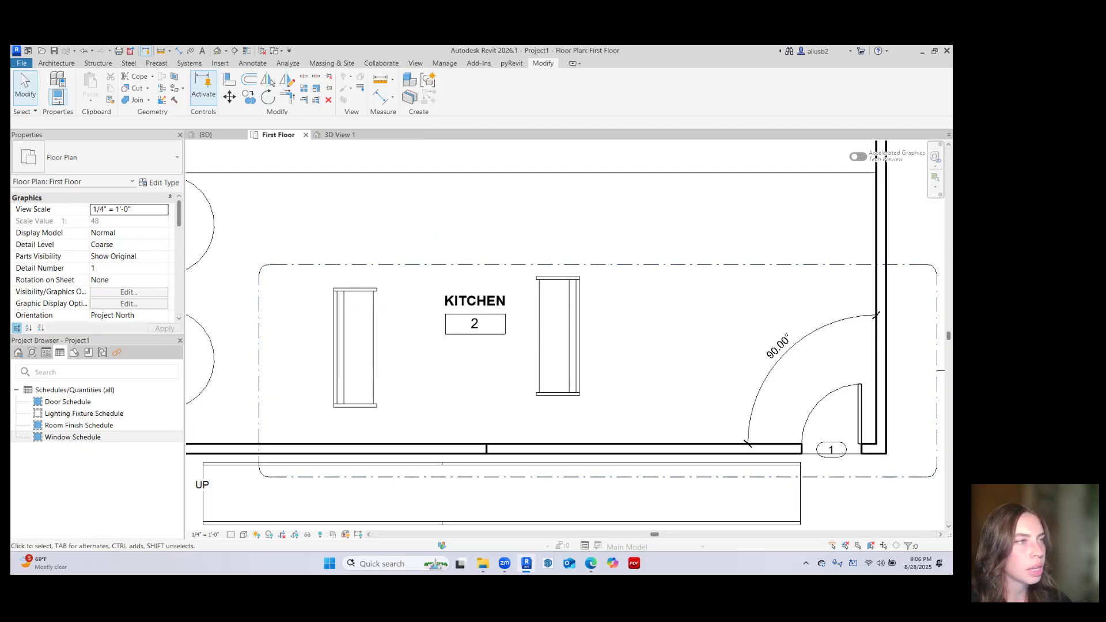
Widen the Properties palette and look through the First Floor plan's view properties
scroll(352, 257, "down", 7)
middle_click_drag(313, 270, 490, 291)
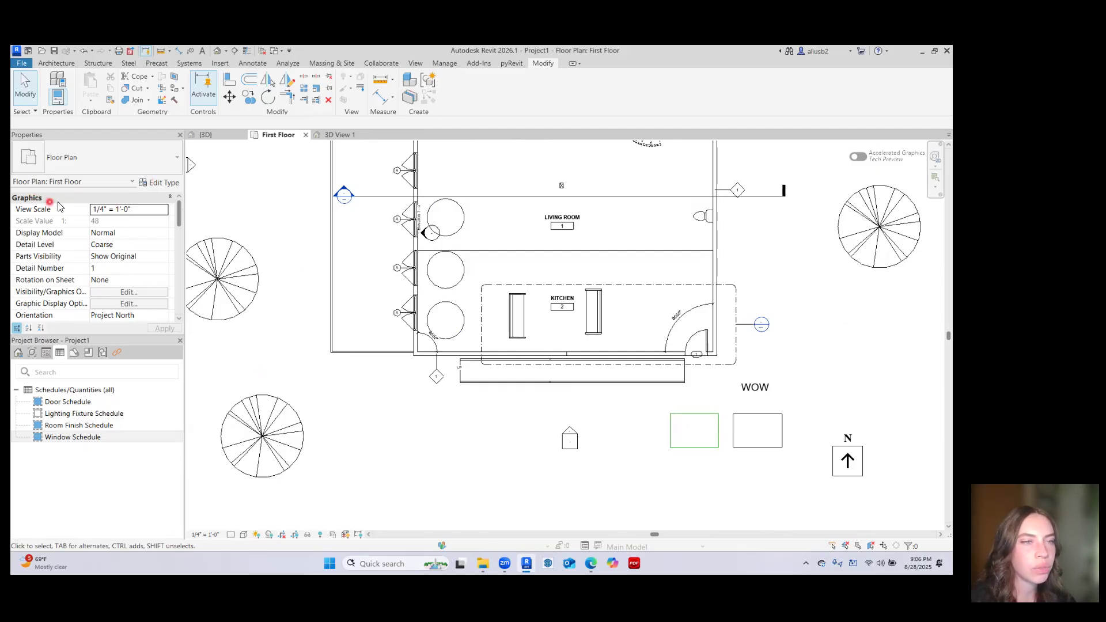
left_click_drag(185, 237, 287, 242)
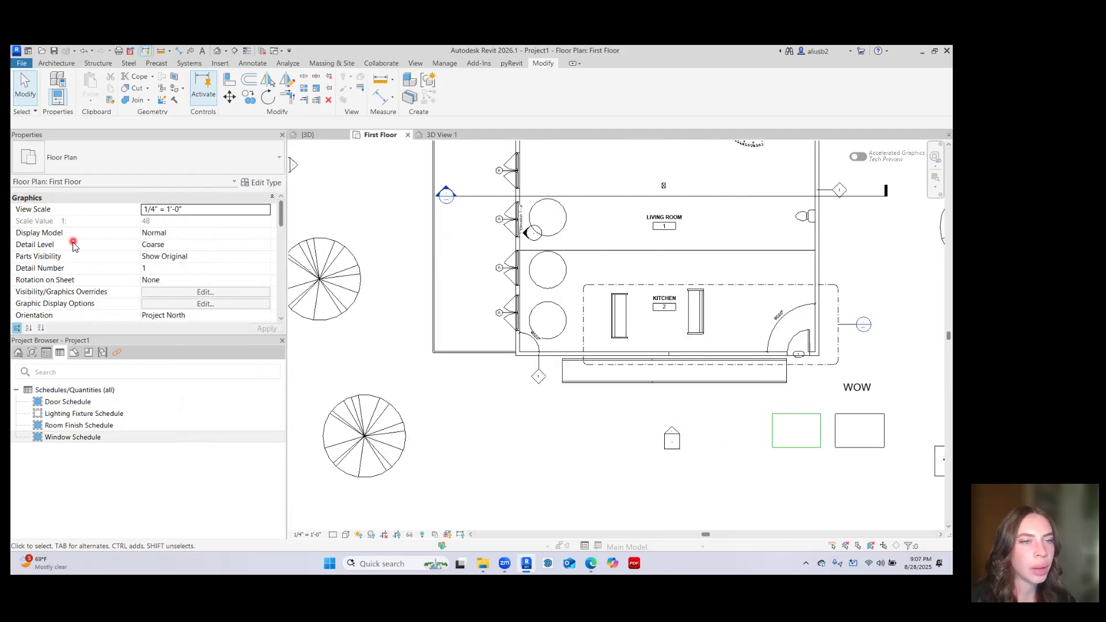
scroll(81, 271, "down", 3)
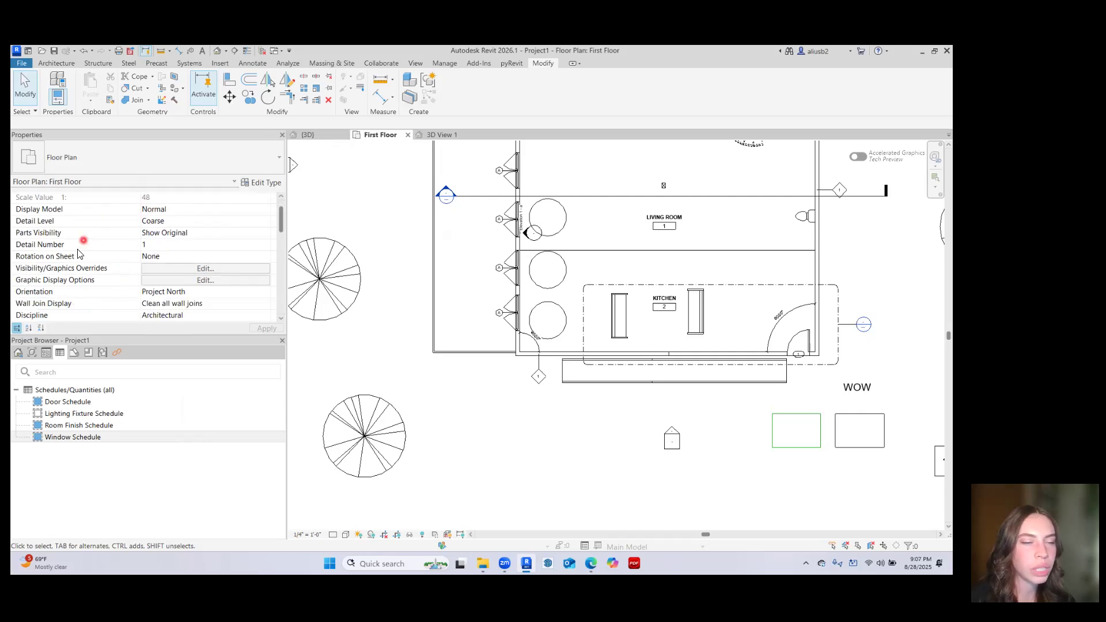
scroll(81, 265, "up", 3)
Set the unconnected height of the left segment of the kitchen's lower wall to 10 feet
left_click(557, 353)
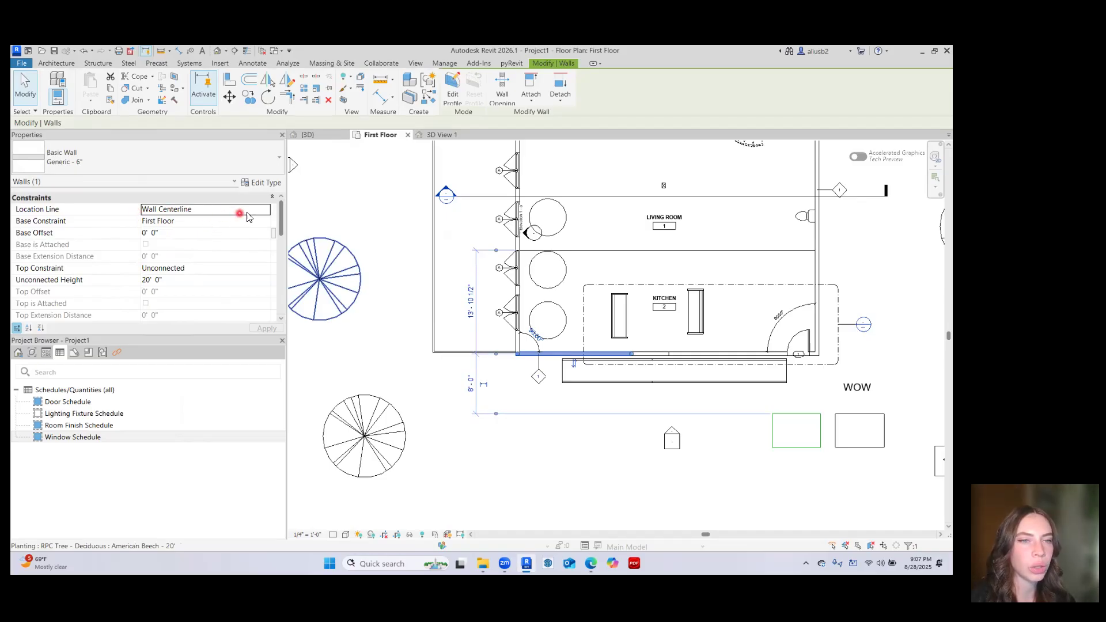
left_click(194, 225)
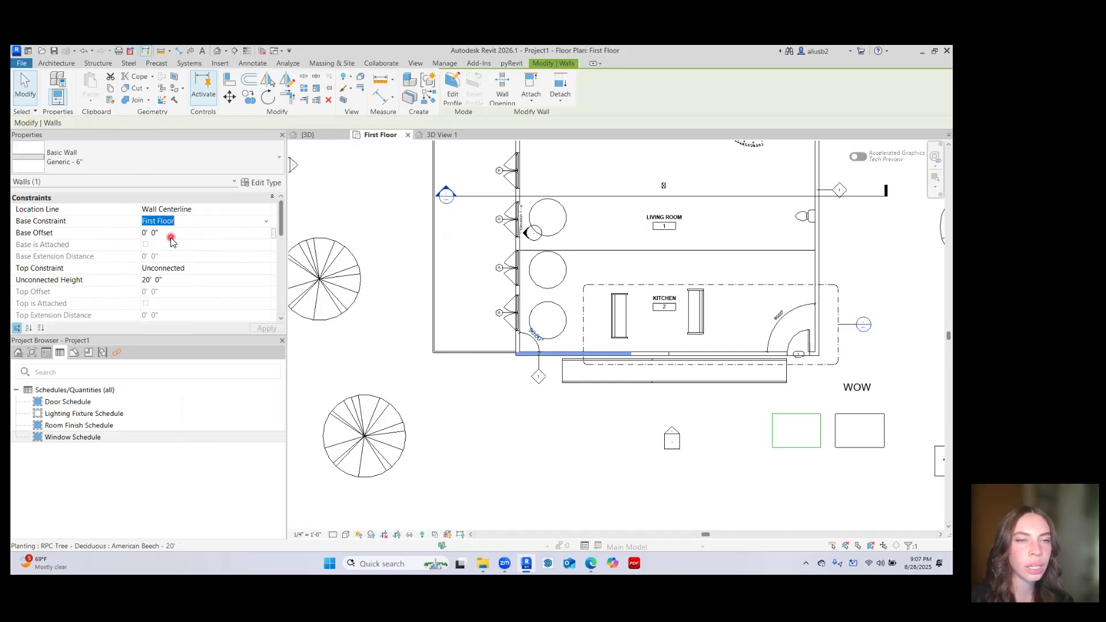
left_click(189, 280)
type("10")
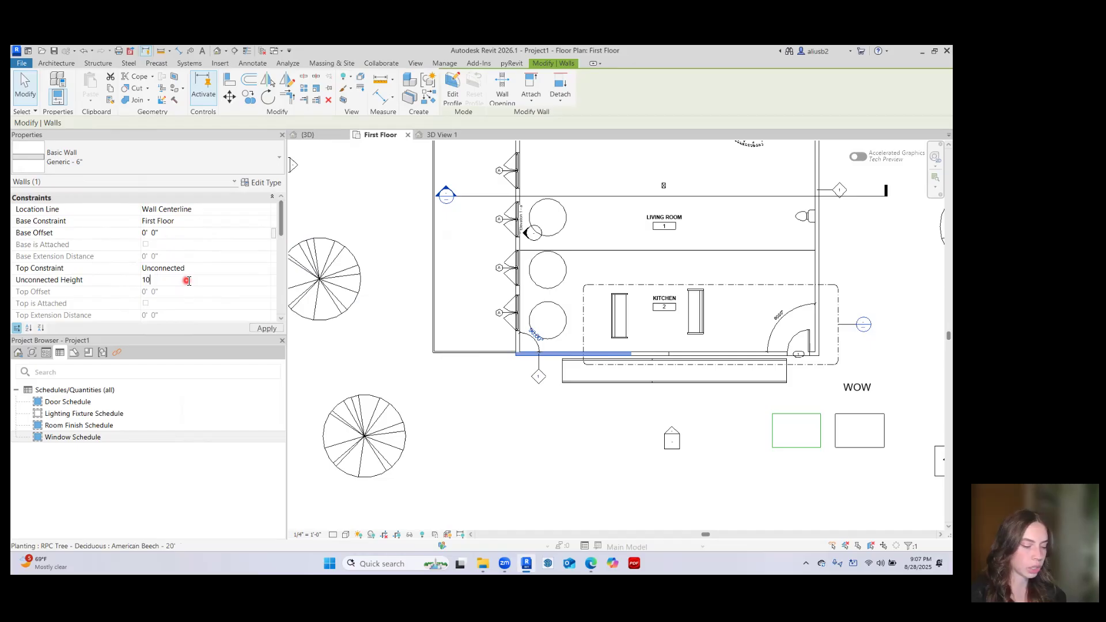
key("Return")
Examine the selected wall's remaining properties, from cross-section and structural settings to dimensions, identity data, phasing and IFC parameters
scroll(231, 288, "down", 3)
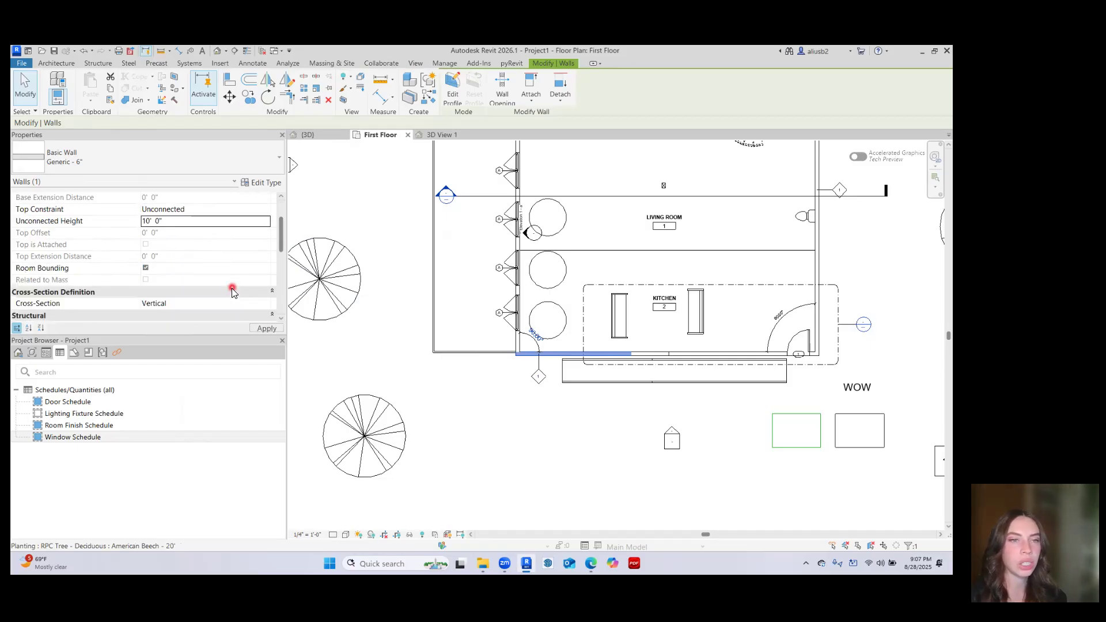
scroll(189, 246, "down", 2)
scroll(155, 258, "down", 2)
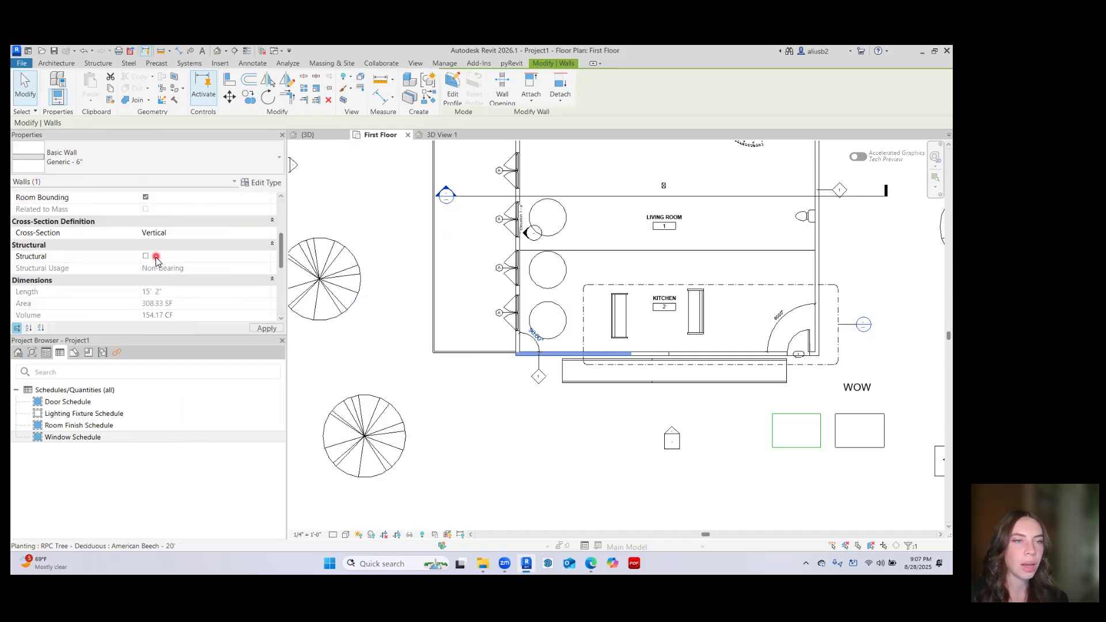
scroll(136, 280, "down", 2)
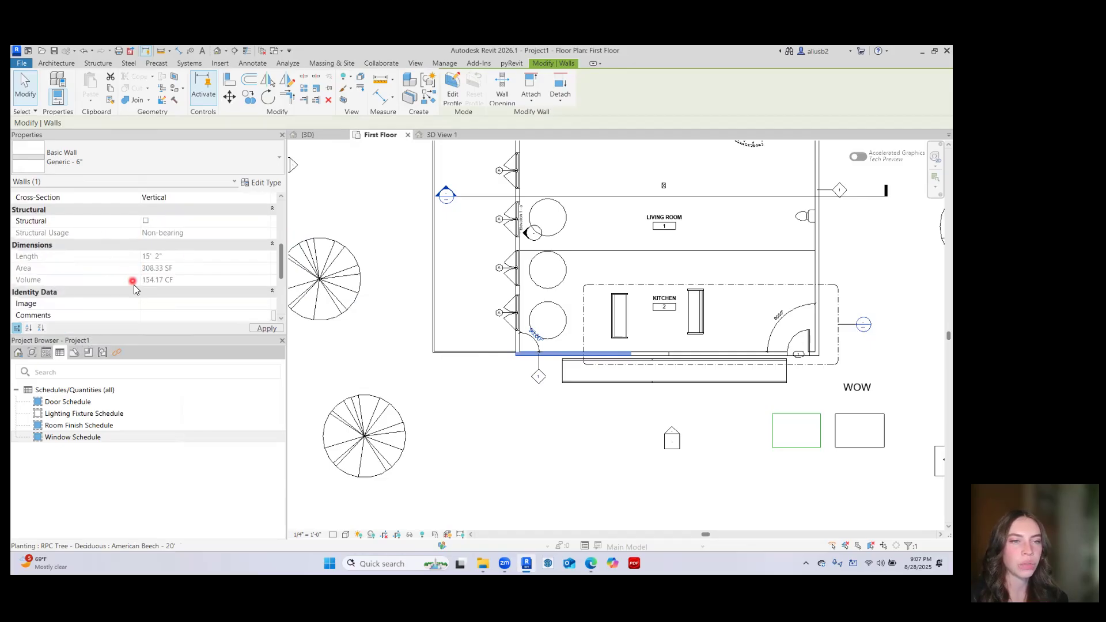
scroll(166, 283, "down", 2)
scroll(165, 241, "up", 1)
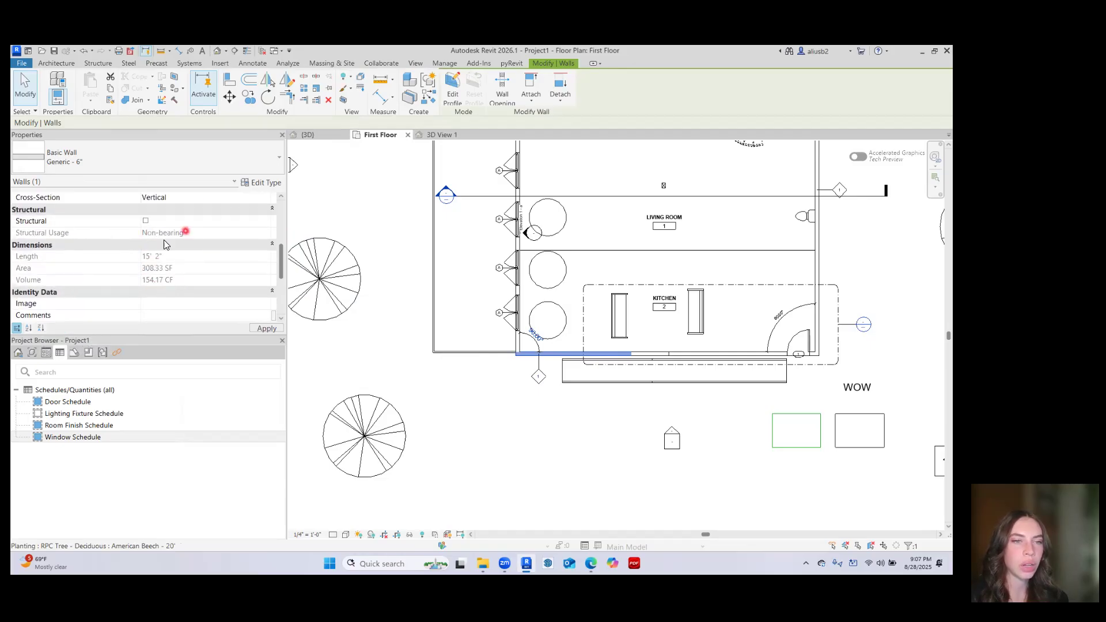
scroll(184, 266, "down", 2)
scroll(157, 279, "down", 3)
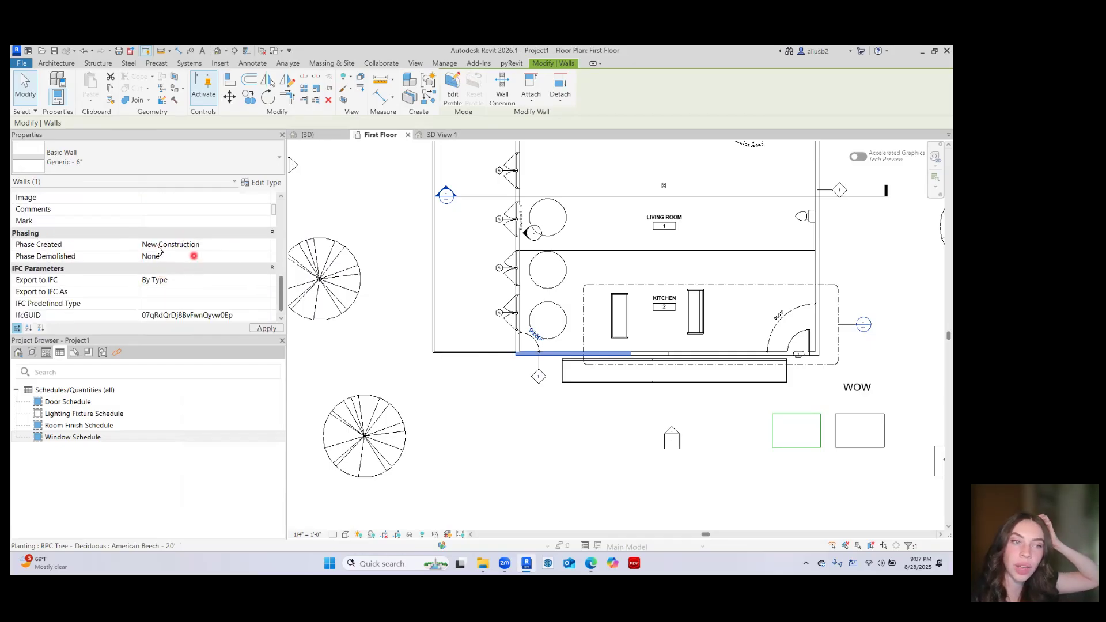
scroll(155, 253, "down", 1)
Select the toilet on the living room's right wall and look through its instance properties
left_click(670, 264)
middle_click_drag(667, 267, 540, 375)
left_click(669, 331)
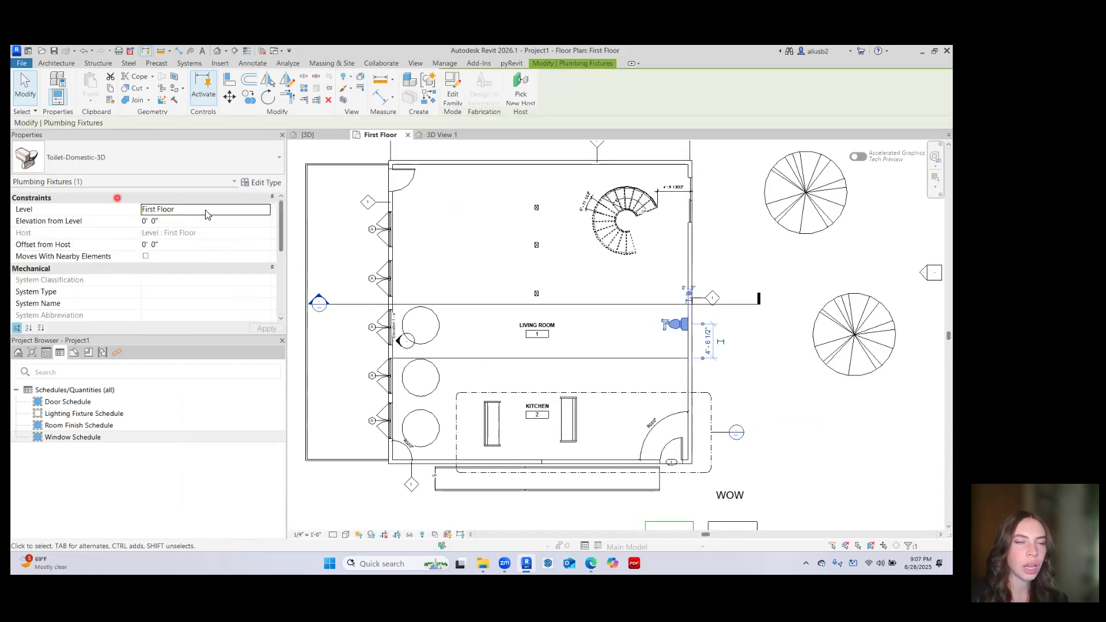
scroll(178, 270, "down", 5)
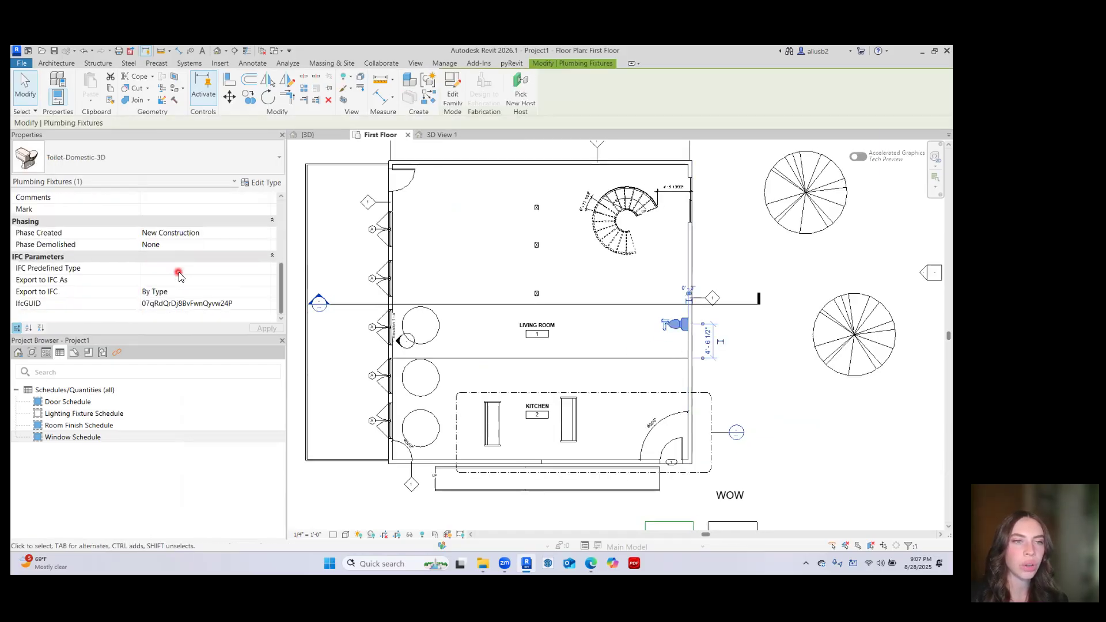
Open the toilet's type properties and browse bowl/basin materials such as Wood - Stained without applying any
left_click(262, 184)
scroll(536, 282, "down", 1)
scroll(536, 282, "up", 1)
left_click(615, 269)
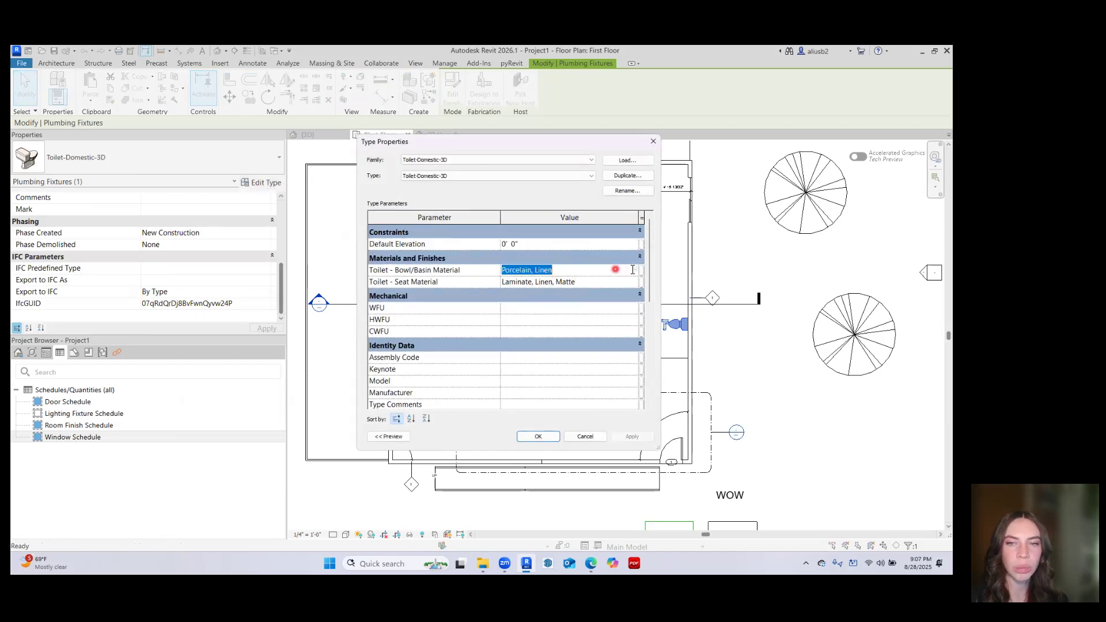
left_click(637, 270)
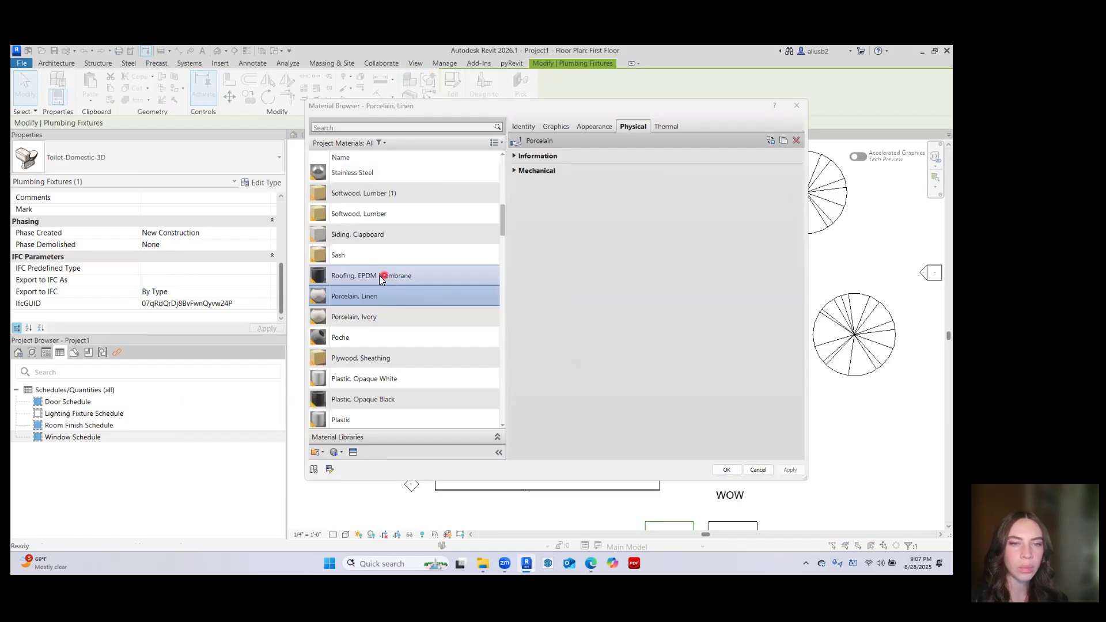
scroll(404, 318, "up", 6)
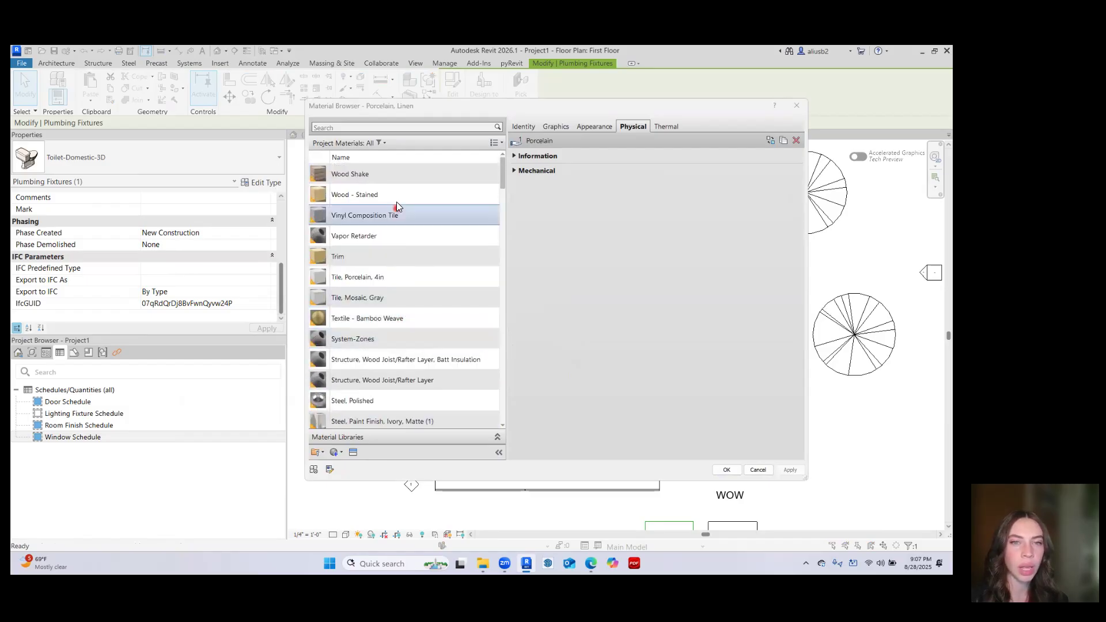
left_click(397, 195)
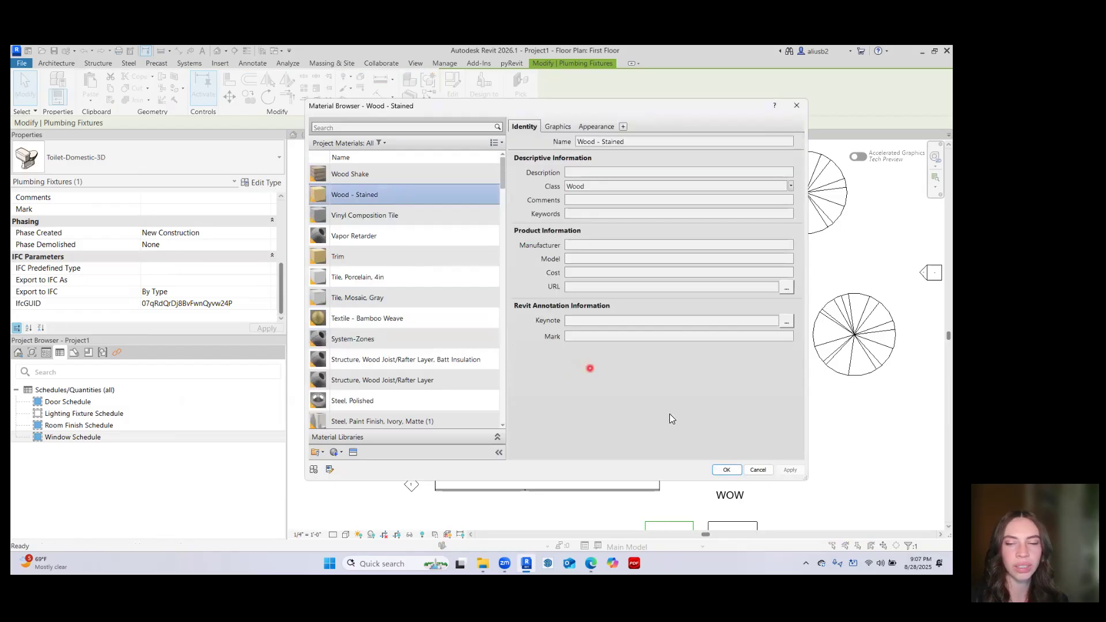
left_click(760, 470)
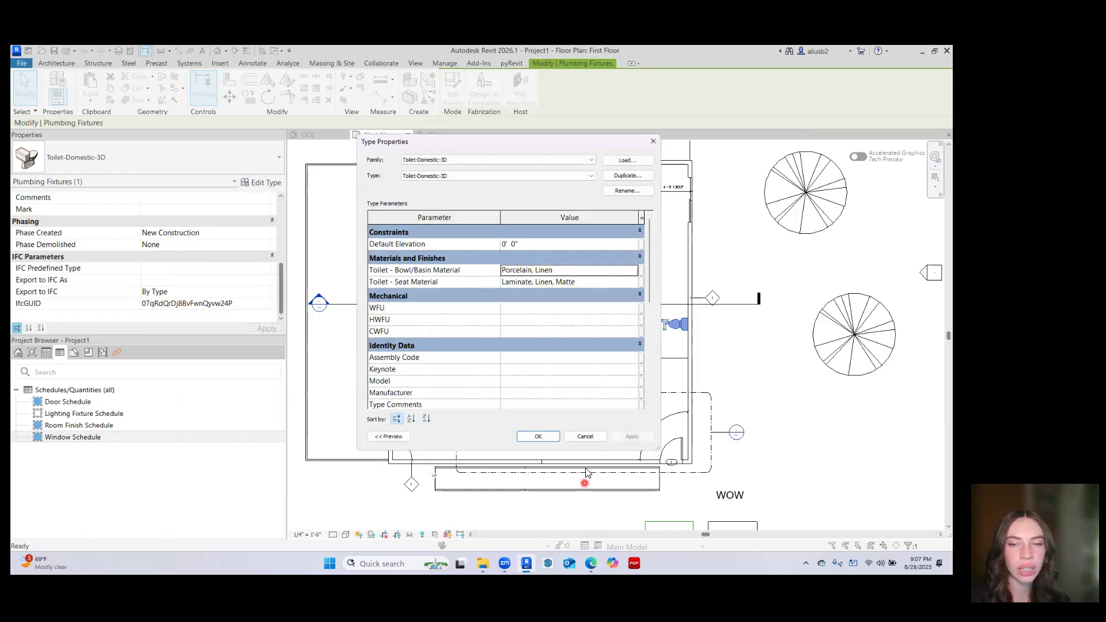
left_click(539, 437)
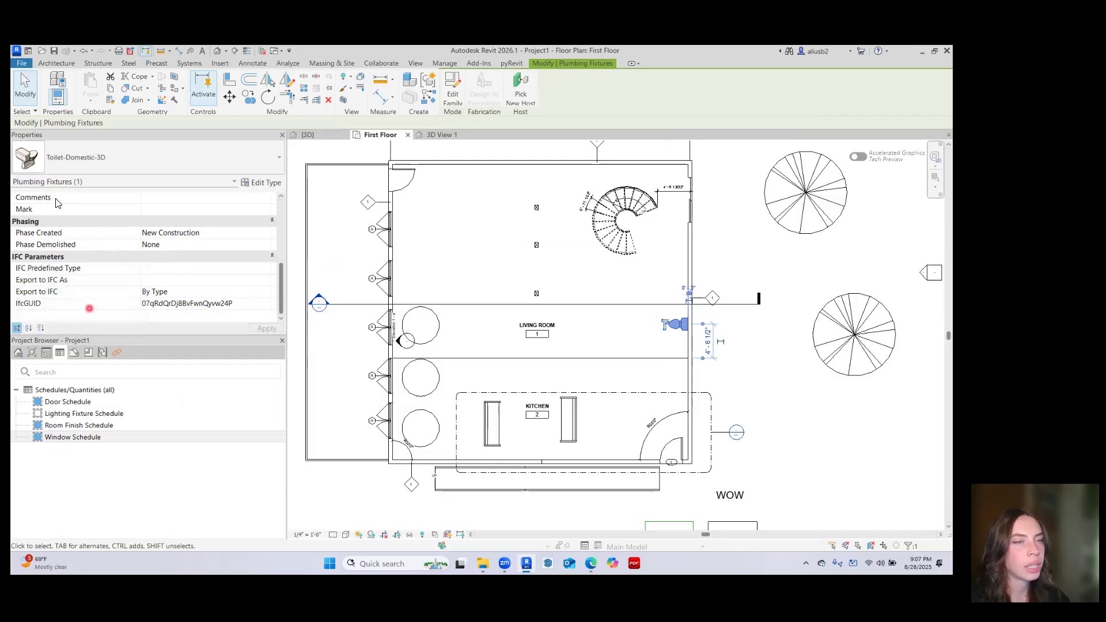
Swap the round dining table near the living room's left wall for the Chair-Breuer furniture type
left_click(420, 323)
left_click(145, 164)
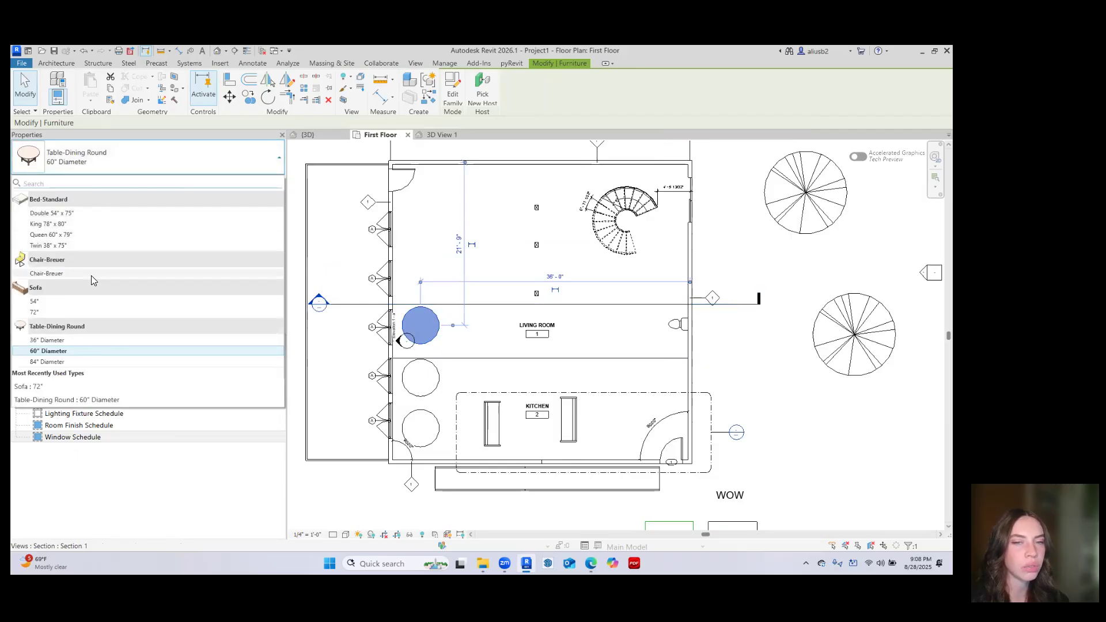
left_click(91, 273)
left_click(455, 346)
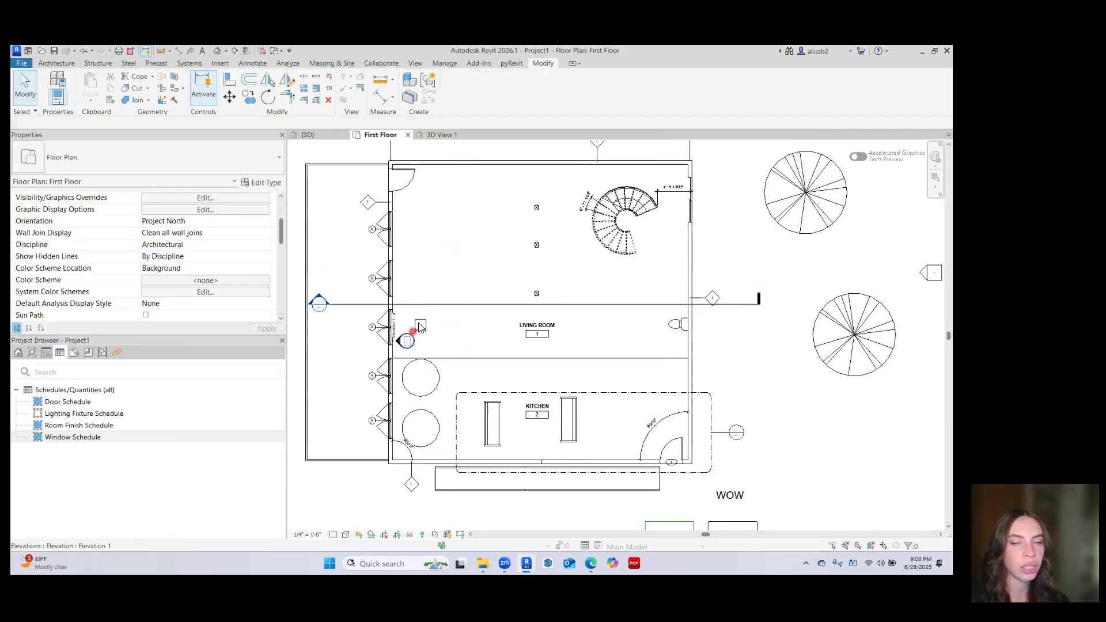
Select the chair by the living room's left wall and review its instance and type properties, including materials, identity data and IFC parameters
left_click(421, 325)
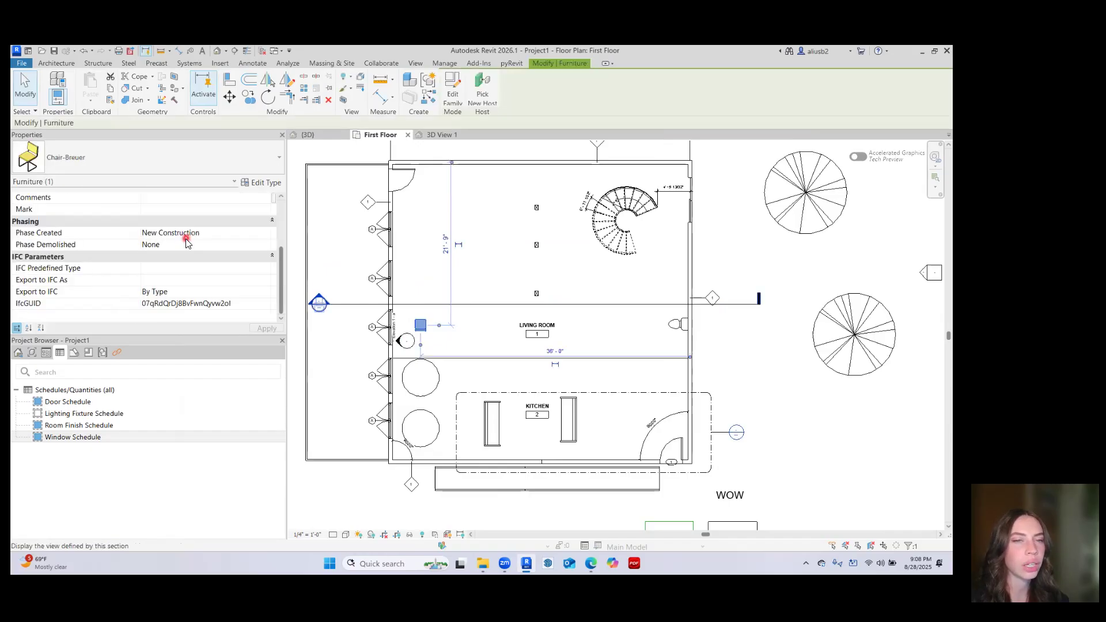
scroll(186, 242, "up", 3)
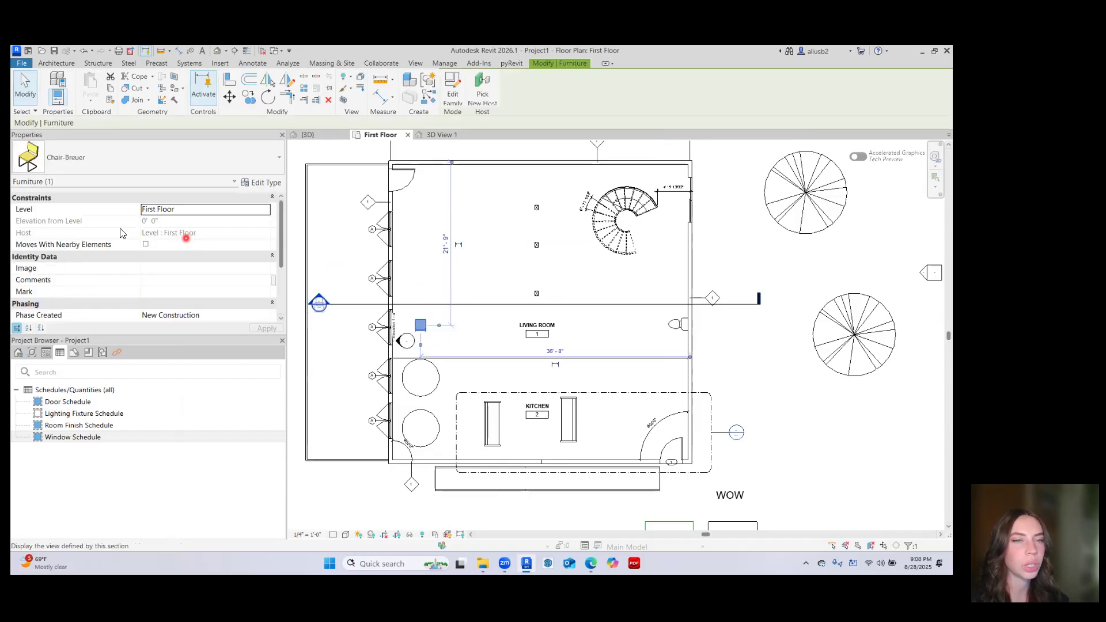
left_click(262, 182)
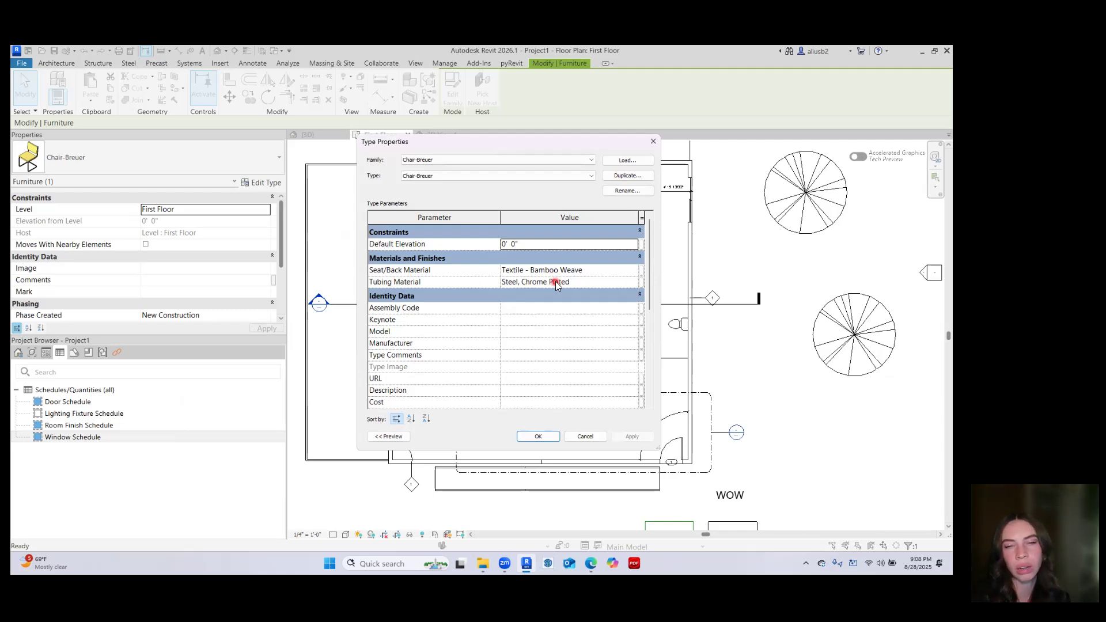
scroll(550, 340, "down", 5)
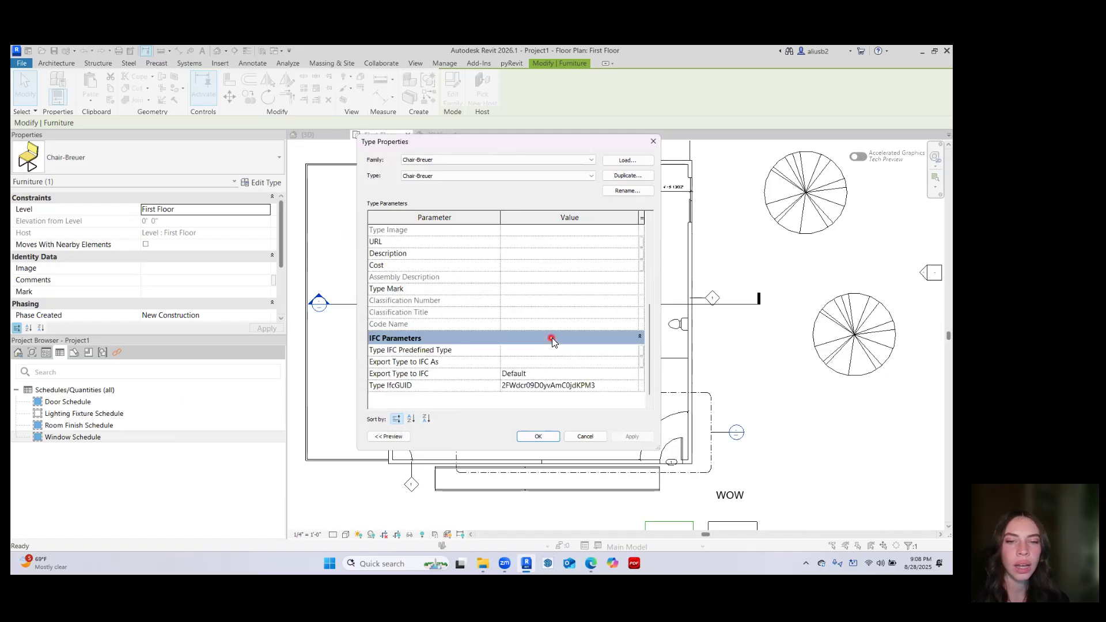
scroll(550, 340, "up", 5)
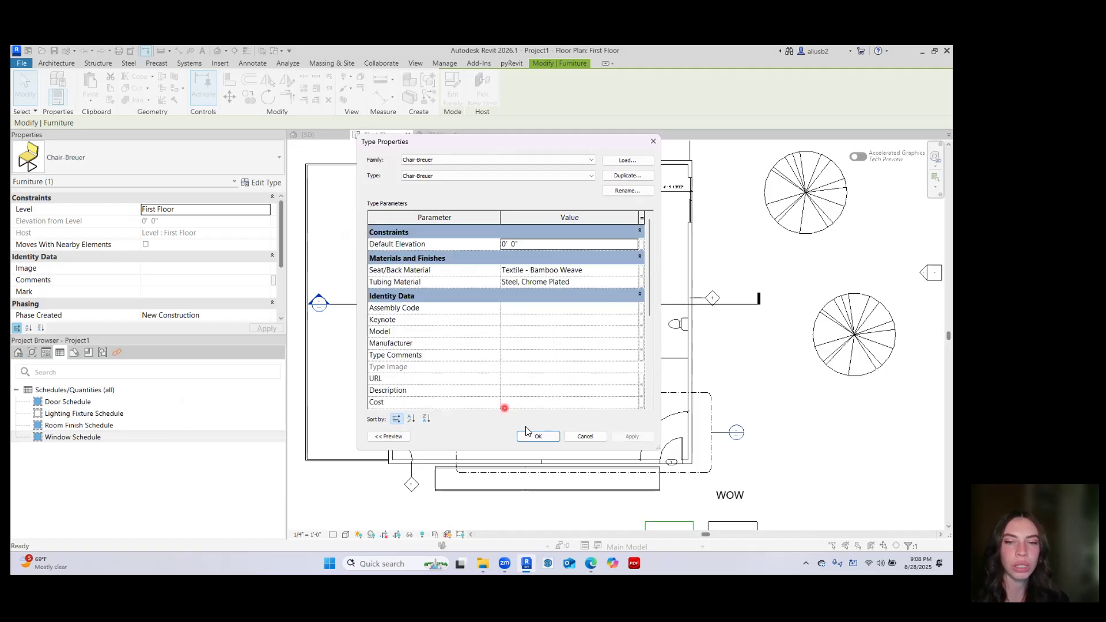
left_click(585, 437)
left_click(331, 338)
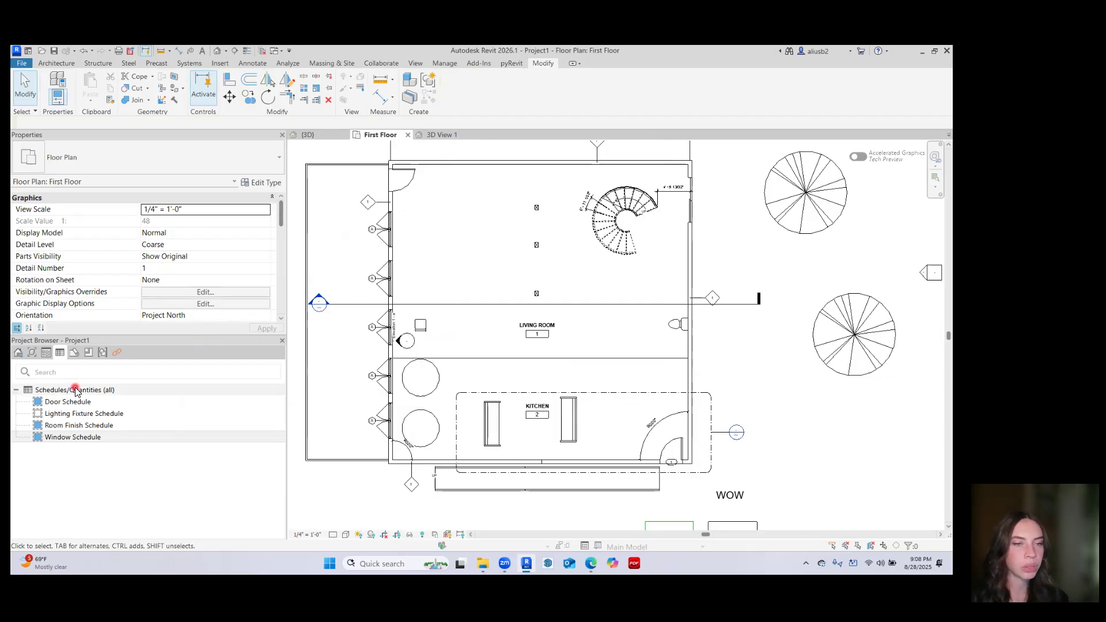
Delete the B.O. Footing, Basement and Basement Electrical floor plan views from the project's views
left_click(47, 353)
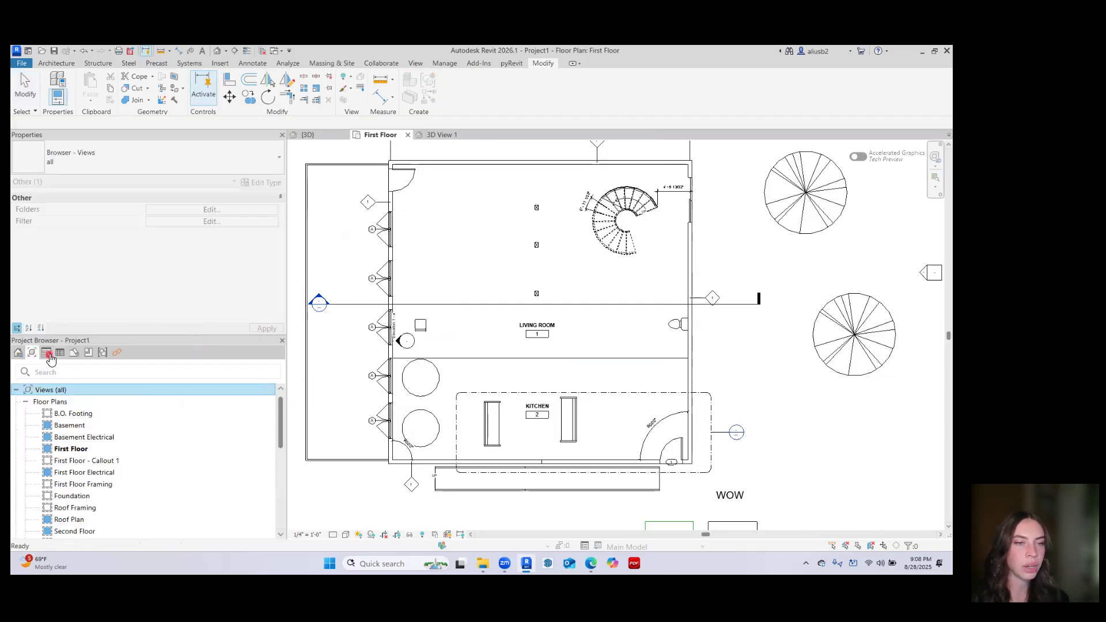
scroll(75, 416, "down", 2)
scroll(77, 422, "up", 2)
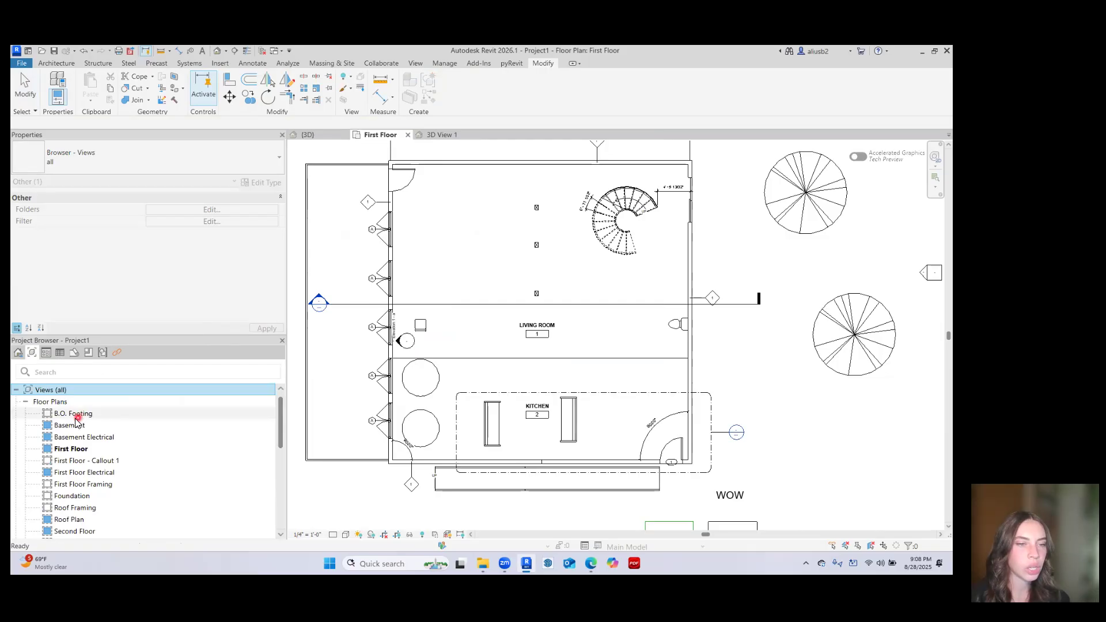
left_click(77, 414)
left_click(81, 425, "ctrl")
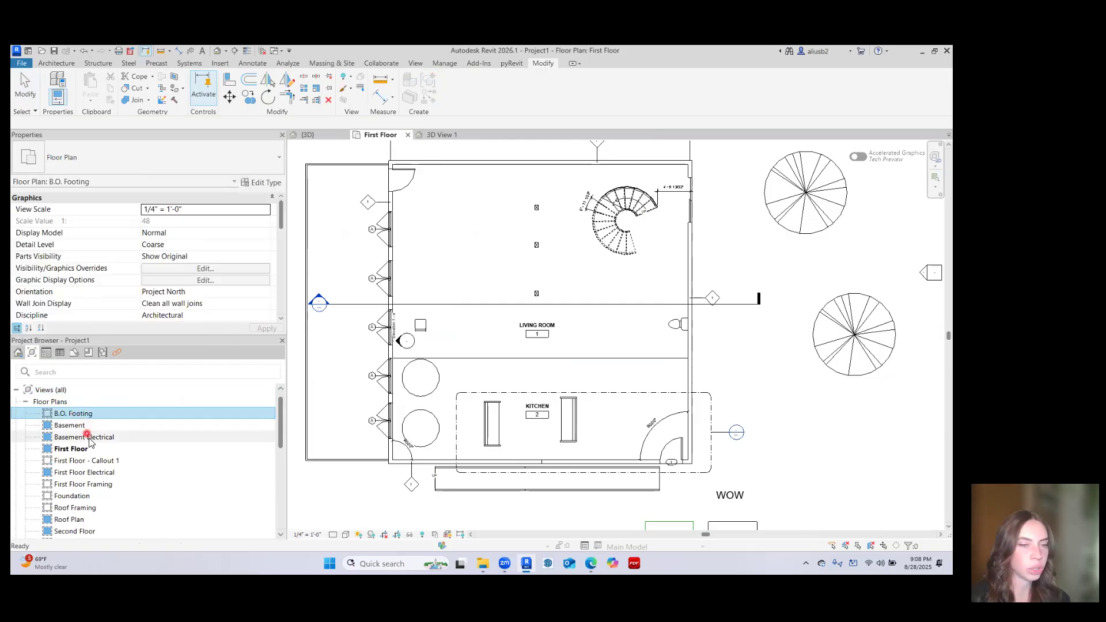
left_click(87, 437, "ctrl")
right_click(89, 440)
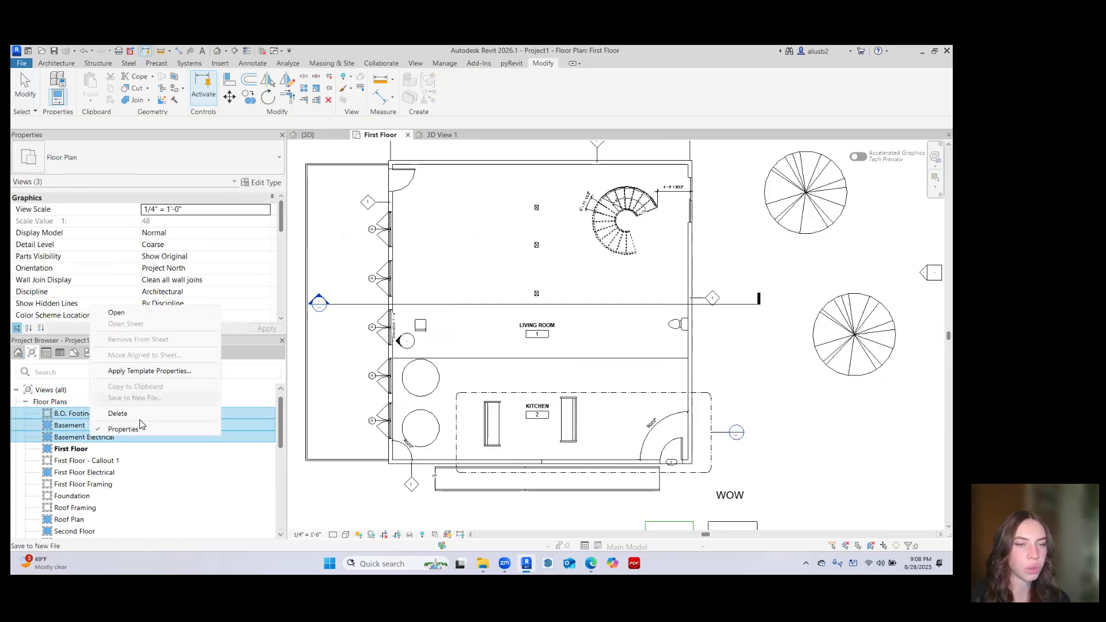
left_click(140, 415)
Delete all remaining floor plan views from First Floor - Callout 1 through T.O. Footing, keeping the First Floor plan
left_click(93, 425)
scroll(91, 431, "down", 4)
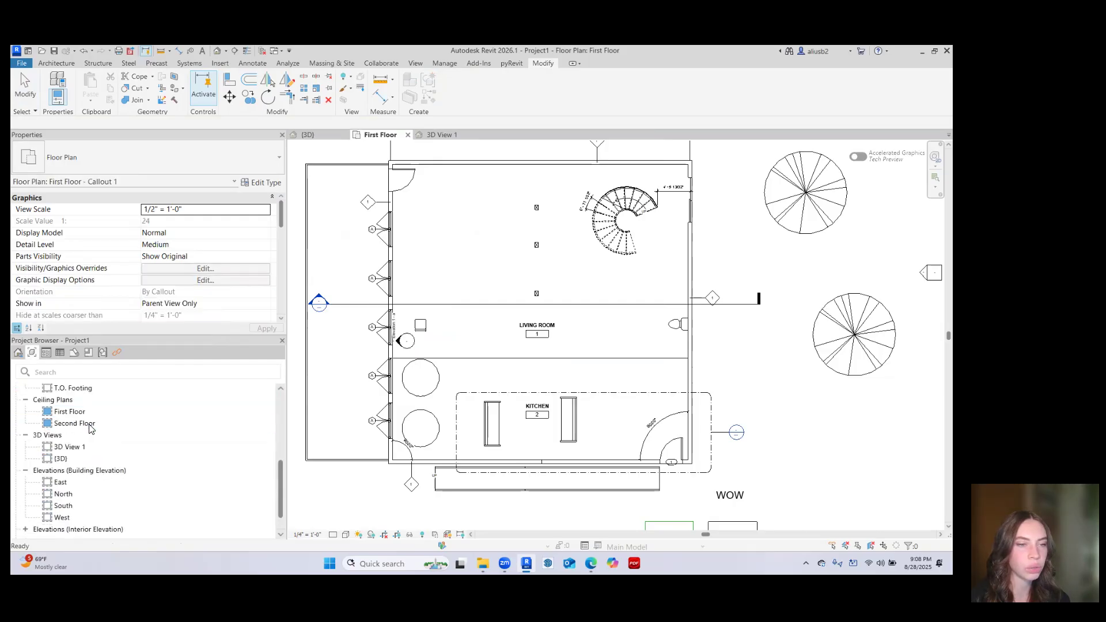
left_click(88, 428)
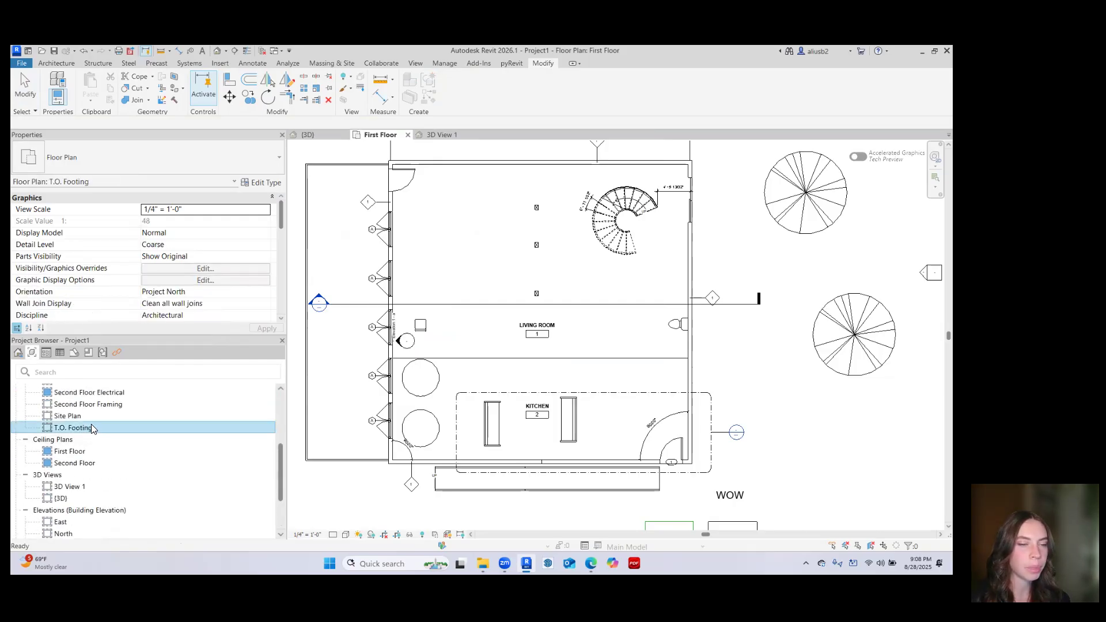
scroll(92, 429, "up", 3)
scroll(94, 425, "up", 3)
left_click(94, 427)
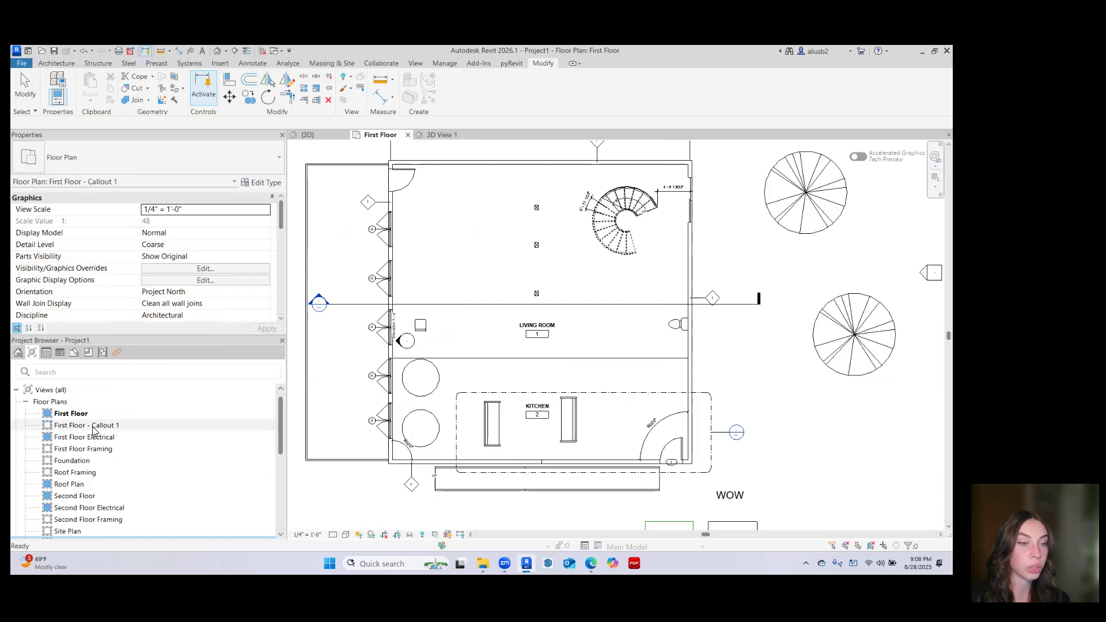
scroll(94, 430, "down", 3)
left_click(92, 483, "shift")
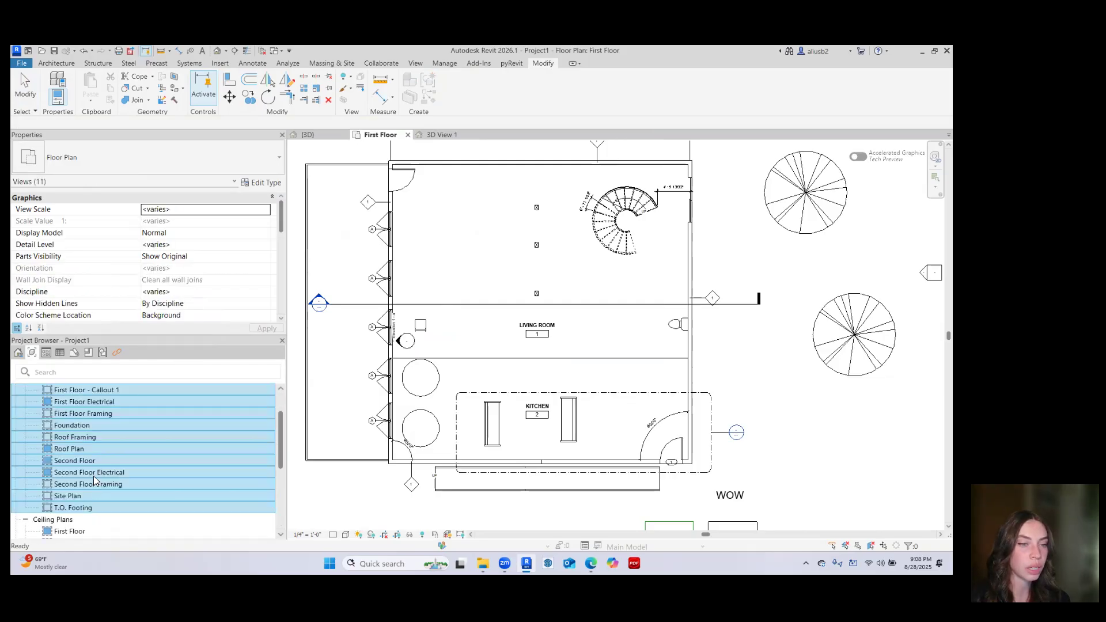
scroll(93, 468, "up", 5)
right_click(90, 448)
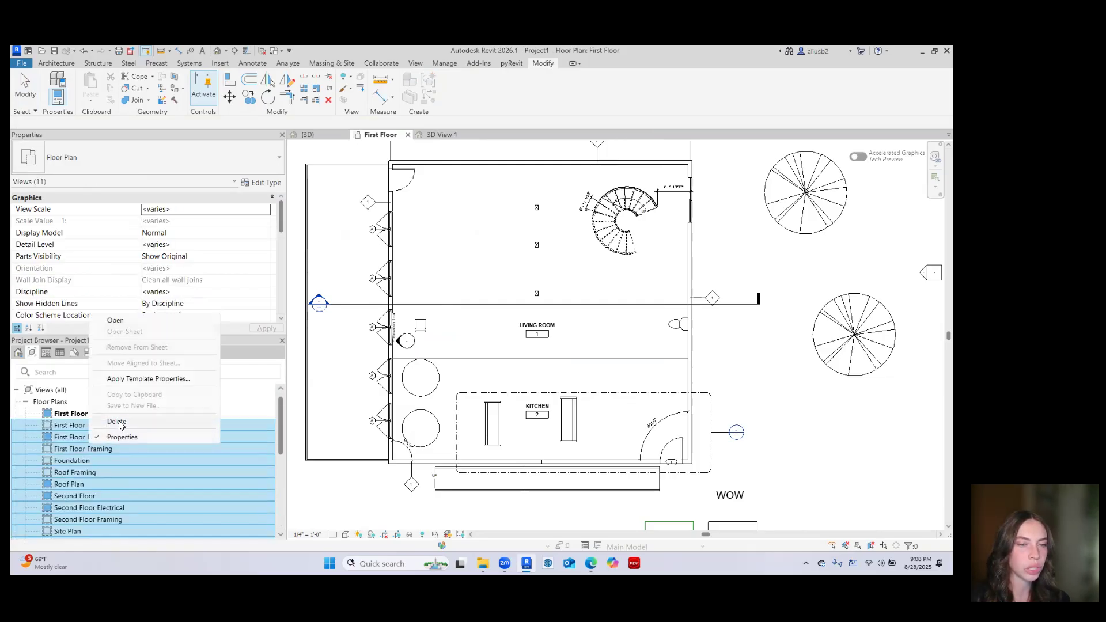
left_click(119, 422)
Rename the First Floor plan view to LEVEL ONE FLOOR PLAN without renaming the corresponding level and views
right_click(75, 414)
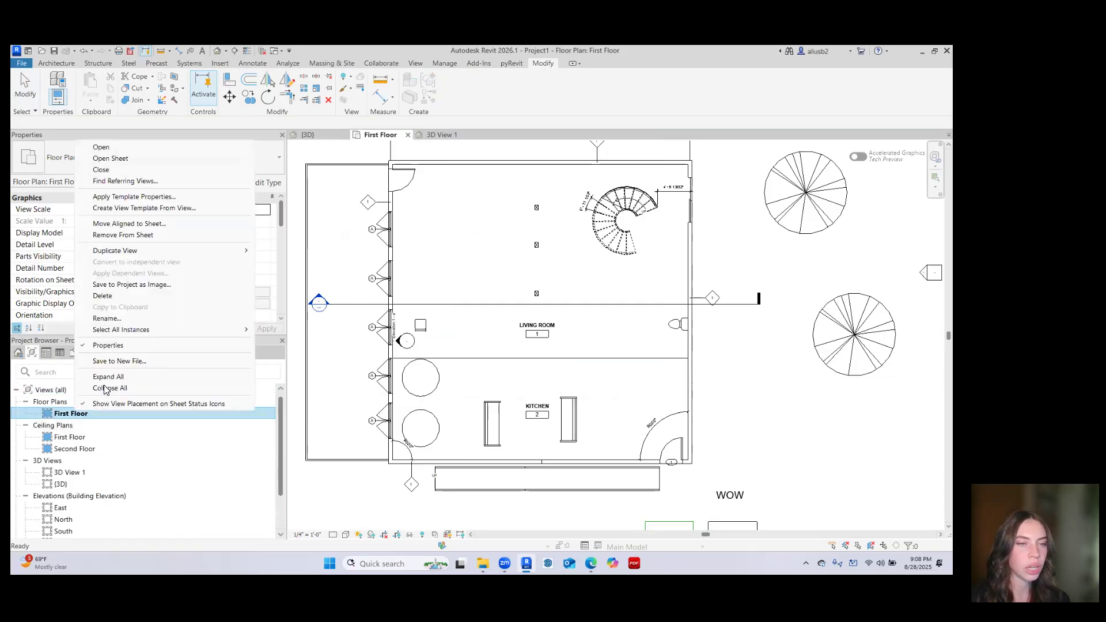
left_click(75, 437)
left_click(74, 413)
right_click(79, 415)
left_click(121, 319)
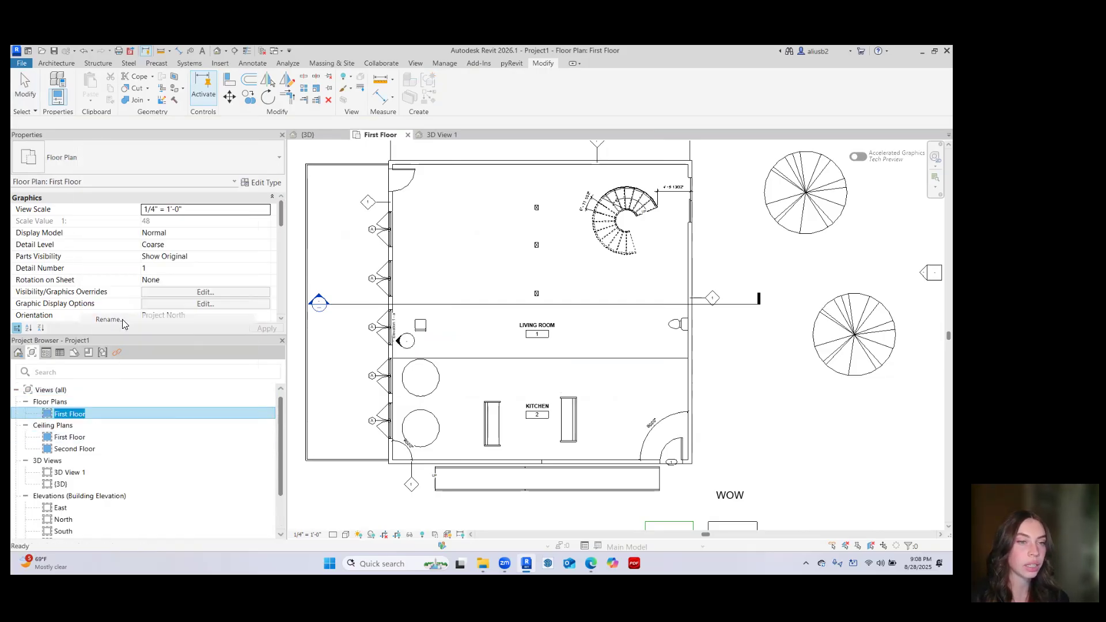
key("BackSpace")
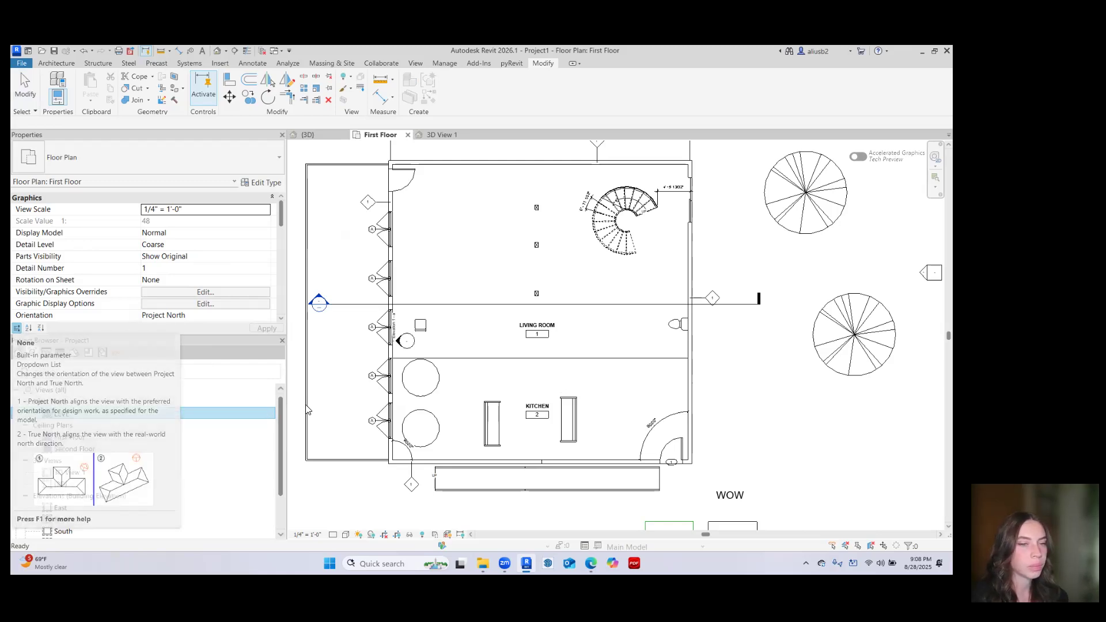
type("LEVEL ONE FLOOR PLAN")
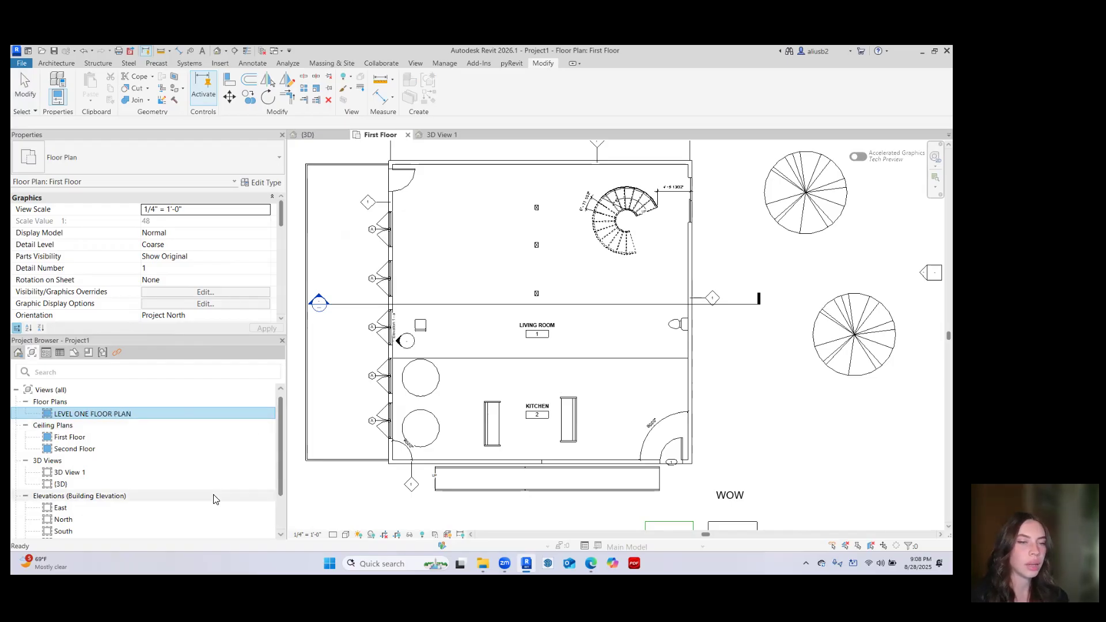
key("Return")
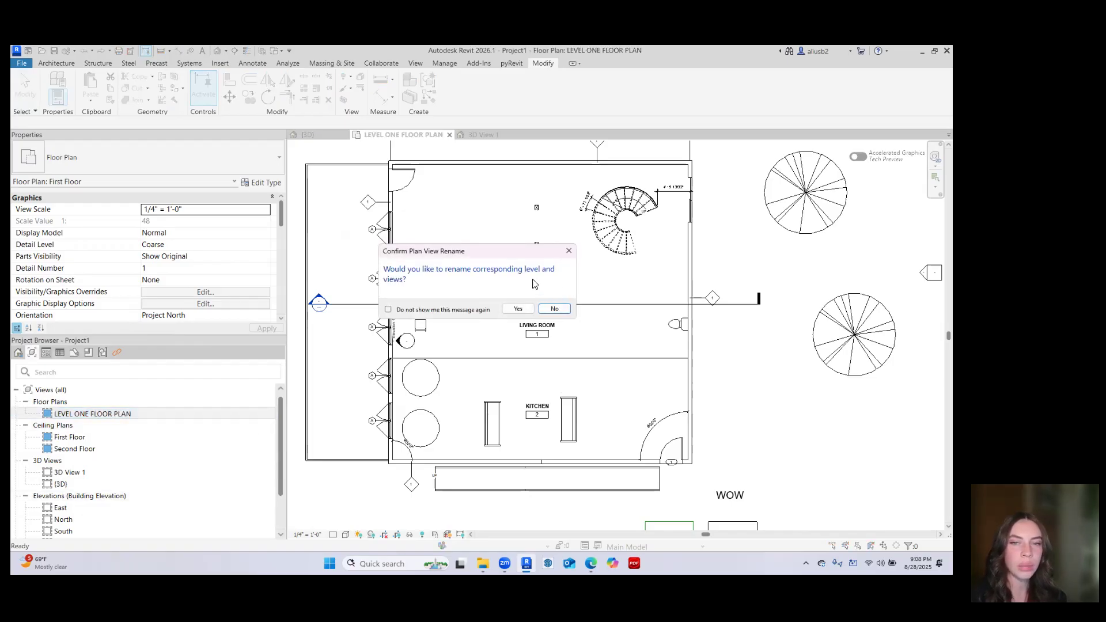
left_click(553, 310)
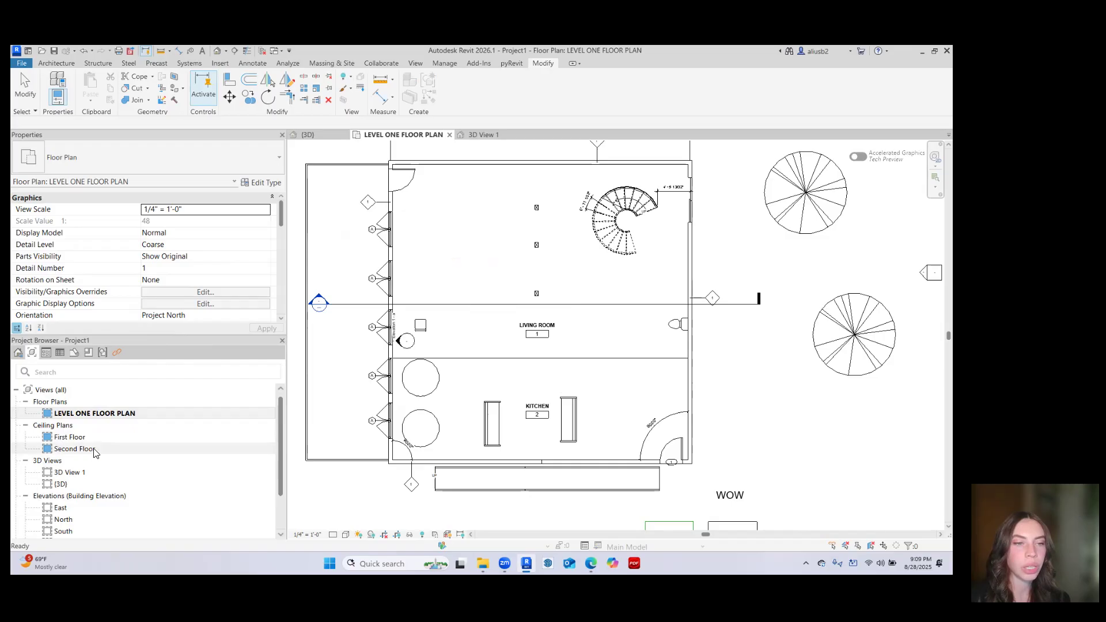
Browse the project's sheets and views, opening sheet A0 - Basement Plan and sheet A1 - First Floor Plan
left_click(75, 352)
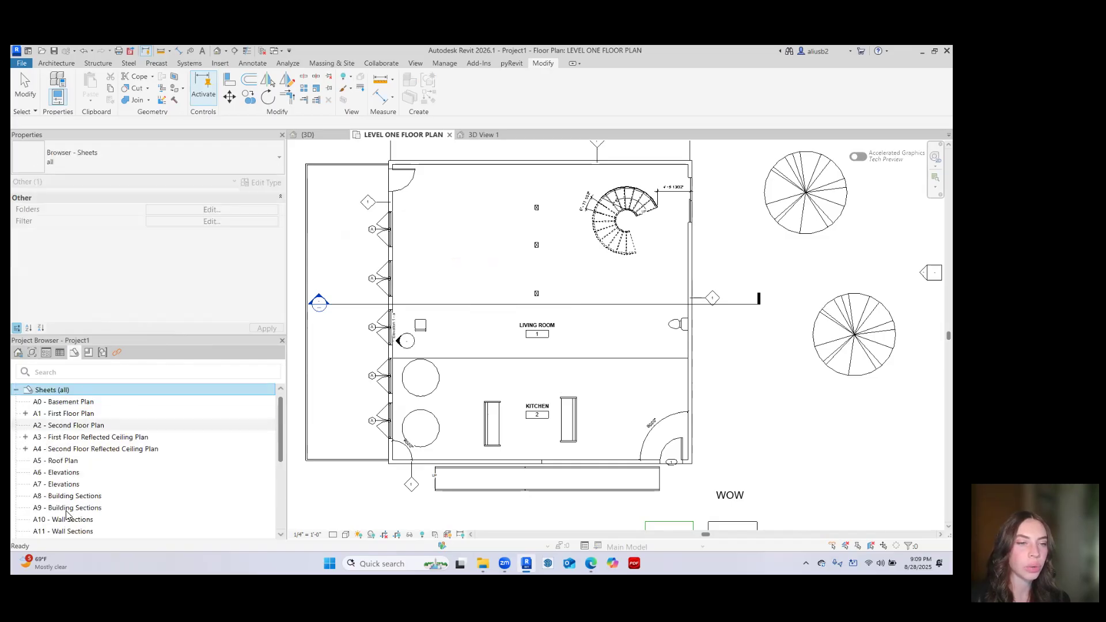
double_click(64, 401)
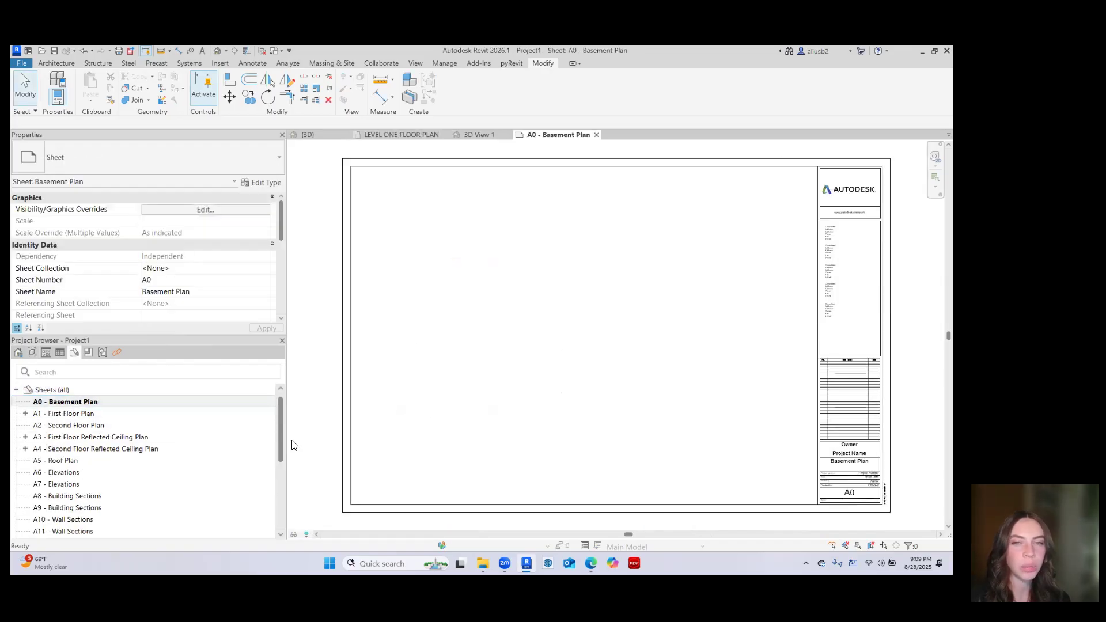
left_click(32, 353)
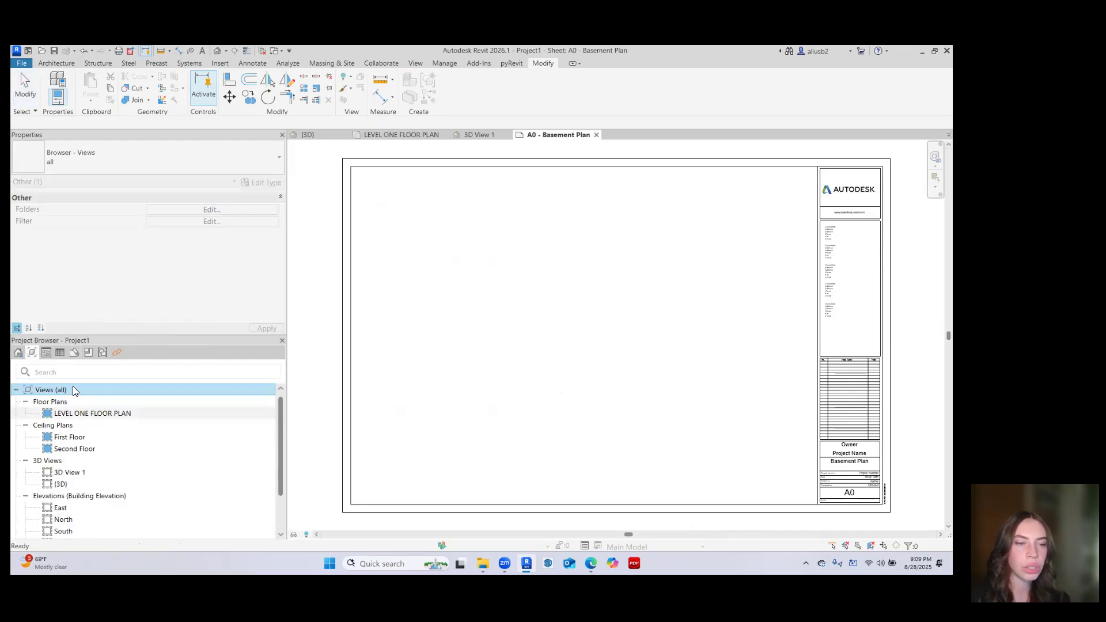
left_click(75, 353)
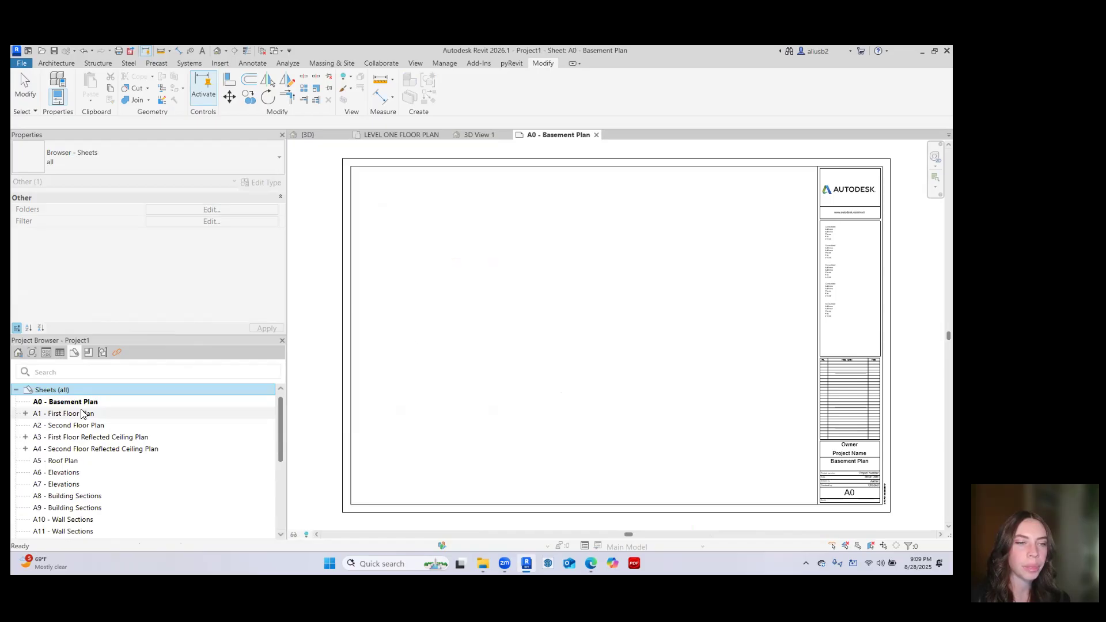
double_click(82, 415)
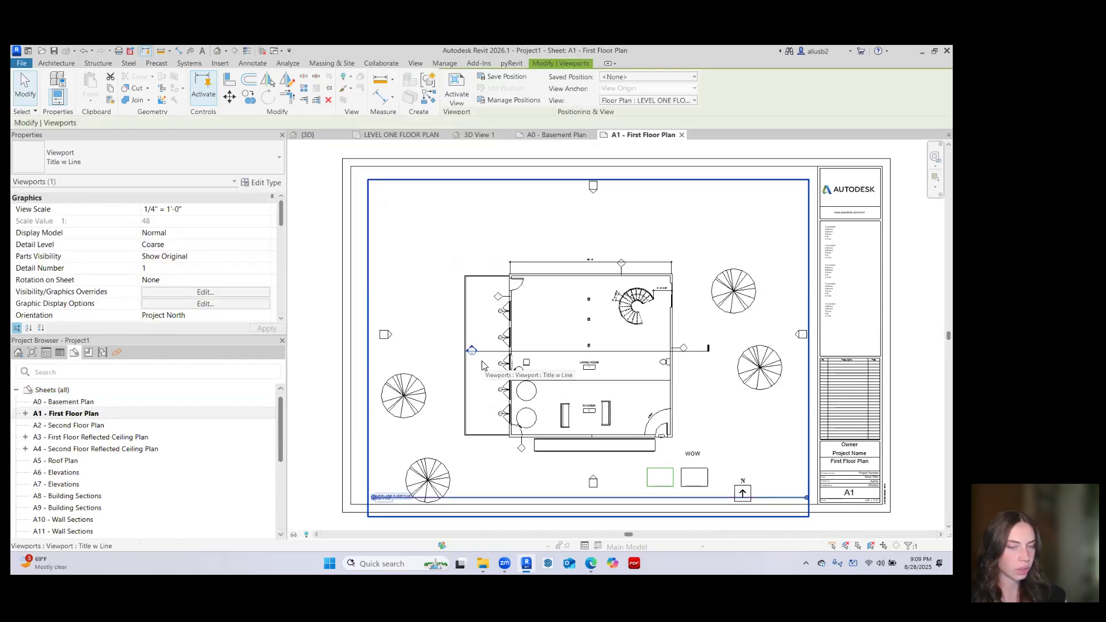
middle_click_drag(518, 384, 504, 390)
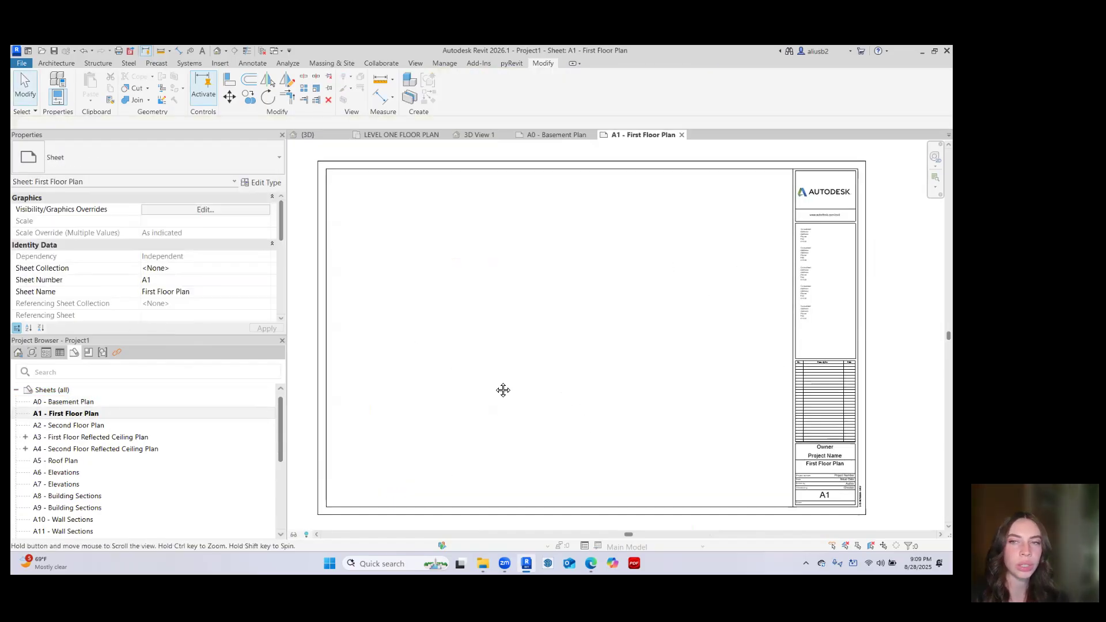
Place the LEVEL ONE FLOOR PLAN view on sheet A1 - First Floor Plan, inside the title block's drawing area
left_click(32, 352)
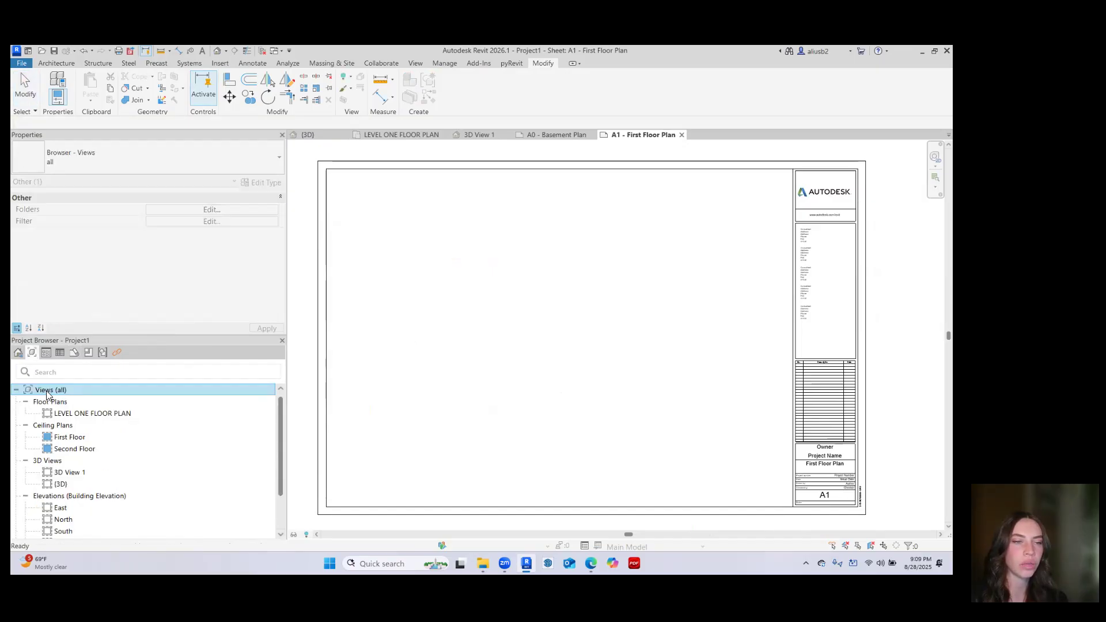
left_click(58, 414)
left_click_drag(60, 417, 566, 318)
left_click(558, 335)
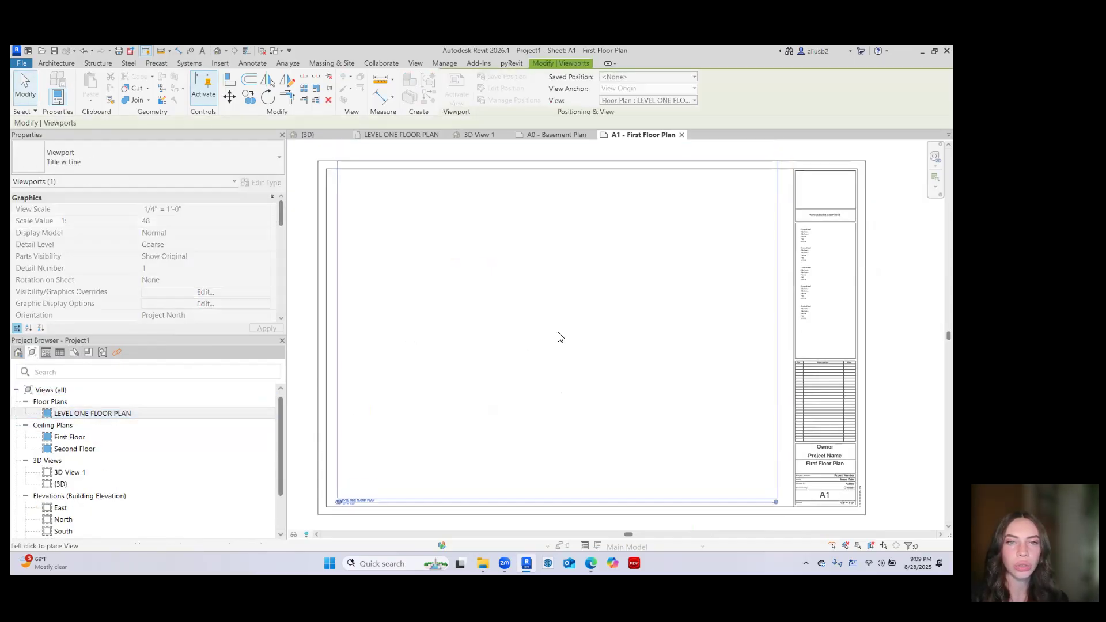
key("Escape")
scroll(667, 355, "down", 2)
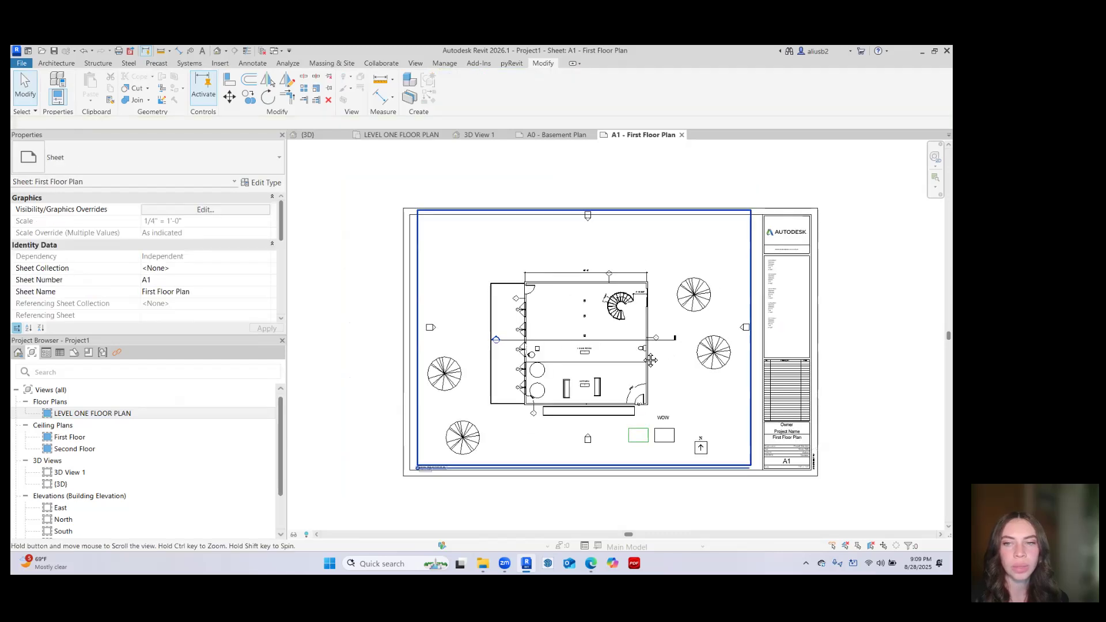
middle_click_drag(650, 363, 618, 353)
scroll(845, 355, "up", 1)
middle_click_drag(845, 354, 864, 352)
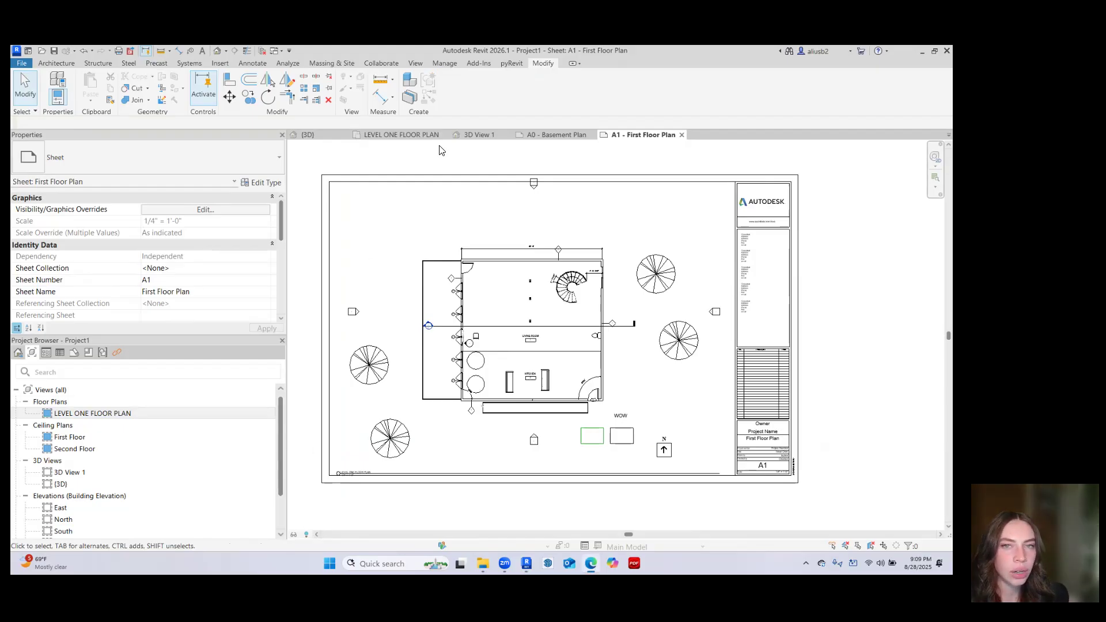
In the LEVEL ONE FLOOR PLAN view, turn off visibility of the Sections annotation category and the Site model category
double_click(86, 414)
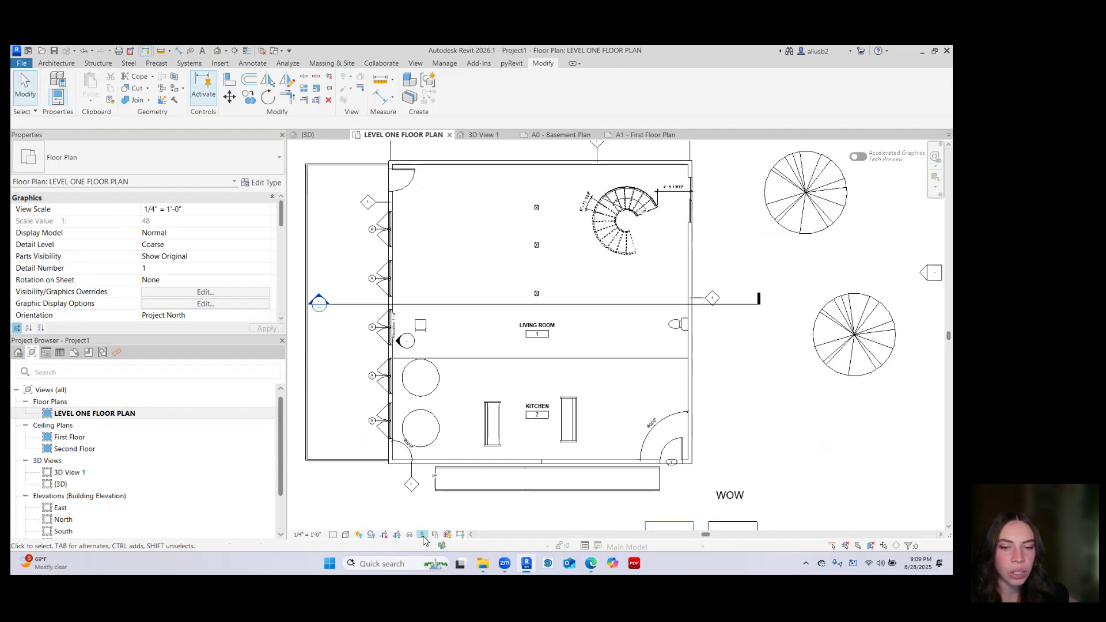
key("v")
key("g")
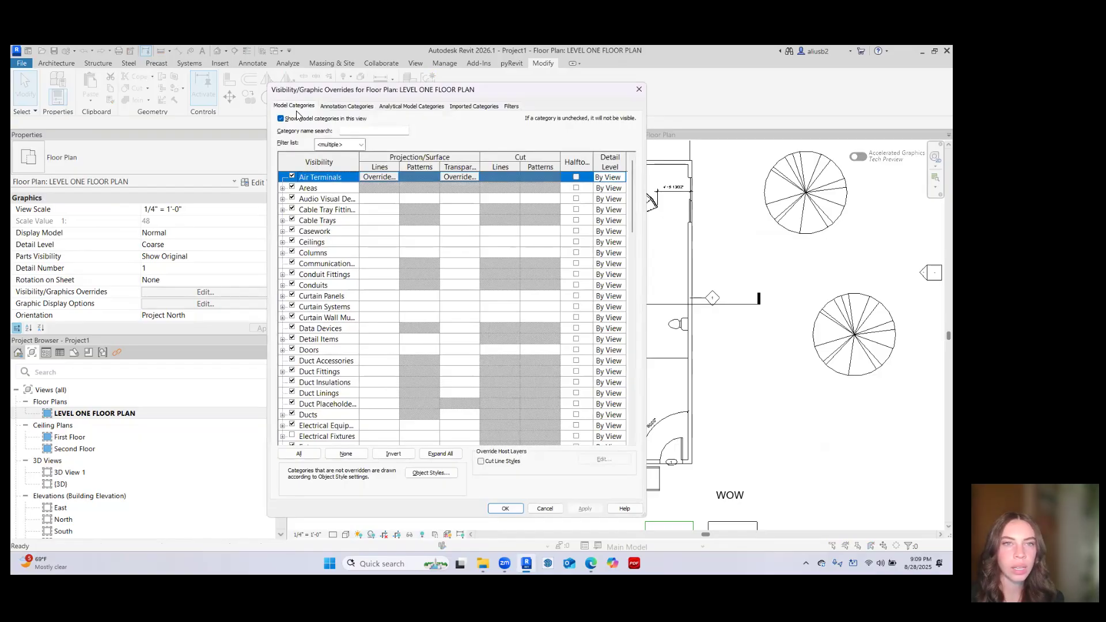
left_click(338, 110)
scroll(340, 311, "down", 10)
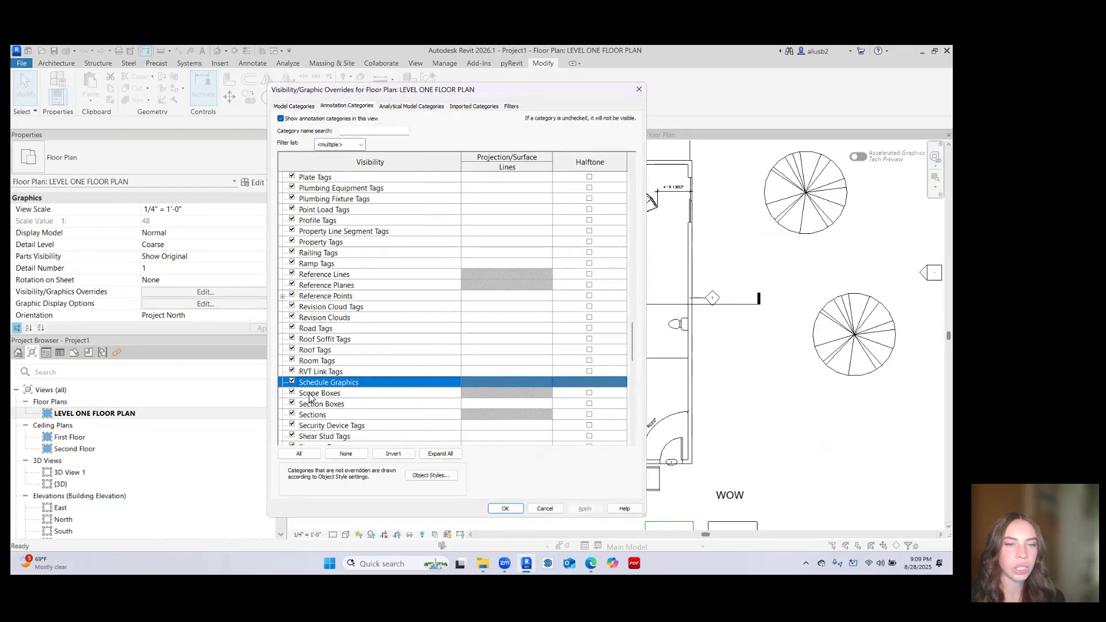
left_click(292, 415)
left_click(294, 106)
scroll(321, 383, "down", 3)
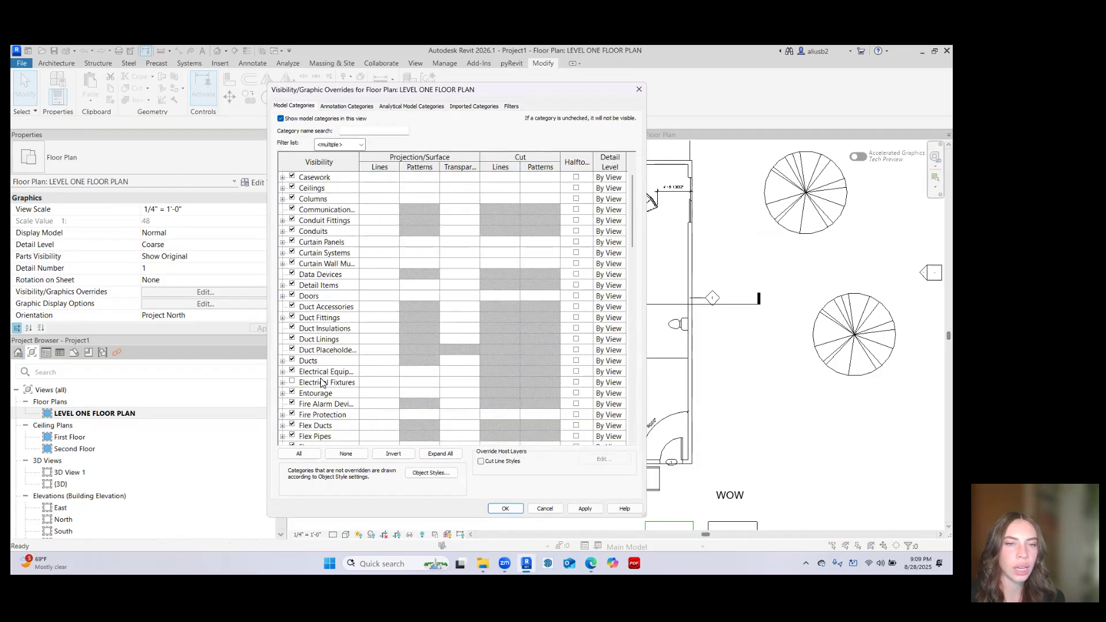
key("s")
scroll(321, 382, "down", 3)
left_click(292, 404)
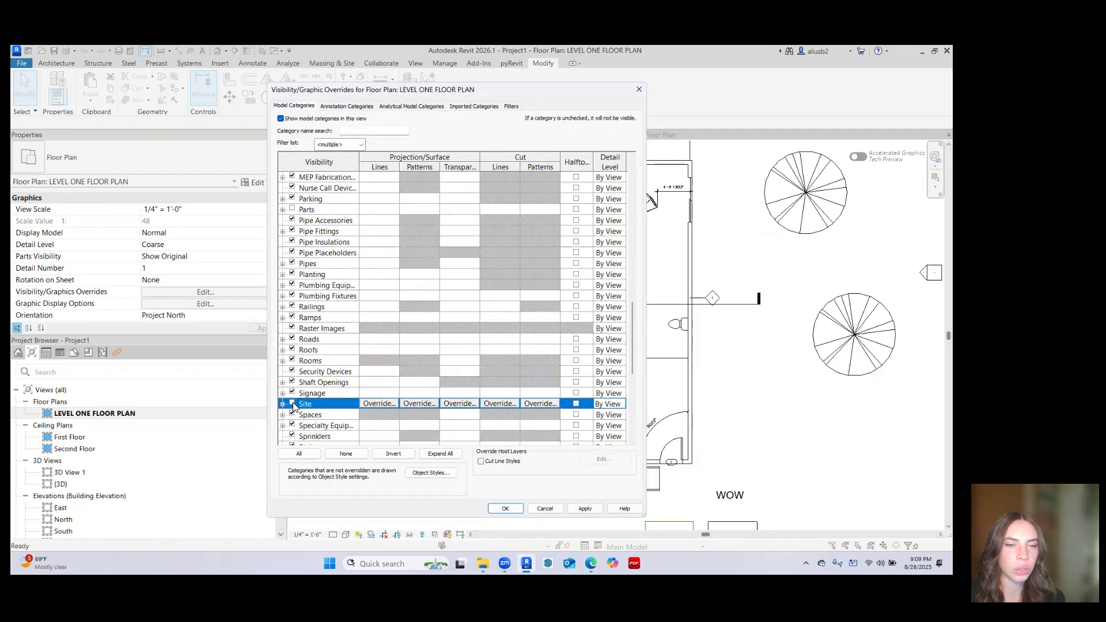
left_click(513, 508)
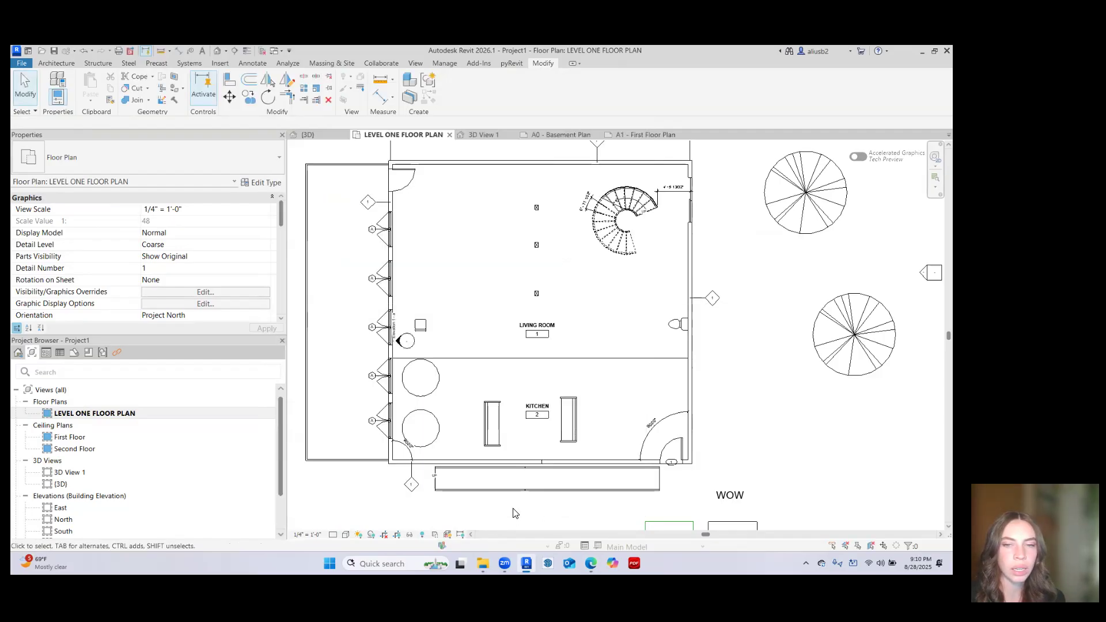
Reveal the plan's hidden elements and unhide the category of the horizontal building section line
scroll(514, 476, "down", 1)
middle_click_drag(518, 477, 521, 403)
scroll(519, 403, "down", 3)
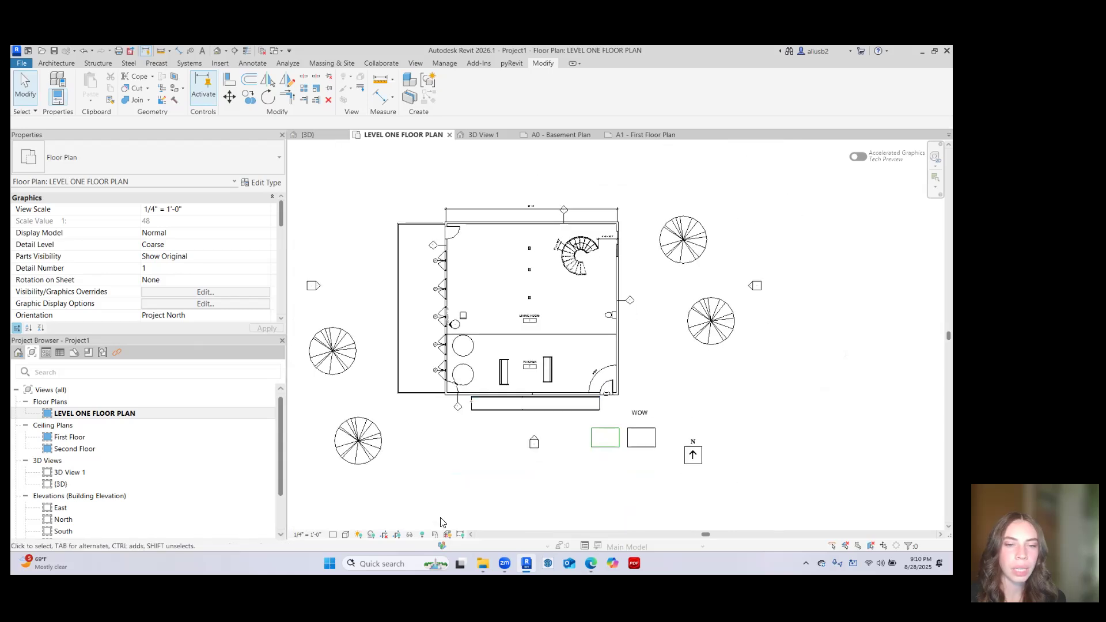
left_click(422, 535)
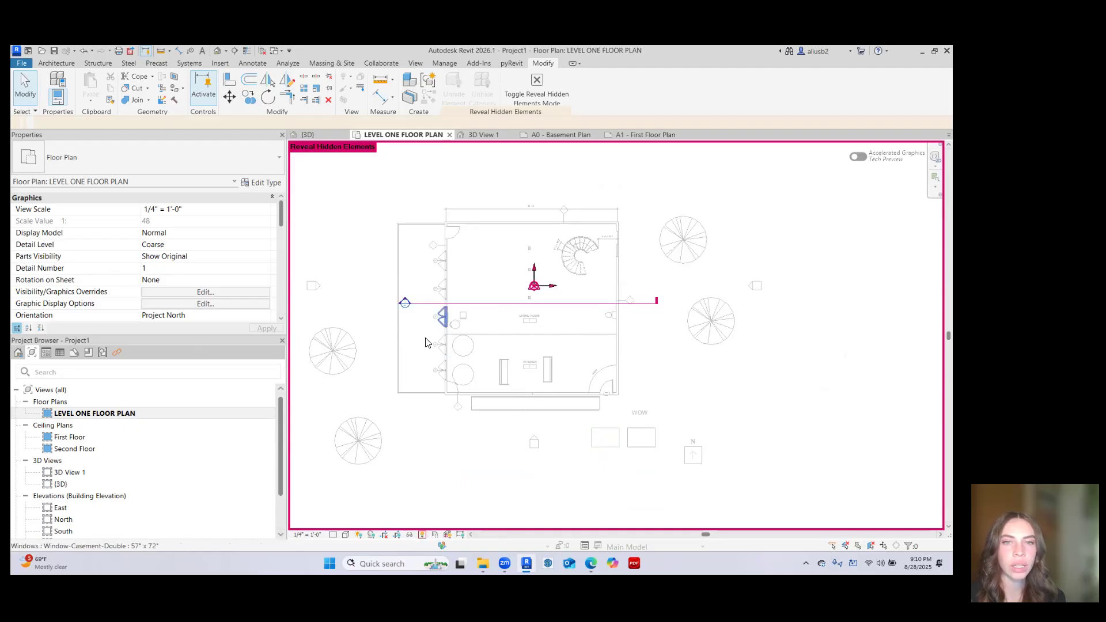
left_click(471, 305)
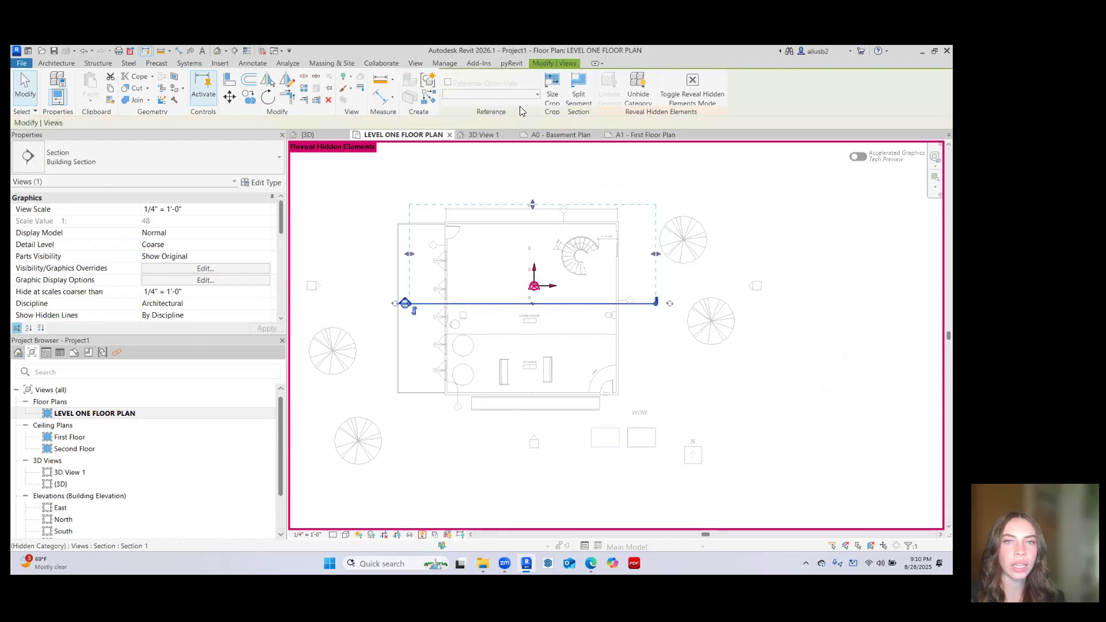
left_click(420, 534)
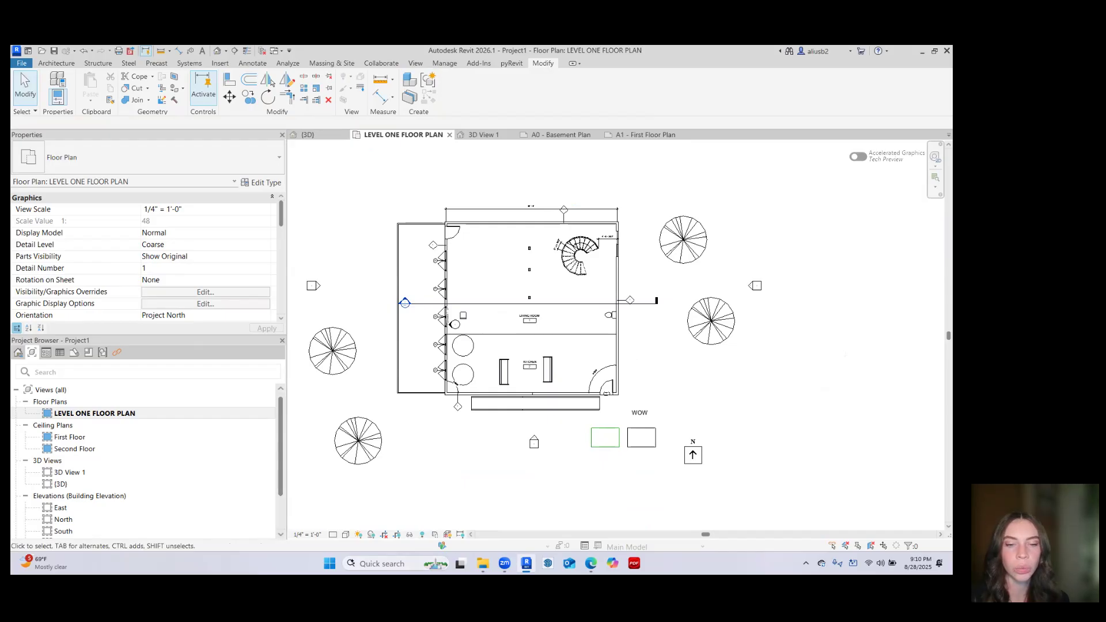
Switch the Reveal Hidden Elements mode on and off, and do the same with the crop region's display
left_click(422, 535)
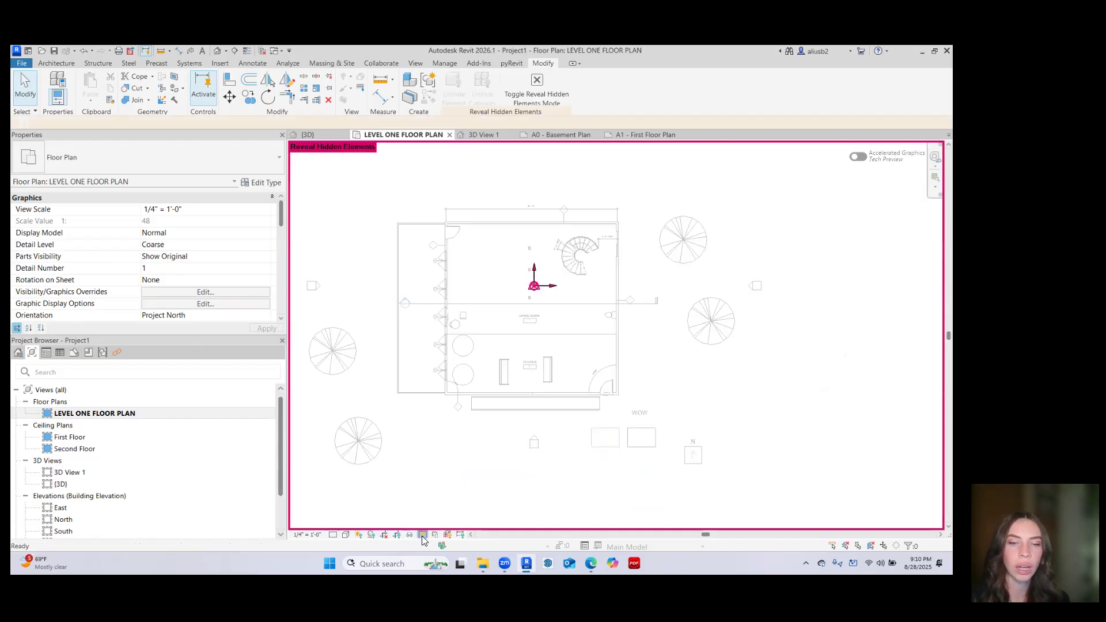
left_click(423, 535)
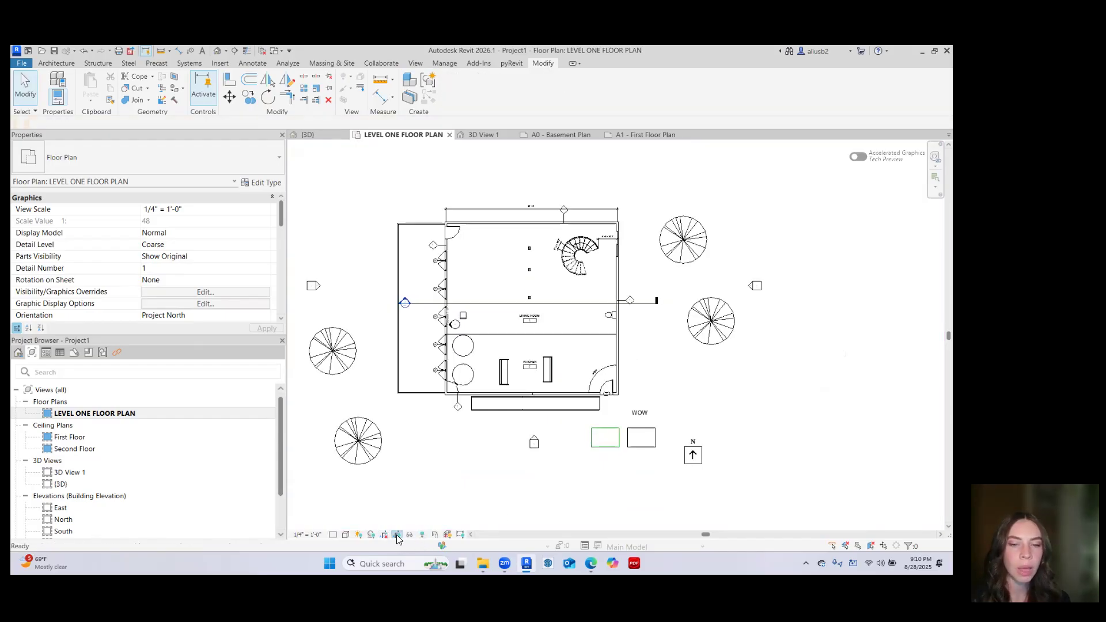
left_click(397, 536)
left_click(397, 535)
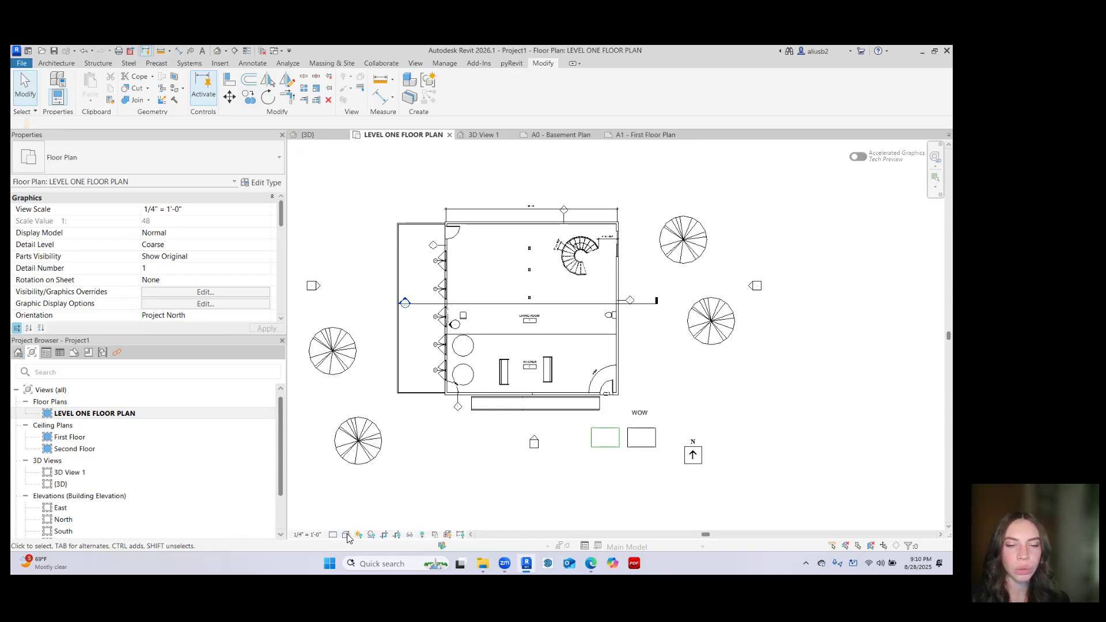
Test selecting the floor inside the living room with selection by face turned on, and again with it turned off
left_click(872, 547)
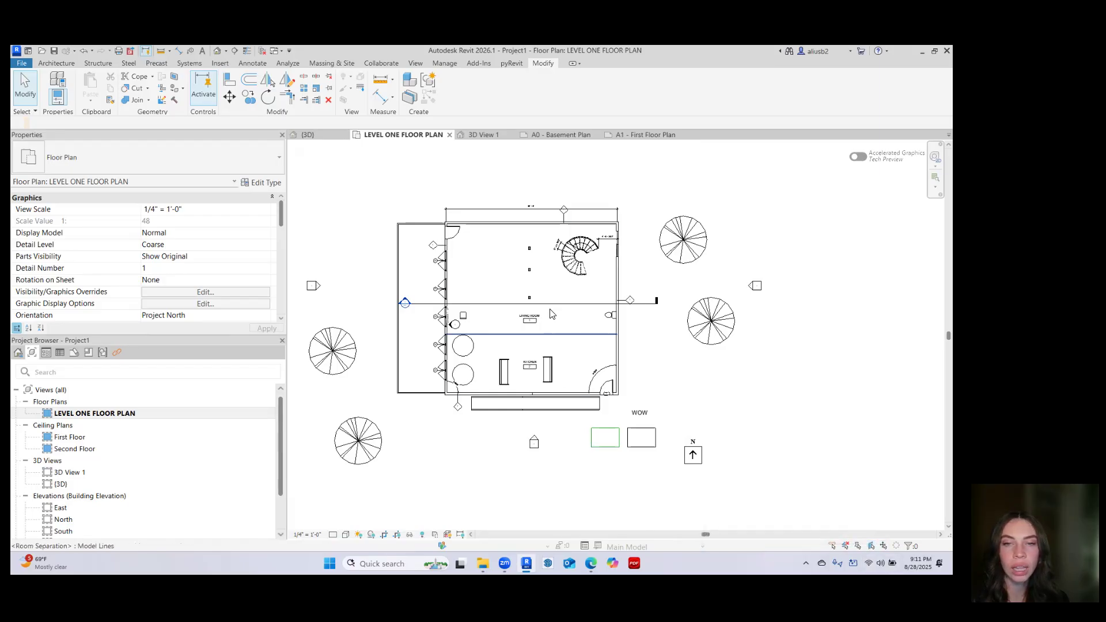
scroll(507, 266, "up", 4)
left_click(486, 241)
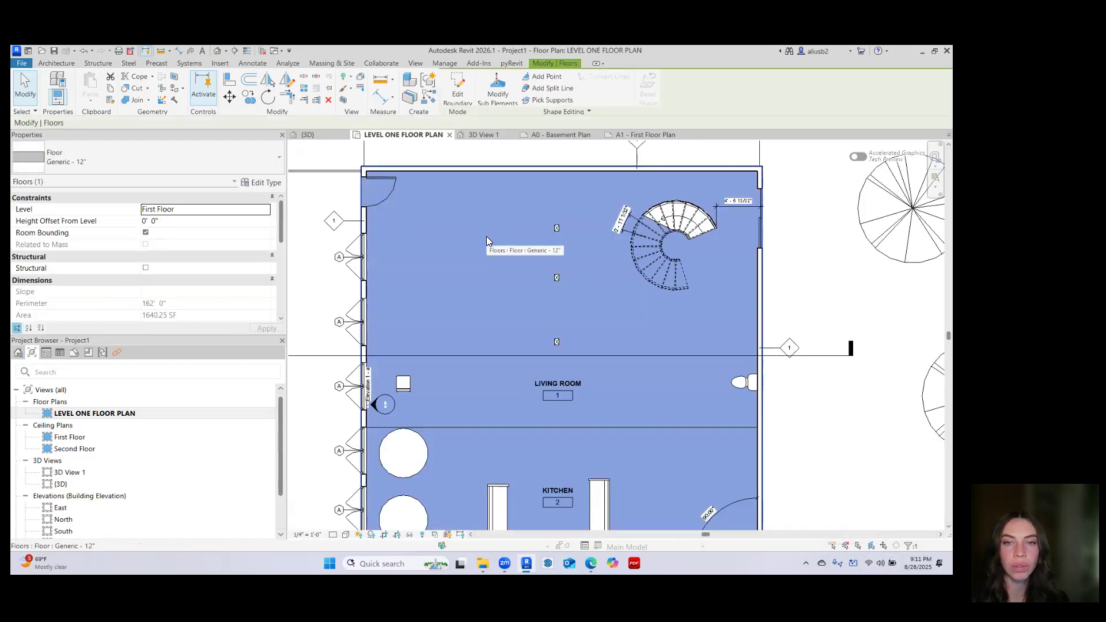
scroll(486, 241, "down", 3)
left_click(744, 429)
left_click(870, 547)
left_click(480, 274)
key("Escape")
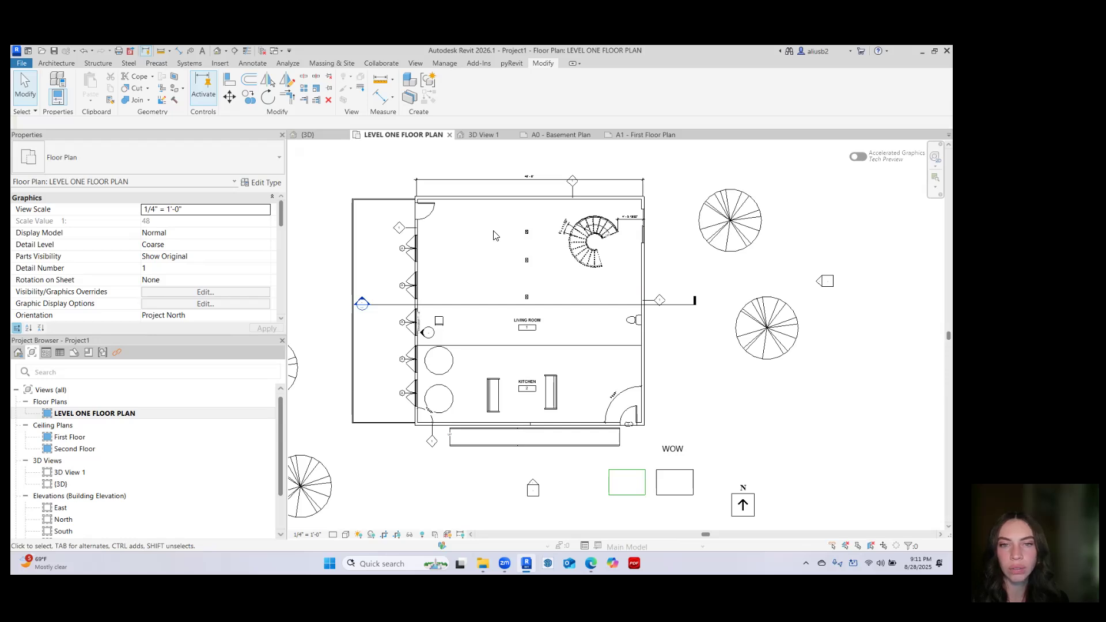
scroll(526, 367, "up", 3)
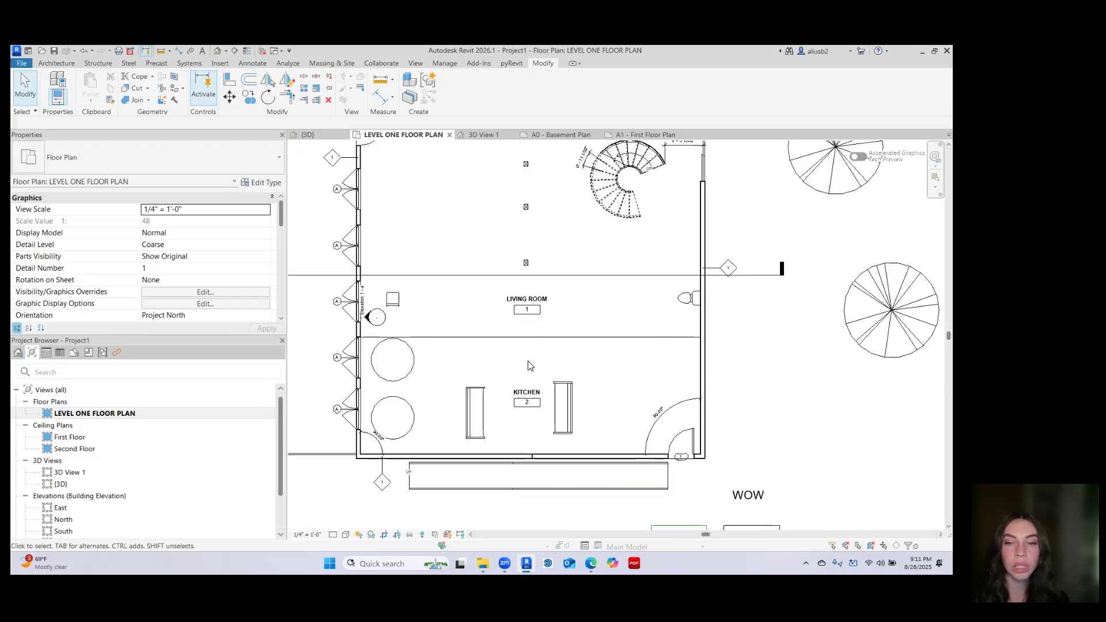
scroll(584, 369, "down", 2)
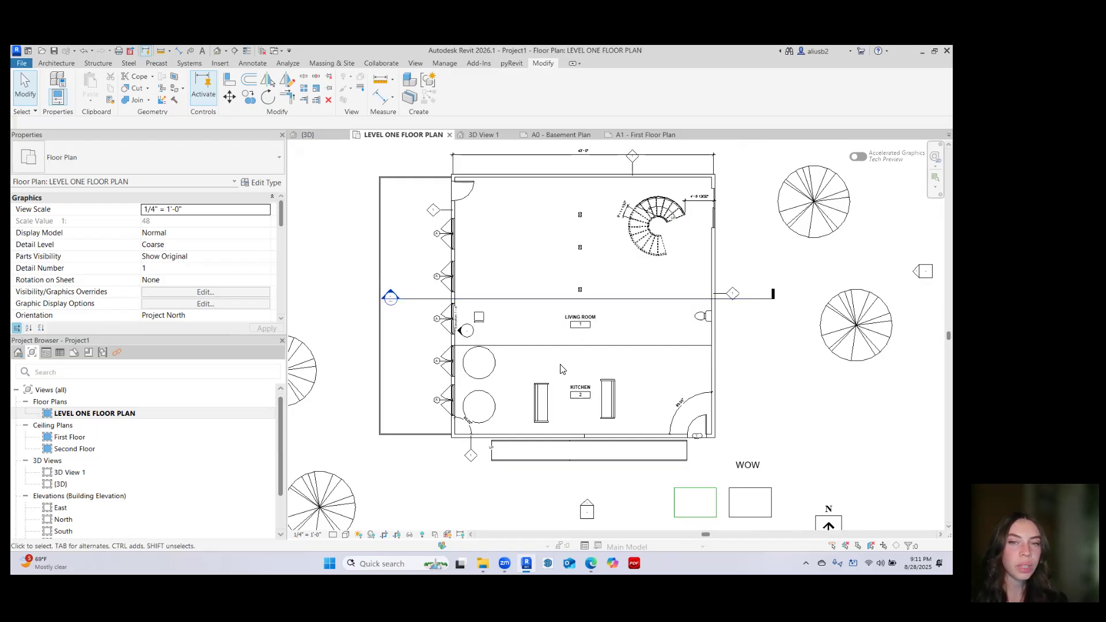
Delete the four American Beech - 20' trees around the building from the floor plan
scroll(622, 352, "down", 3)
scroll(520, 339, "up", 1)
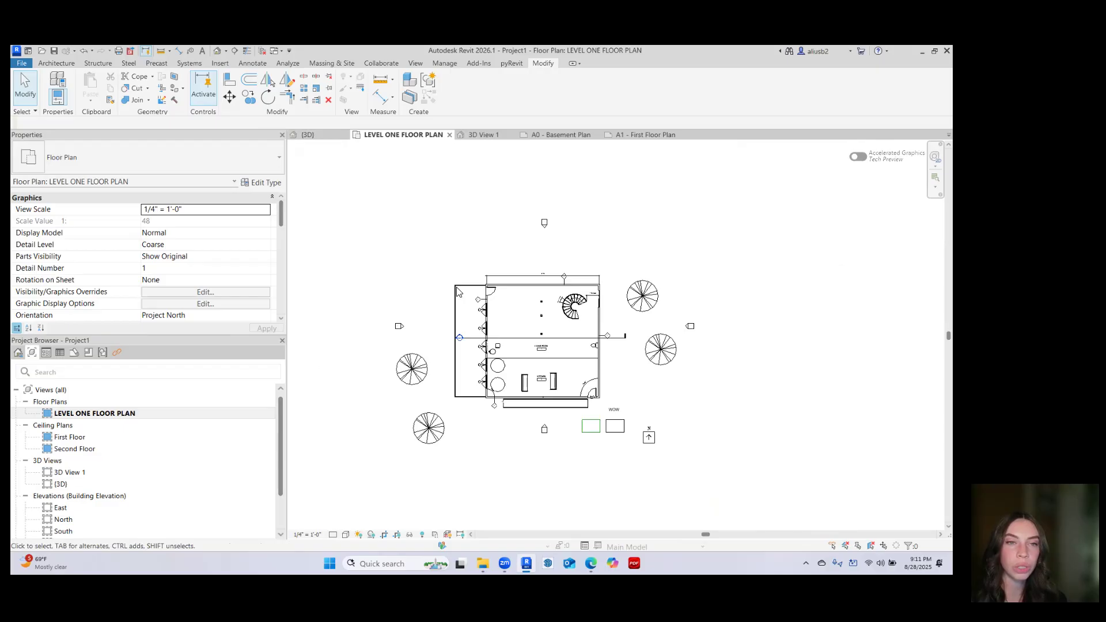
left_click_drag(469, 489, 423, 462)
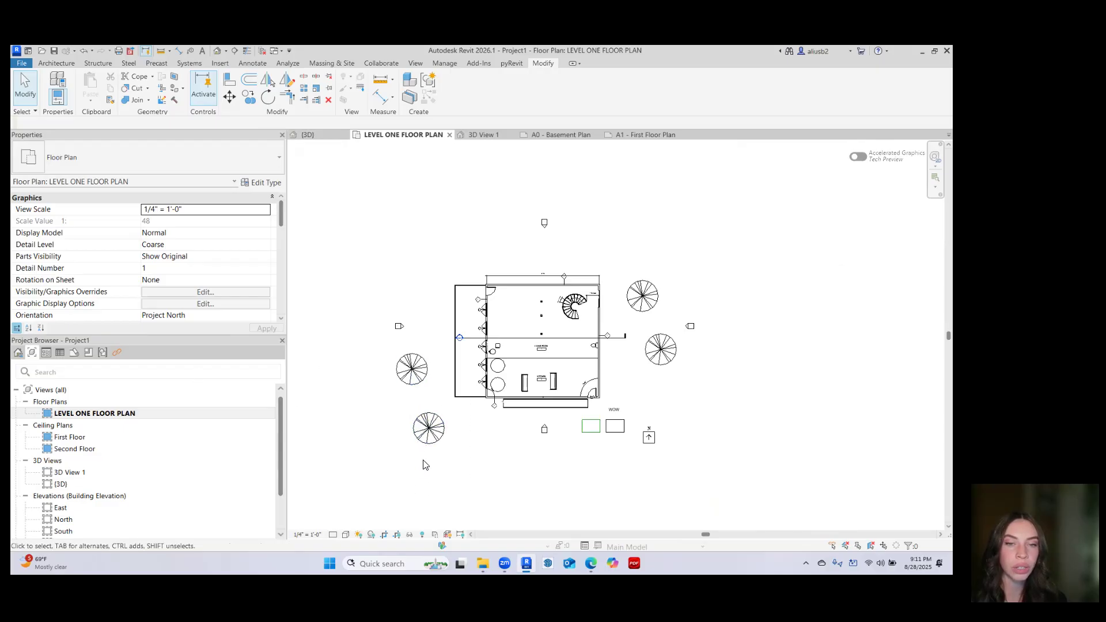
left_click(427, 433)
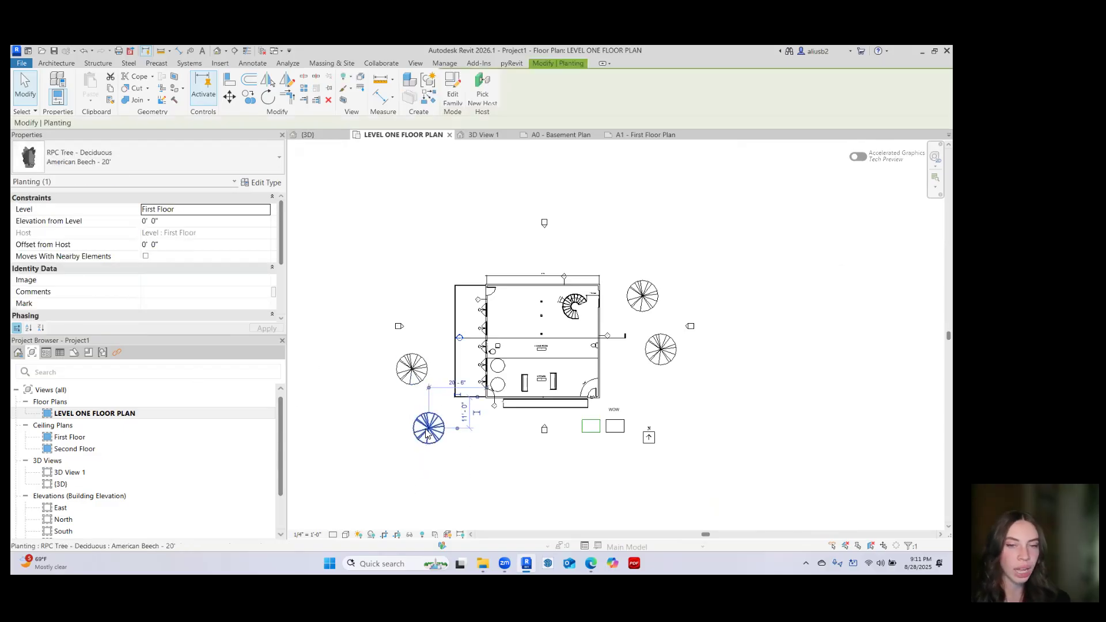
key("Delete")
left_click(412, 370)
key("Delete")
left_click(663, 359)
key("Delete")
left_click(643, 306)
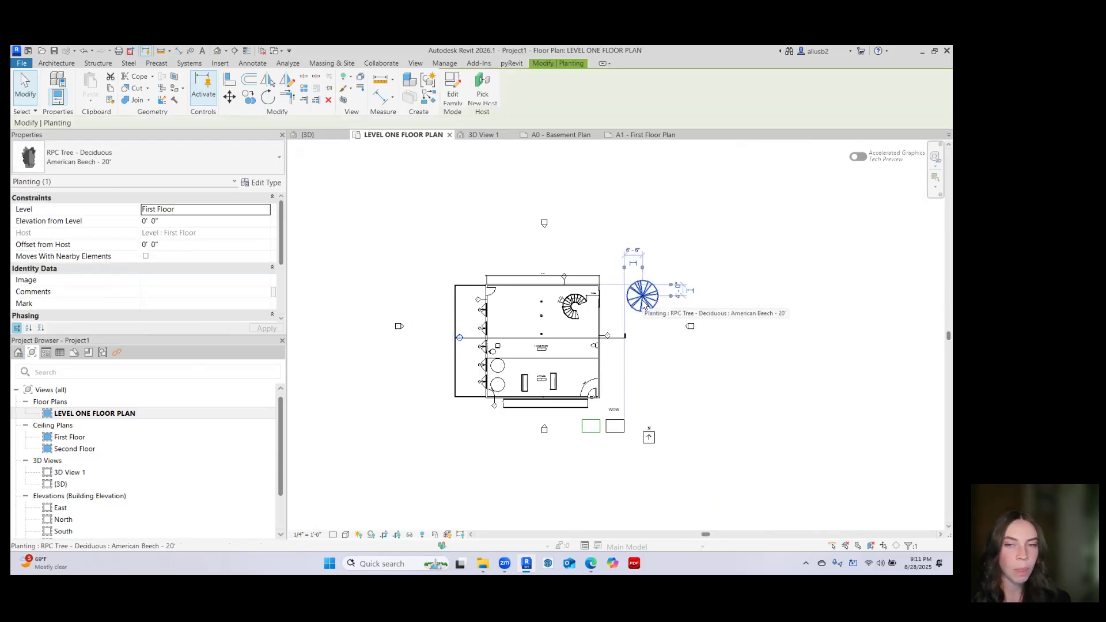
key("Delete")
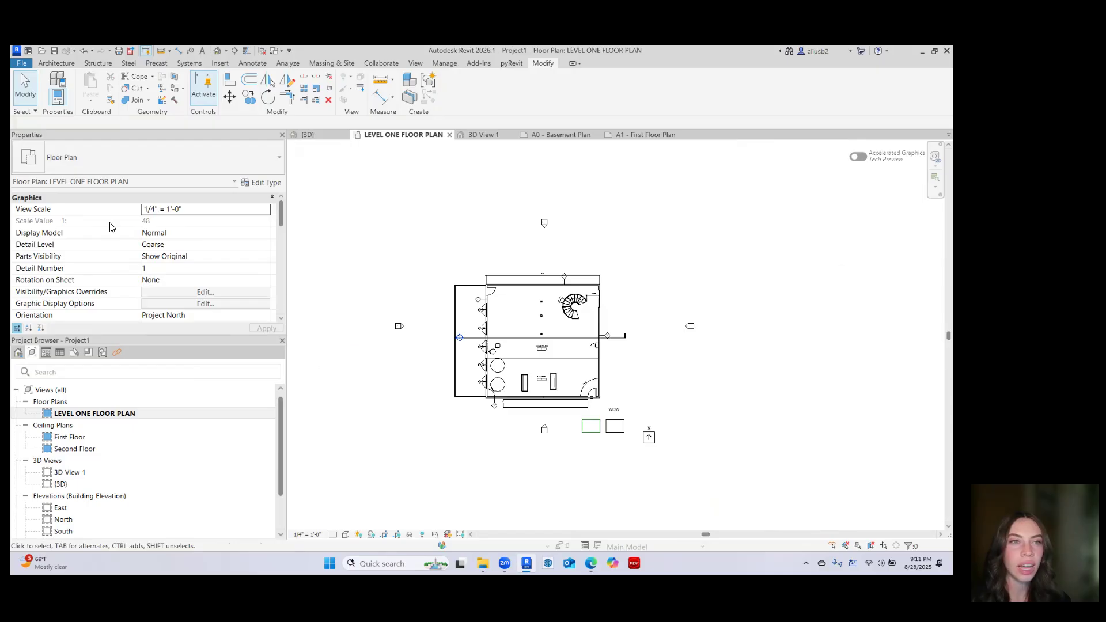